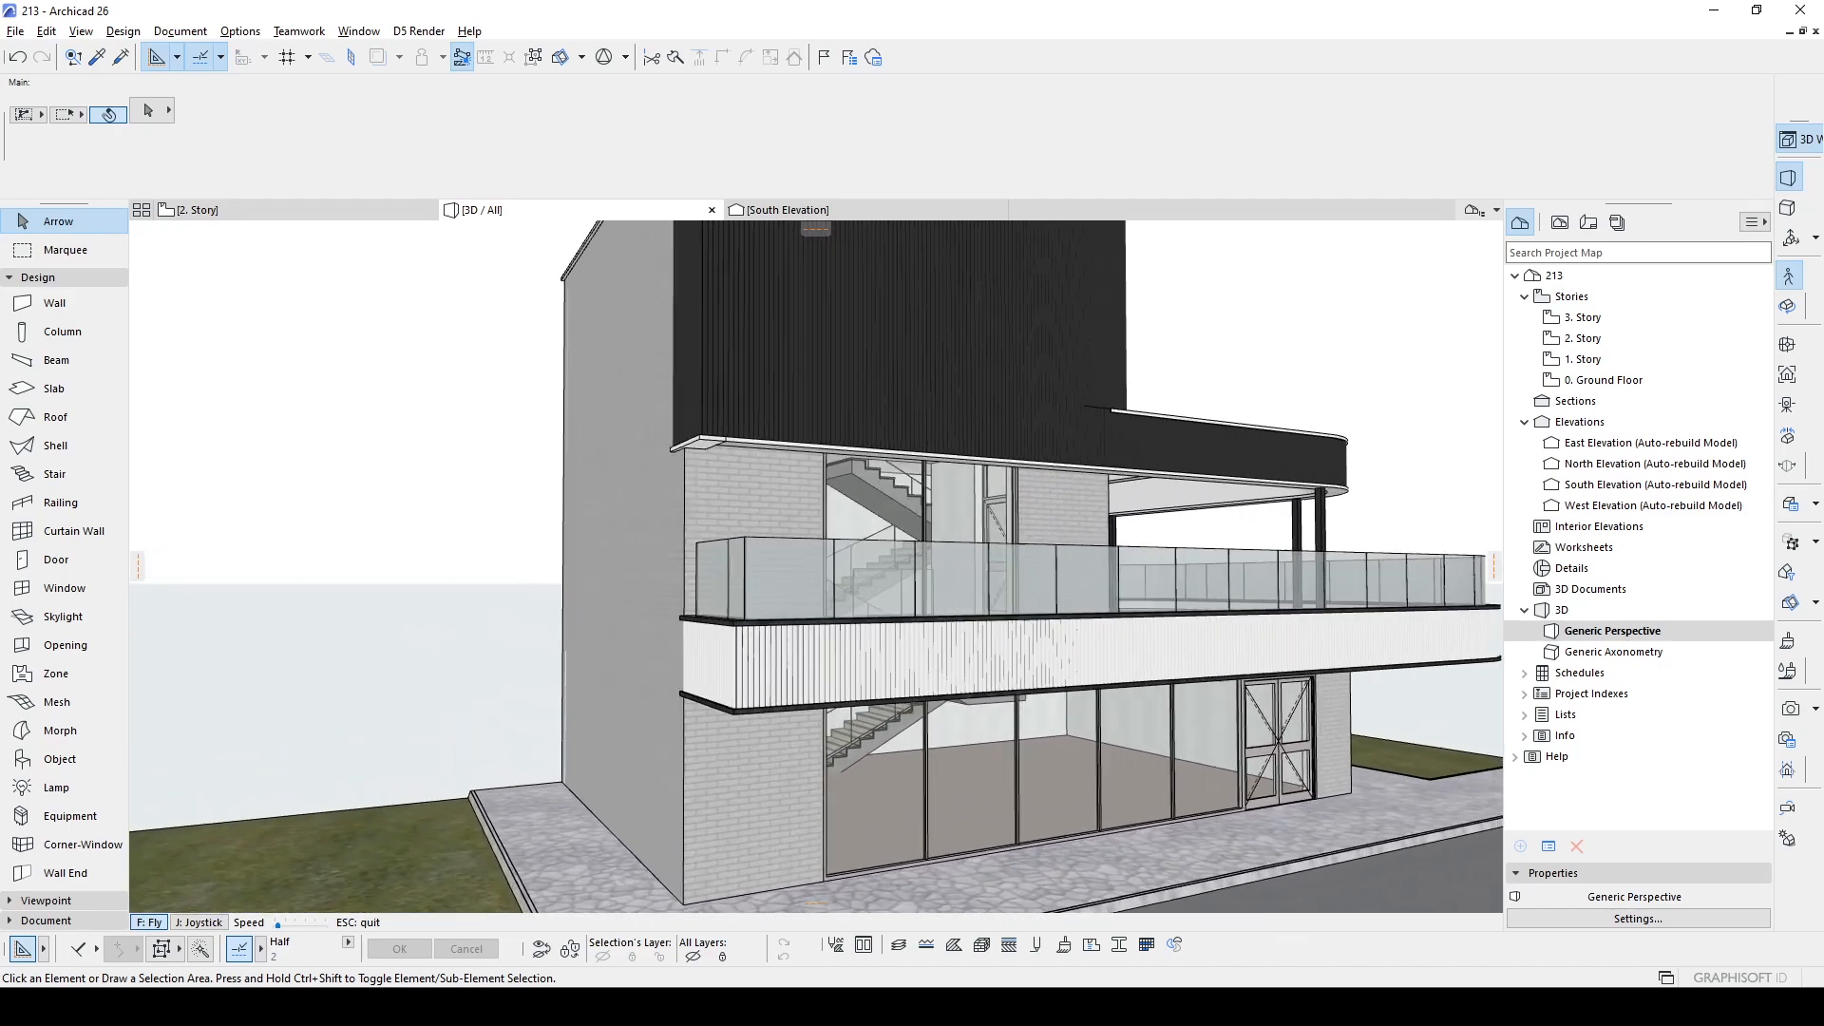
- Examine the building's street facade, glass balcony and upper volume in the 3D perspective, checking the framing from several distances
key(Down)
key(Up)
key(Down)
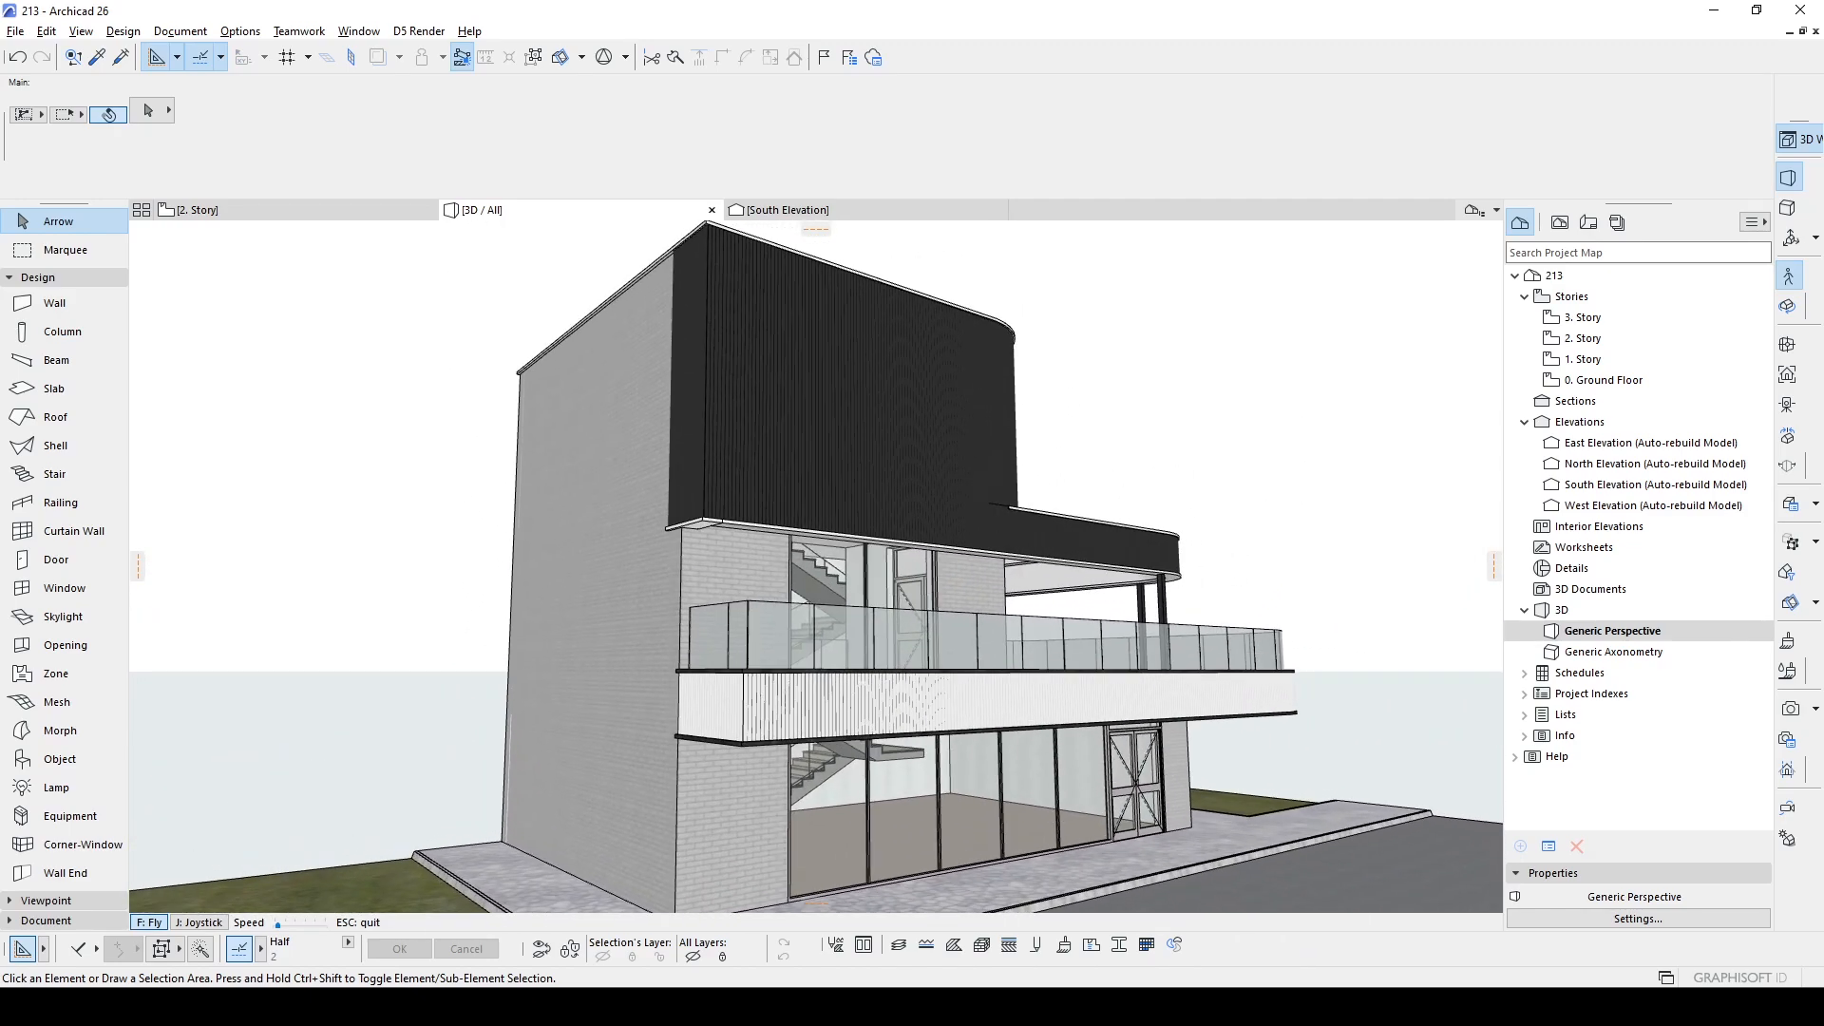
key(Up)
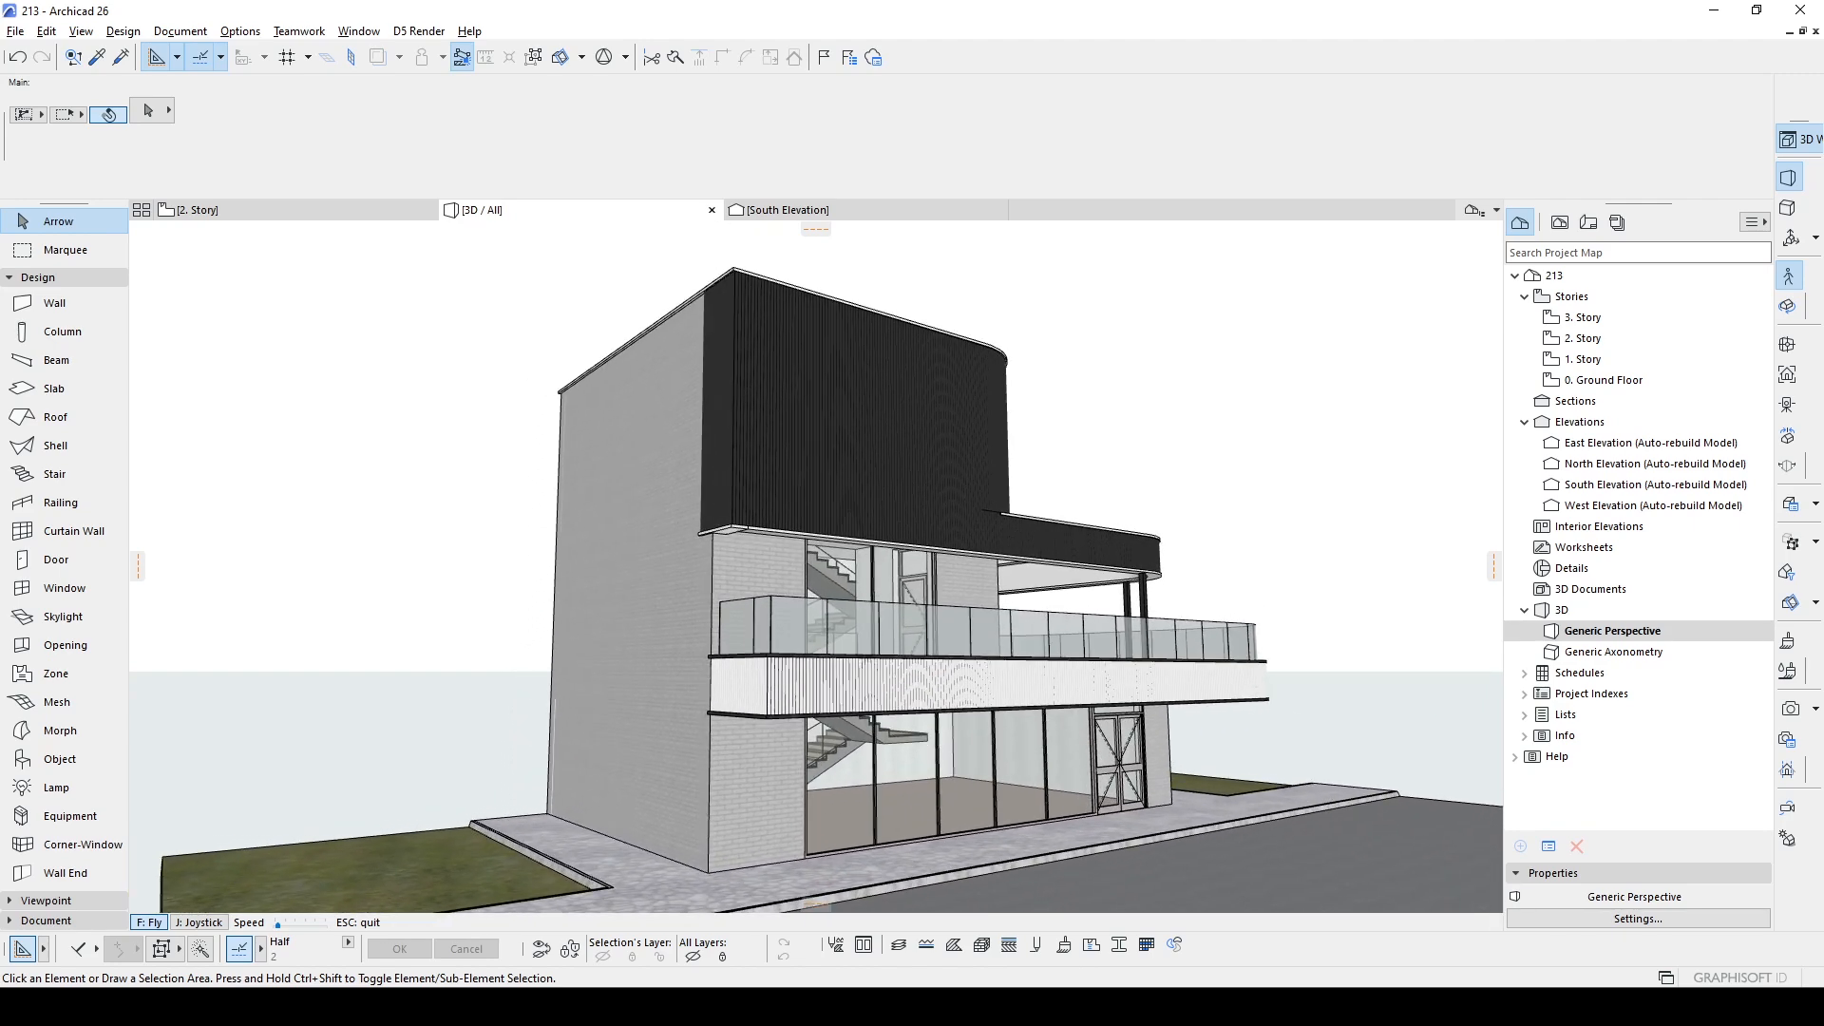
key(Escape)
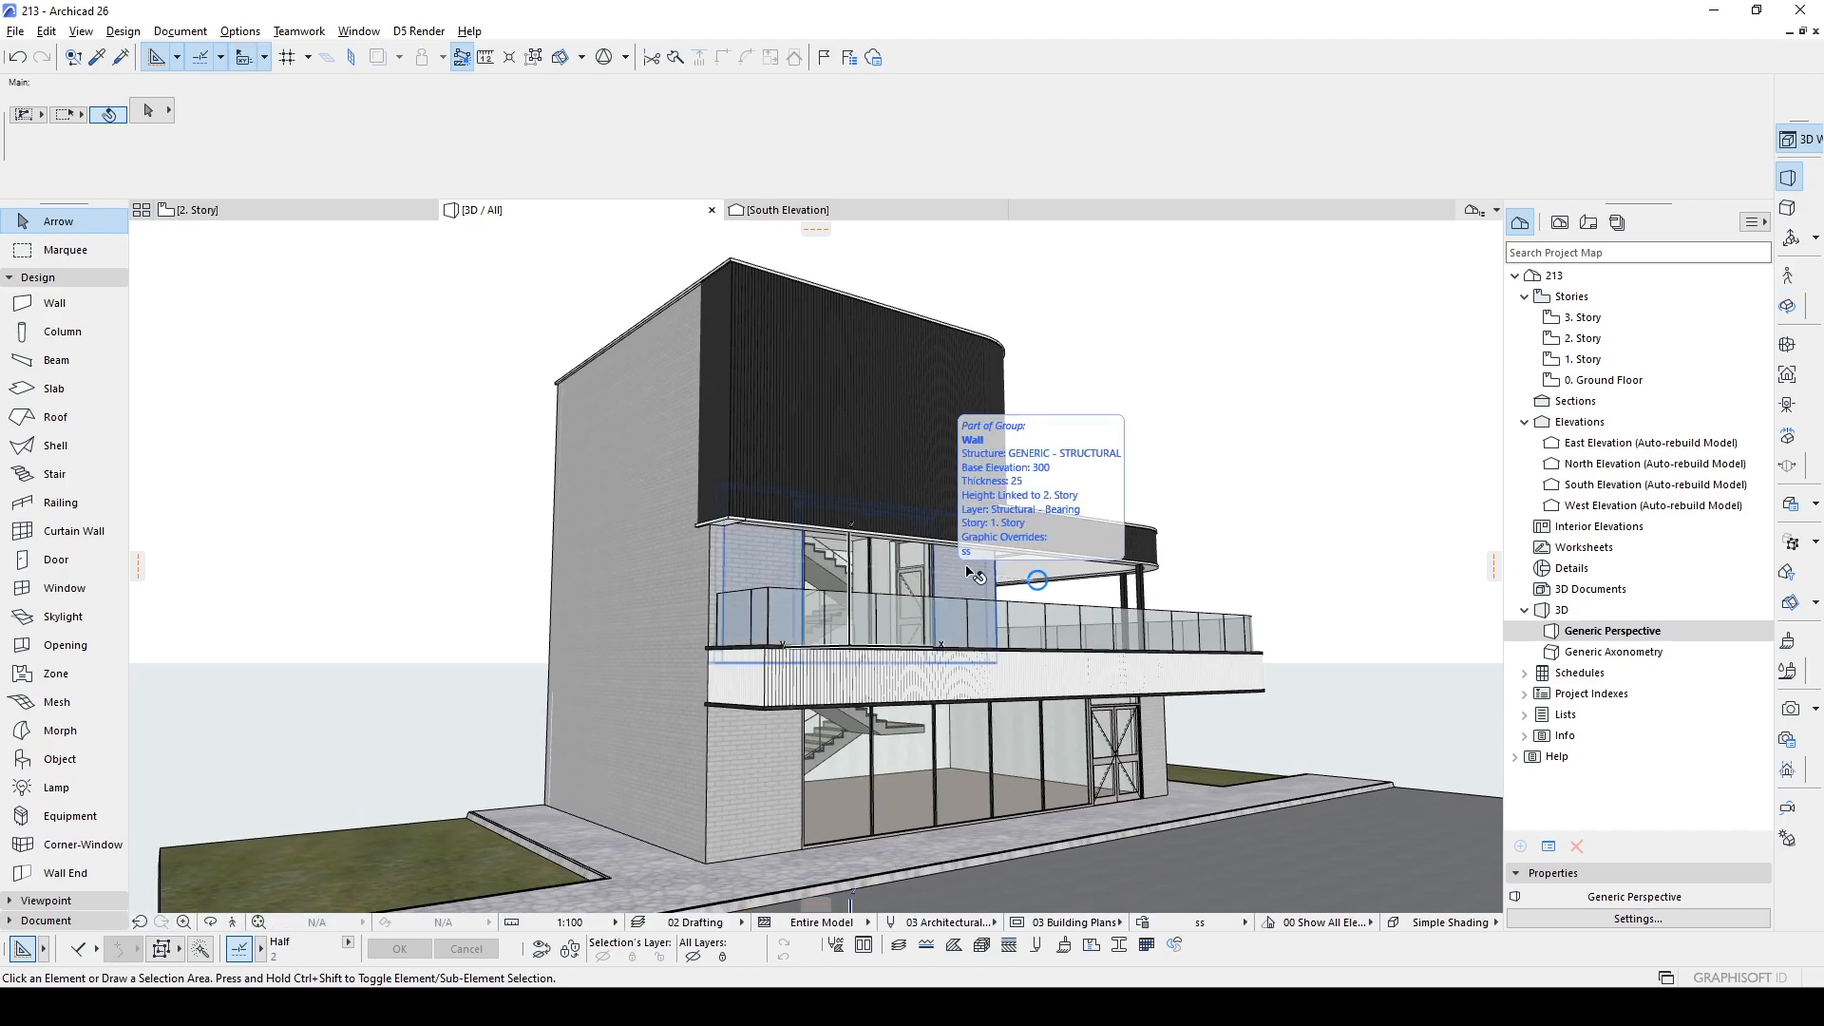
key(Down)
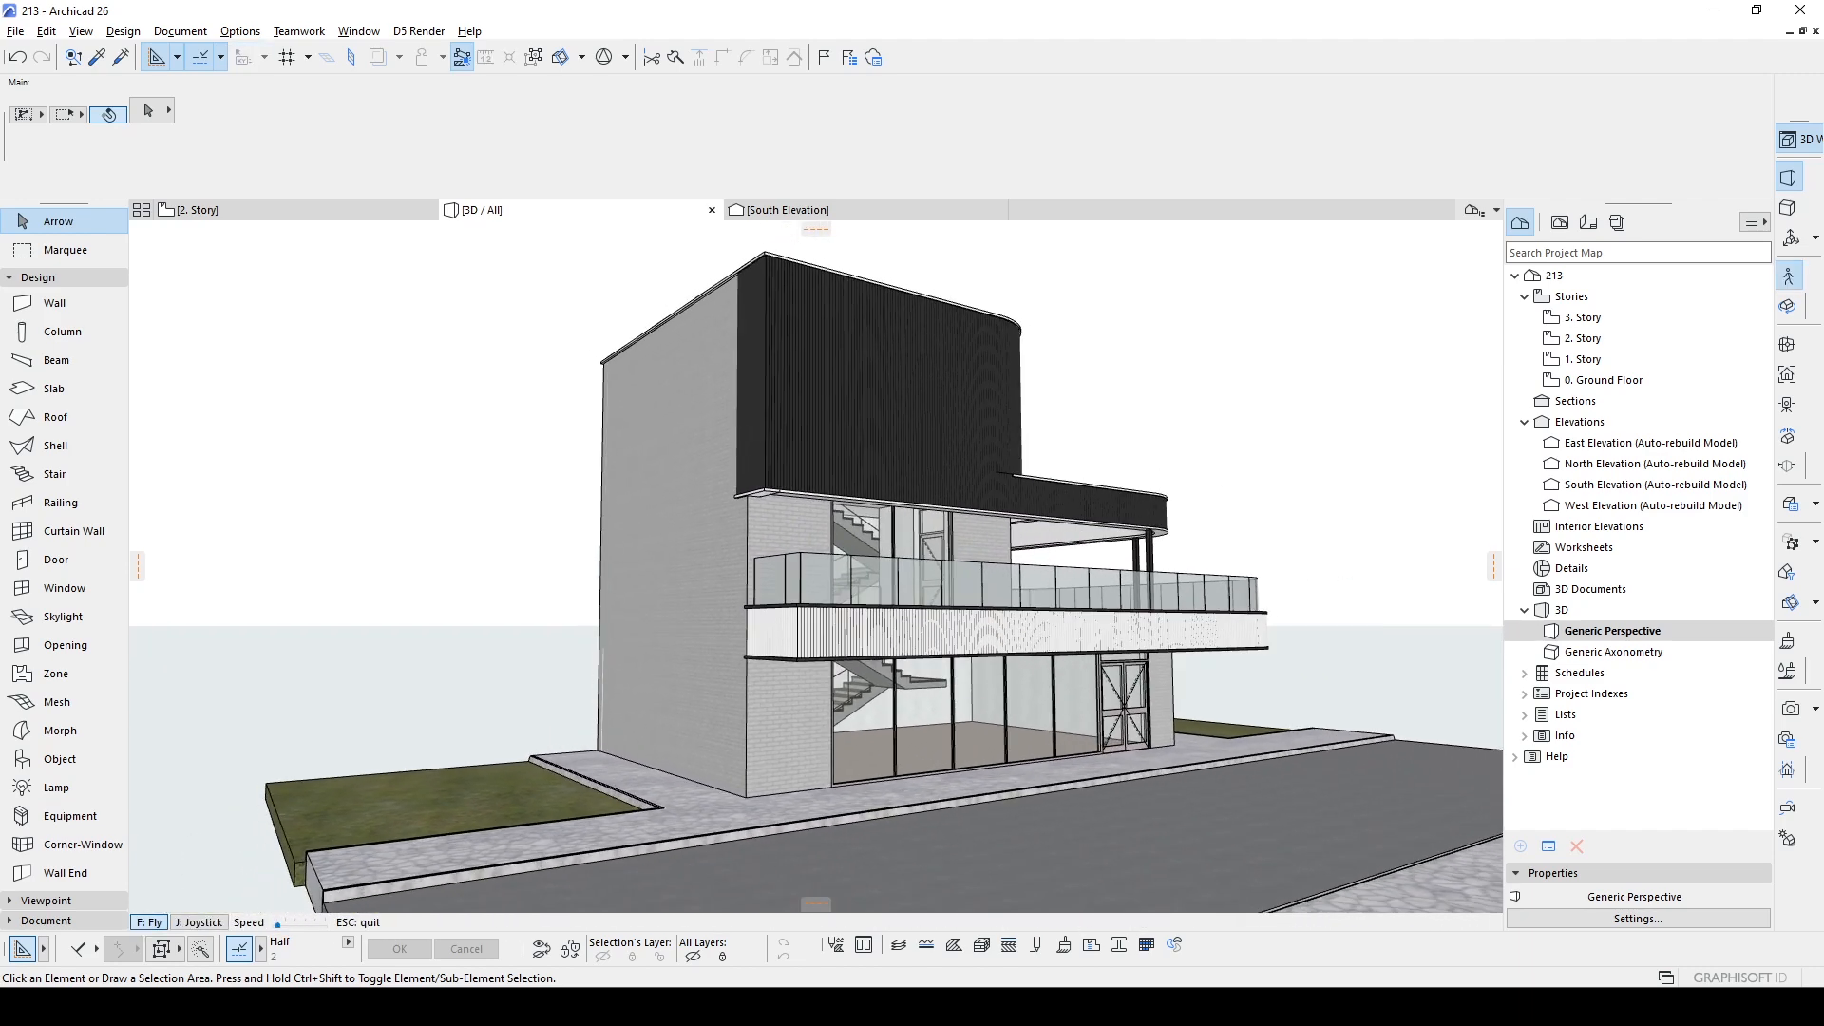
key(Up)
key(Escape)
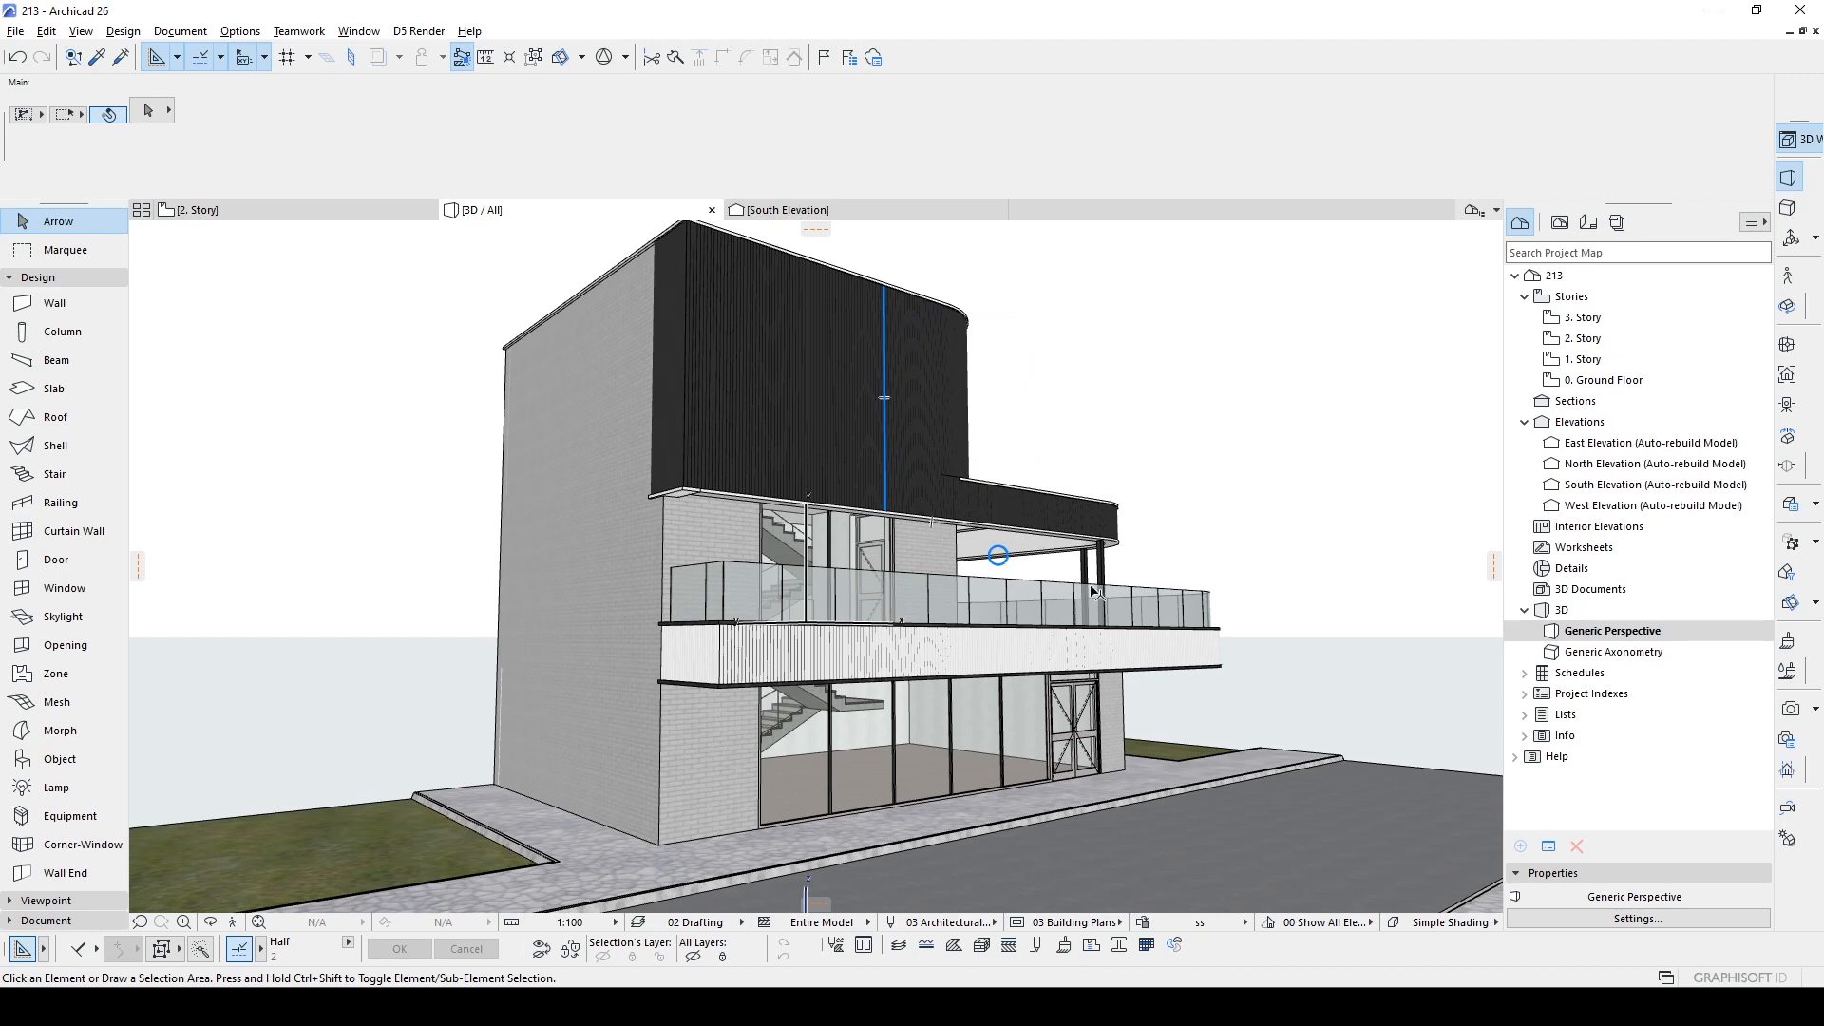
scroll(1286, 663, down, 1)
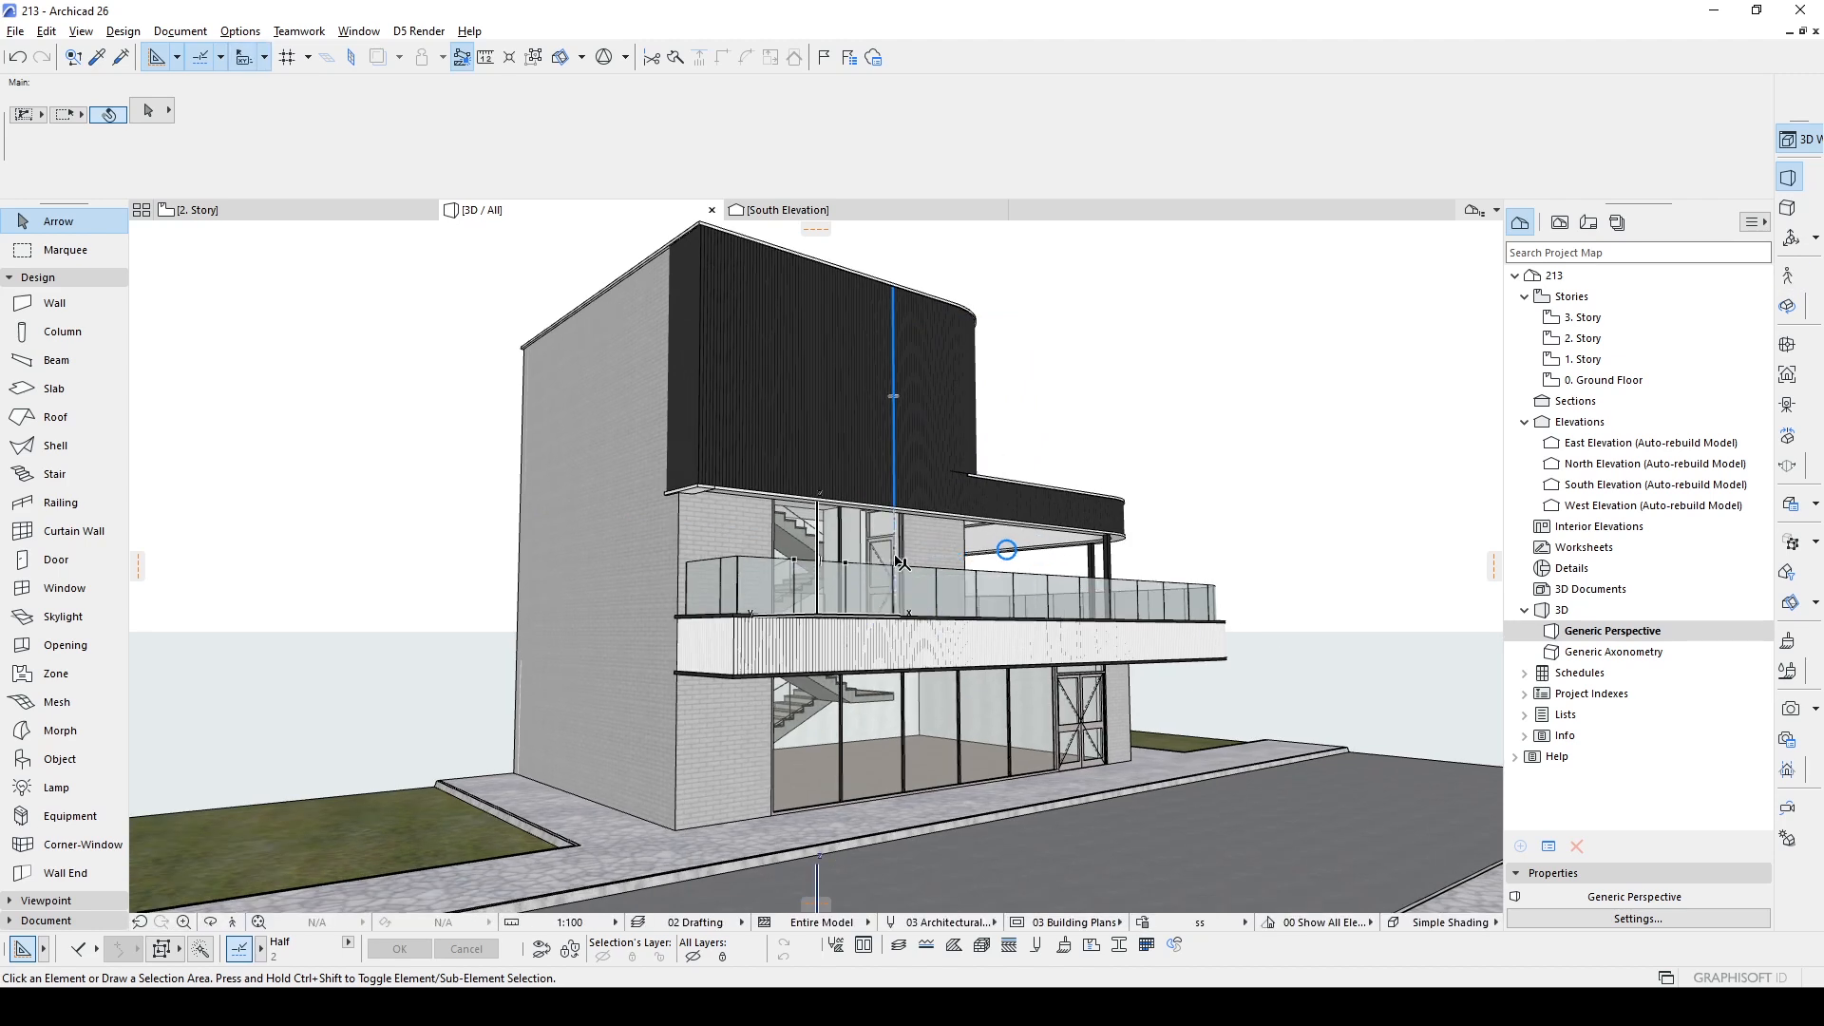
- Start the D5 Render live link for the Archicad model and create a new .drs project
click(419, 32)
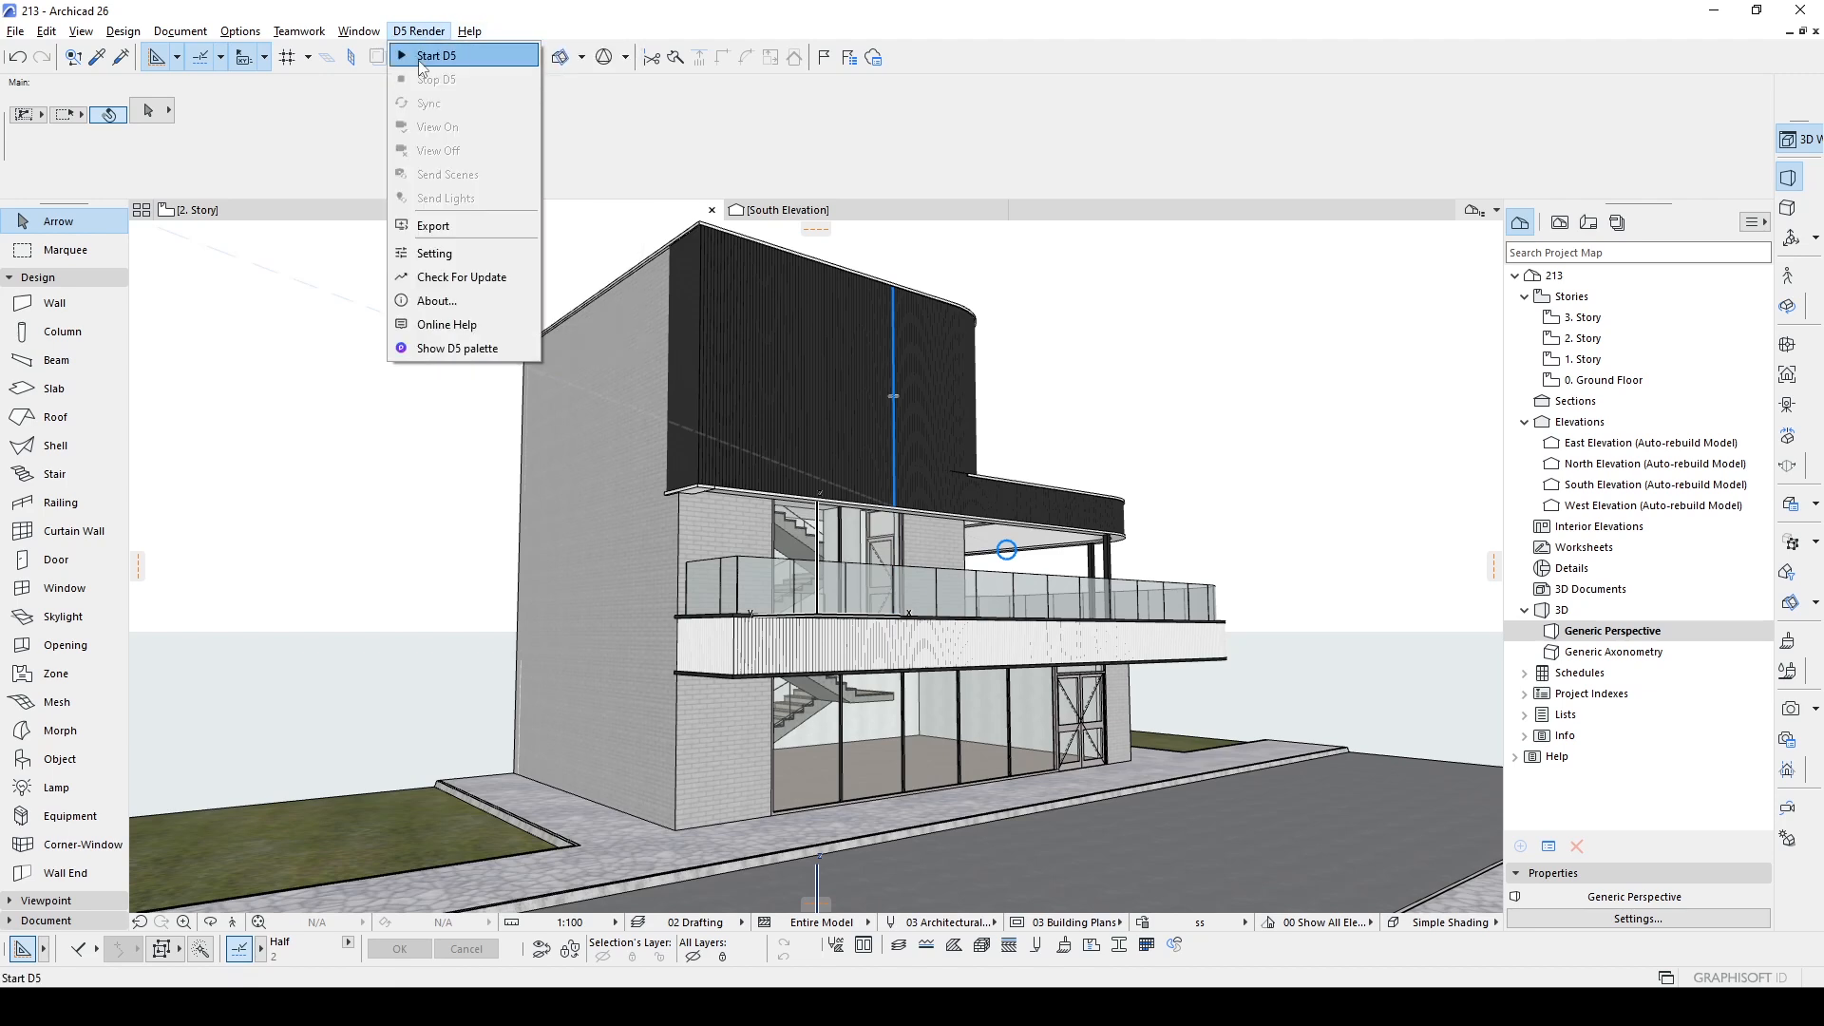
click(419, 61)
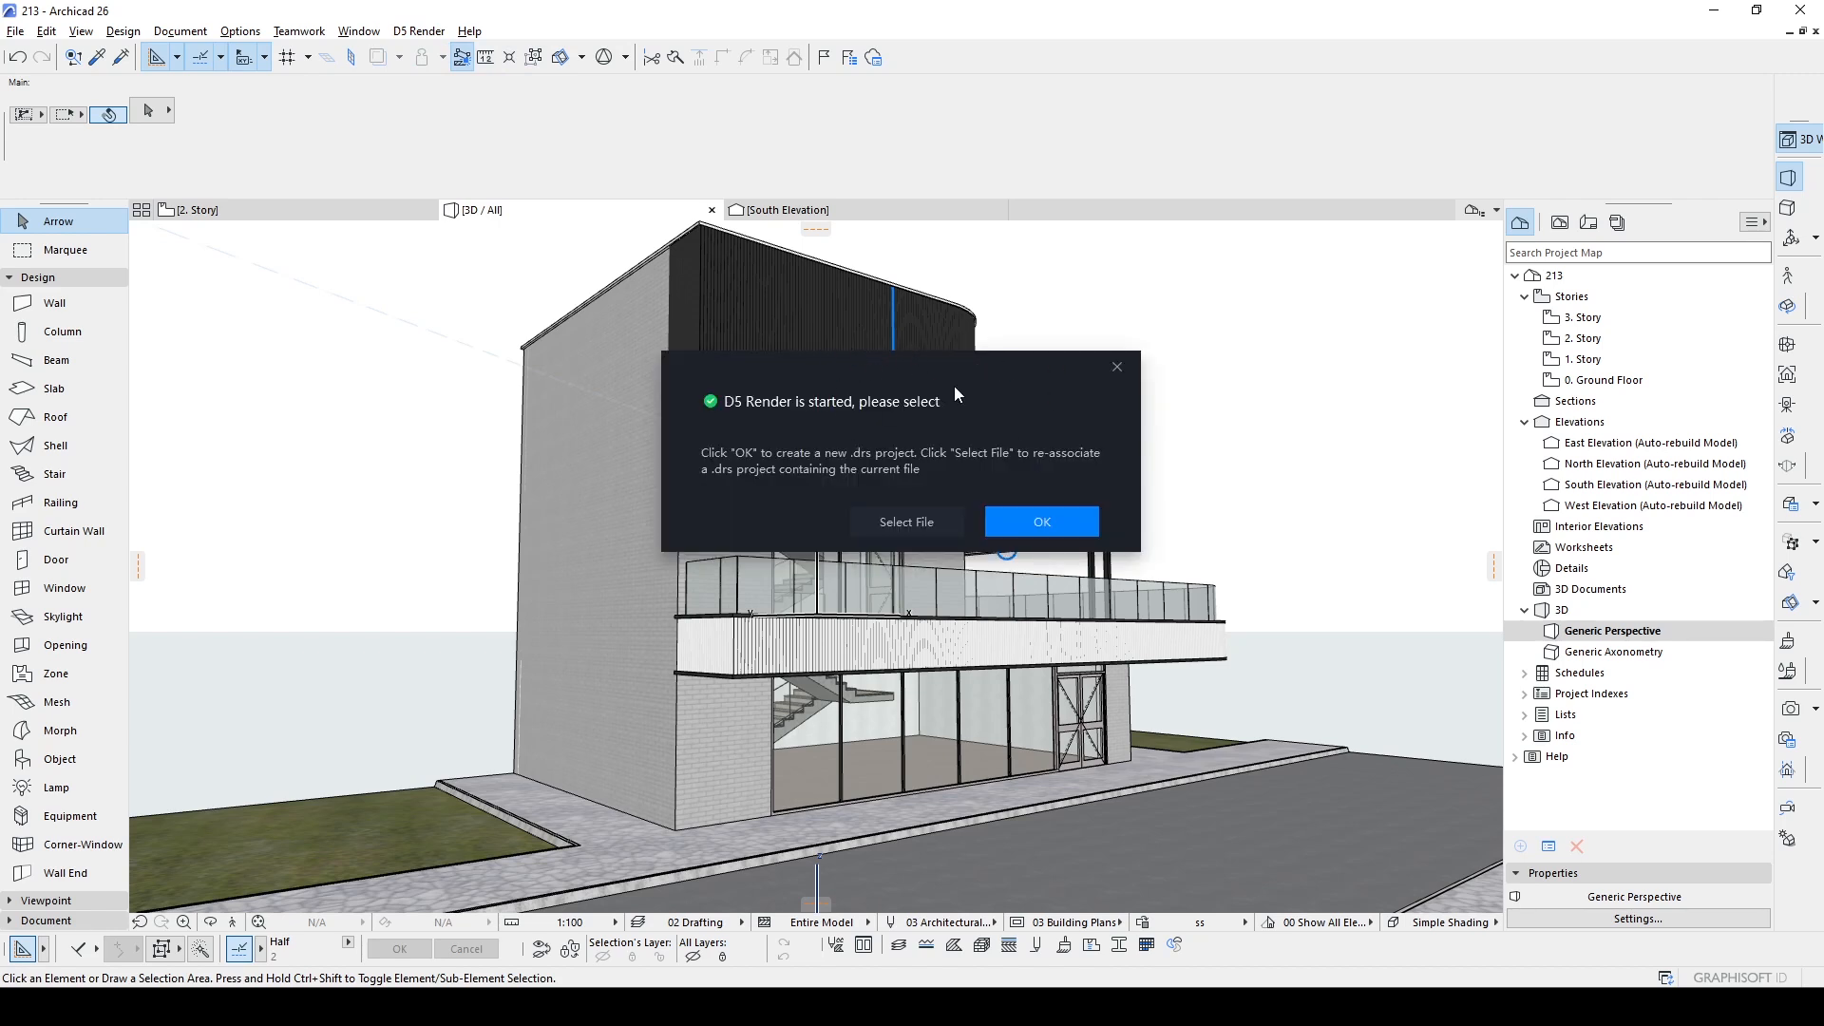
click(1051, 520)
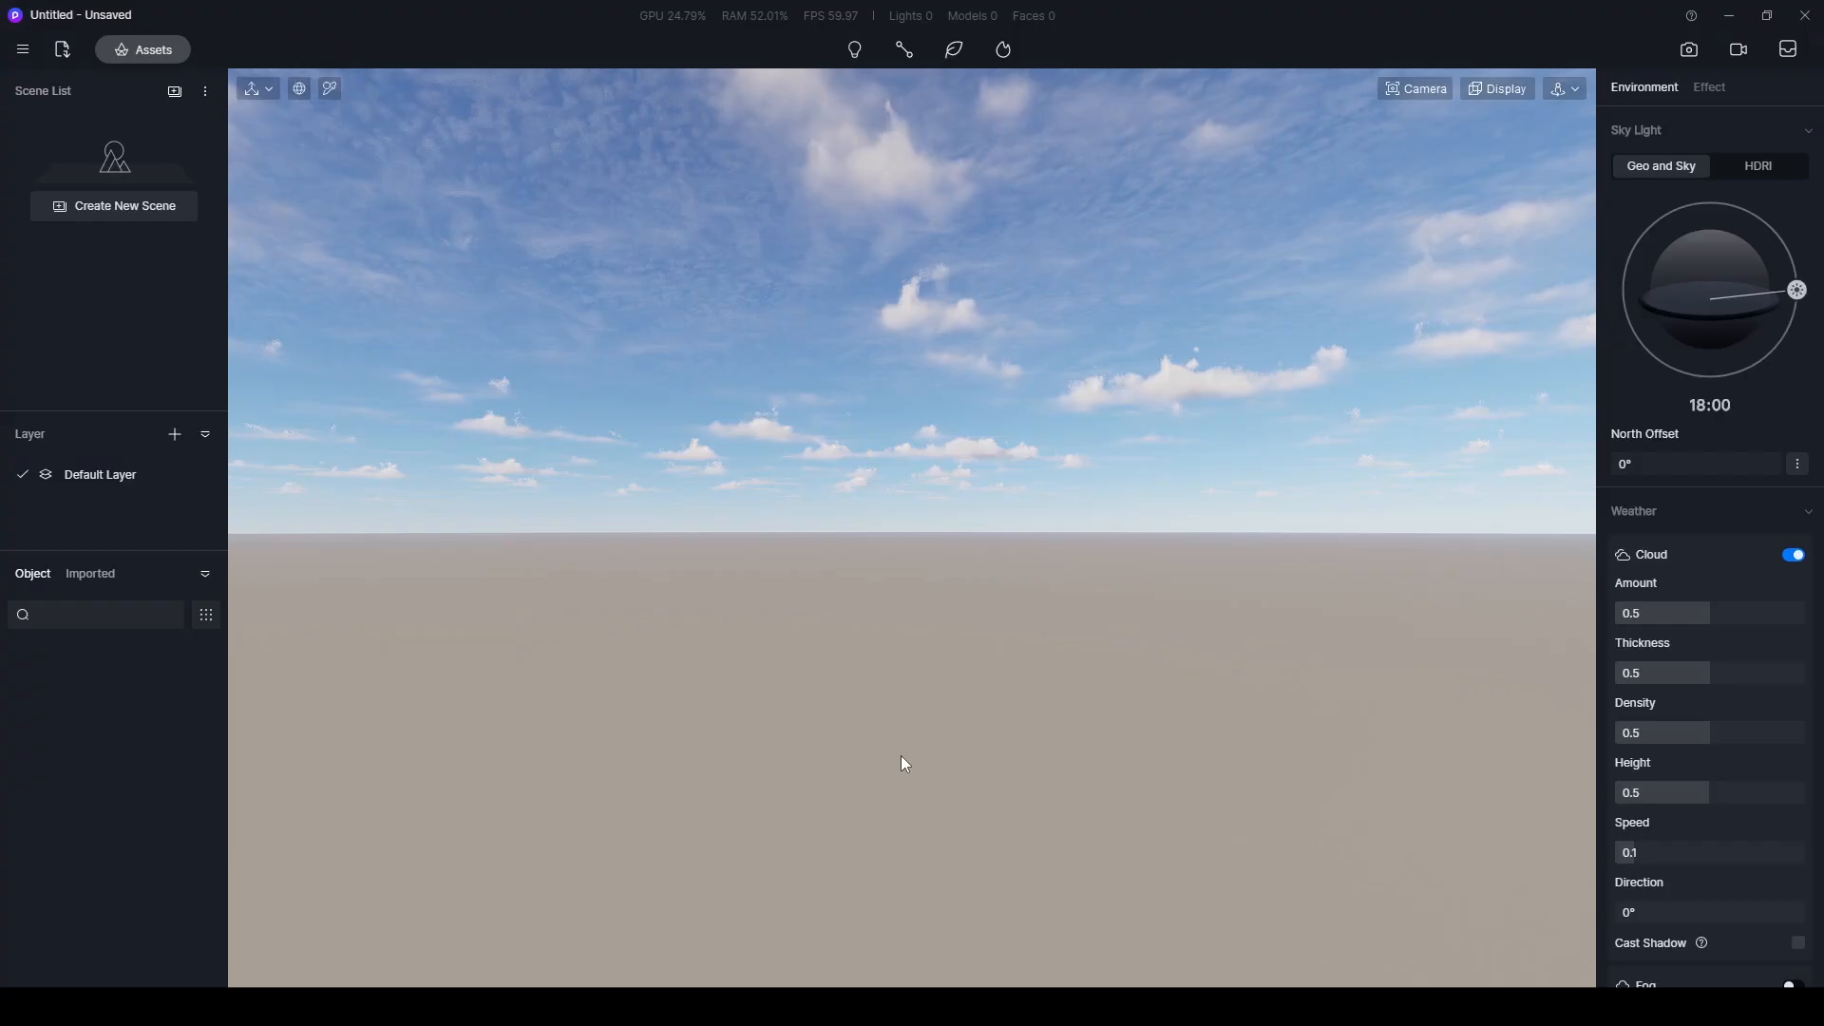
- Place the imported 213.pln model on the ground and deselect it
right_drag(868, 561, 1094, 556)
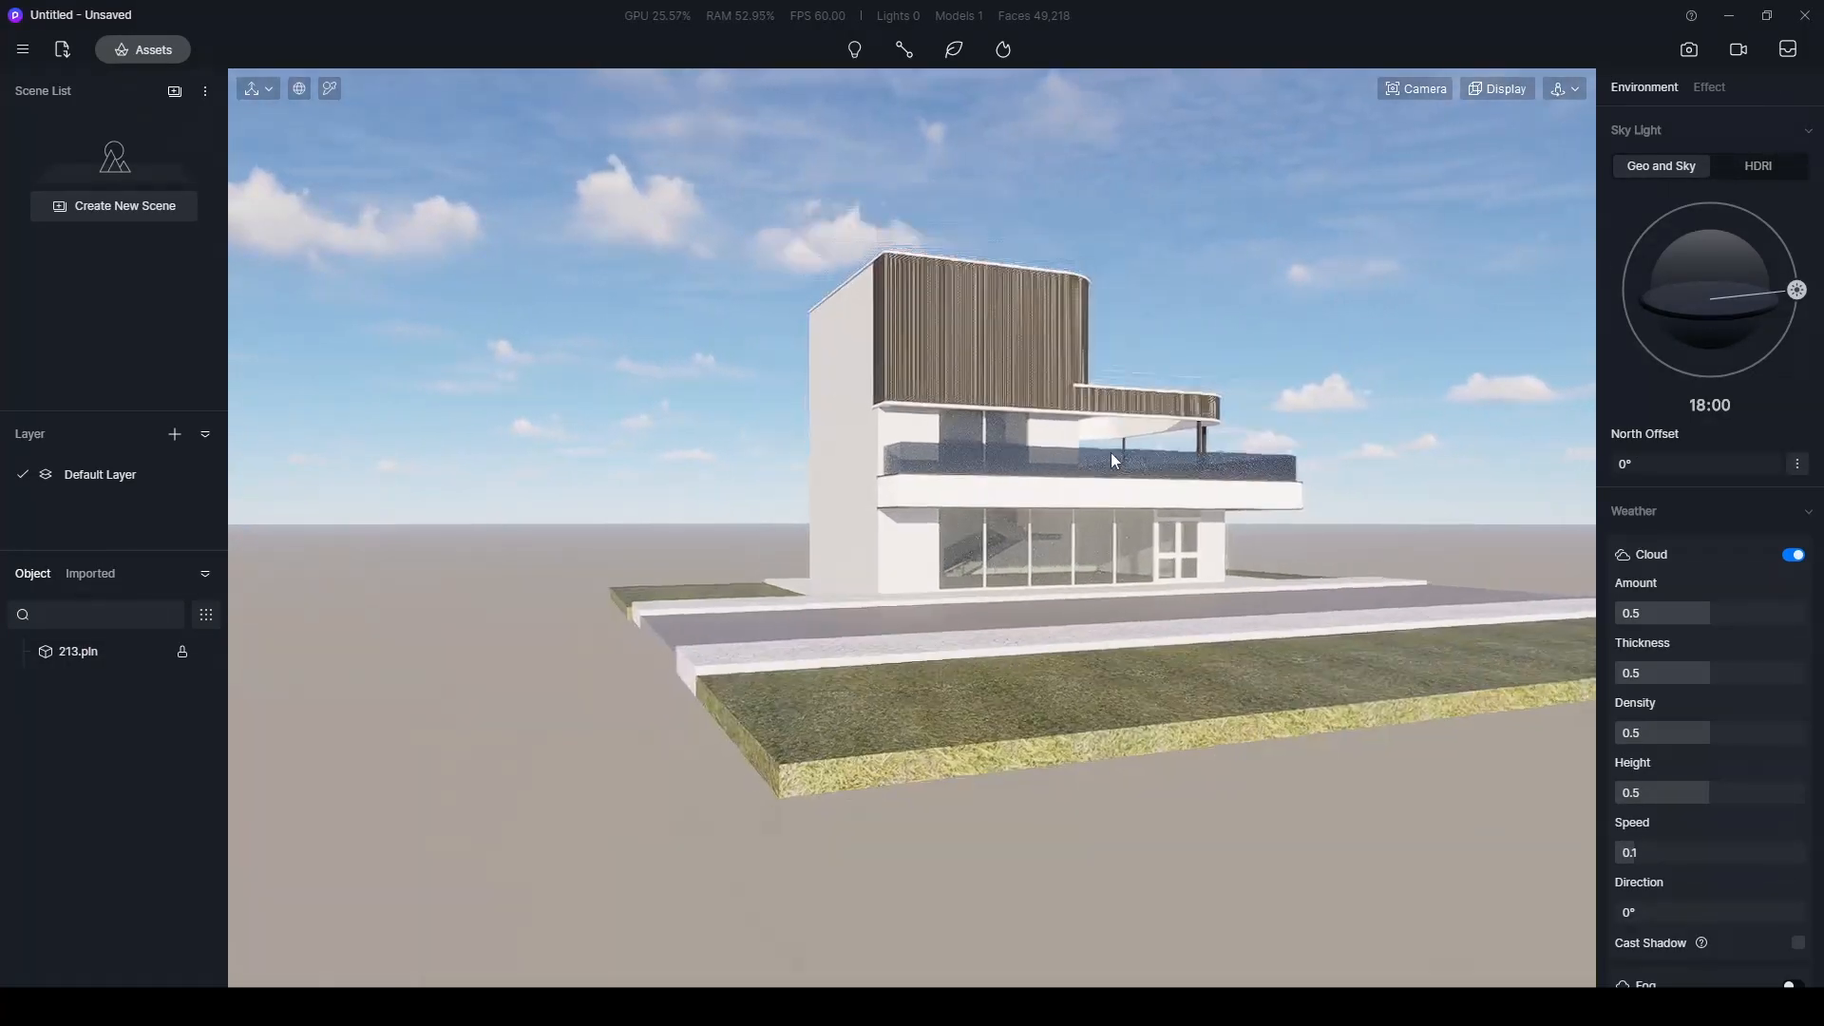
middle_drag(1112, 461, 867, 538)
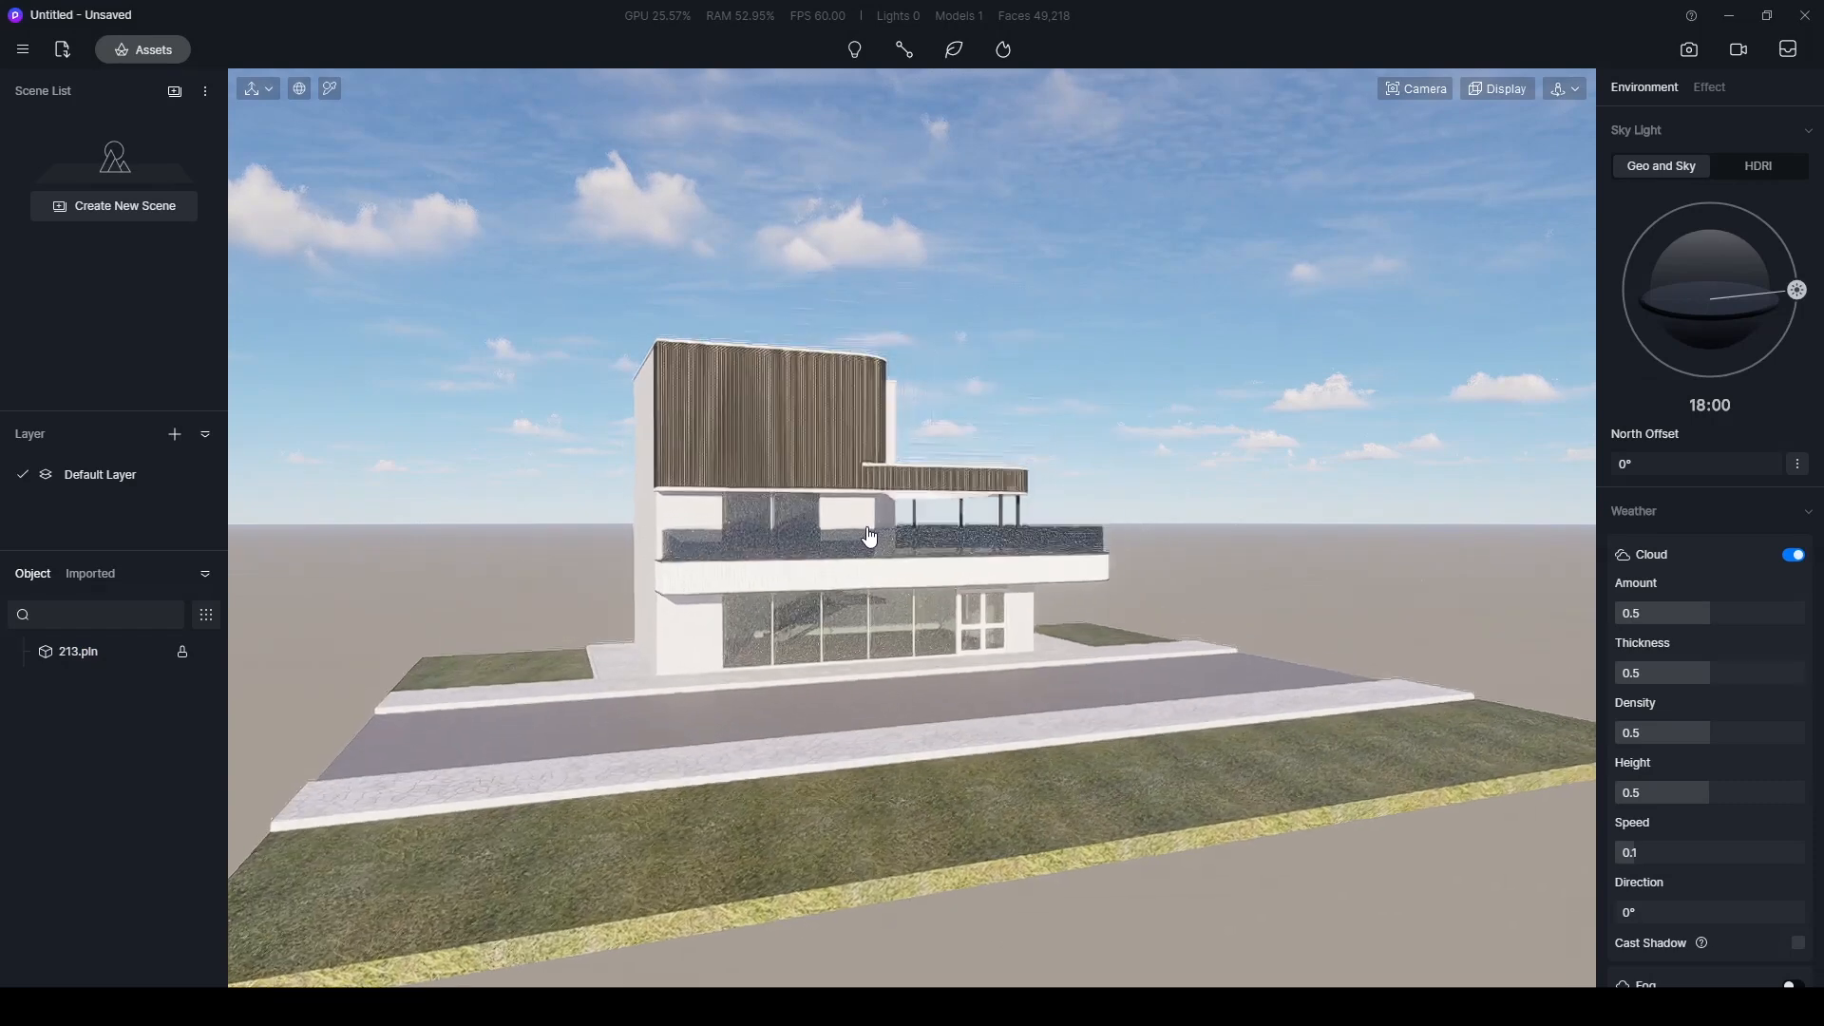
scroll(903, 550, up, 5)
scroll(903, 550, down, 2)
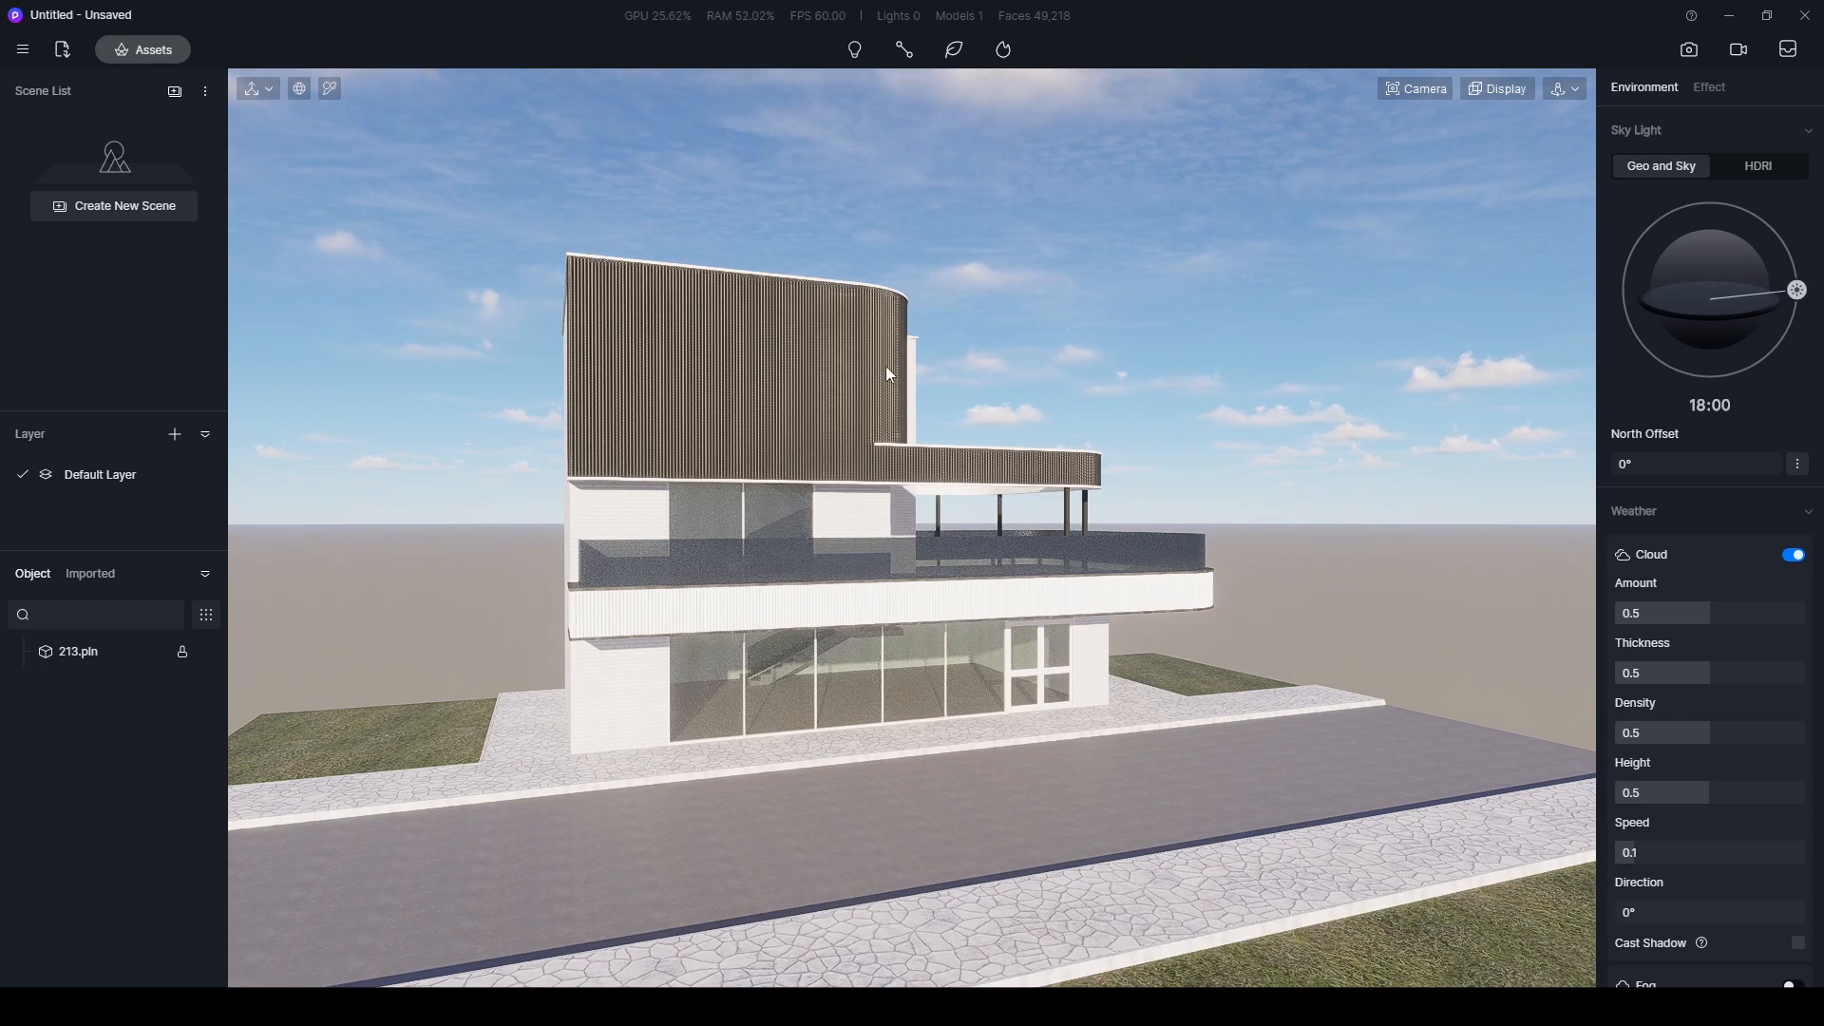
click(88, 653)
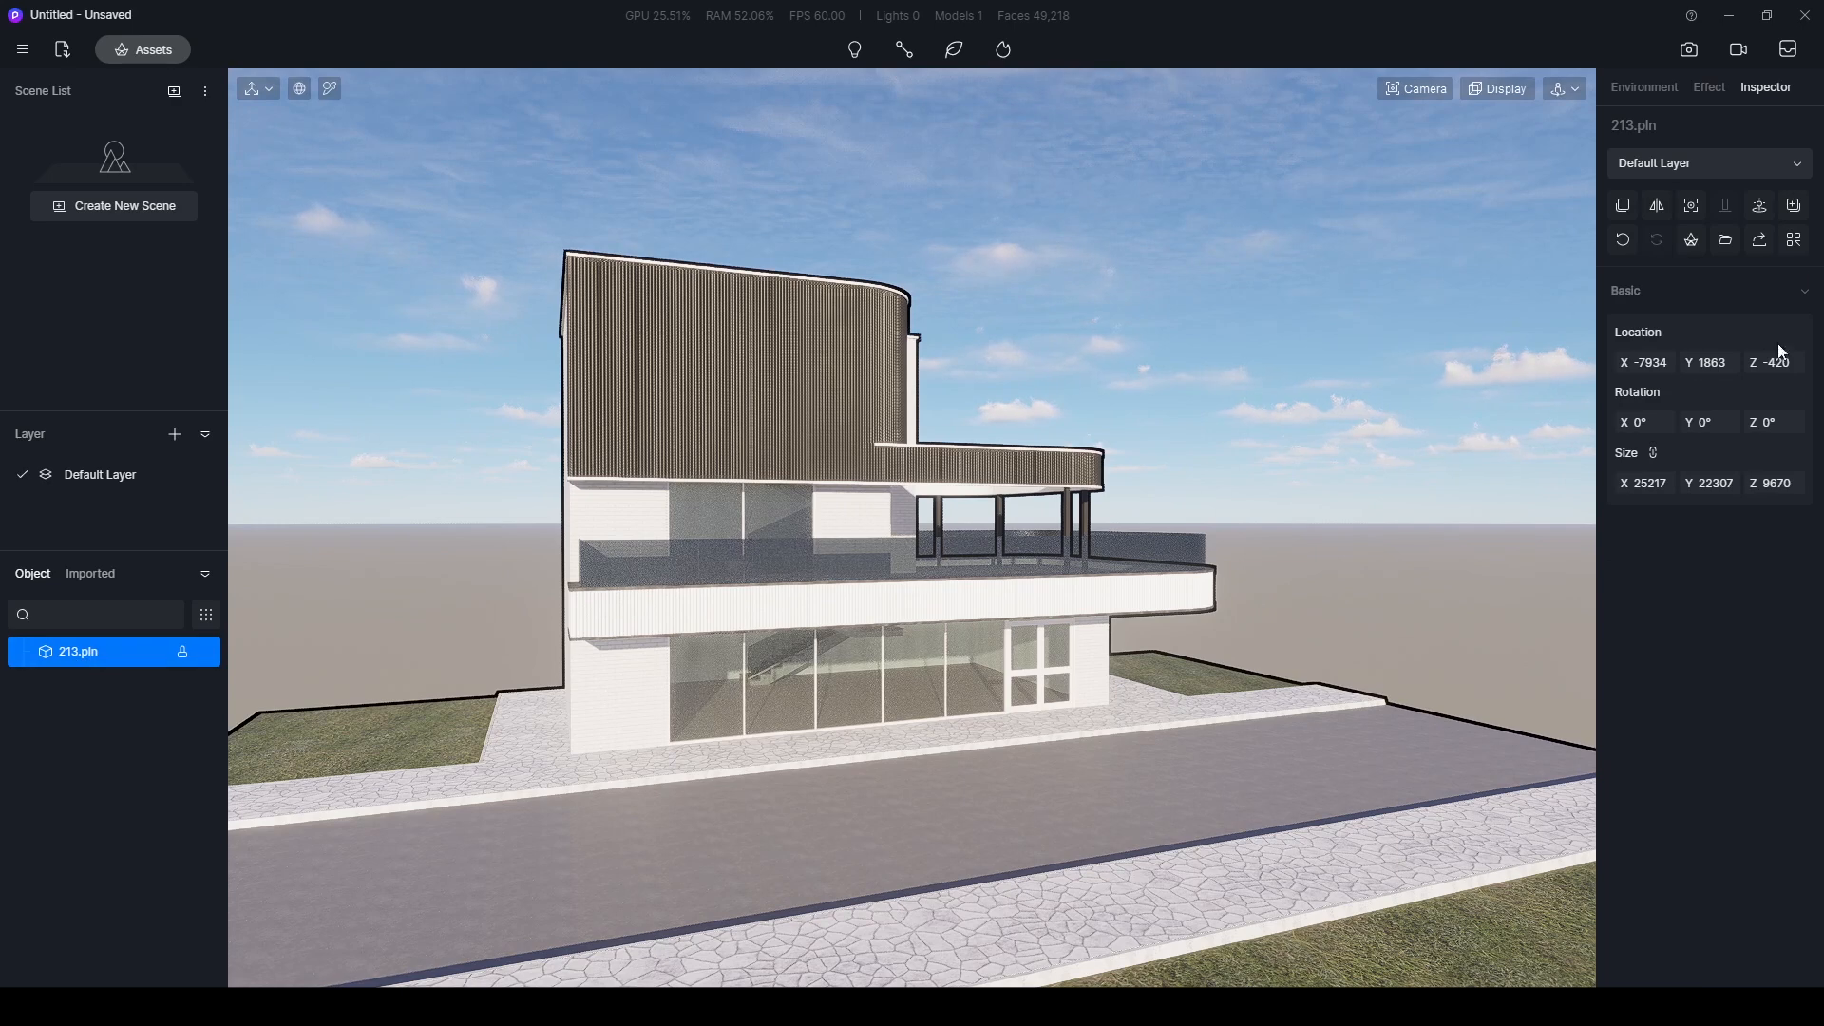
click(1766, 205)
click(1125, 336)
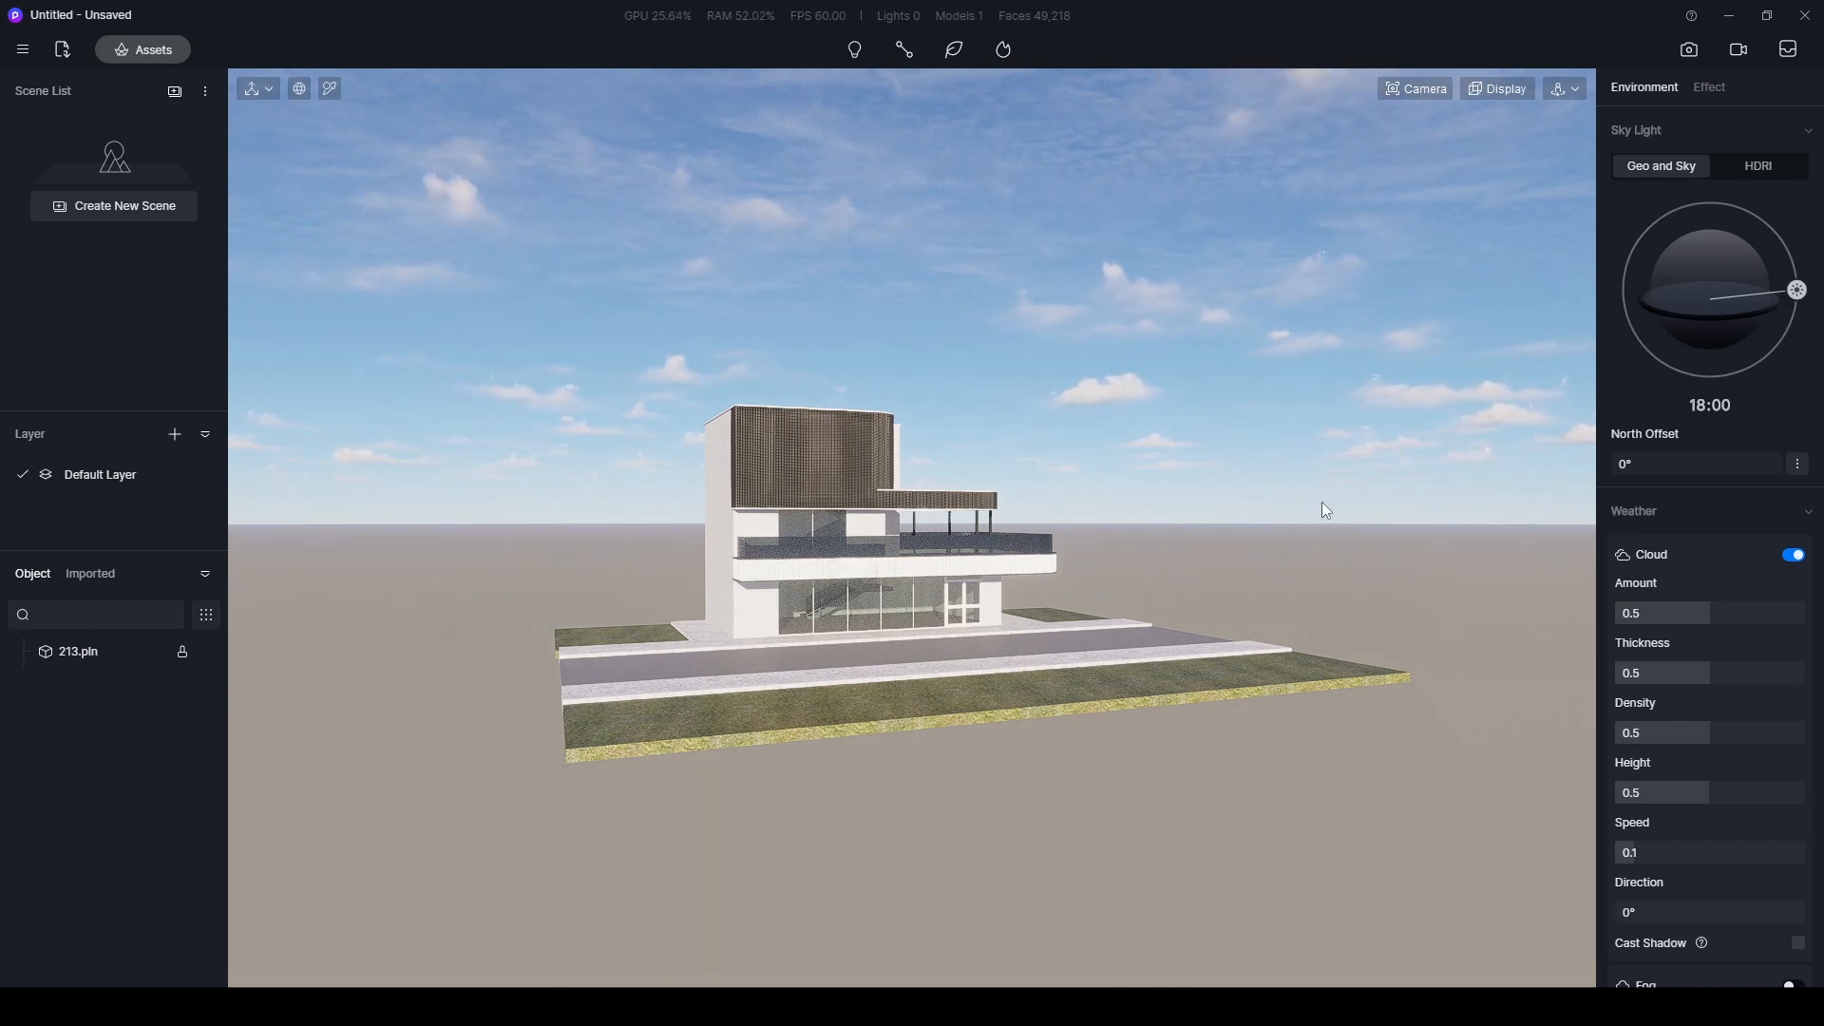
- Examine the building's side wall, curved dark cladding, terrace and glazed ground floor from several street-side angles
scroll(907, 442, up, 5)
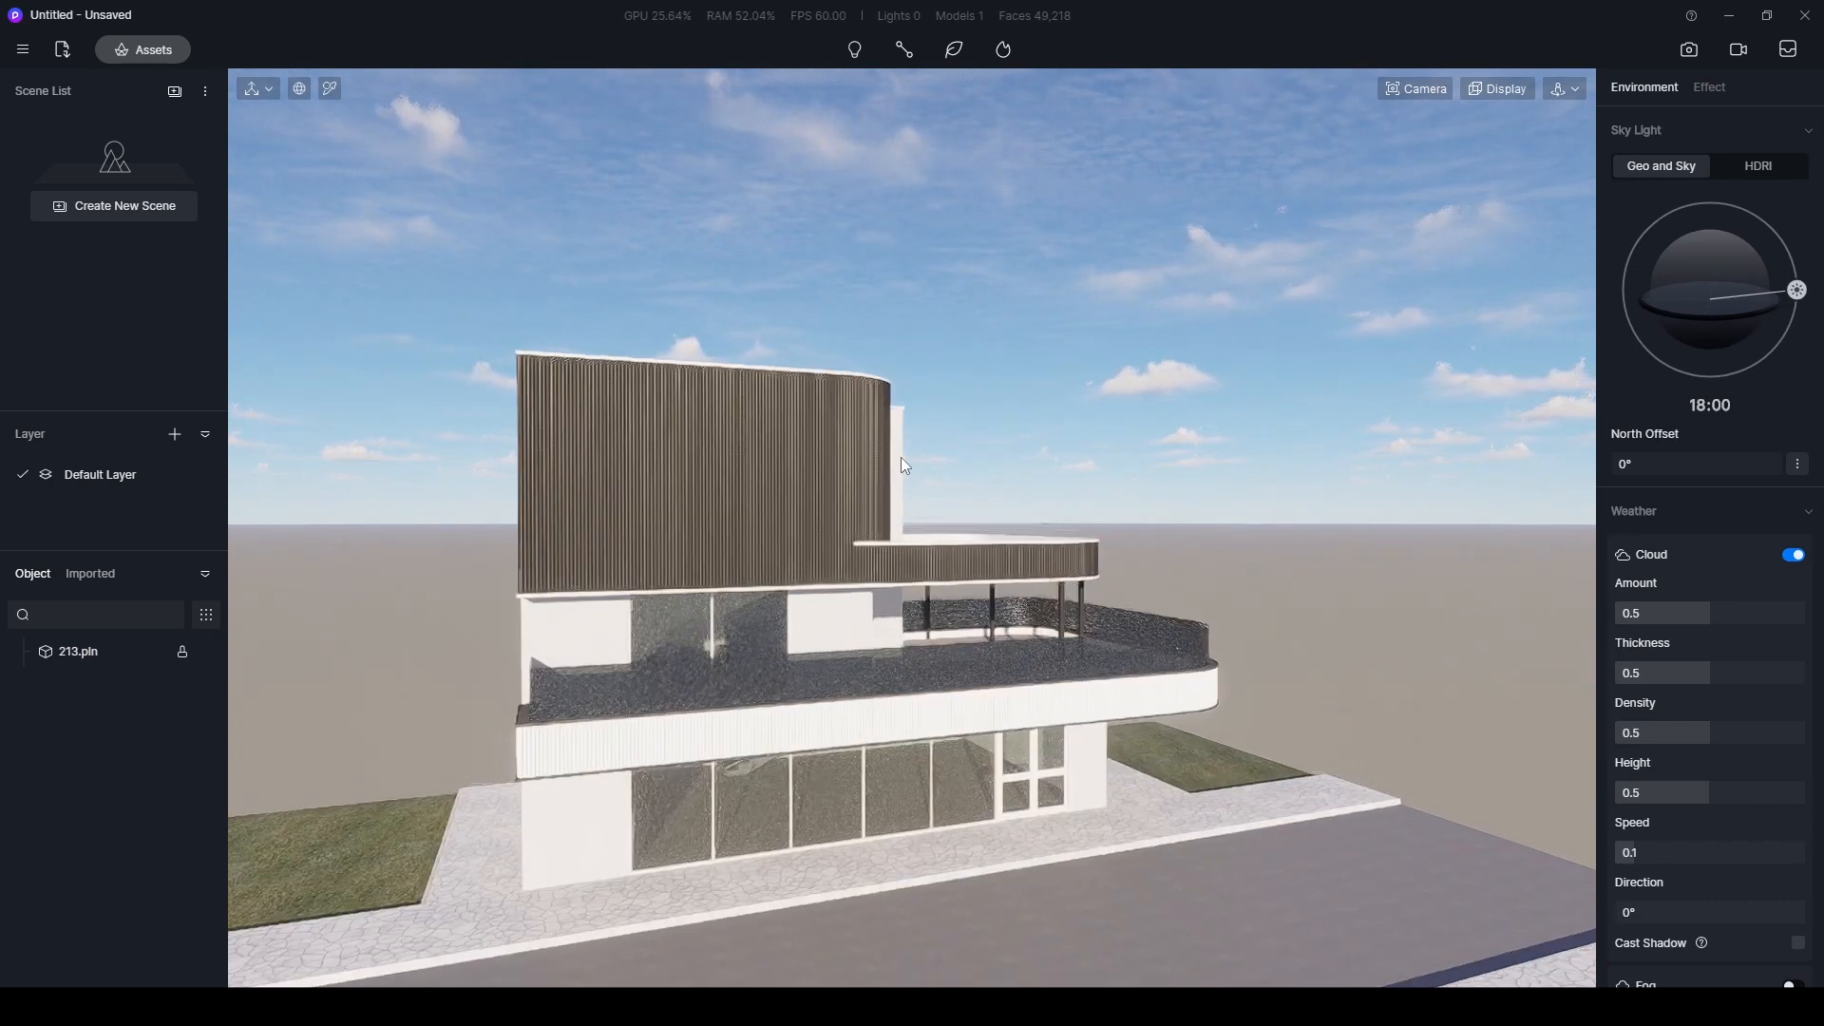
scroll(898, 458, down, 5)
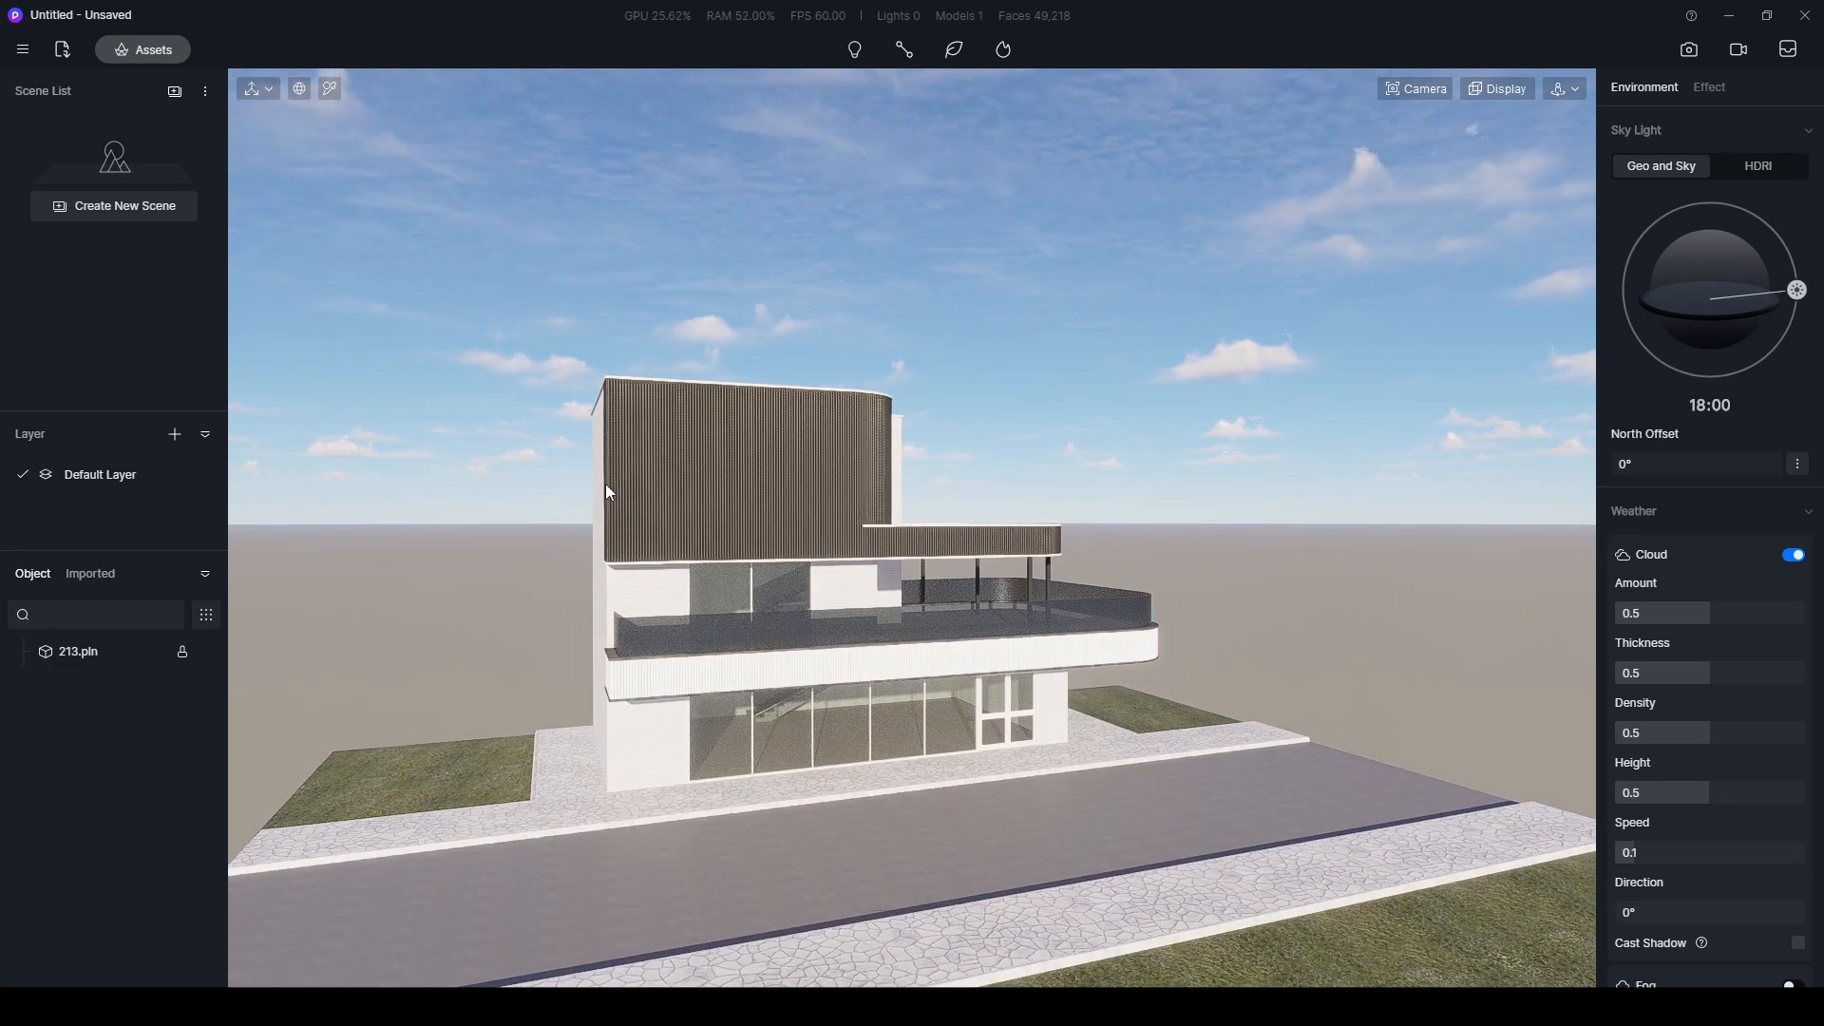
scroll(841, 492, up, 3)
scroll(841, 493, down, 5)
right_drag(842, 493, 692, 528)
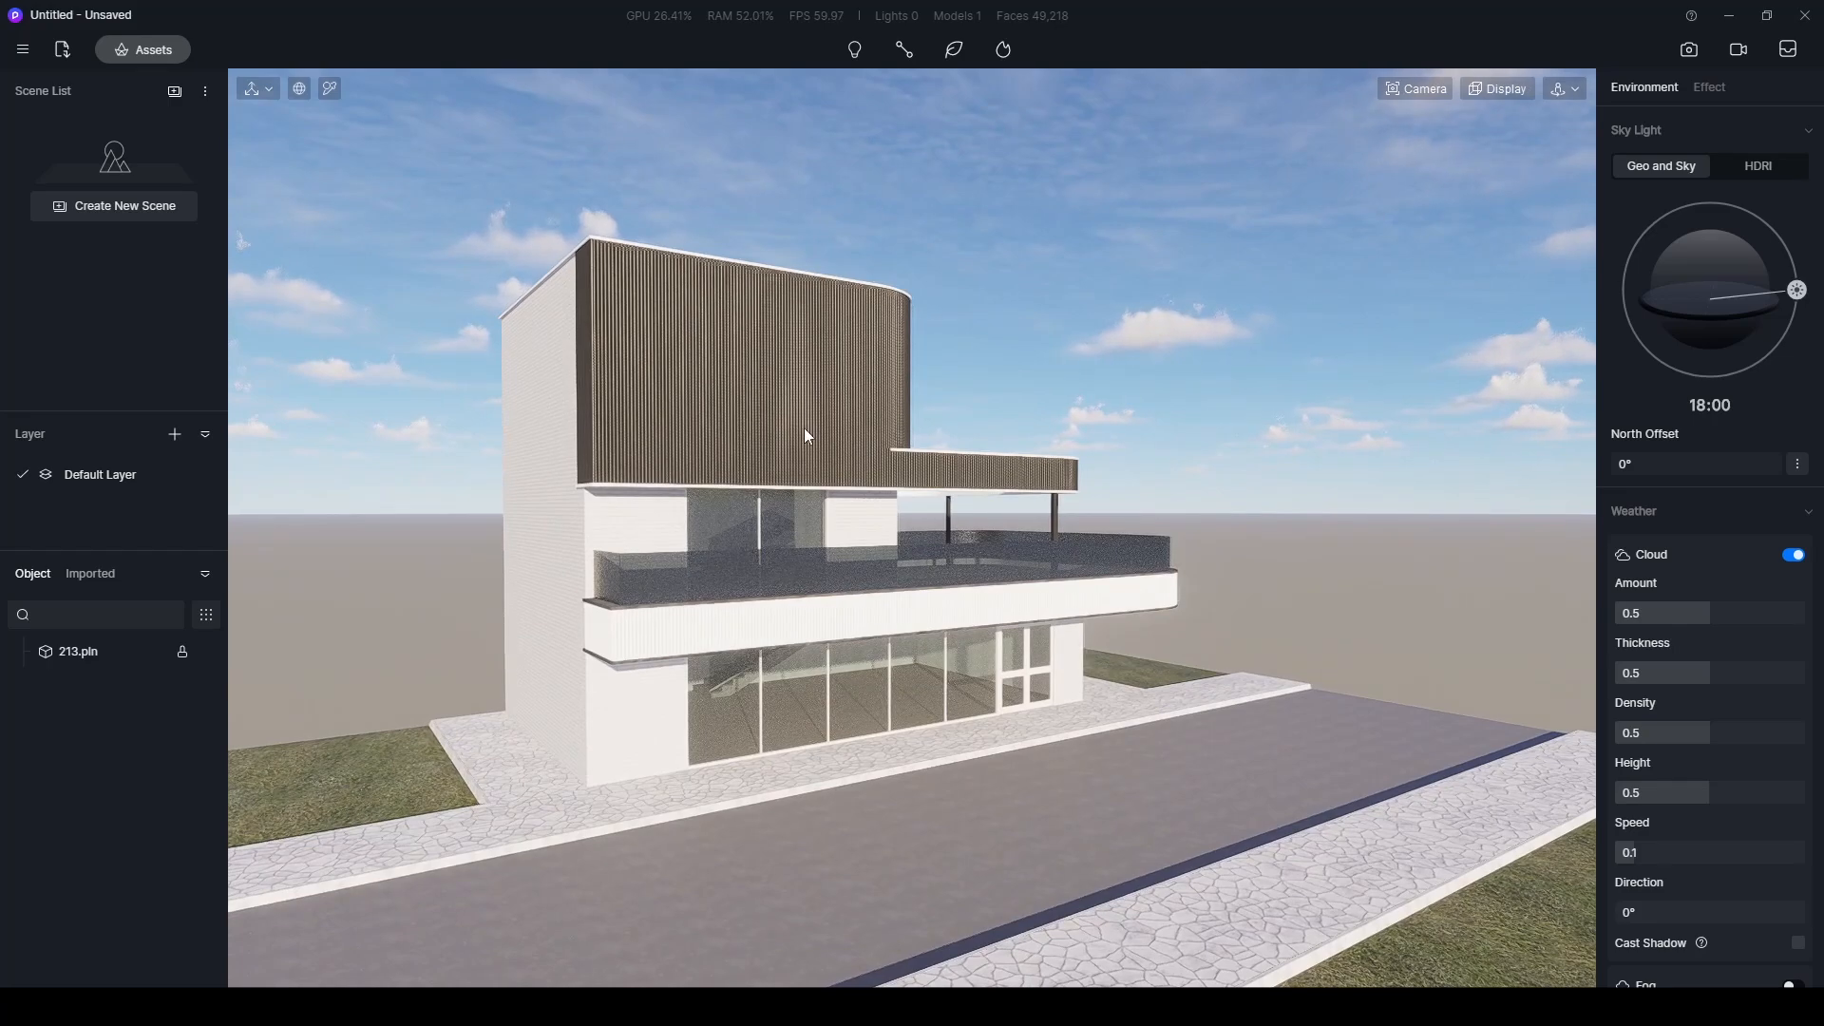
scroll(849, 445, up, 2)
right_drag(831, 440, 1050, 484)
scroll(866, 372, down, 5)
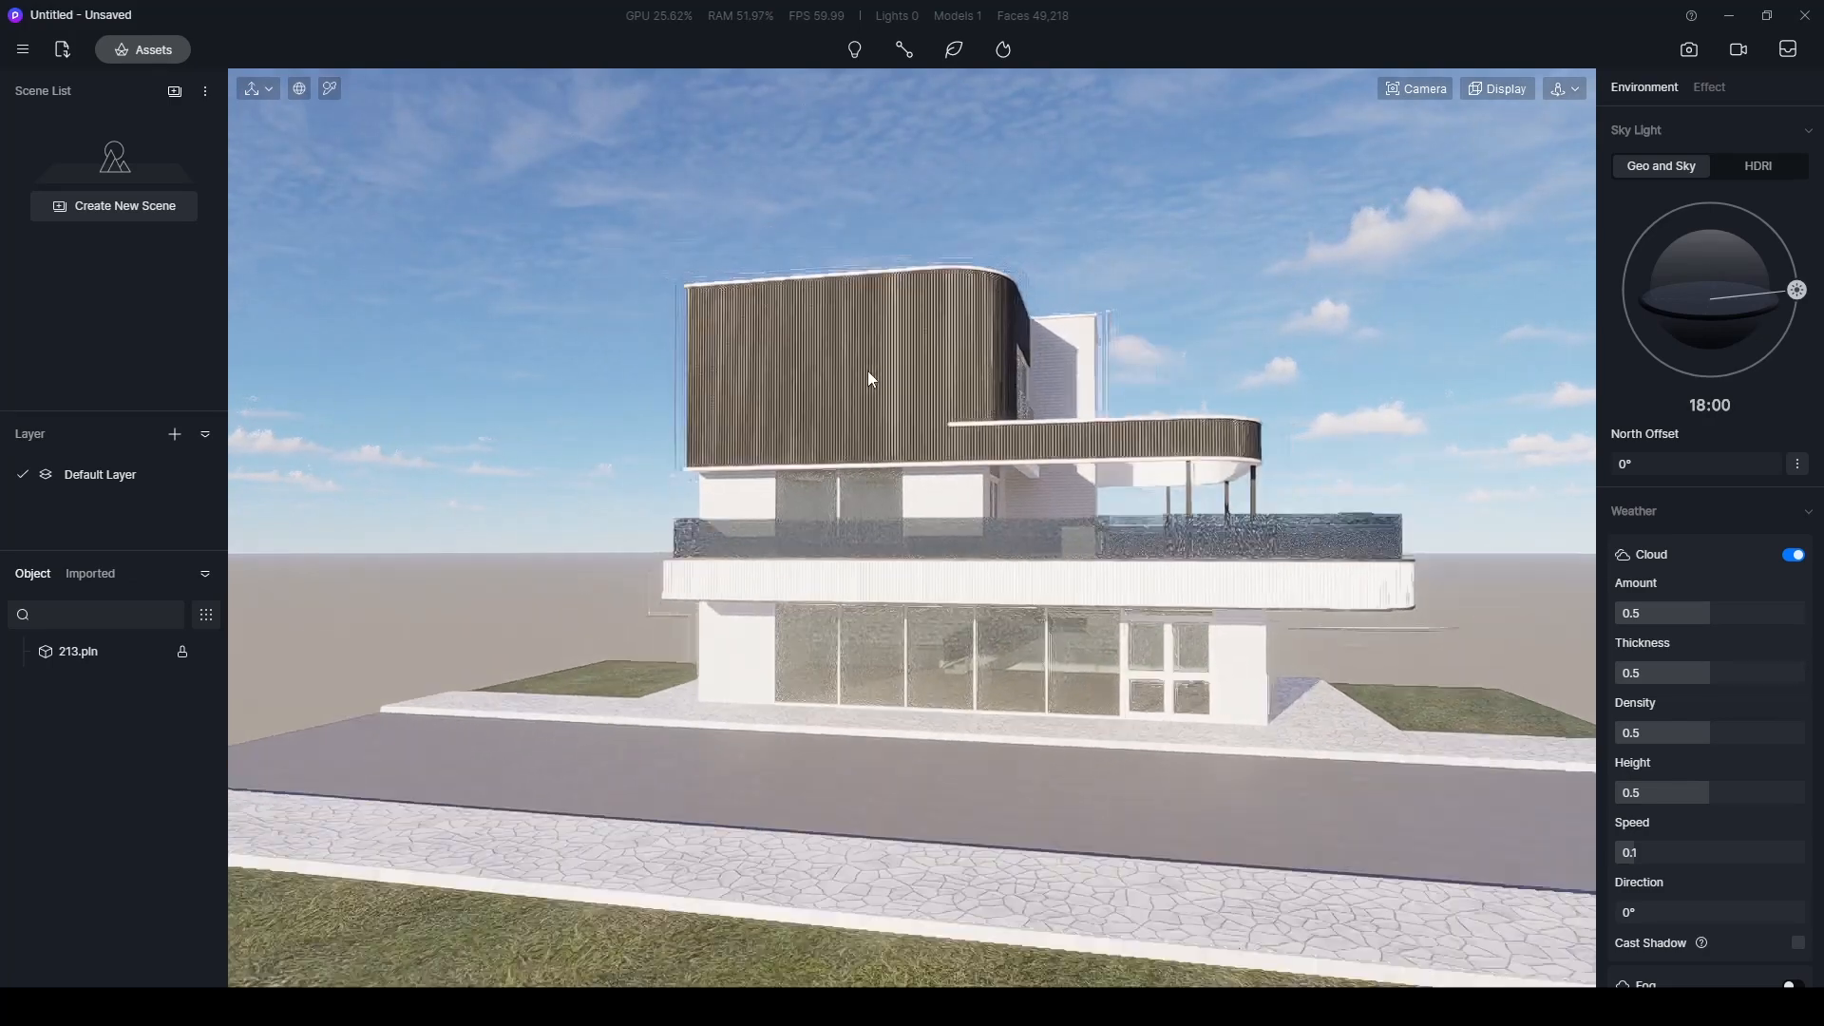
scroll(873, 376, up, 3)
scroll(848, 376, down, 1)
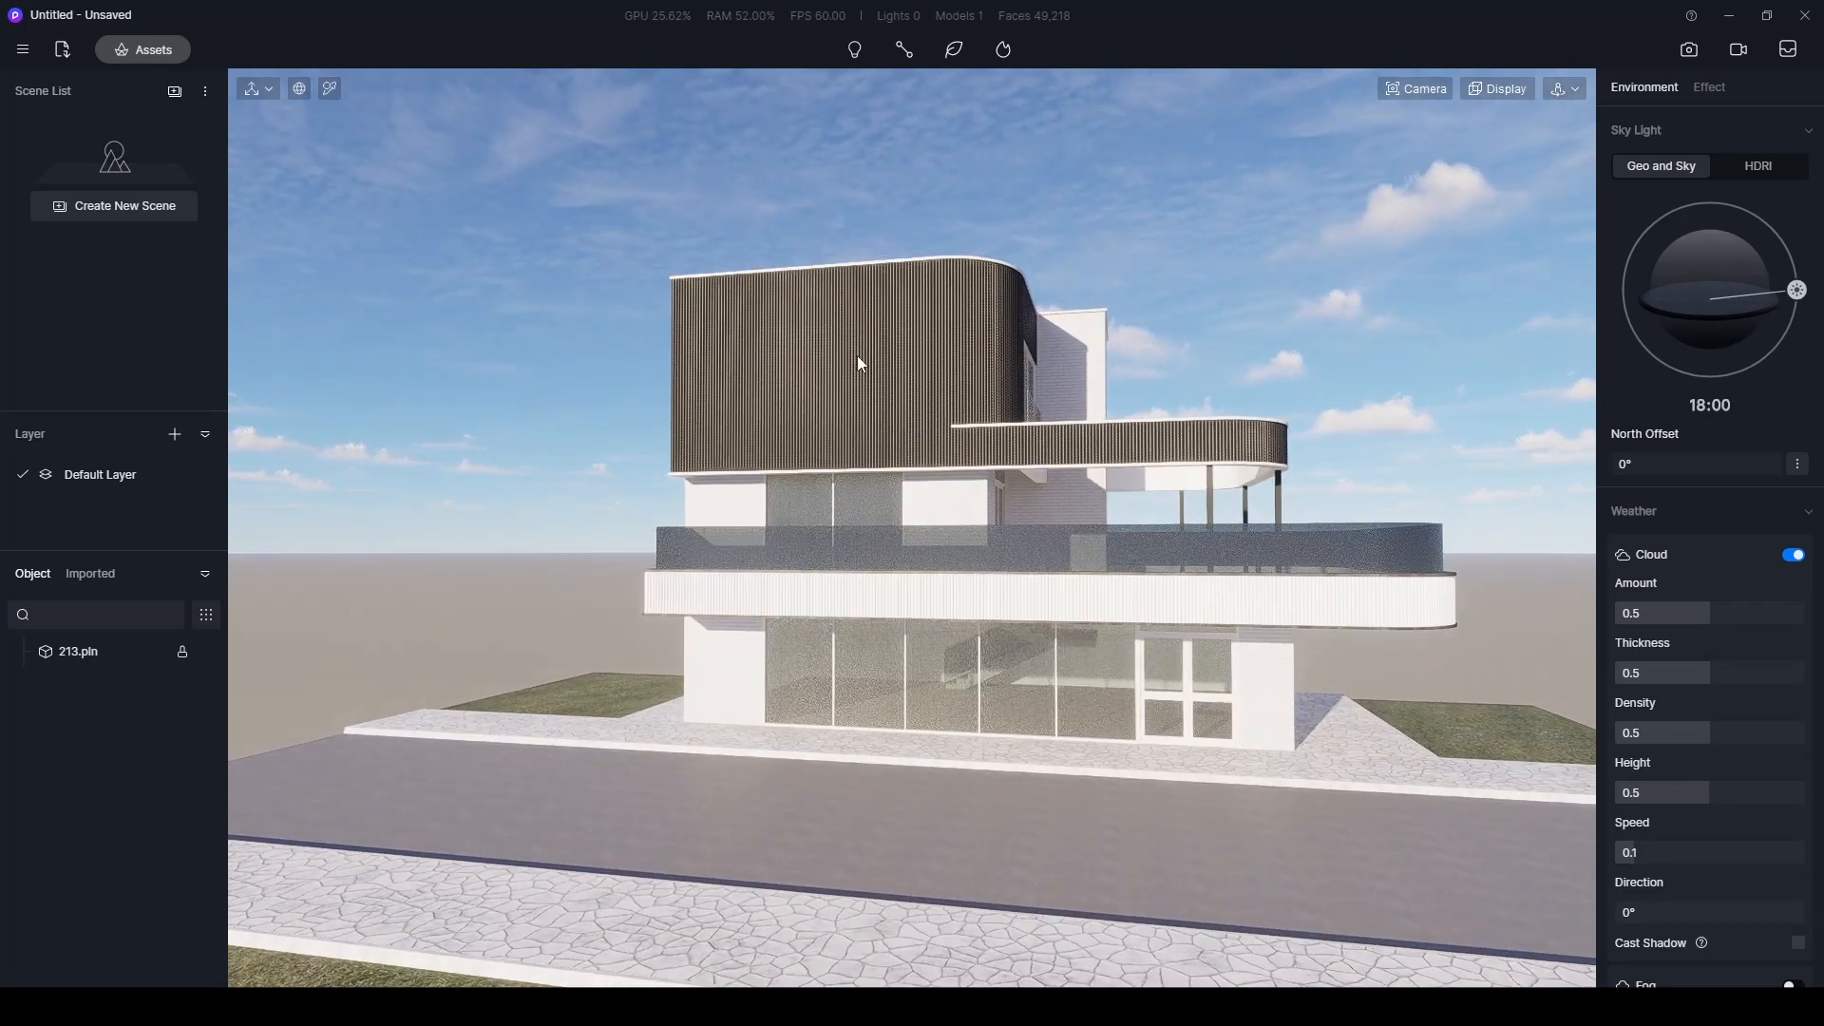
scroll(868, 375, up, 3)
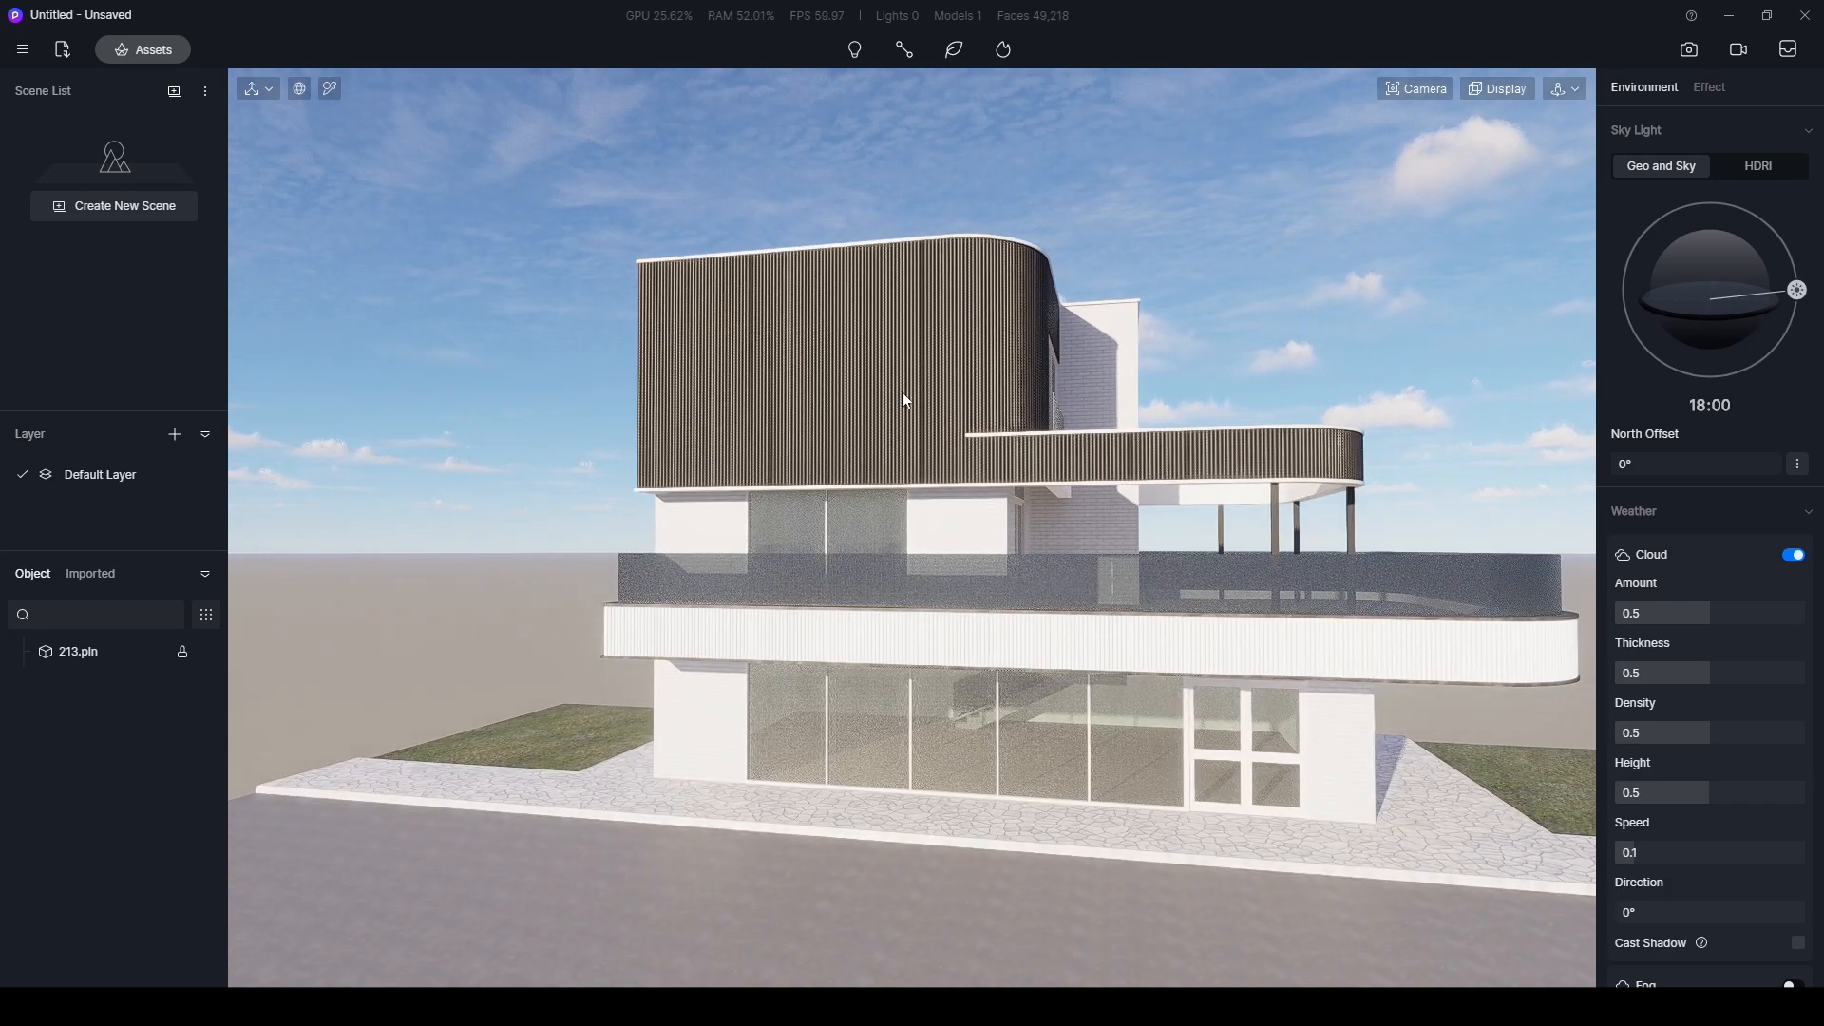
middle_drag(1161, 471, 1049, 454)
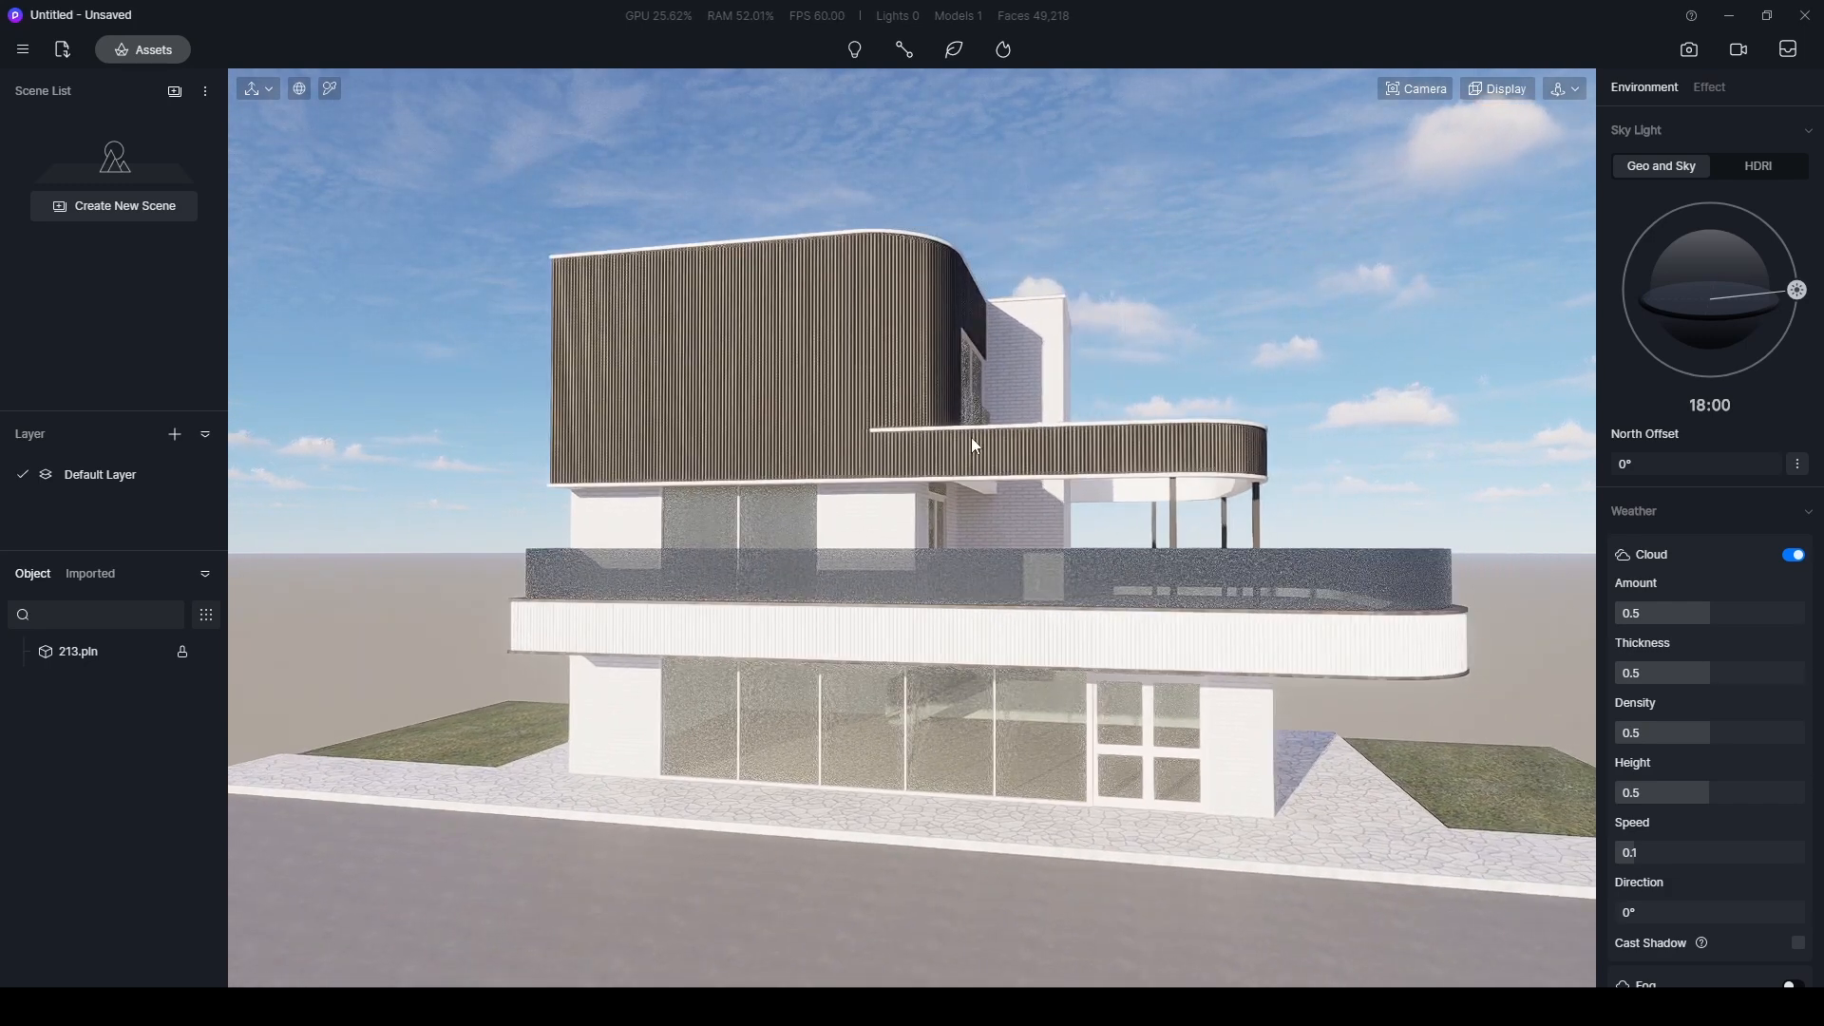
scroll(971, 437, up, 2)
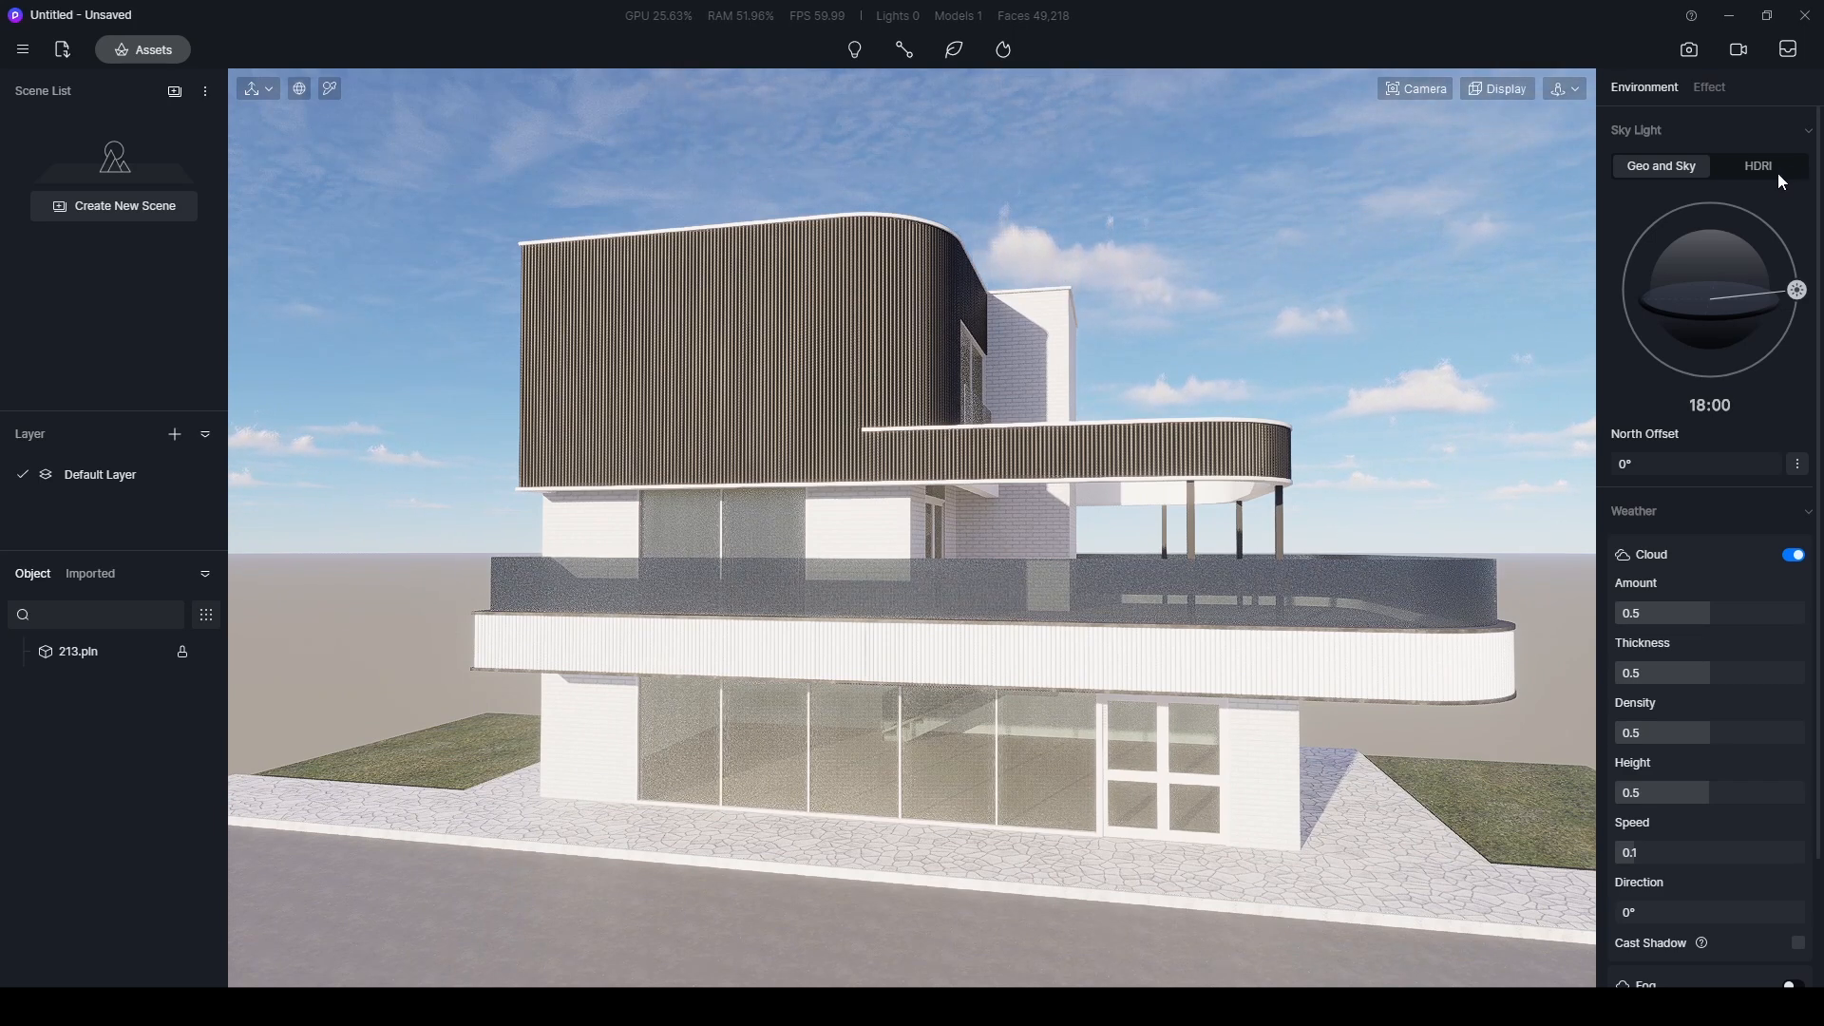
- Switch the sky light to HDRI and apply the custom 446-hdri-skies-com sky
click(1748, 168)
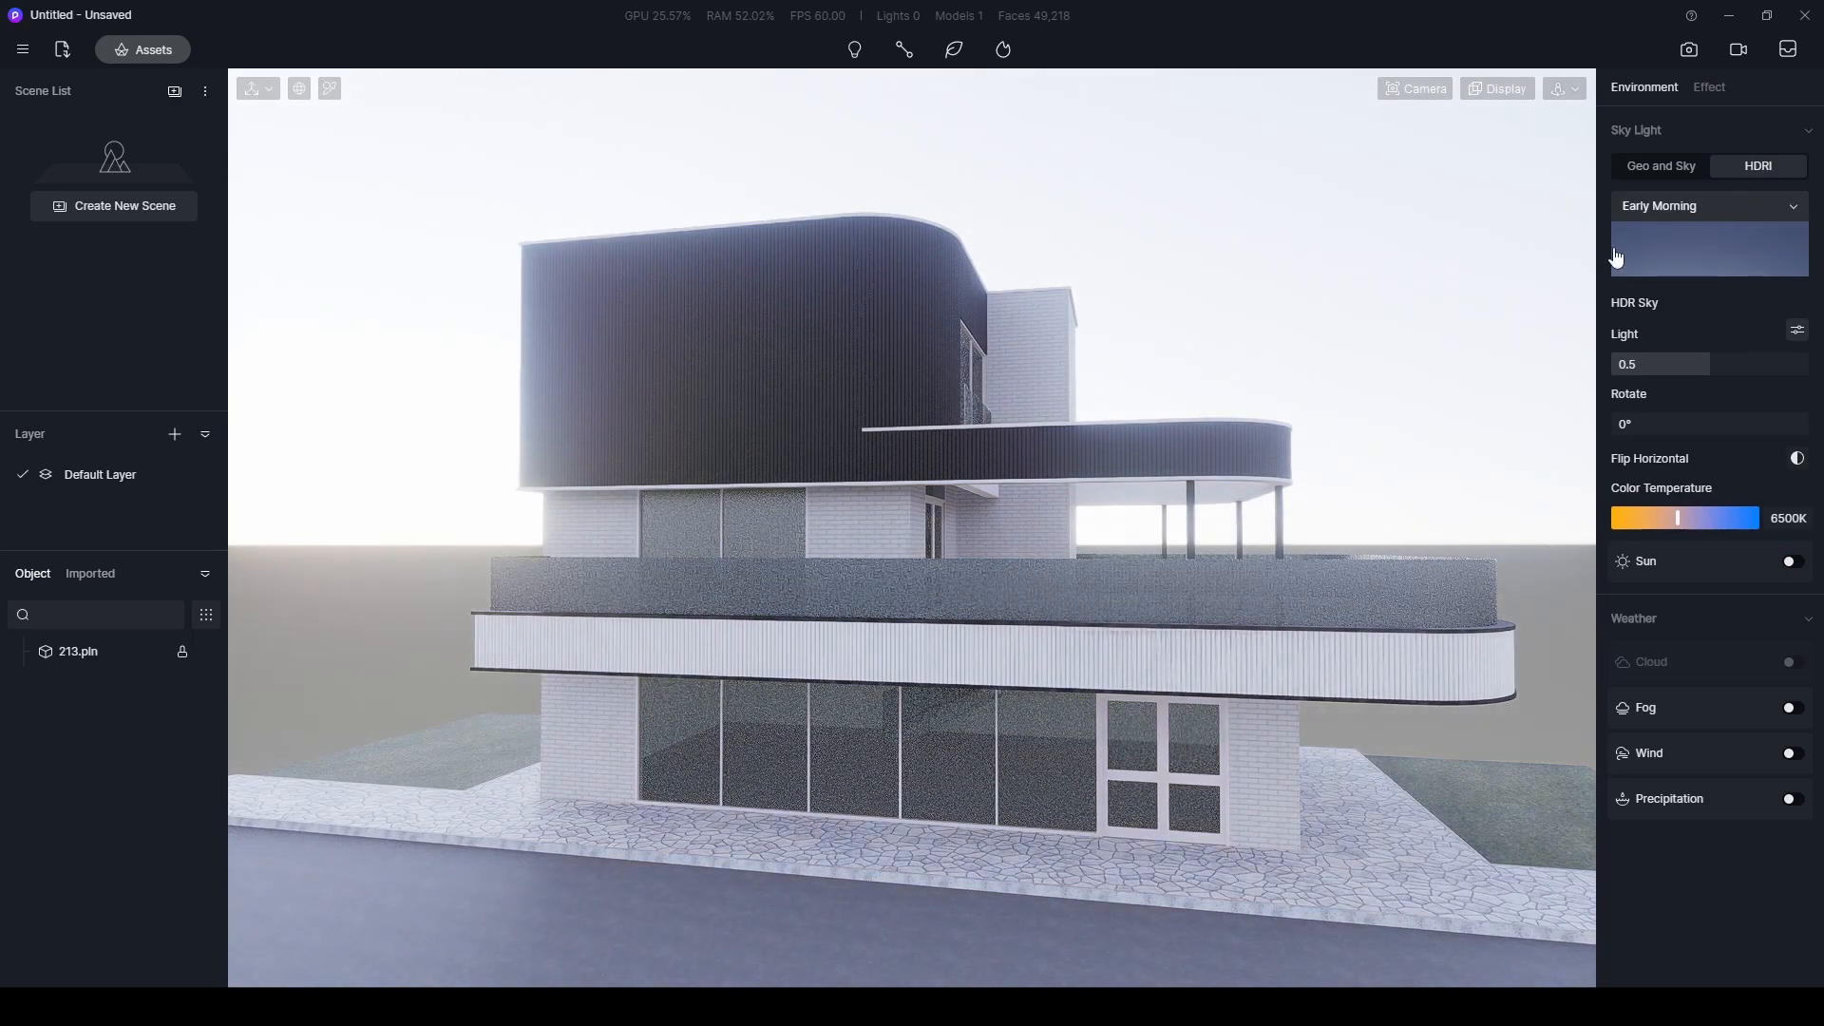
click(1710, 245)
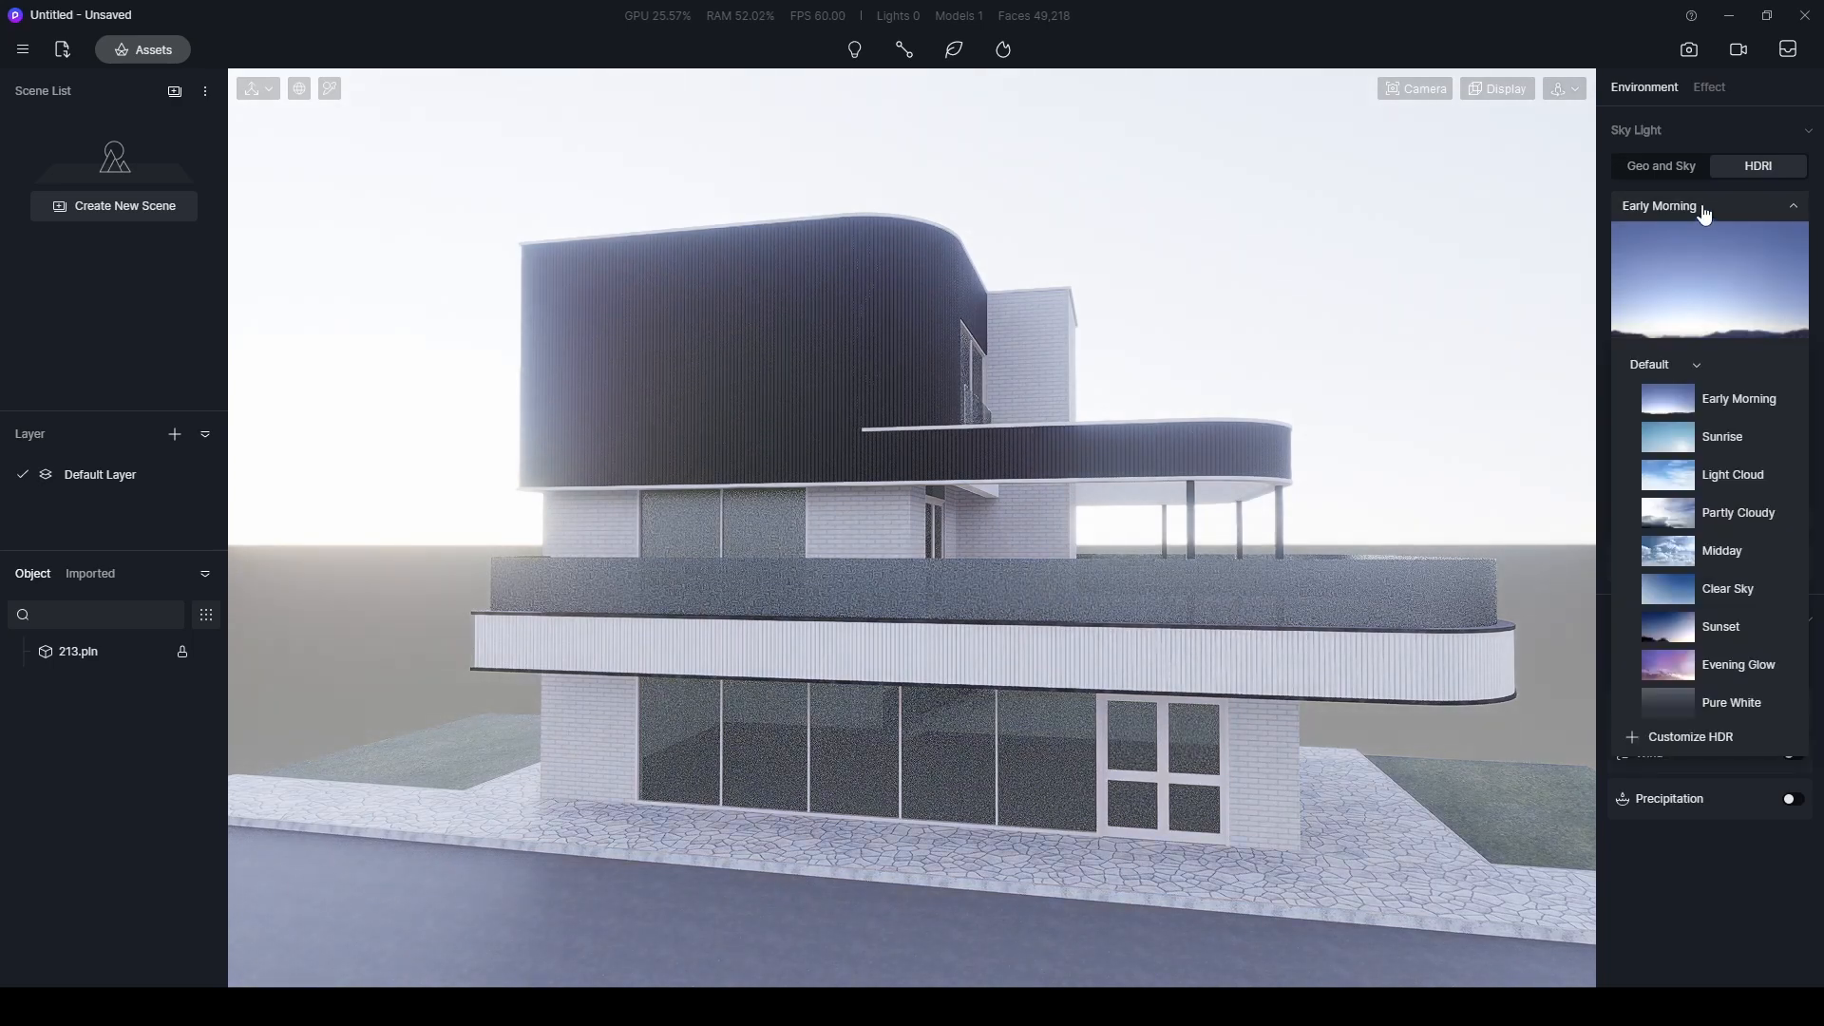
click(1678, 369)
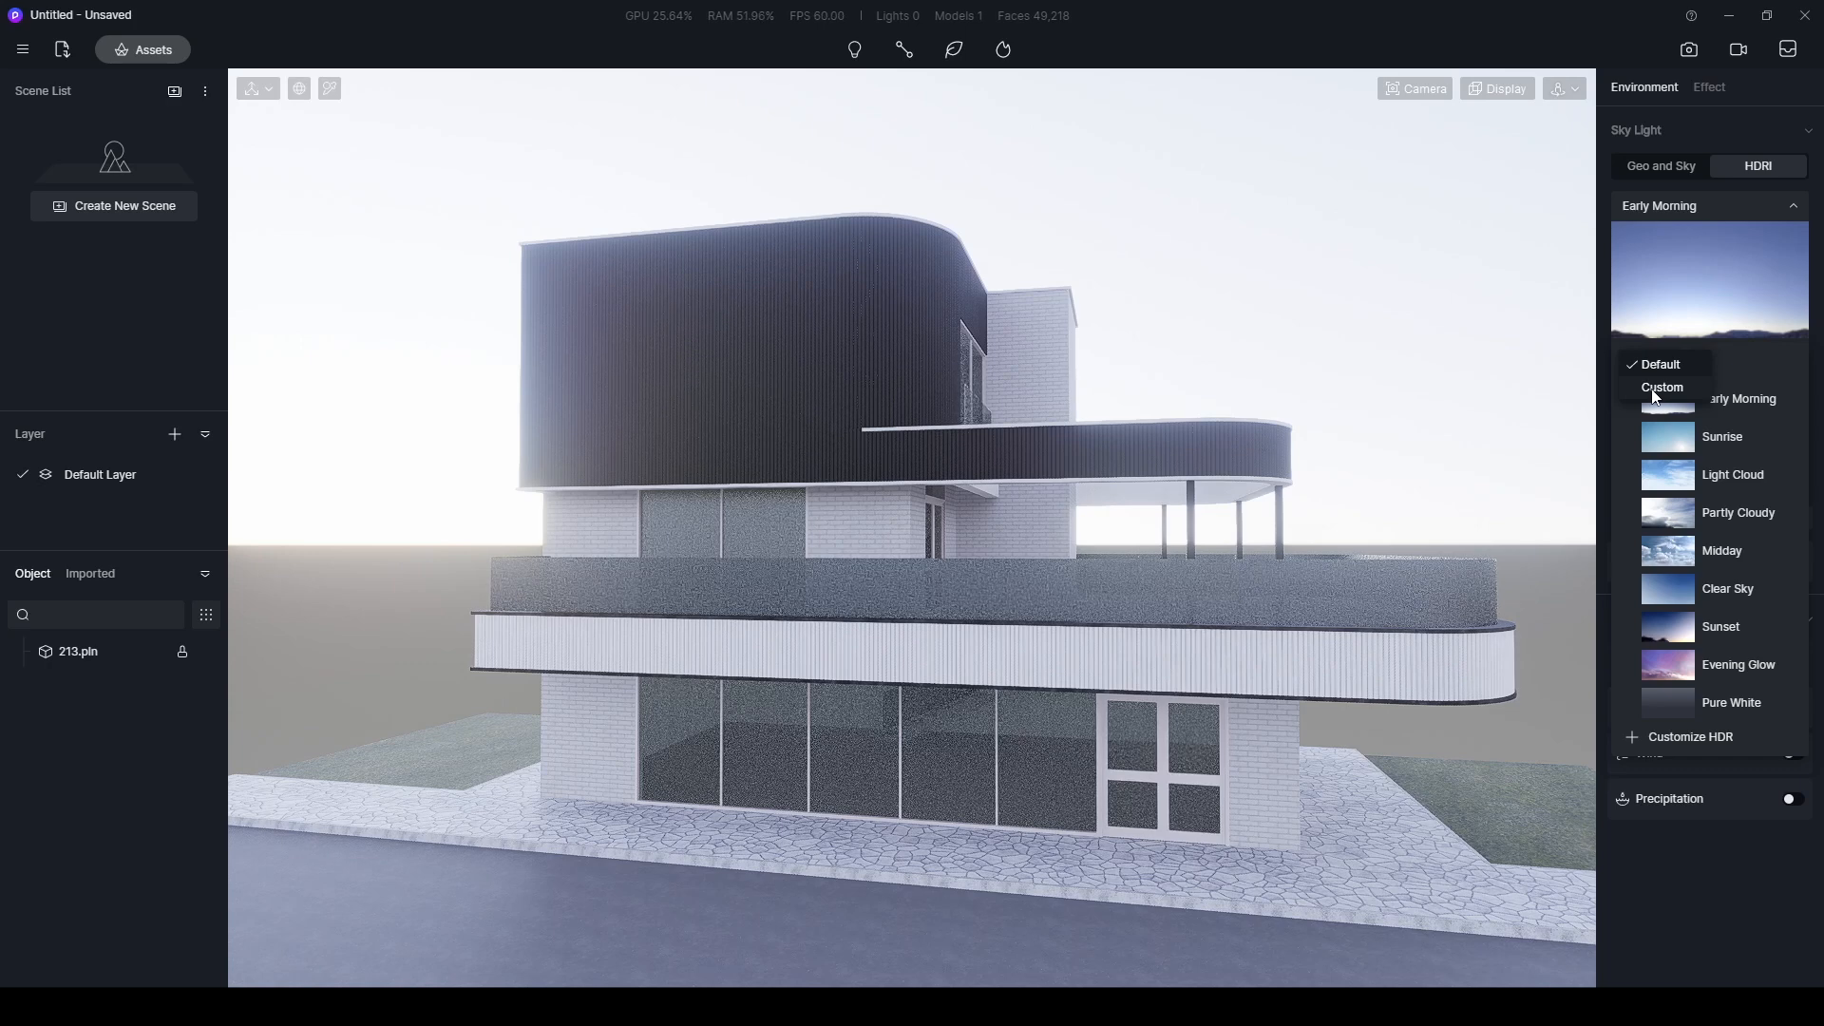
click(1652, 389)
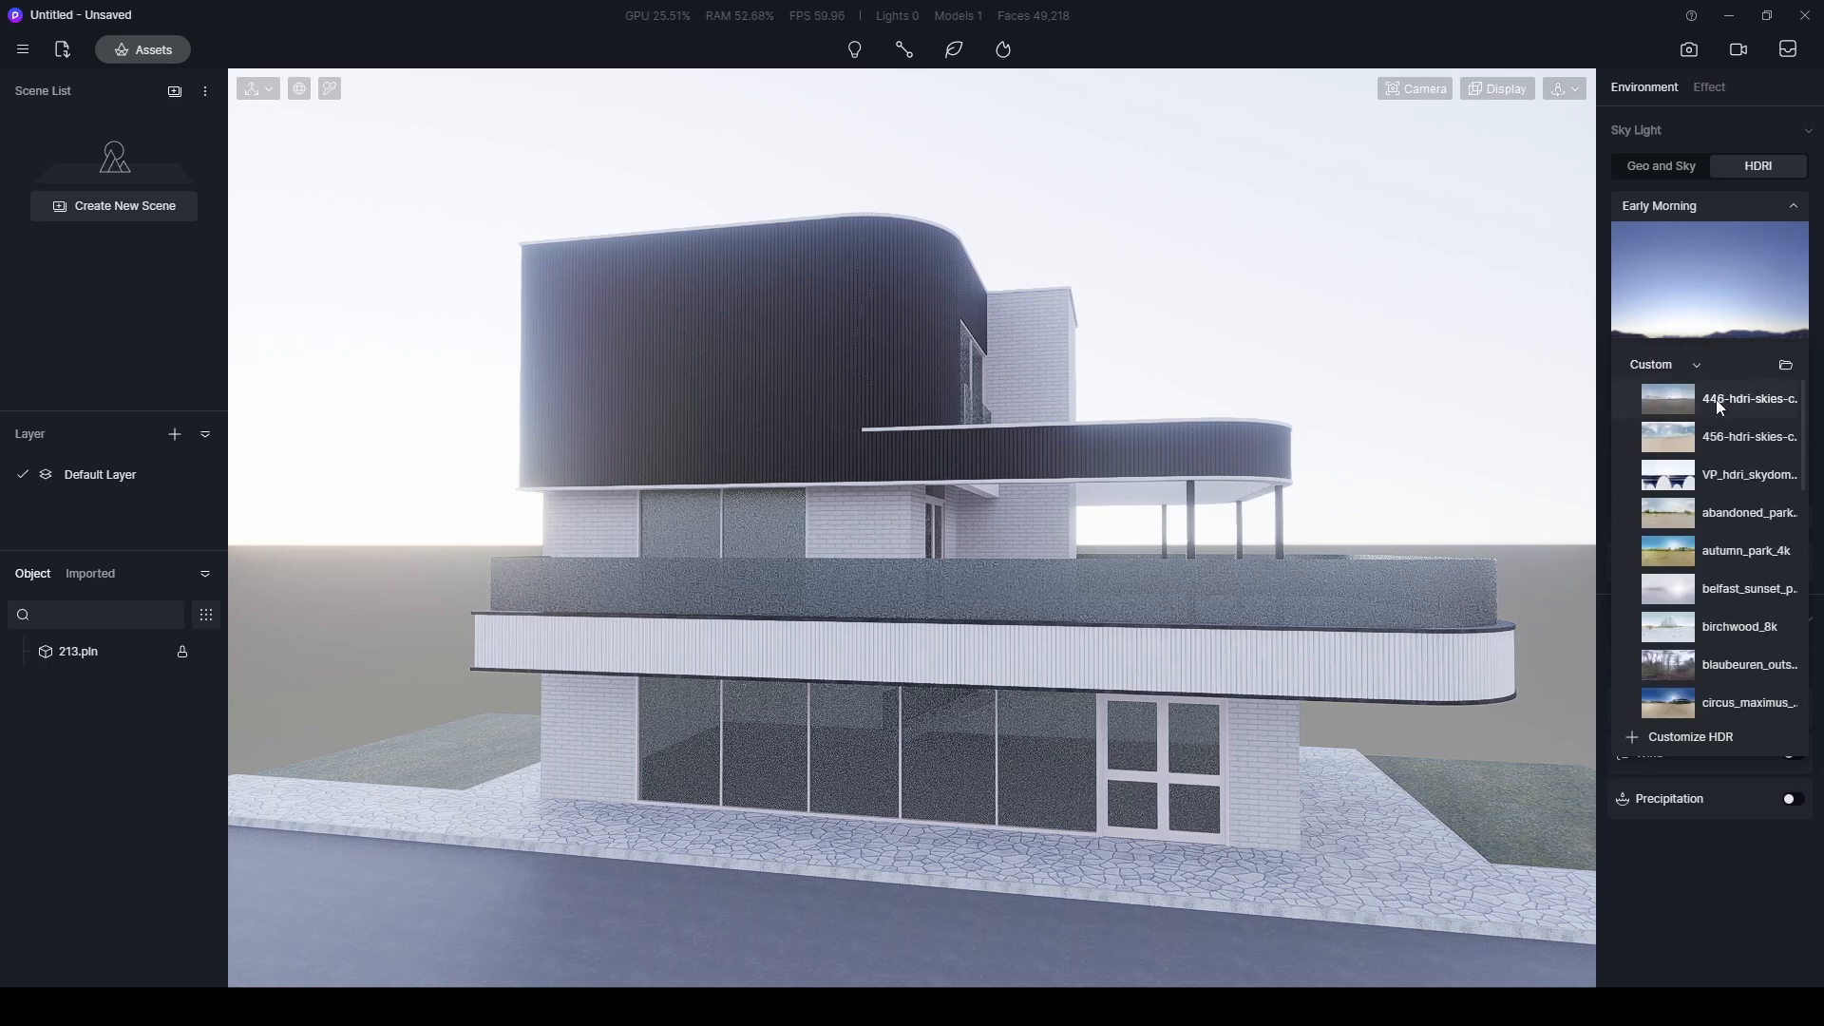
click(1673, 397)
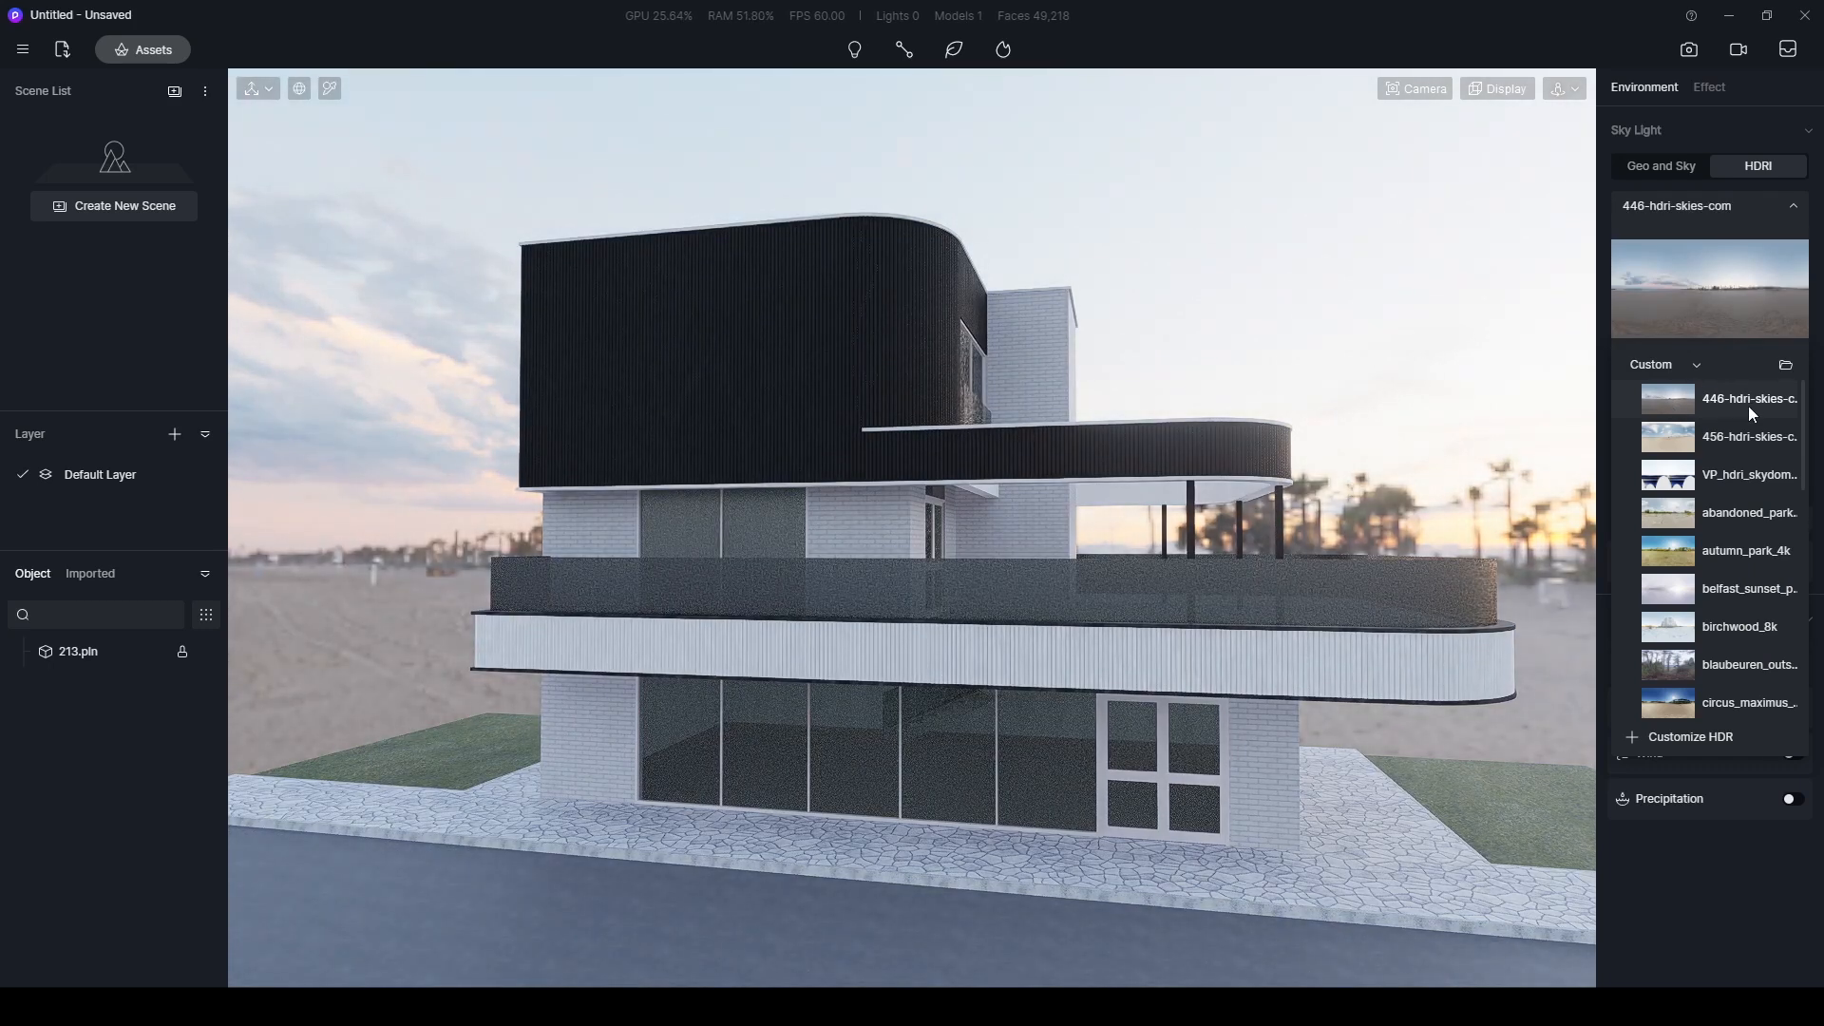
click(1347, 361)
- Set the post-processing Bloom effect to 0
right_drag(898, 345, 571, 571)
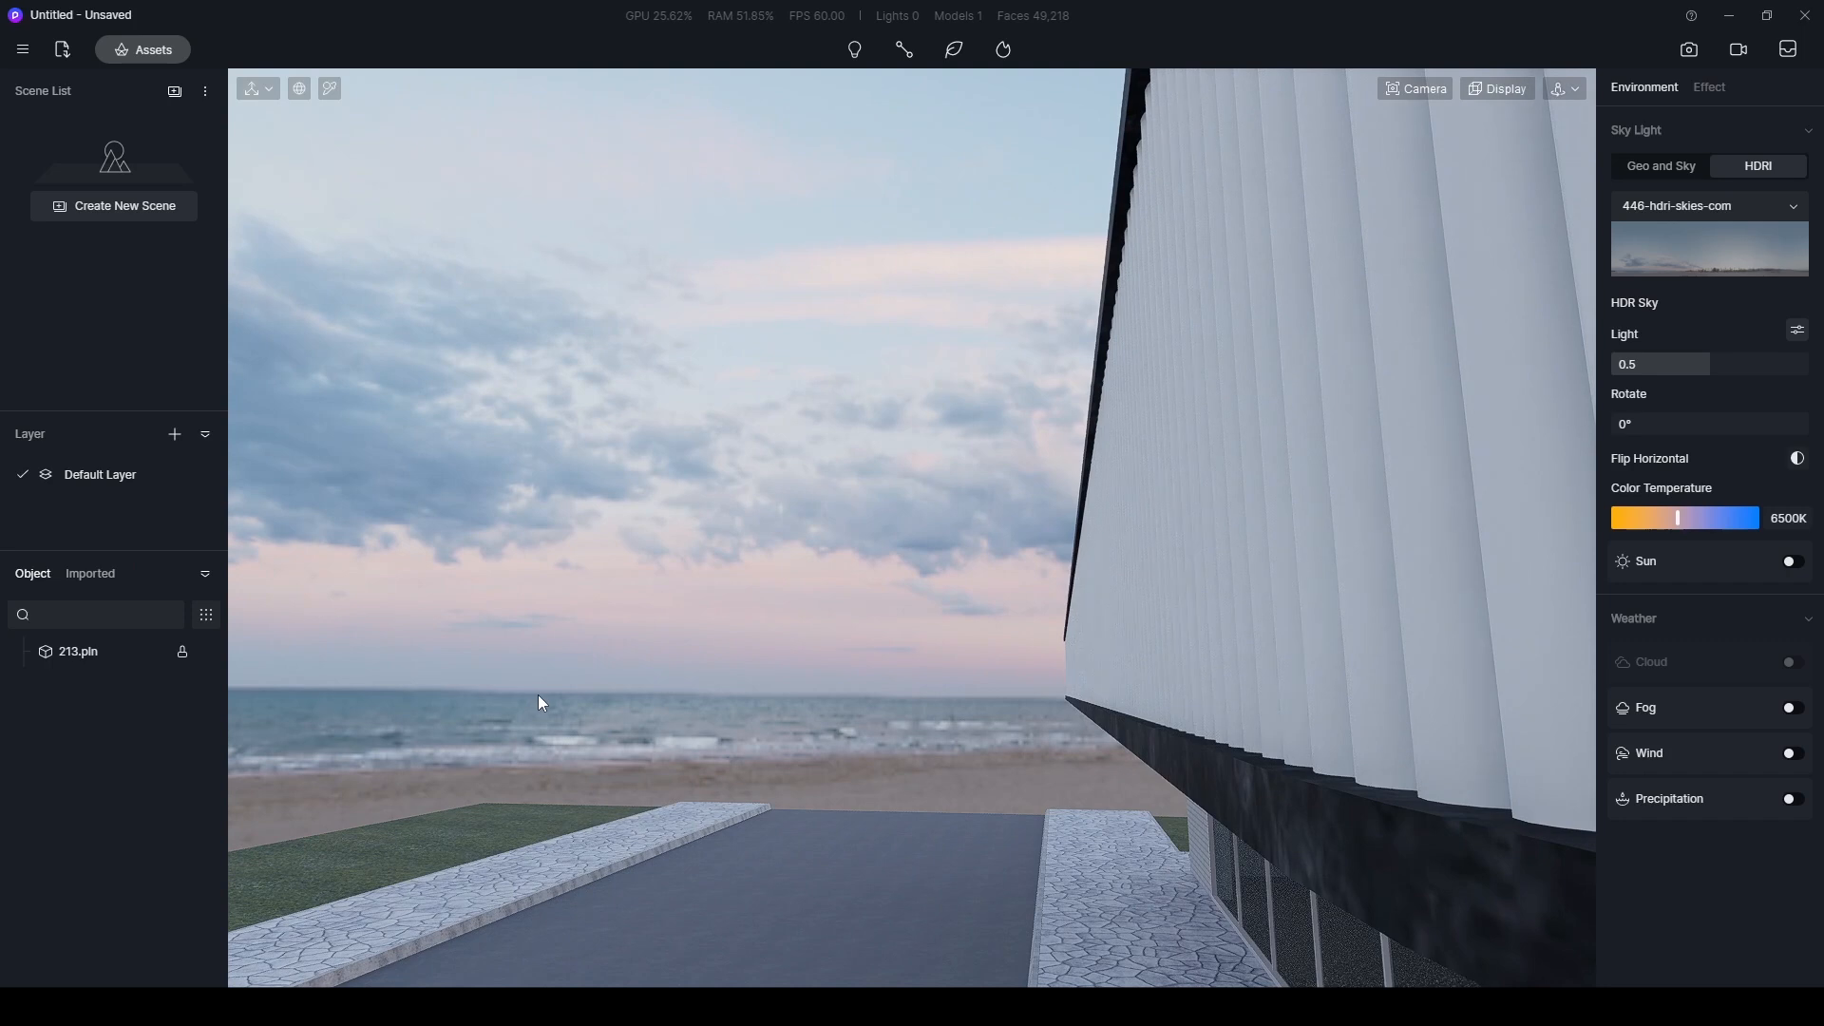
right_drag(688, 652, 1268, 486)
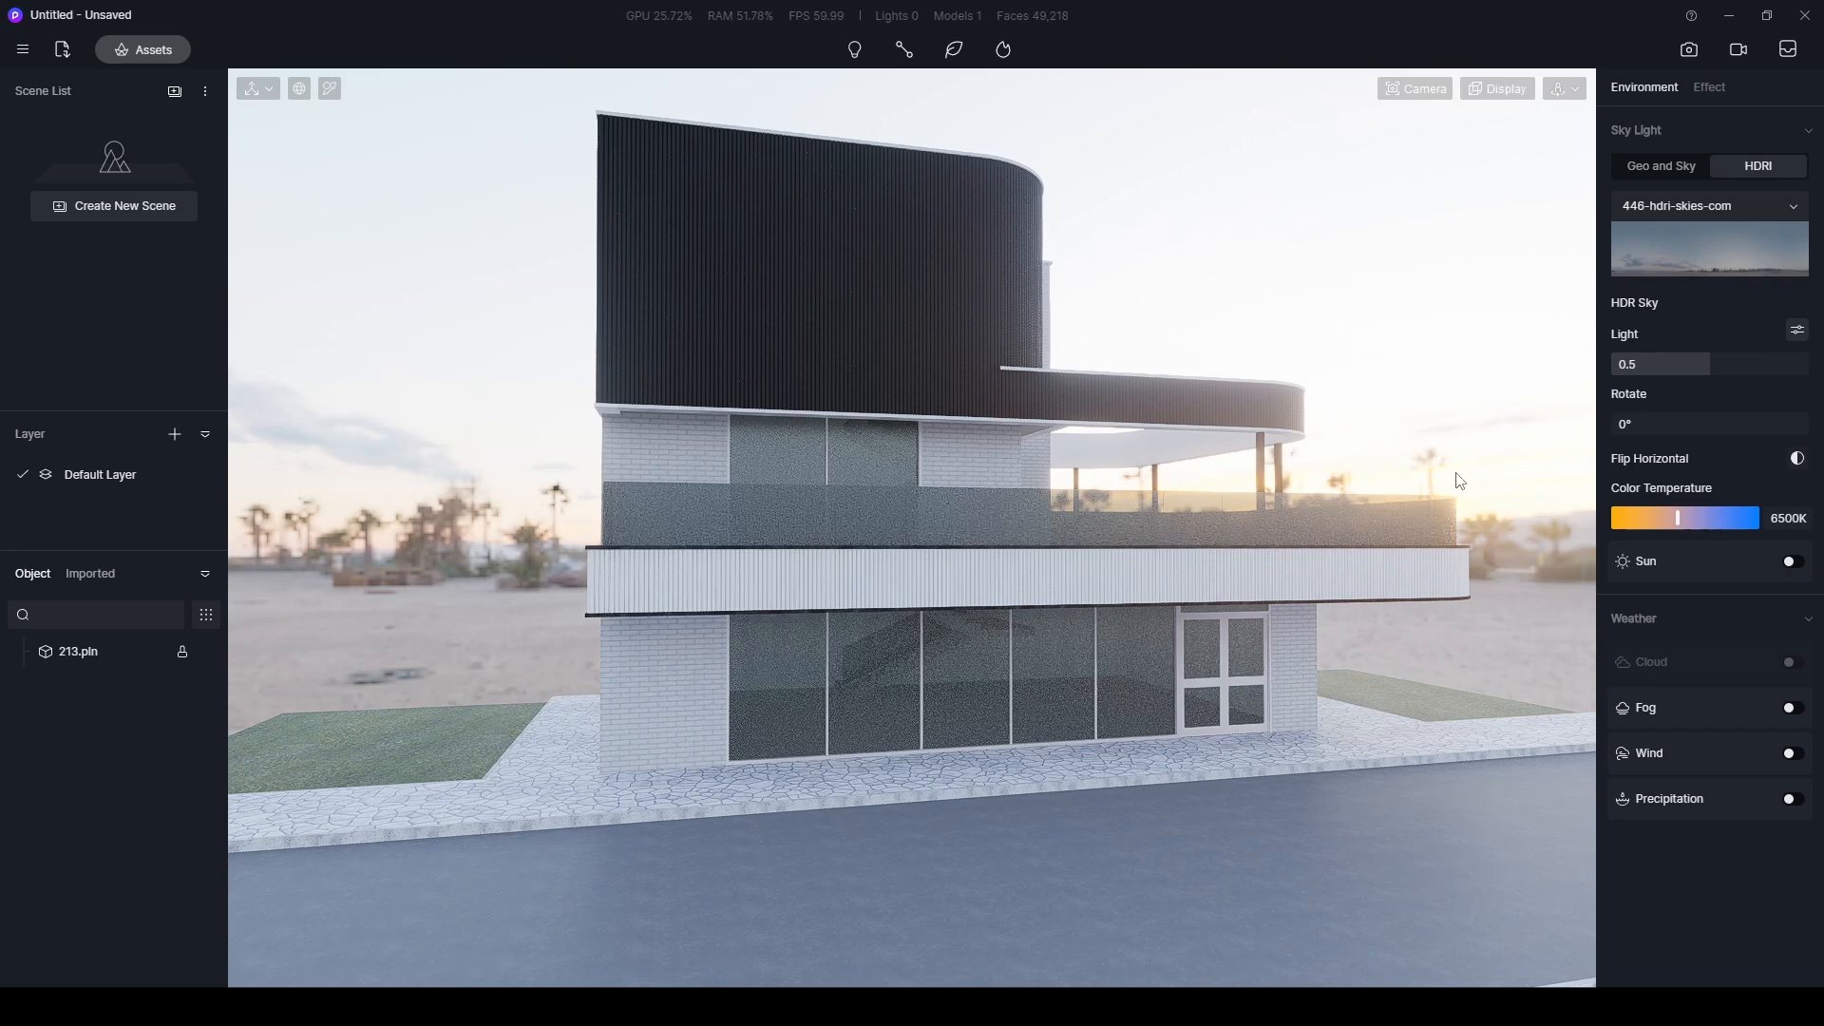
click(1708, 87)
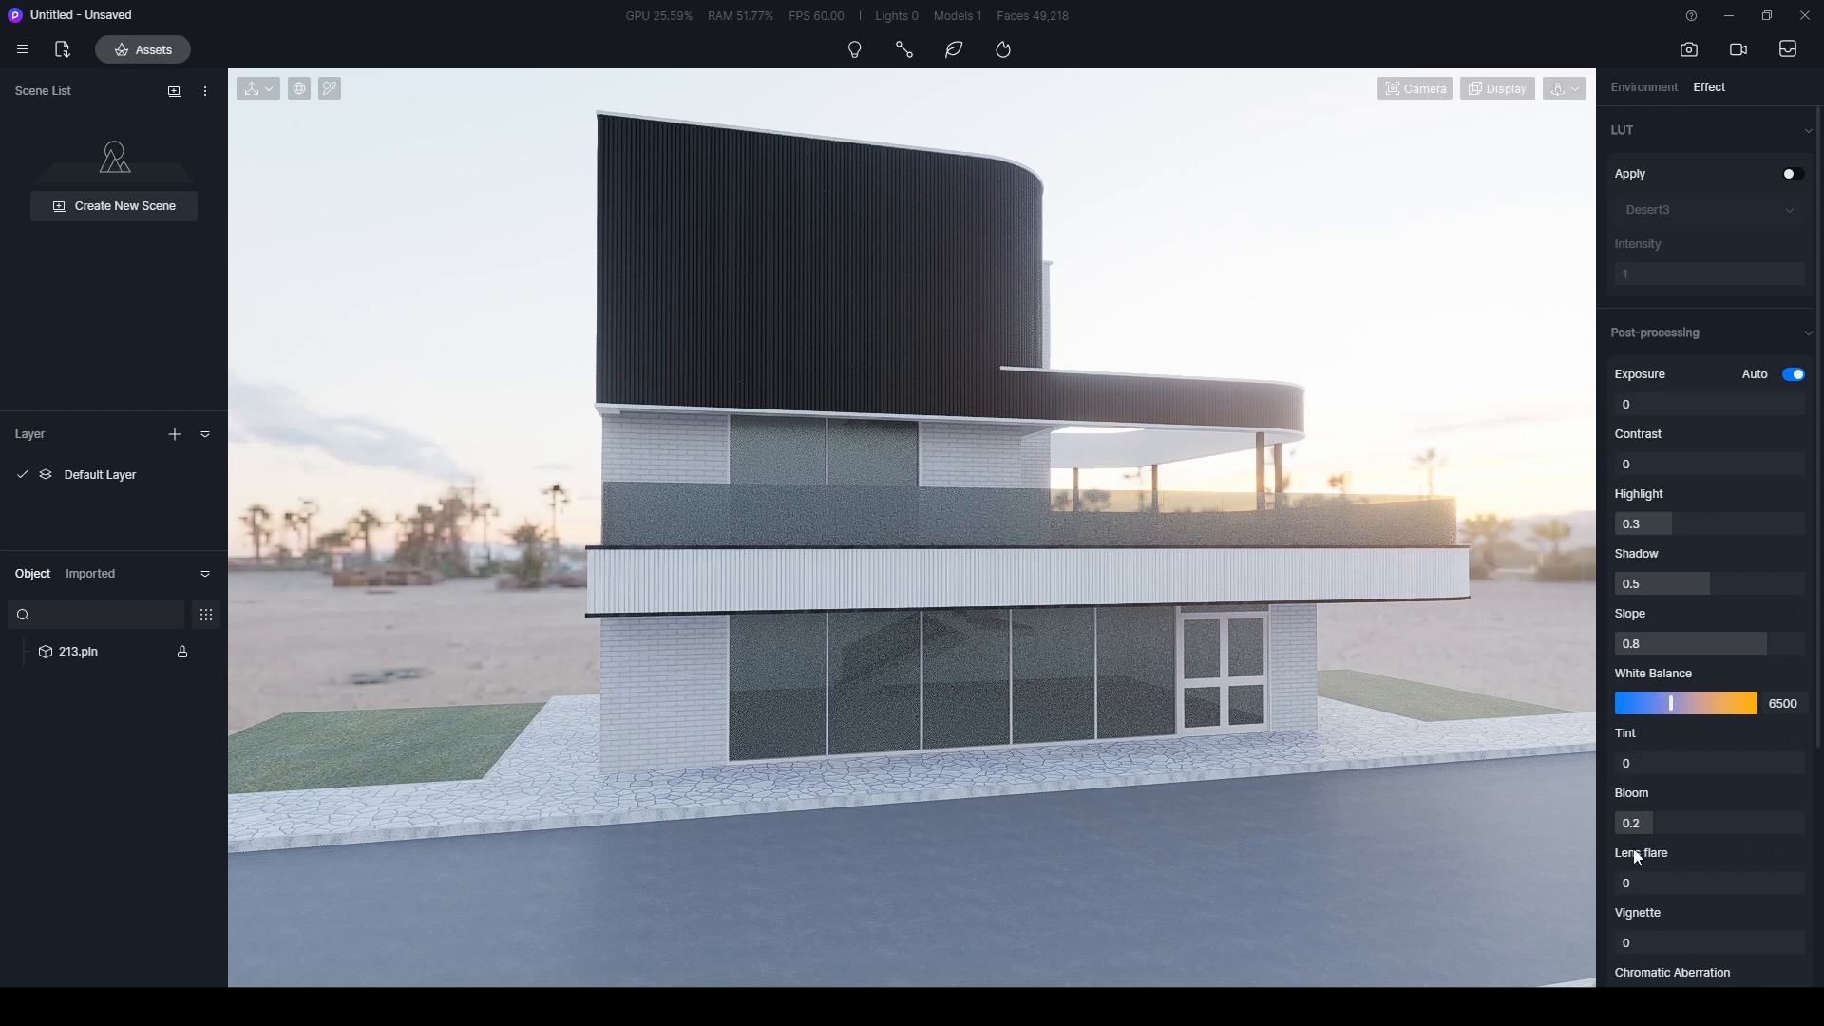
scroll(1636, 857, down, 1)
drag(1654, 712, 1548, 720)
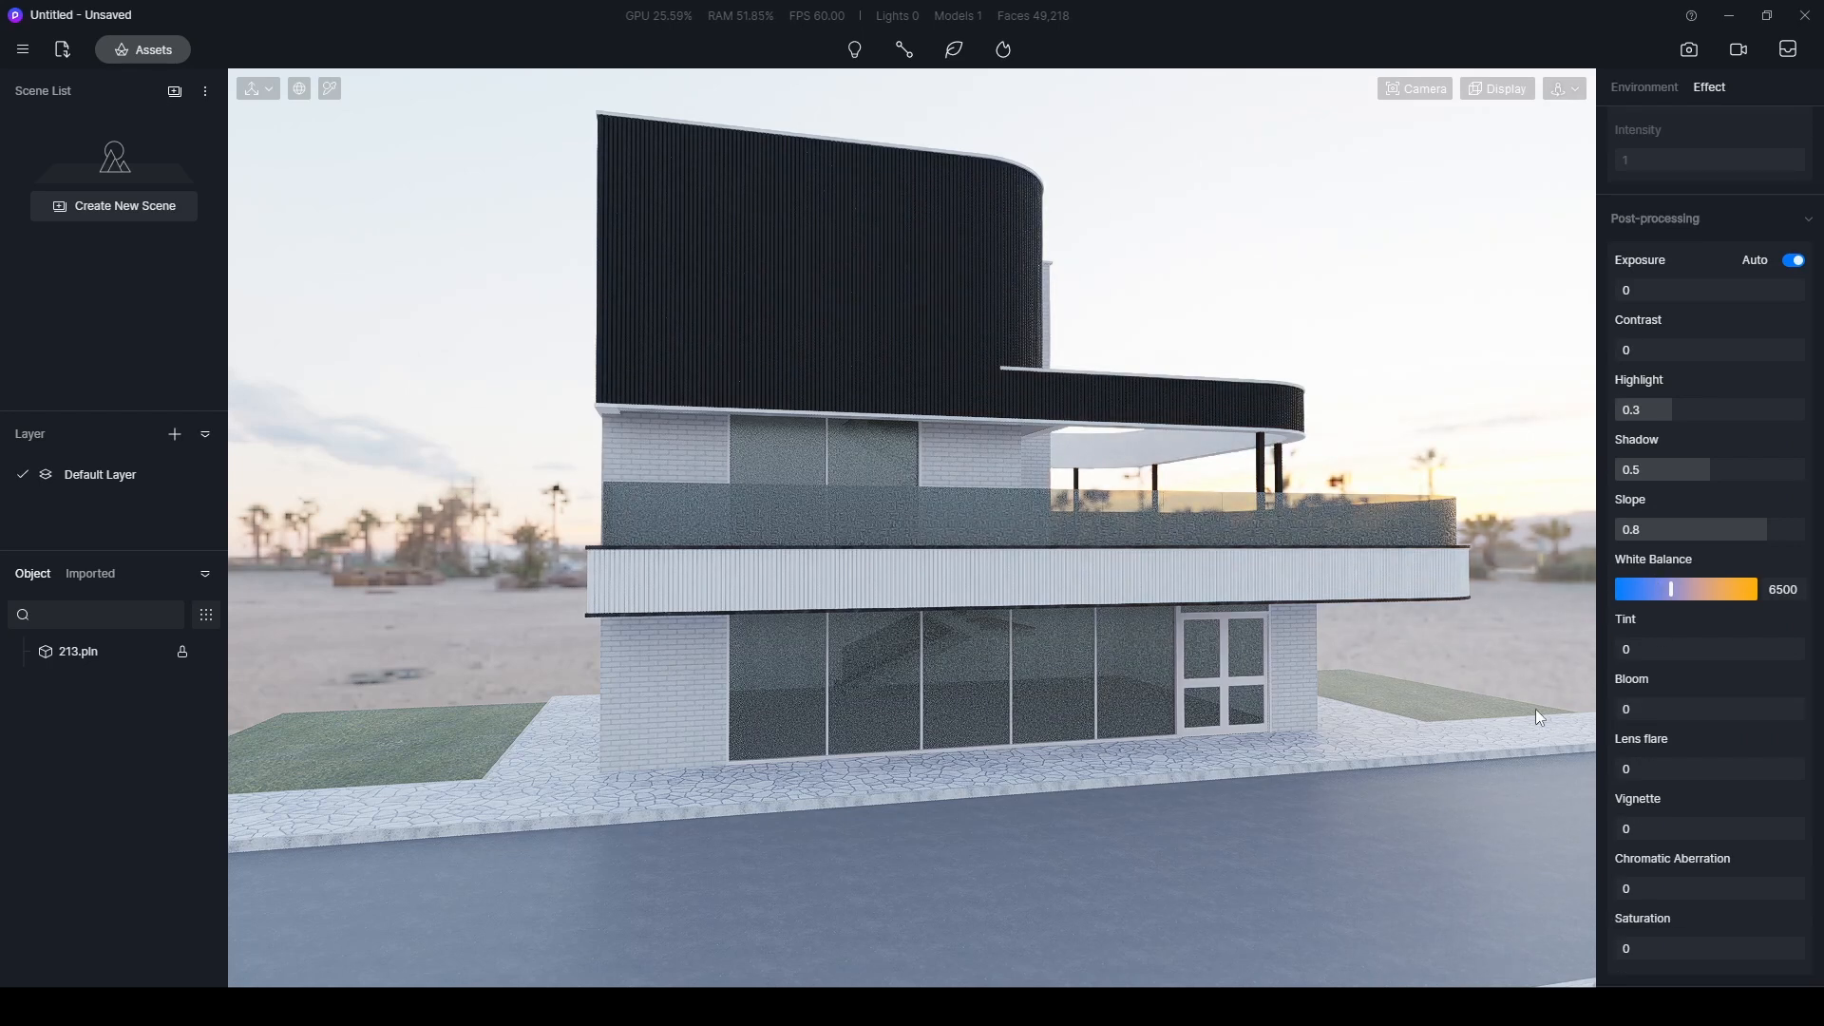
- Turn off automatic exposure and inspect the upper floor's dark ribbed cladding up close
click(1644, 86)
click(1710, 87)
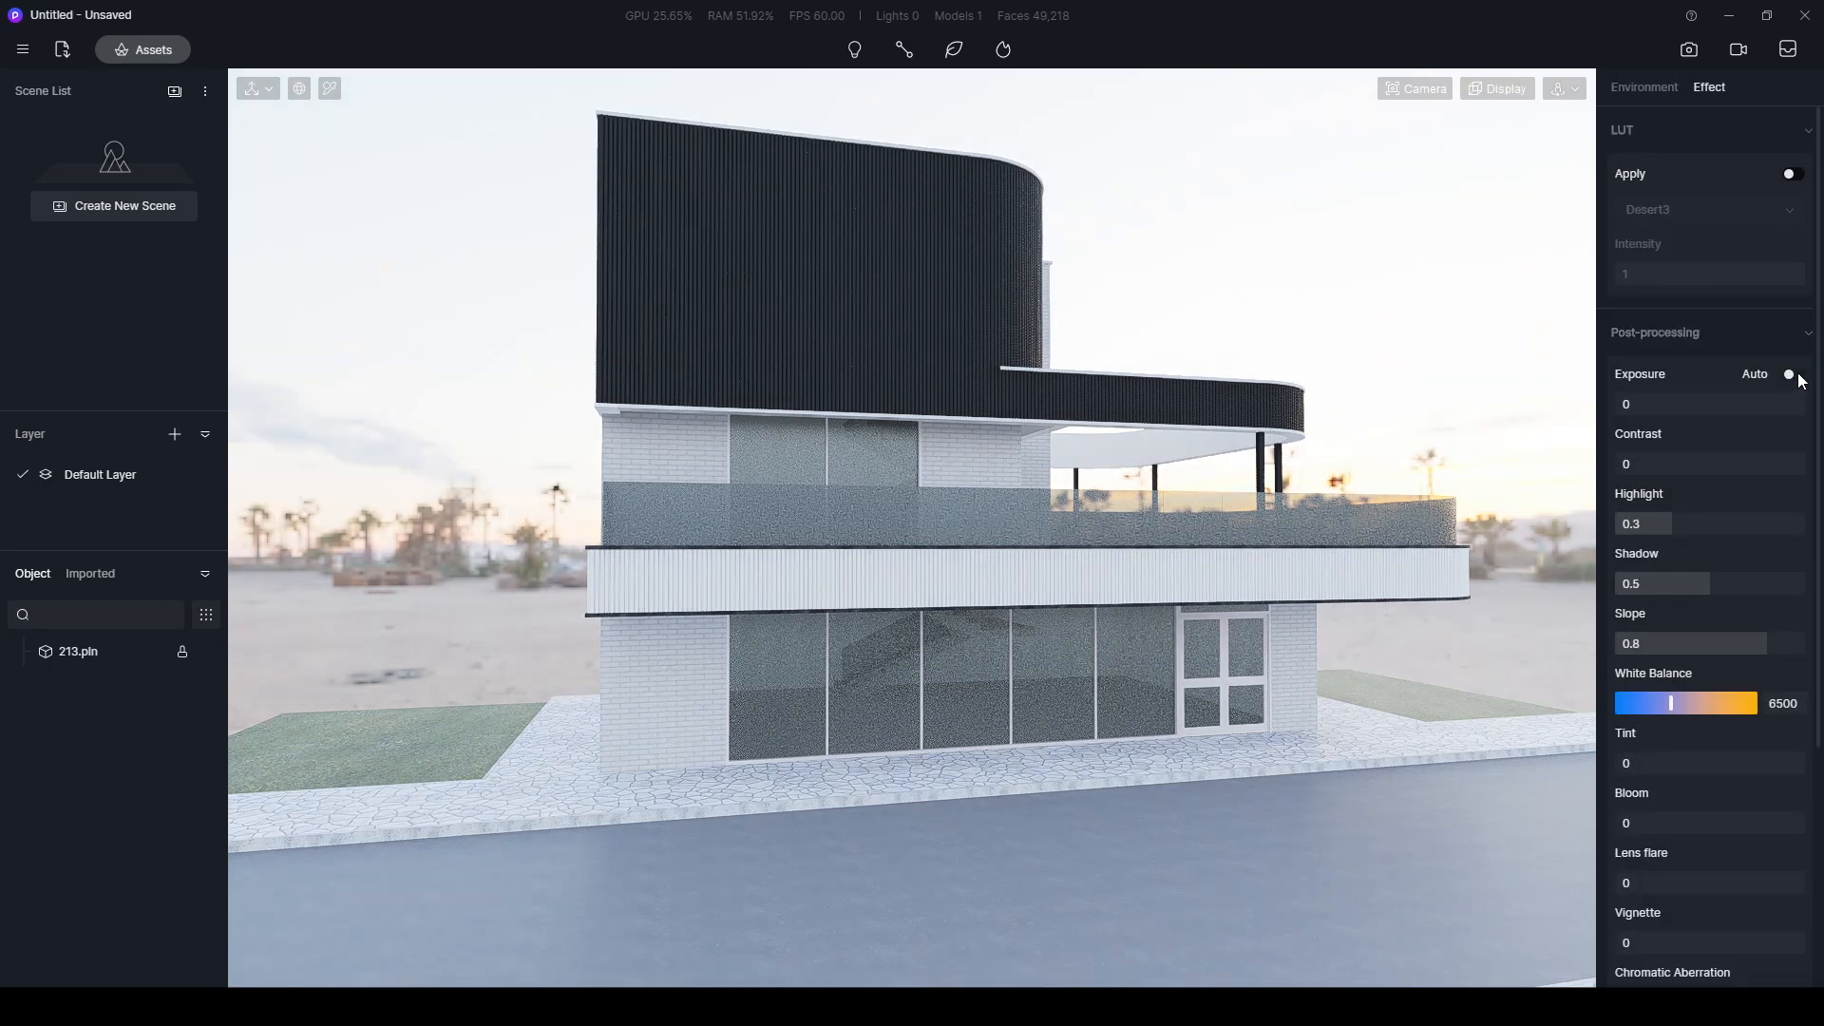
click(1793, 376)
scroll(1233, 562, down, 3)
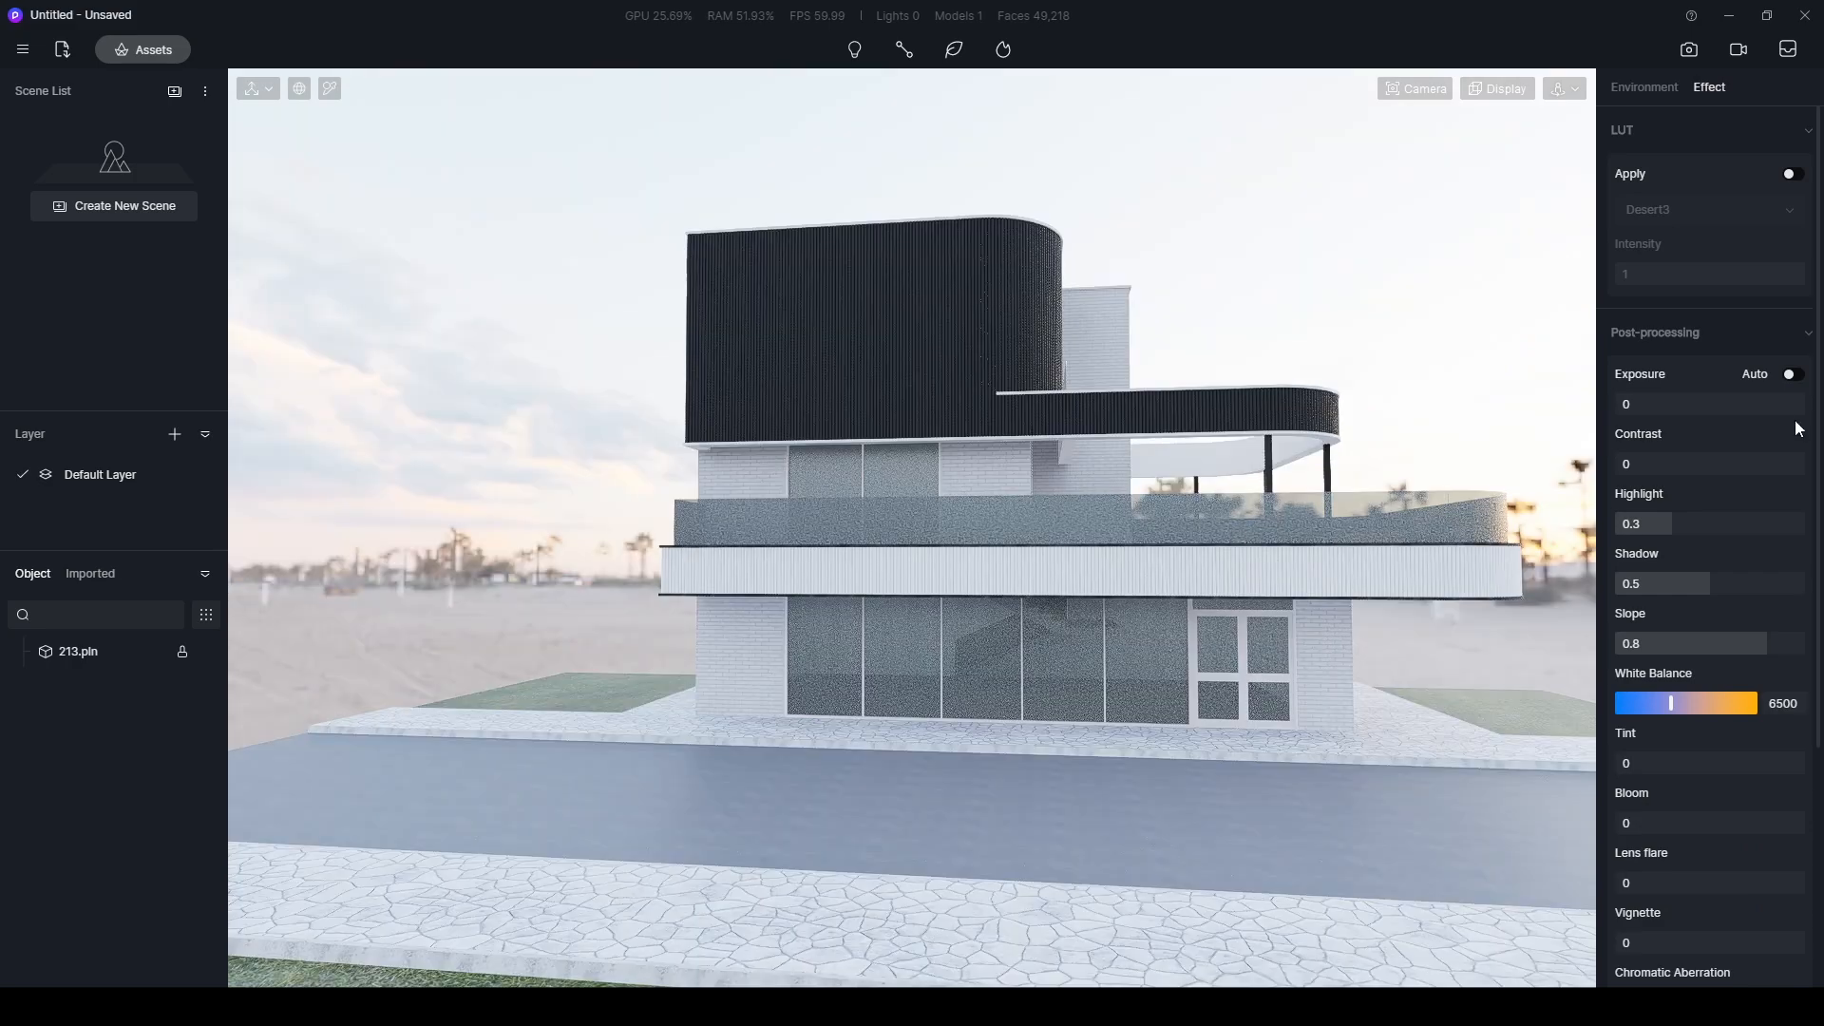
scroll(989, 376, up, 5)
right_drag(979, 383, 1329, 433)
scroll(1009, 427, up, 5)
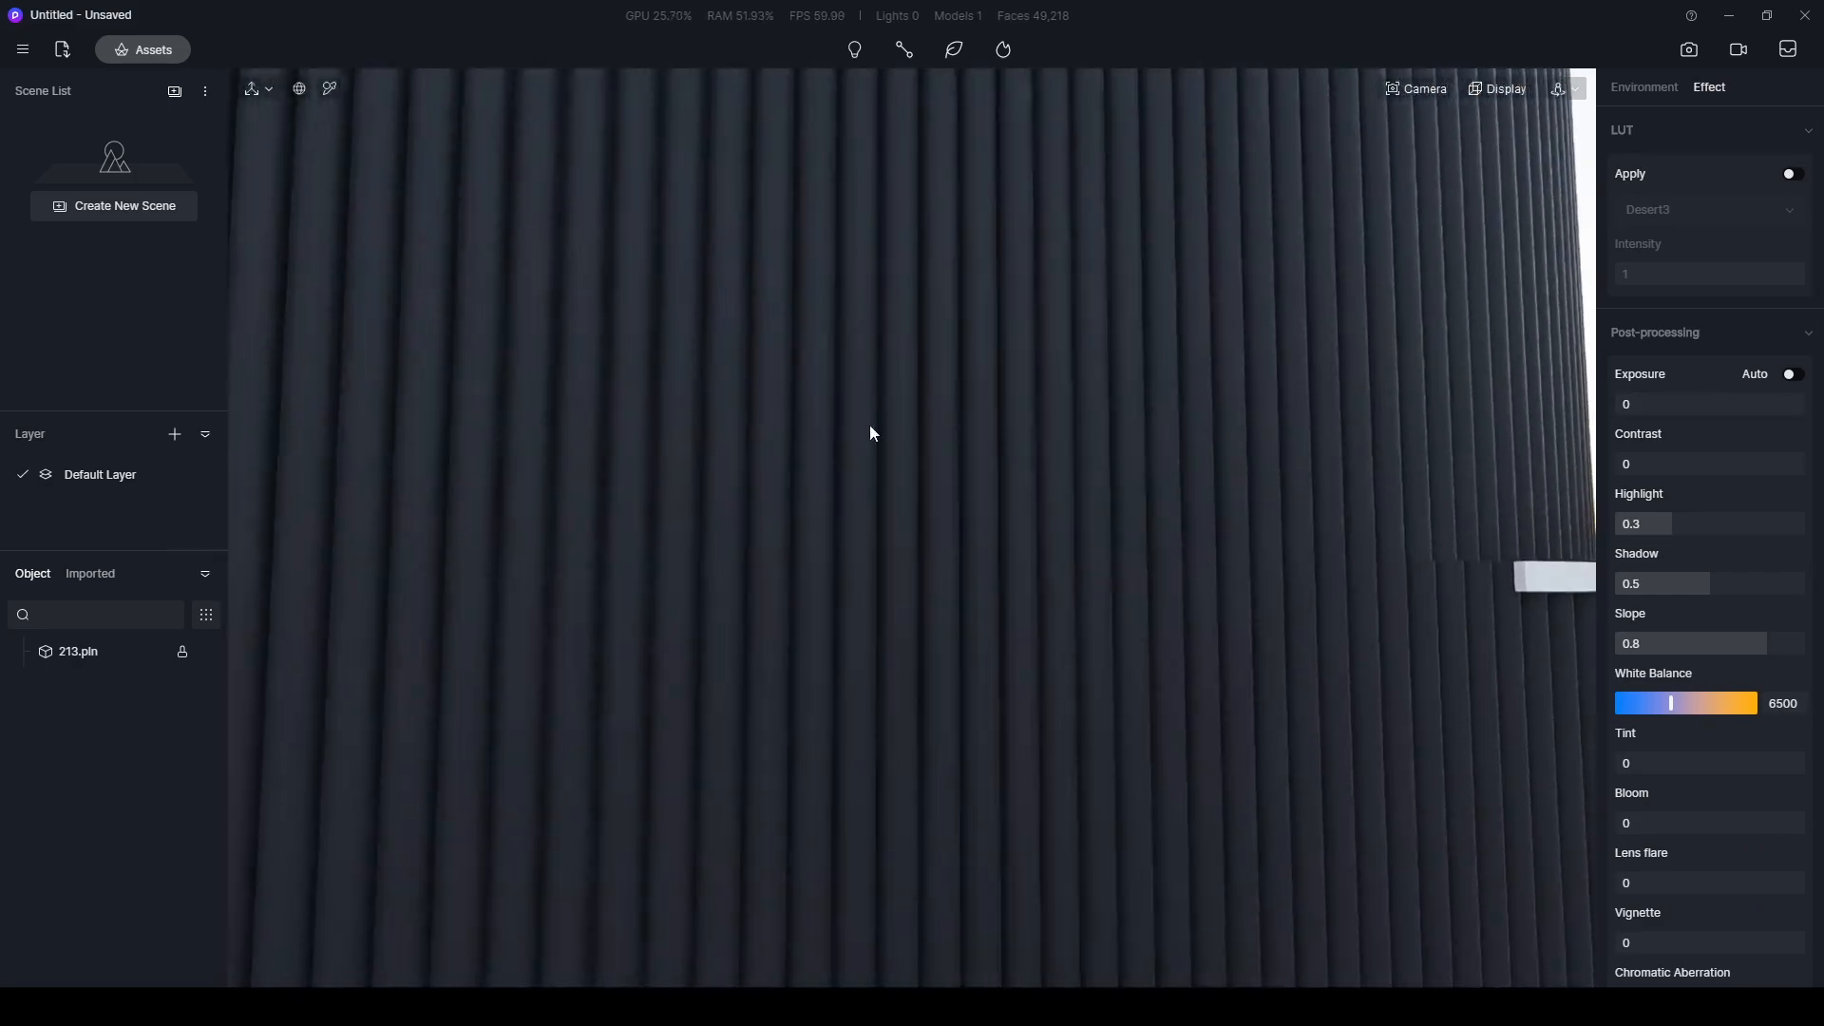
scroll(935, 429, up, 1)
scroll(741, 412, down, 8)
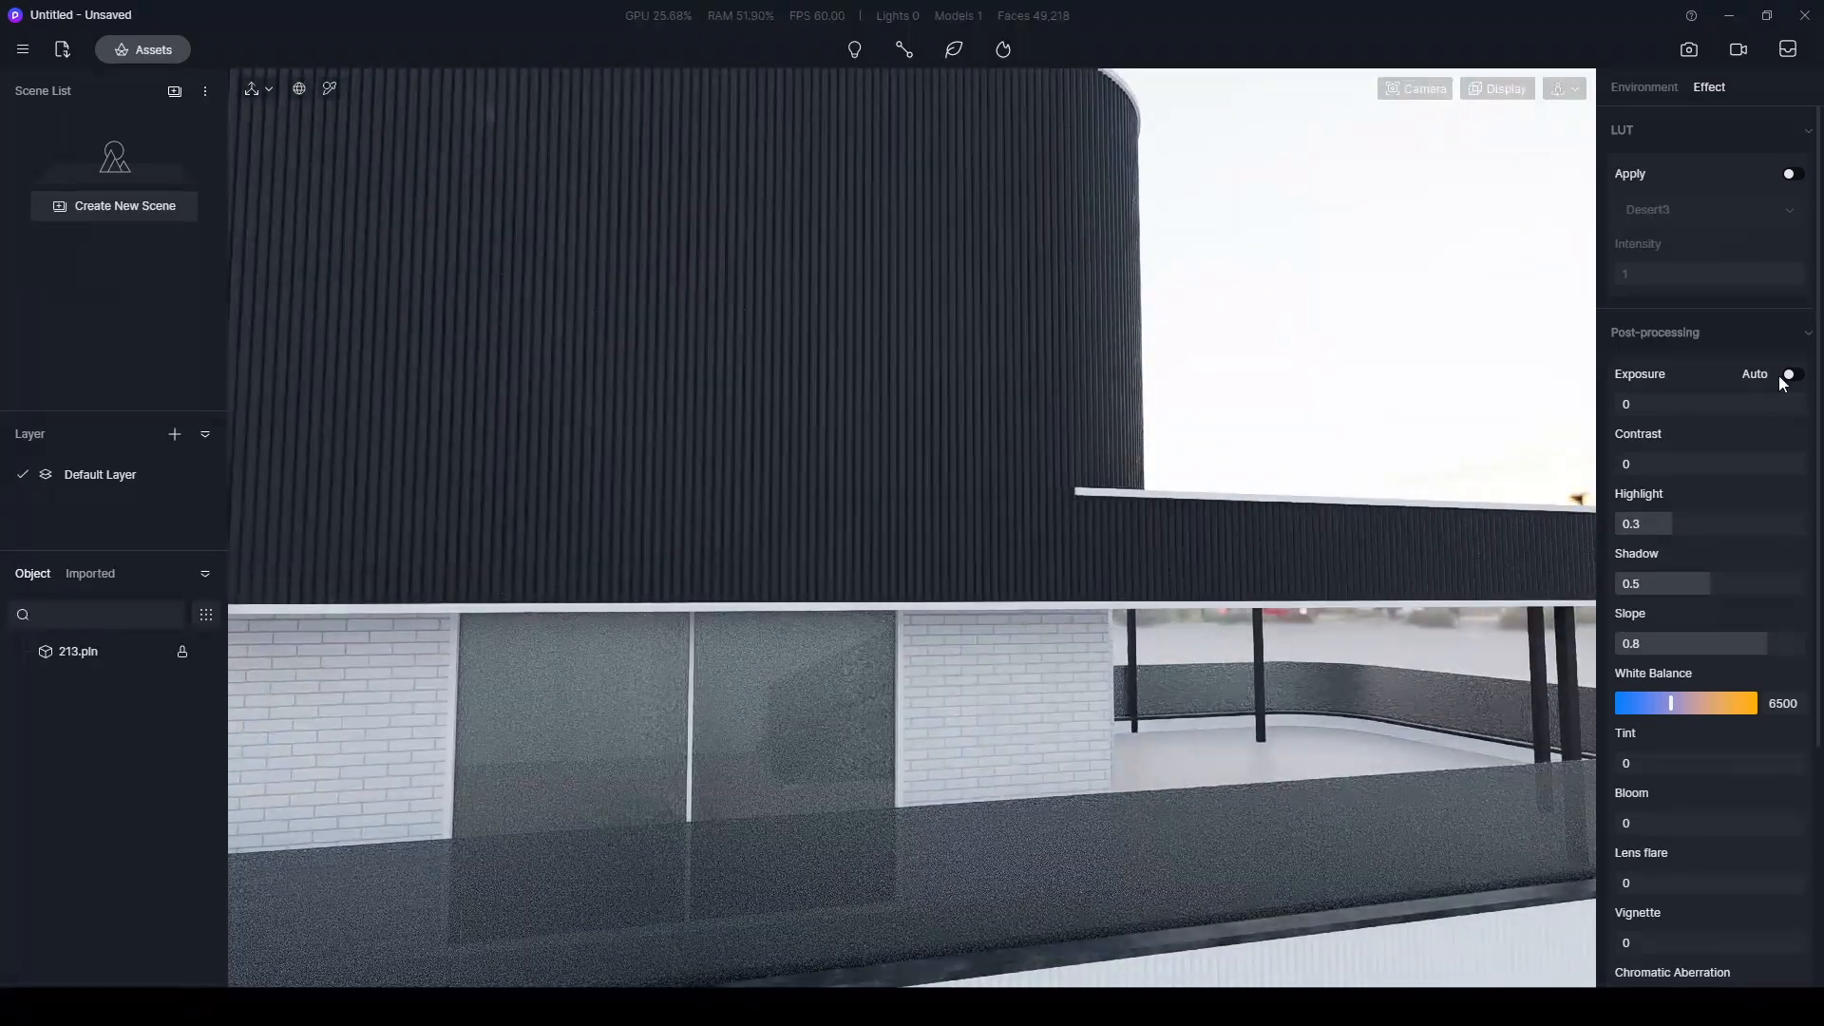
- Turn automatic exposure back on and view the dark cladding again
click(1787, 375)
click(904, 332)
scroll(898, 336, up, 6)
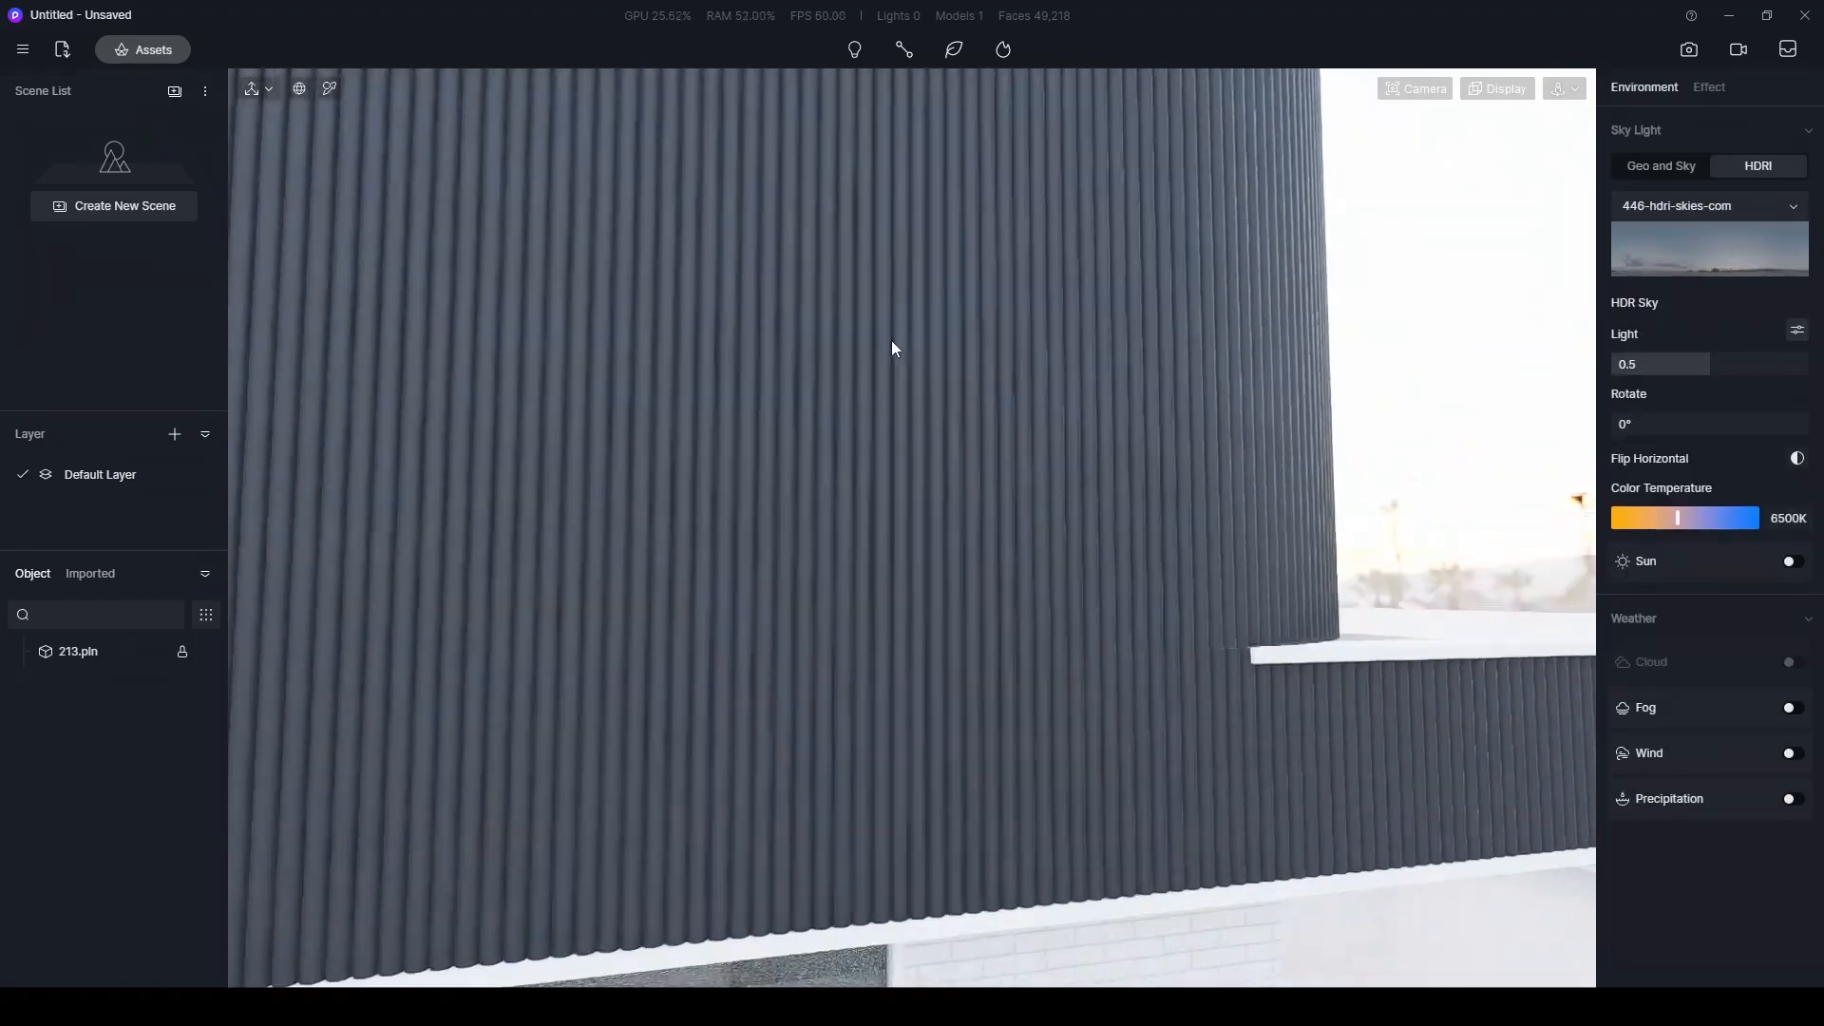
- Examine the ribs of the dark upper-floor cladding at close range, ending with the whole building in view
scroll(899, 338, up, 3)
scroll(861, 344, down, 3)
middle_drag(861, 344, 1073, 357)
scroll(1077, 358, up, 3)
scroll(1077, 357, up, 1)
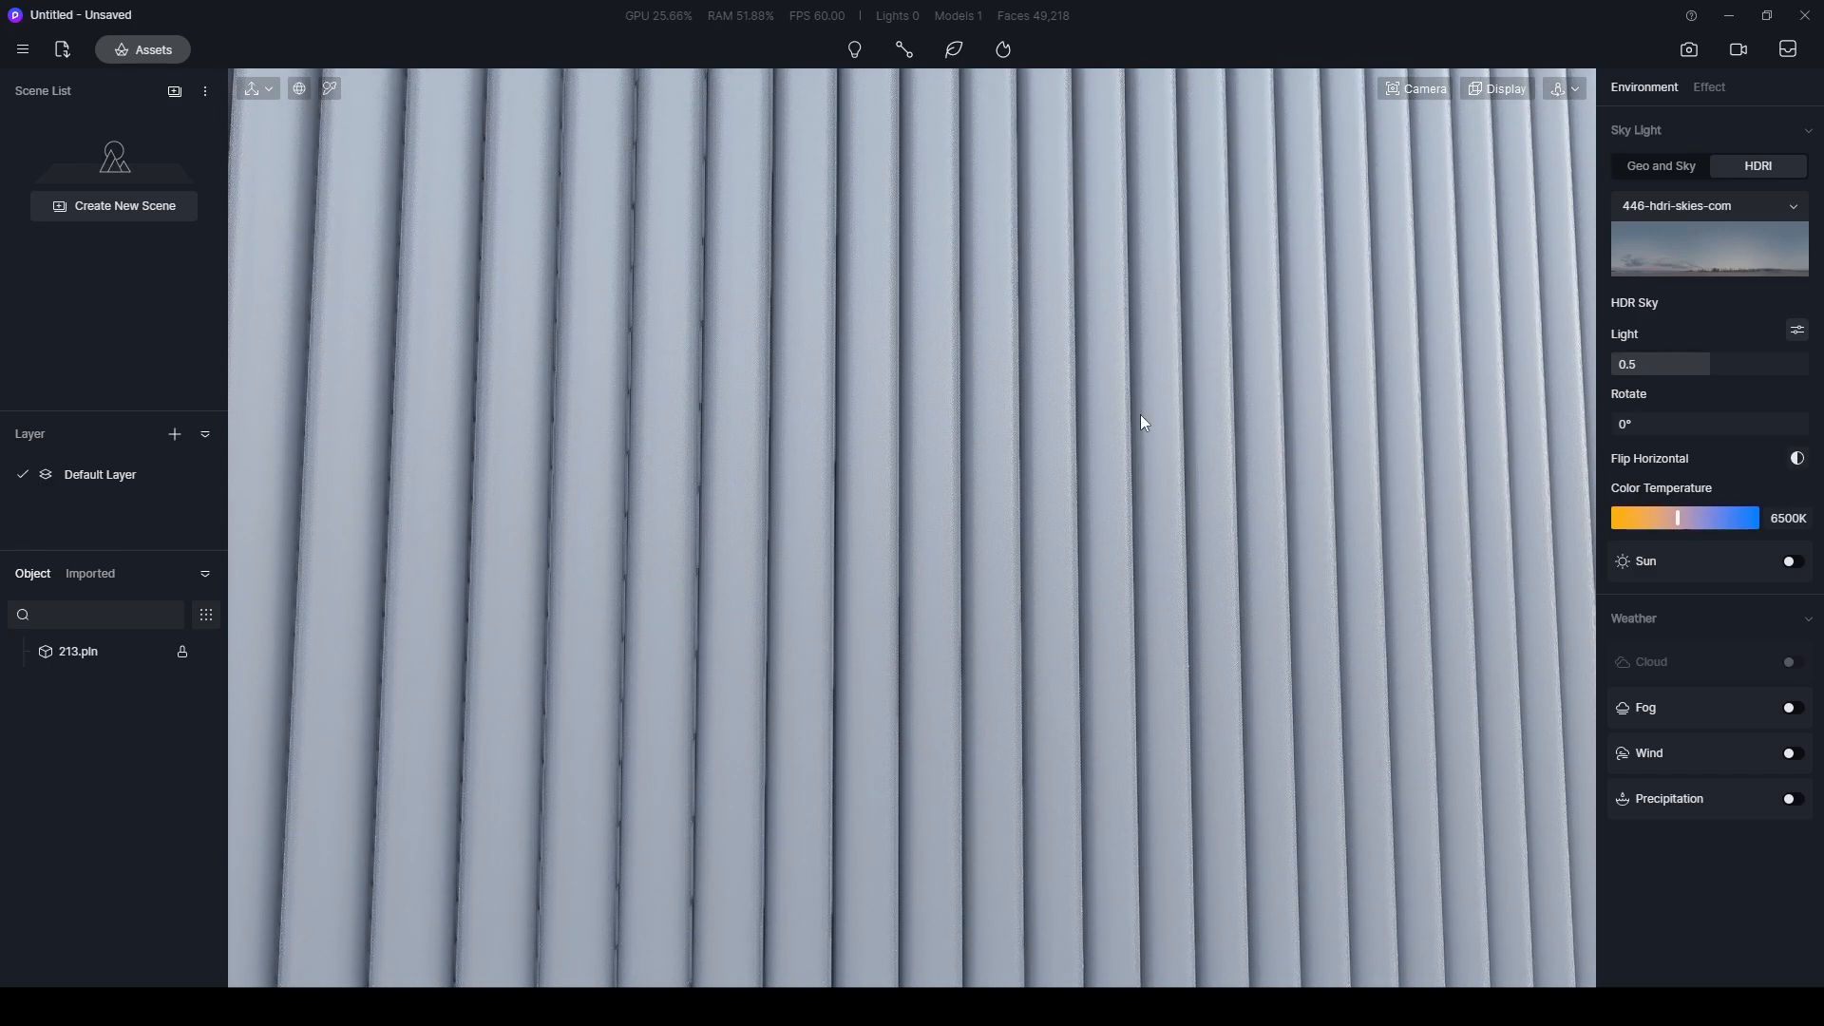
scroll(1141, 415, down, 10)
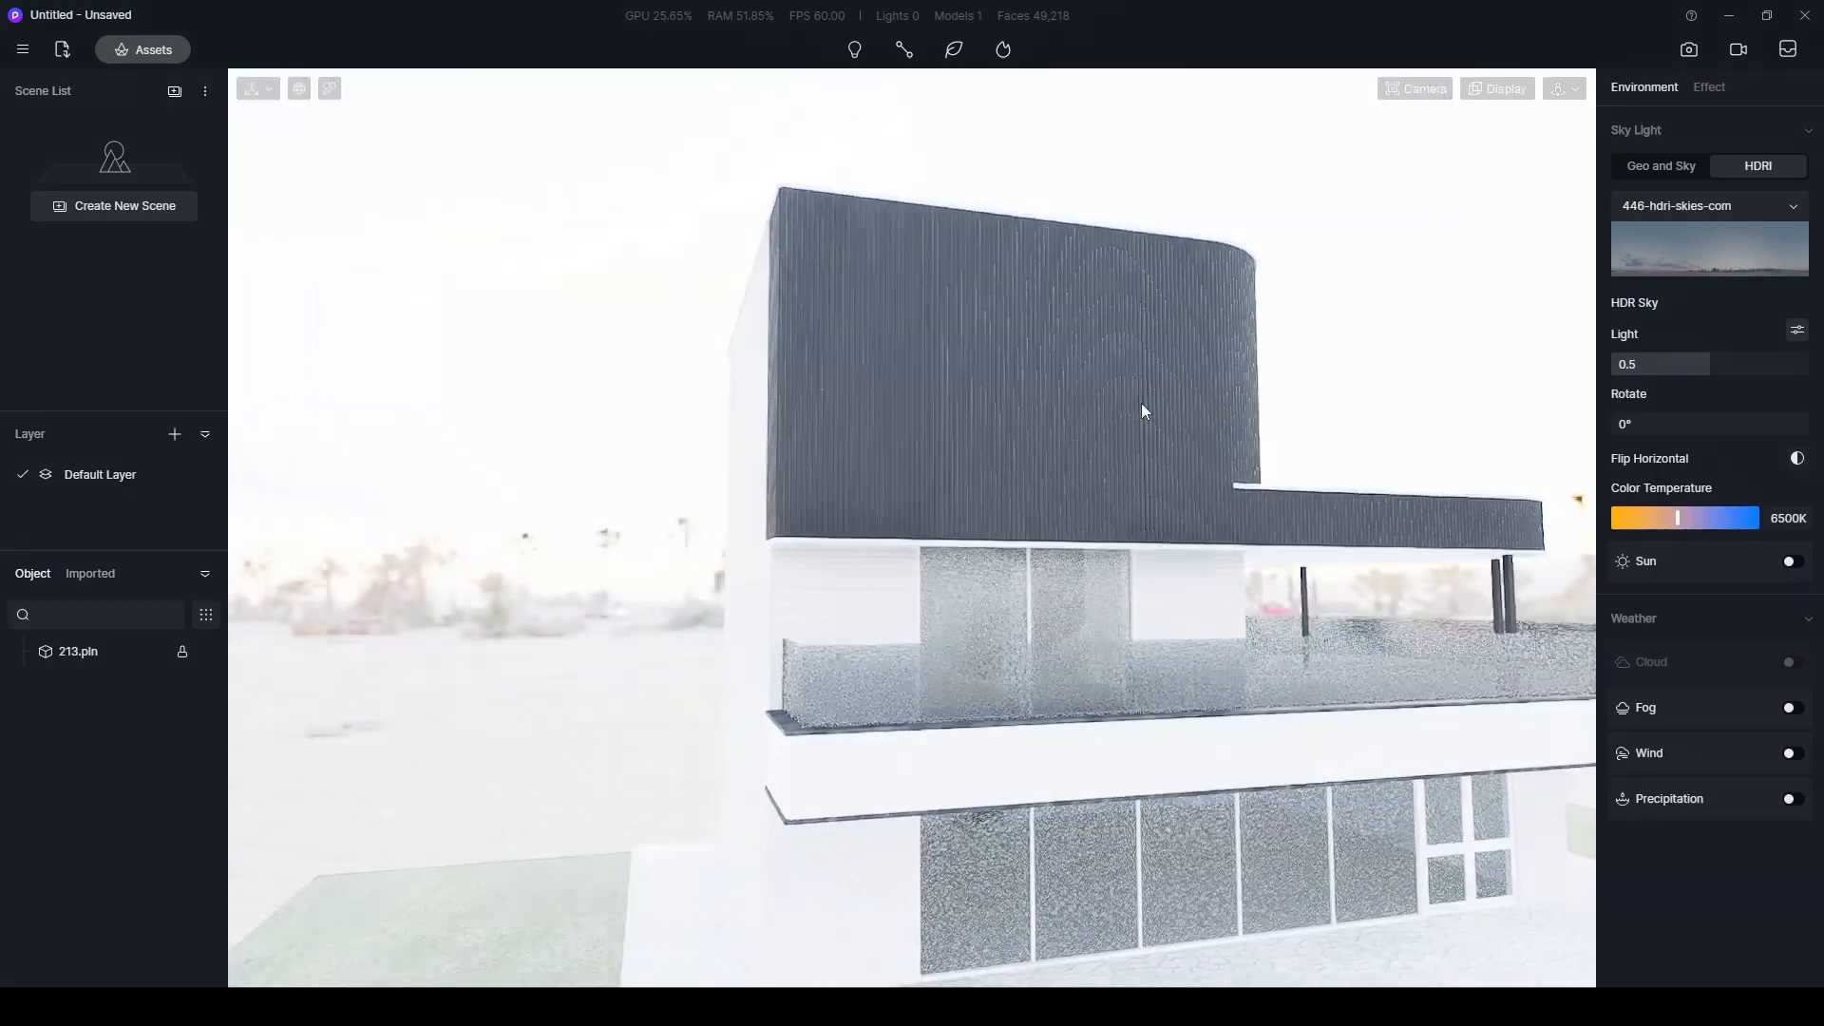
scroll(1100, 442, down, 5)
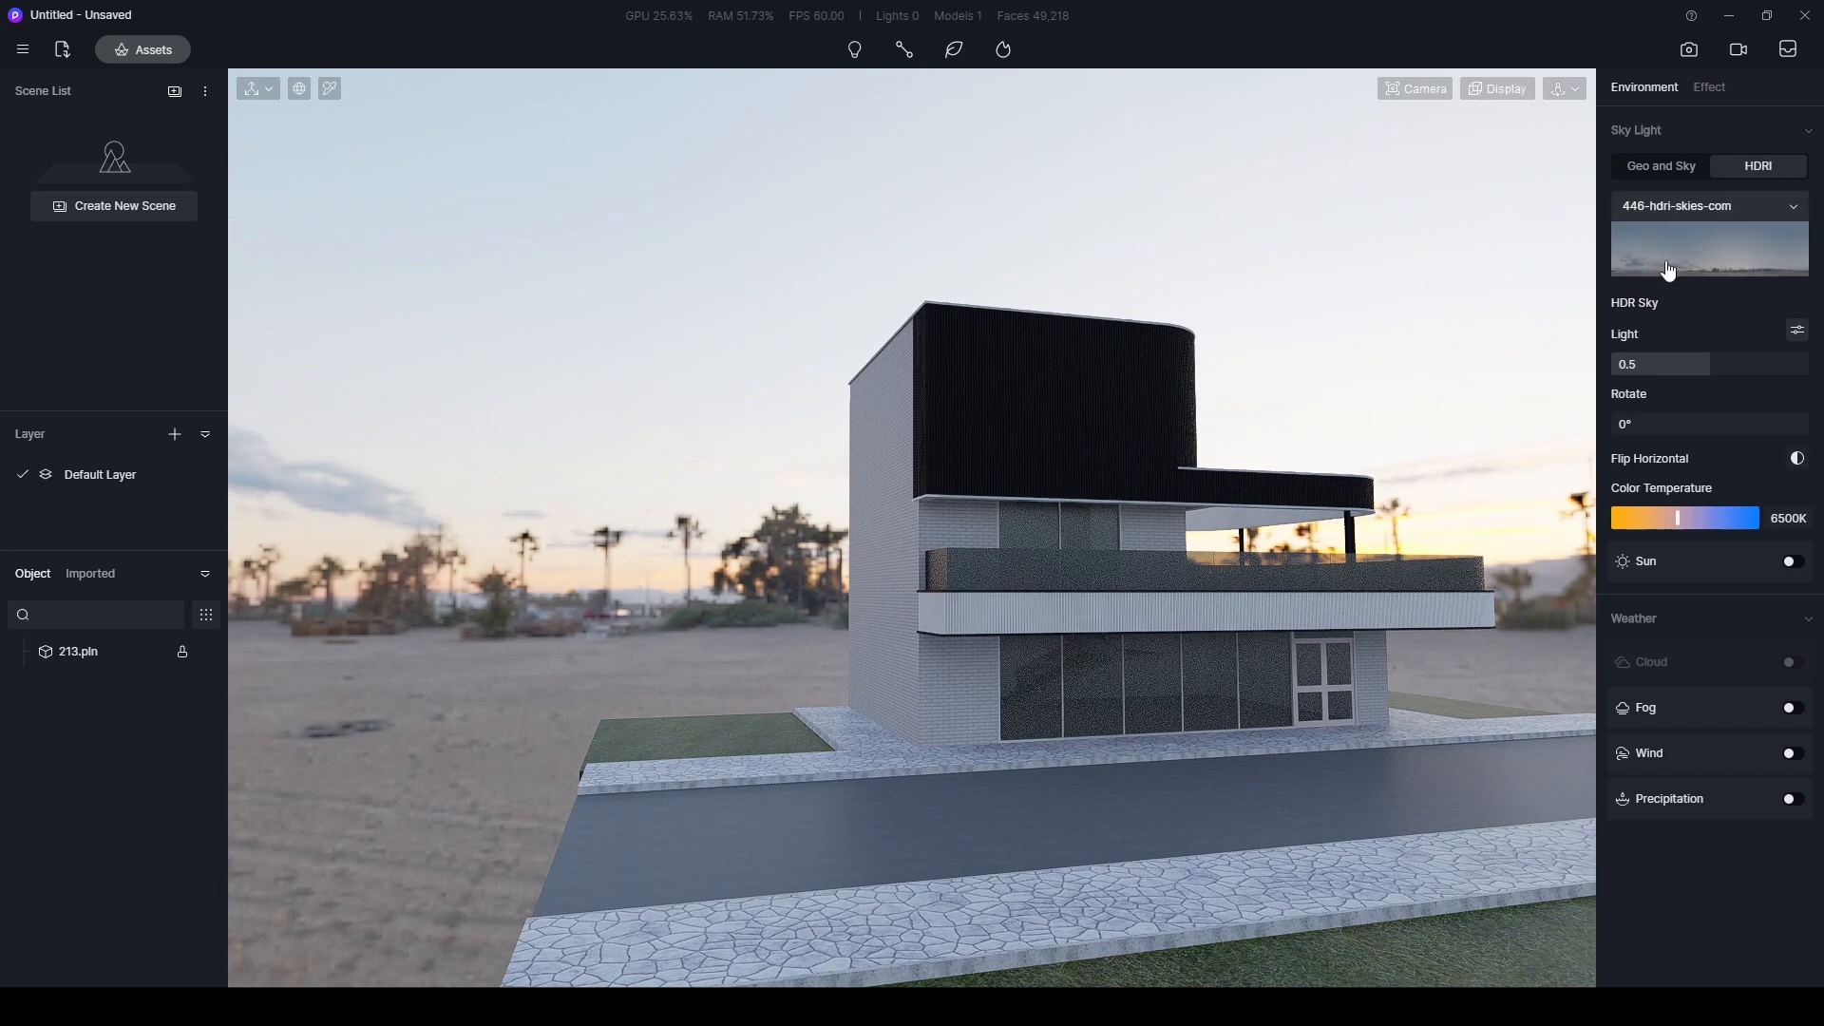
- Turn off automatic exposure in the post-processing settings
click(1709, 87)
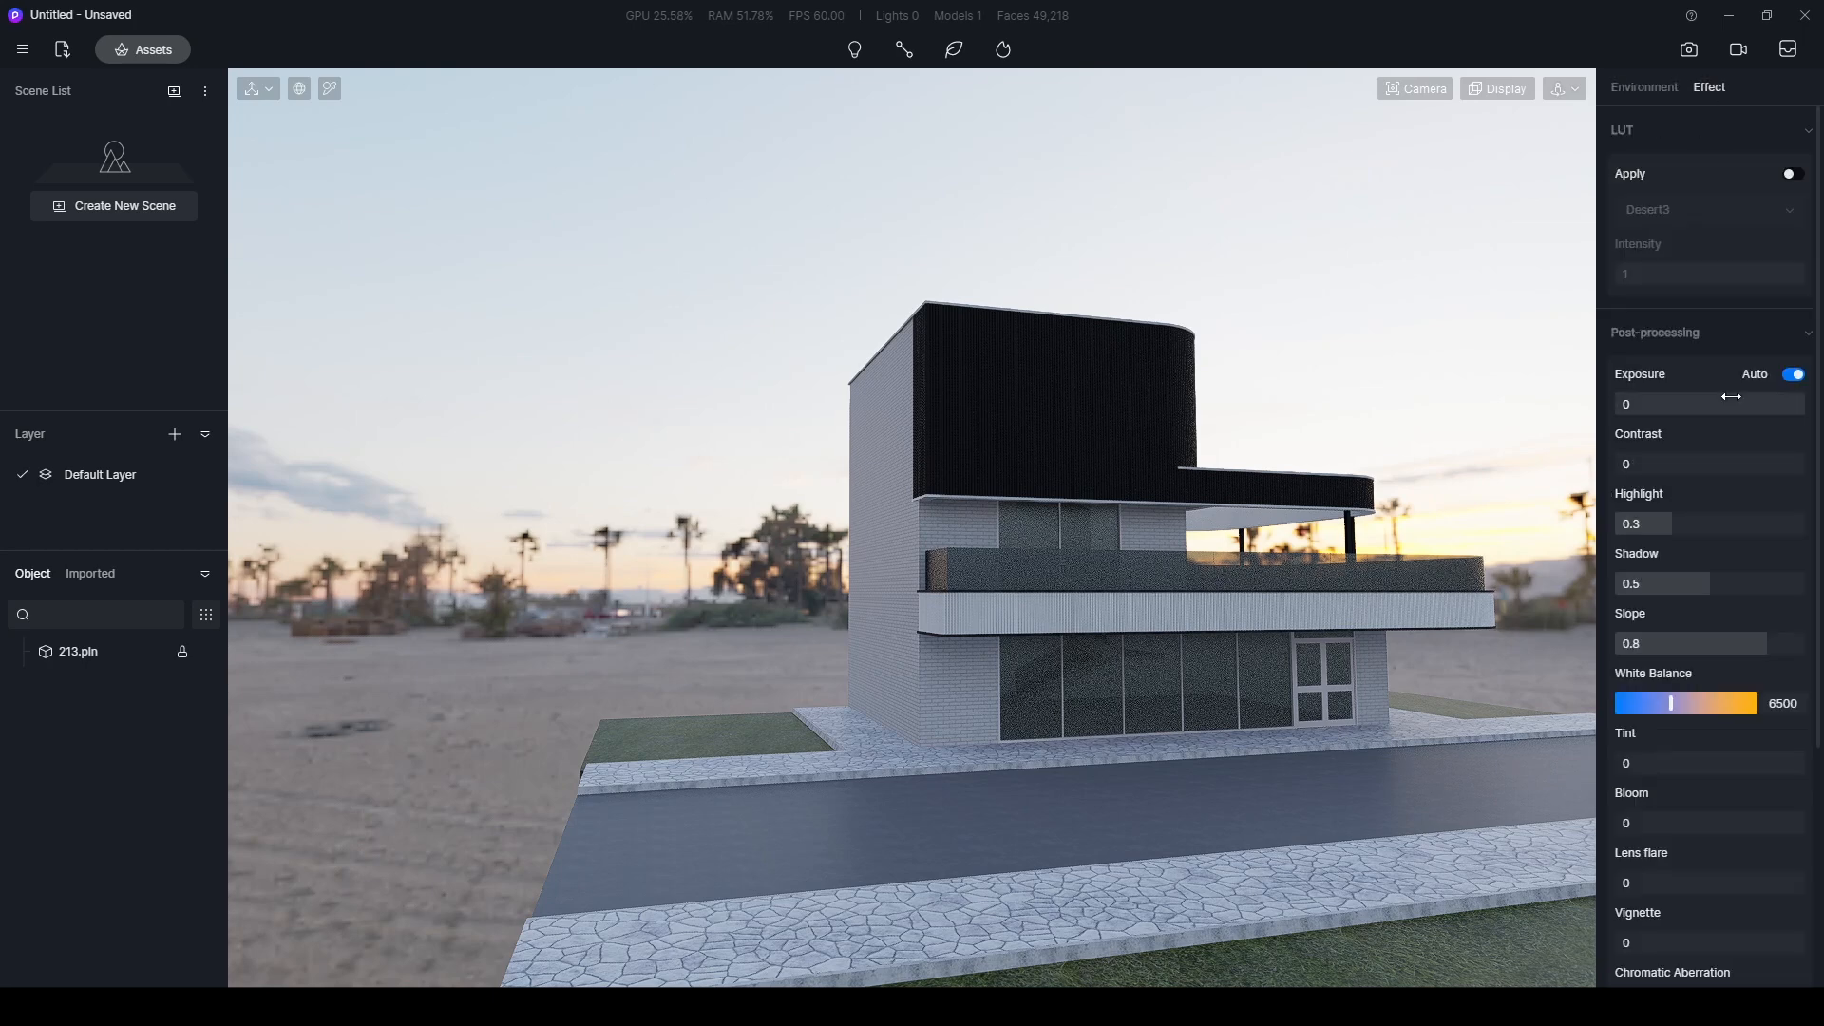
click(1792, 375)
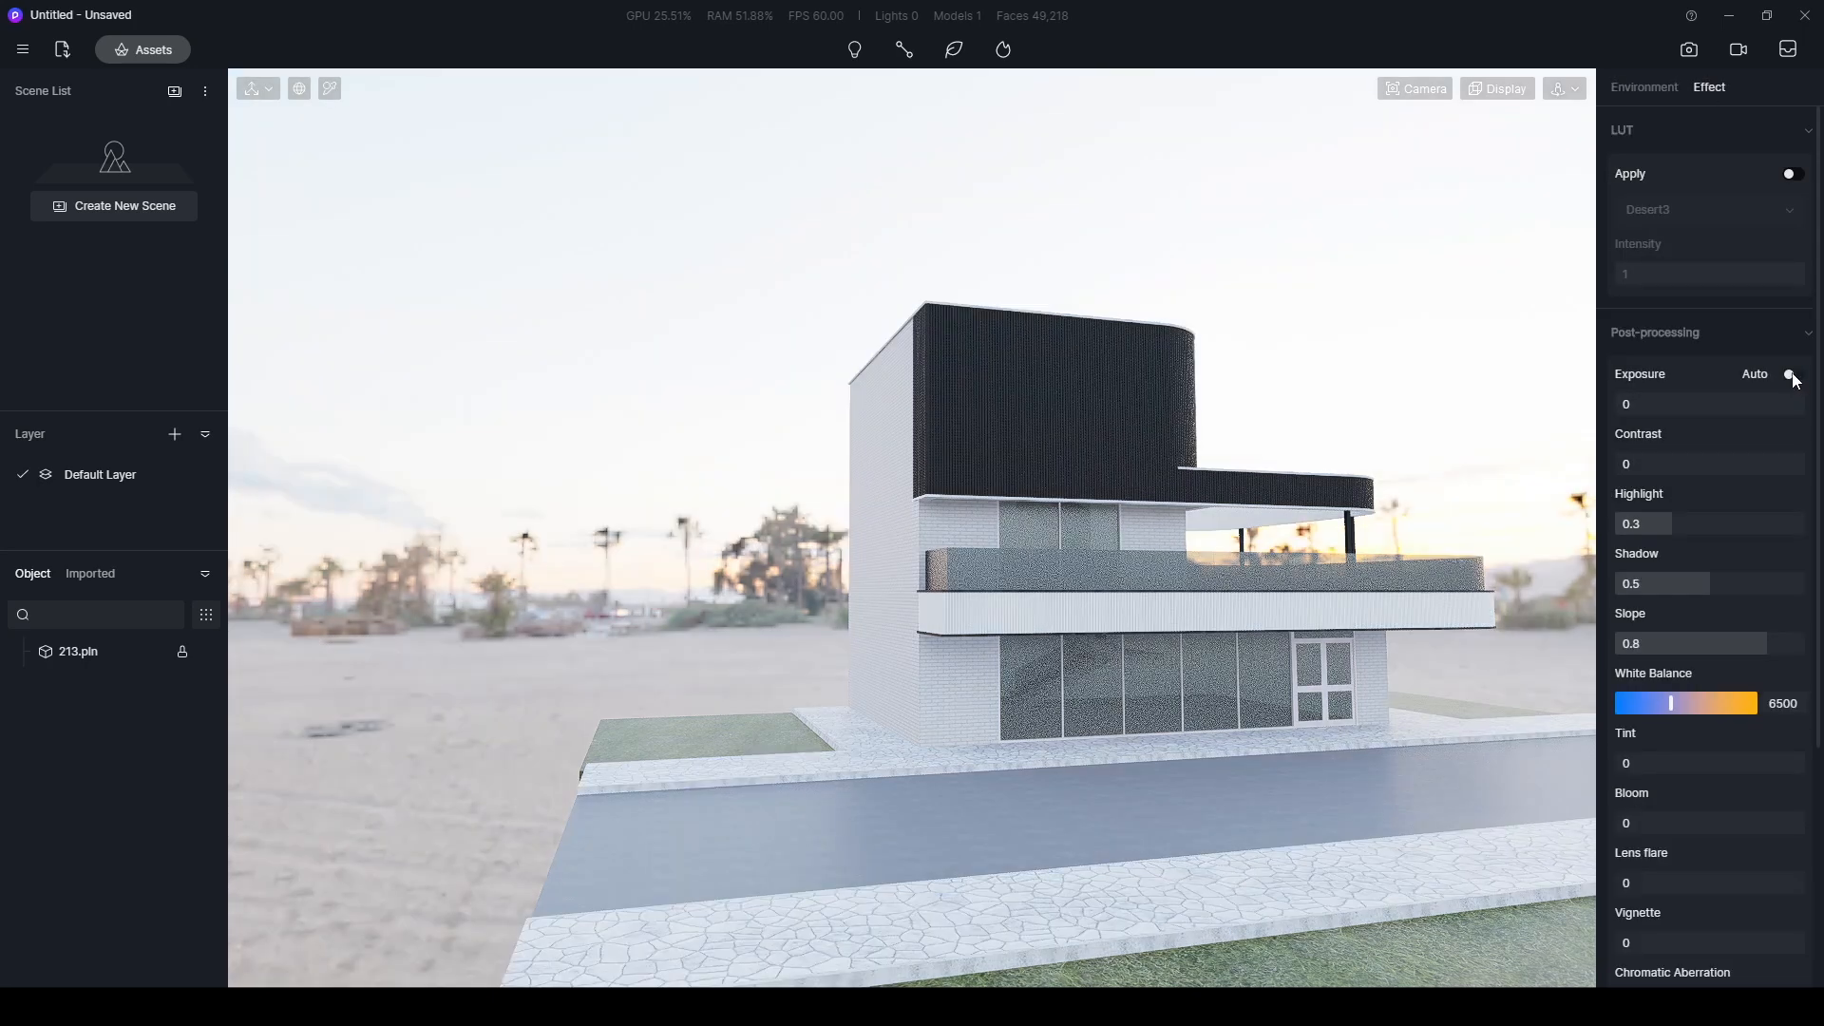
click(1406, 369)
- Set up a street-side corner view of the building and switch the camera to two-point perspective
right_drag(1313, 370, 721, 504)
middle_drag(1002, 535, 780, 500)
right_drag(1121, 582, 992, 614)
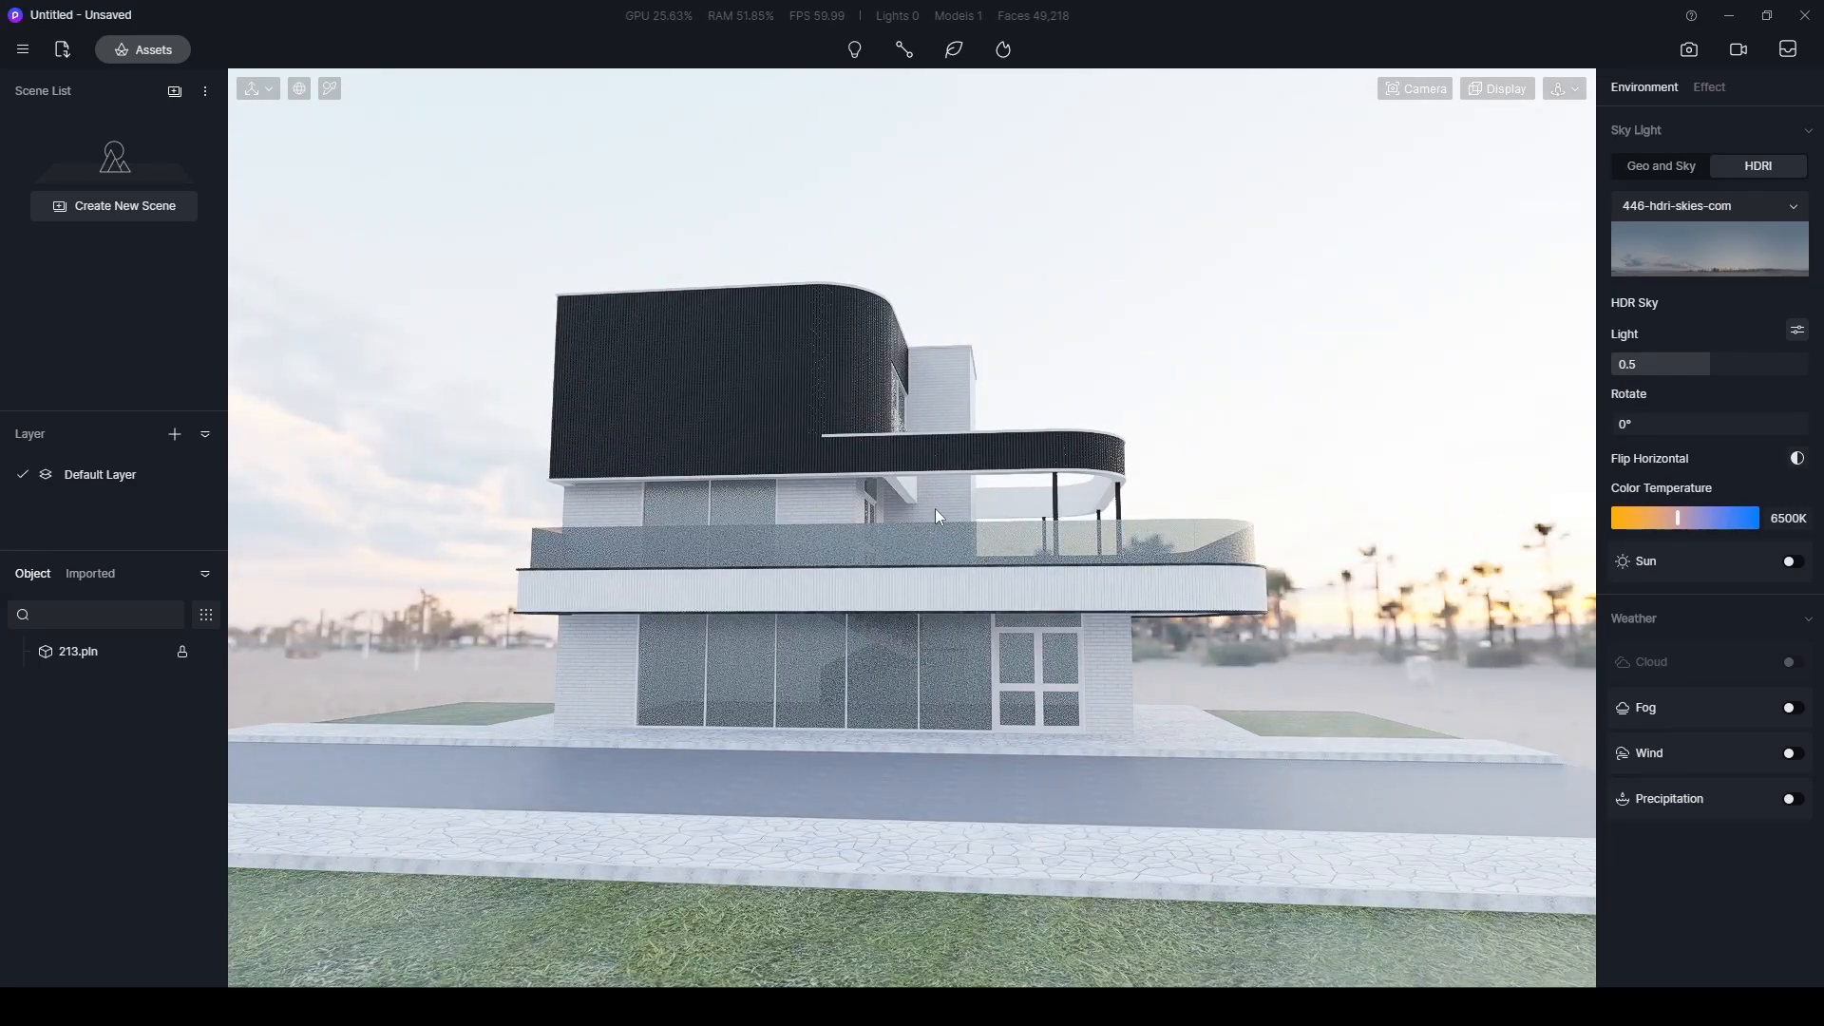
right_drag(1169, 591, 899, 572)
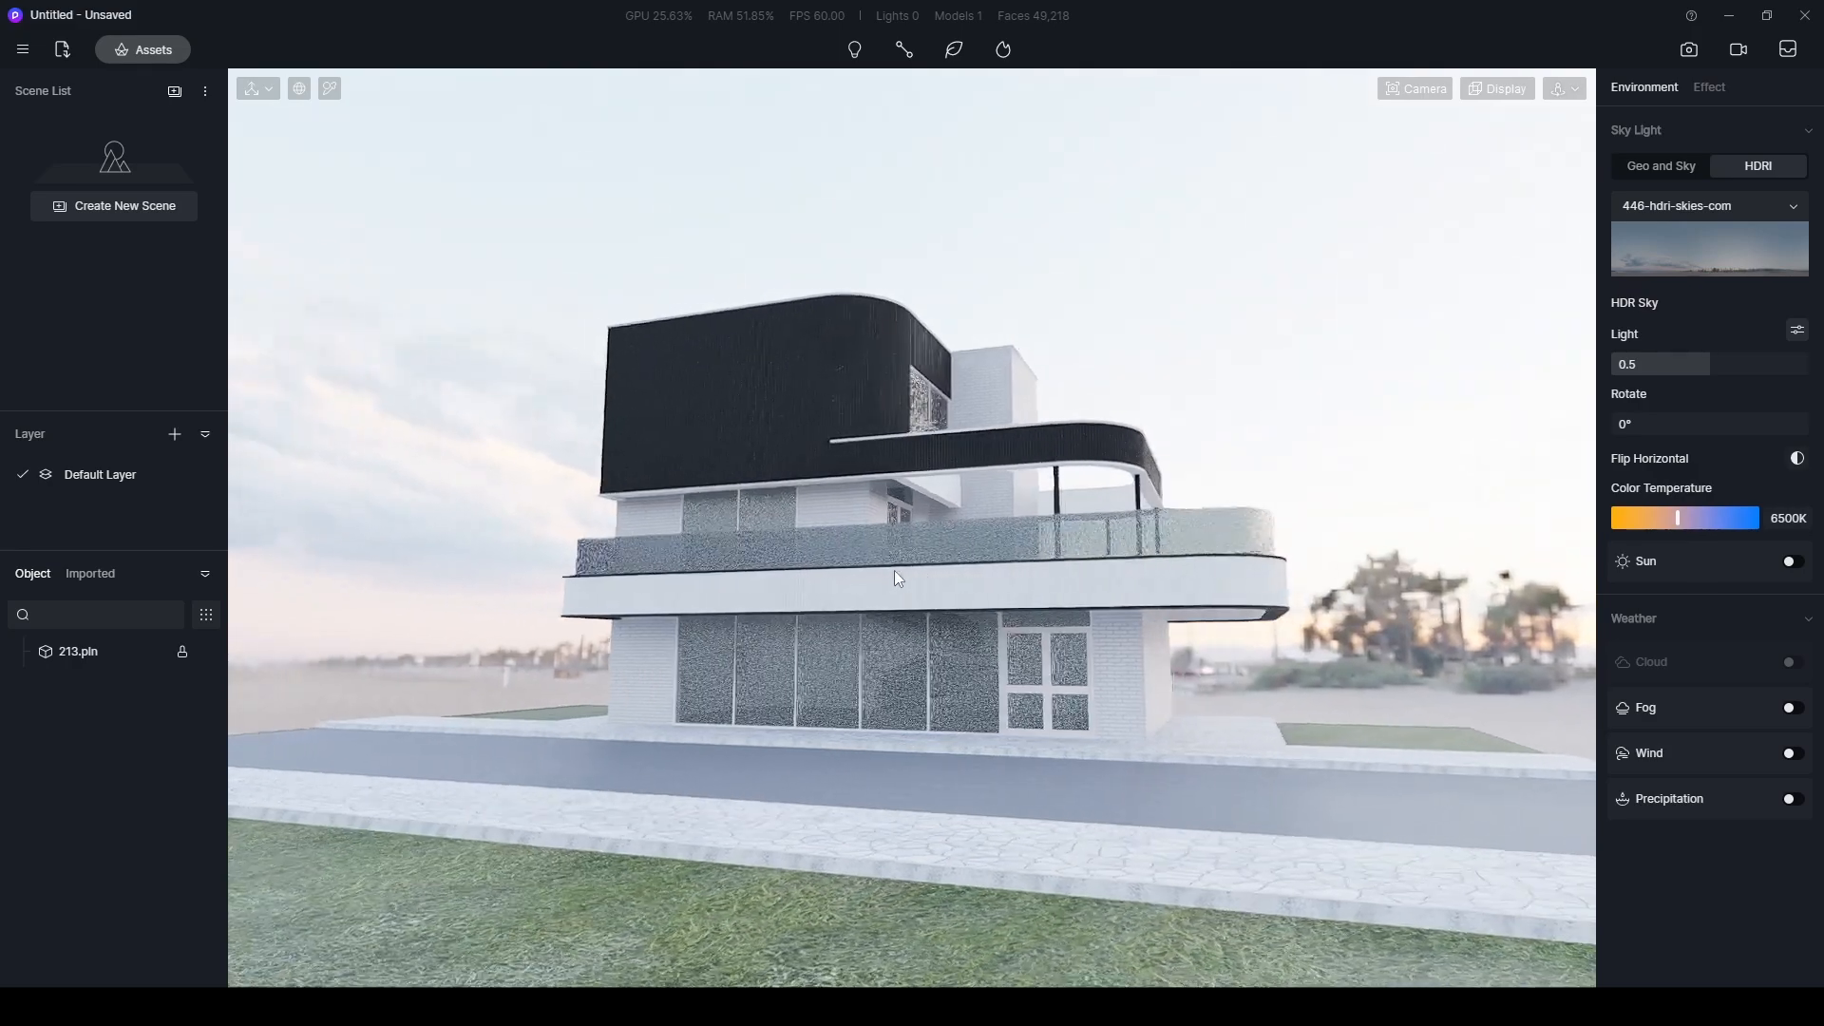
scroll(949, 583, up, 3)
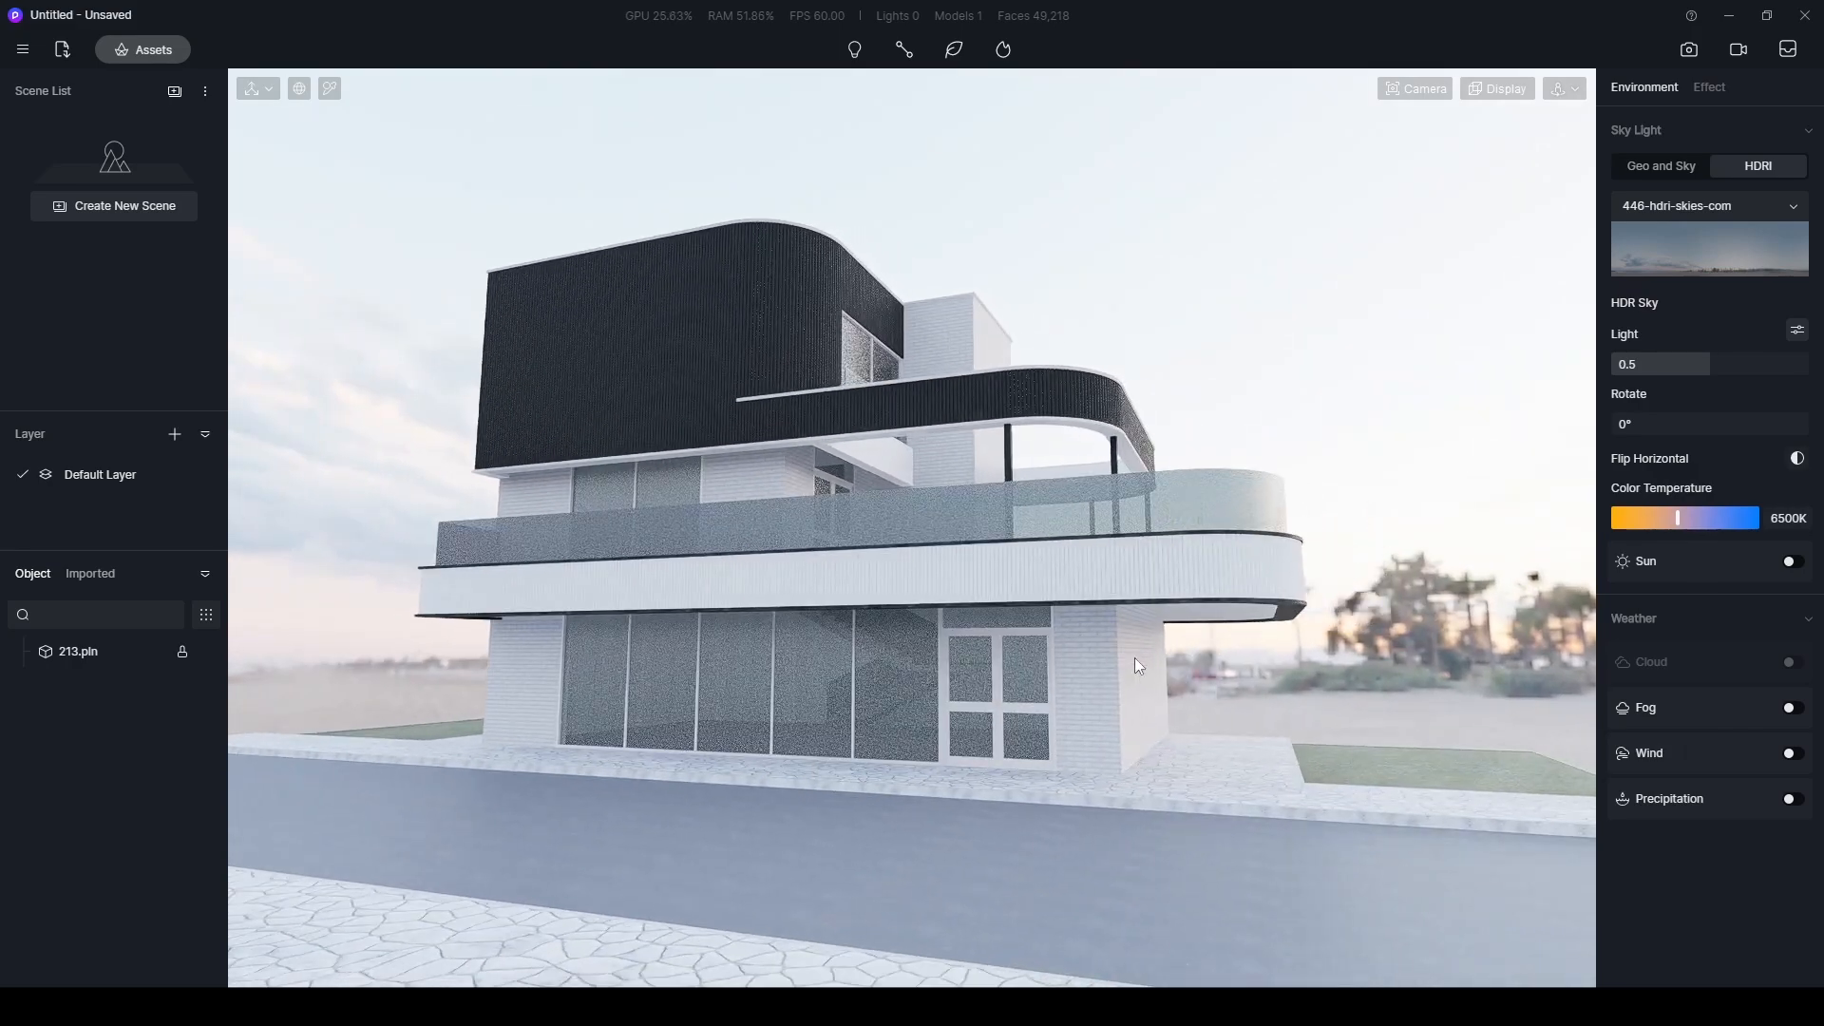
key(p)
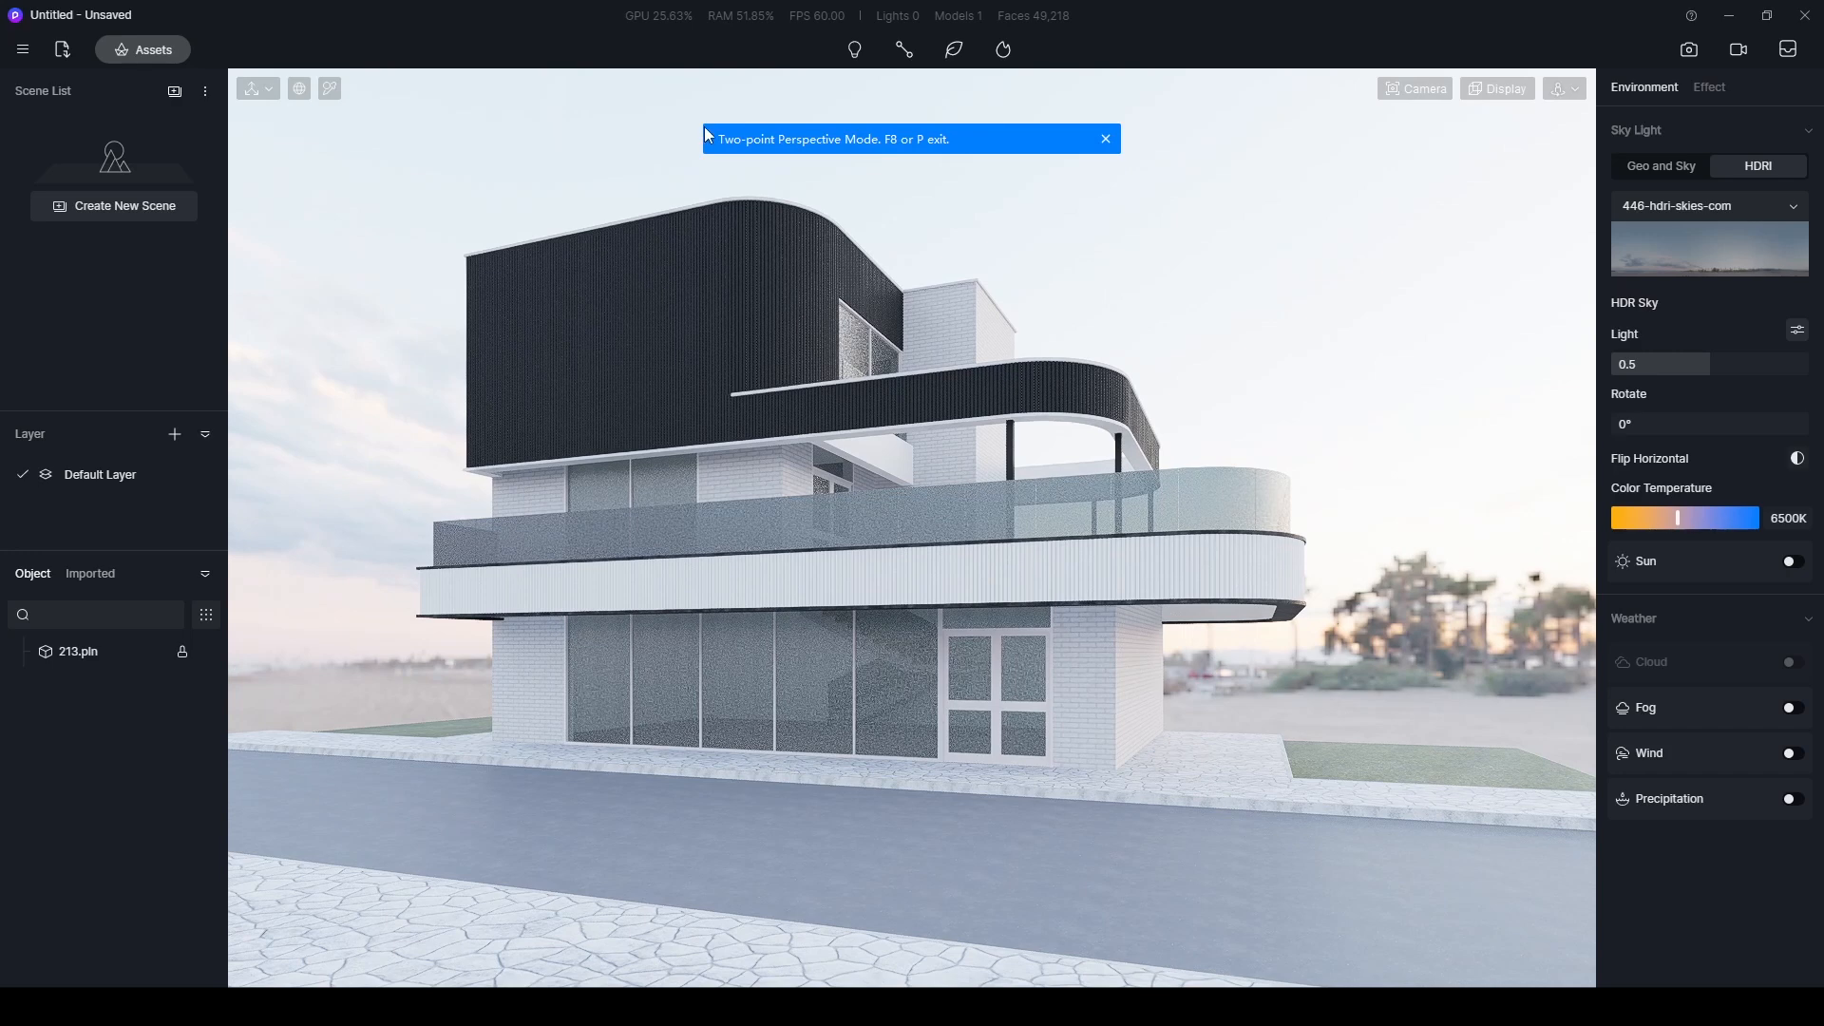
- Refine the framing closer to the building and save the view as a new scene
right_drag(1027, 470, 862, 452)
scroll(984, 515, up, 2)
right_drag(984, 515, 916, 503)
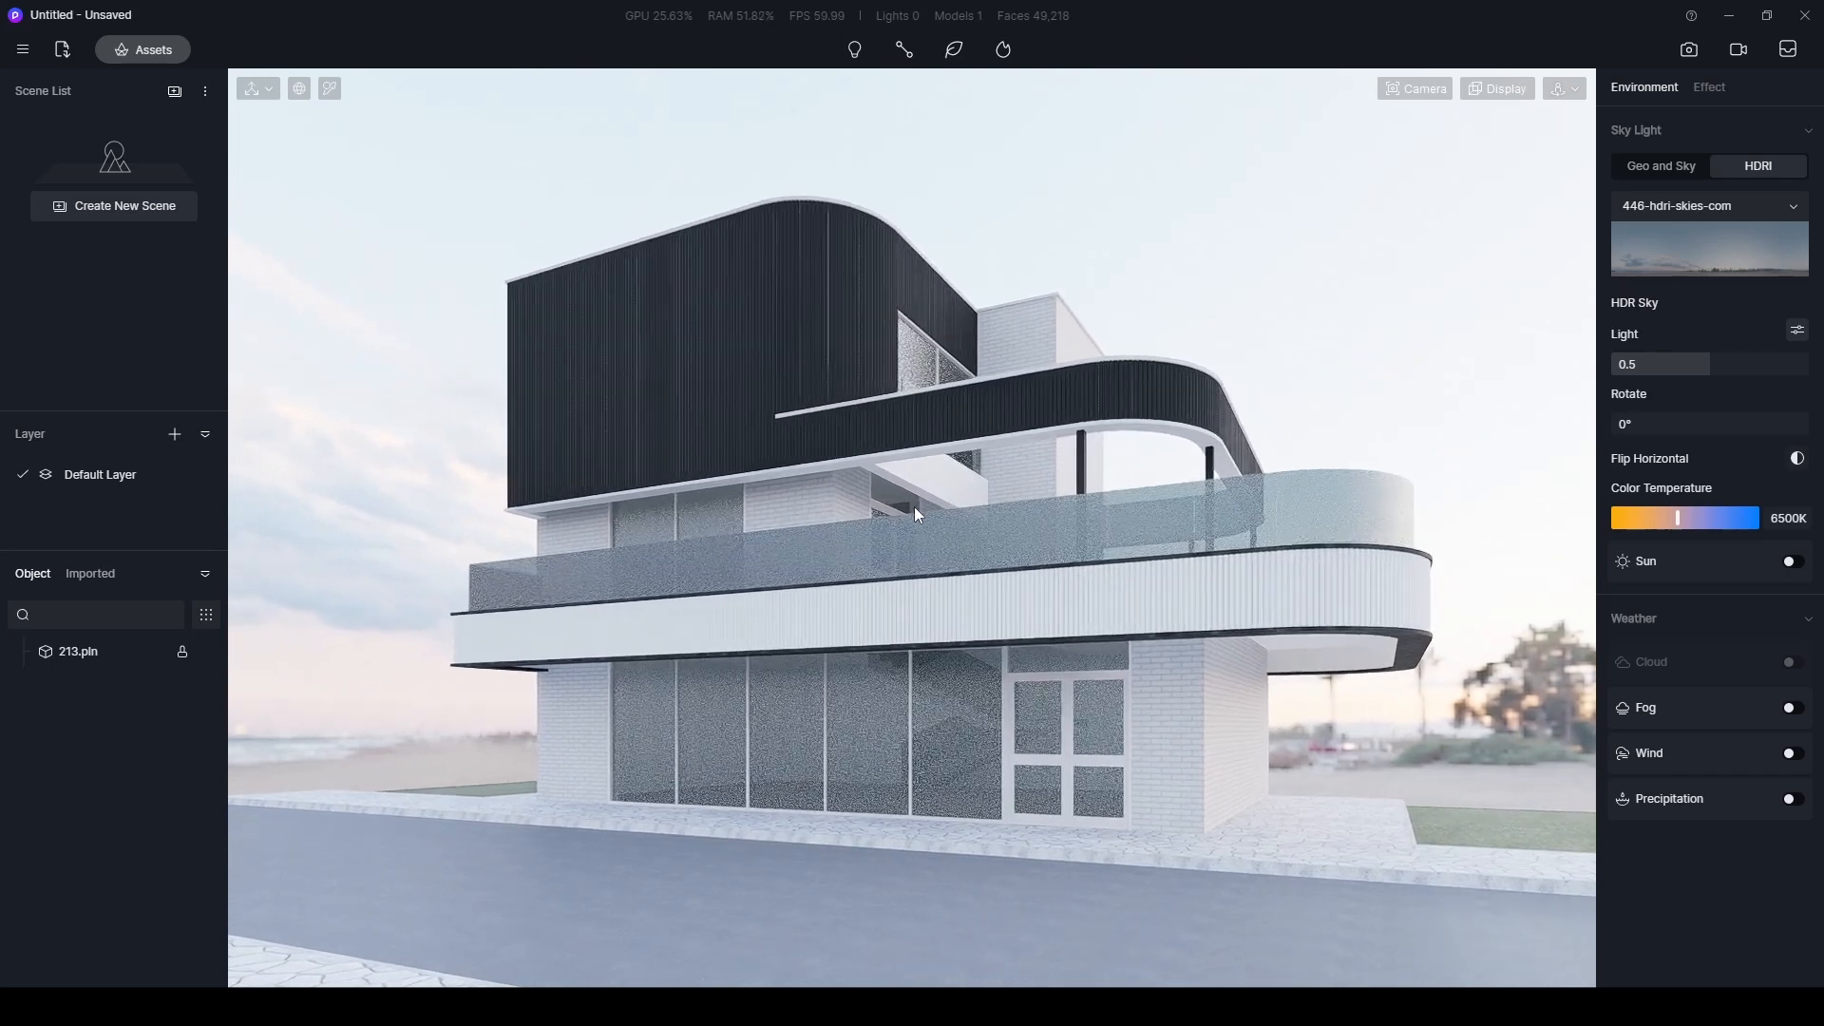
click(96, 207)
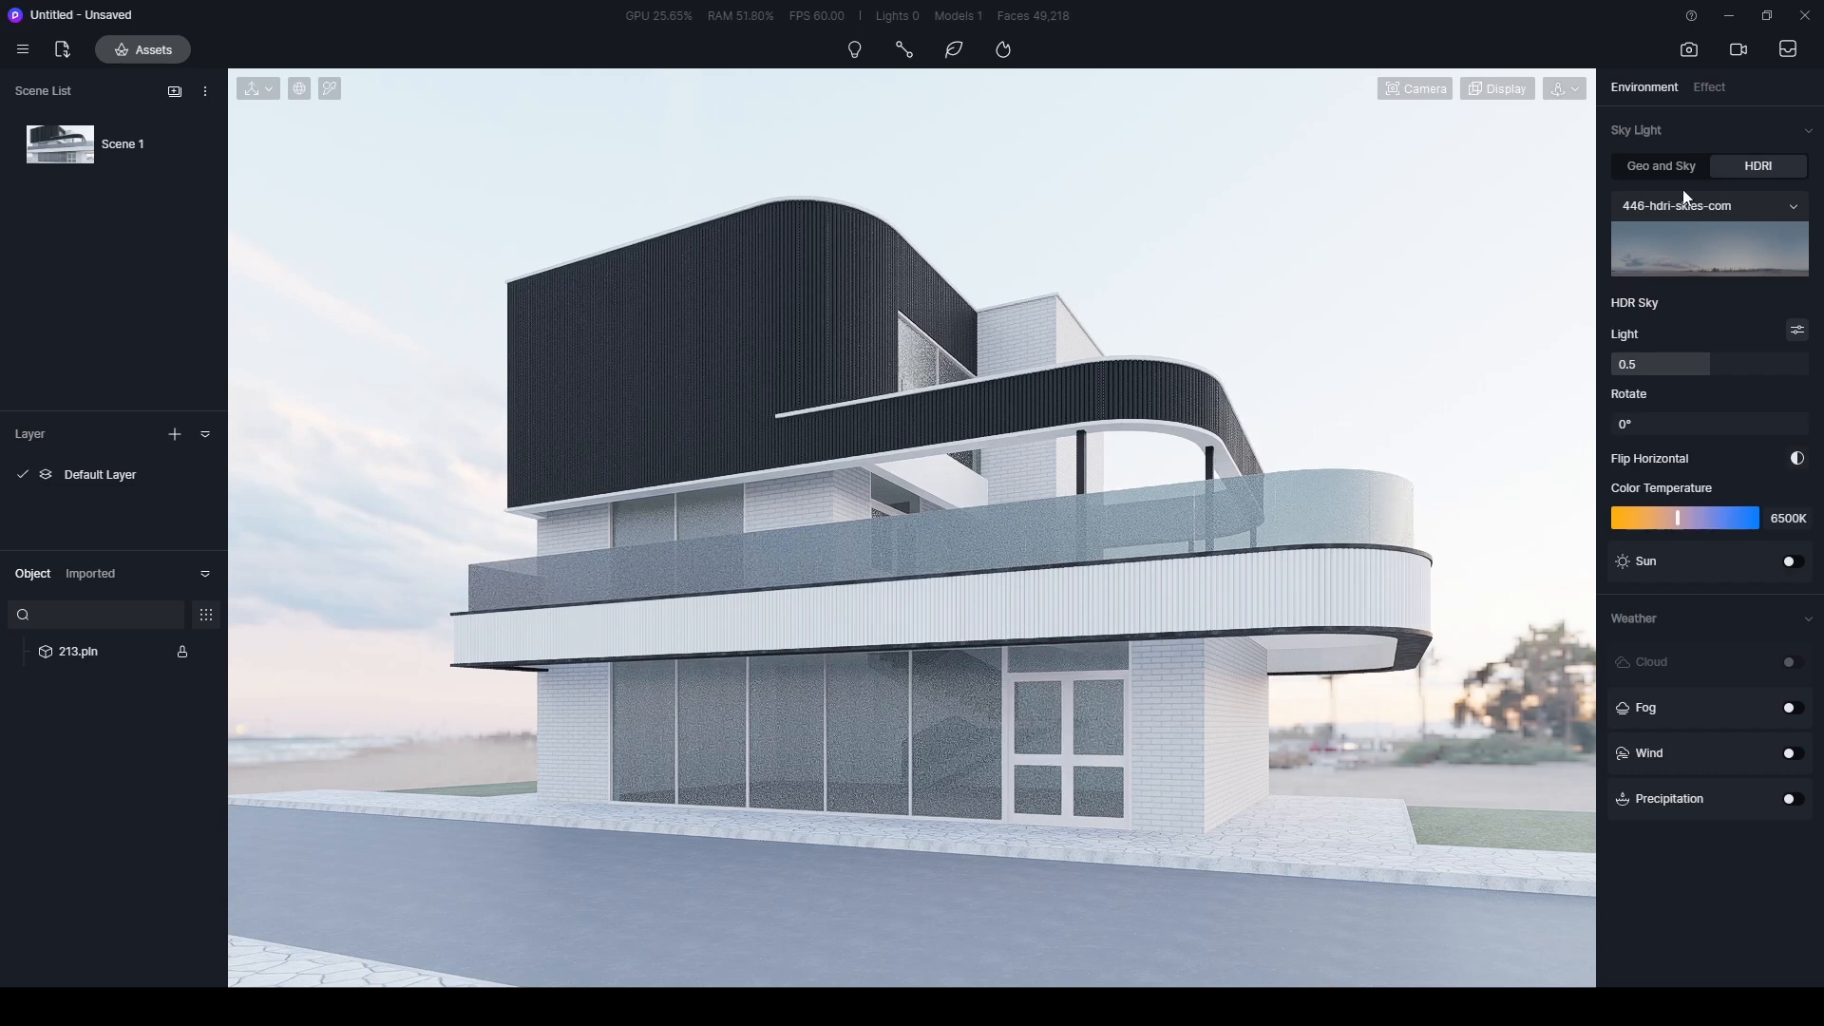
- Lower the post-processing exposure to darken the overbright image
click(1700, 87)
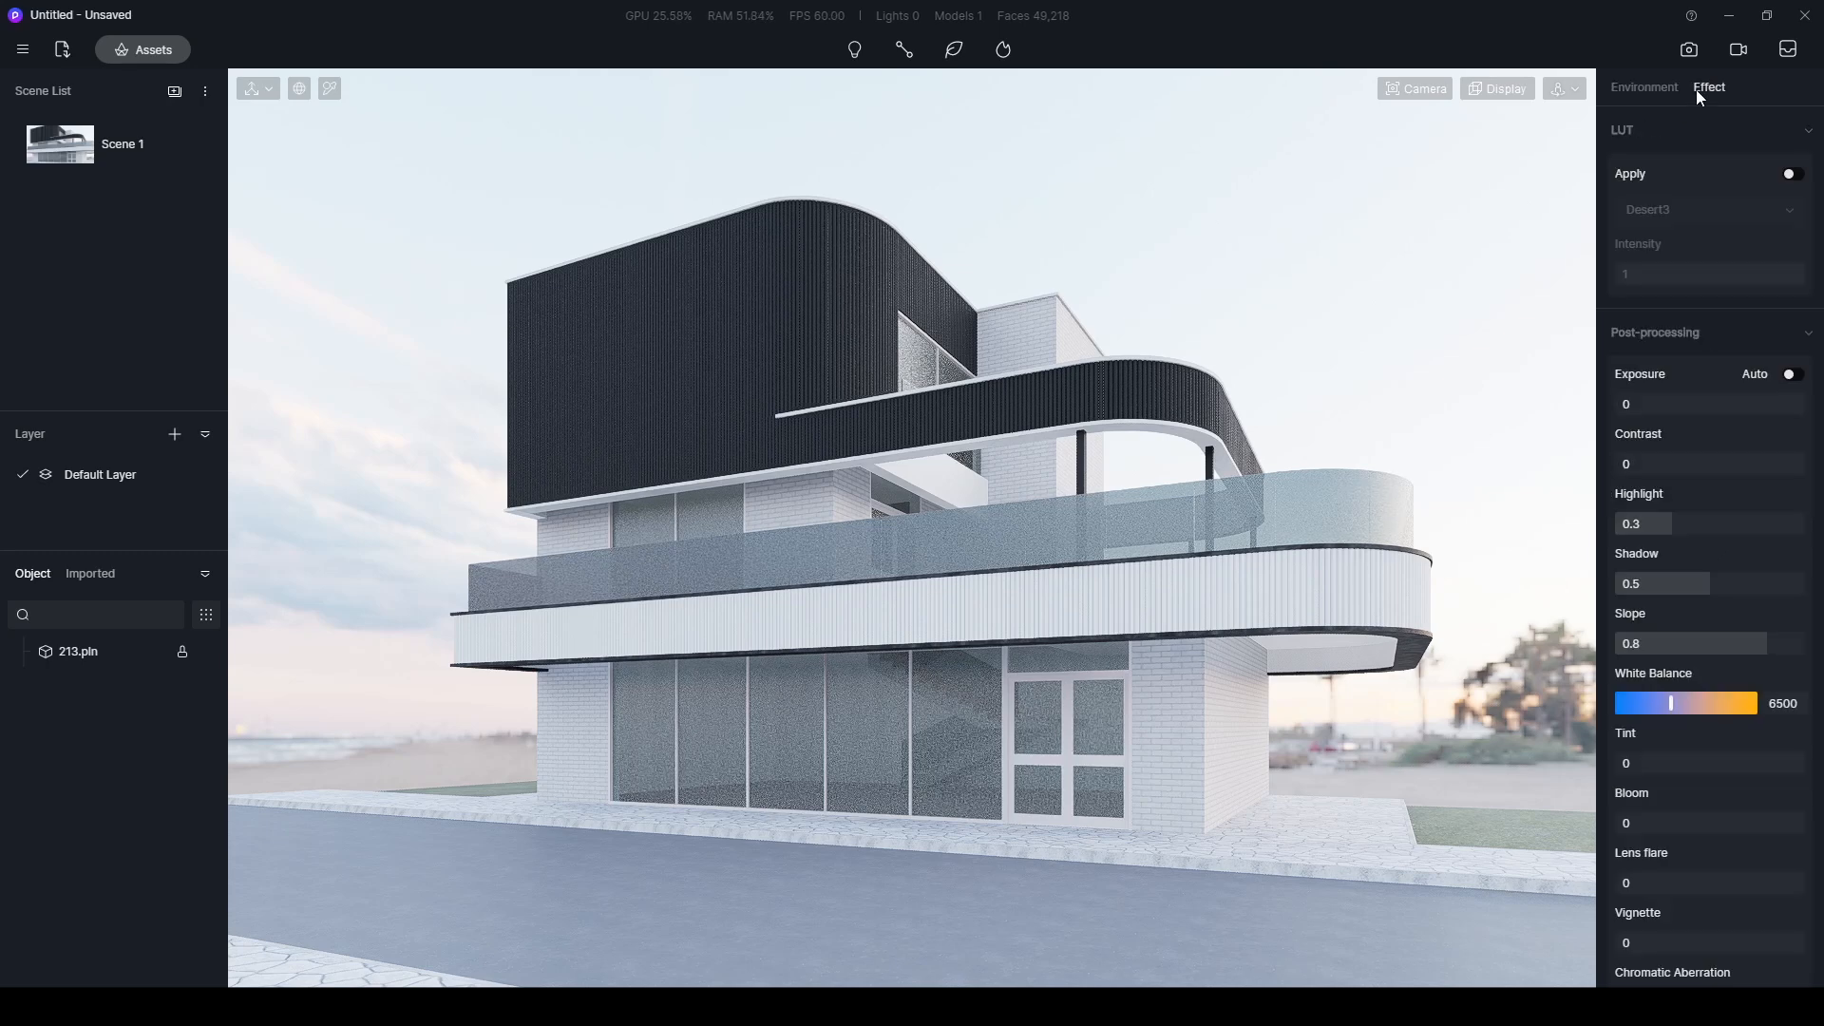
drag(1722, 400, 1687, 403)
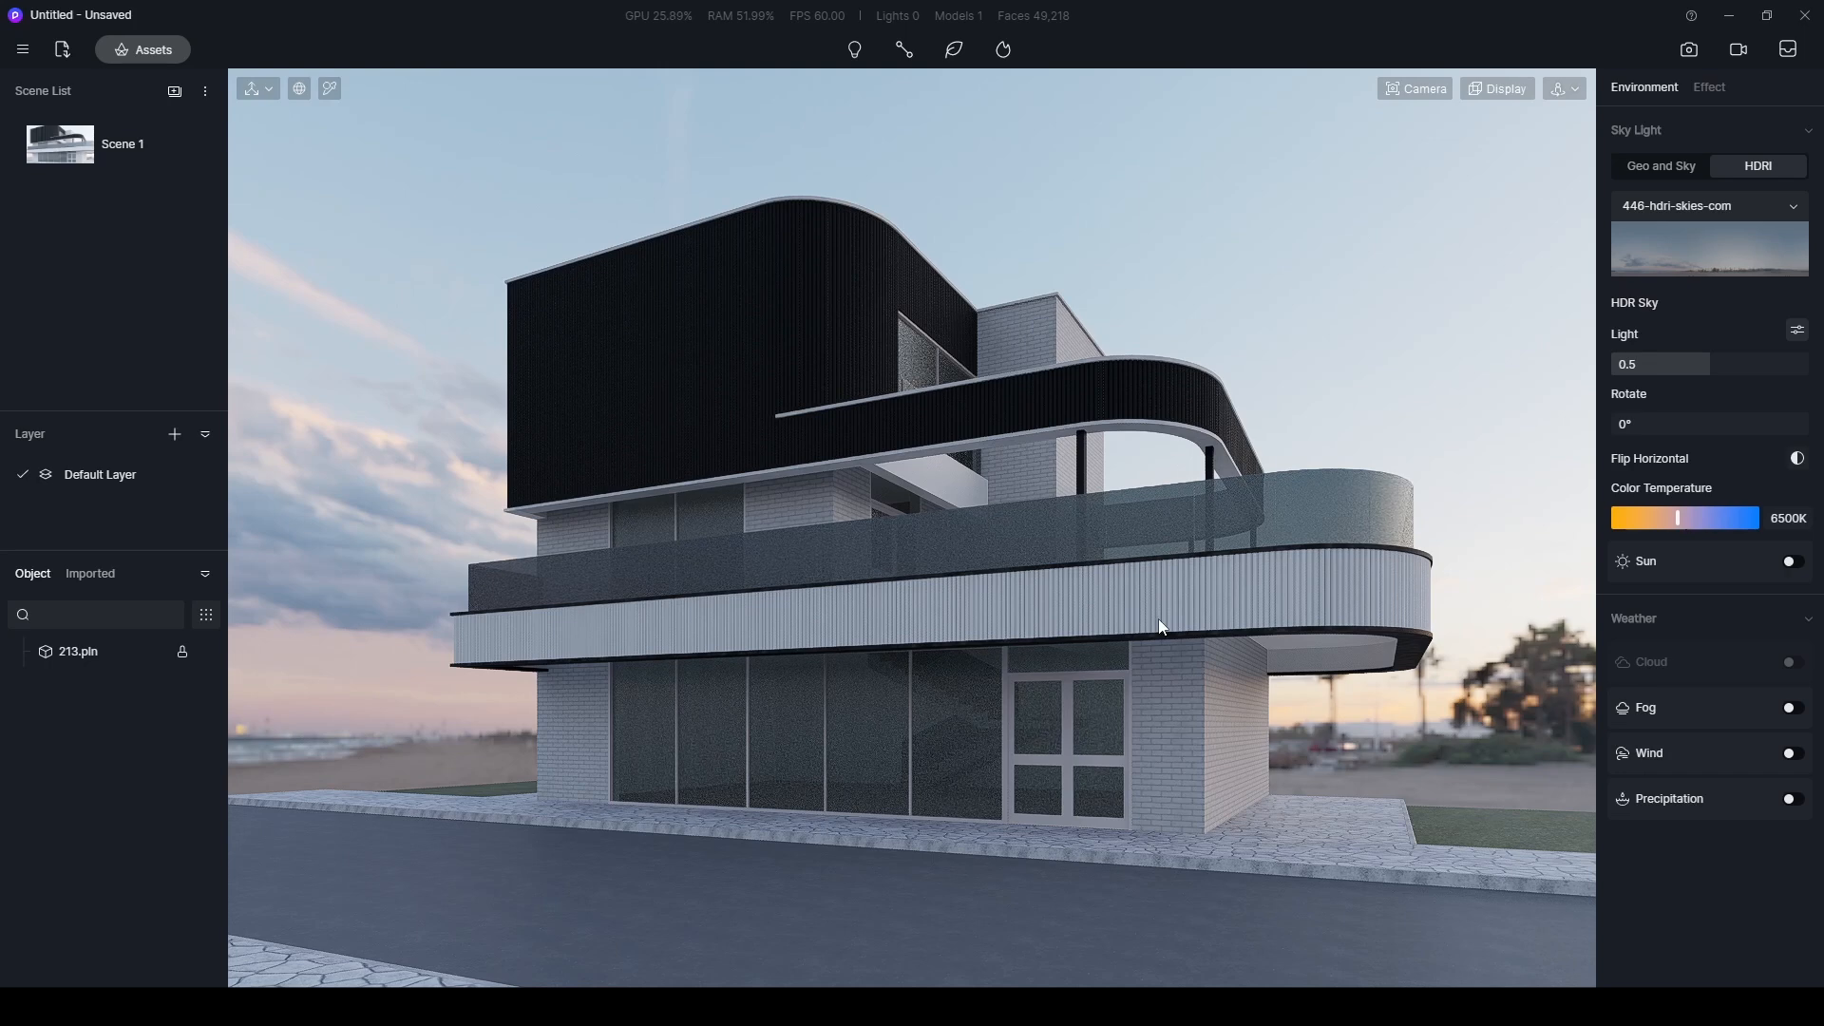
- Search the online material library for glass and apply Basic Glass to the ground-floor glazing and the balcony railing
click(152, 52)
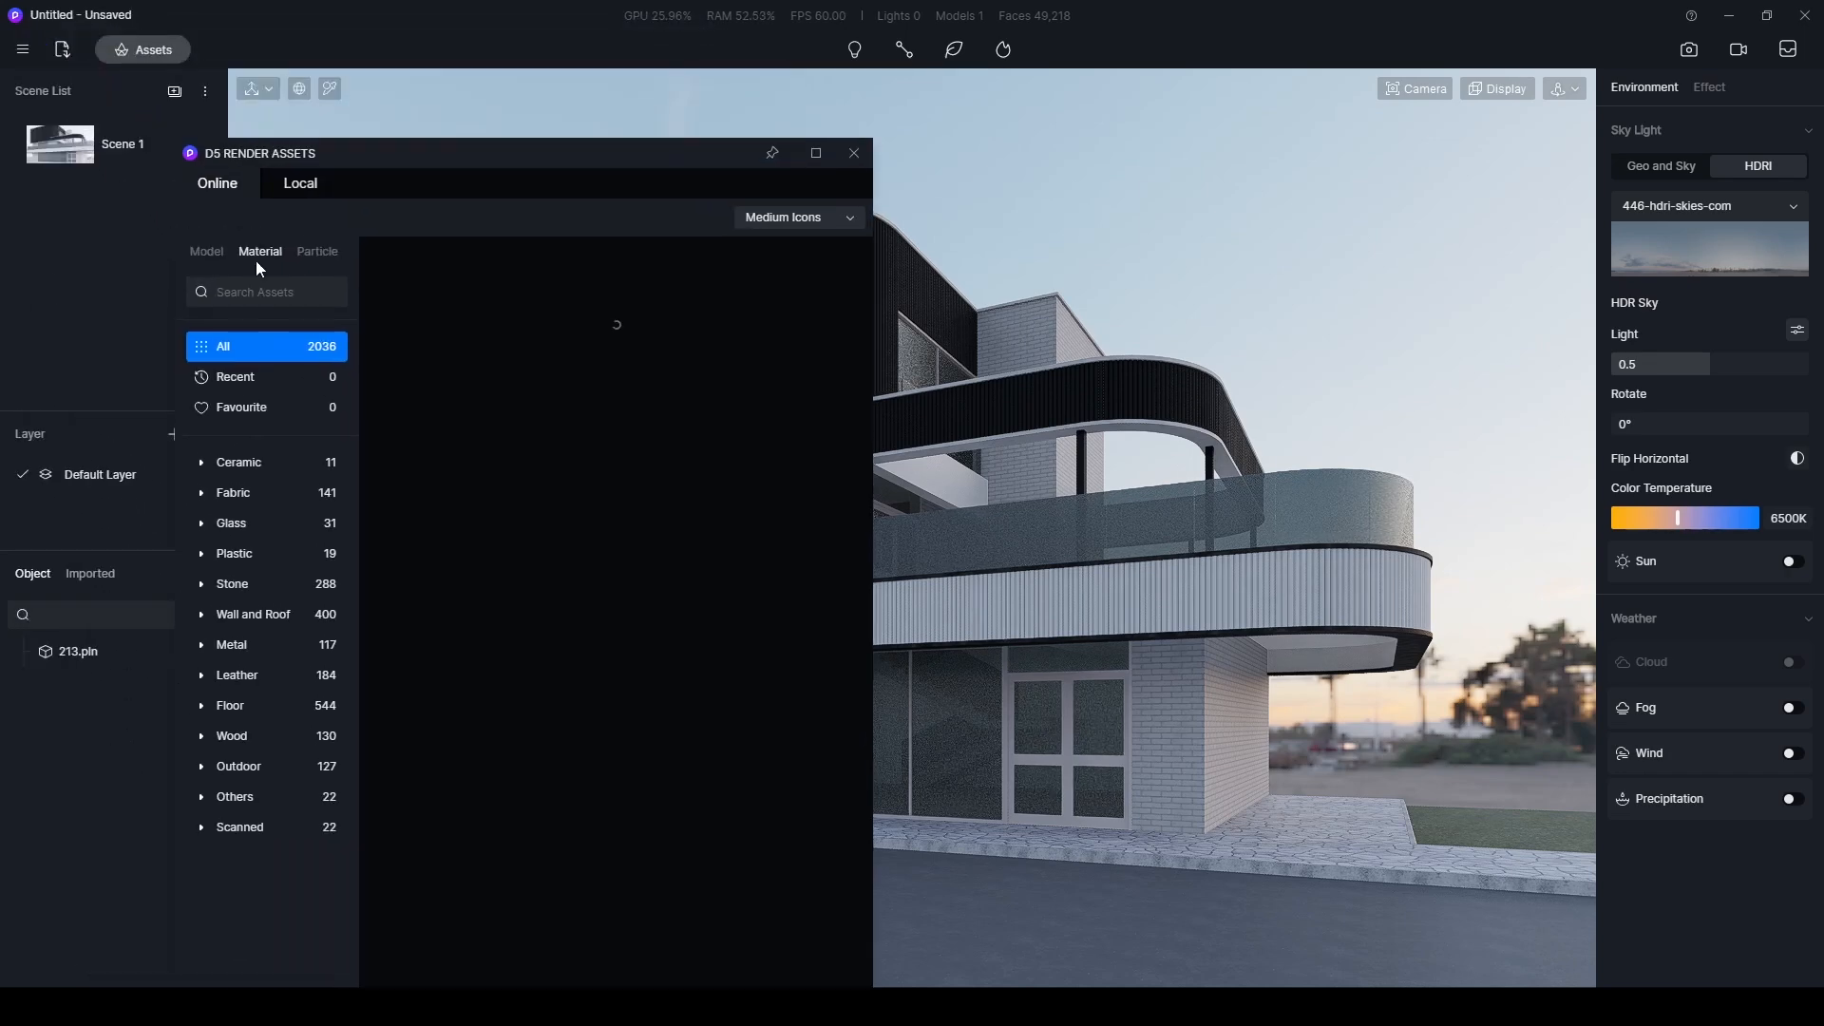
click(270, 292)
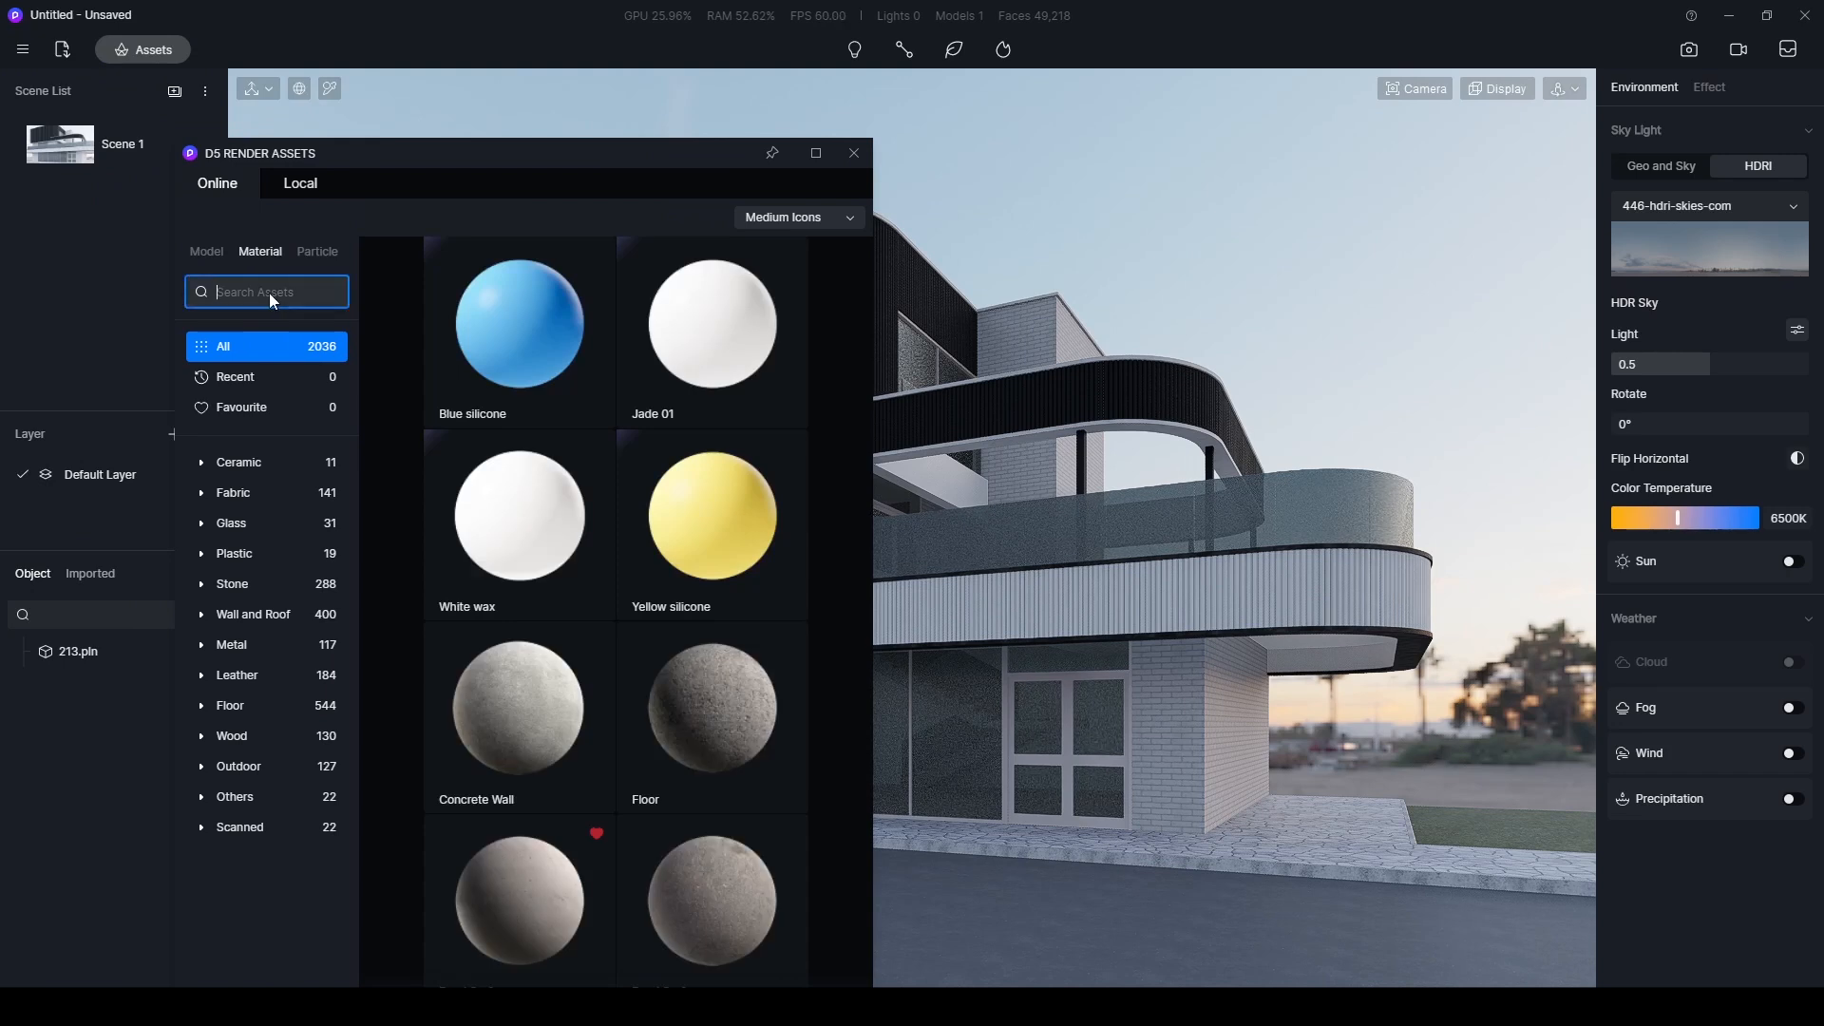
text(glass)
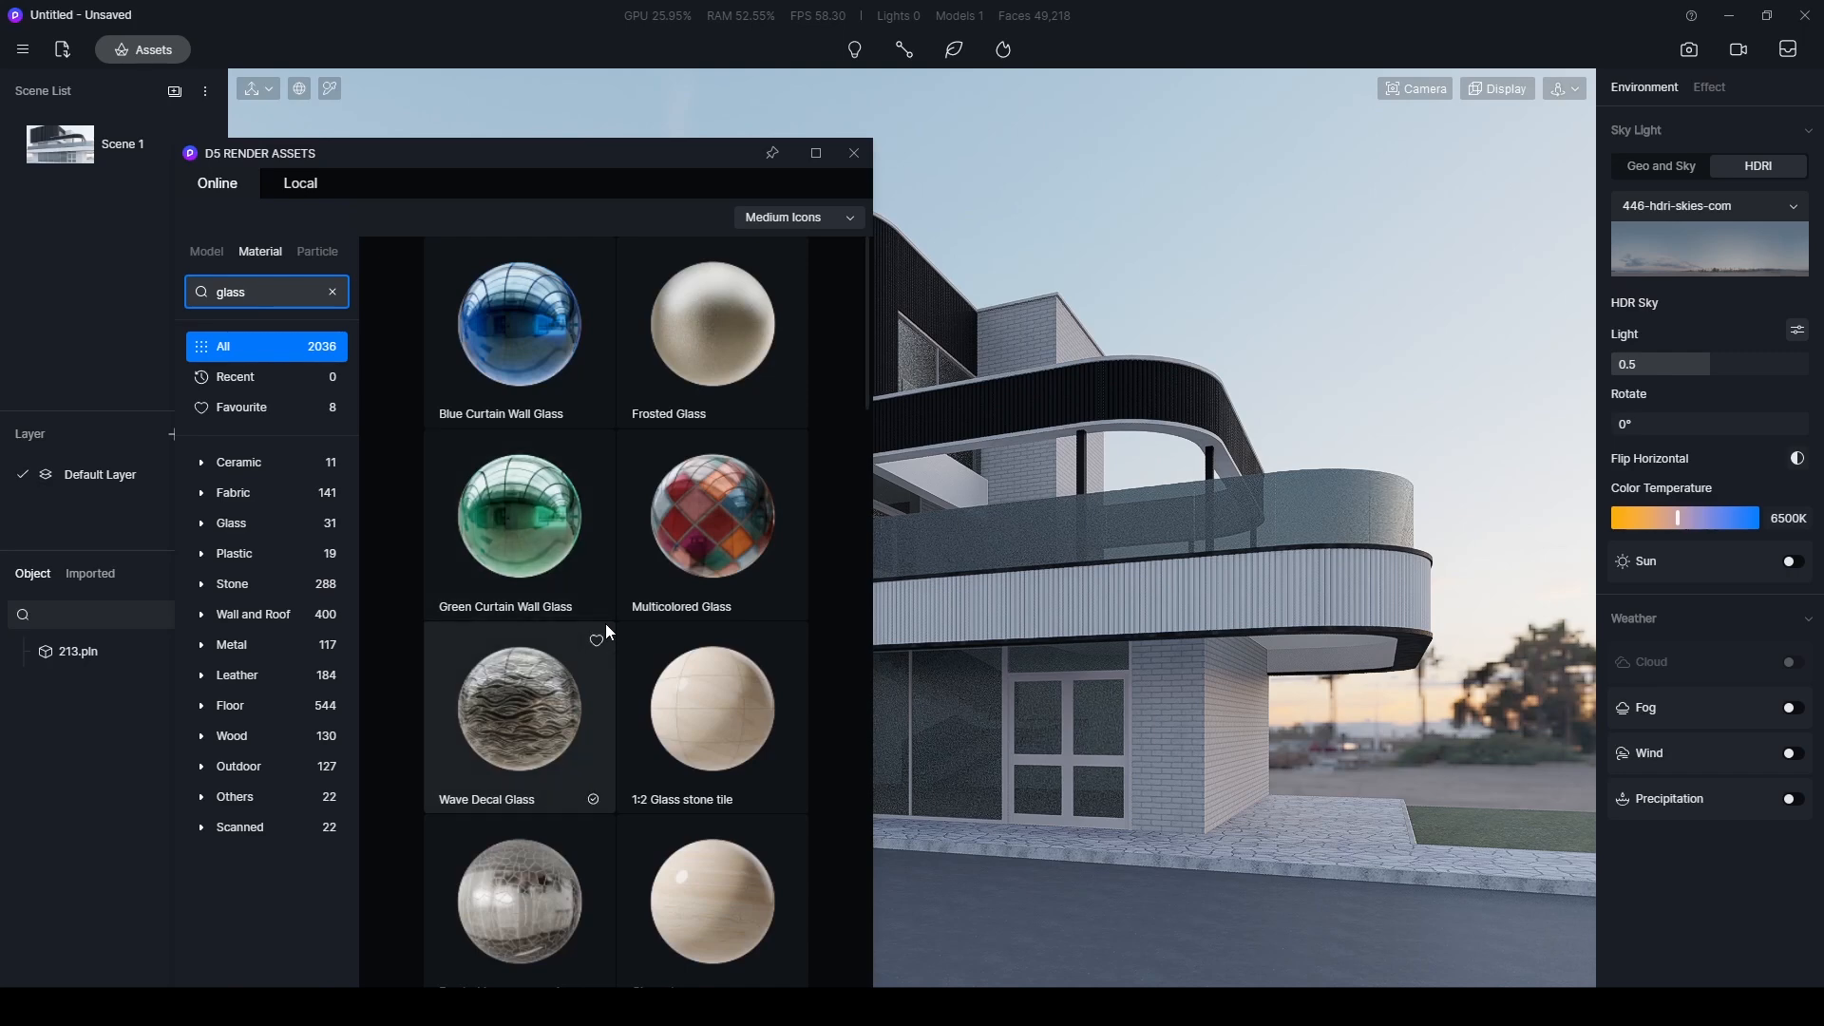
scroll(608, 627, down, 5)
drag(704, 589, 975, 750)
drag(639, 163, 378, 294)
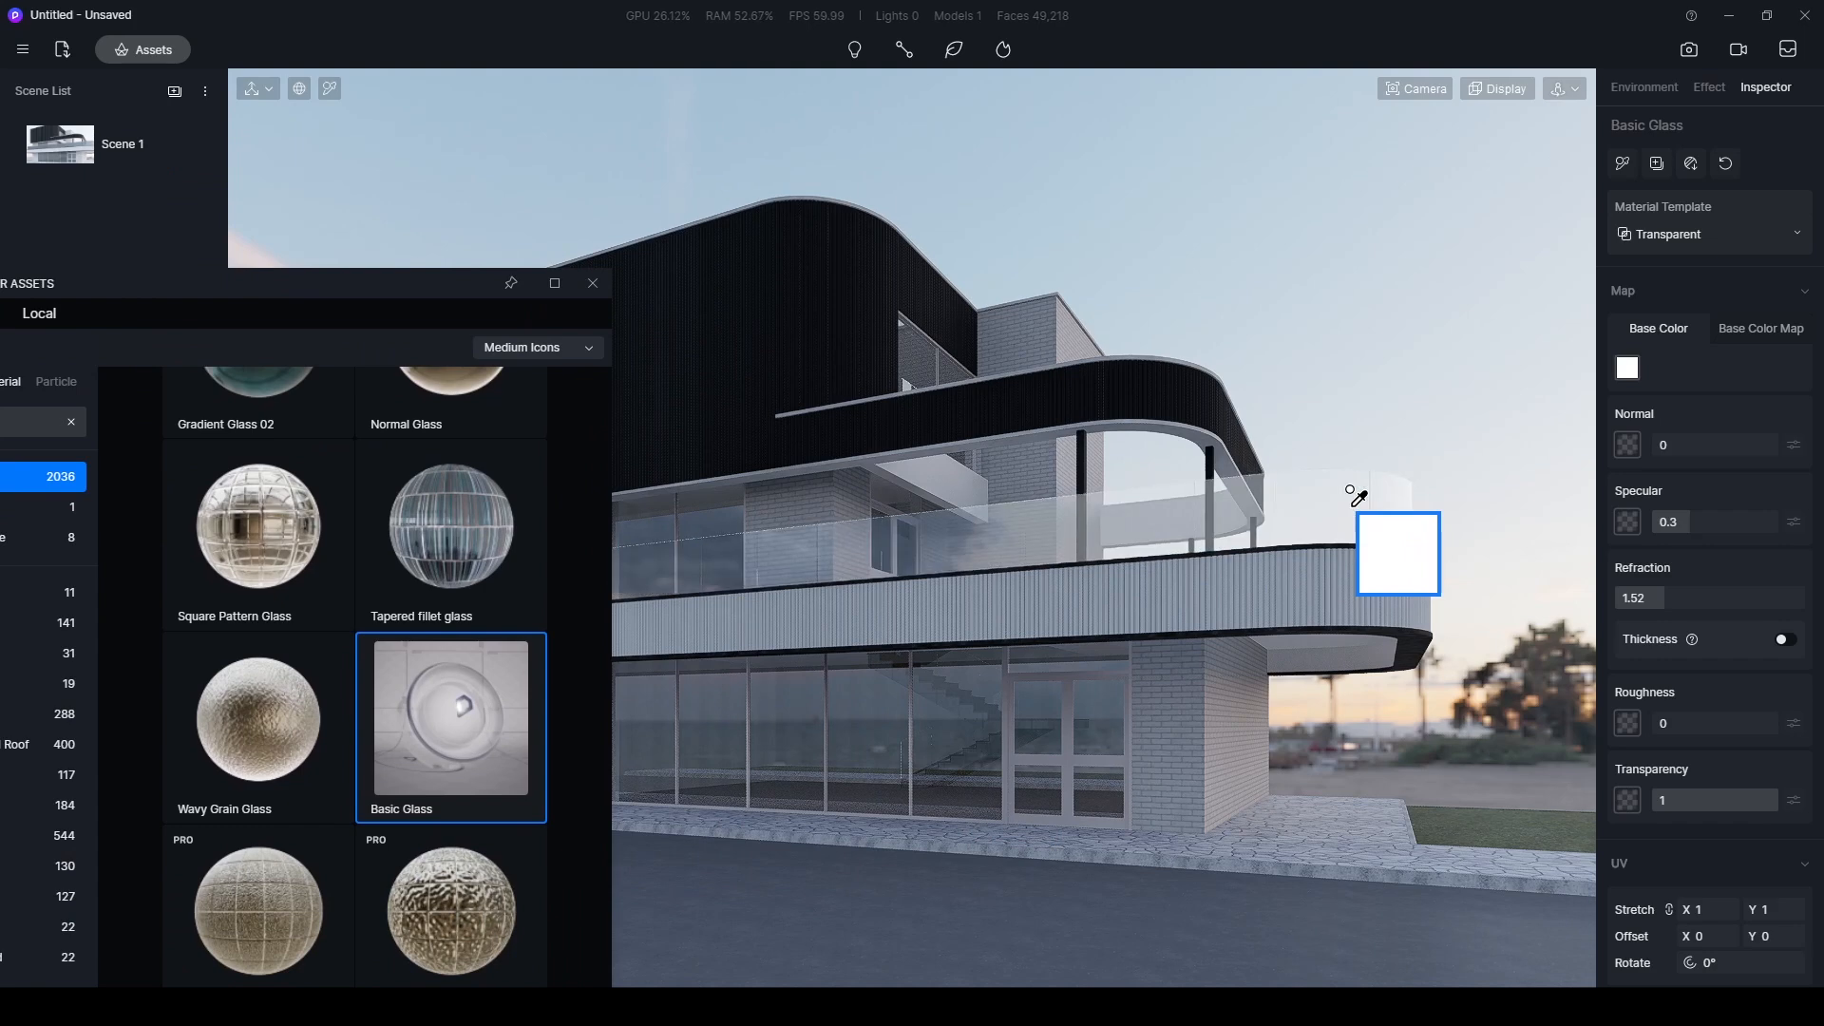
click(1355, 495)
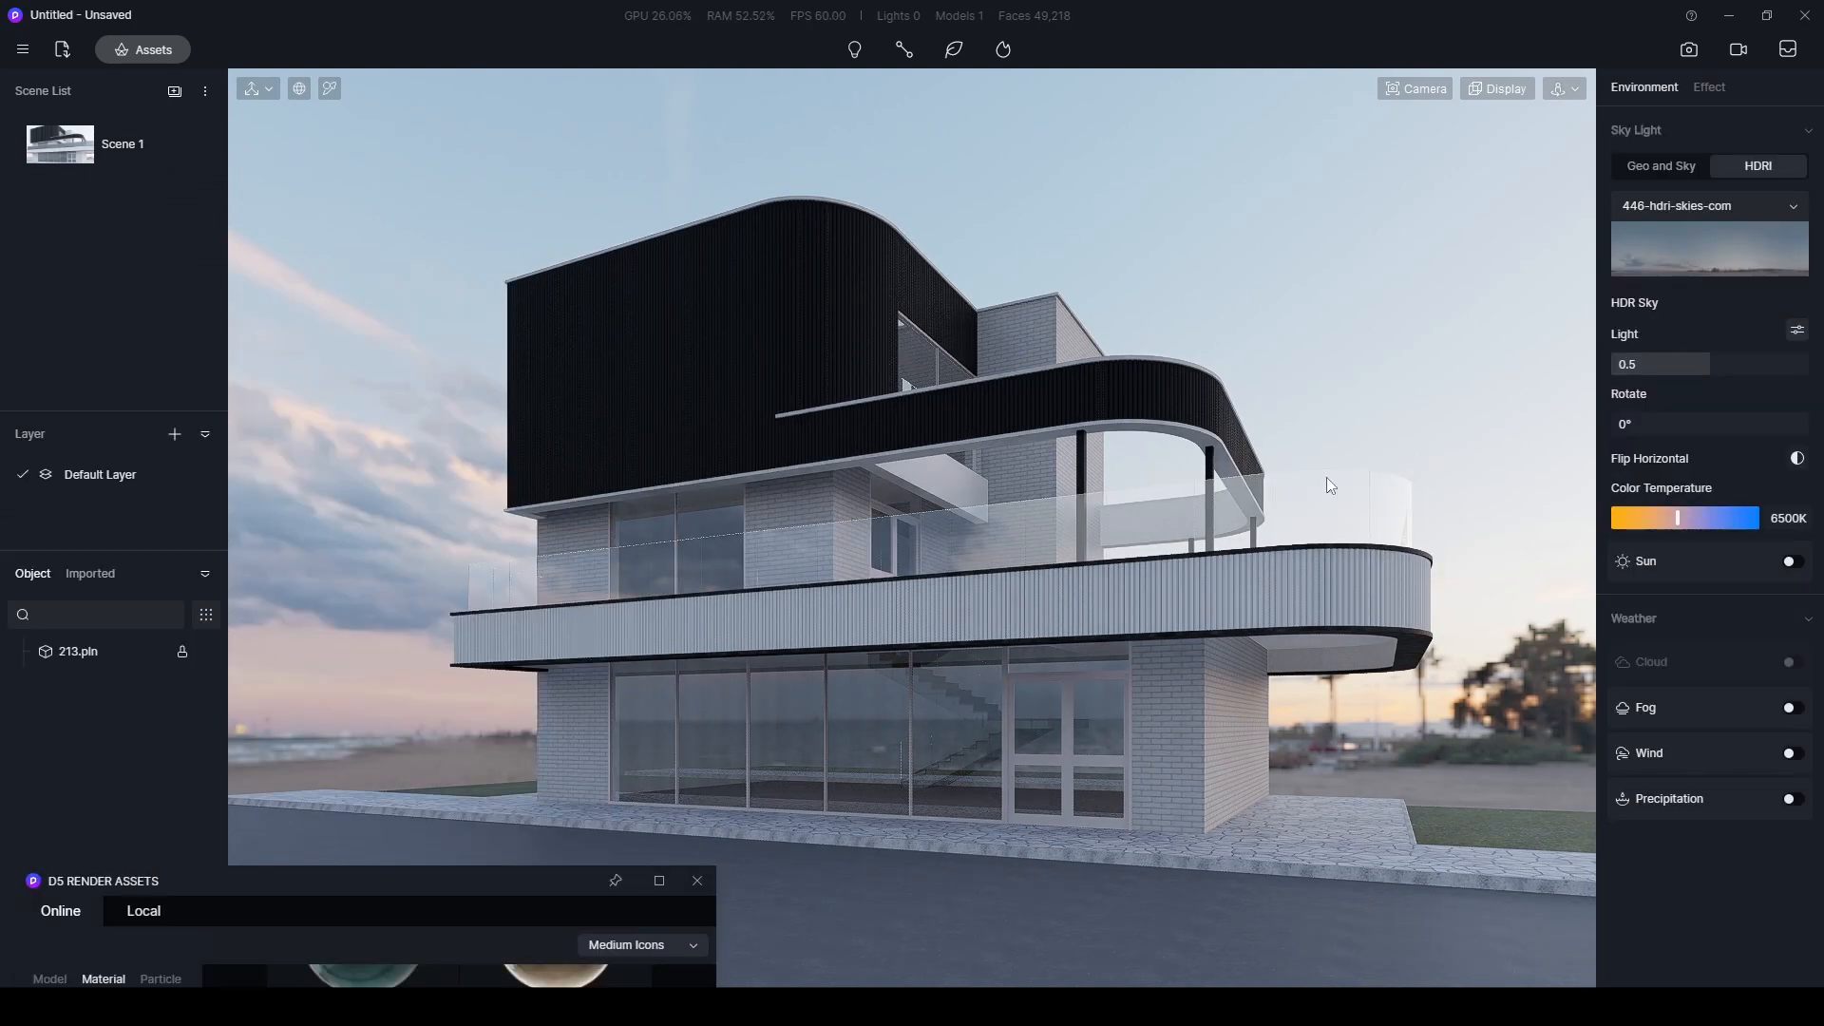
- Pick the balcony railing's glass material and set its transparency to 0.65
key(i)
click(1287, 504)
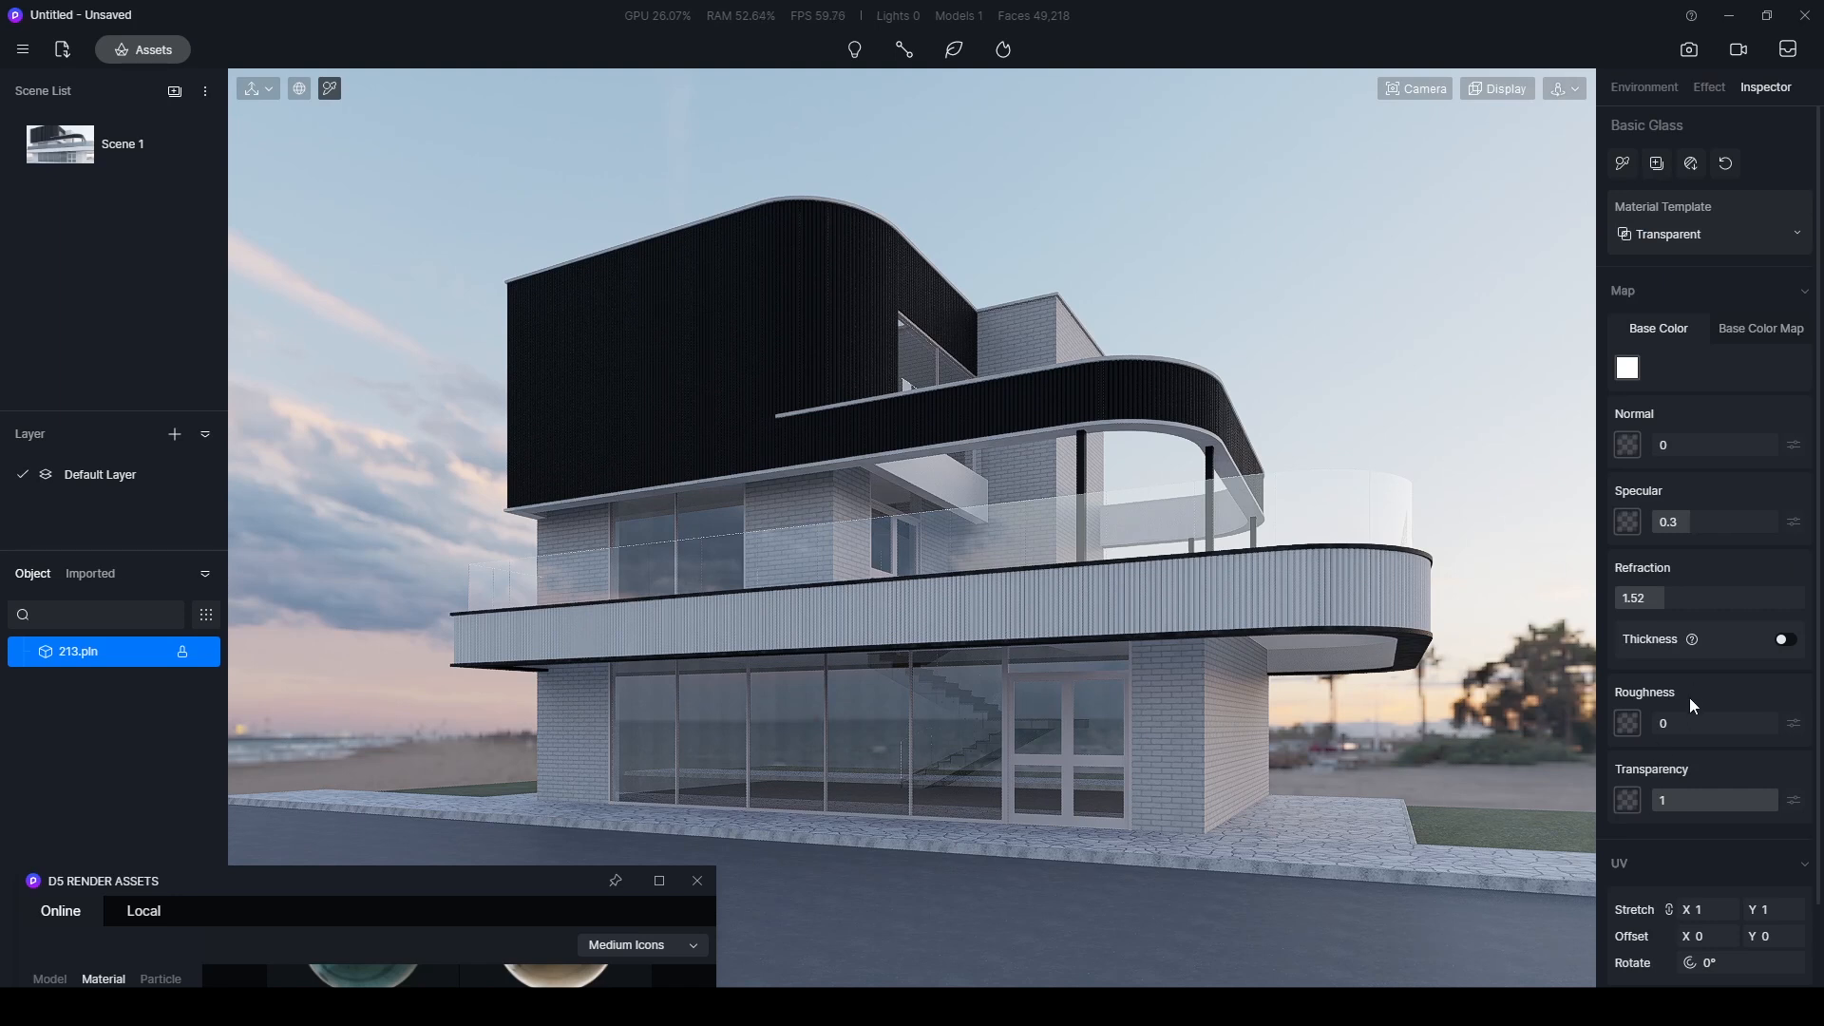
drag(1781, 805, 1733, 800)
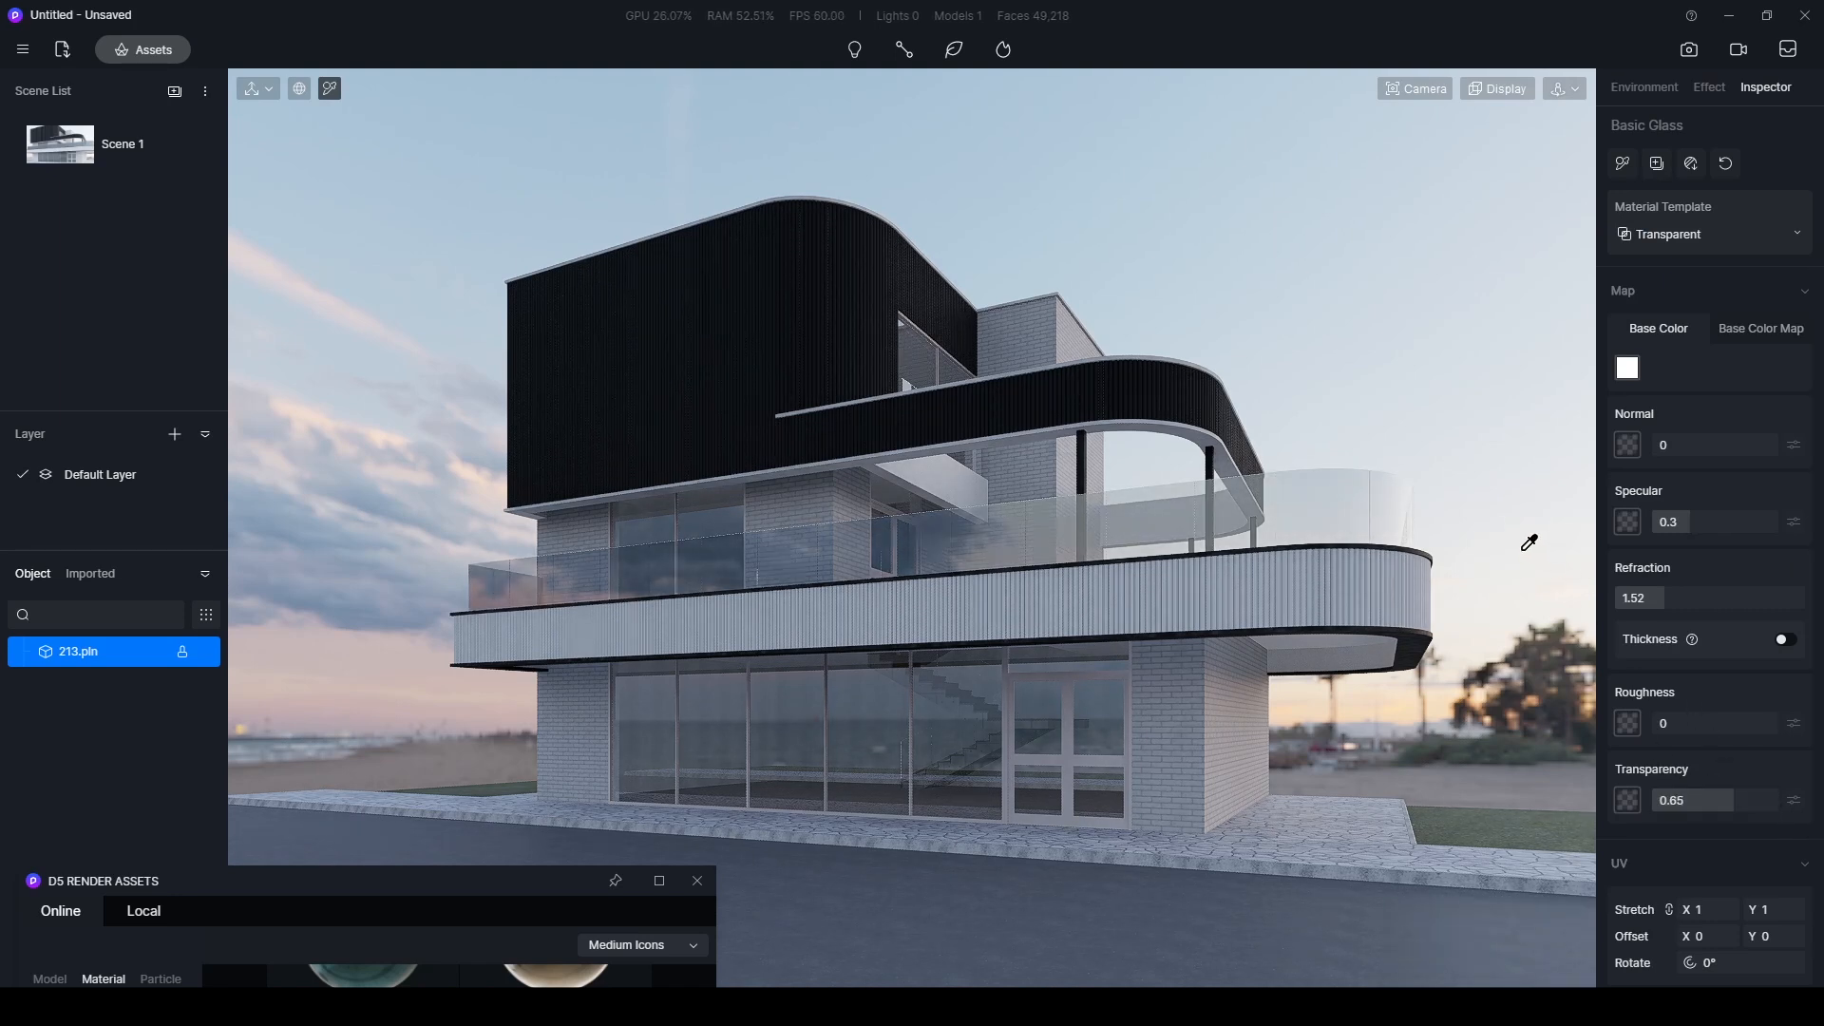
- Make the upper floor's anthracite cladding glossier with specular 0.69 and roughness 0.14
click(722, 295)
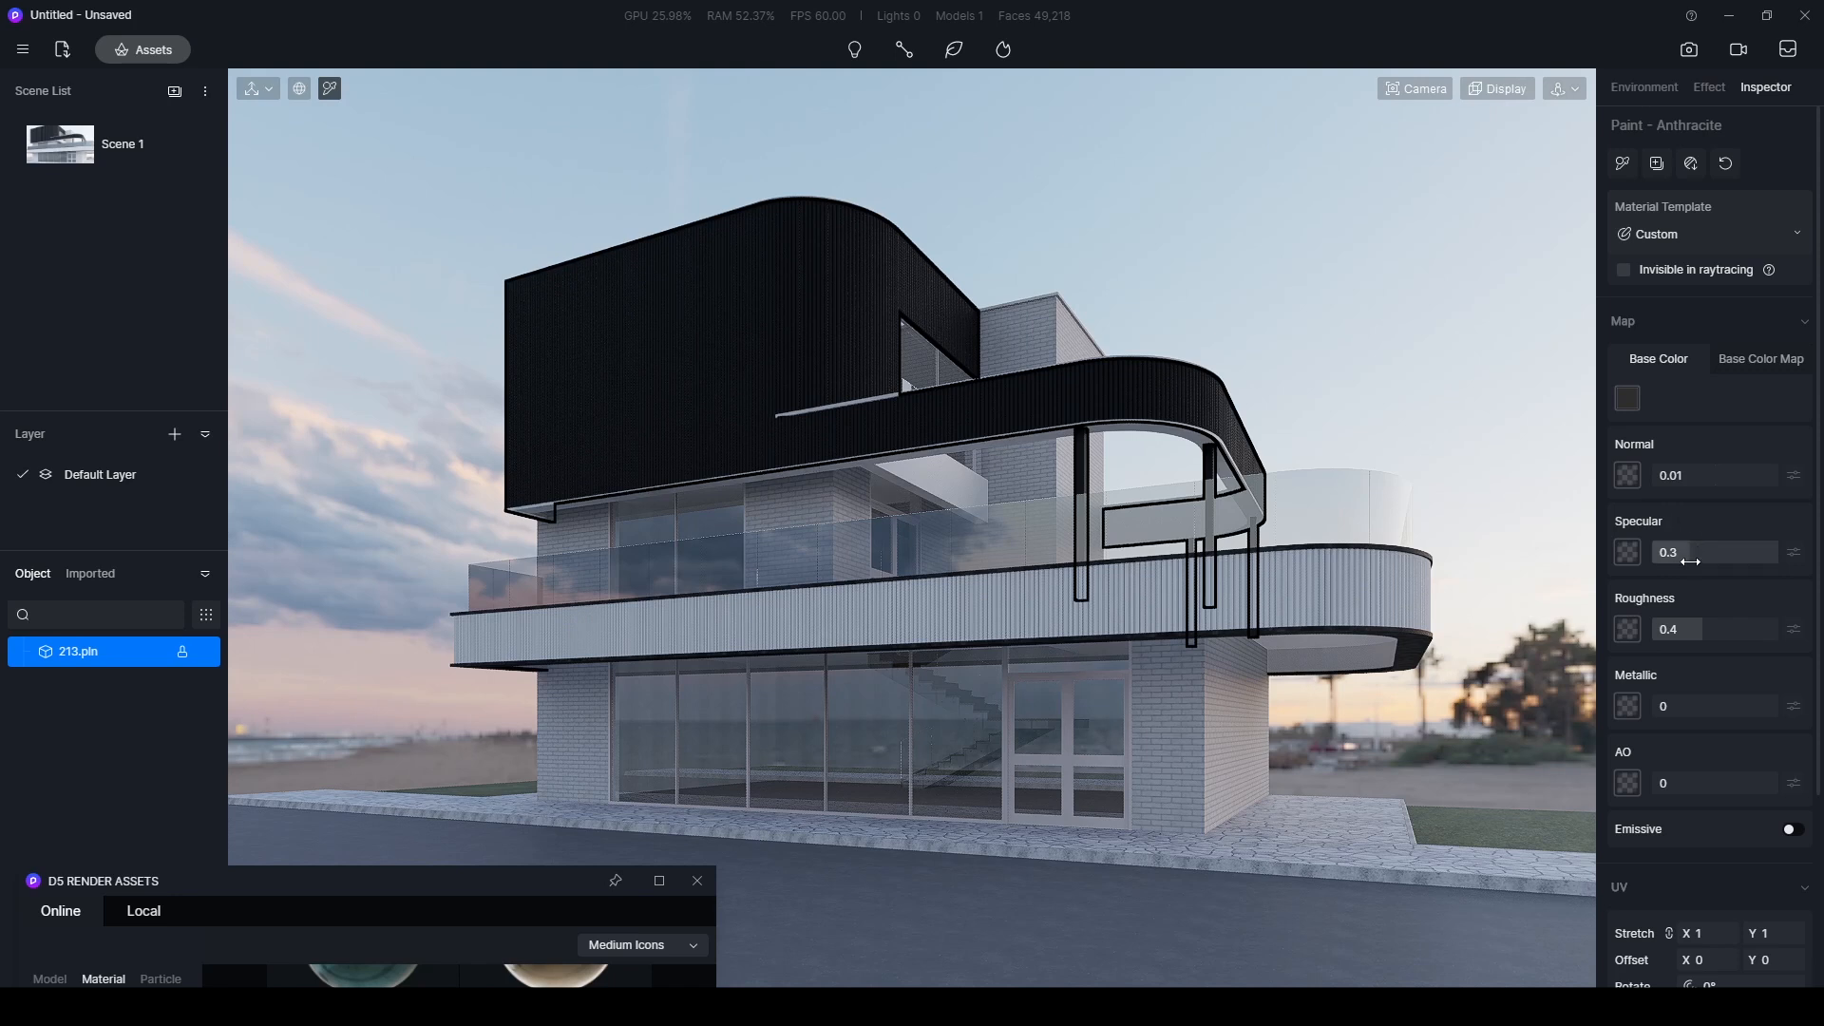
drag(1683, 552, 1822, 559)
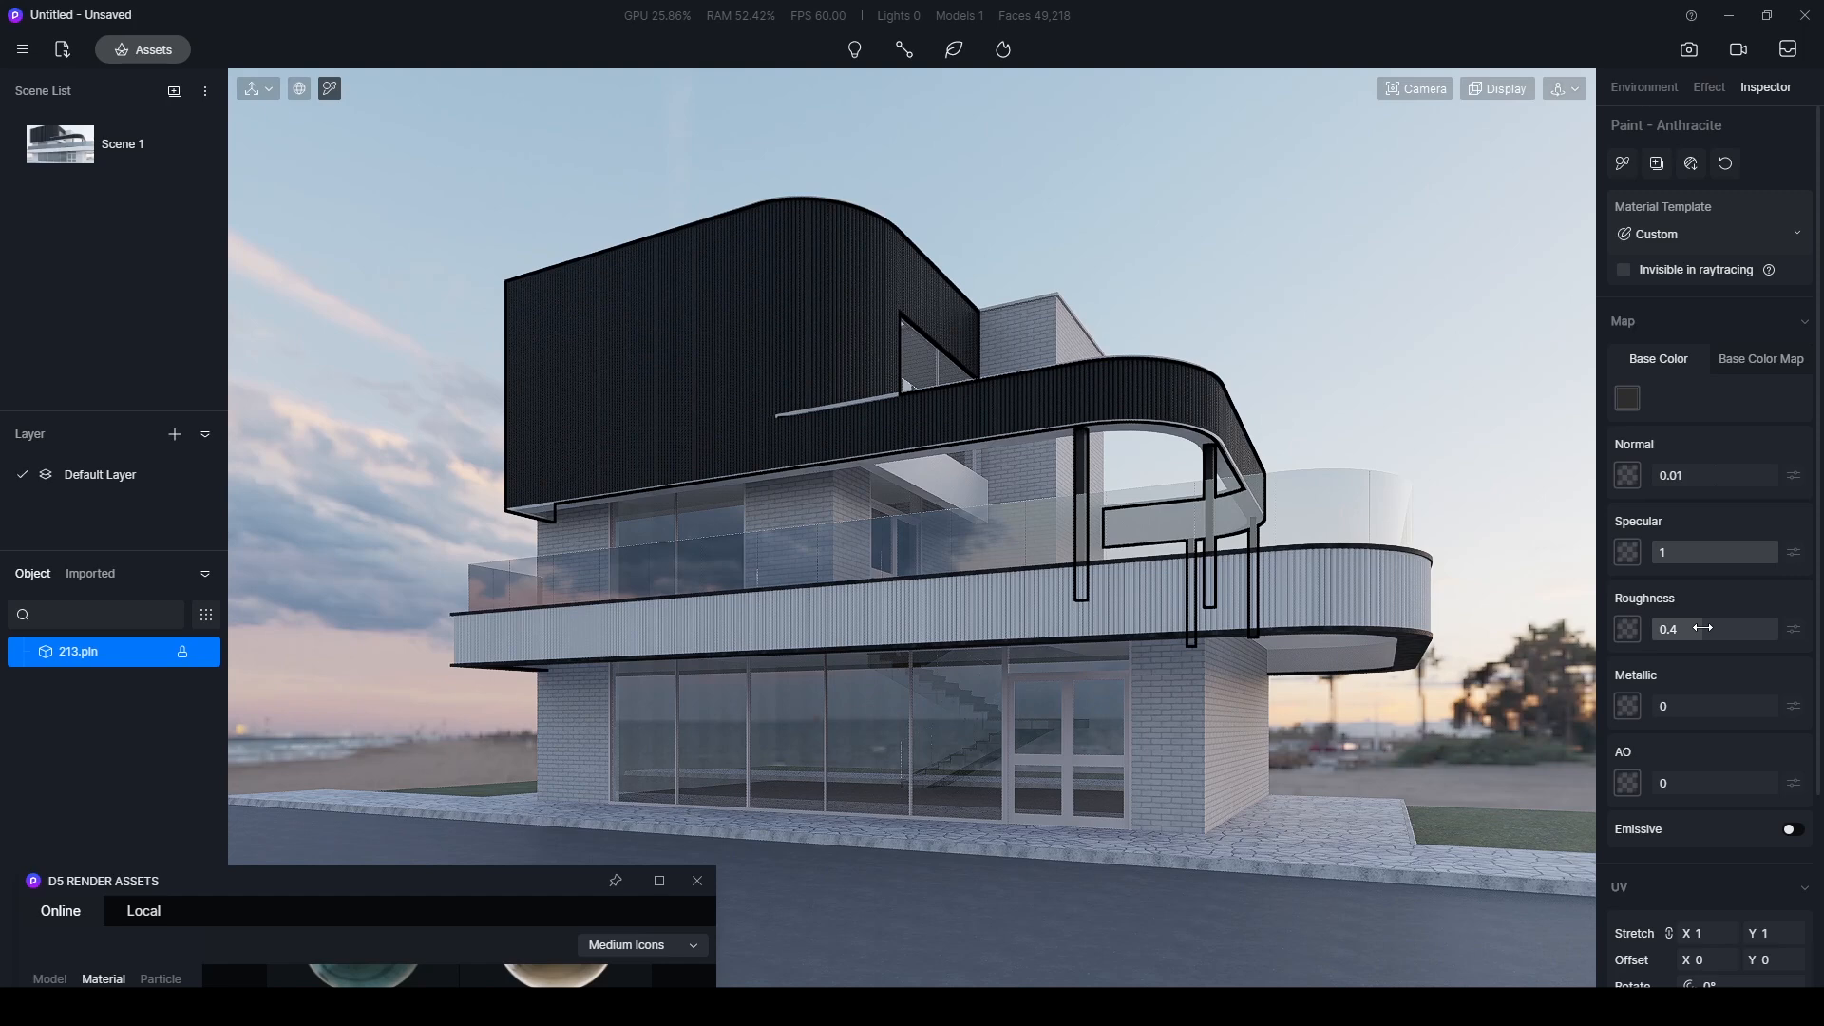
mouse_move(1702, 628)
mouse_down()
mouse_move(1651, 634)
mouse_move(1670, 631)
mouse_up()
drag(1767, 552, 1700, 555)
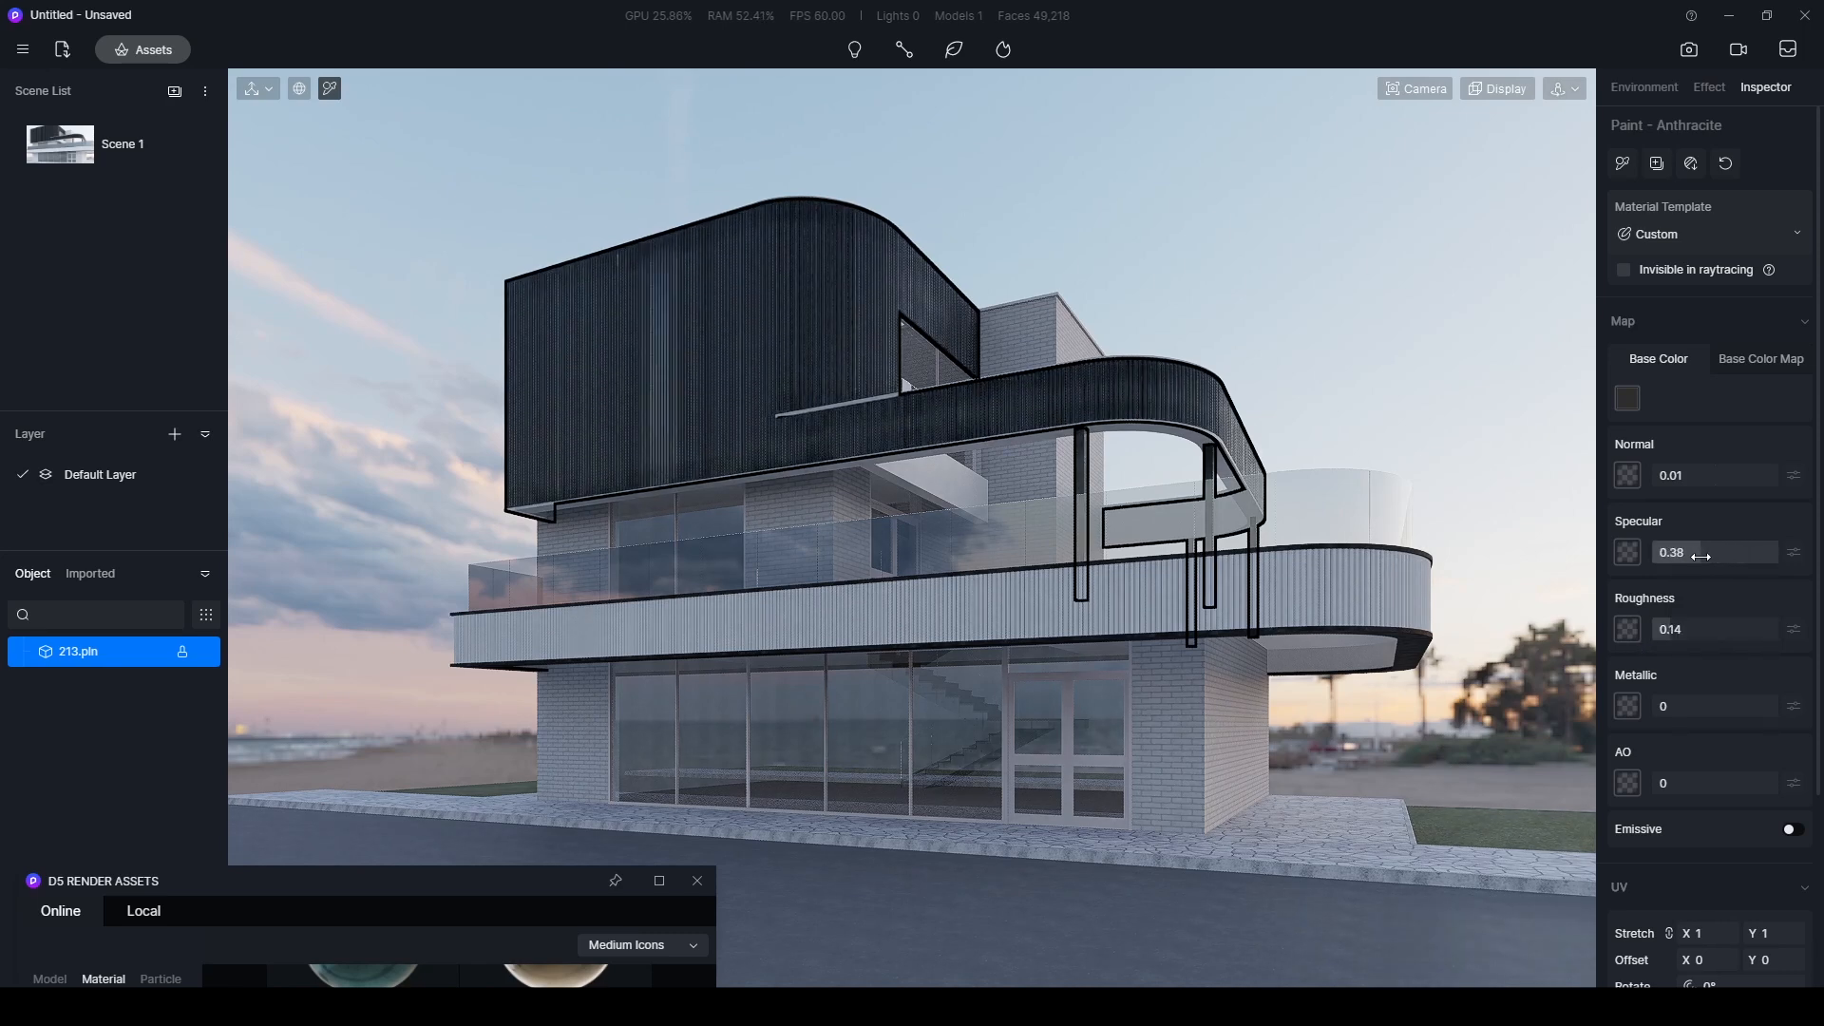
- Darken the anthracite cladding's base colour by setting its HSV value to 10
click(1627, 397)
click(1776, 624)
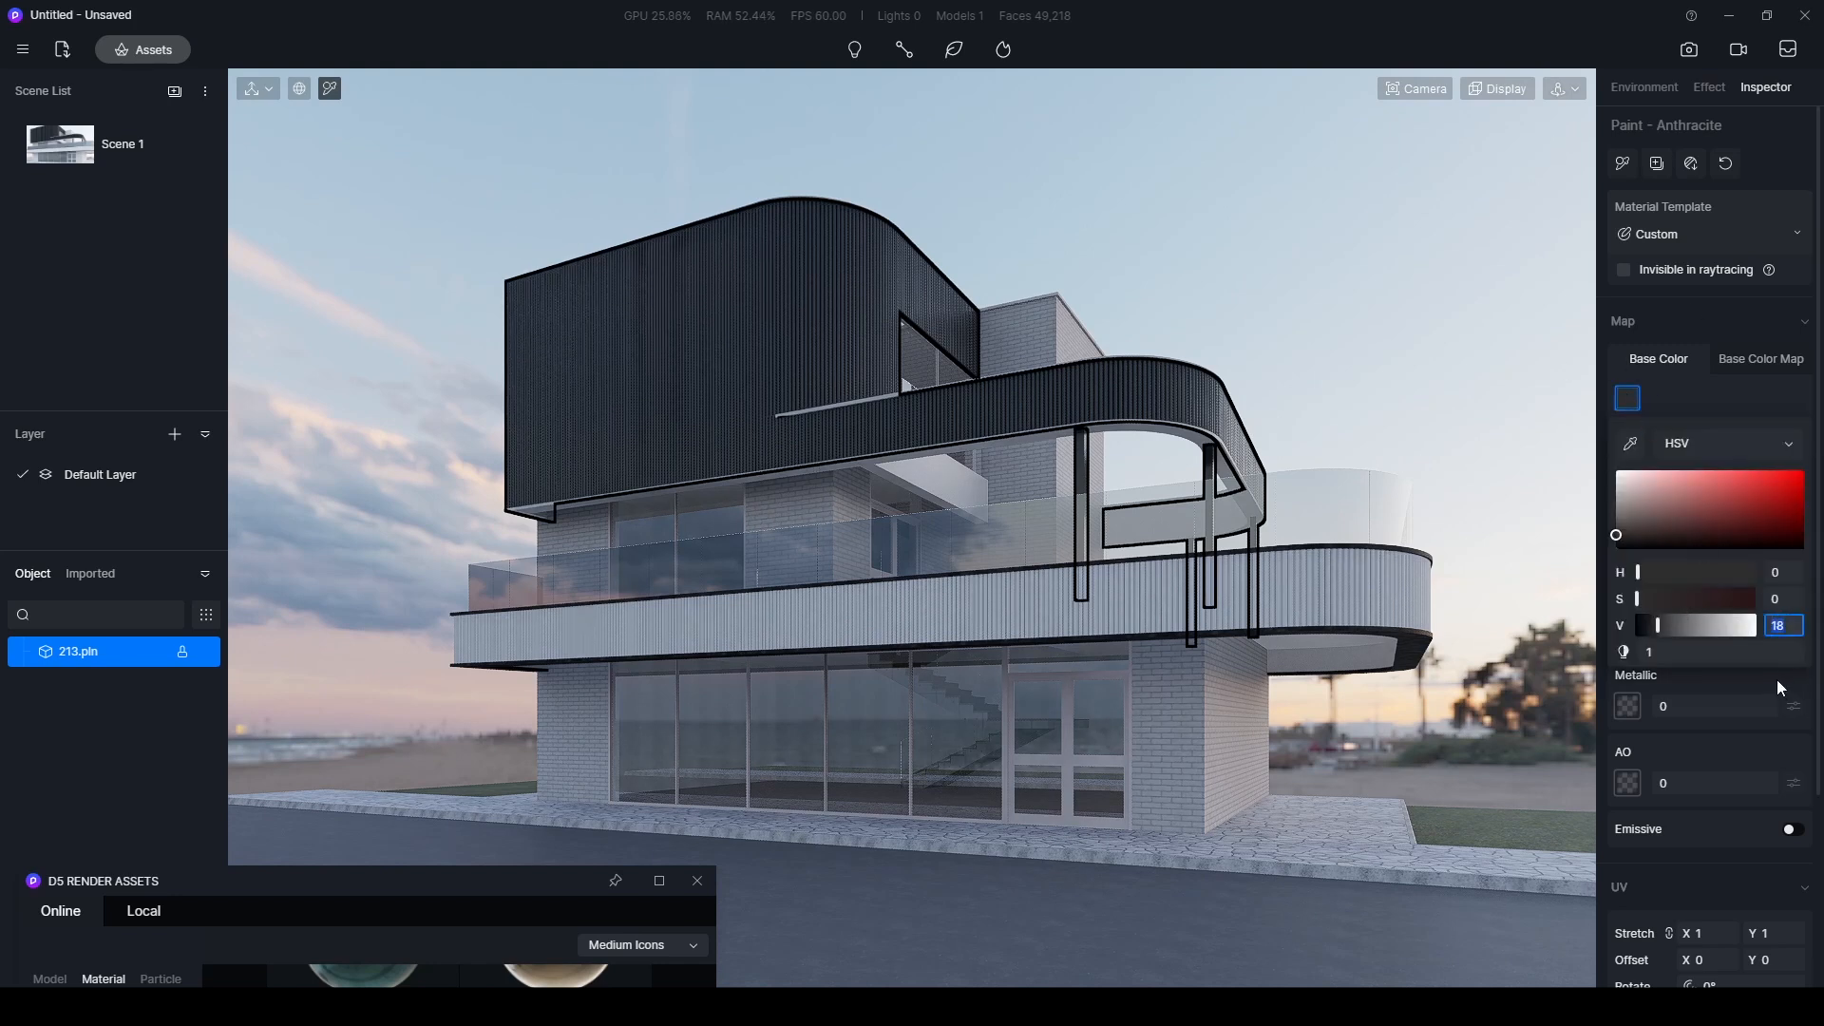
key(Return)
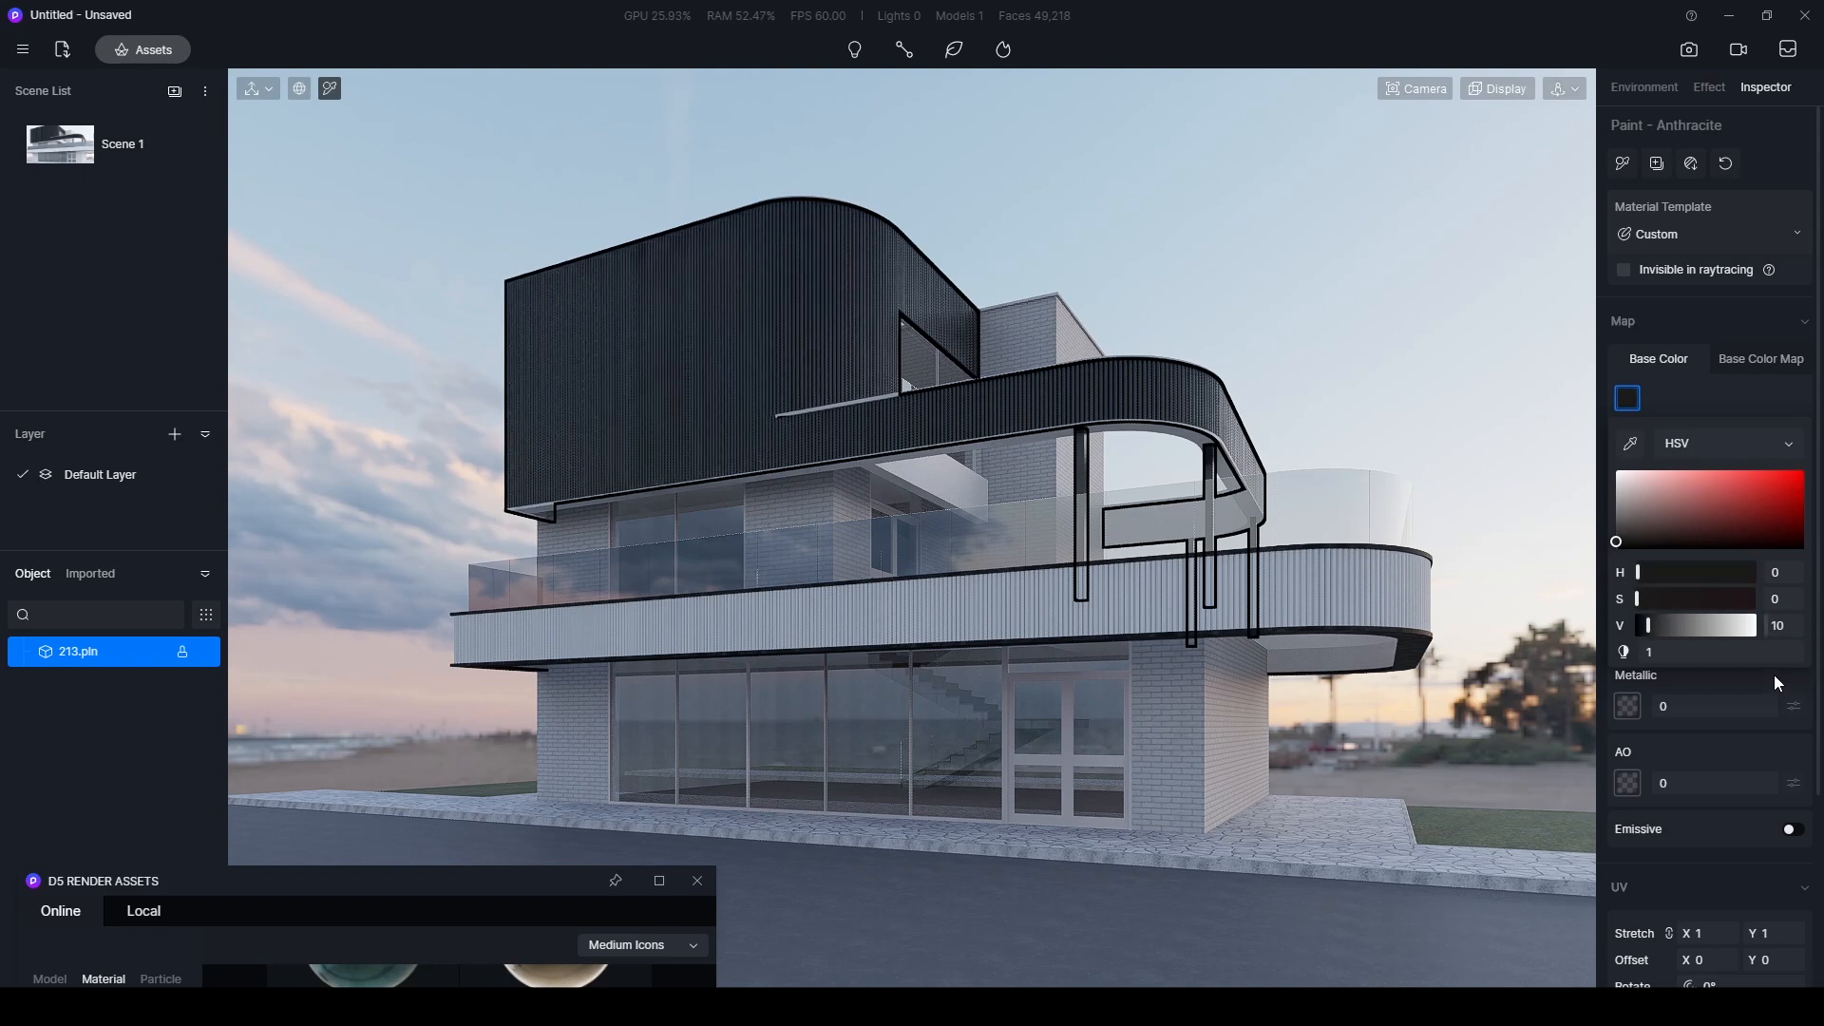
click(1343, 278)
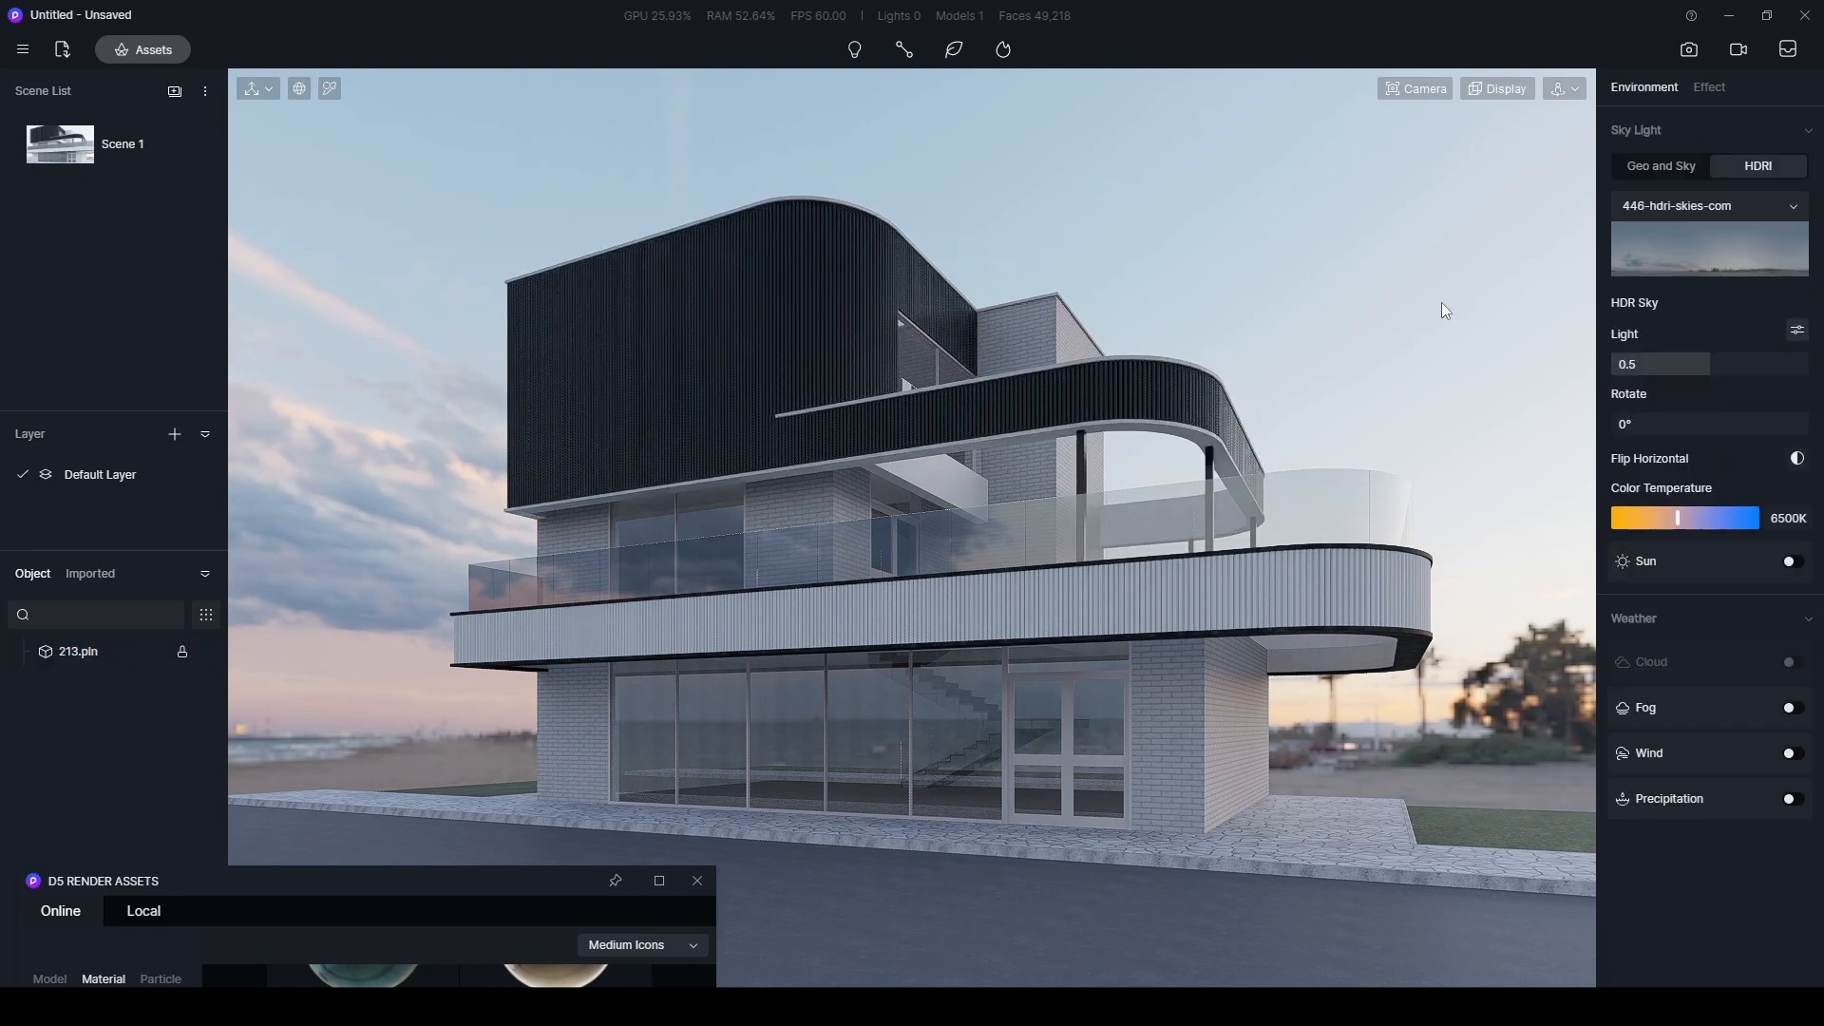
- Reduce the anthracite cladding's specular to 0.47 and slightly brighten its base colour
click(732, 355)
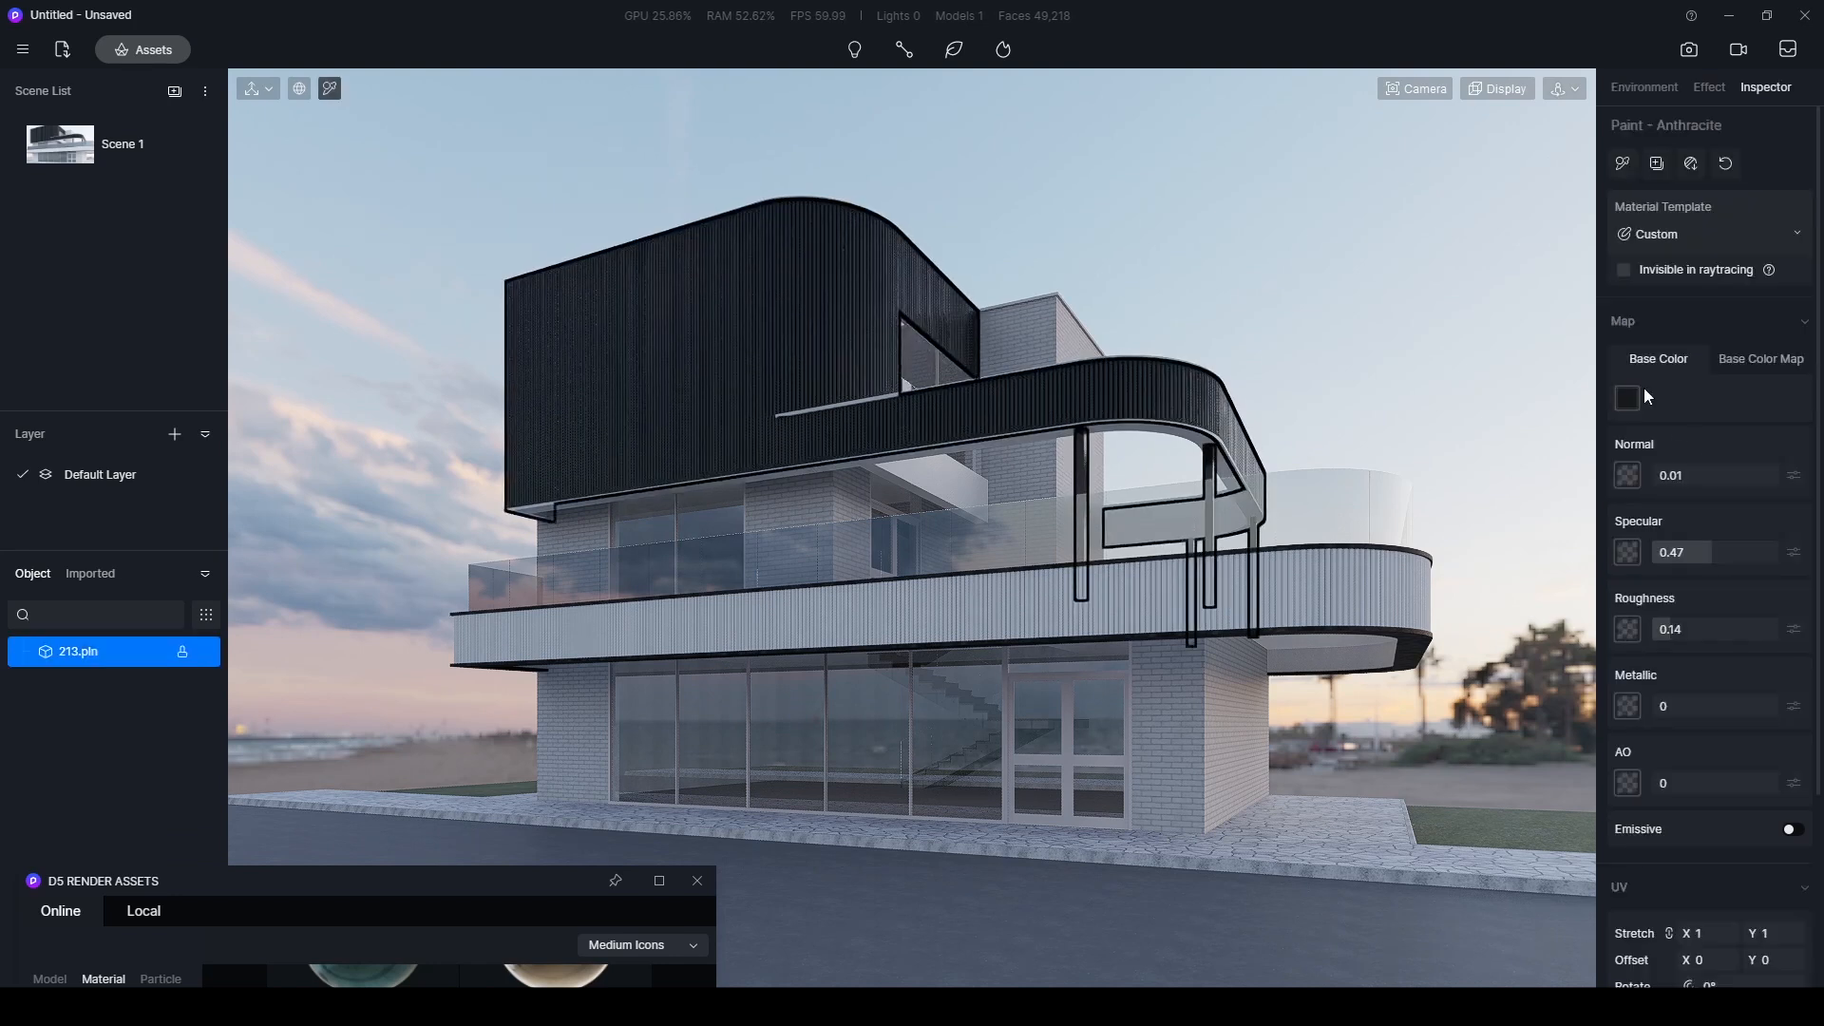
drag(1649, 625, 1653, 625)
key(Escape)
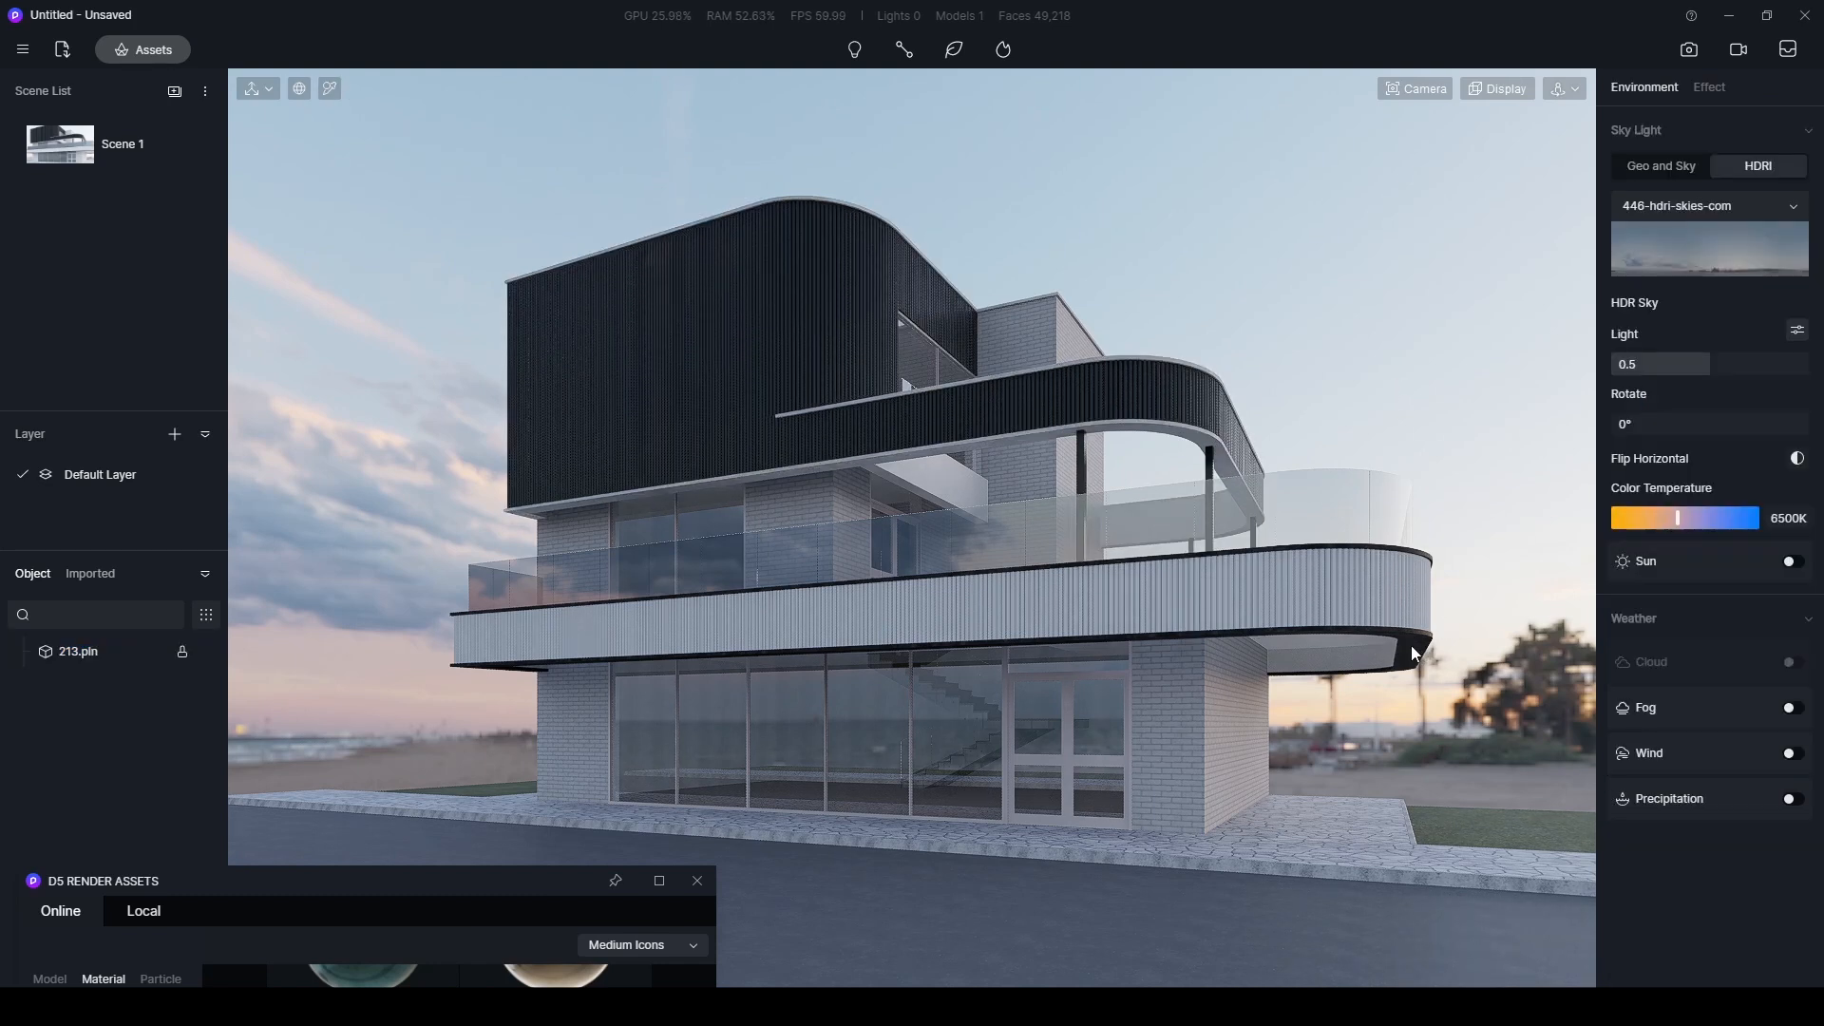
- Search the material library for marble, apply Roman Grey Marble to the balcony's lower edge, and darken its base colour
drag(406, 882, 576, 148)
click(342, 280)
click(306, 277)
text(marble)
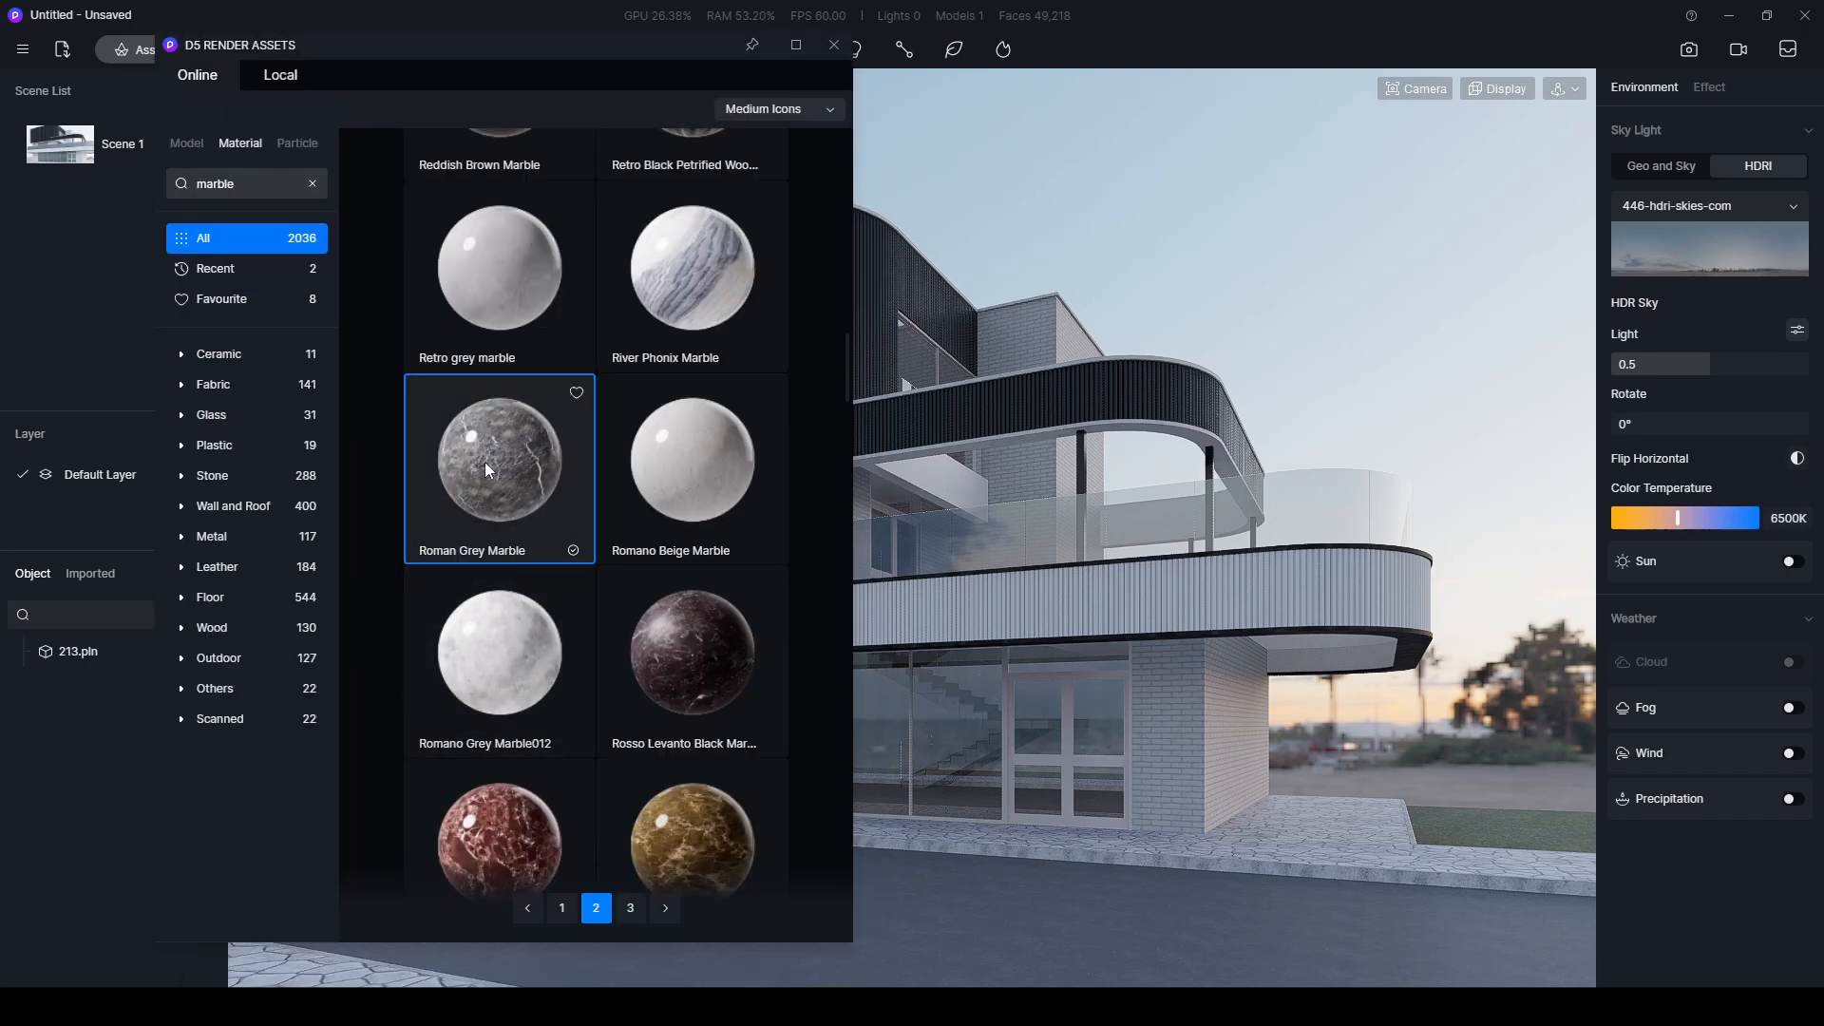
drag(480, 462, 1347, 630)
click(1627, 398)
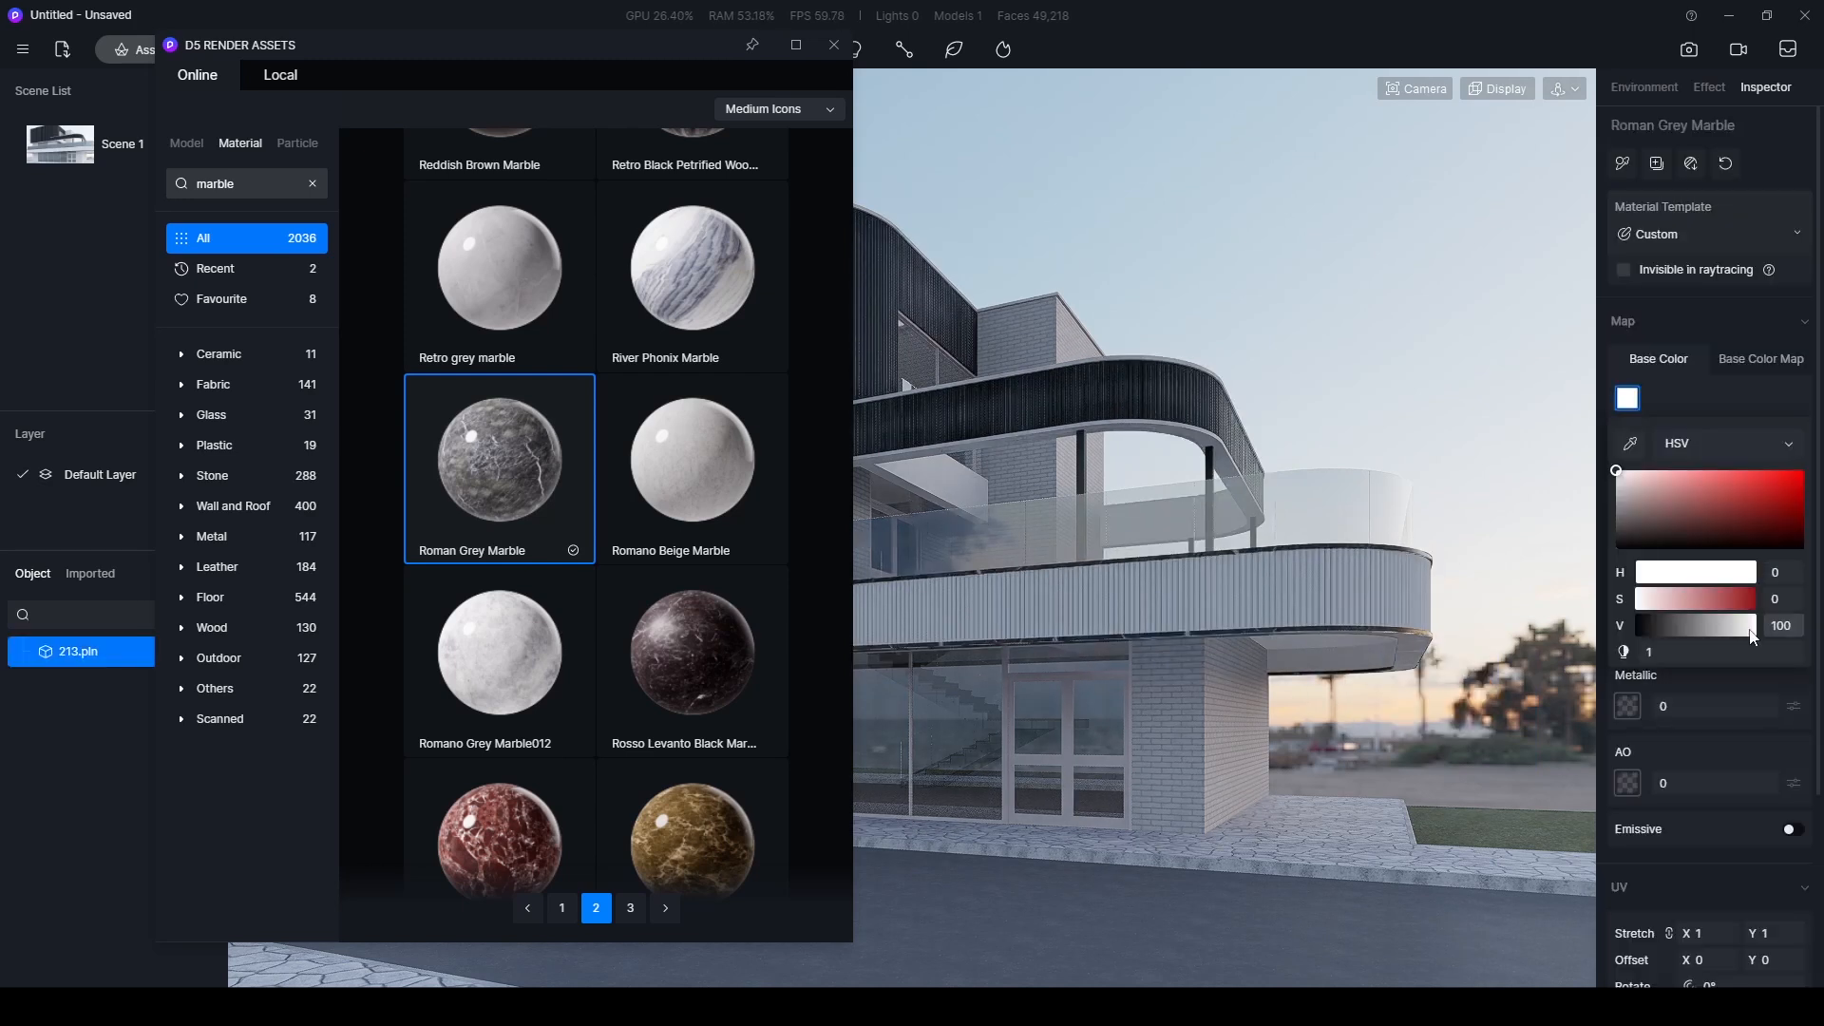
drag(1752, 627, 1719, 625)
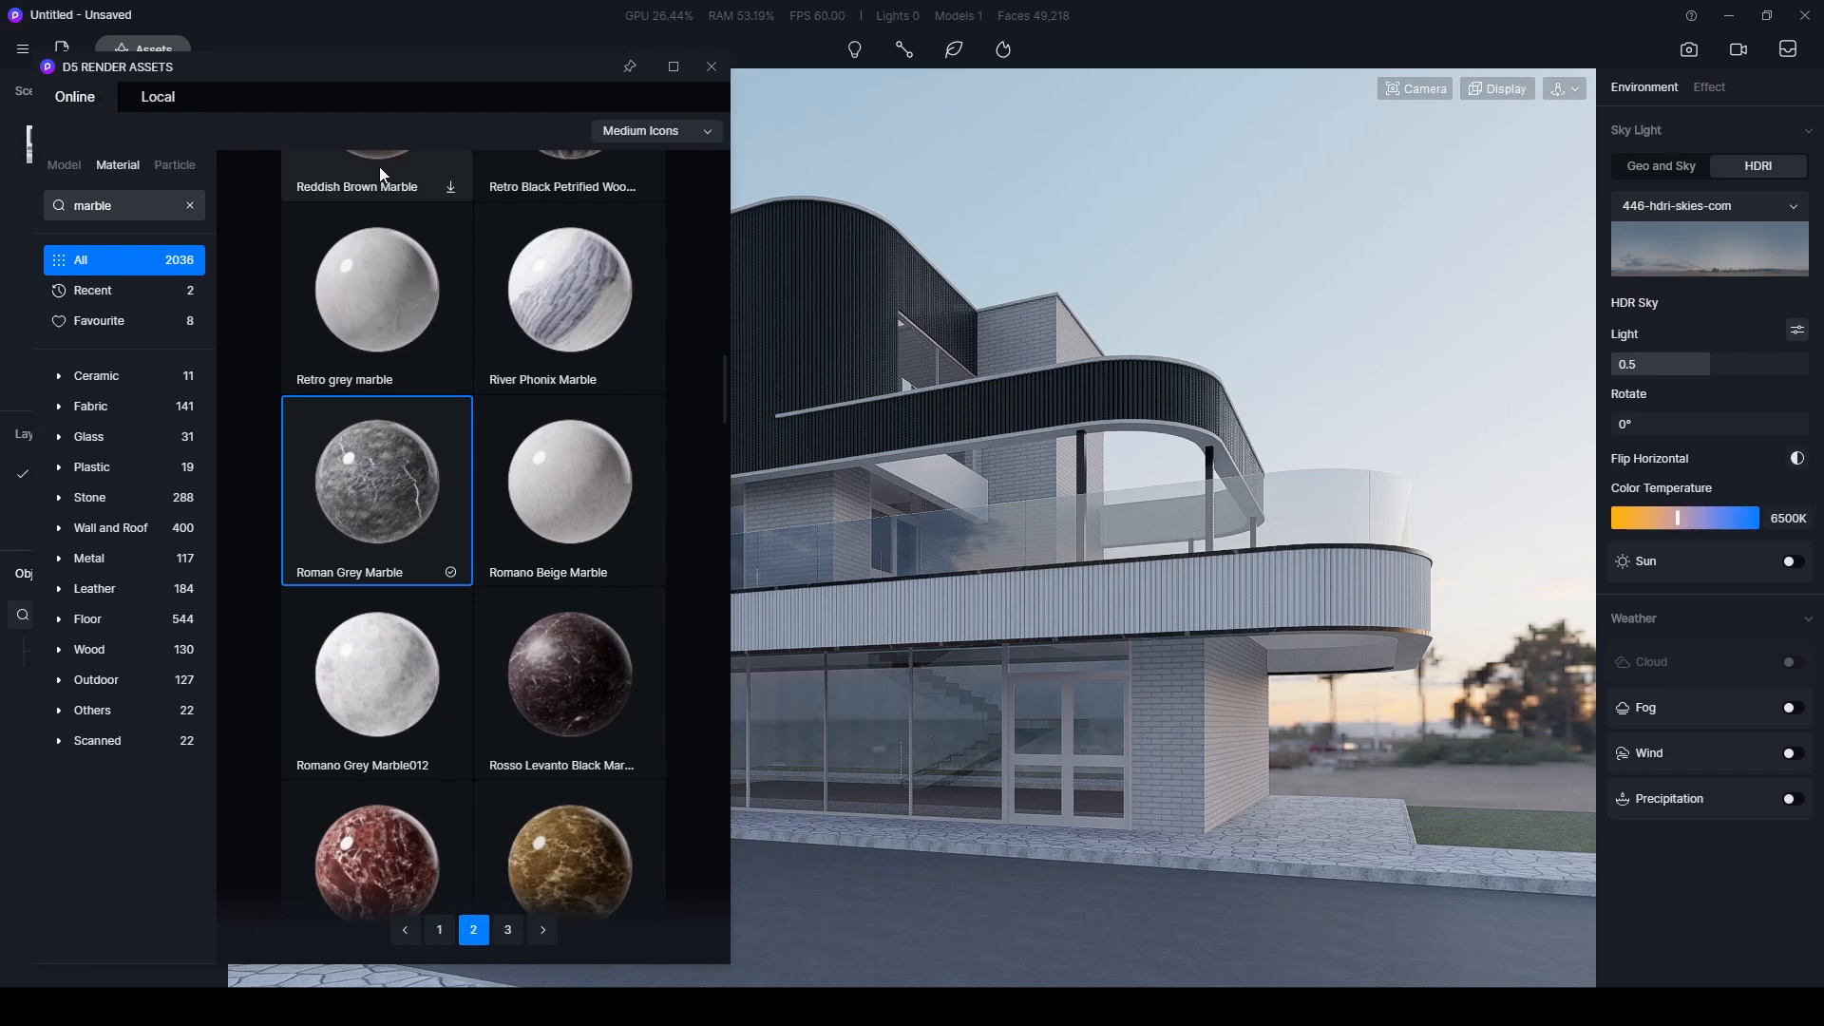
- Search the materials for "alu" and apply Aluminum Alloy to the ground-floor door and window frames
drag(386, 68, 446, 128)
double_click(206, 262)
text(alu)
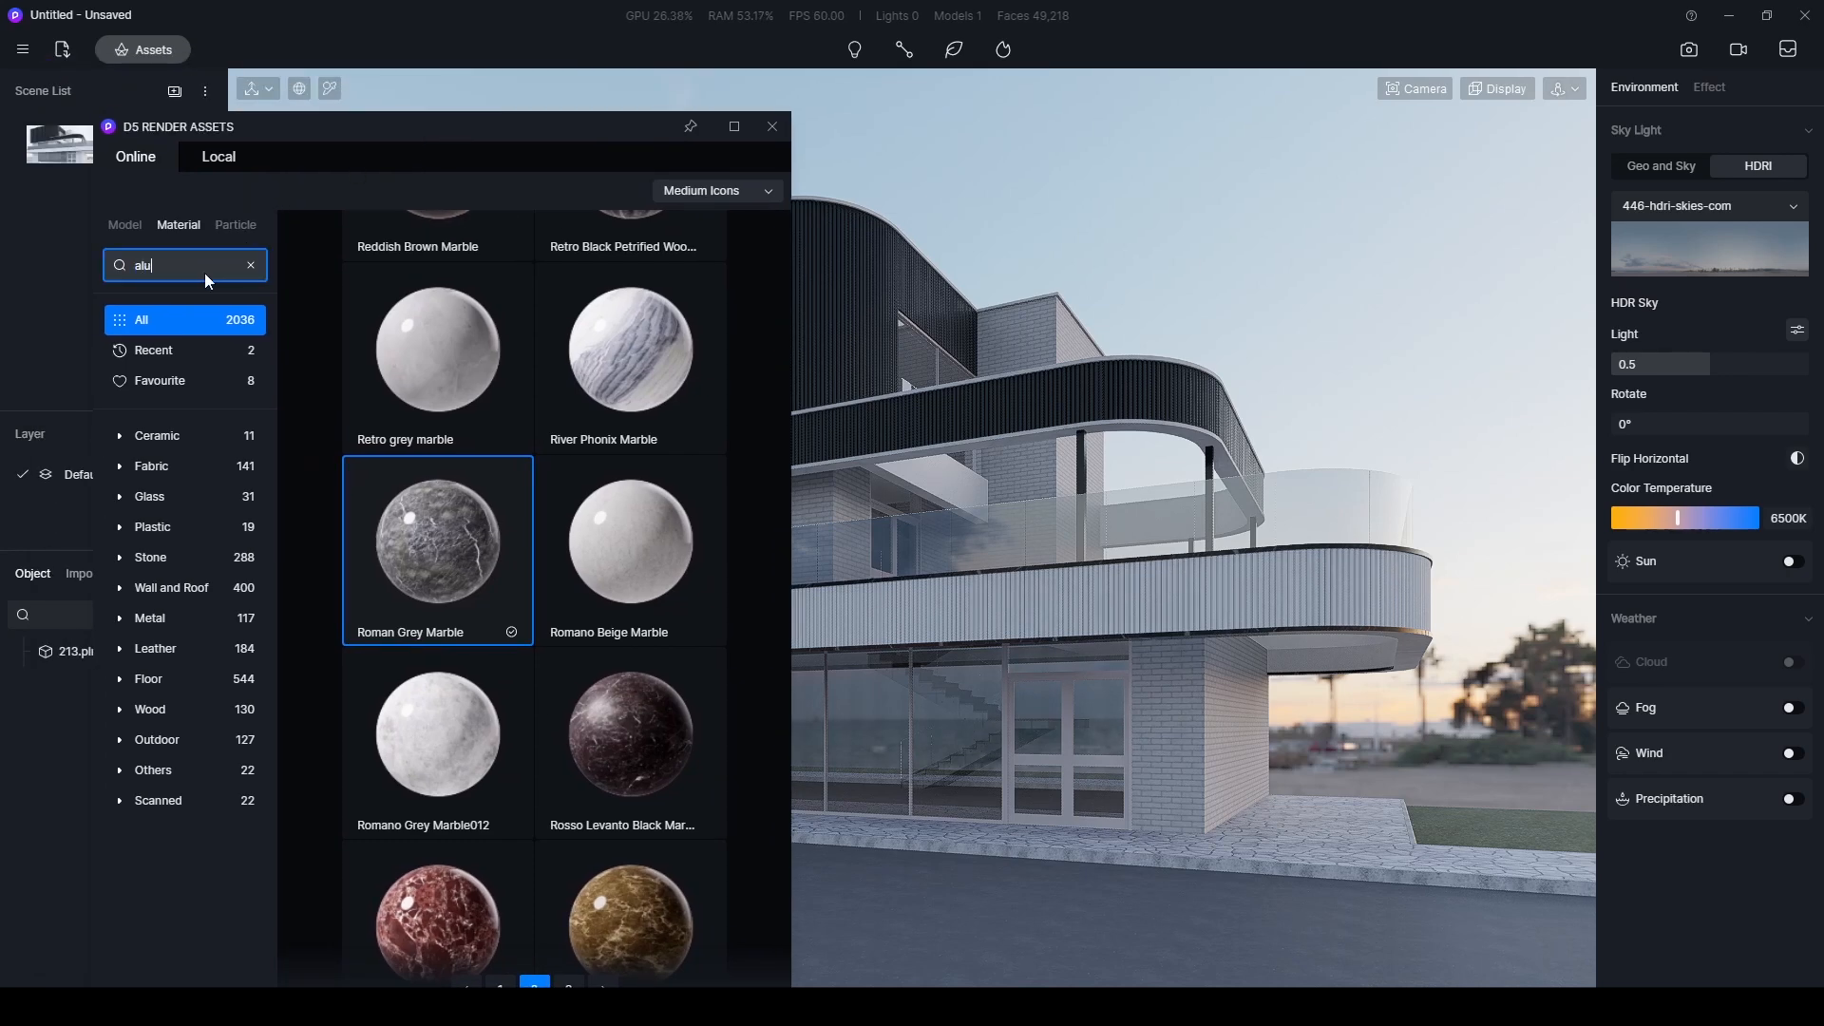
key(Return)
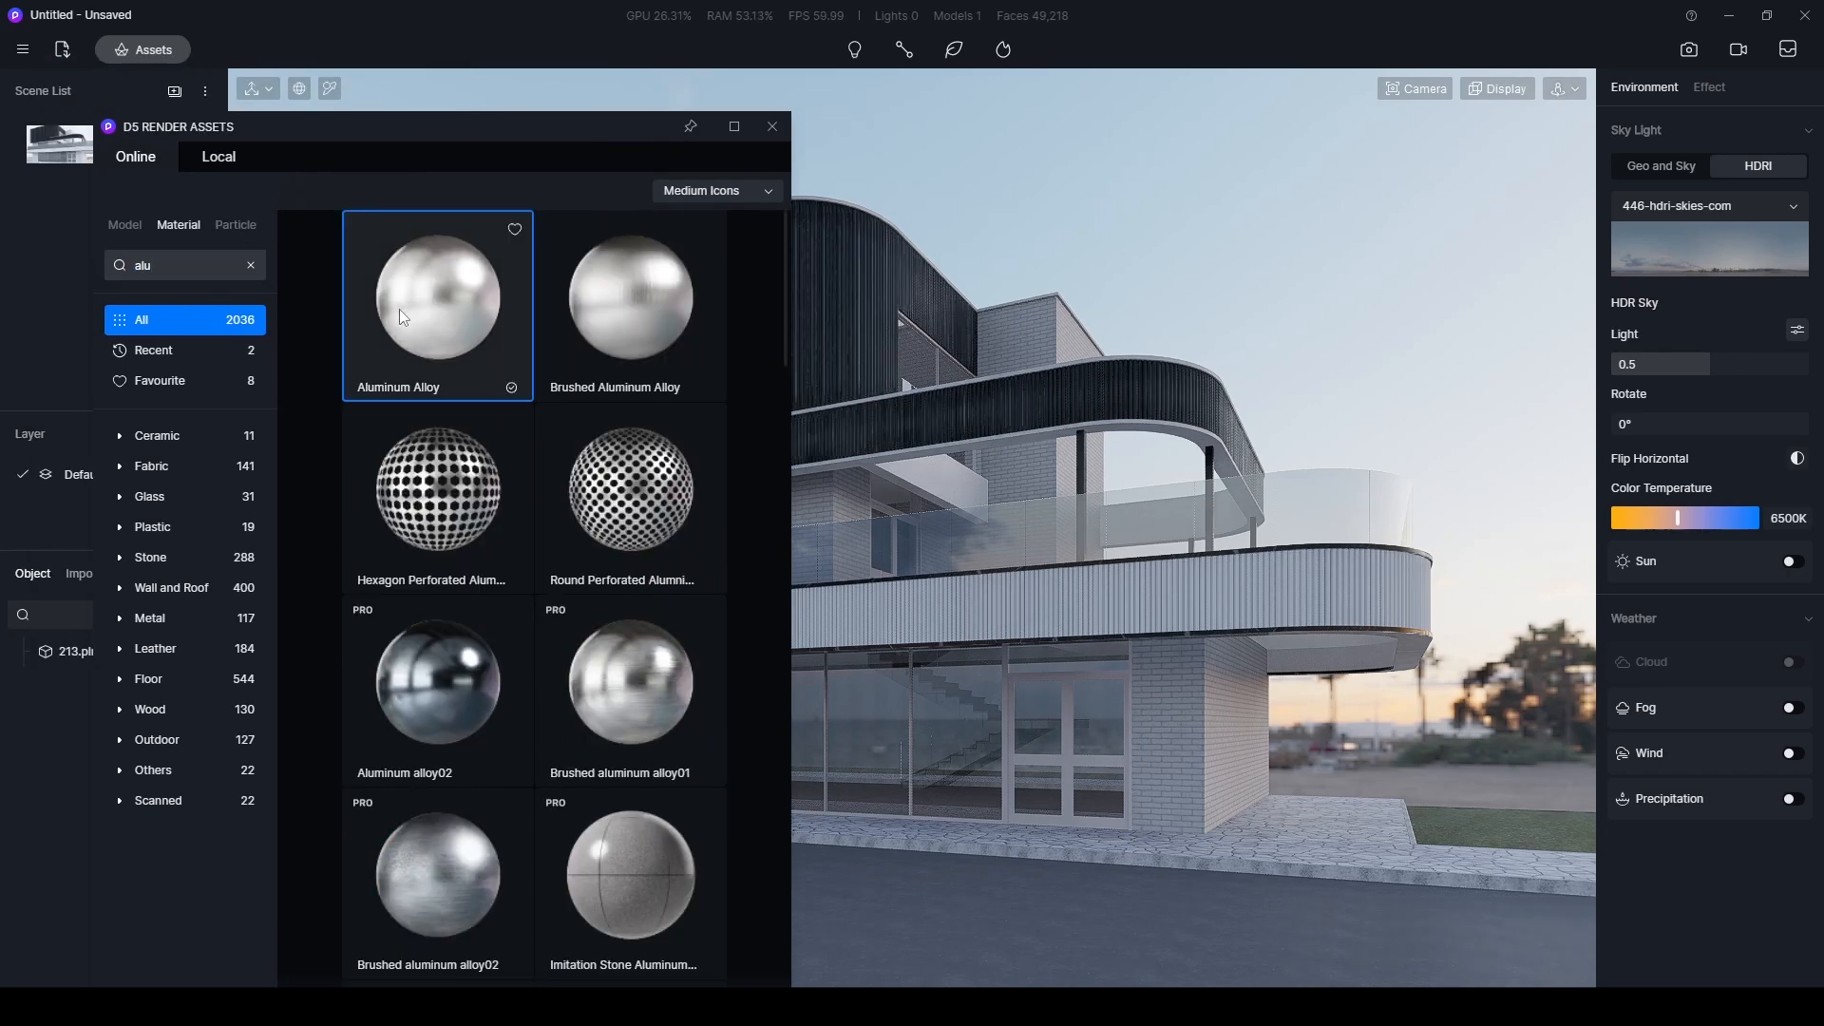
drag(423, 399, 1071, 761)
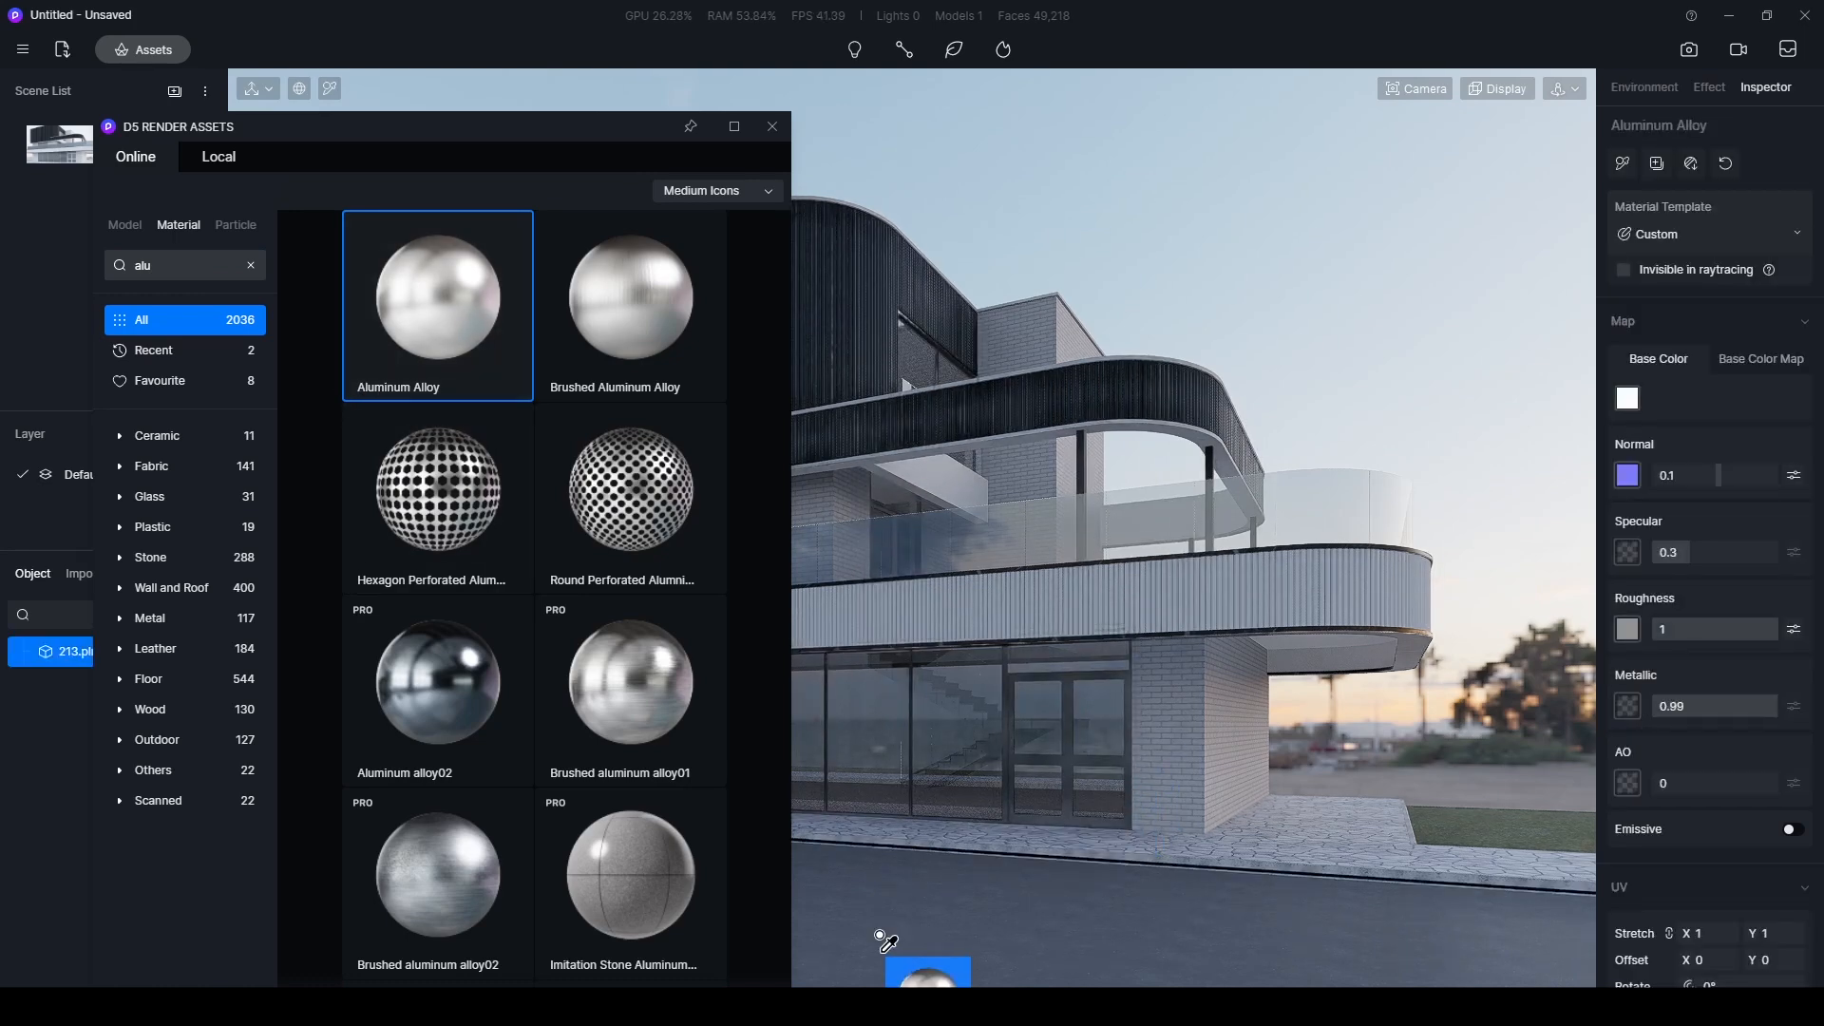
key(Escape)
drag(540, 121, 511, 1016)
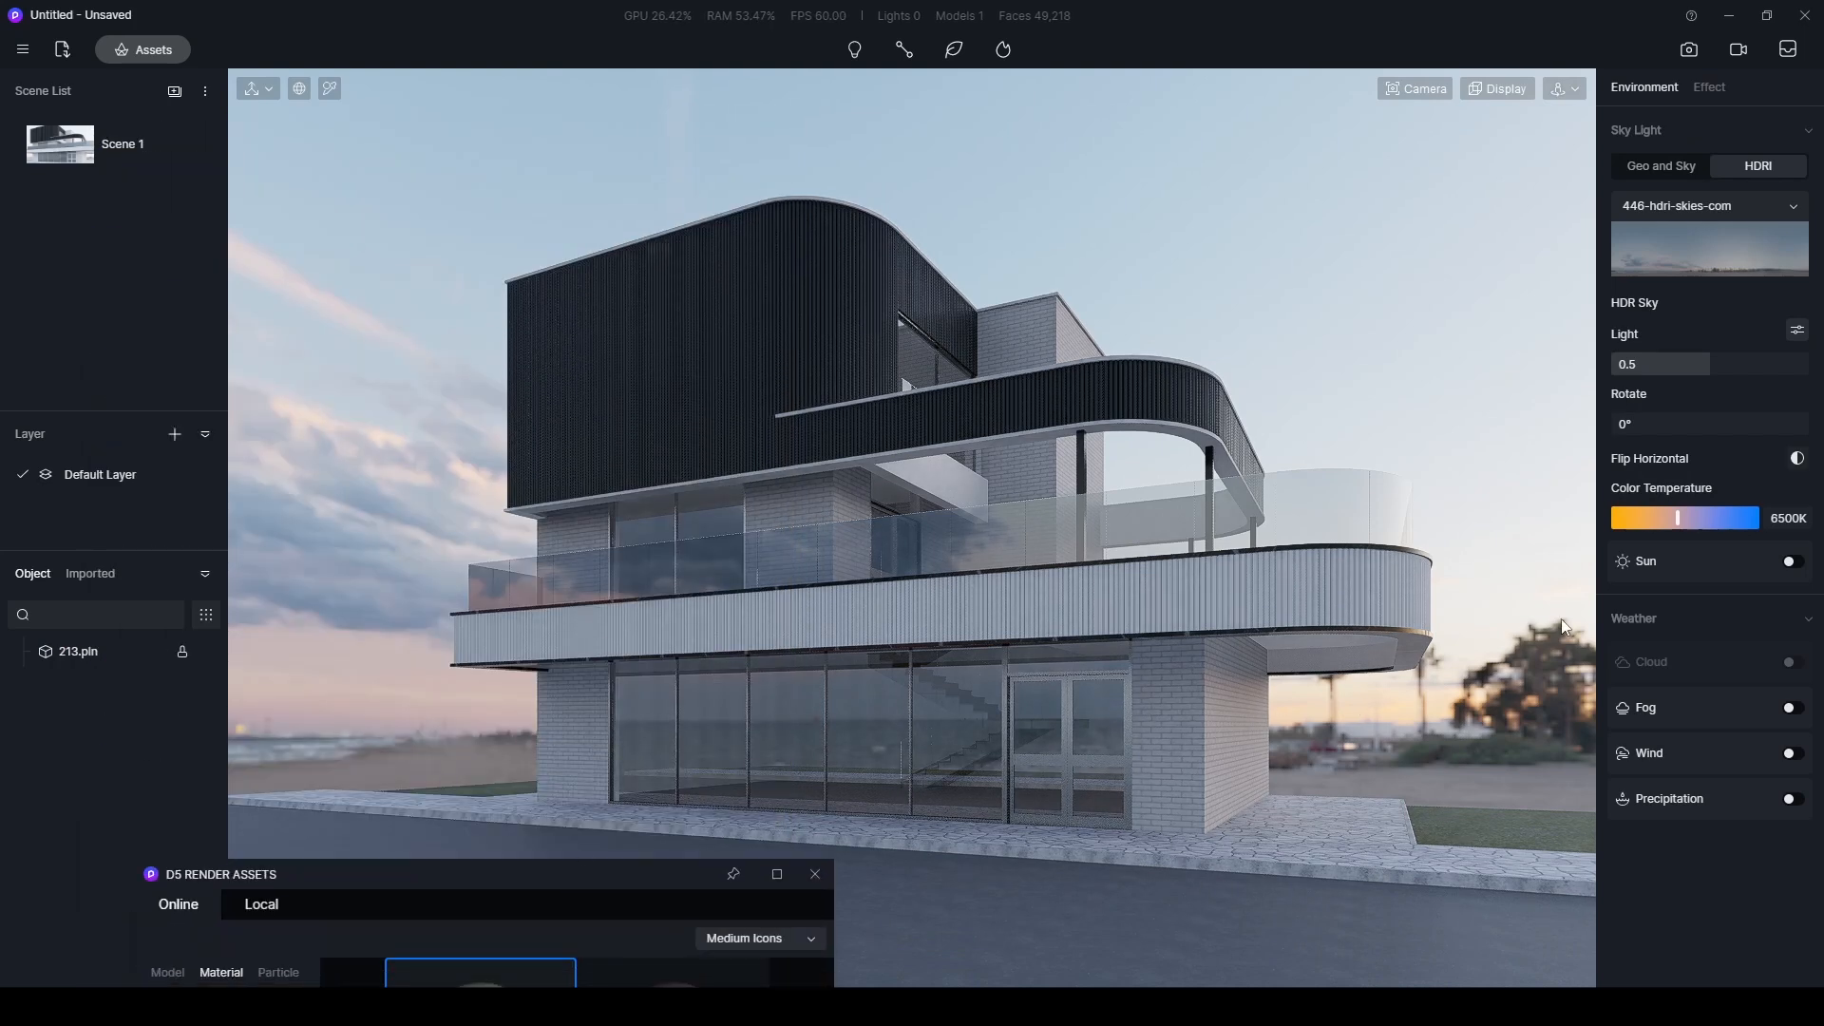
- Search the material library for "brick" and apply the white Brickwork Chemfered material to the building's brick walls
drag(639, 870, 634, 836)
drag(634, 836, 620, 106)
double_click(225, 252)
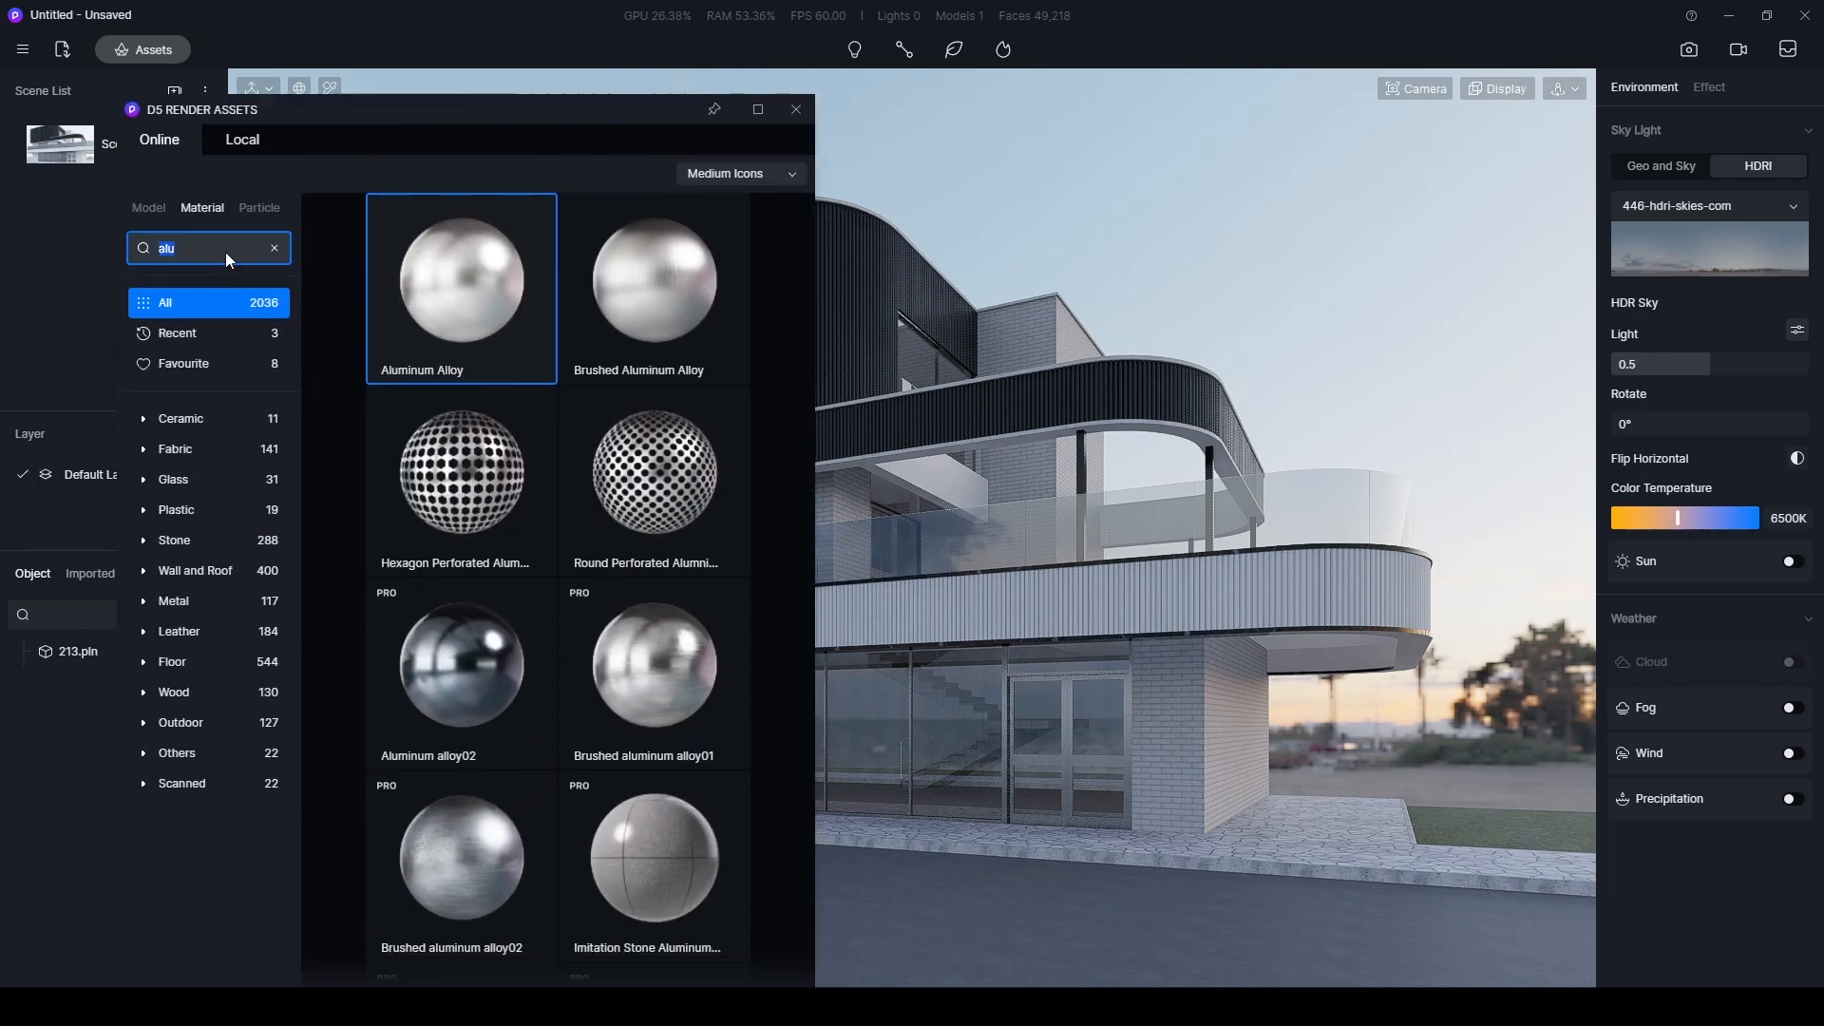
text(brick)
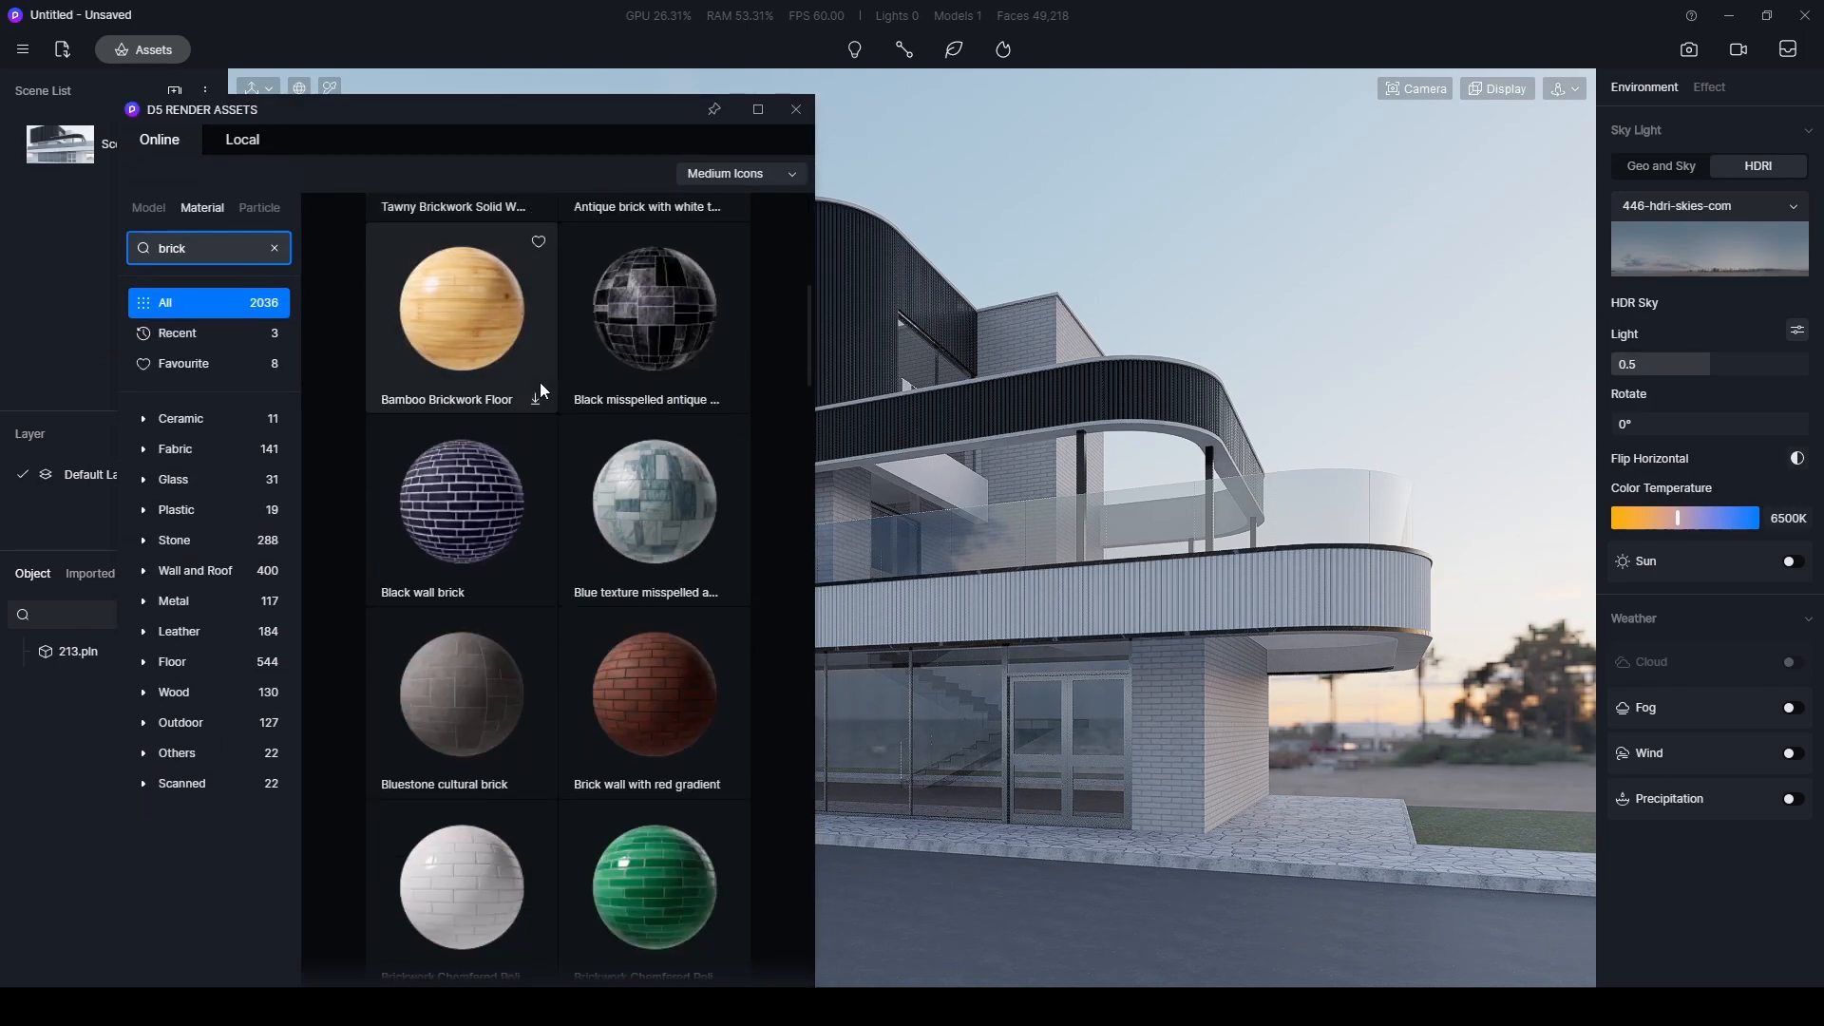
scroll(540, 382, down, 3)
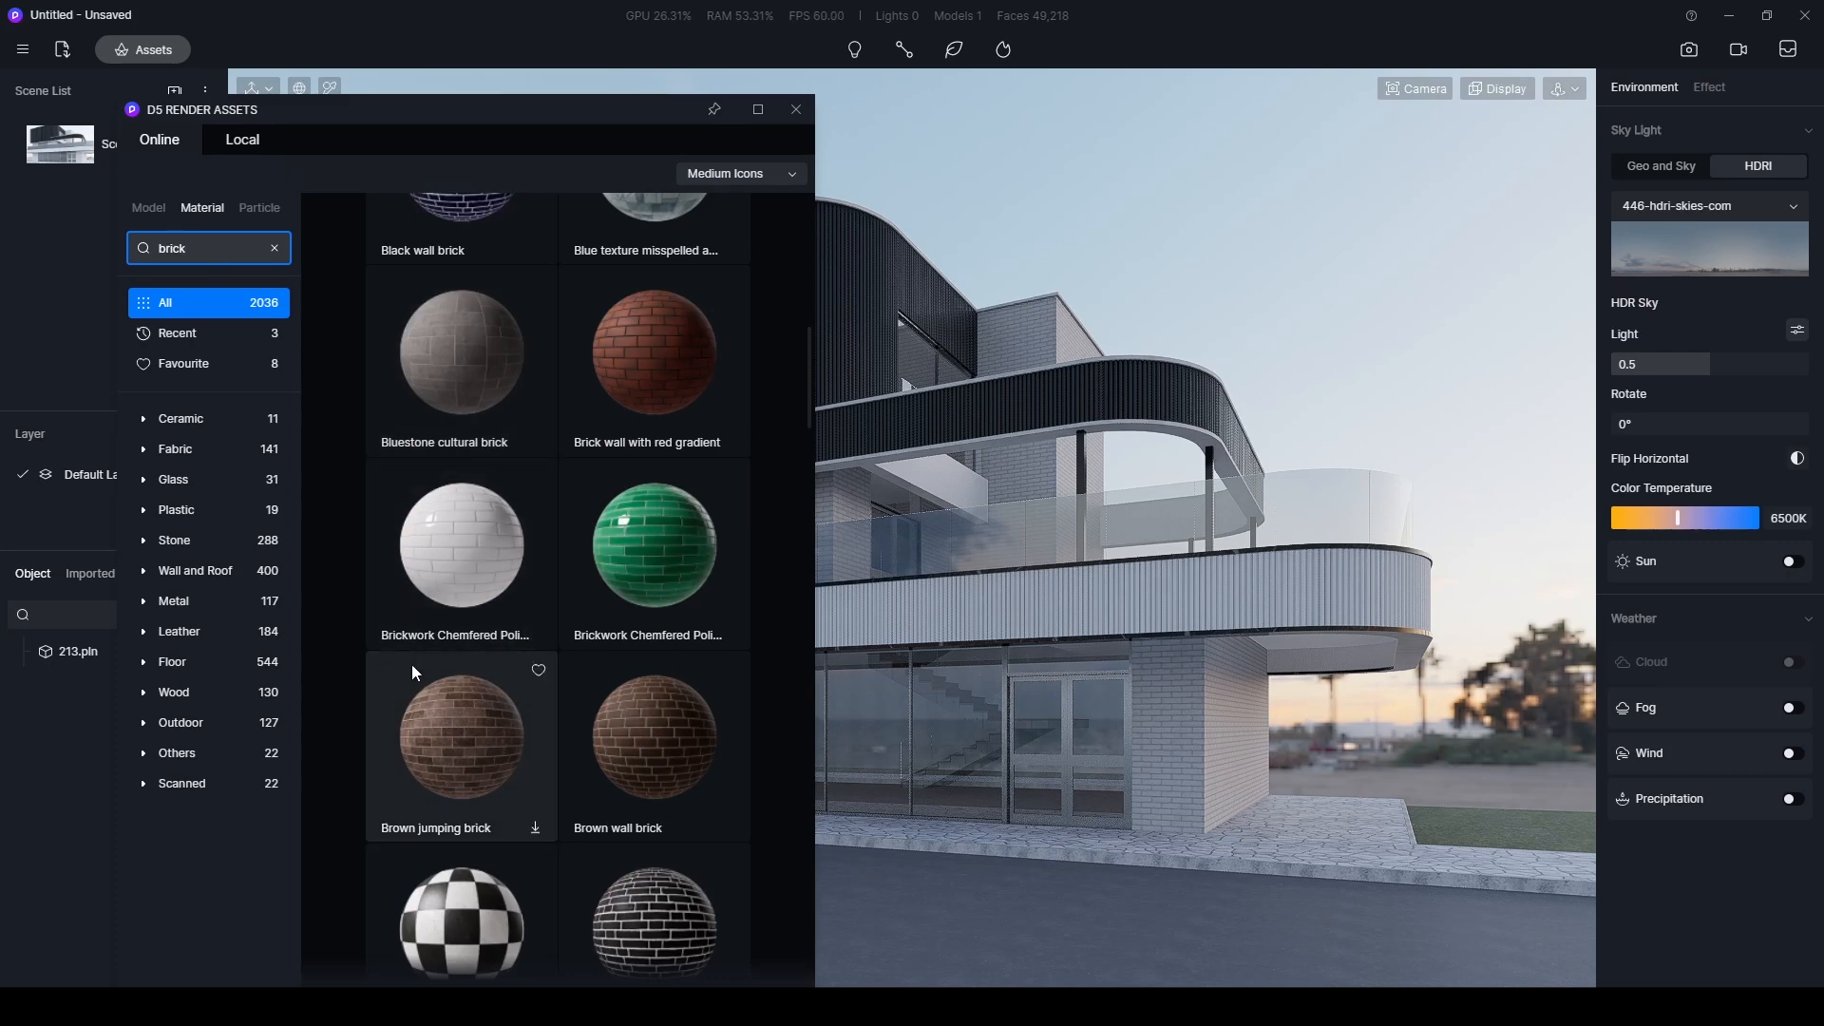
click(440, 560)
drag(440, 555, 1224, 753)
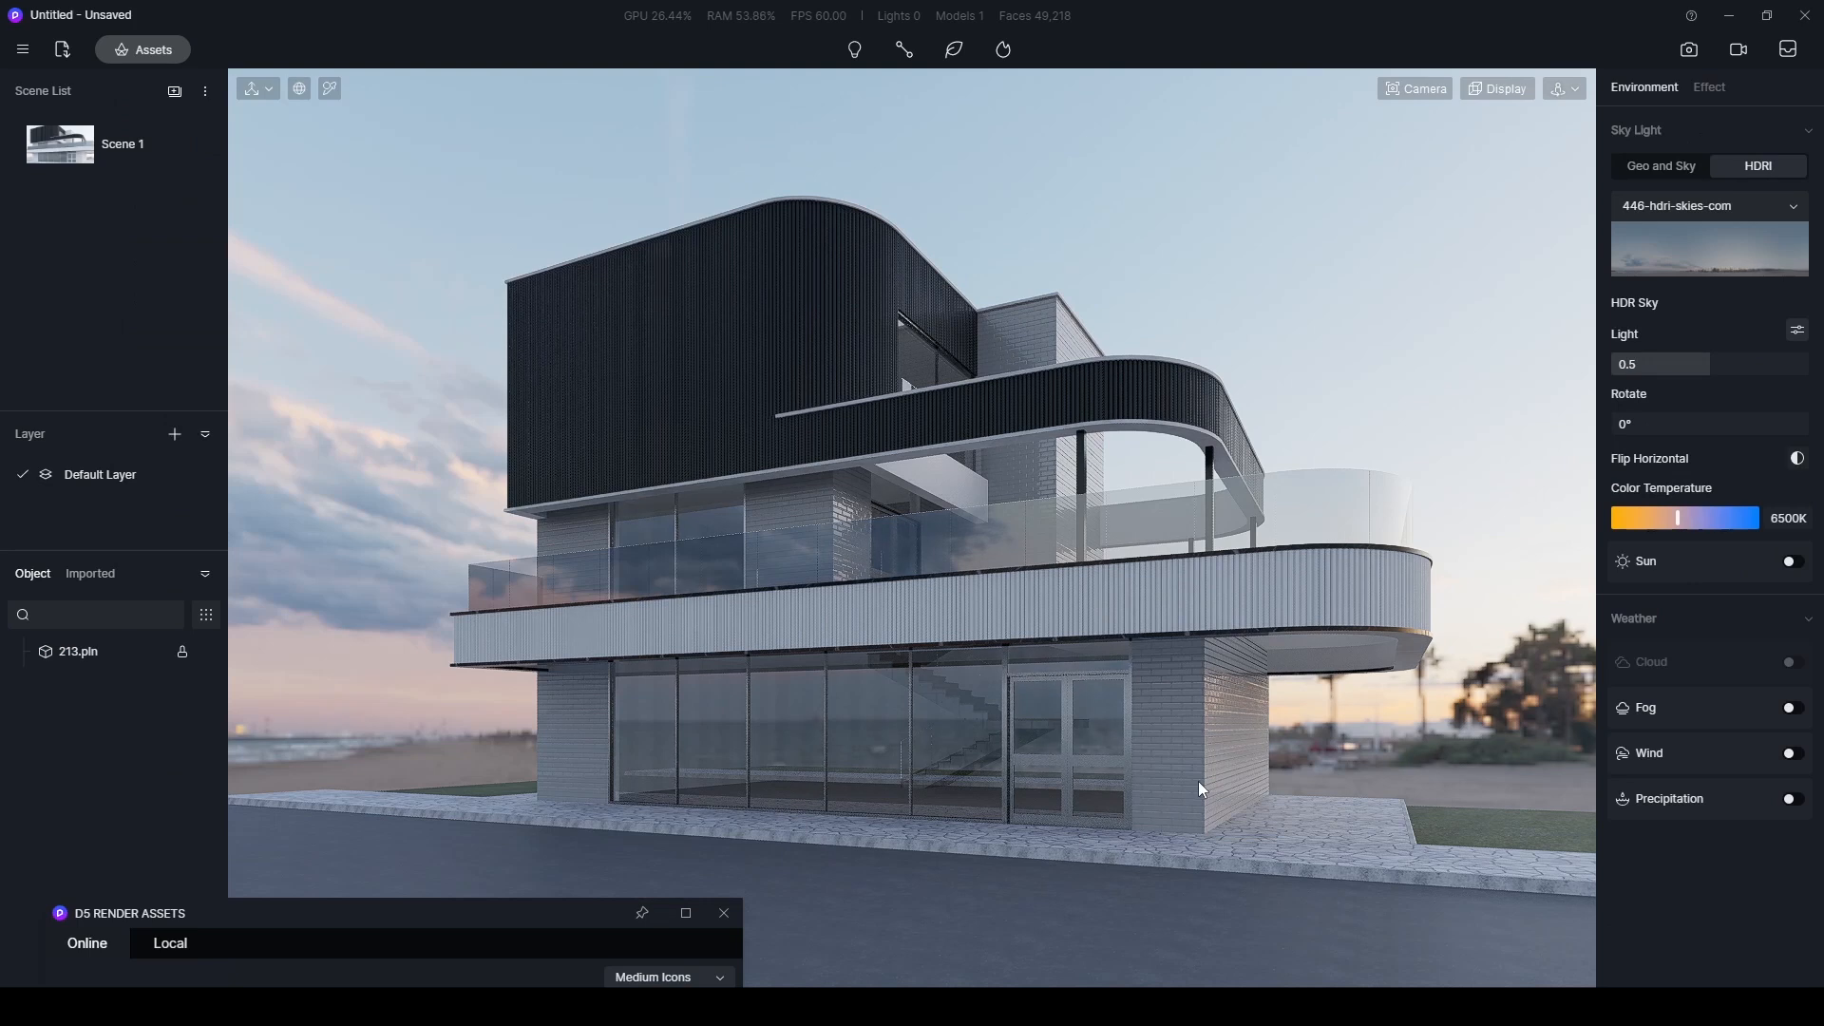
- Set the brick wall material's UV stretch to 0.8 in X and Y
click(1199, 781)
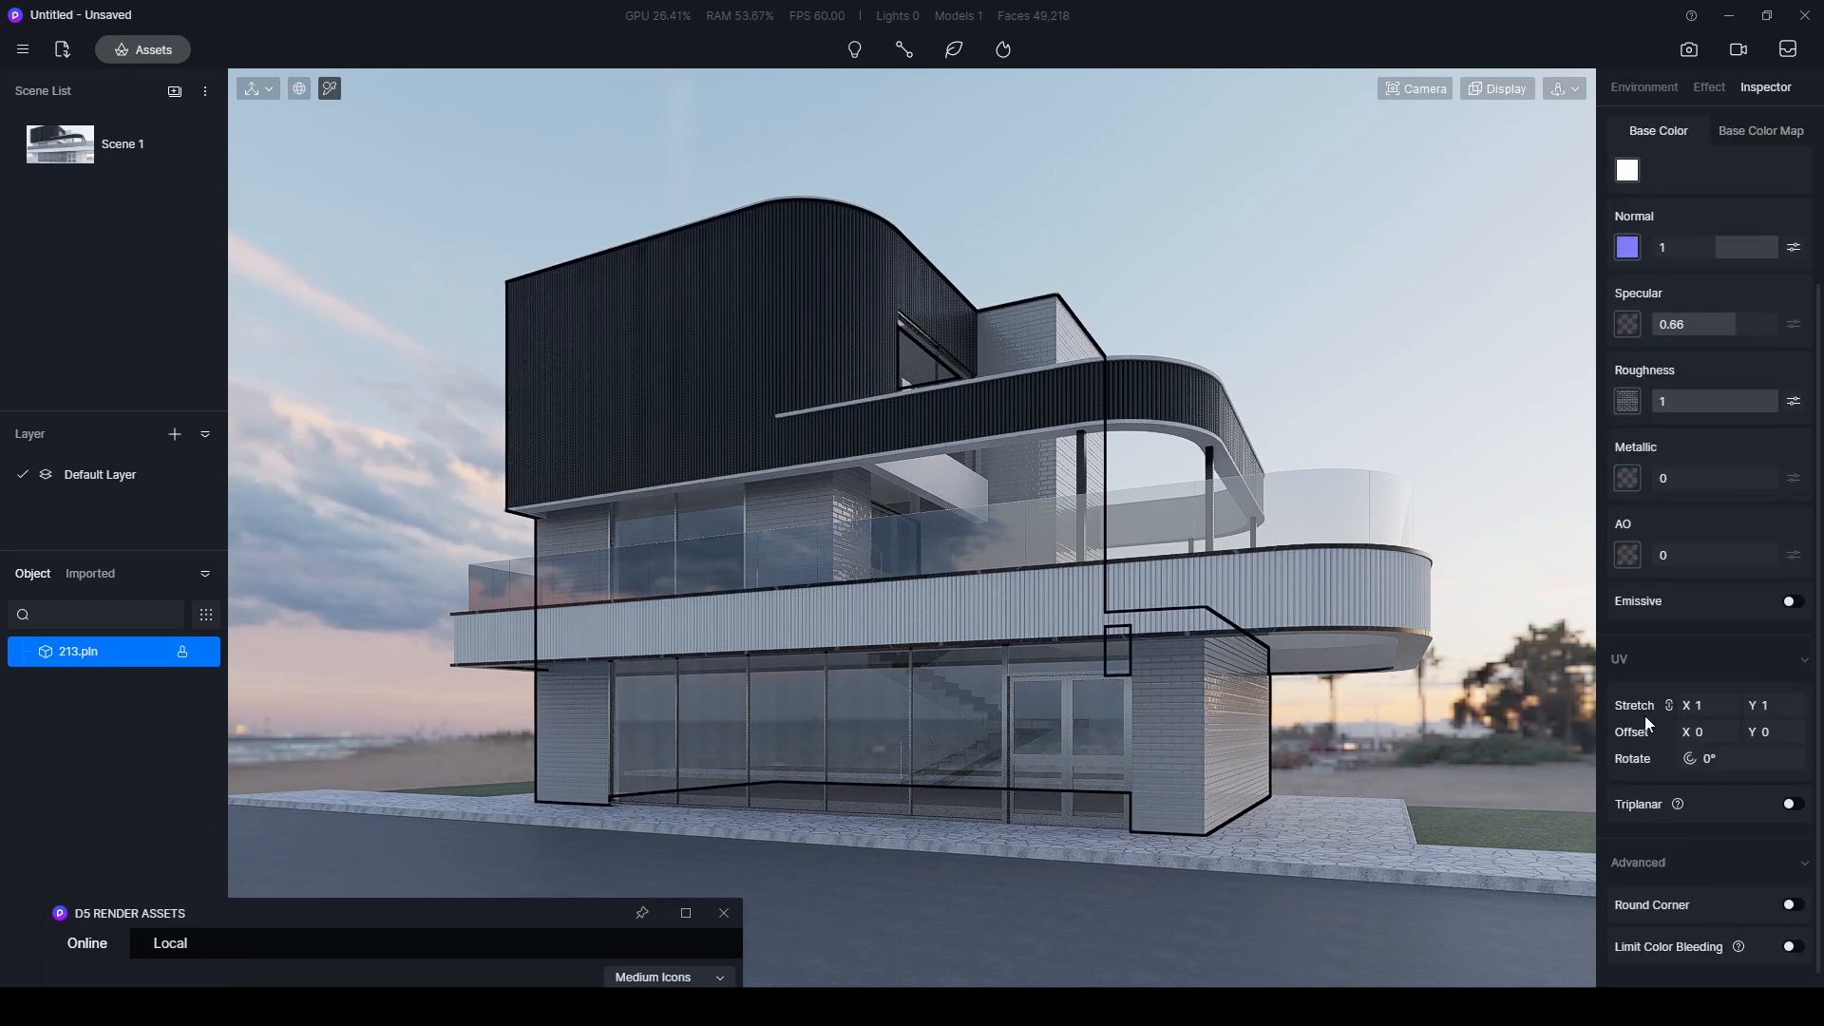
drag(1733, 705, 1687, 710)
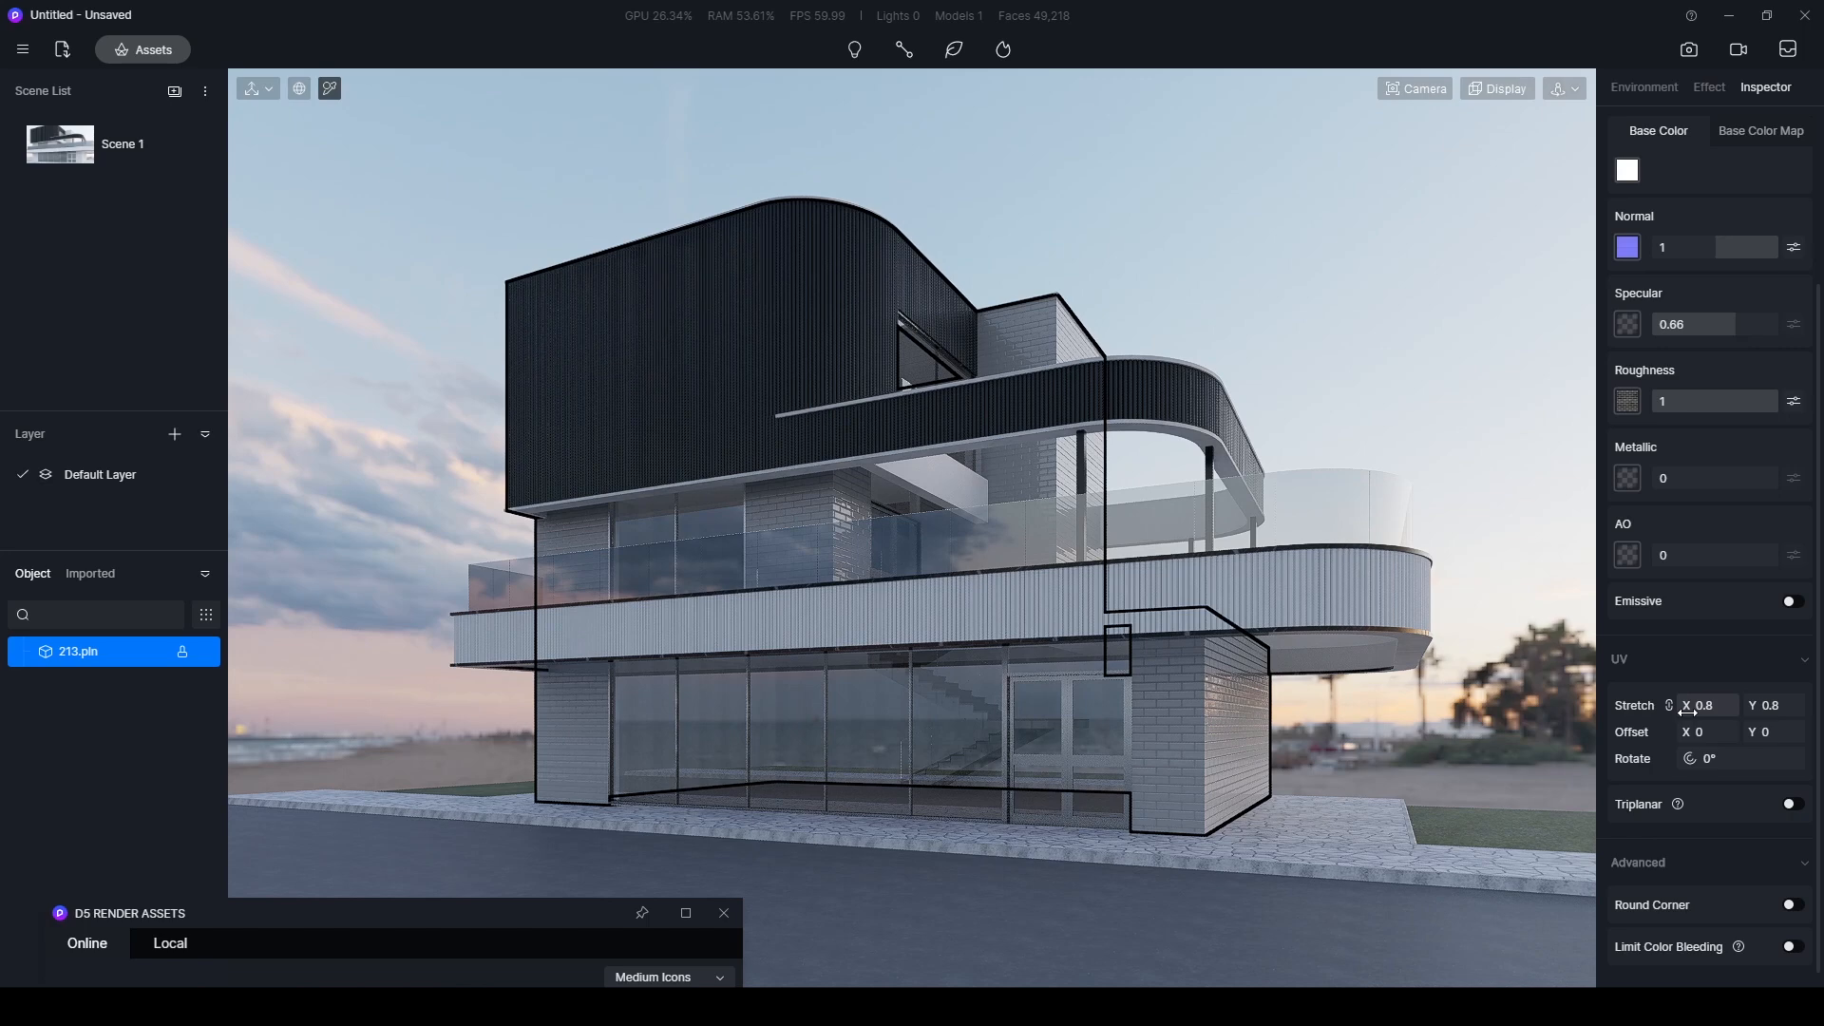
click(1491, 494)
- Search the material library for "road" and apply the favourited Road Surface material to the street
drag(501, 926, 532, 133)
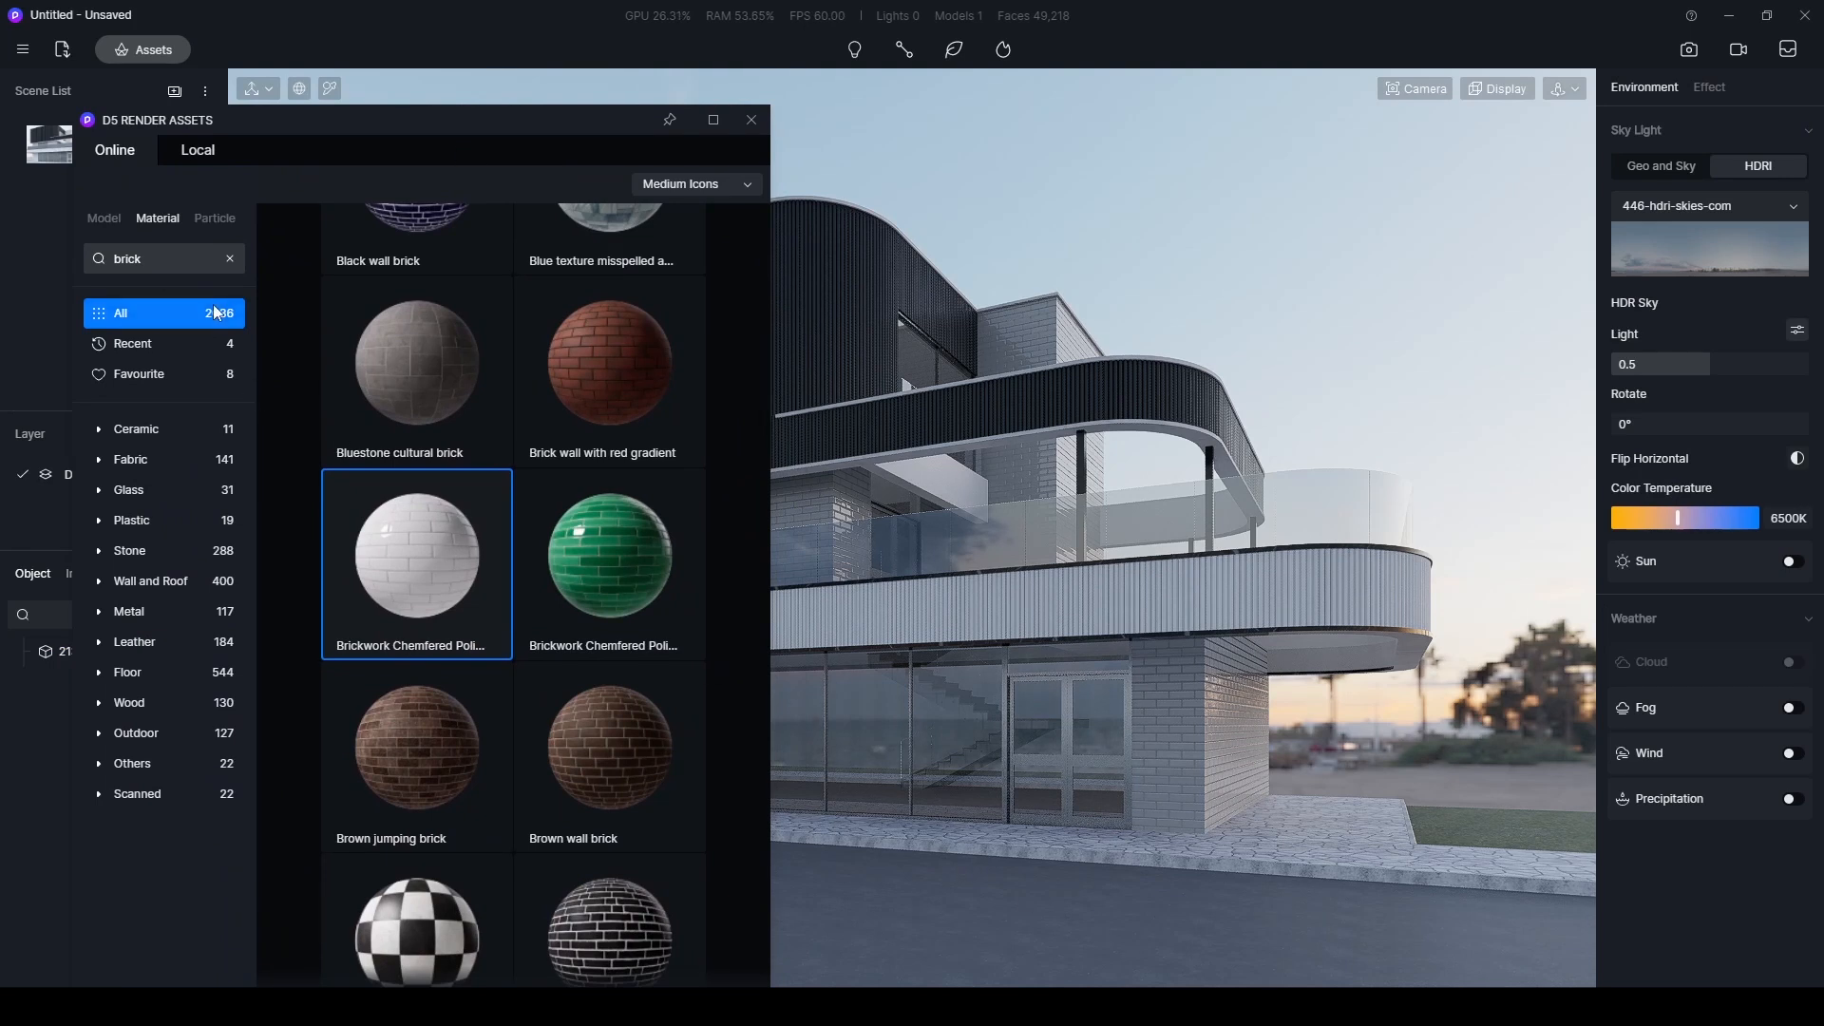
click(229, 259)
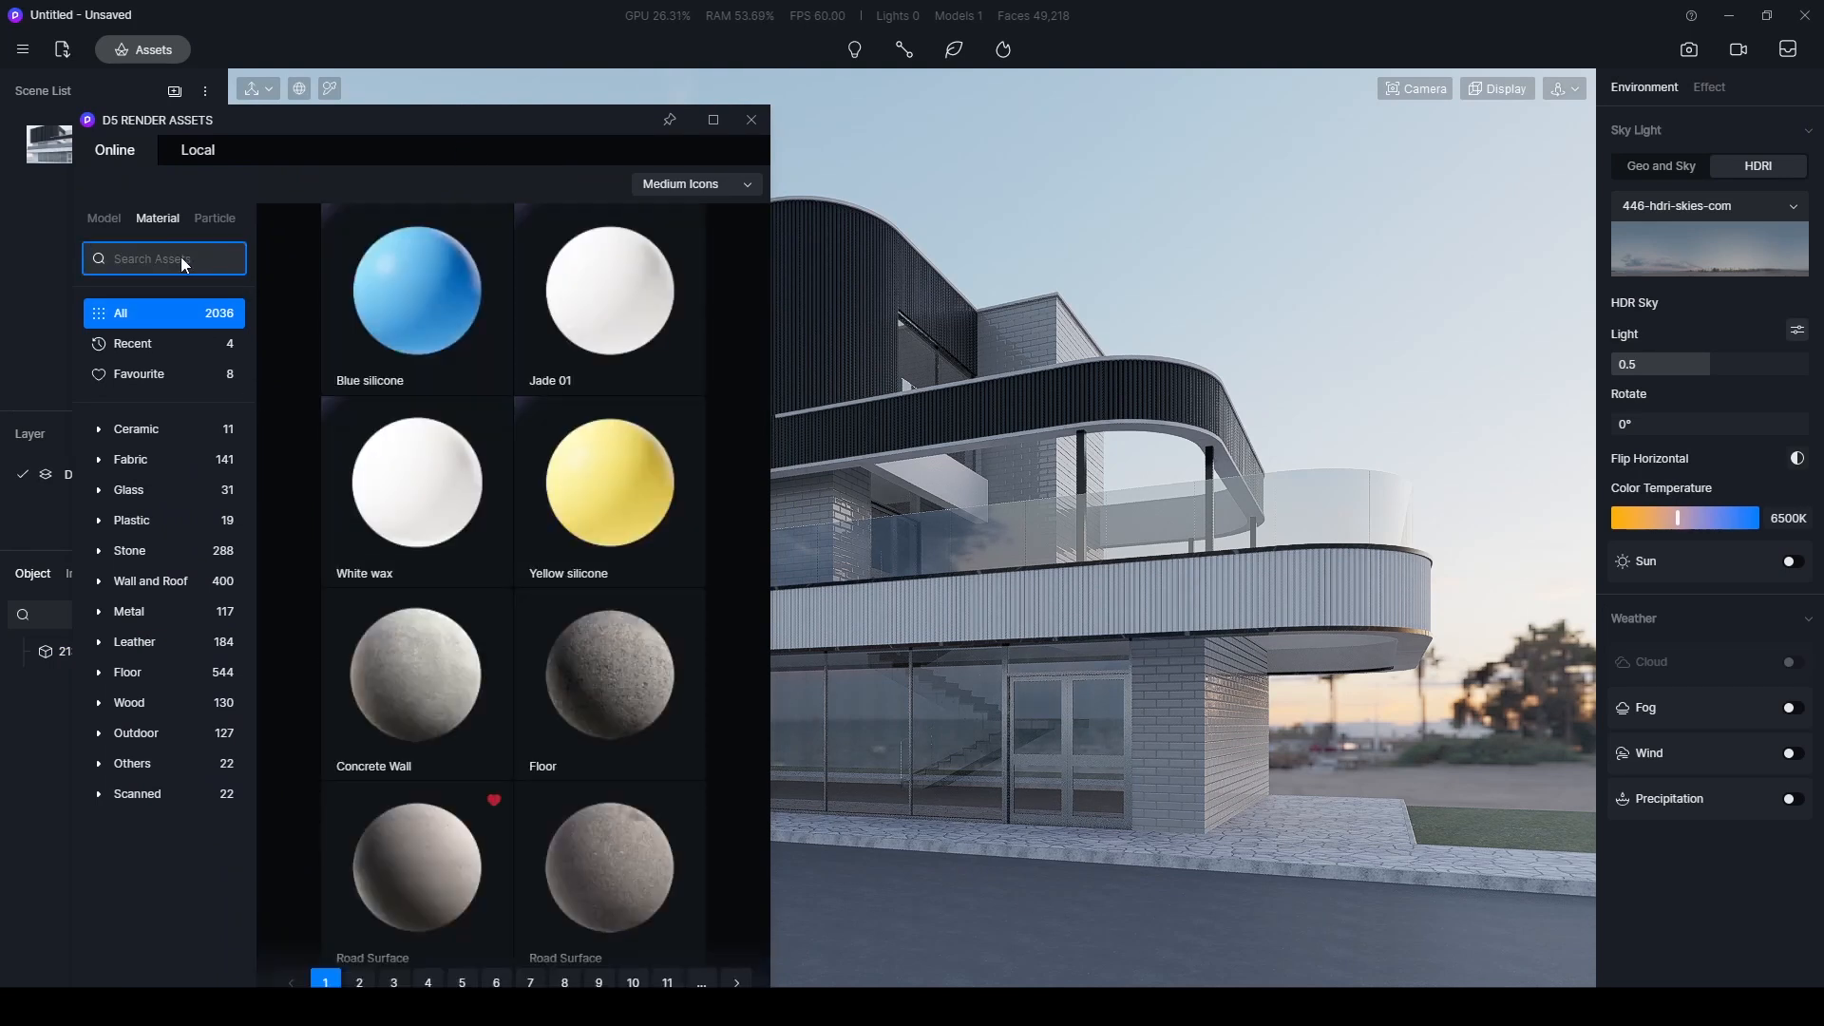
text(road)
drag(351, 126, 282, 80)
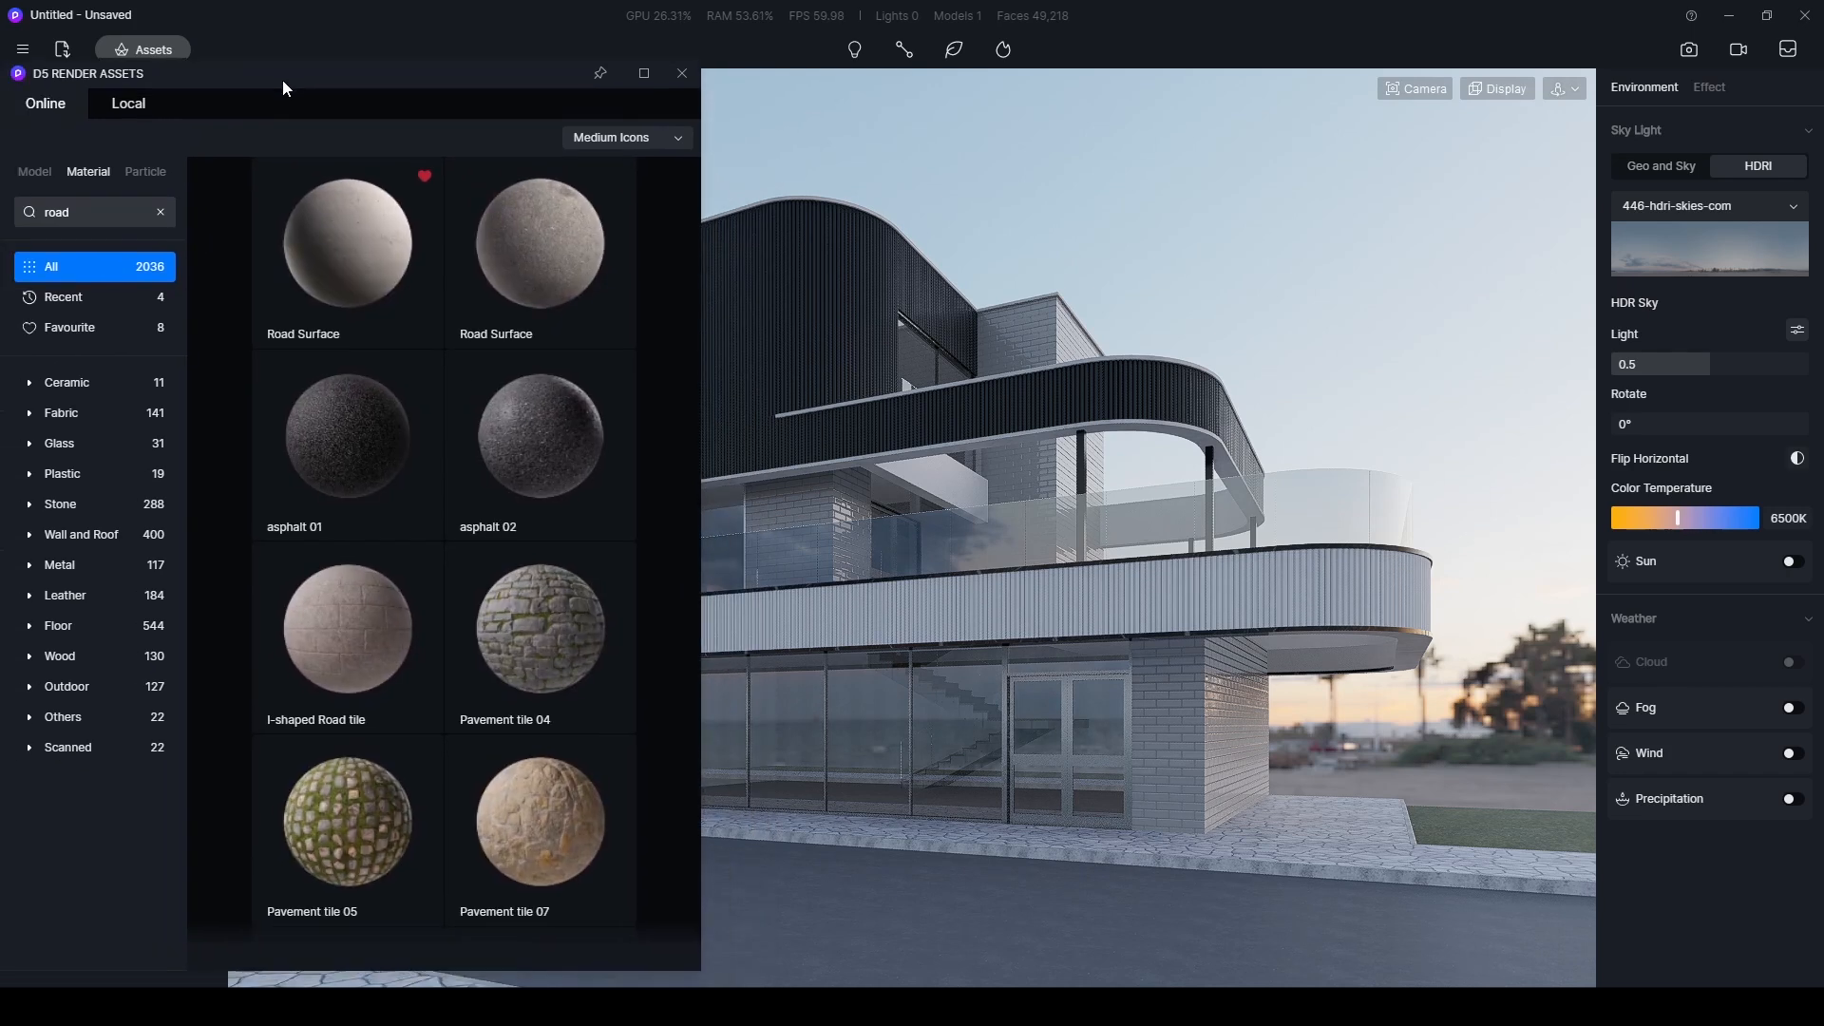
click(345, 273)
drag(265, 283, 978, 828)
drag(498, 82, 451, 1002)
- Switch the street's Road Surface material to the Custom template and enable triplanar mapping
click(950, 903)
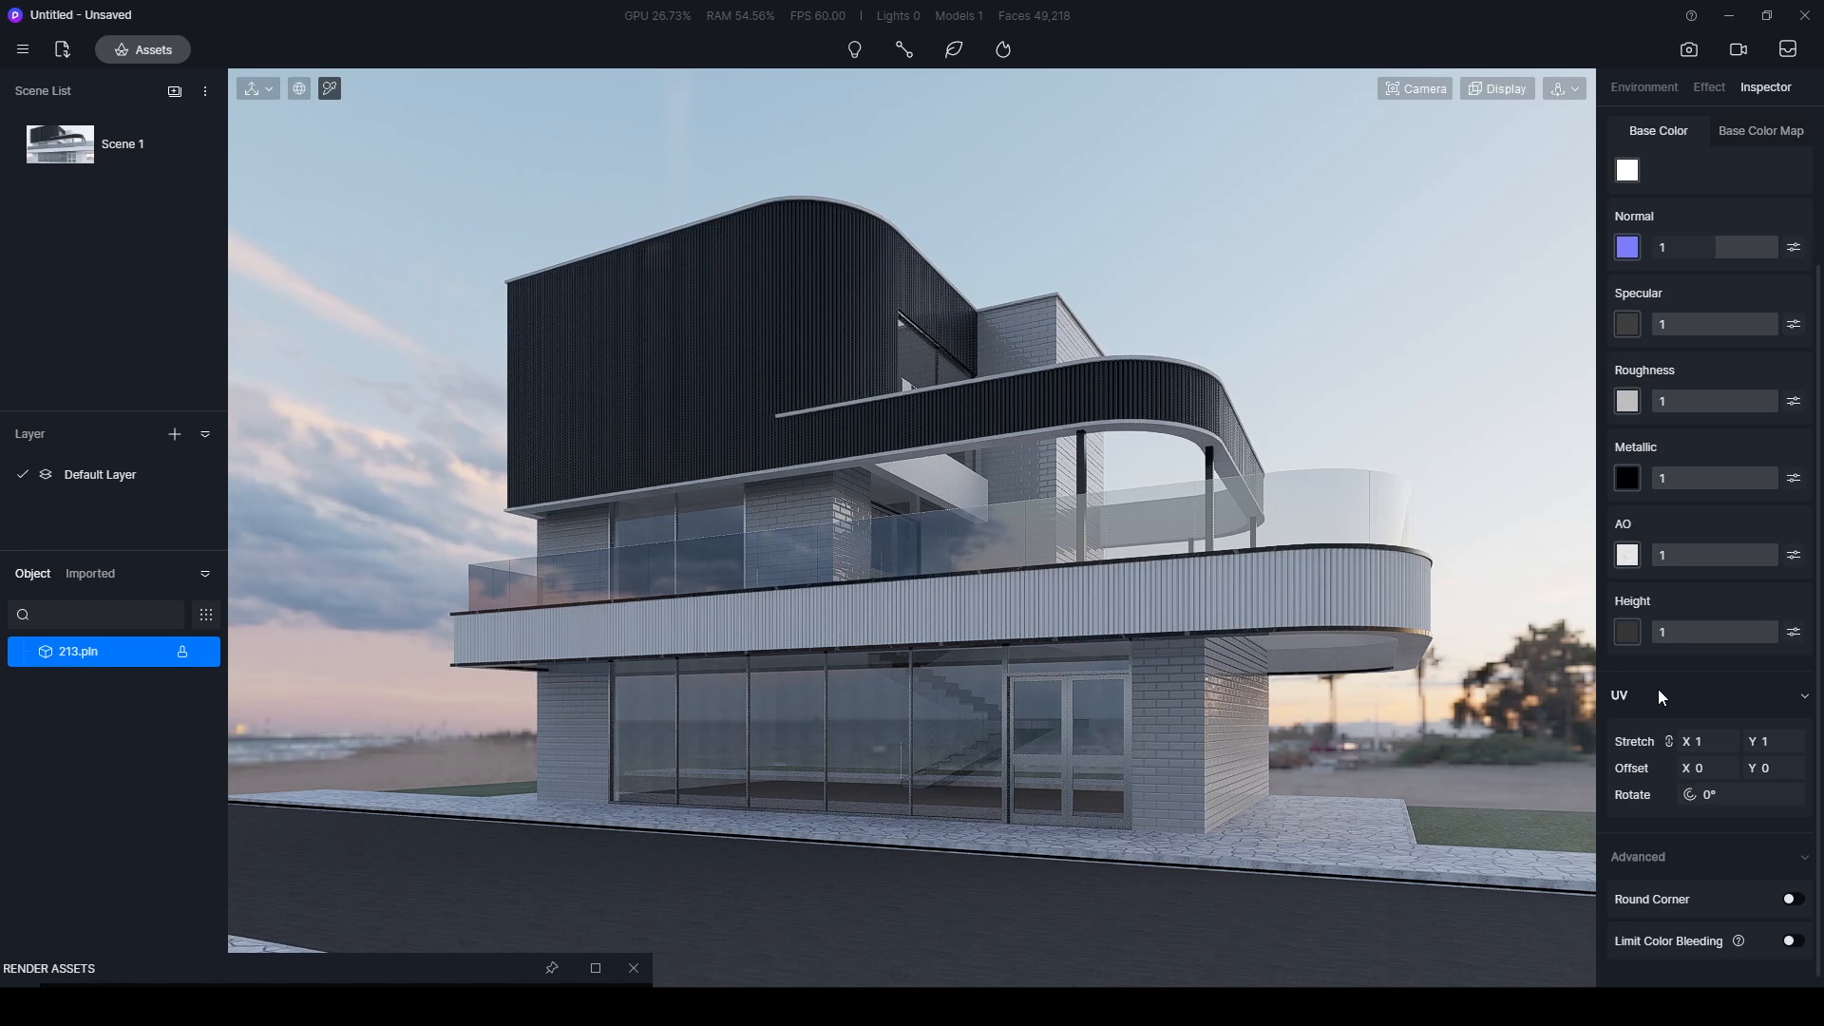
scroll(1626, 294, up, 3)
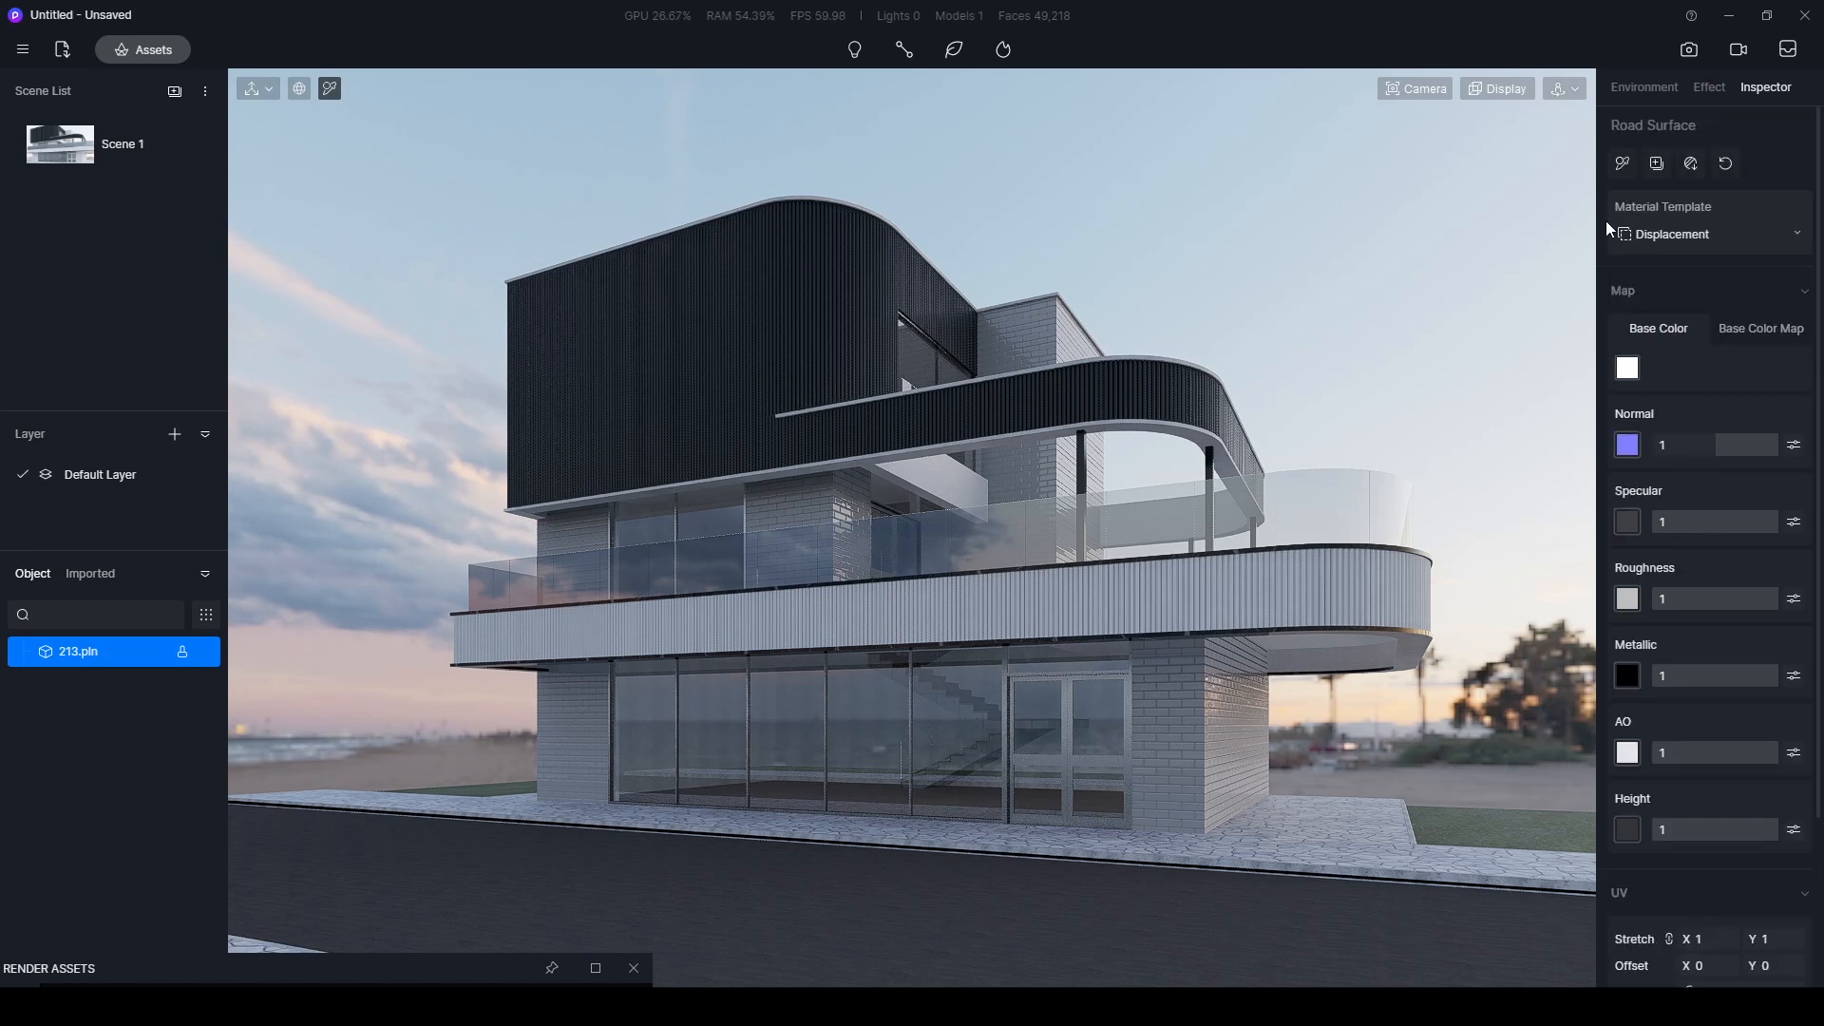
click(1653, 238)
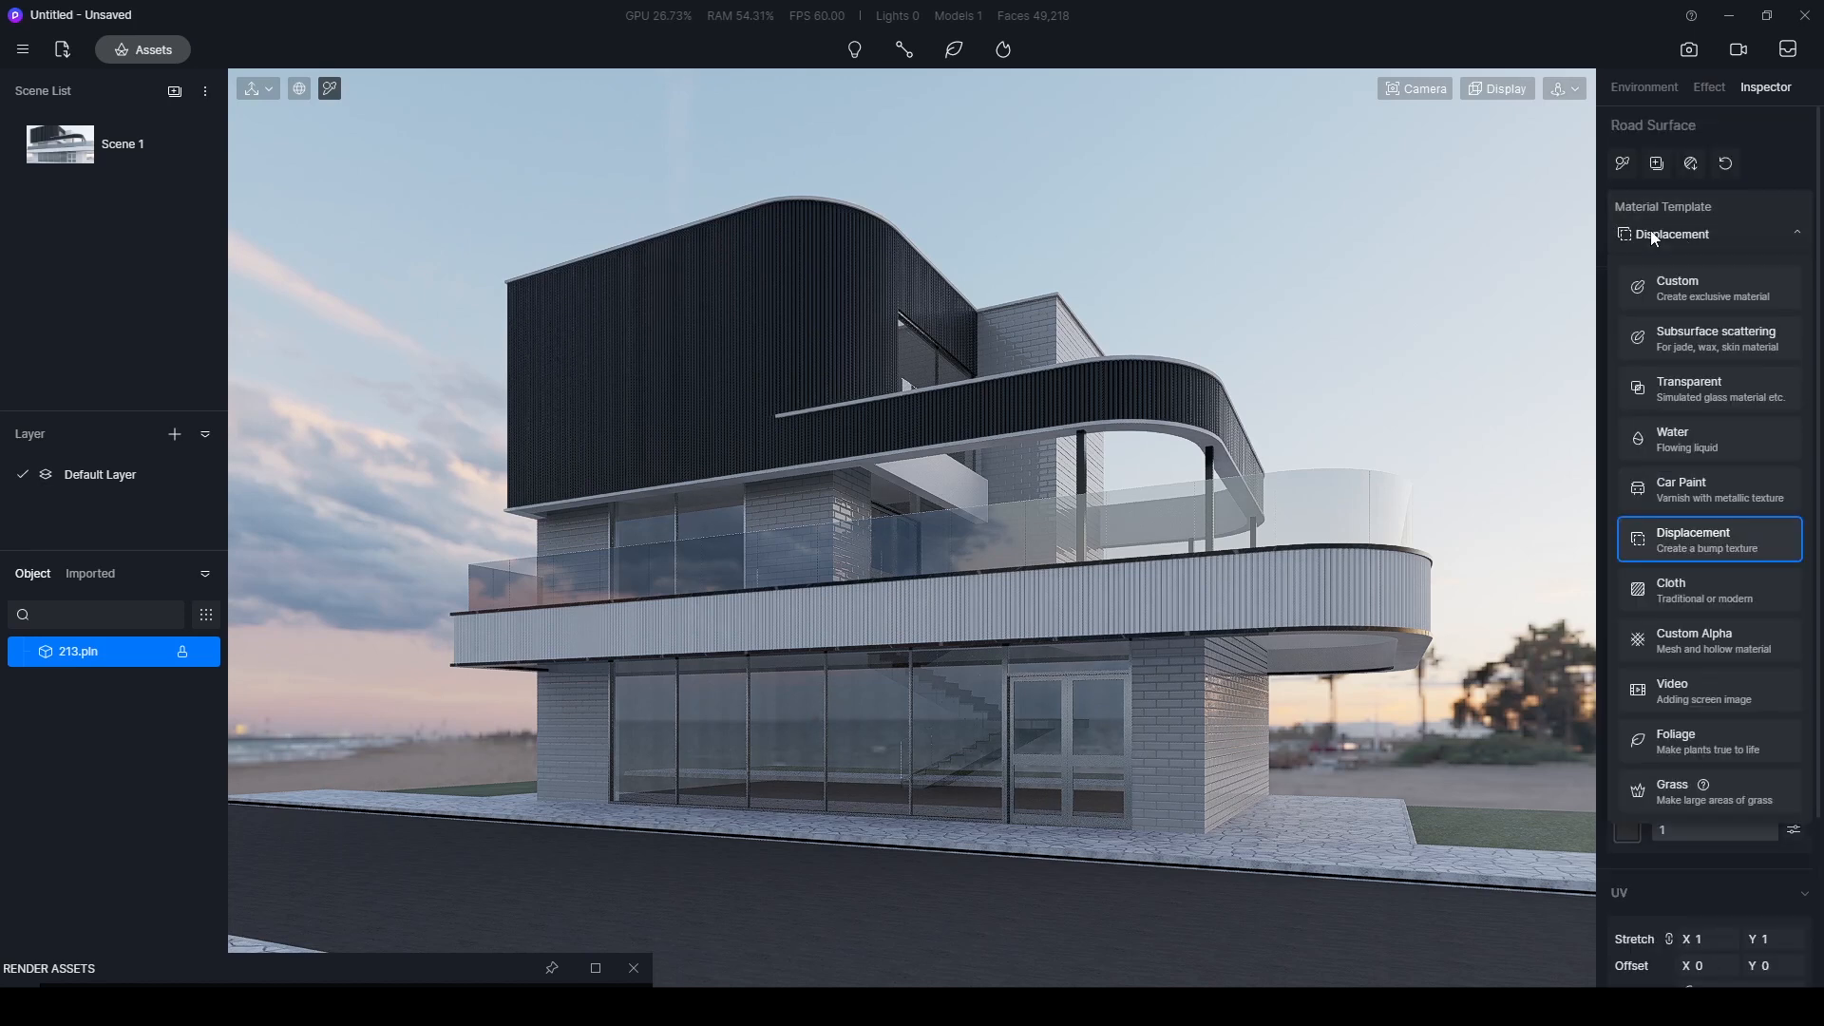
click(1668, 302)
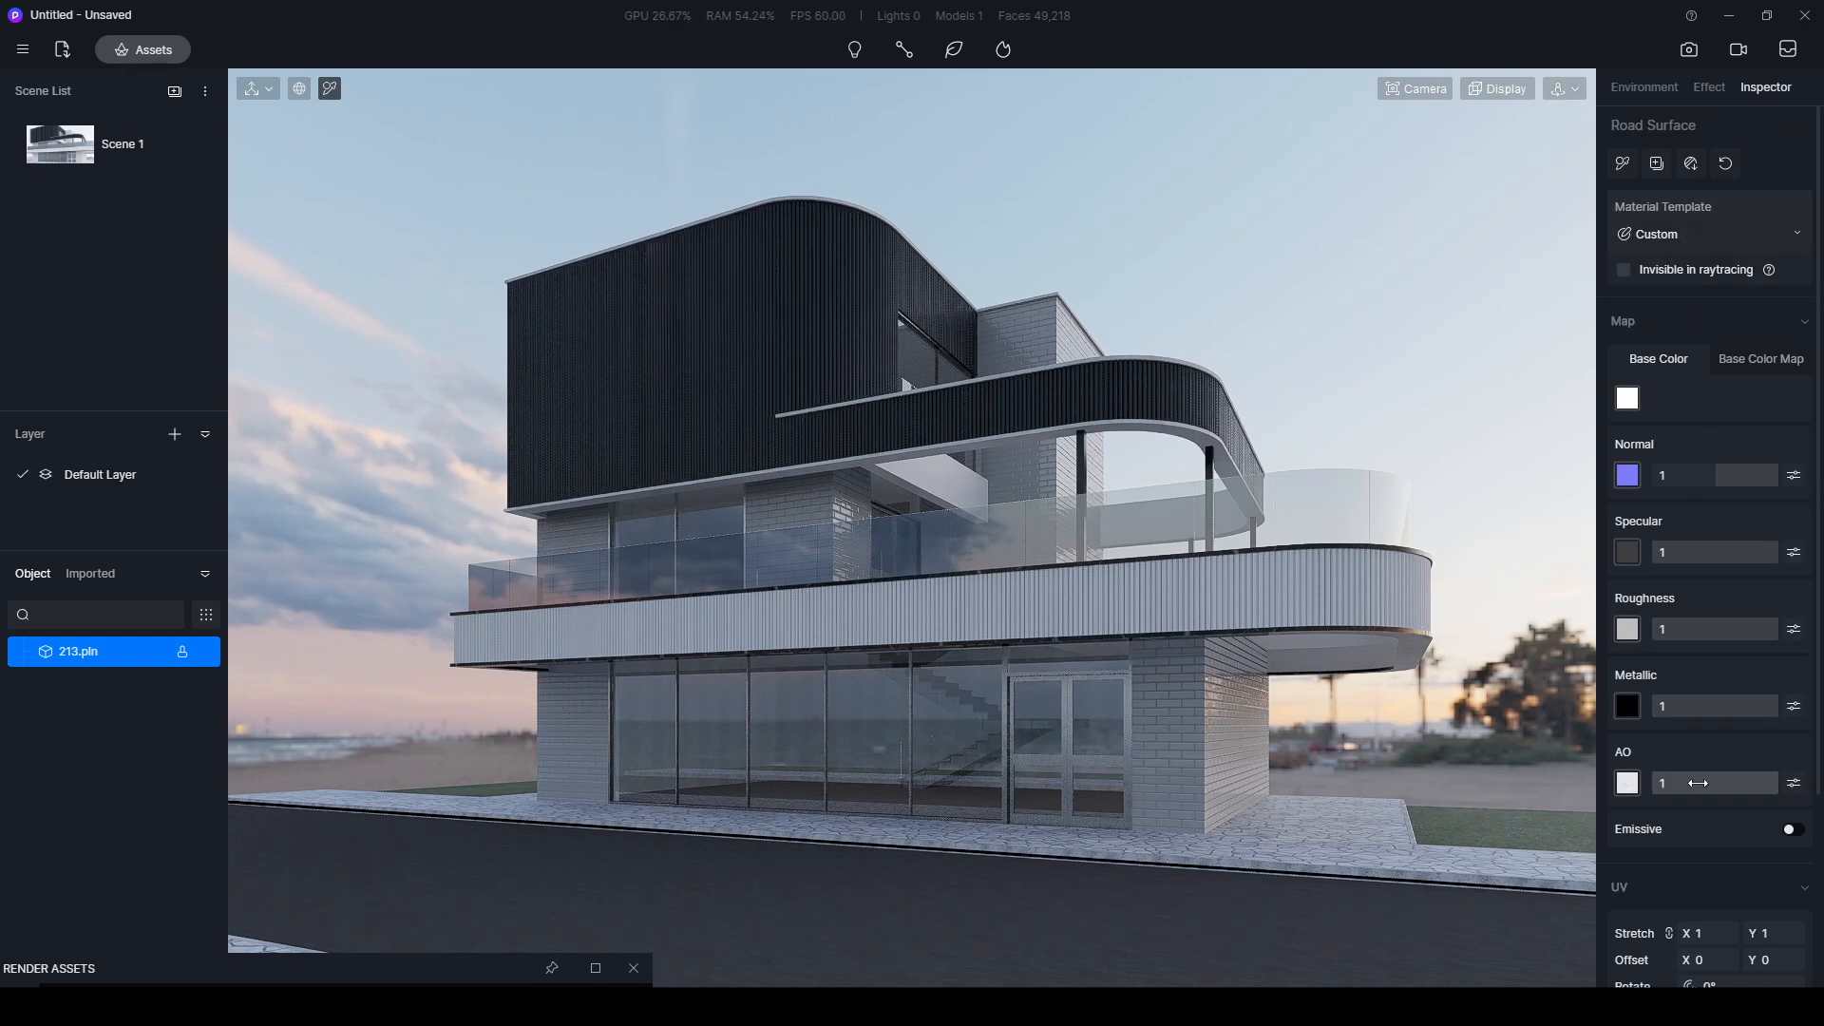
scroll(1654, 775, down, 3)
click(1792, 804)
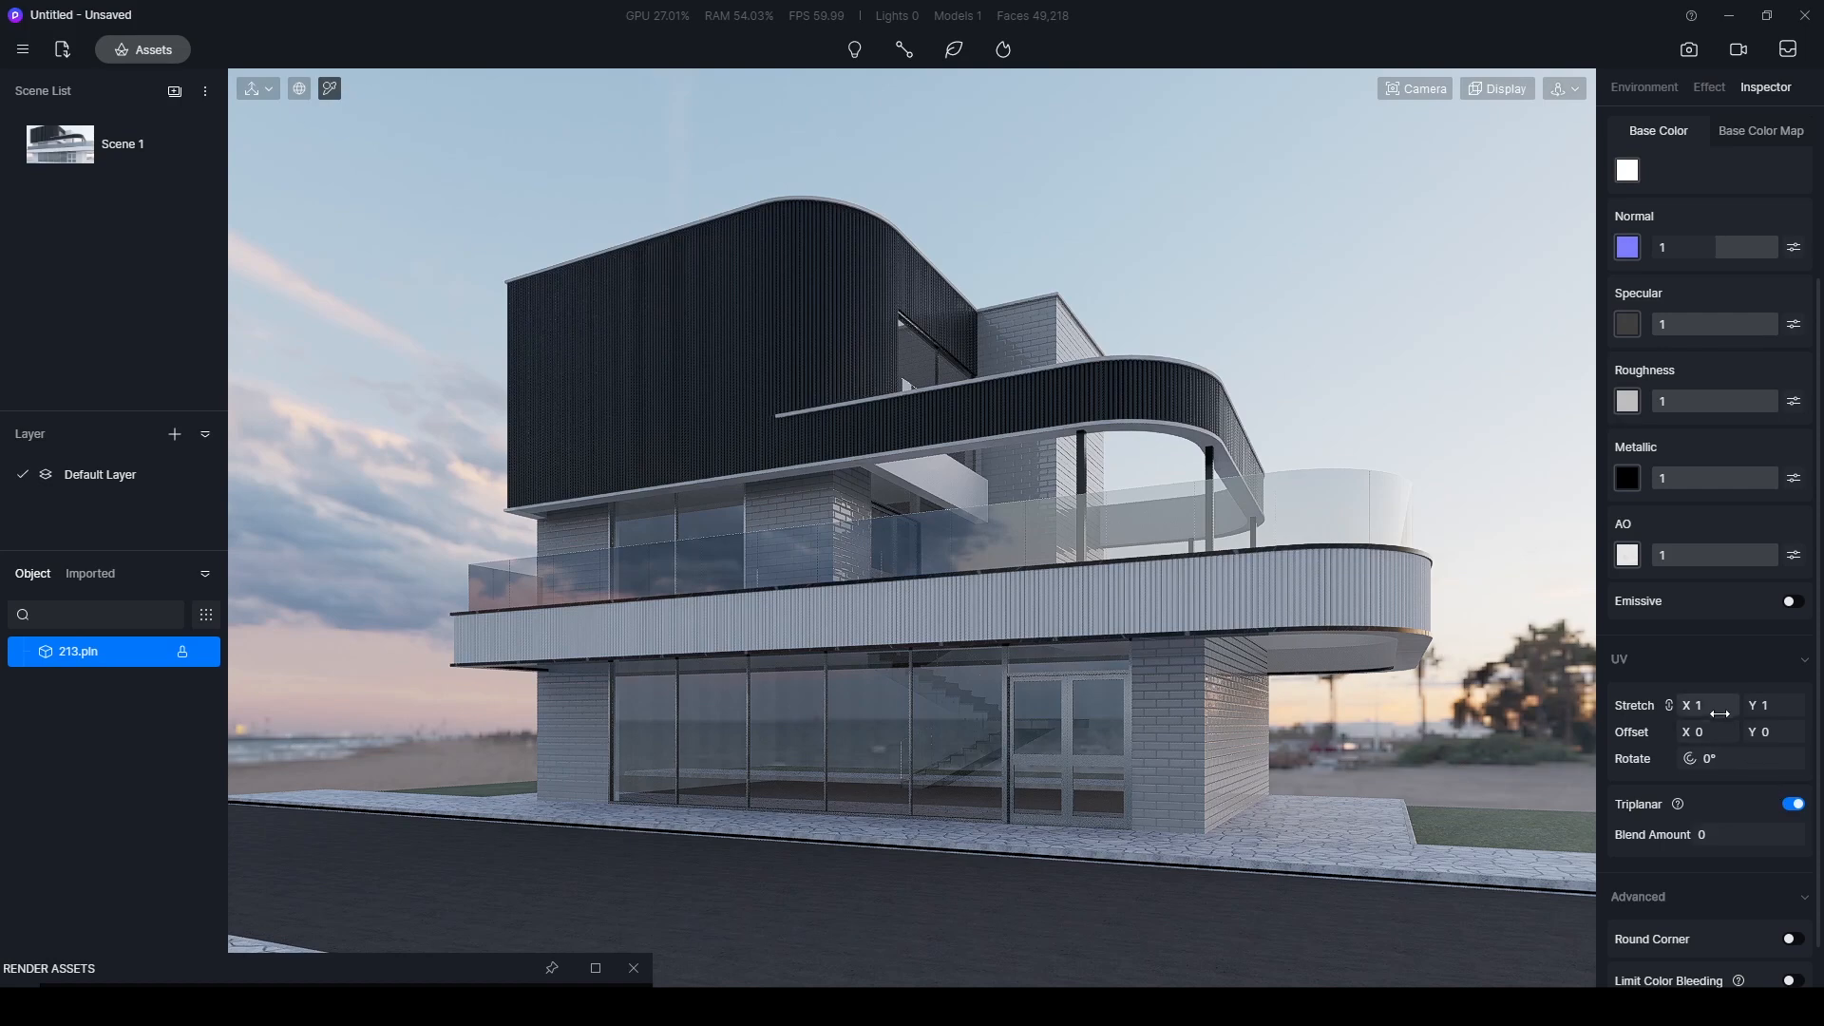
- Set the road material's UV stretch to 0.17 in X and Y, judging the texture scale from close to the street
drag(1712, 705, 1620, 732)
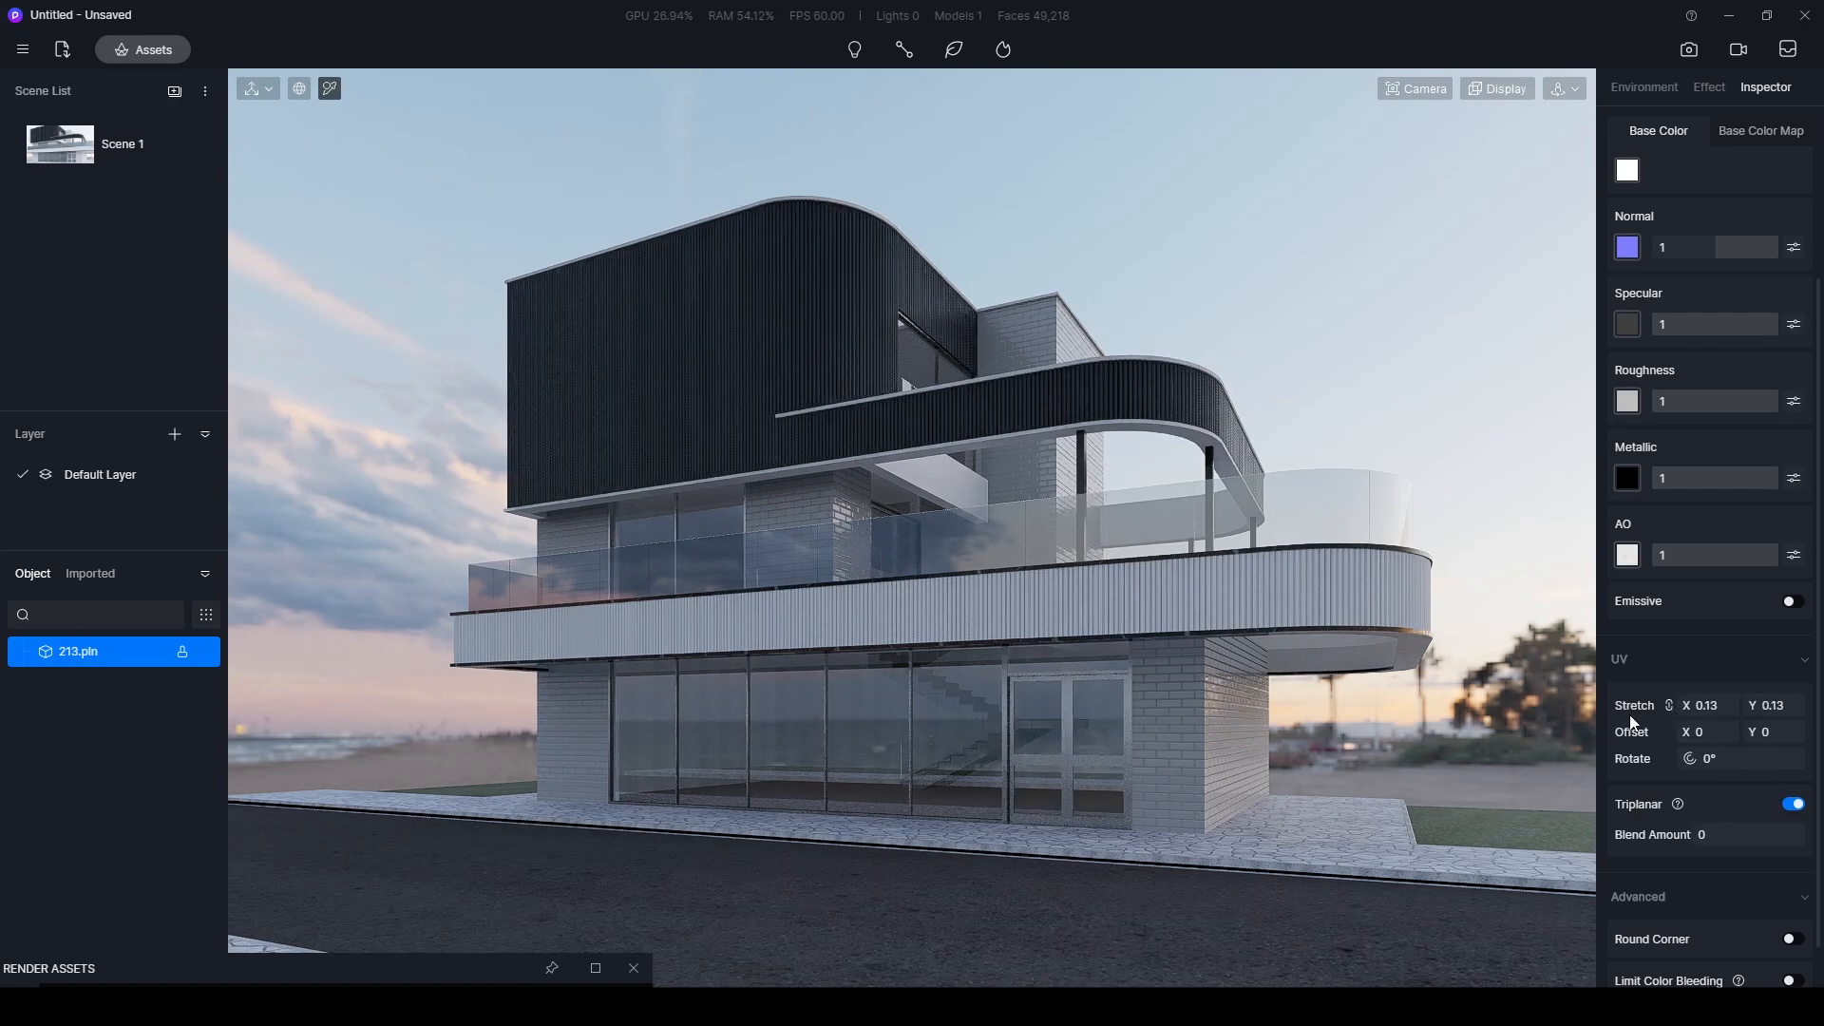
mouse_move(1235, 517)
middle_down()
mouse_move(936, 687)
mouse_move(798, 741)
middle_up()
mouse_move(1217, 700)
middle_down()
mouse_move(609, 928)
mouse_move(765, 481)
mouse_move(839, 932)
mouse_move(830, 643)
mouse_move(1306, 568)
middle_up()
click(1306, 568)
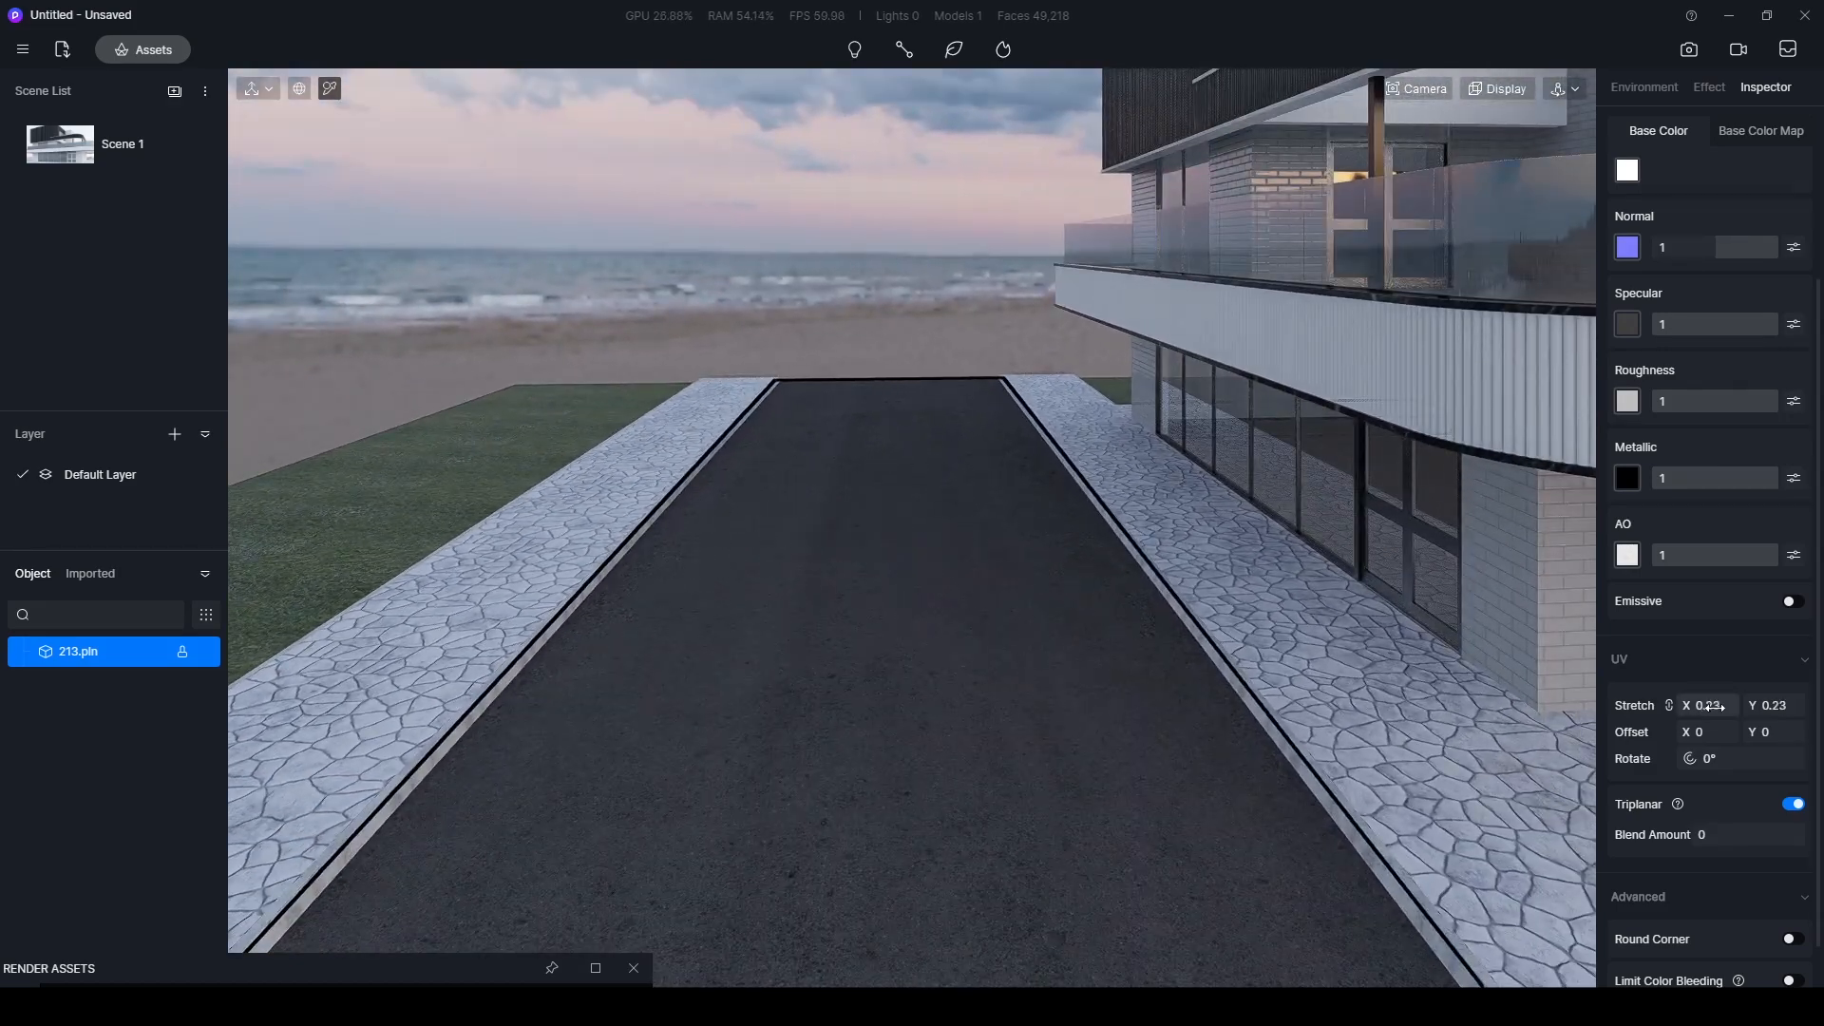
drag(1711, 707, 1707, 706)
middle_drag(1116, 608, 953, 605)
- Raise the B value of the road's base color map to 30 and slightly lower its AO
scroll(1640, 247, up, 3)
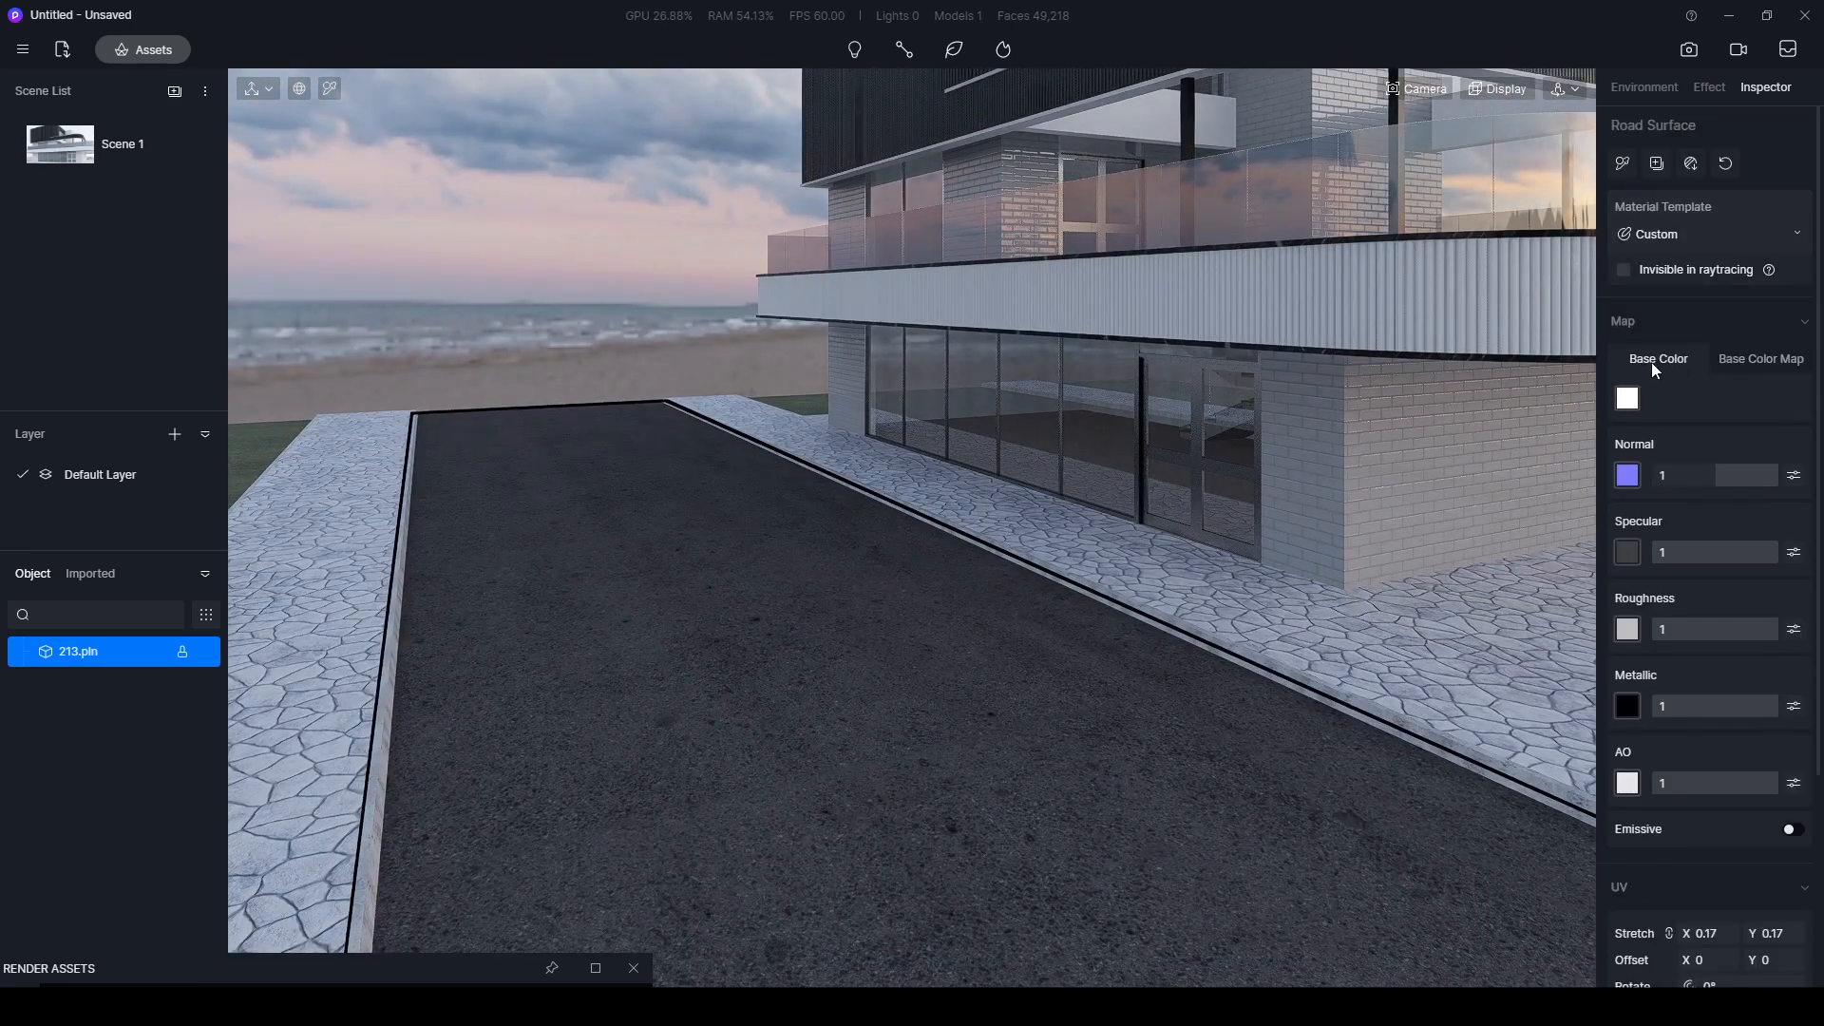
click(1743, 360)
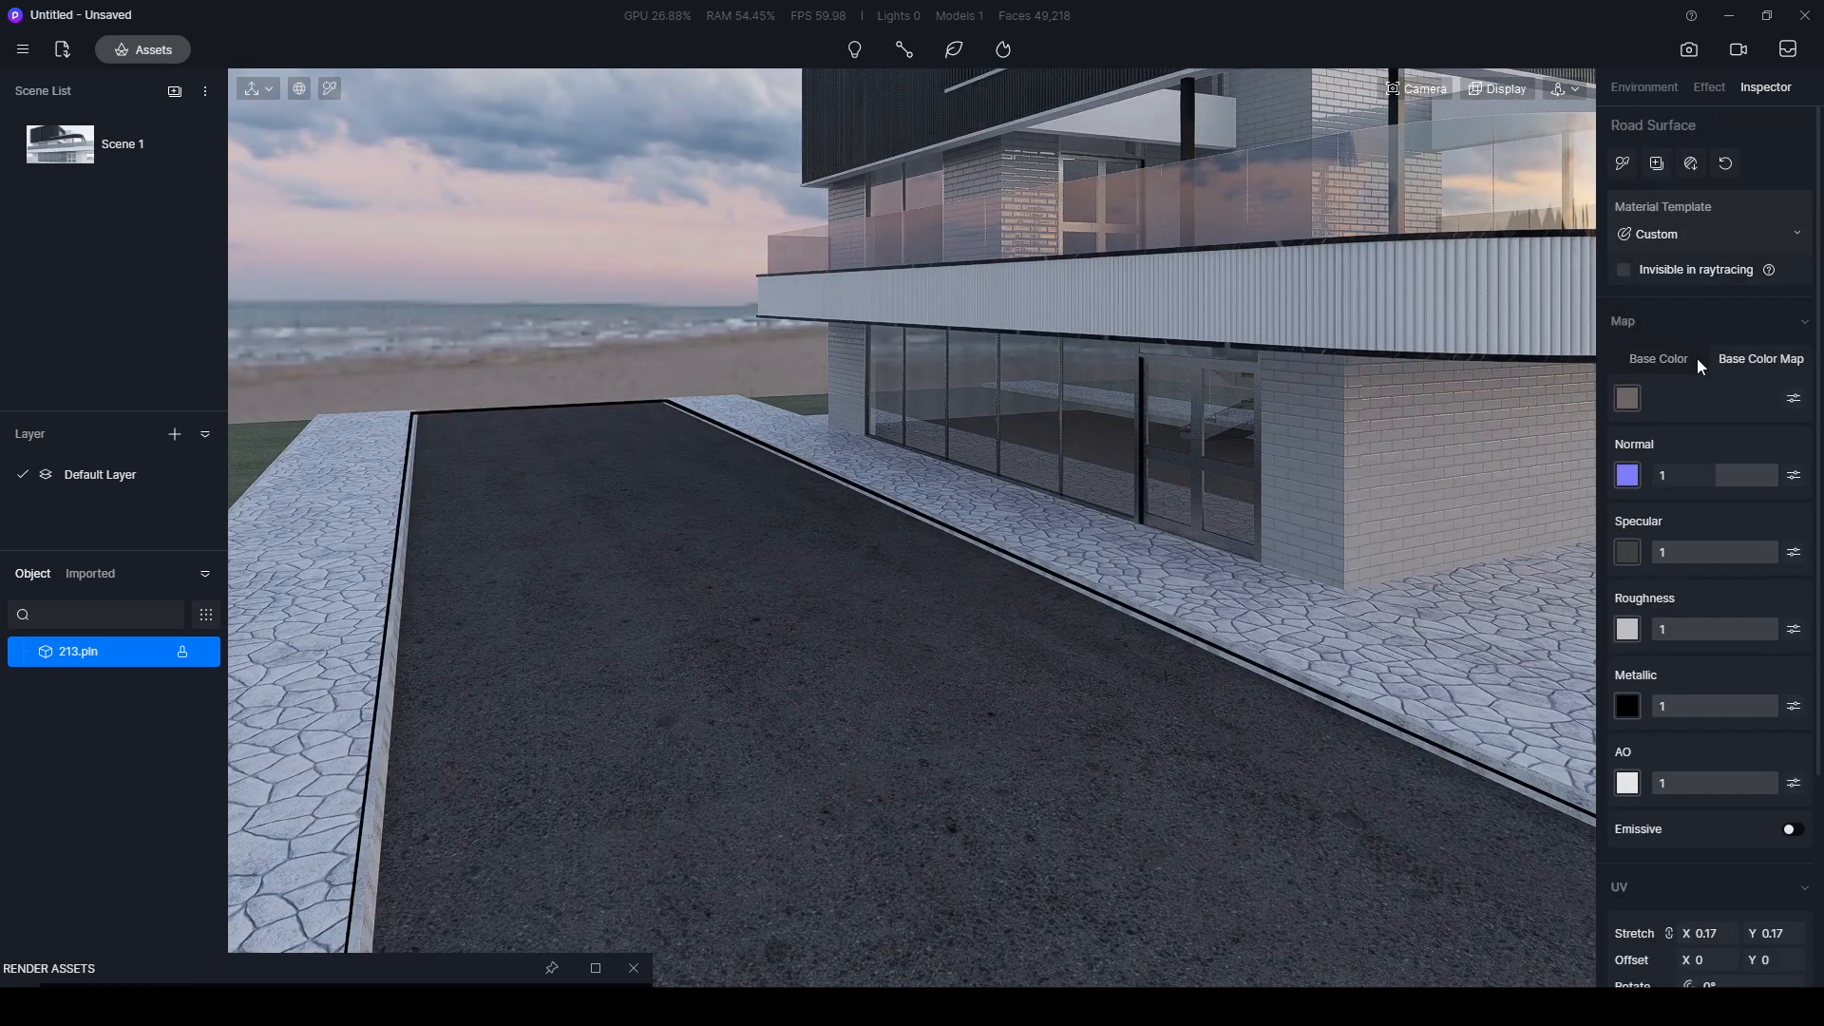
click(1794, 400)
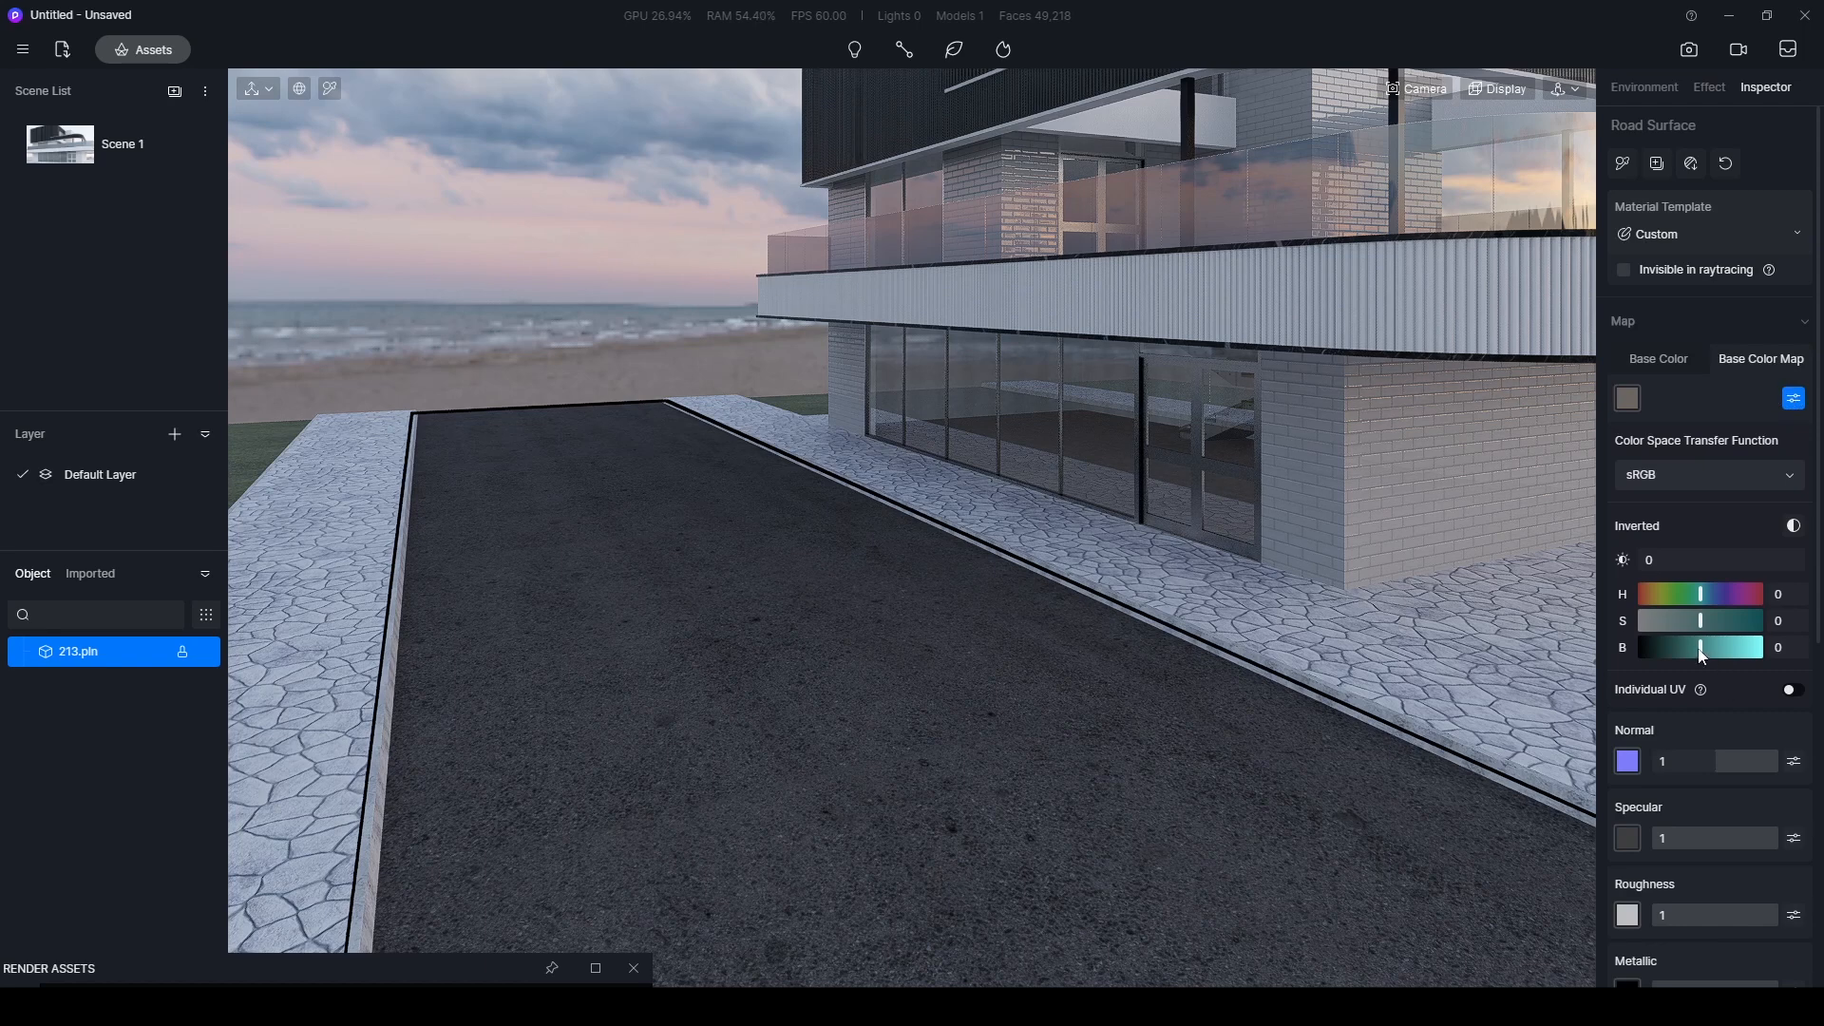
drag(1700, 653, 1719, 649)
scroll(1719, 617, down, 1)
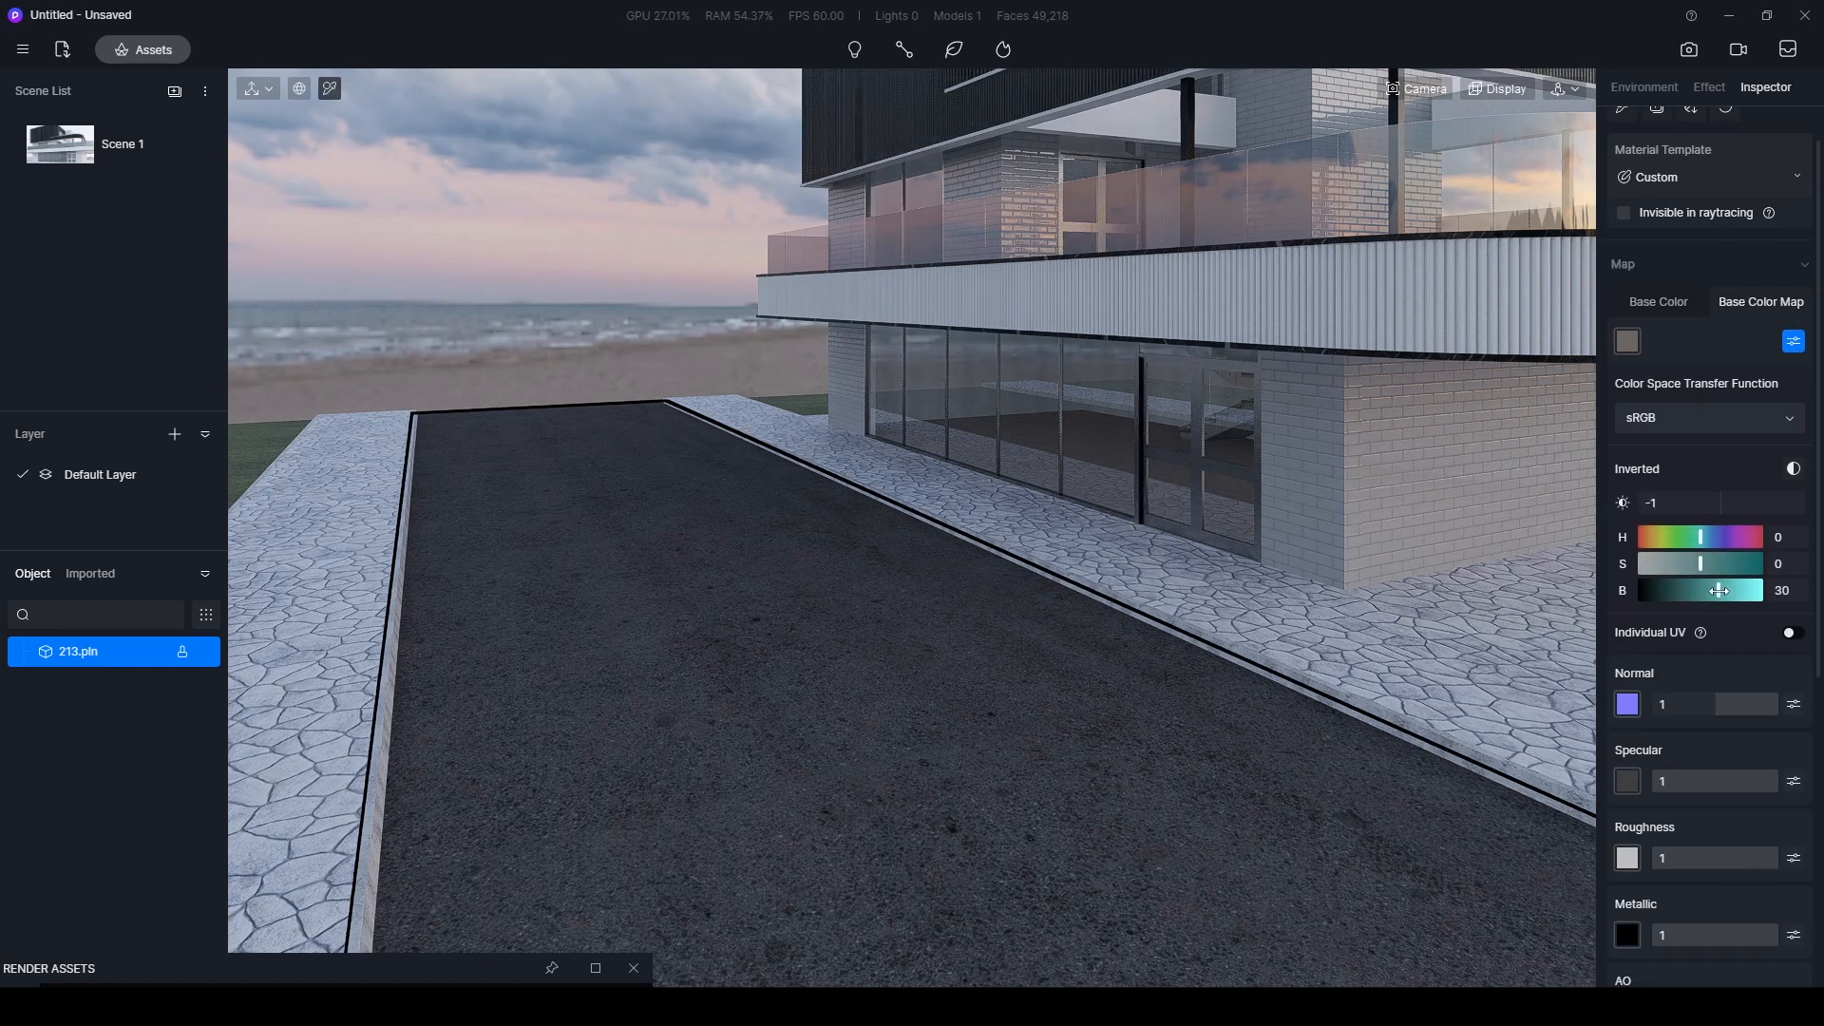
scroll(1702, 625, down, 5)
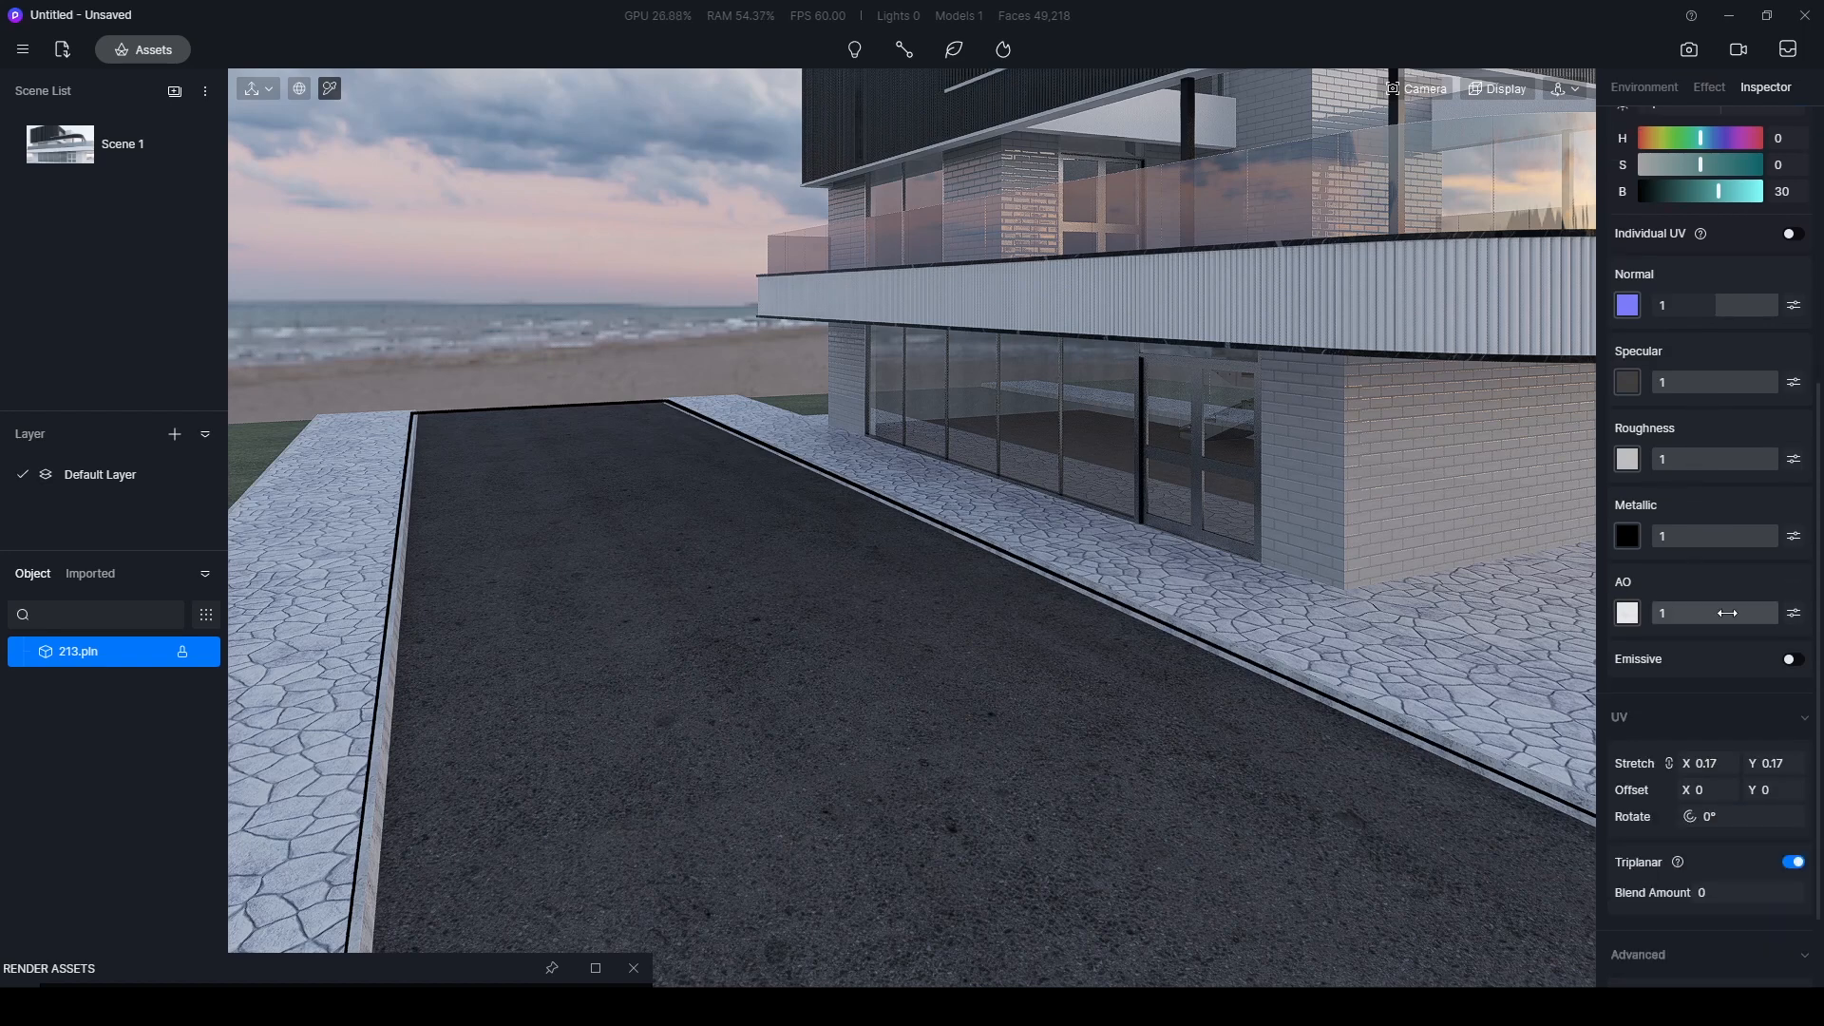
drag(1762, 613, 1736, 614)
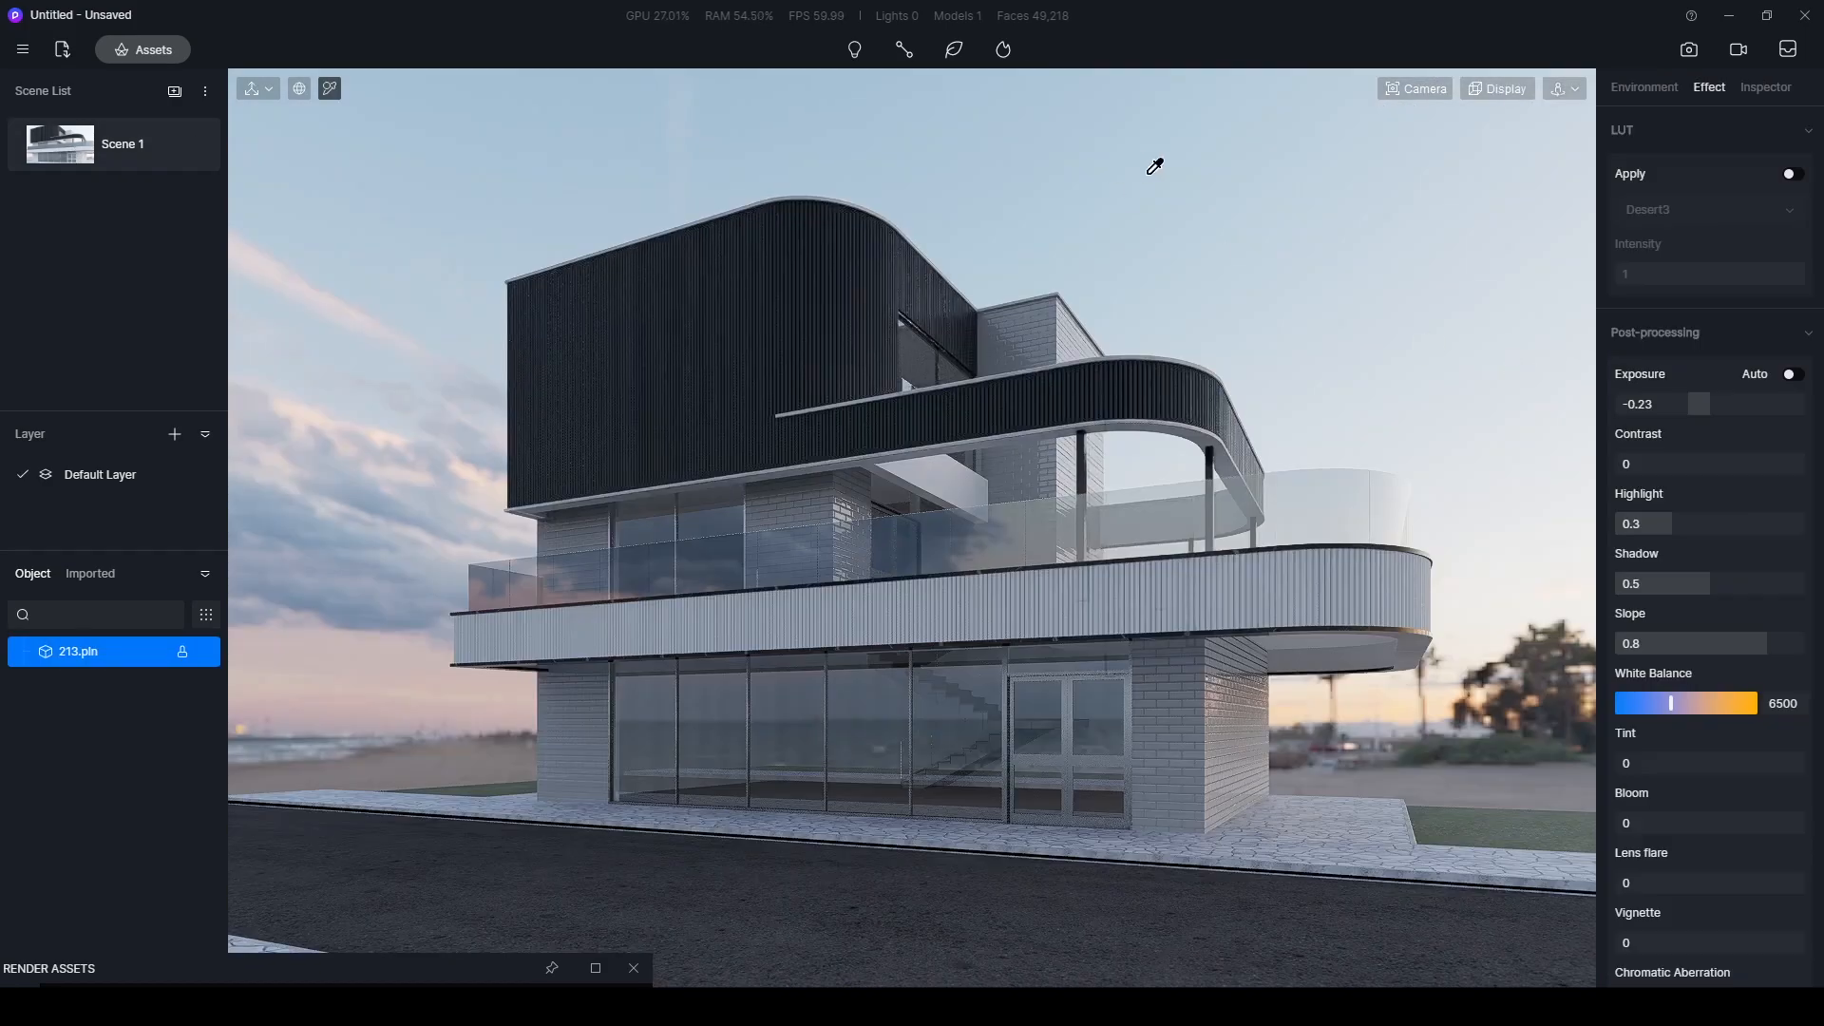
- Set the HDR sky's skylight to 1 and background to 0.51, and update Scene 1 with the new lighting
click(1653, 87)
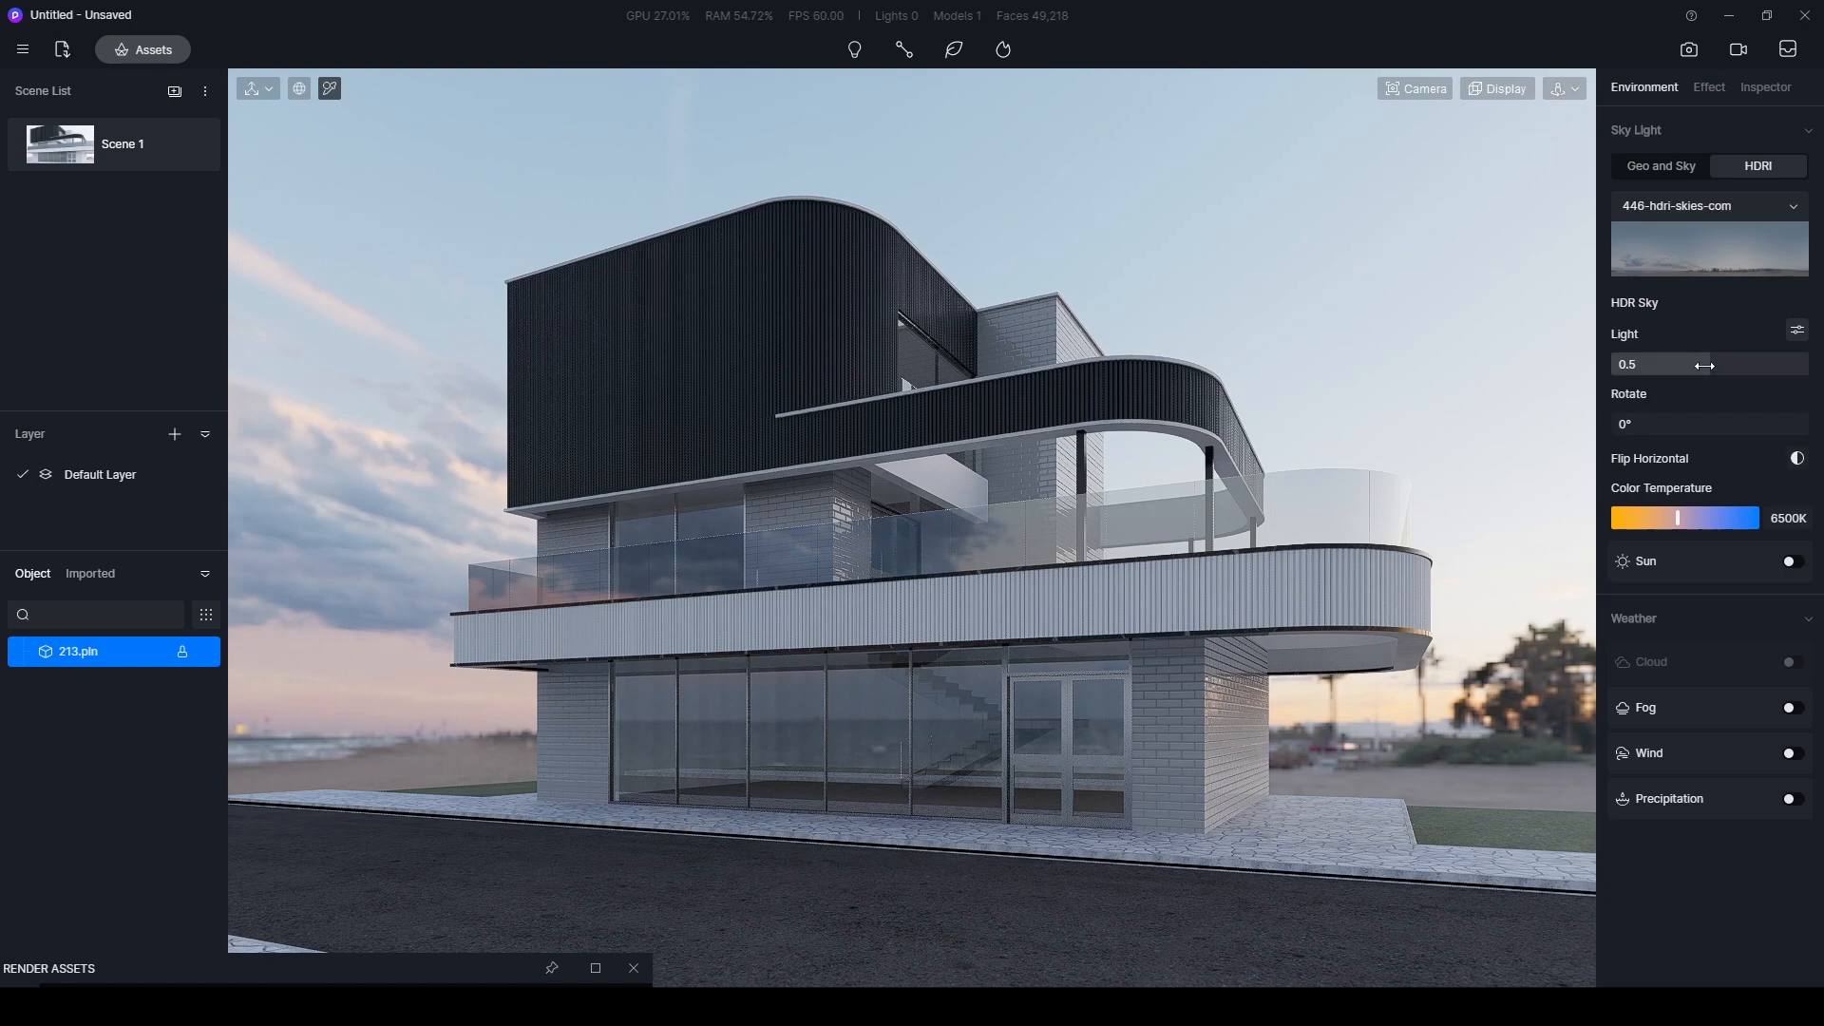
click(1797, 332)
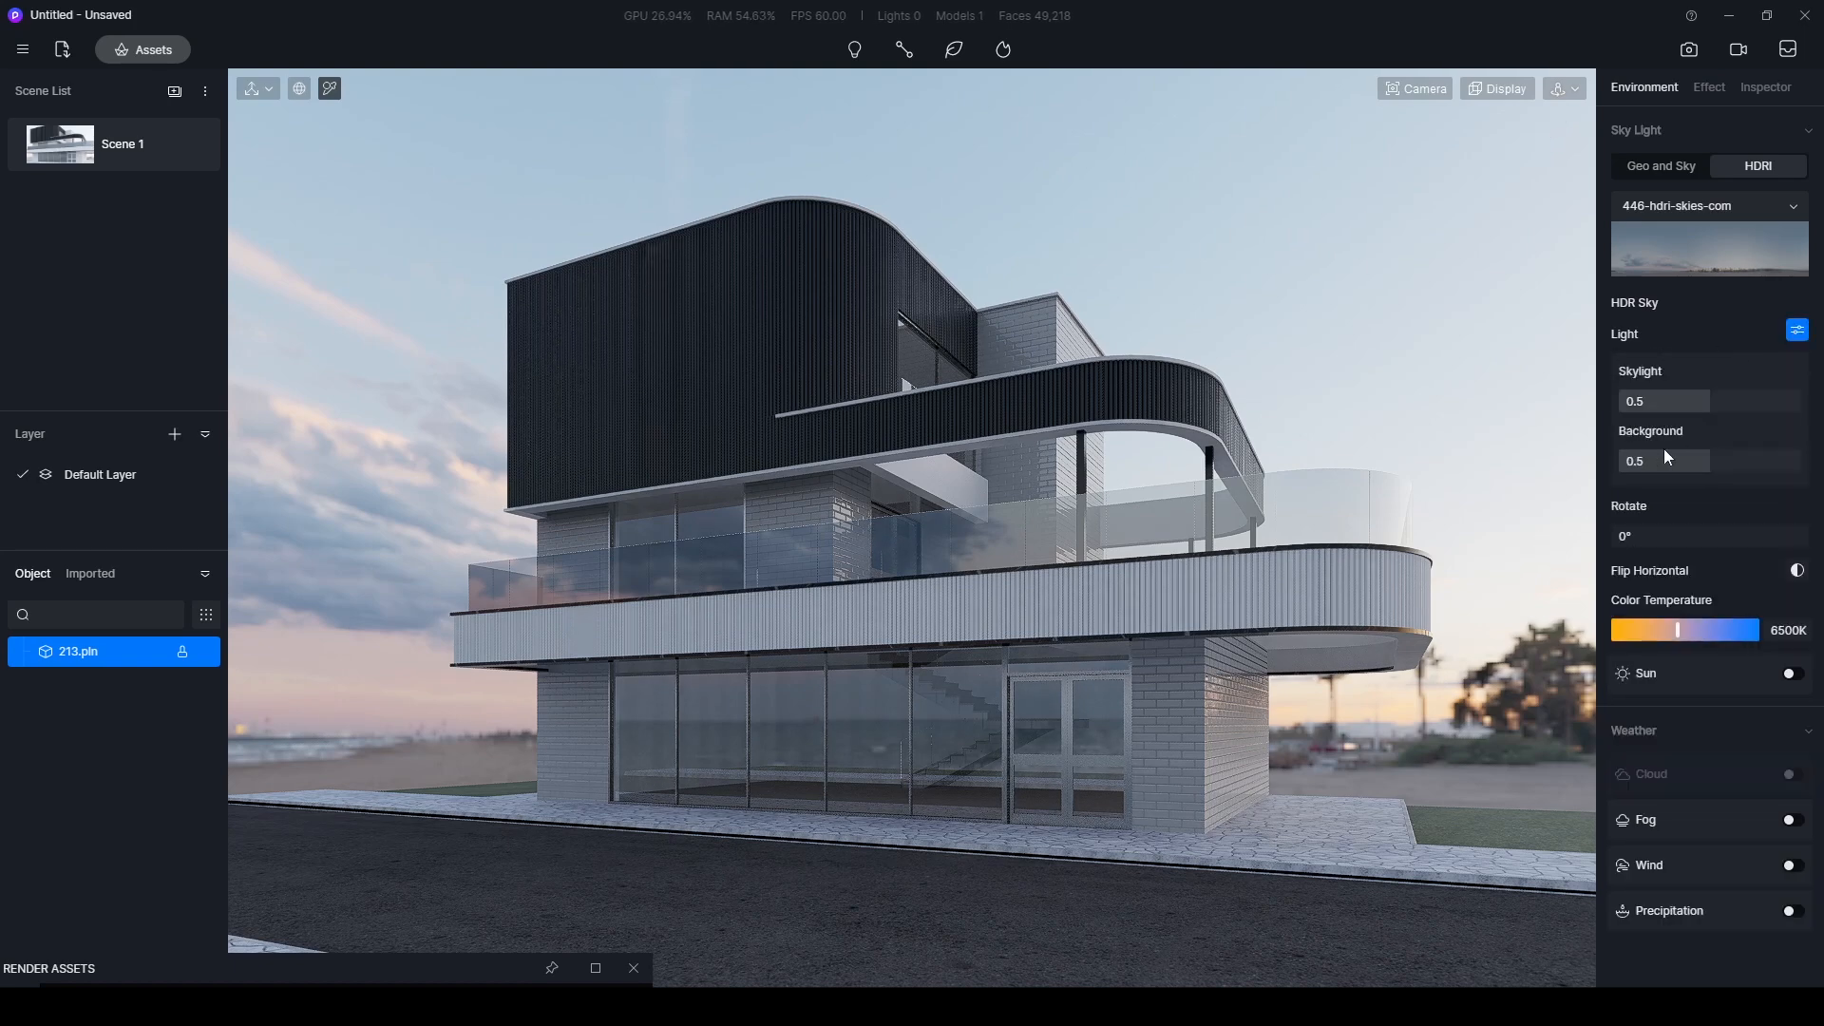
drag(1706, 460, 1820, 403)
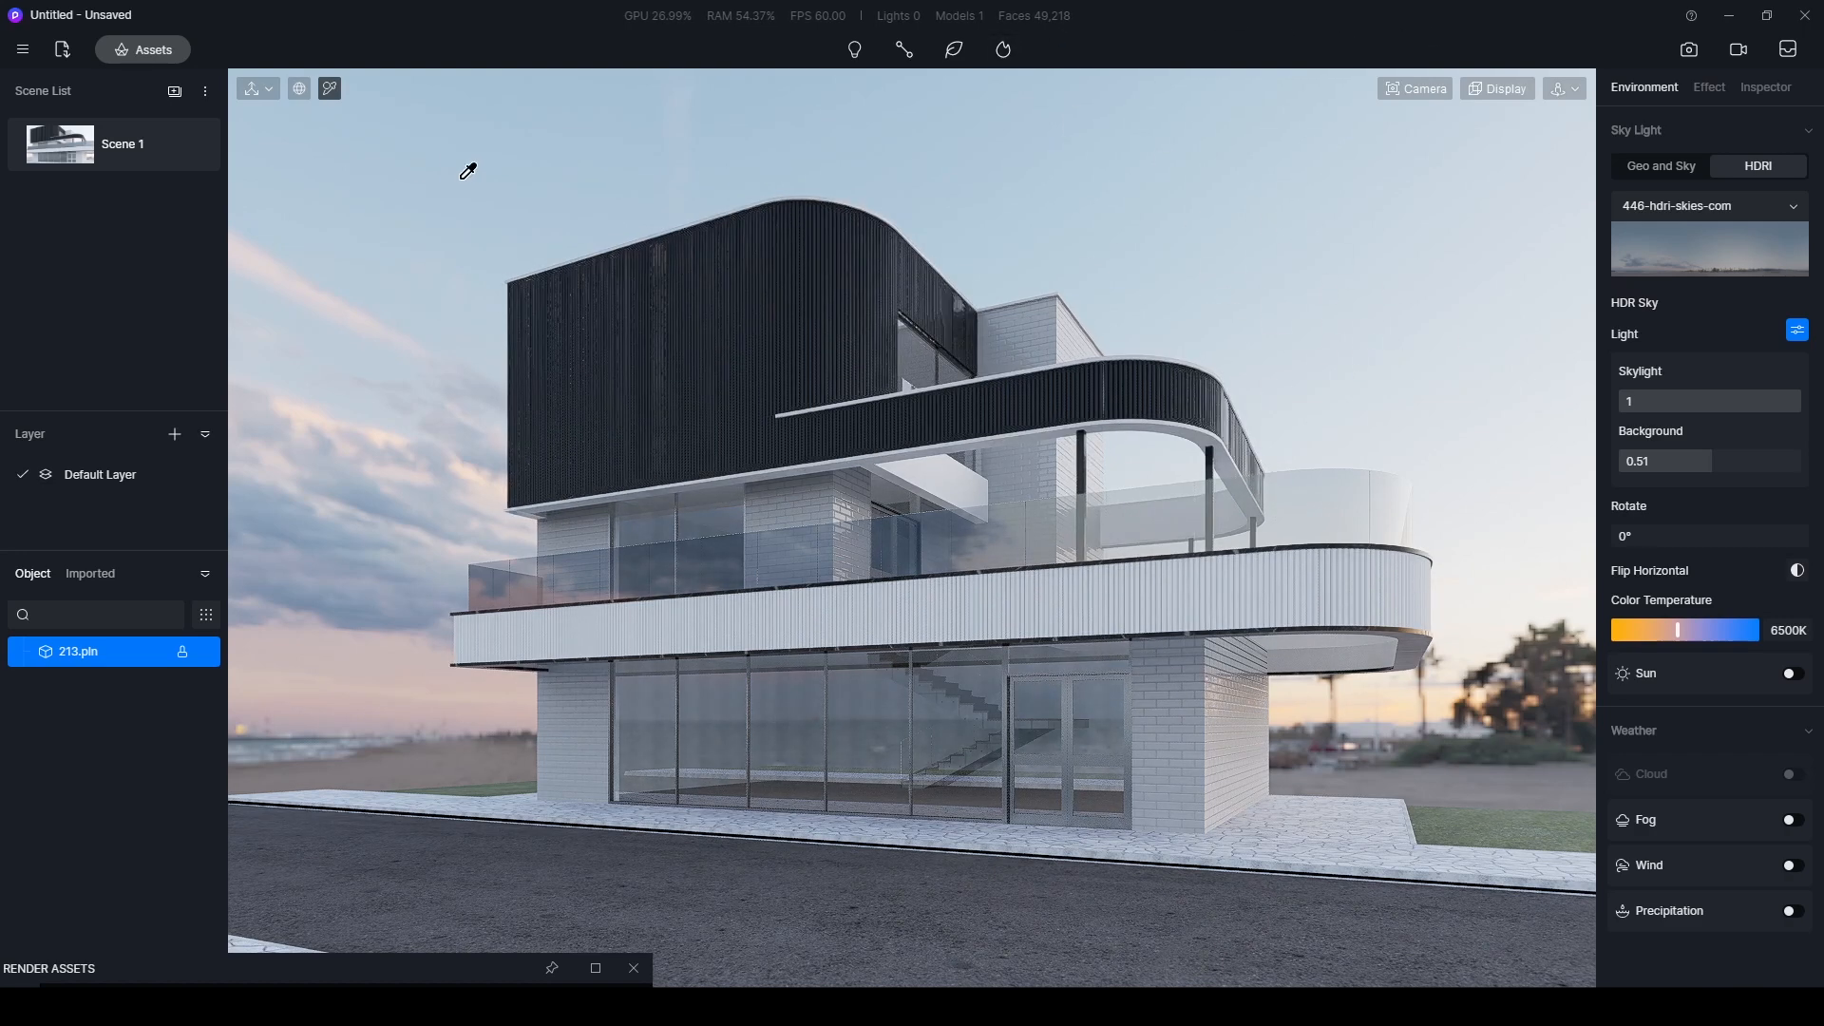
click(193, 147)
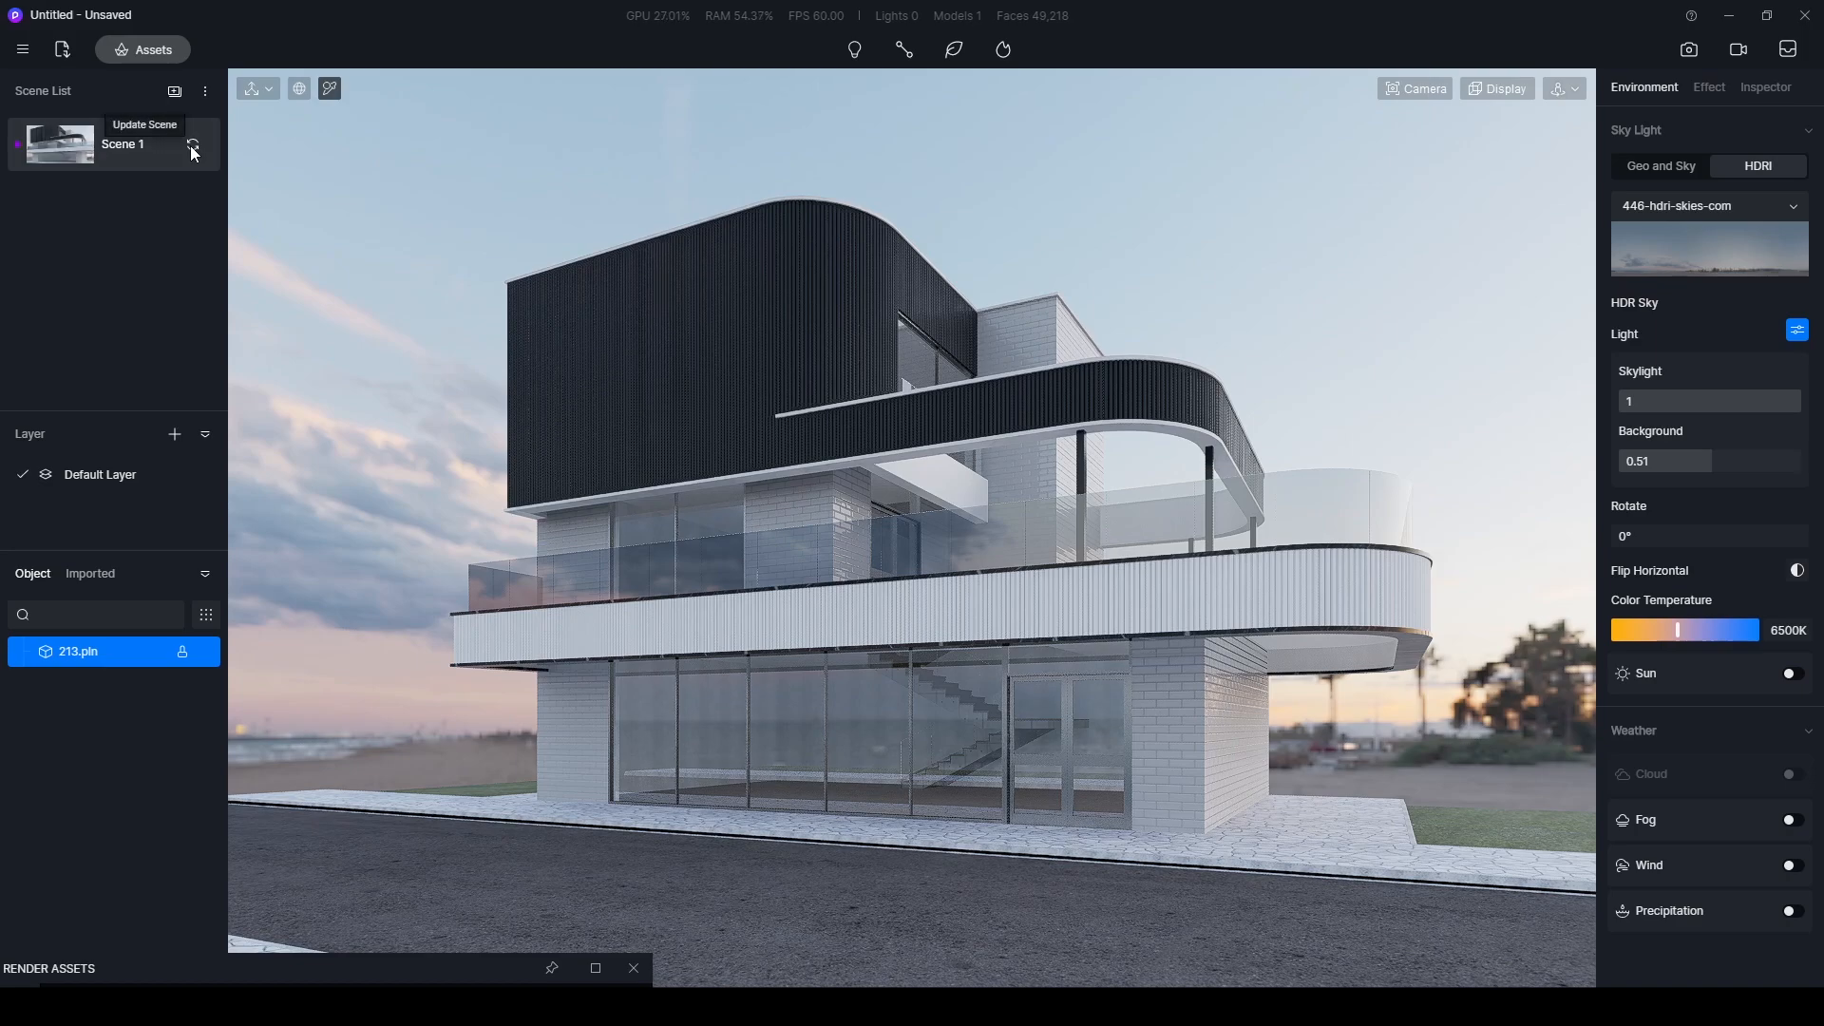
- Clear the material library's search and show its Floor tiles category to choose paving for the sidewalk
right_drag(1270, 612, 1019, 829)
scroll(1019, 829, up, 3)
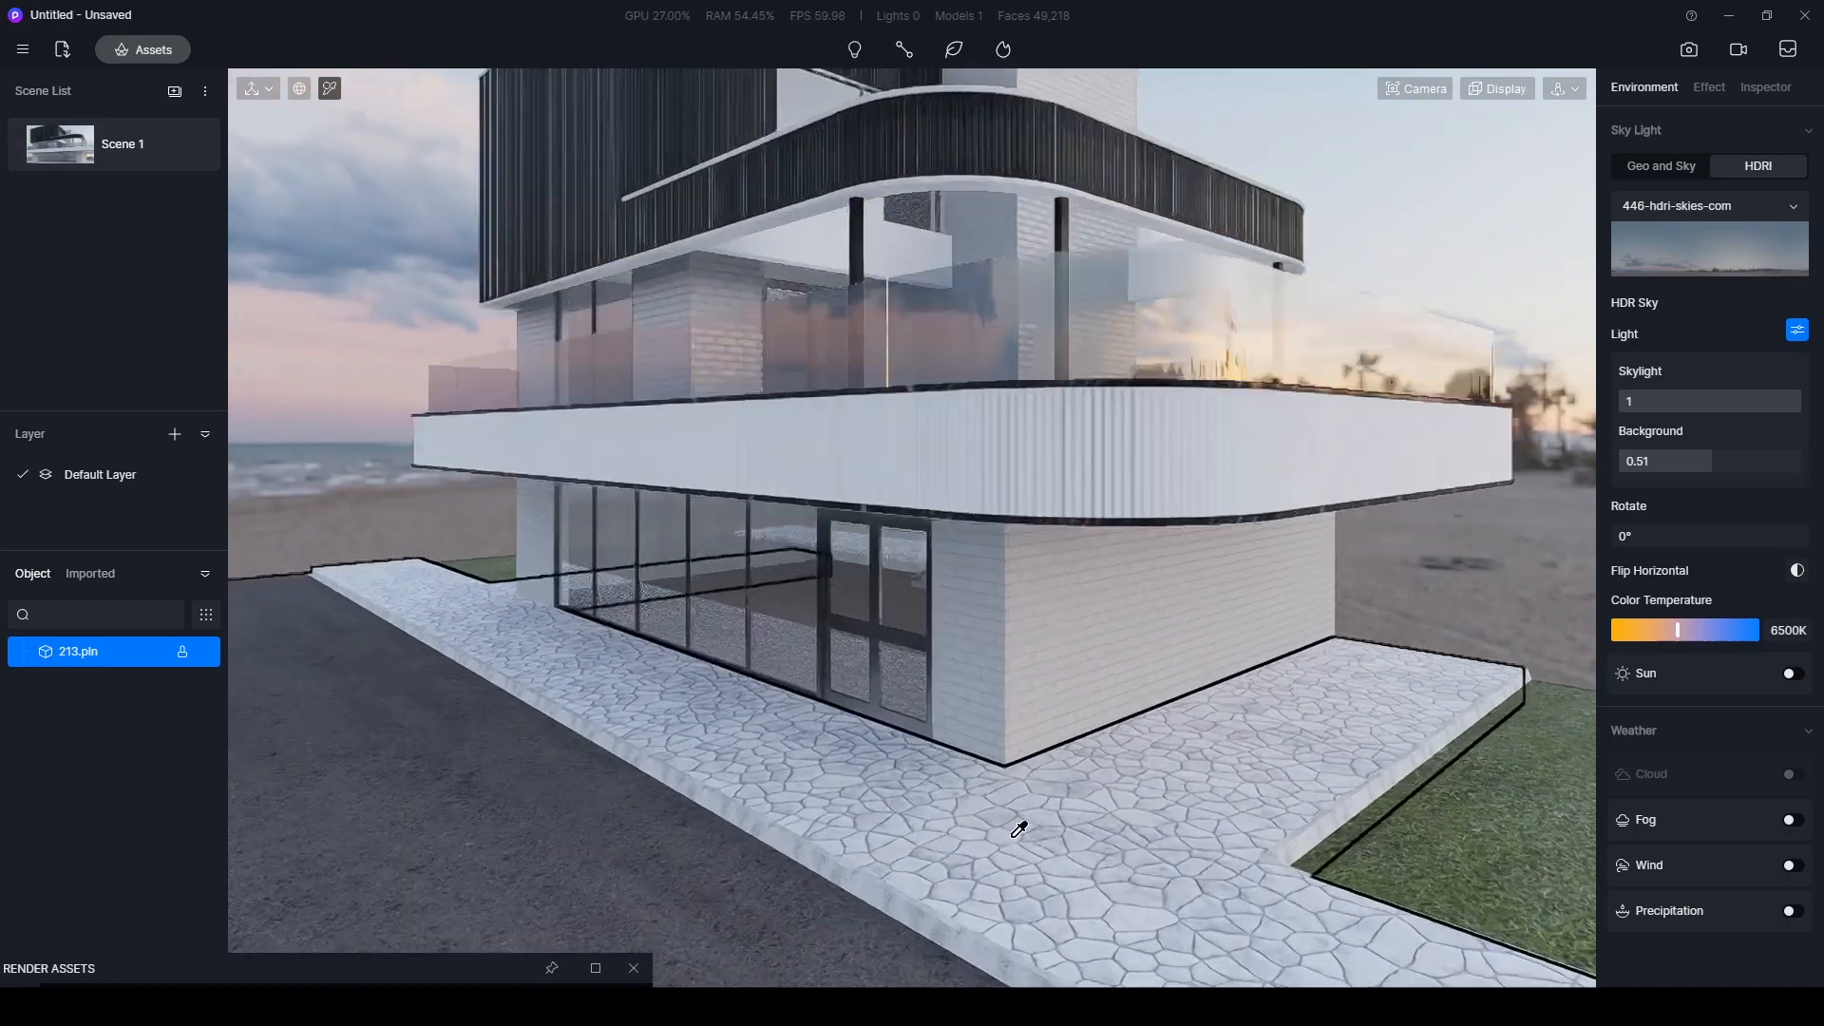
scroll(1023, 807, up, 4)
scroll(1042, 806, down, 4)
click(139, 38)
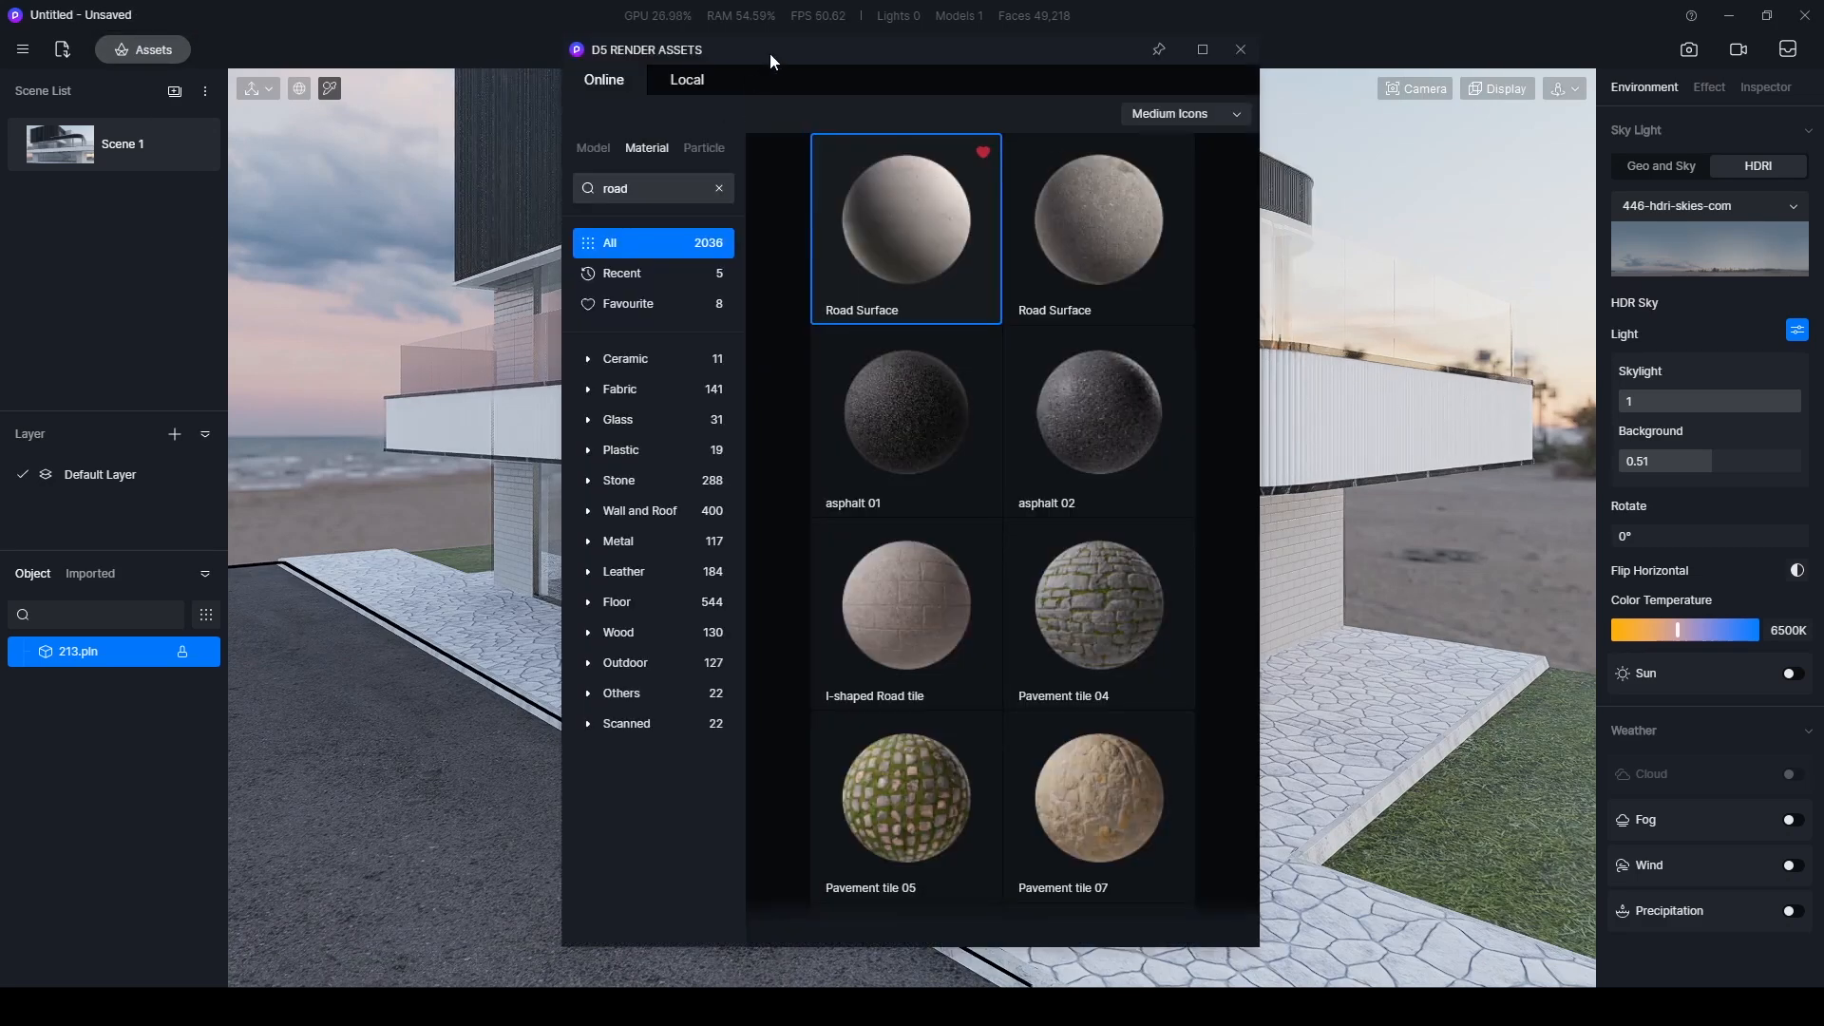
drag(769, 54, 404, 68)
click(353, 204)
click(236, 620)
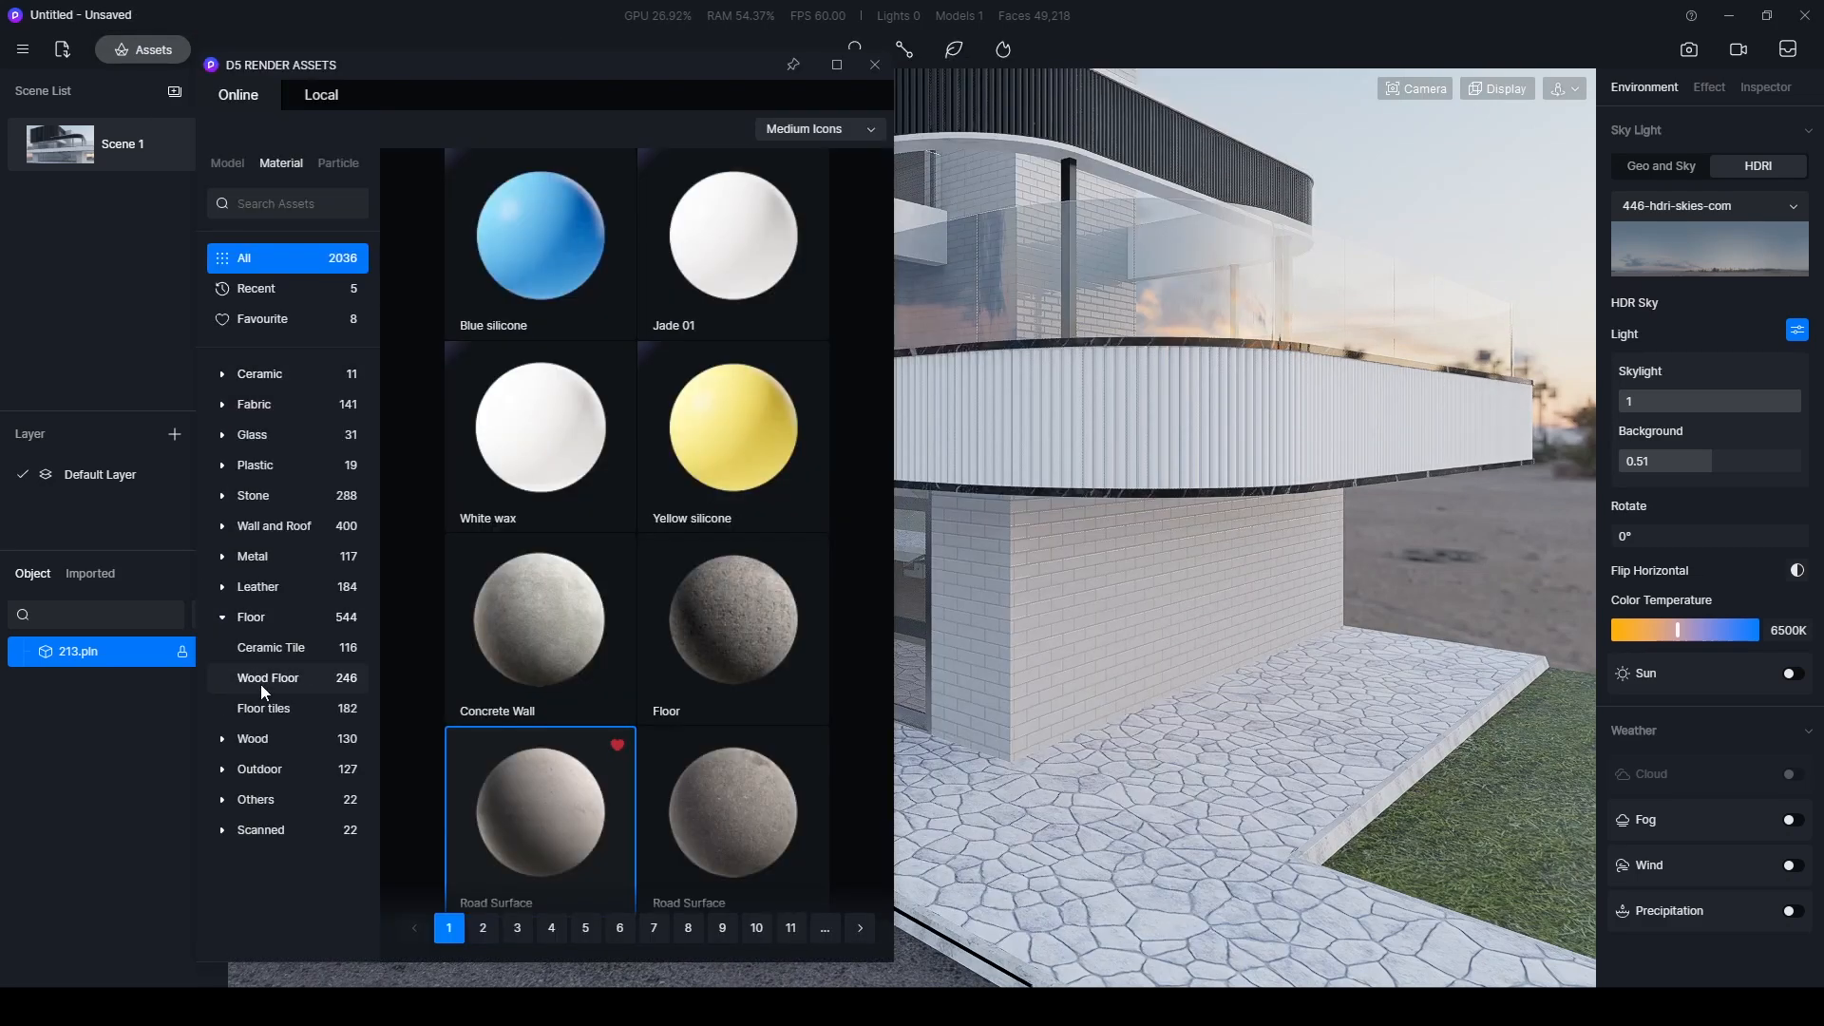
click(264, 711)
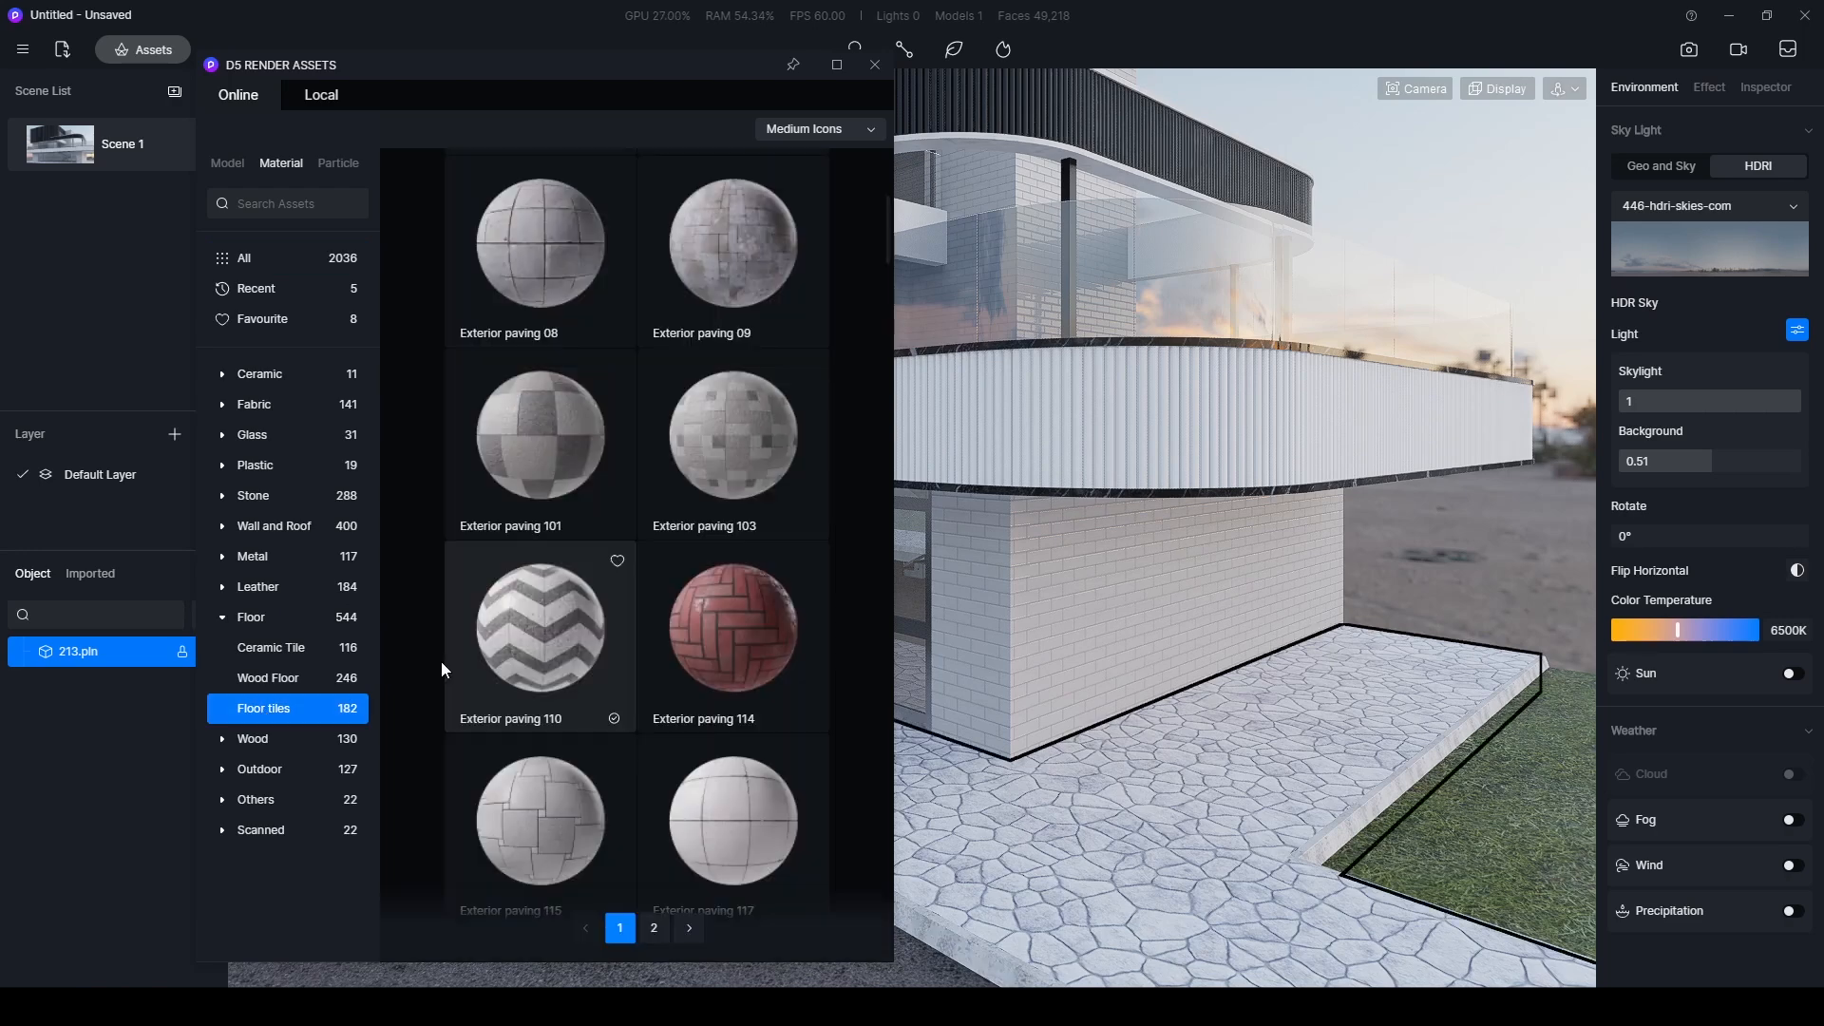
- Apply Exterior paving 110 to the sidewalk around the building and end the material placement
click(505, 653)
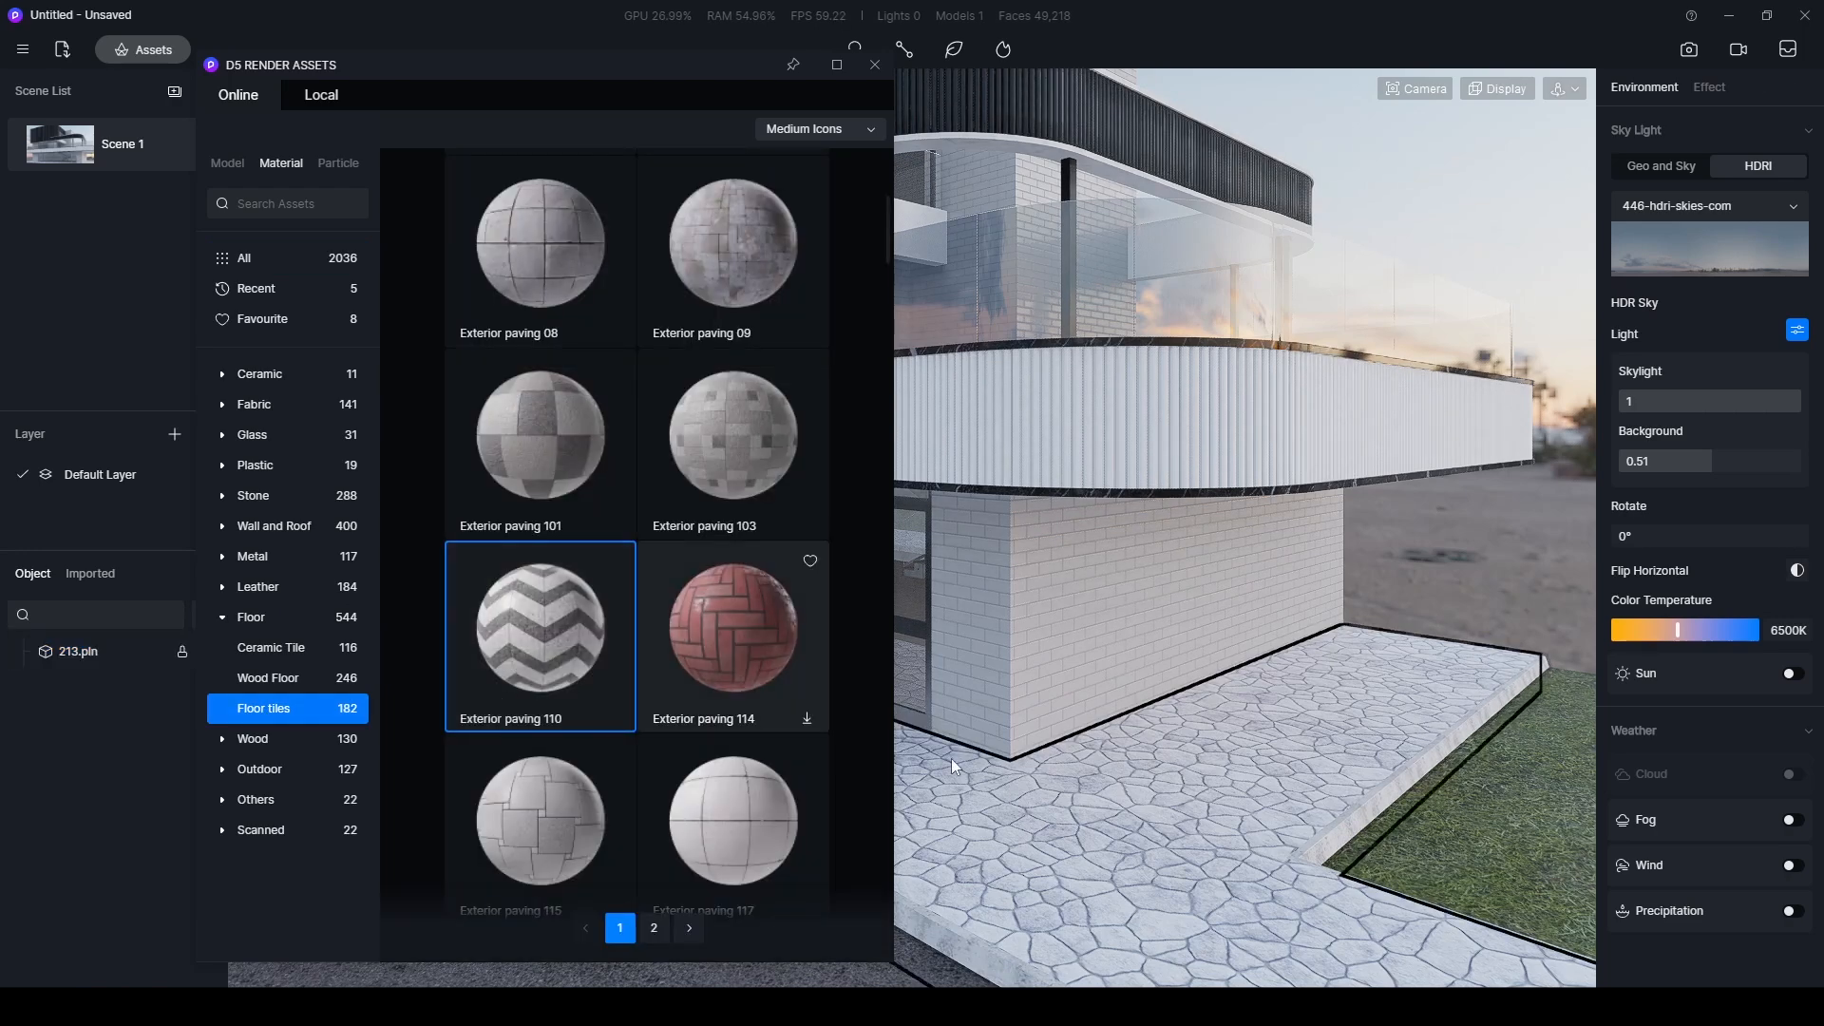
click(1177, 787)
scroll(1177, 758, down, 5)
right_drag(1188, 759, 1295, 760)
scroll(1160, 808, up, 6)
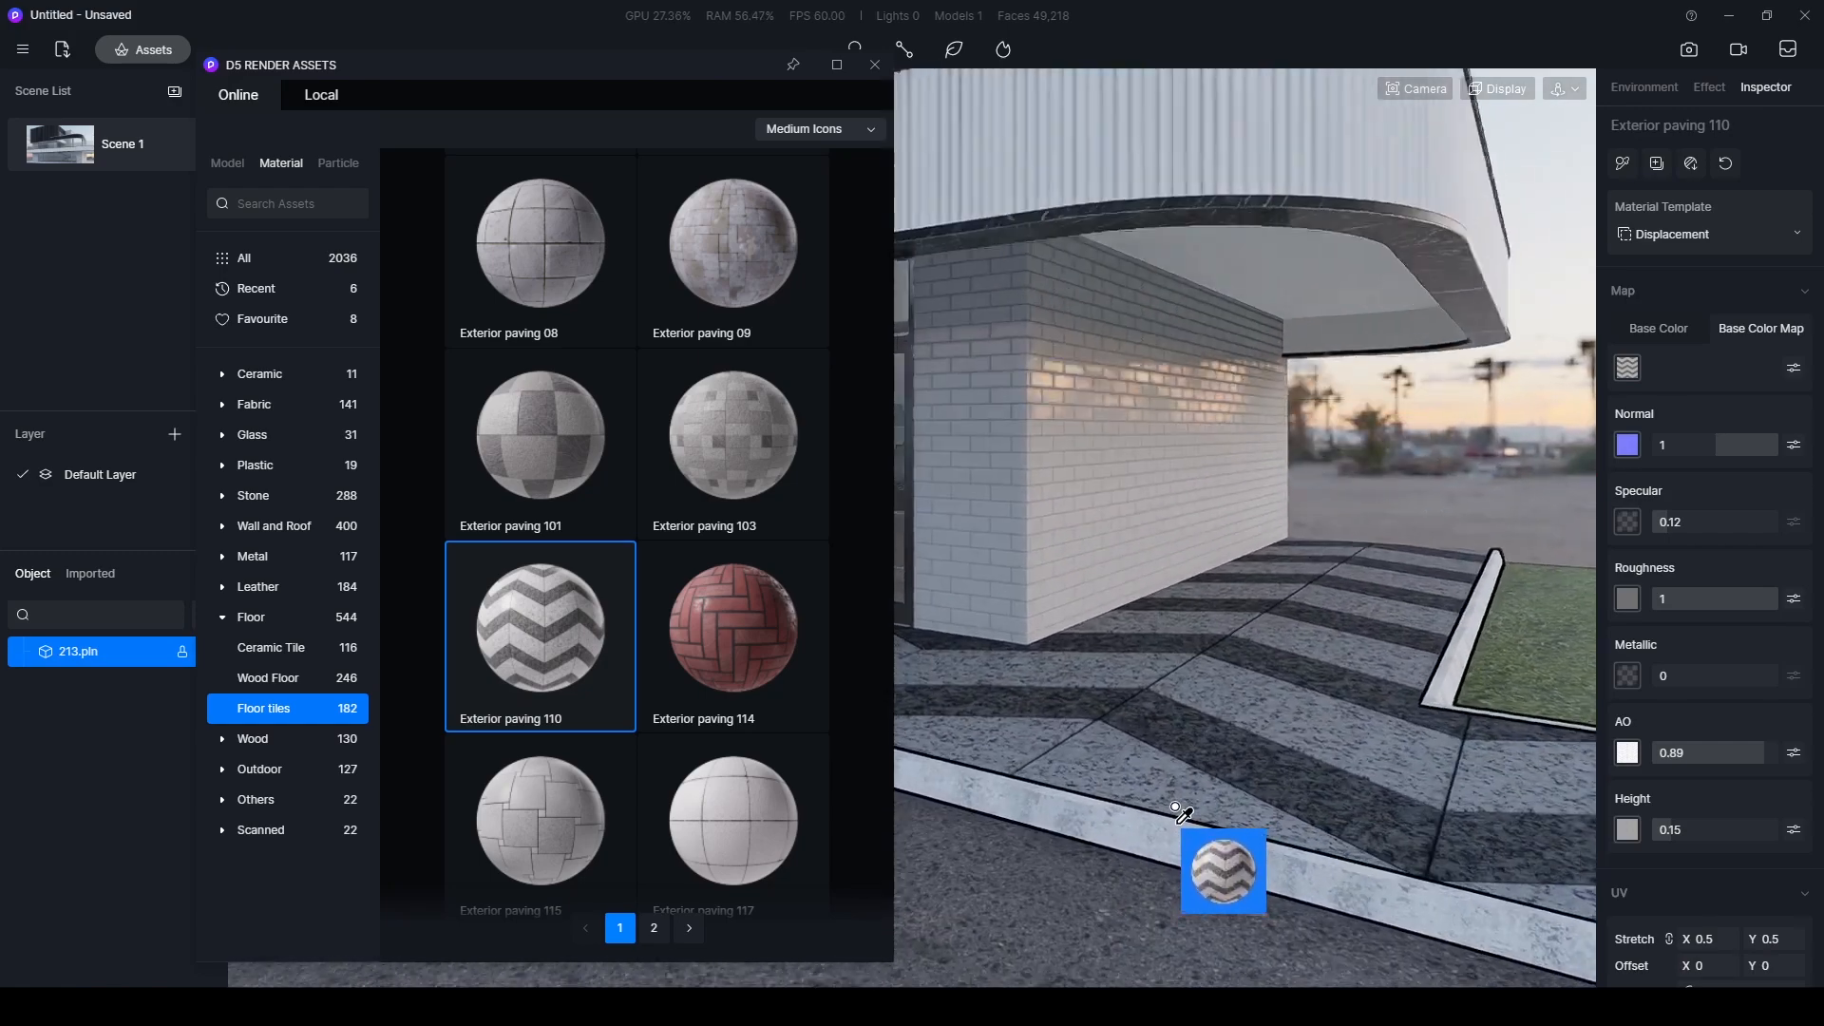
key(Escape)
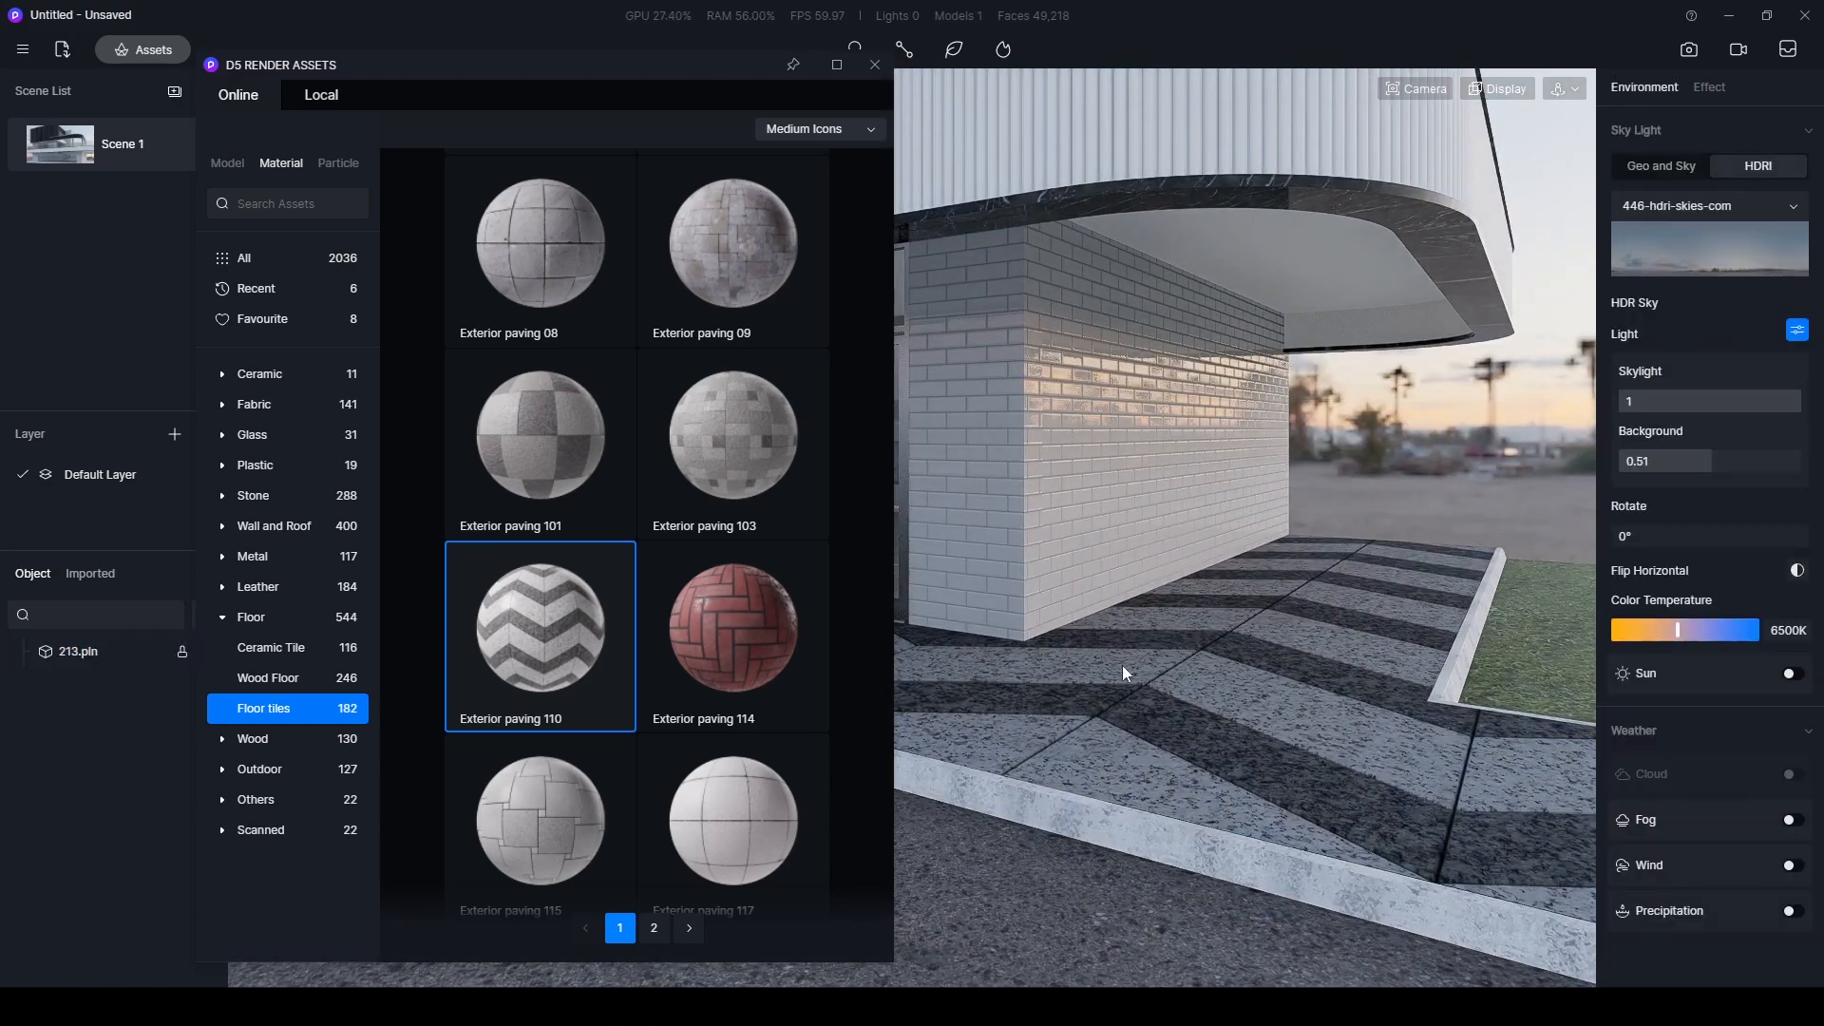
- Darken the curb material's base color by setting its V value to 72, and deselect the curb
right_drag(1257, 701, 1234, 697)
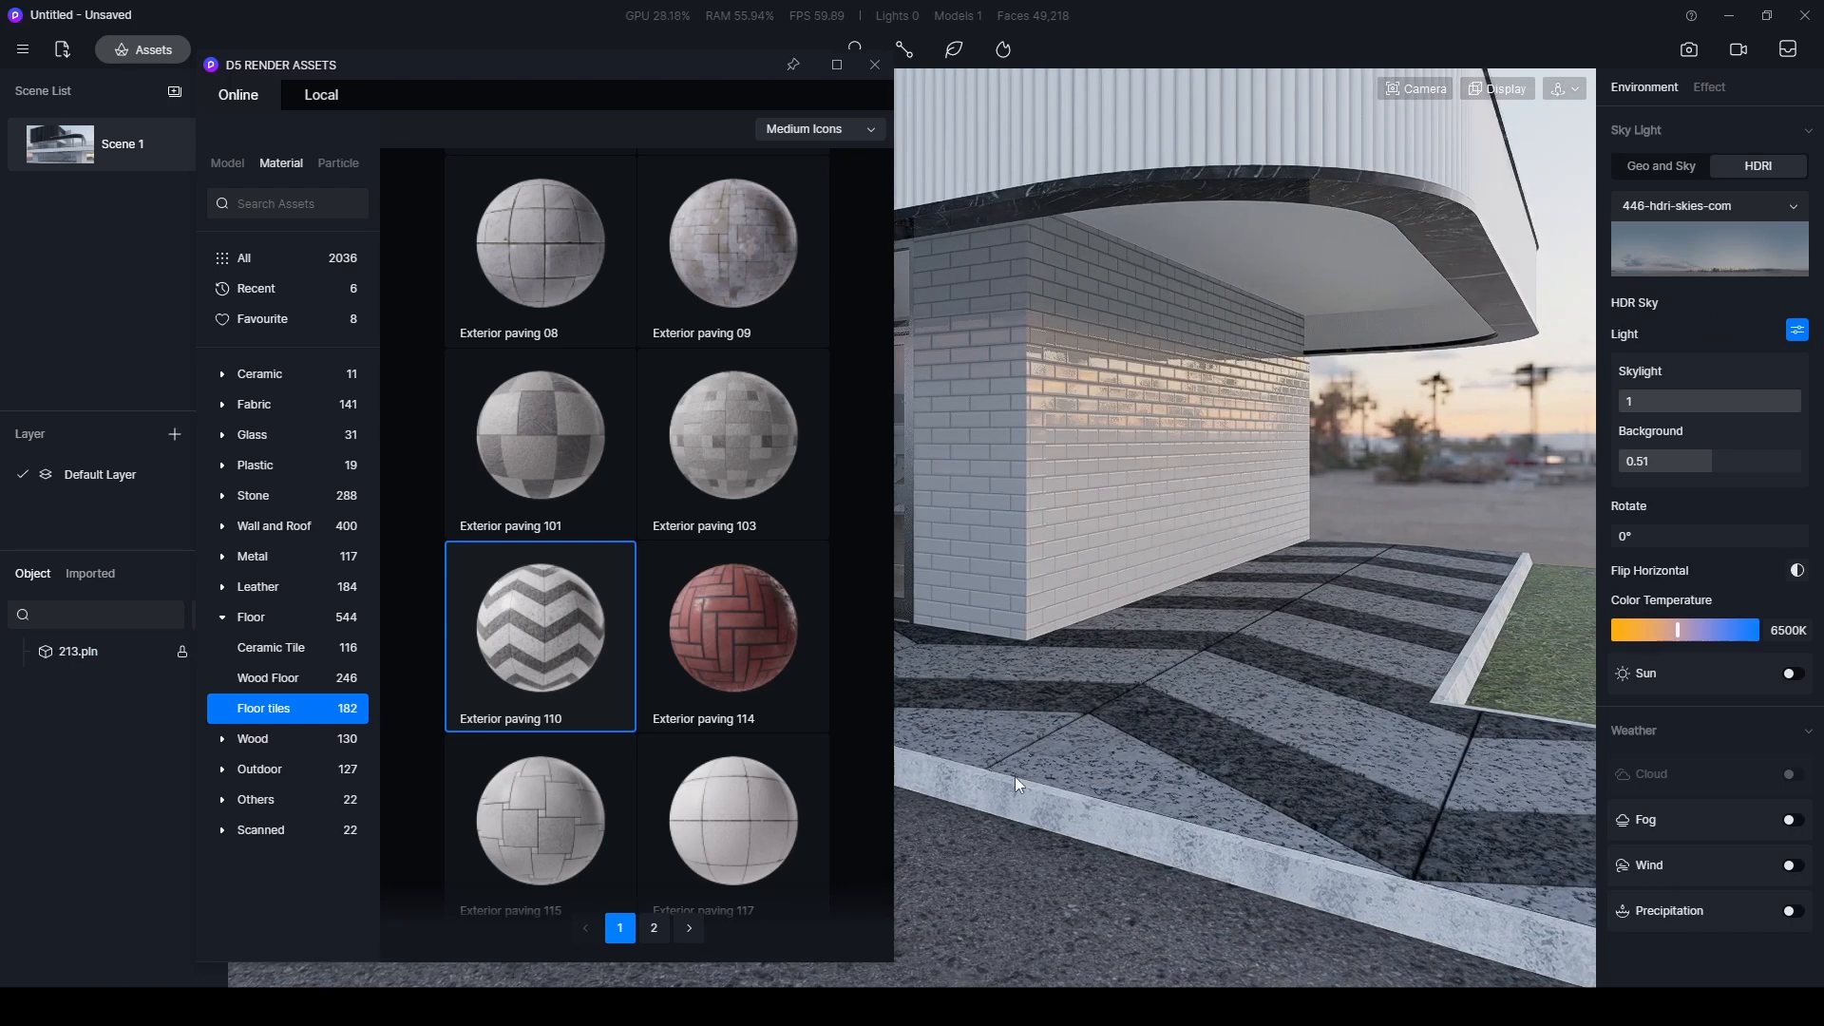
click(1188, 844)
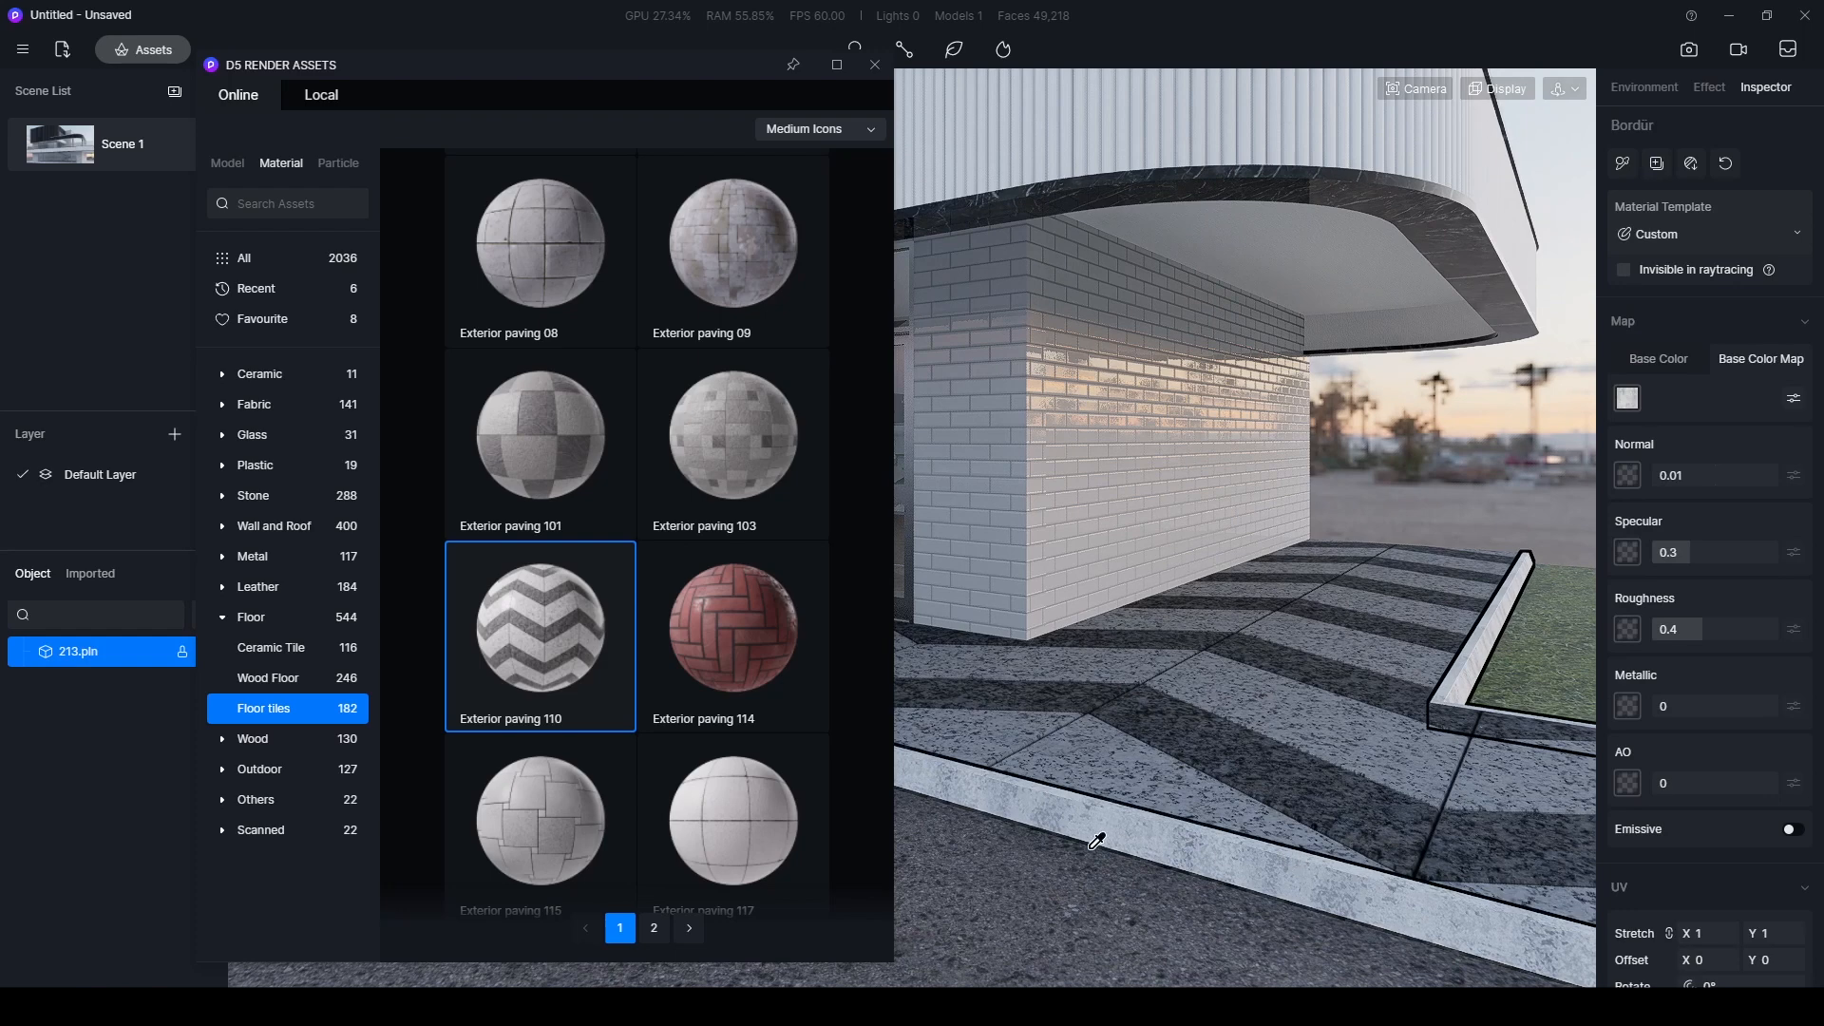
right_drag(1407, 674, 1402, 669)
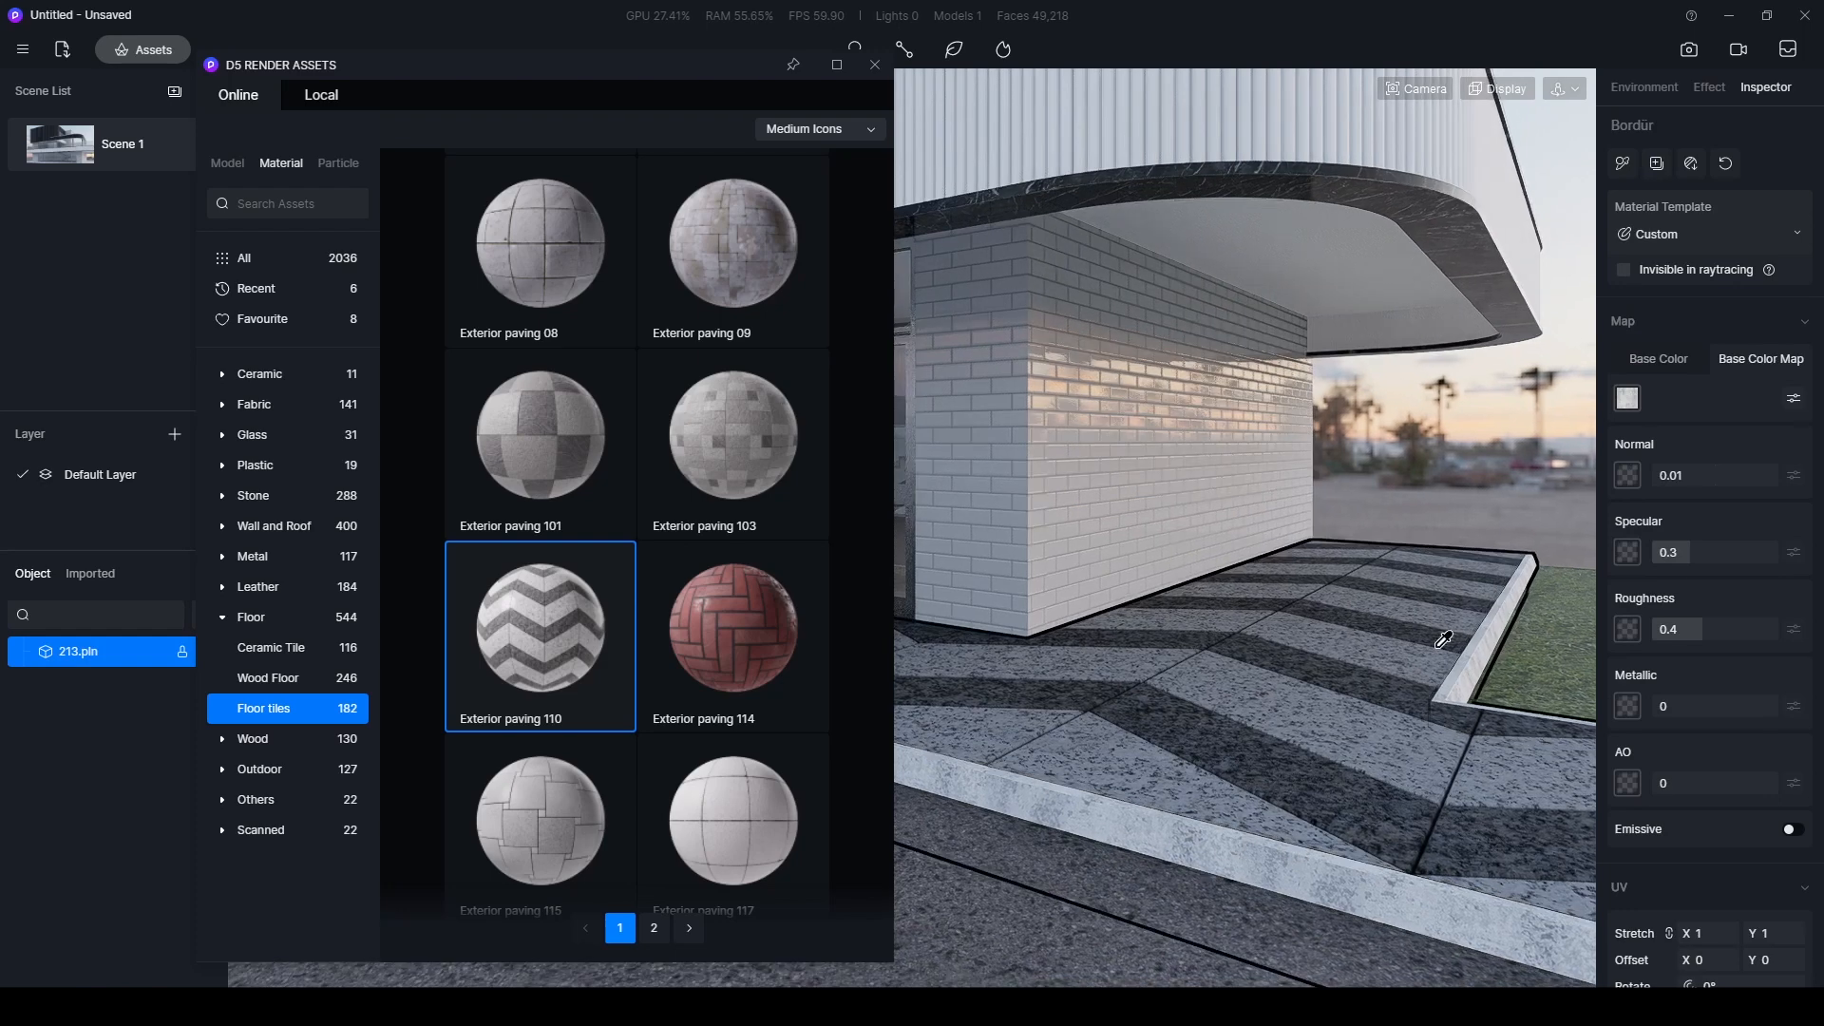
click(1648, 368)
click(1627, 400)
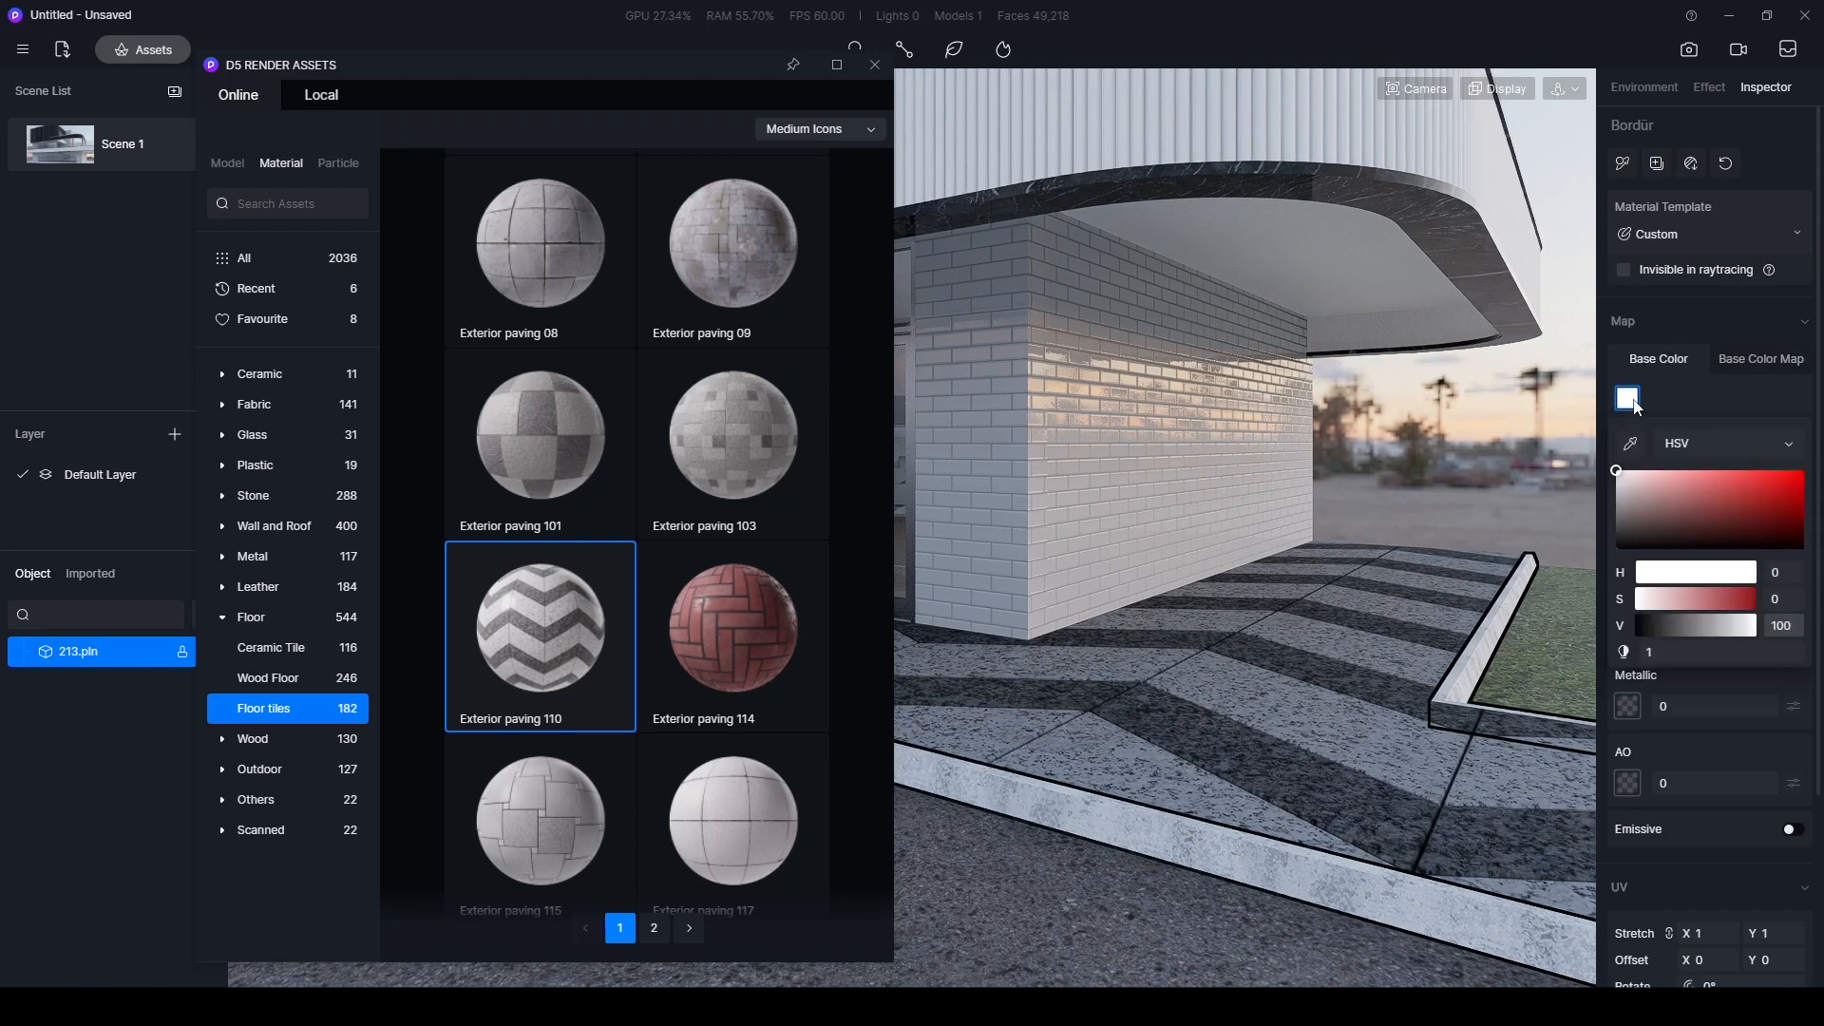
click(1722, 626)
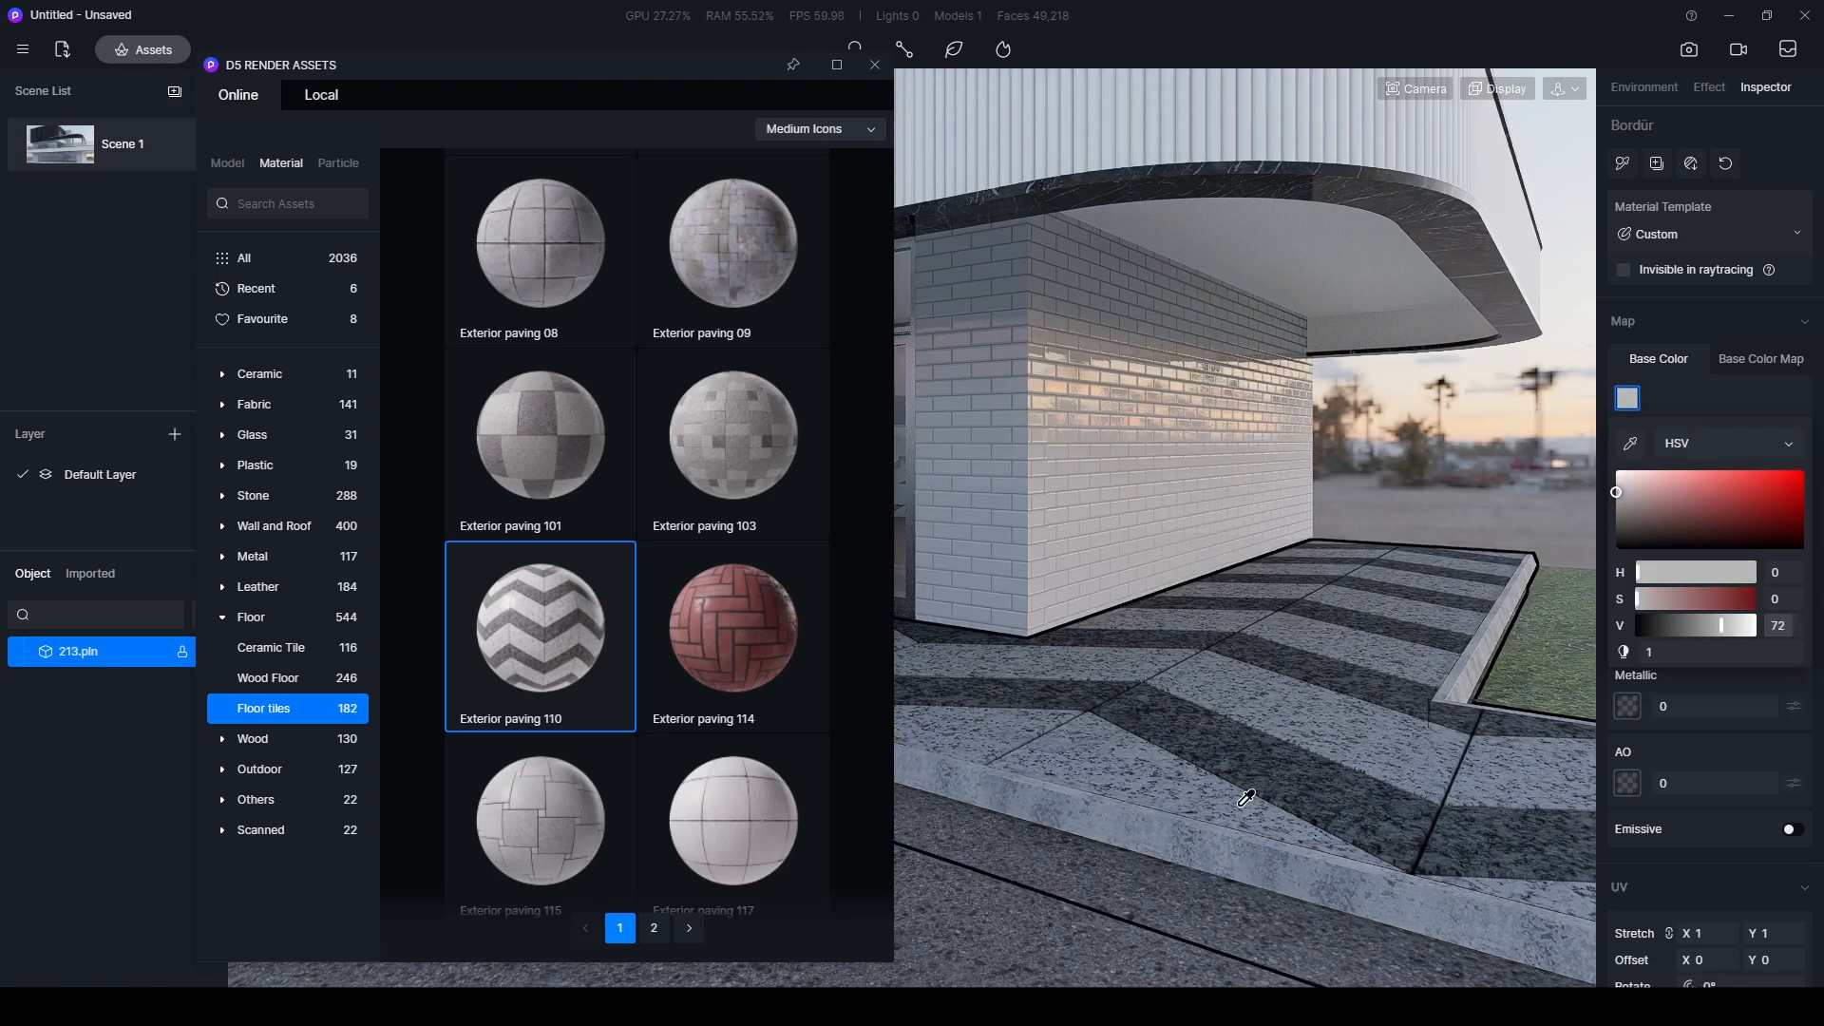
key(Escape)
- Restore the Scene 1 view and show the Outdoor category's Ground materials for the lawn areas
scroll(1310, 772, down, 5)
right_drag(1320, 773, 1392, 743)
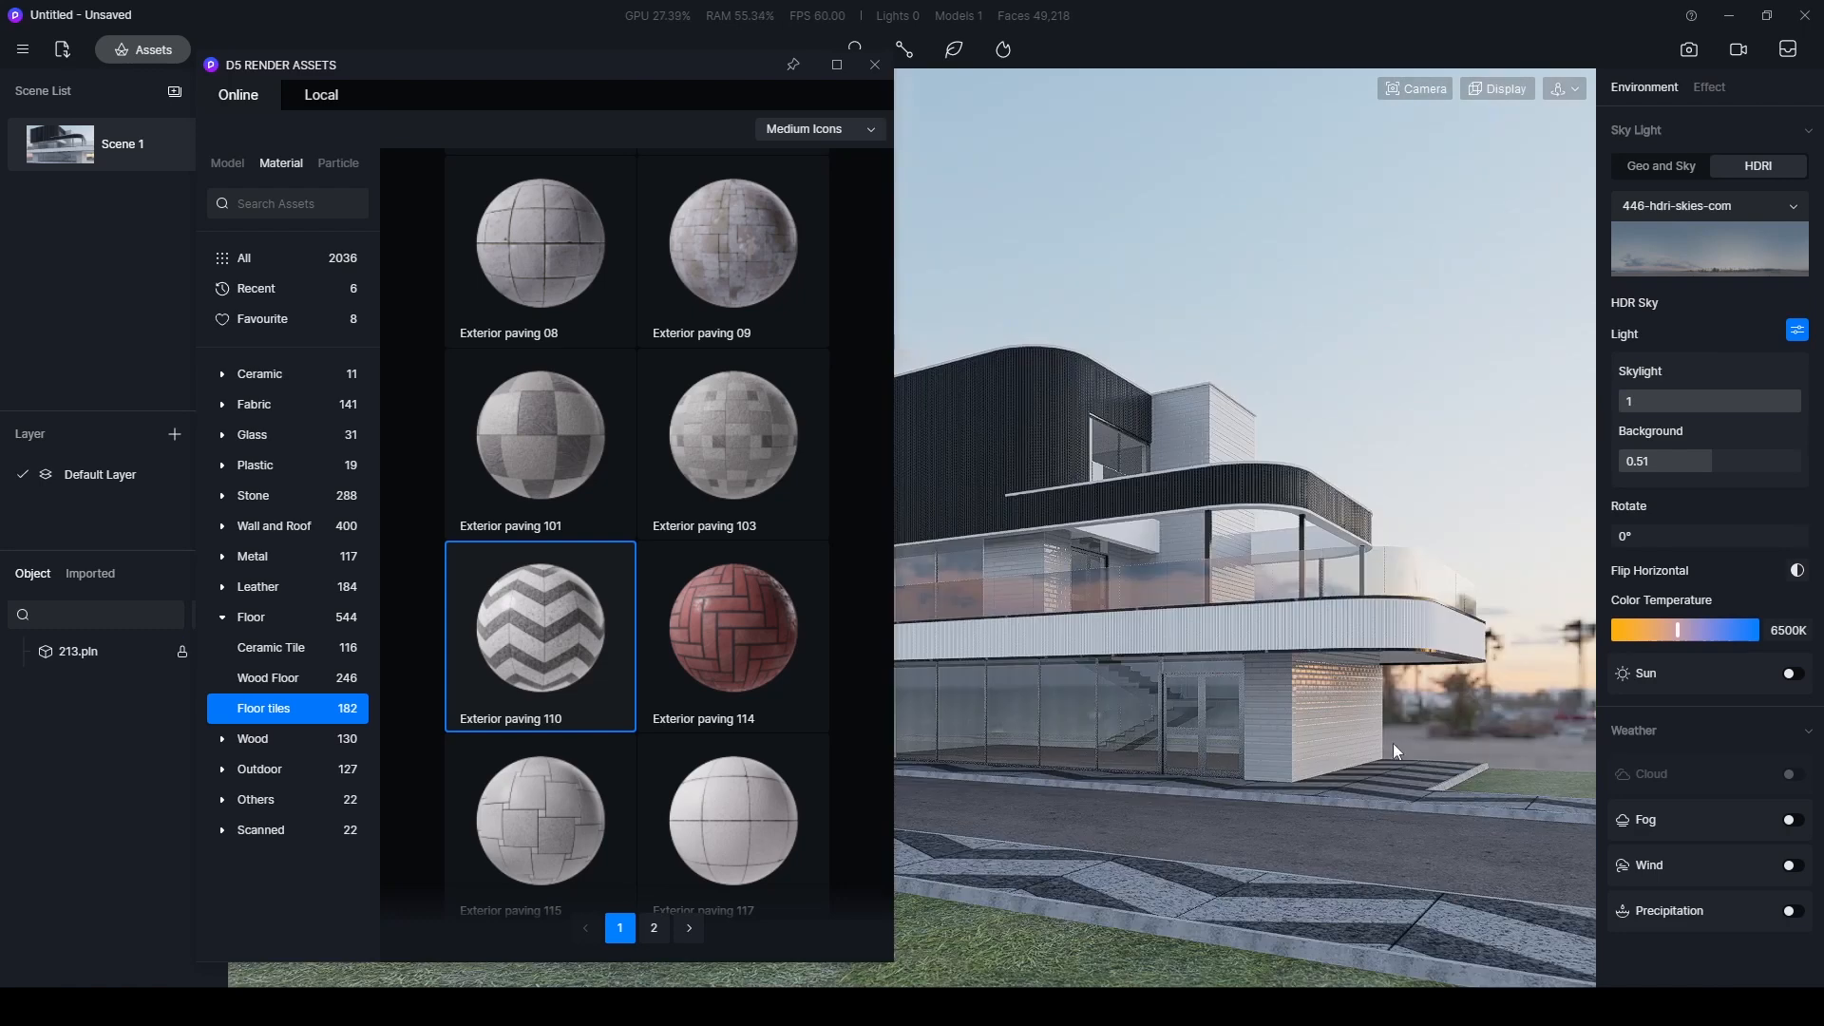
scroll(1505, 793, up, 4)
right_drag(1335, 955, 1228, 821)
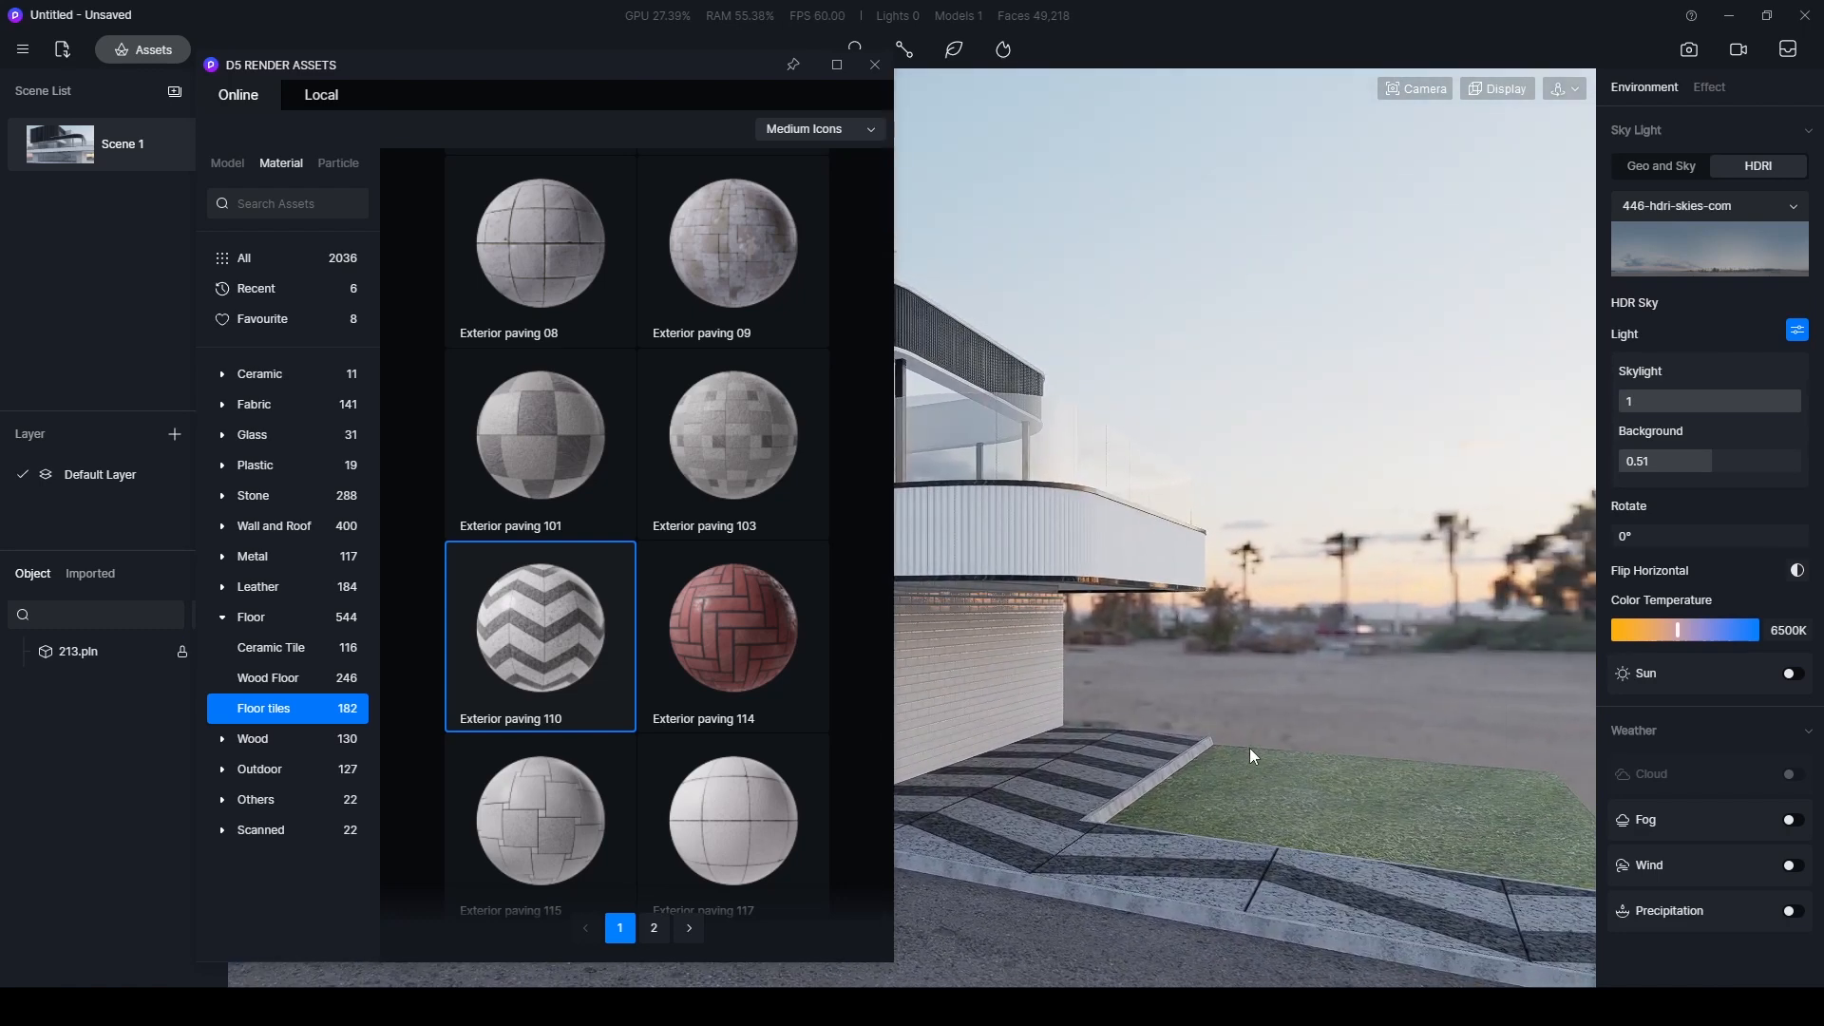
click(122, 145)
click(274, 773)
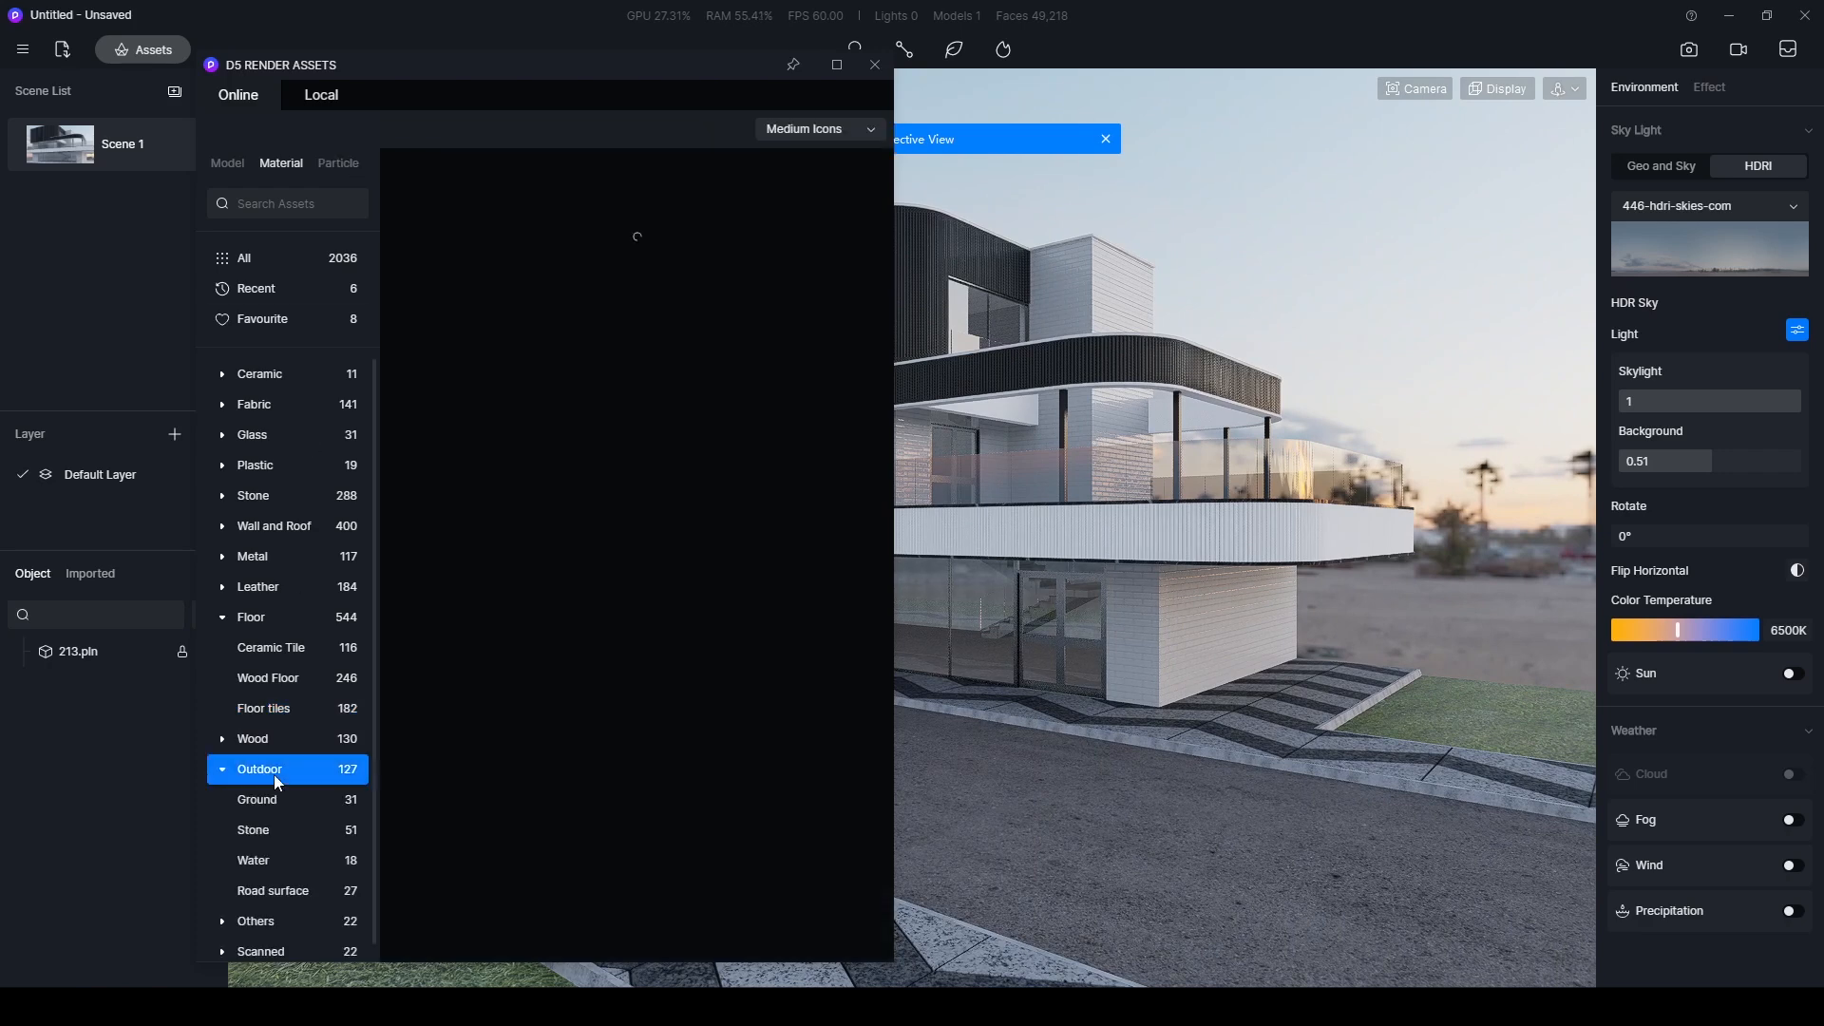
click(252, 801)
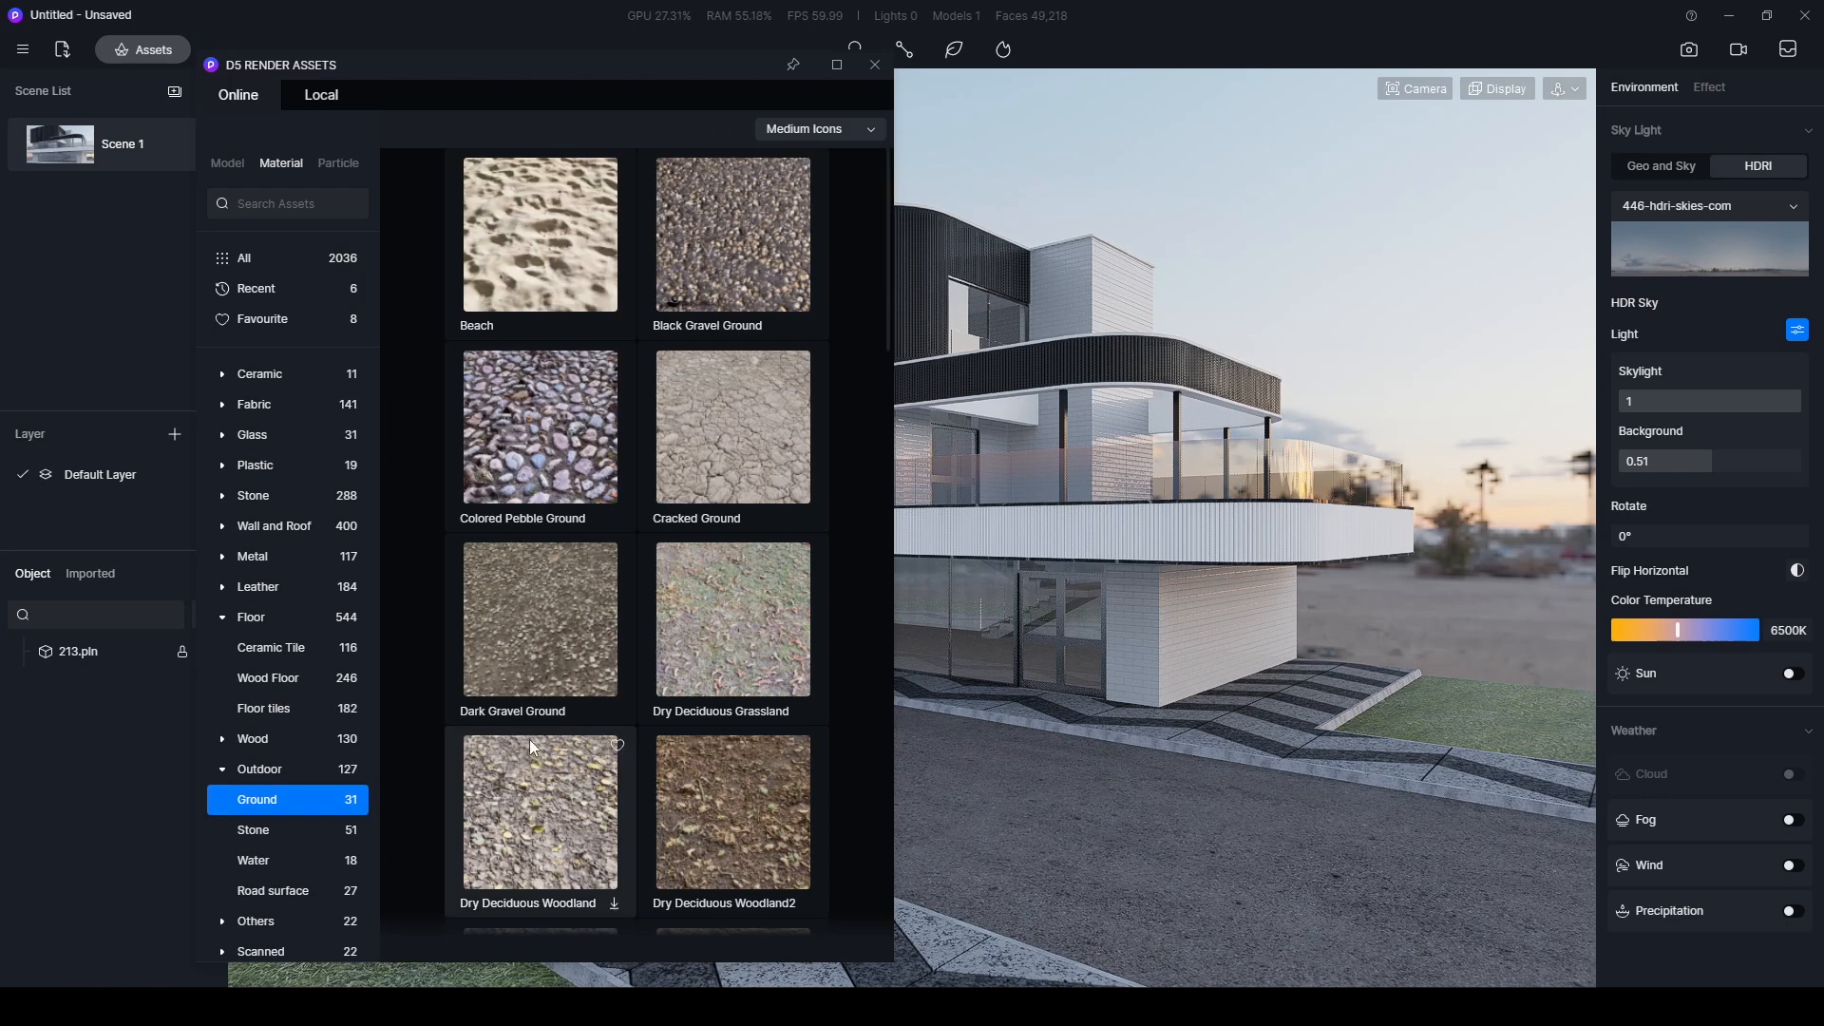
- Apply the Dry Deciduous Woodland2 ground material to the lawn areas and end the material placement
scroll(528, 738, down, 1)
click(718, 779)
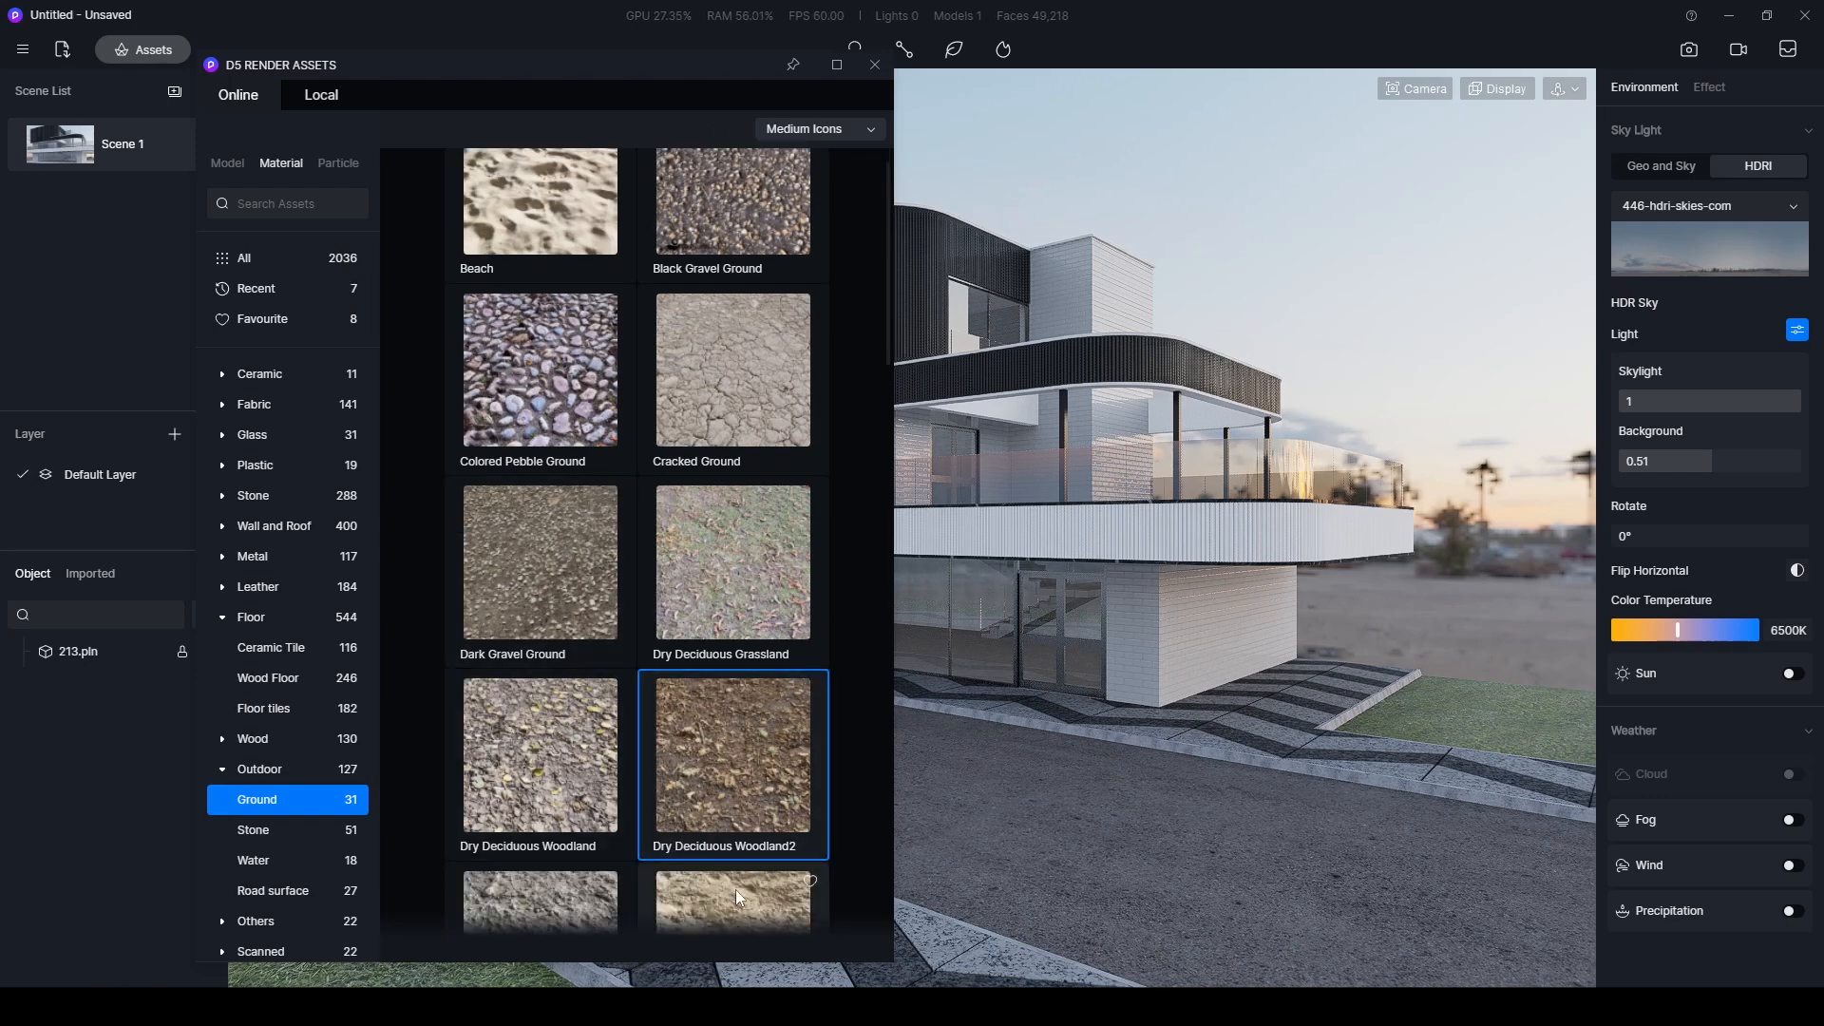
drag(703, 767, 1511, 560)
key(Escape)
key(Escape)
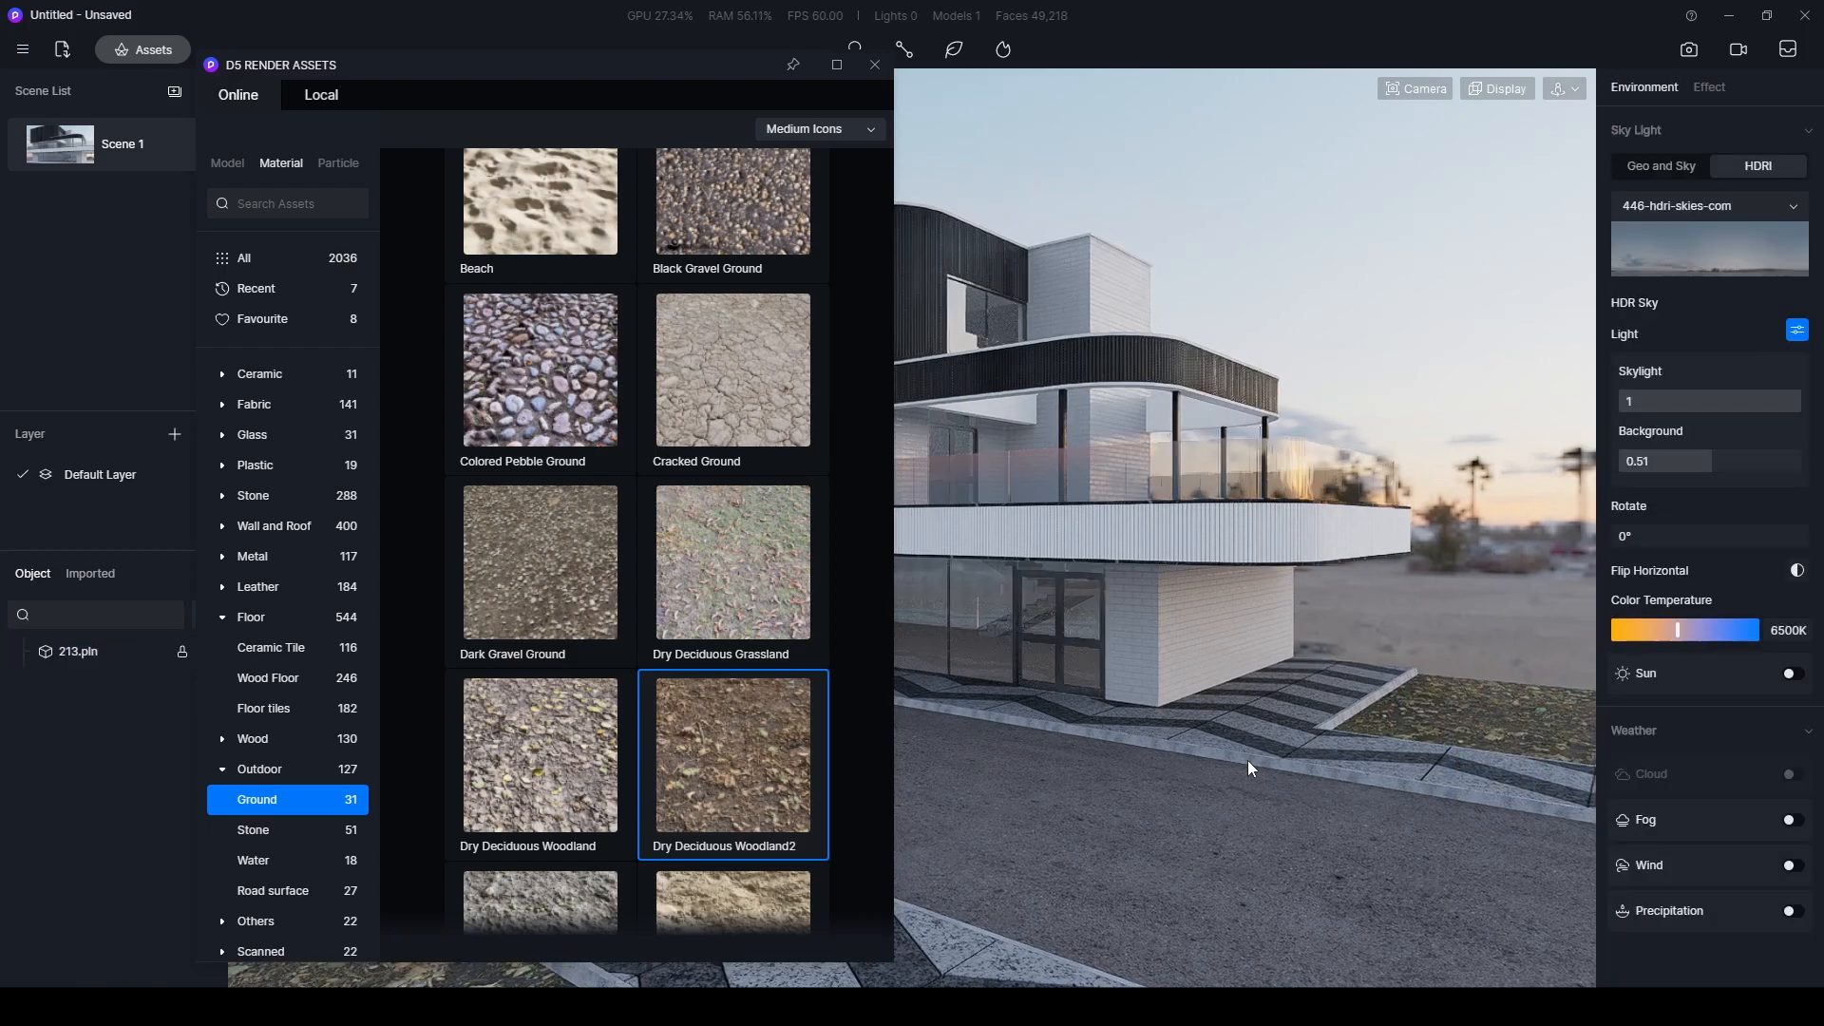
- Search the model library for grass and pick Grass09 Cluster
right_drag(1250, 766, 1386, 751)
drag(598, 69, 488, 120)
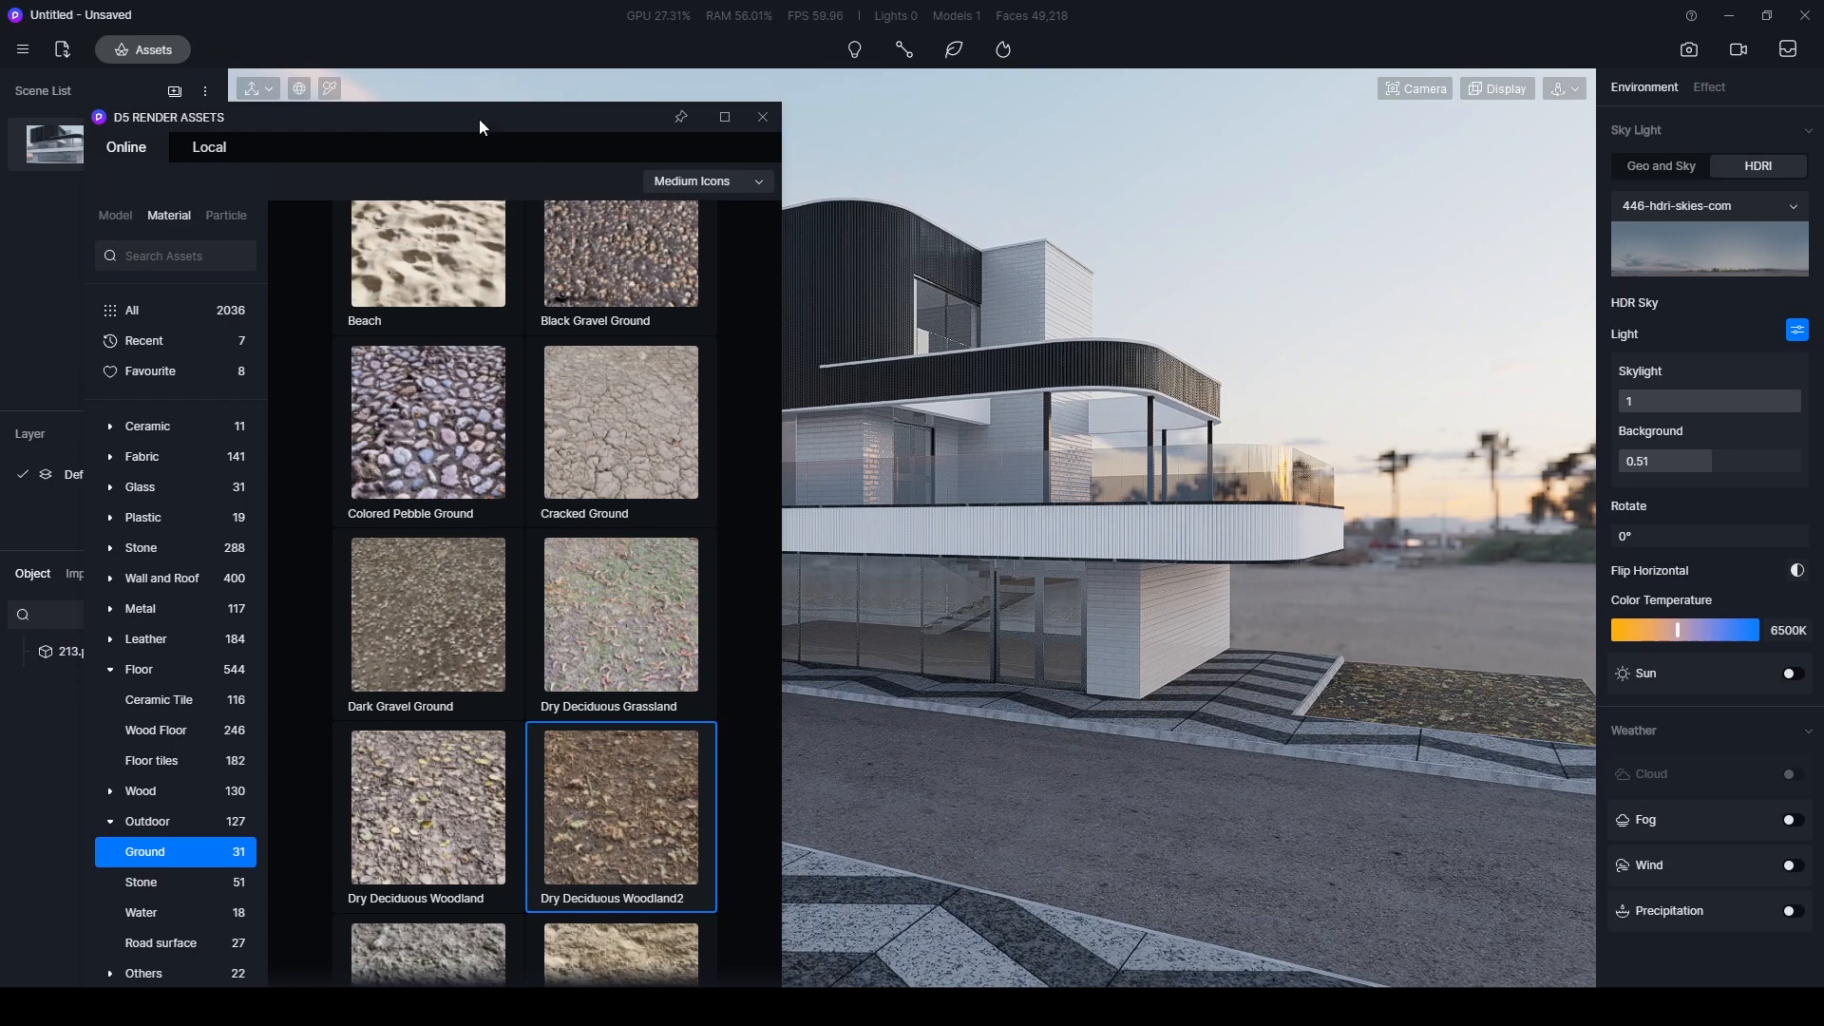
drag(449, 127, 620, 107)
click(300, 196)
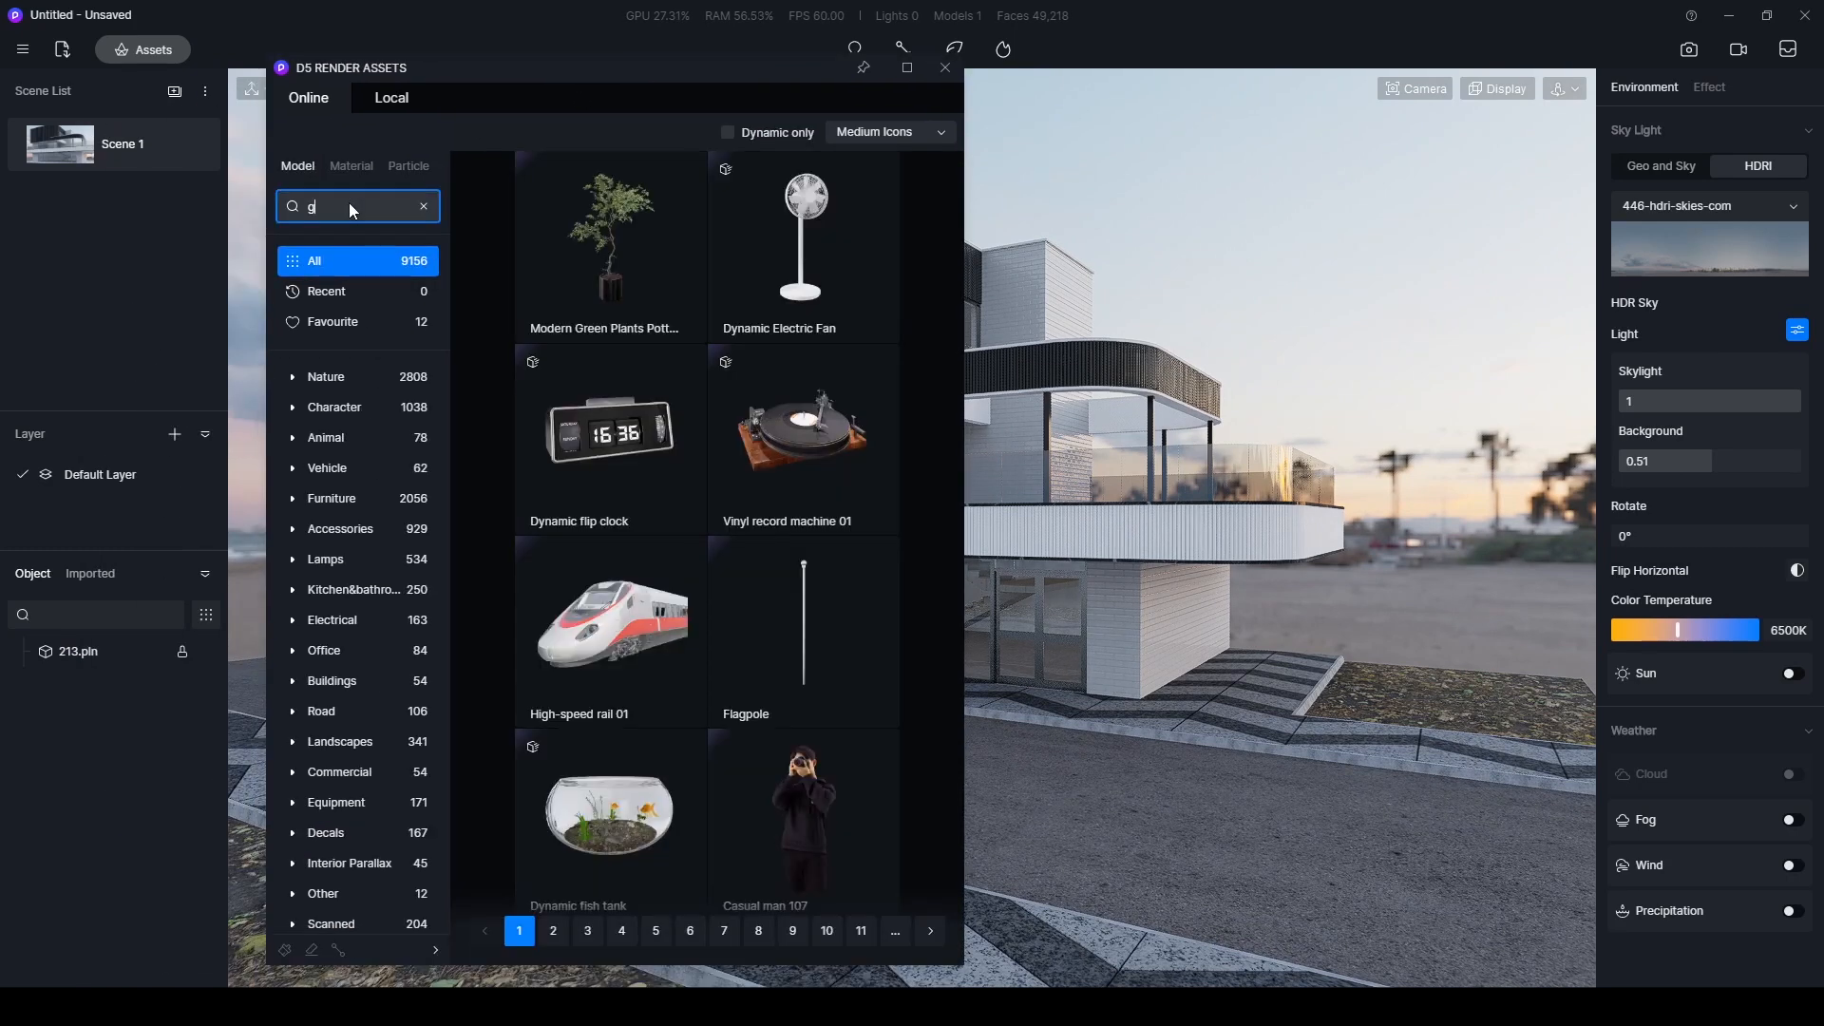
key(Return)
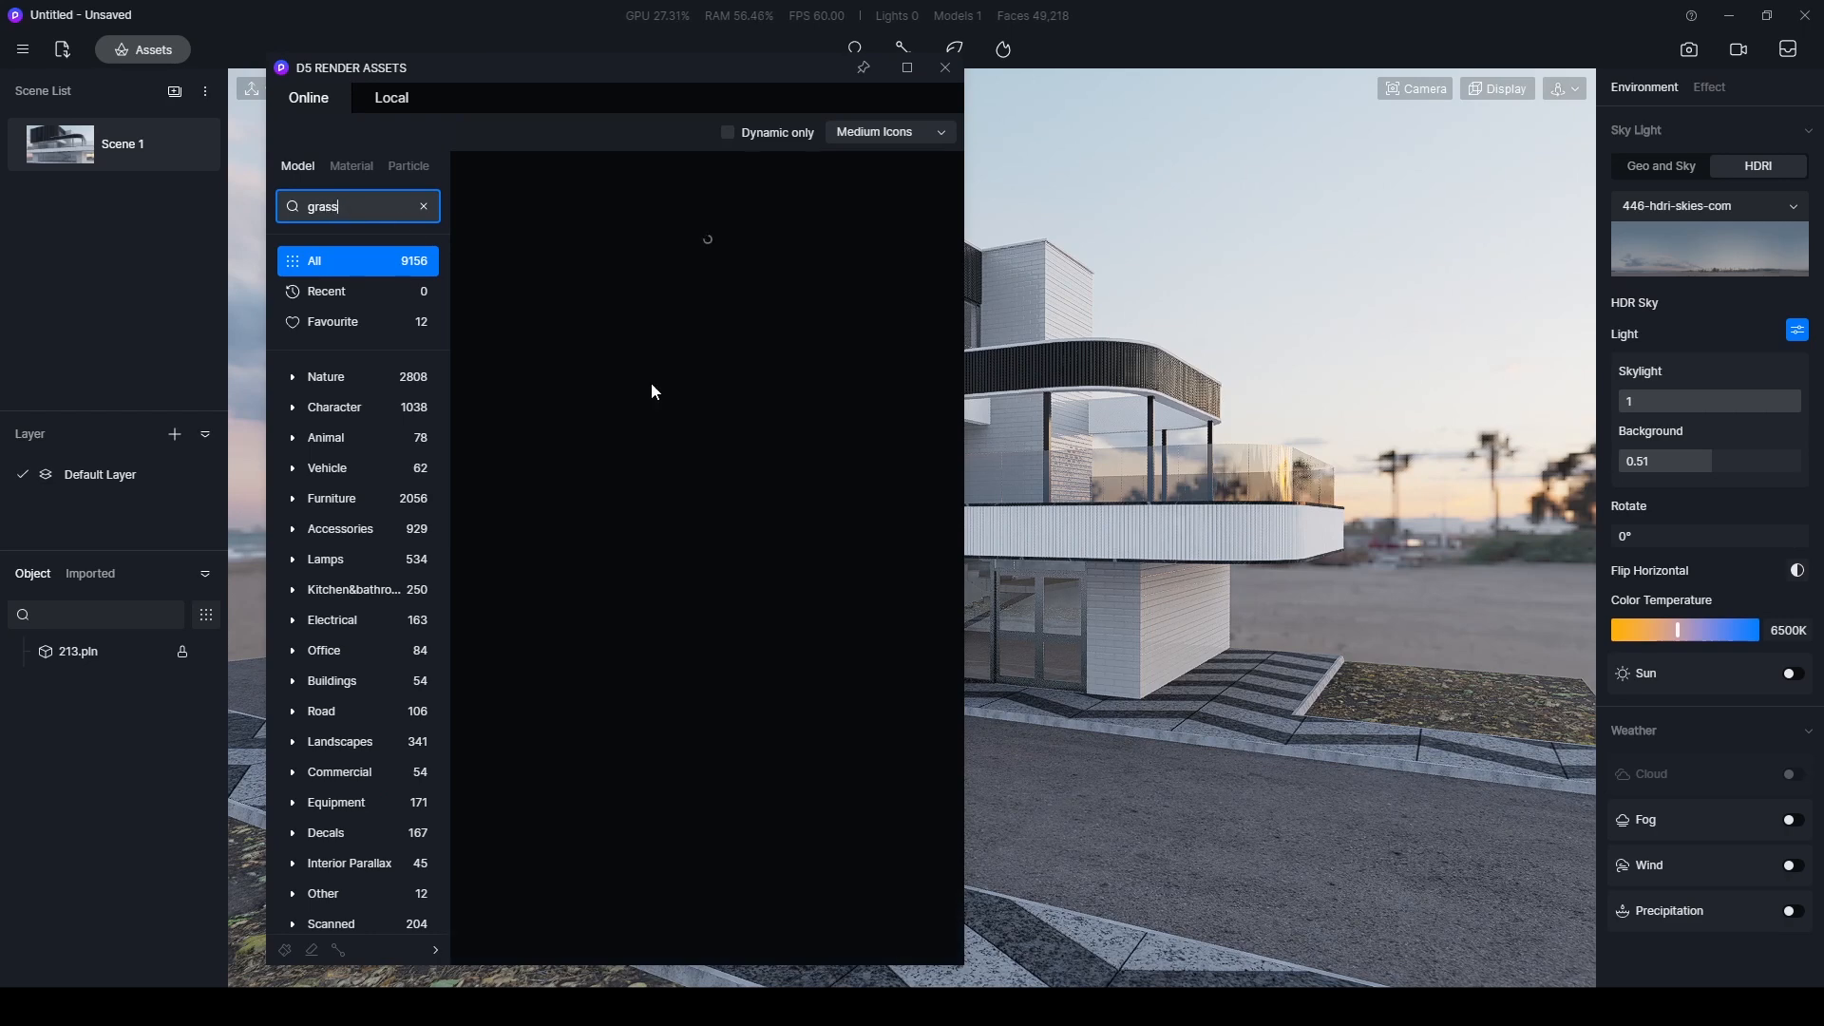
scroll(665, 499, down, 2)
scroll(693, 518, down, 4)
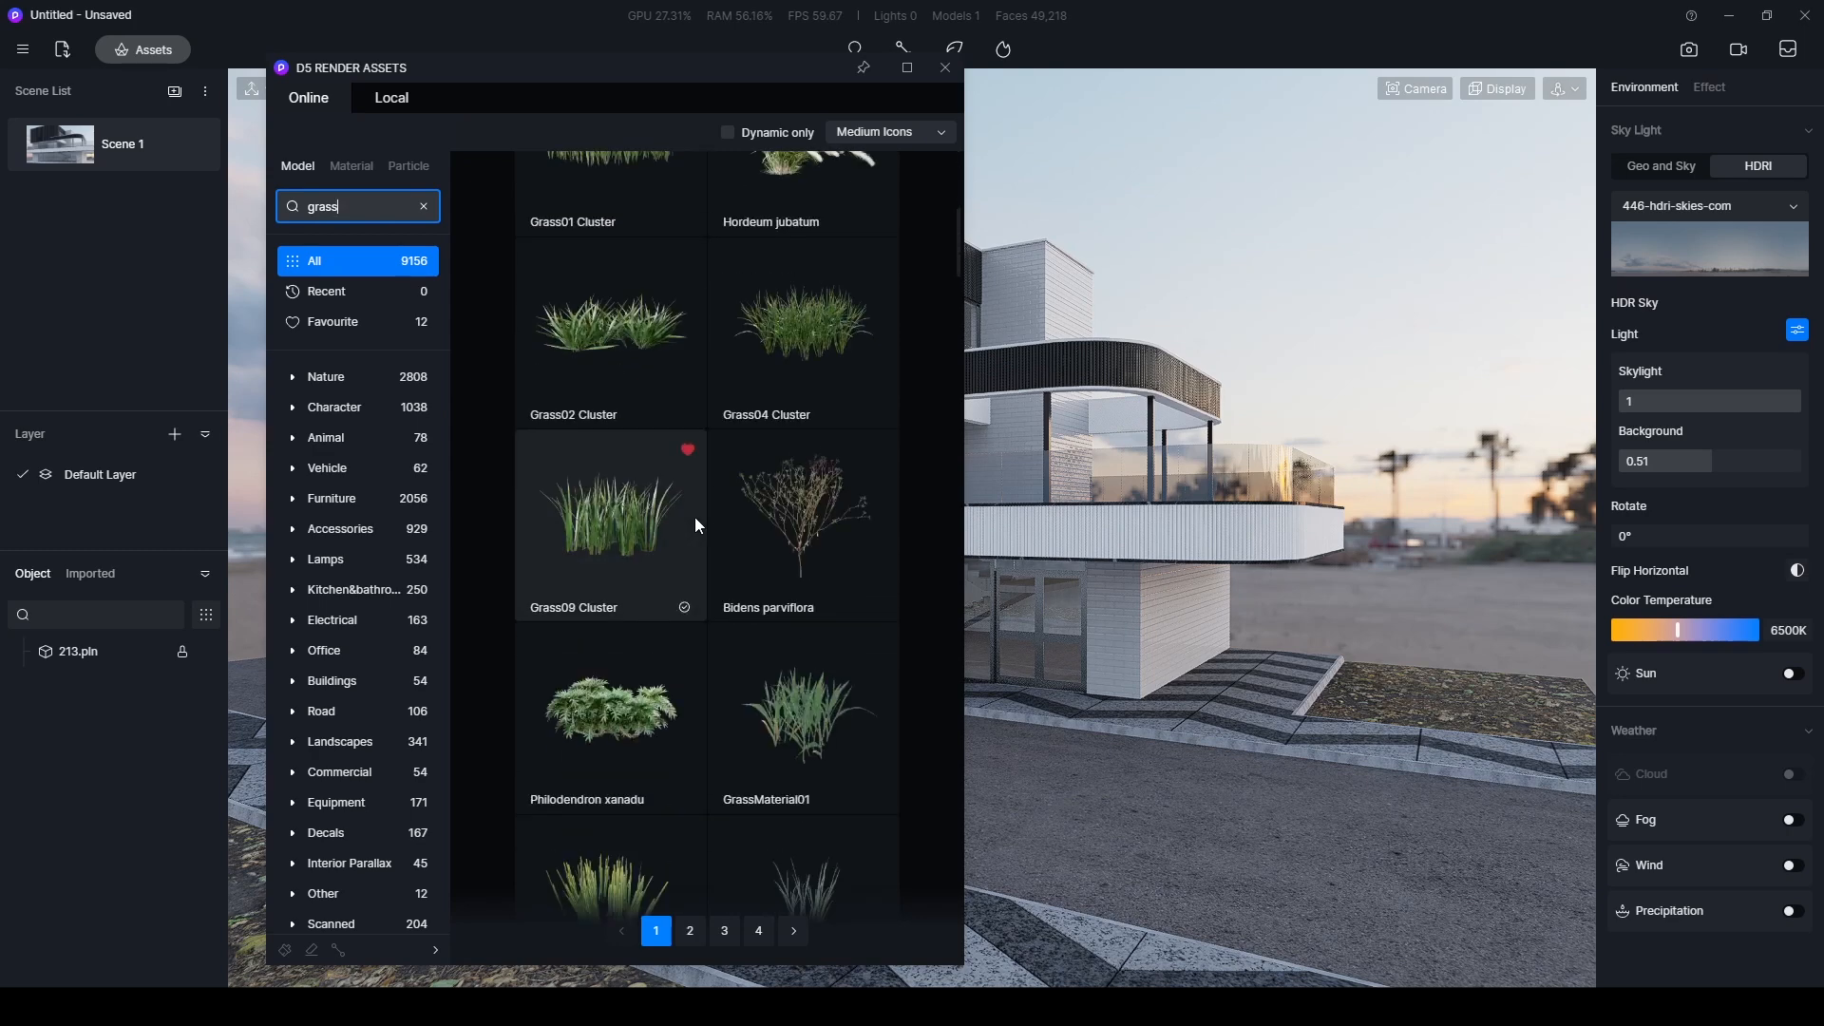
click(600, 598)
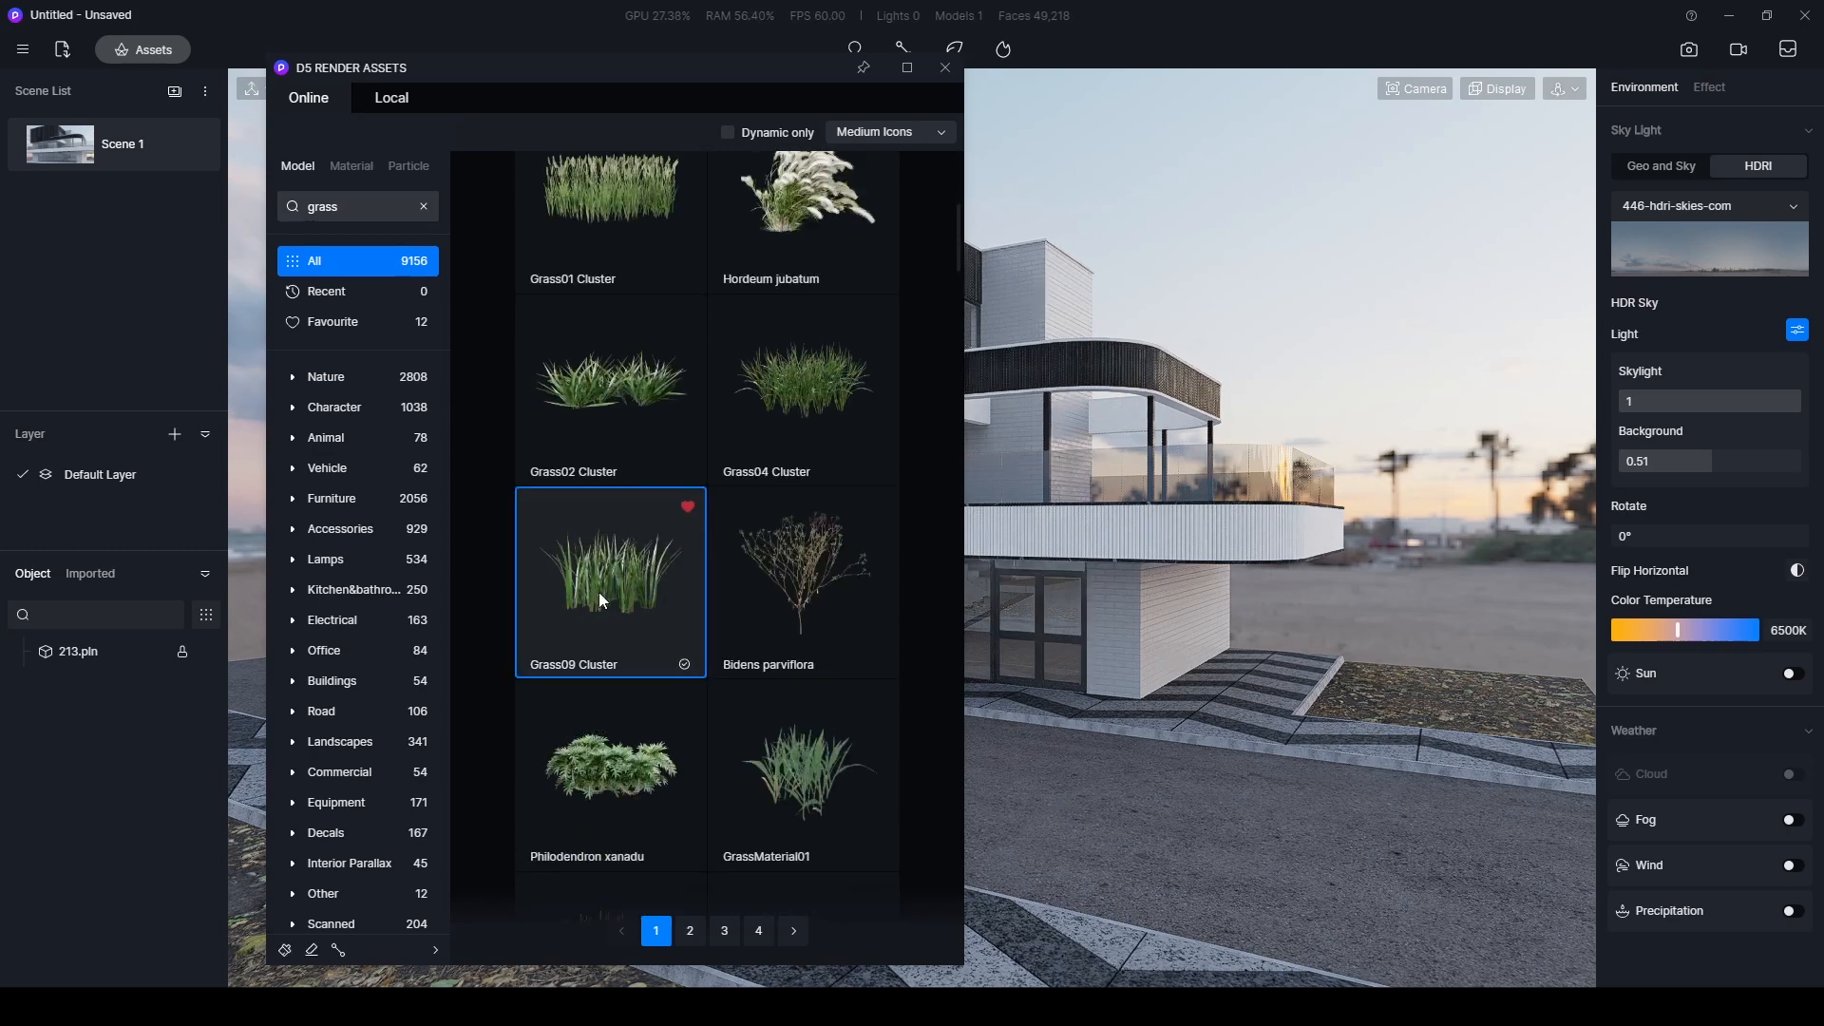
drag(595, 61, 545, 49)
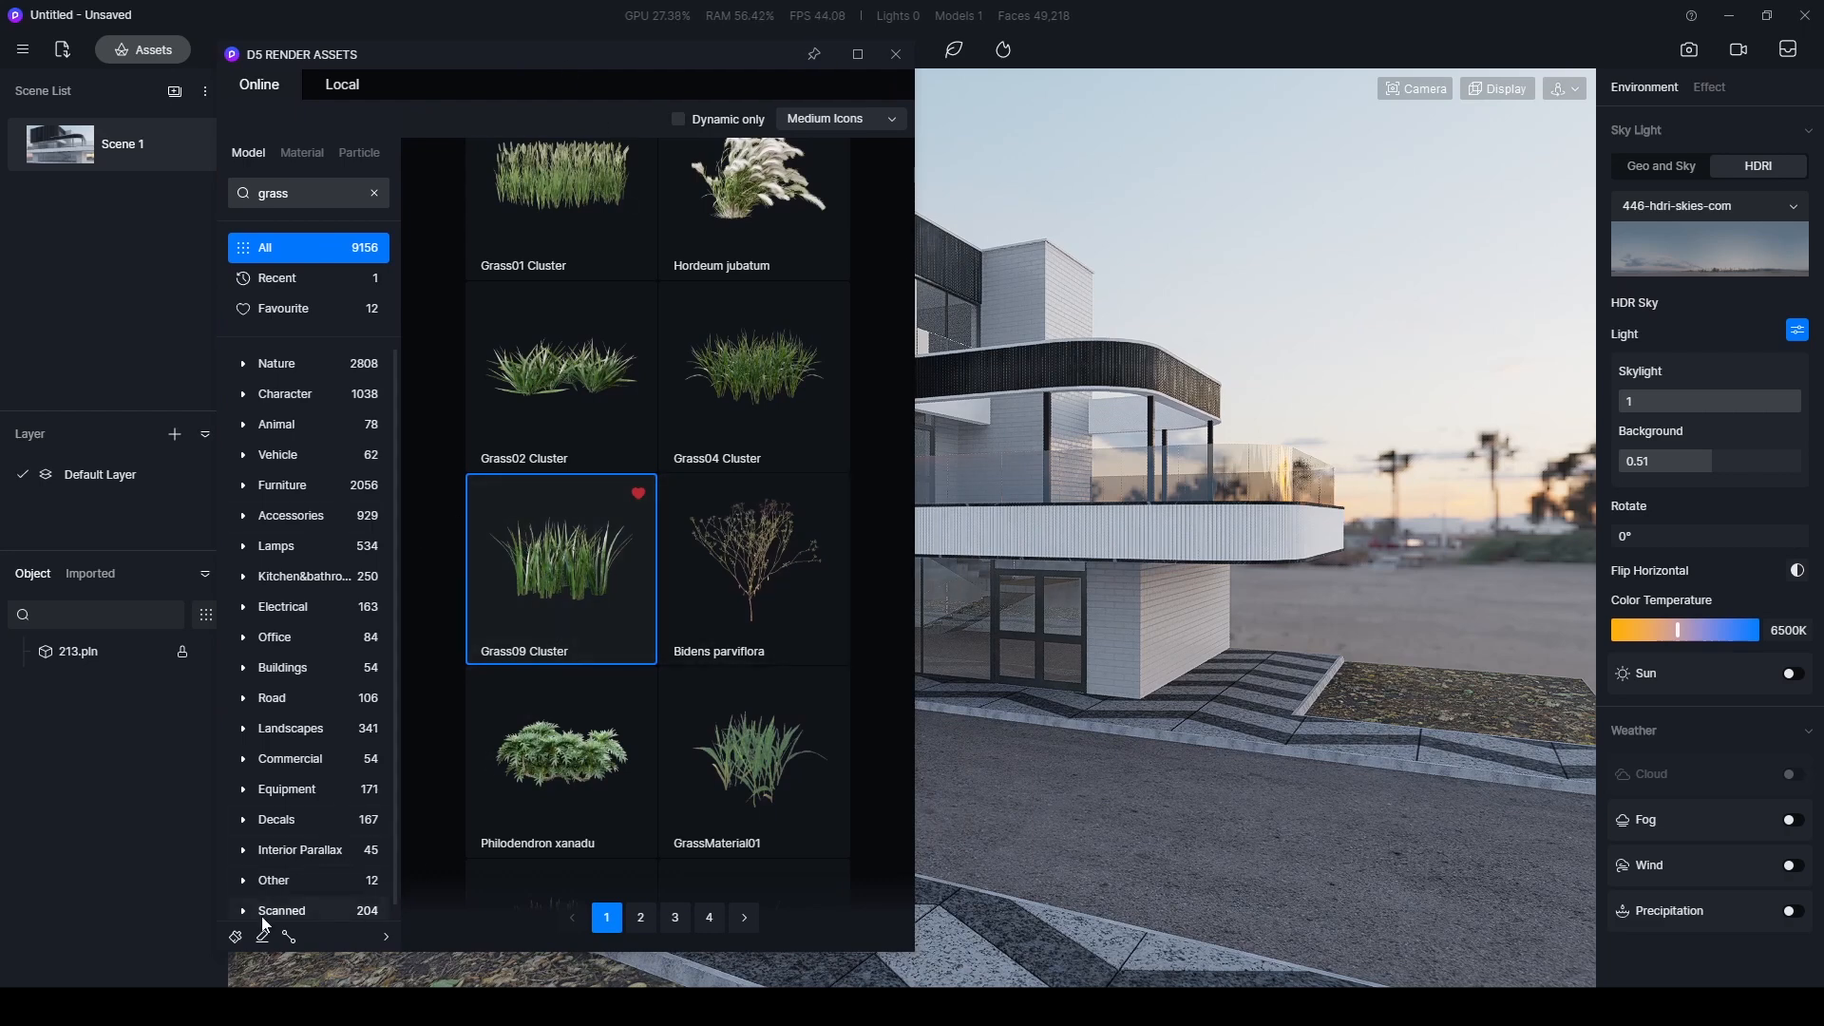
- Set up the scatter brush in fill mode with maximum radius, higher density, and a small size and random size
click(235, 936)
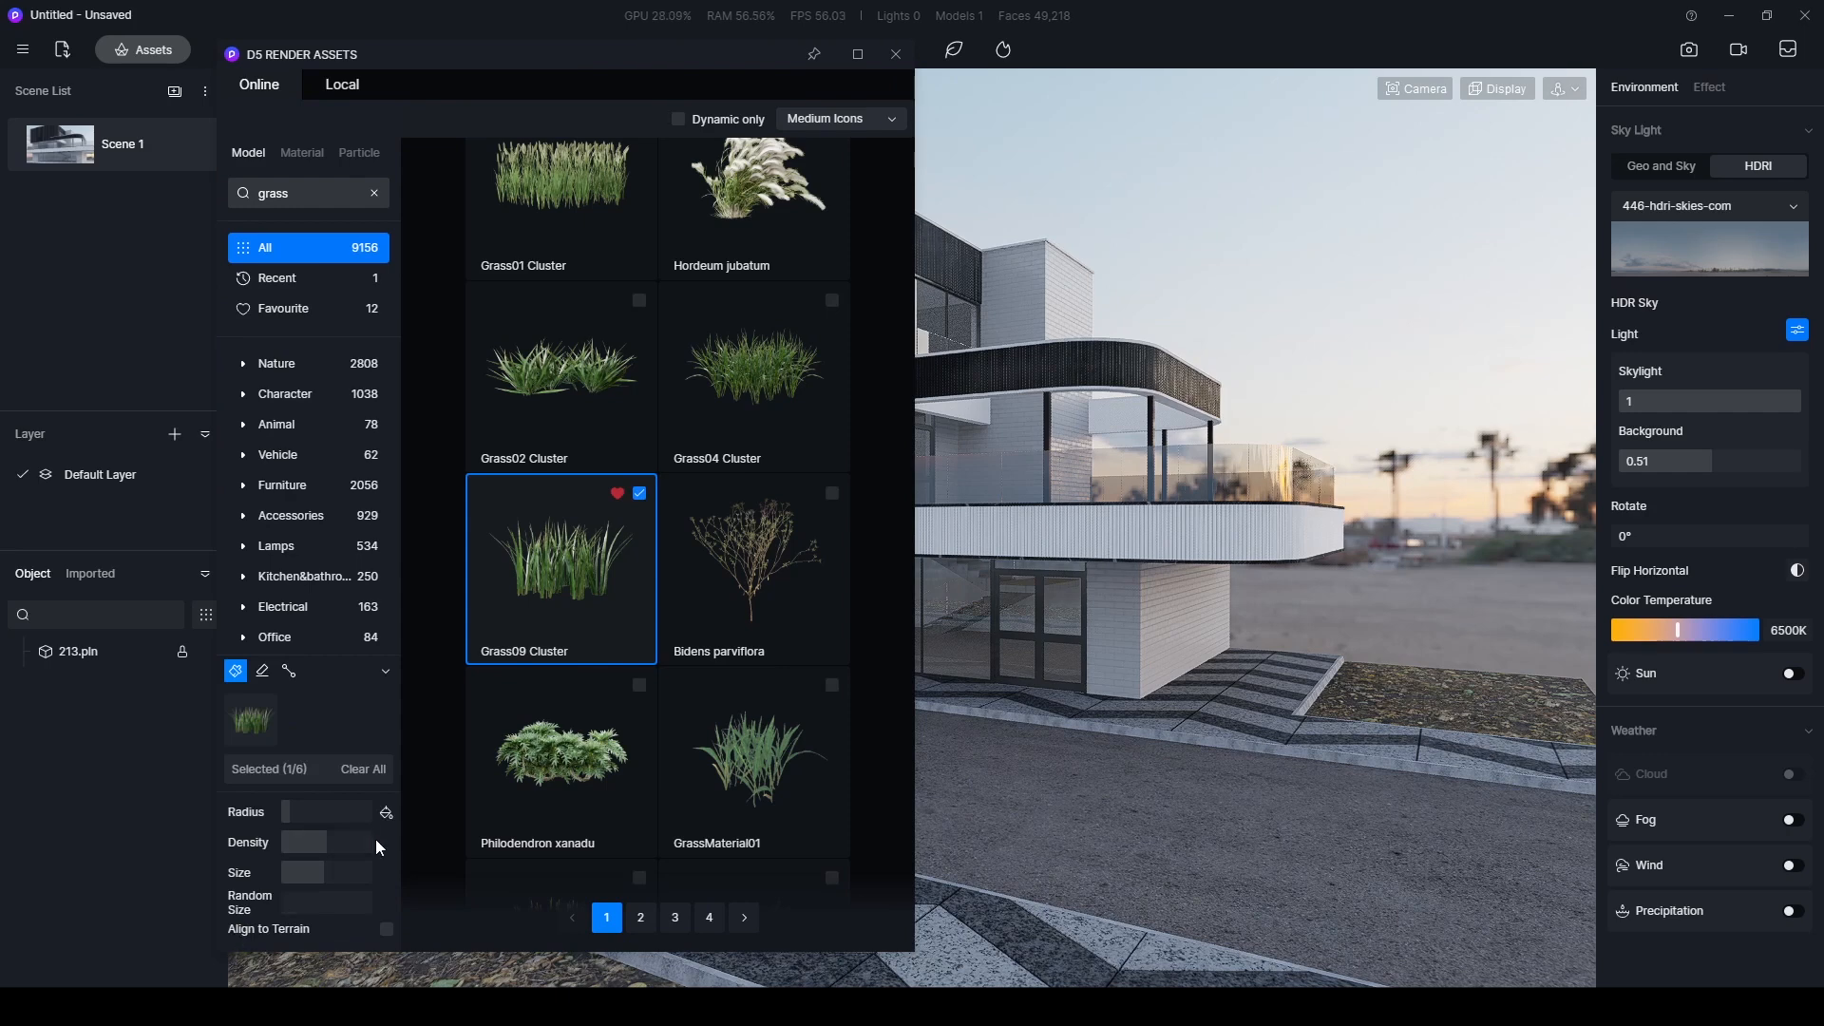
drag(293, 811, 377, 812)
click(387, 814)
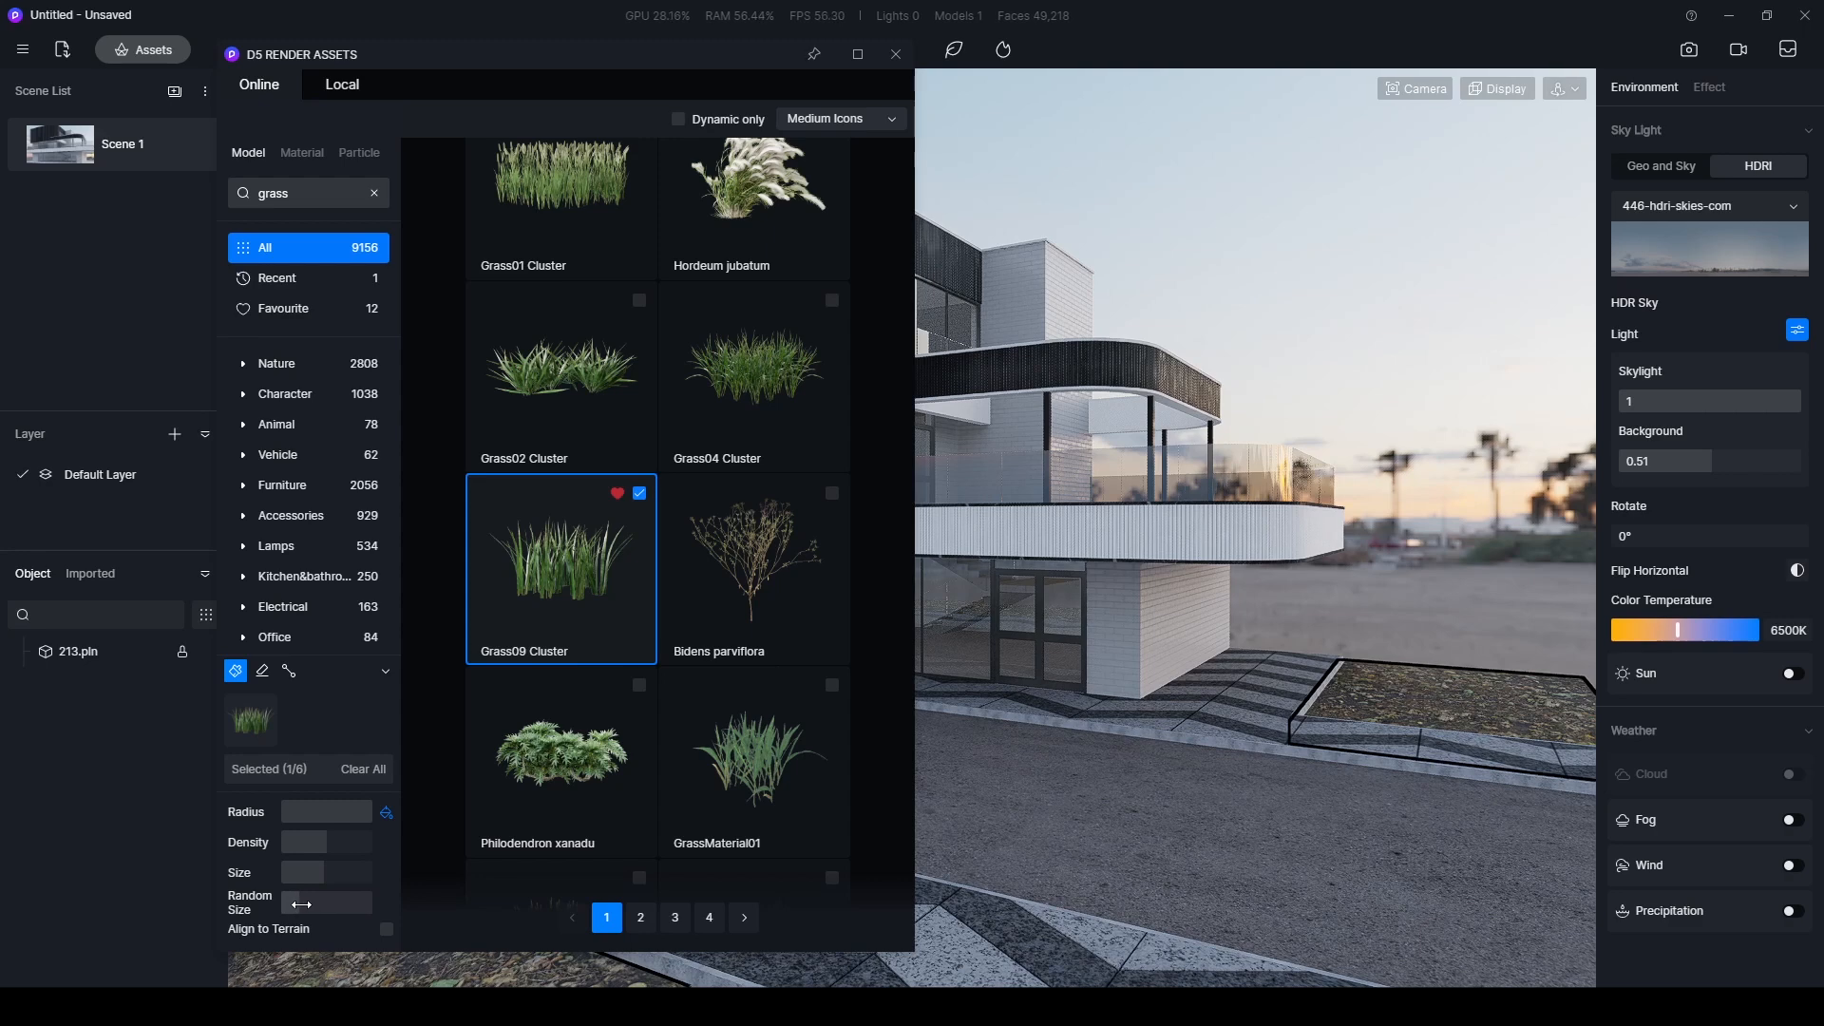
drag(319, 878, 307, 880)
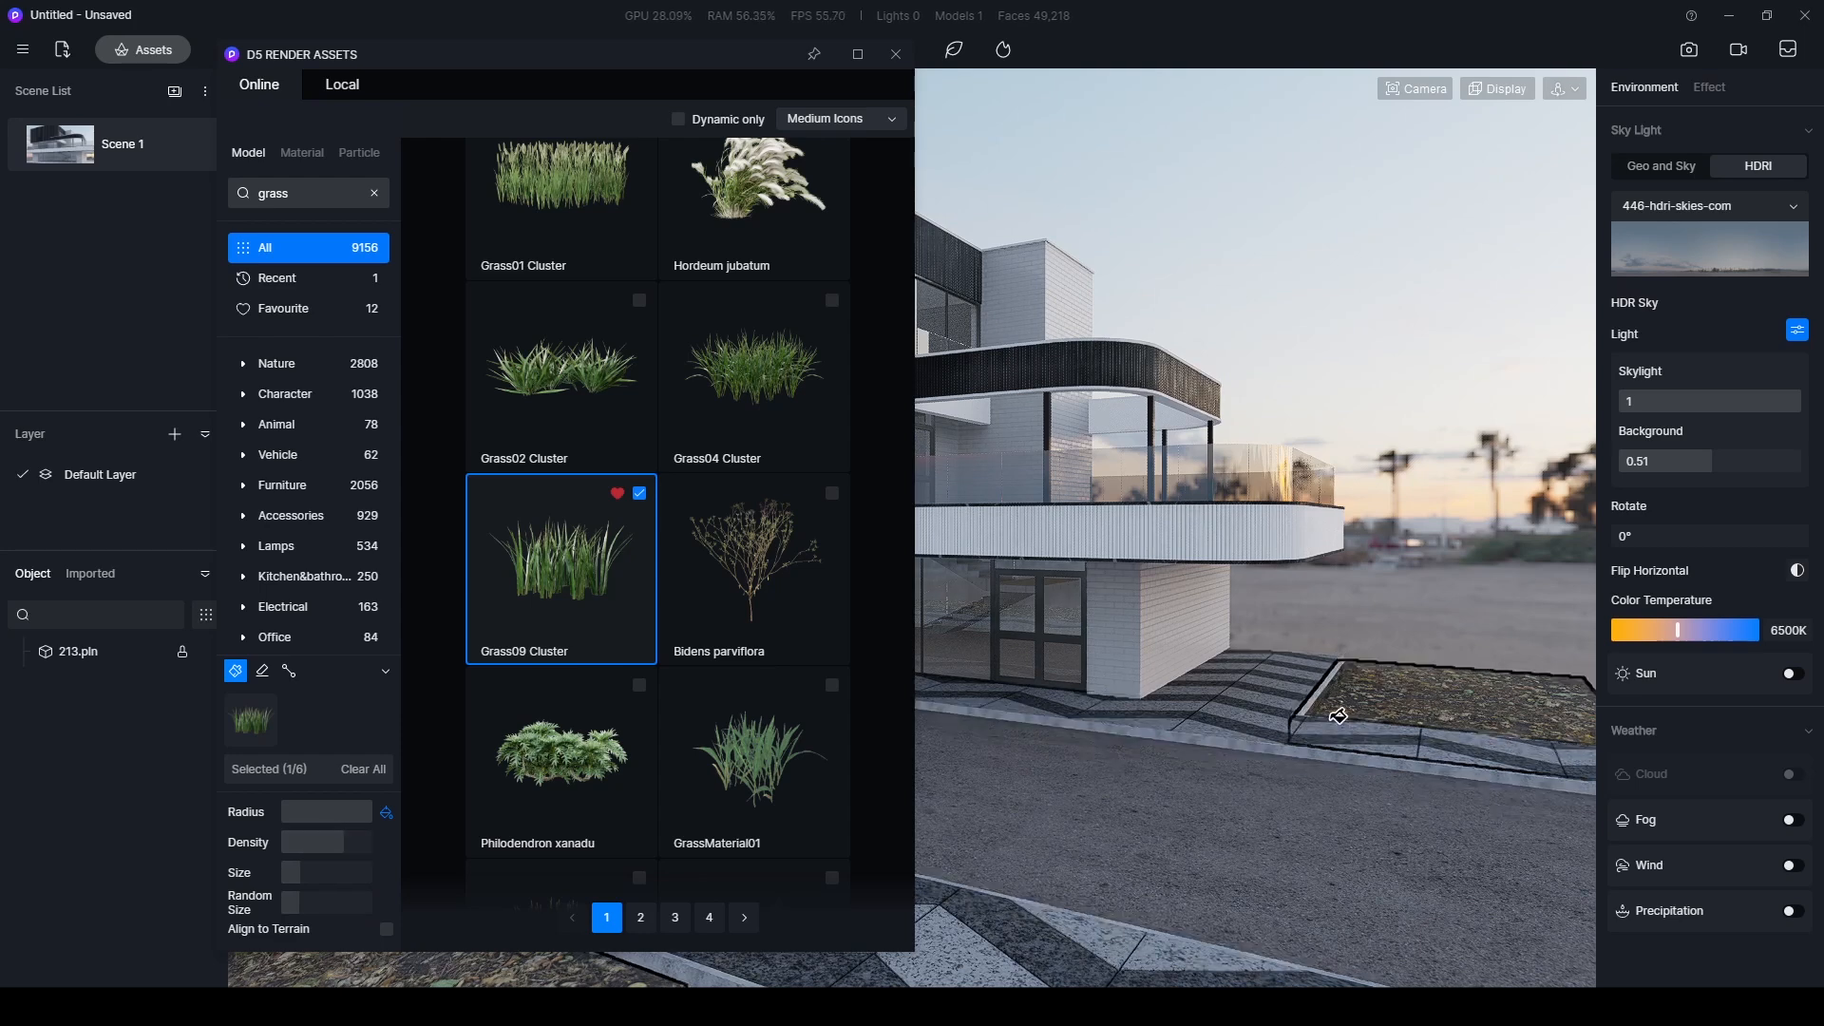
- Fill the lawn areas with the selected grass cluster and inspect its coverage up close
click(1398, 693)
scroll(1459, 635, up, 6)
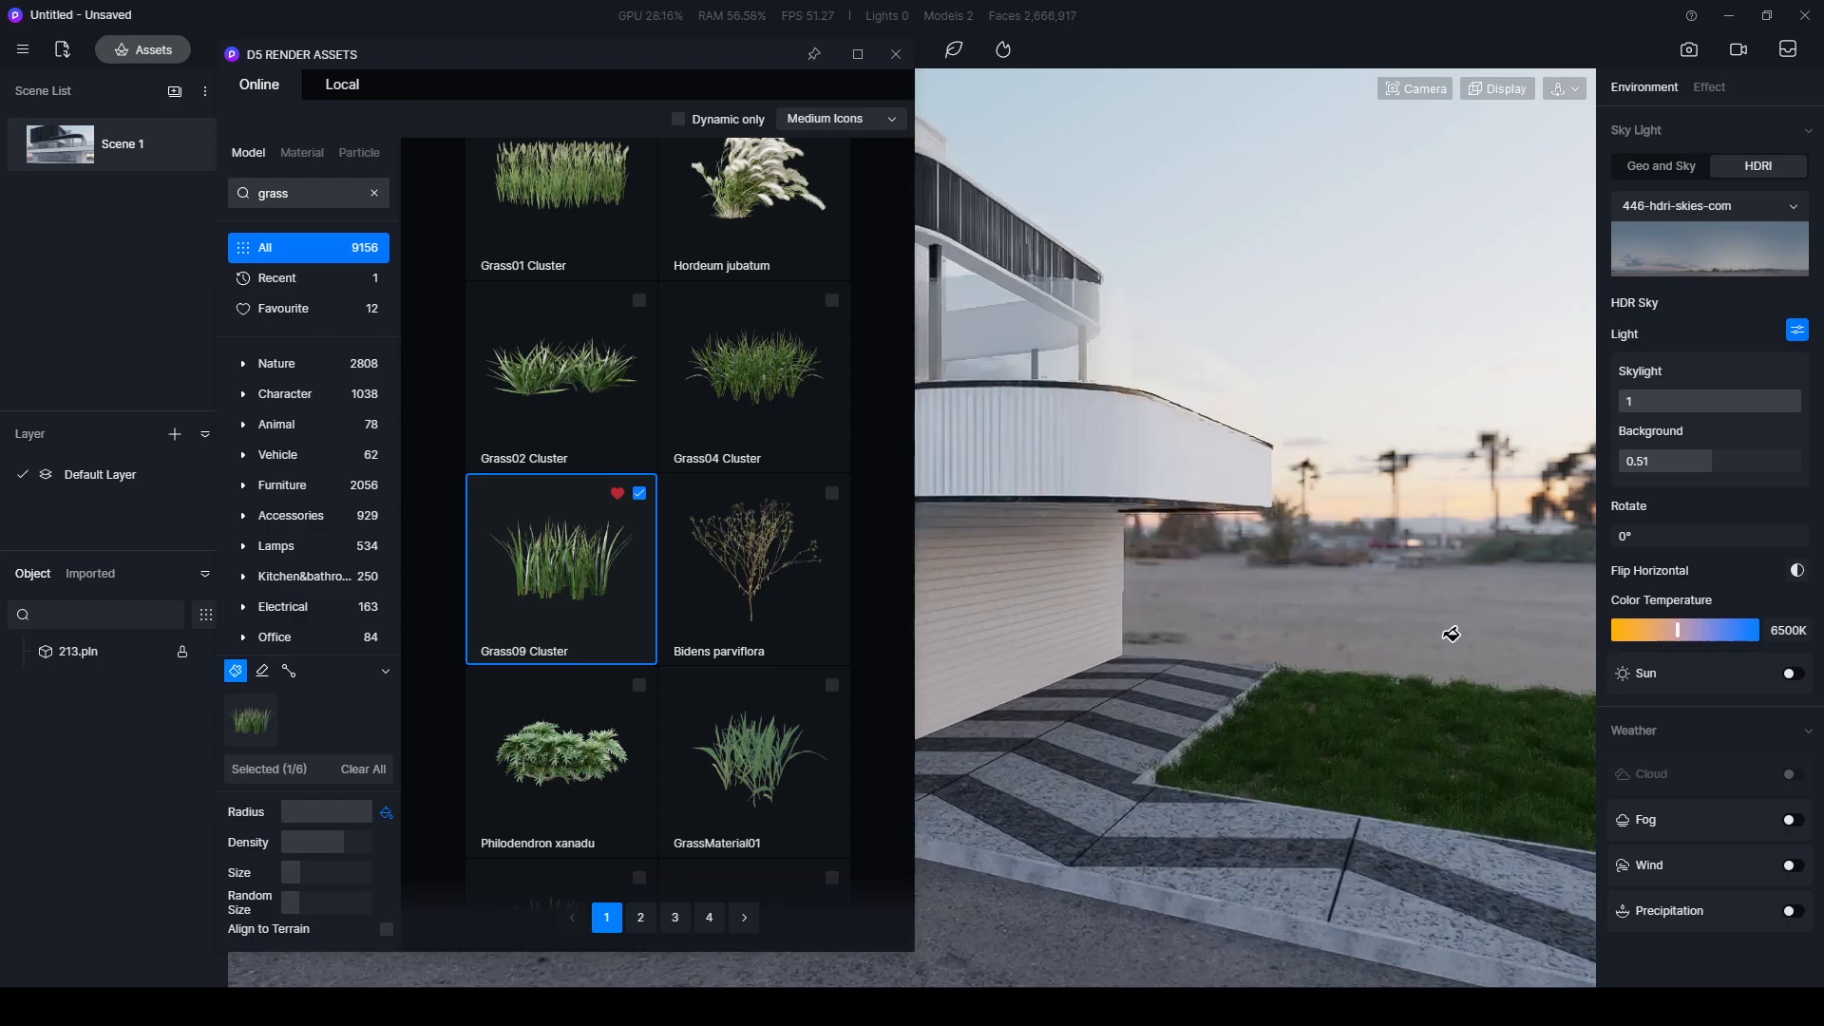
right_drag(1307, 652, 1301, 722)
scroll(1299, 648, up, 3)
right_drag(1299, 648, 1295, 639)
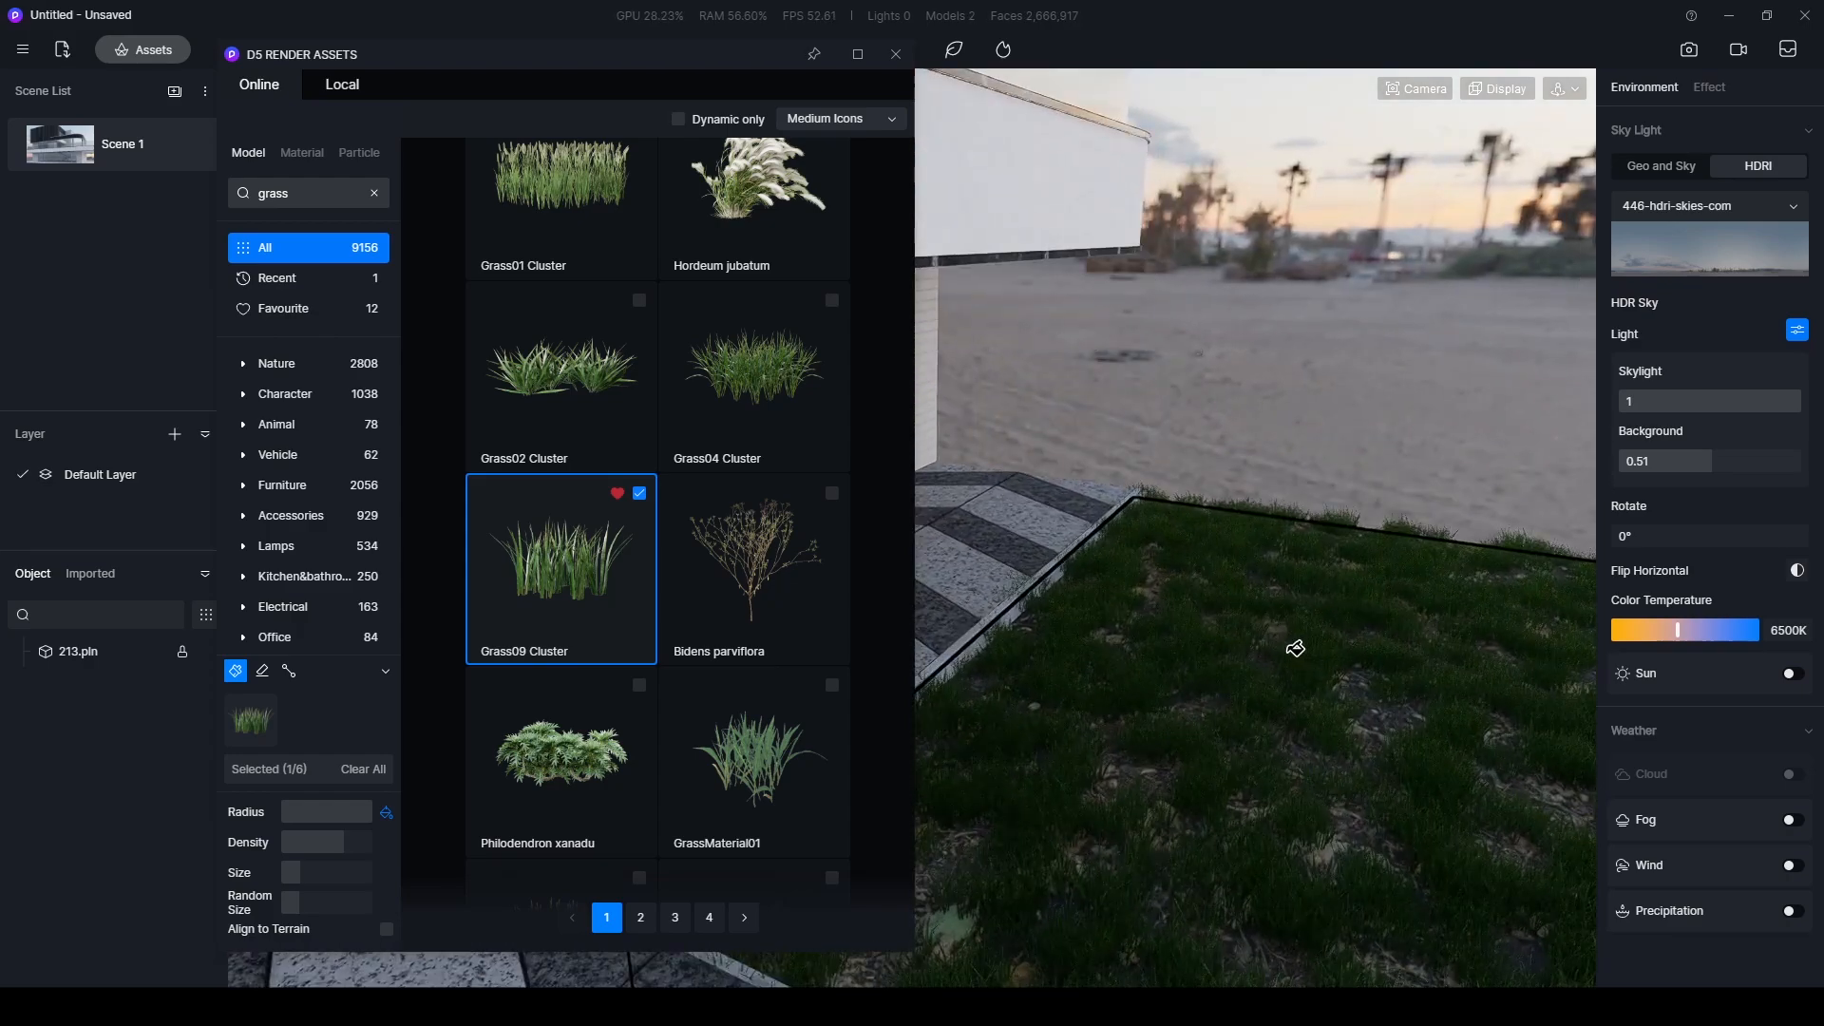
- Close the asset library and restore the Scene 1 view
scroll(1273, 608, down, 5)
right_drag(1254, 574, 1383, 295)
drag(714, 62, 856, 551)
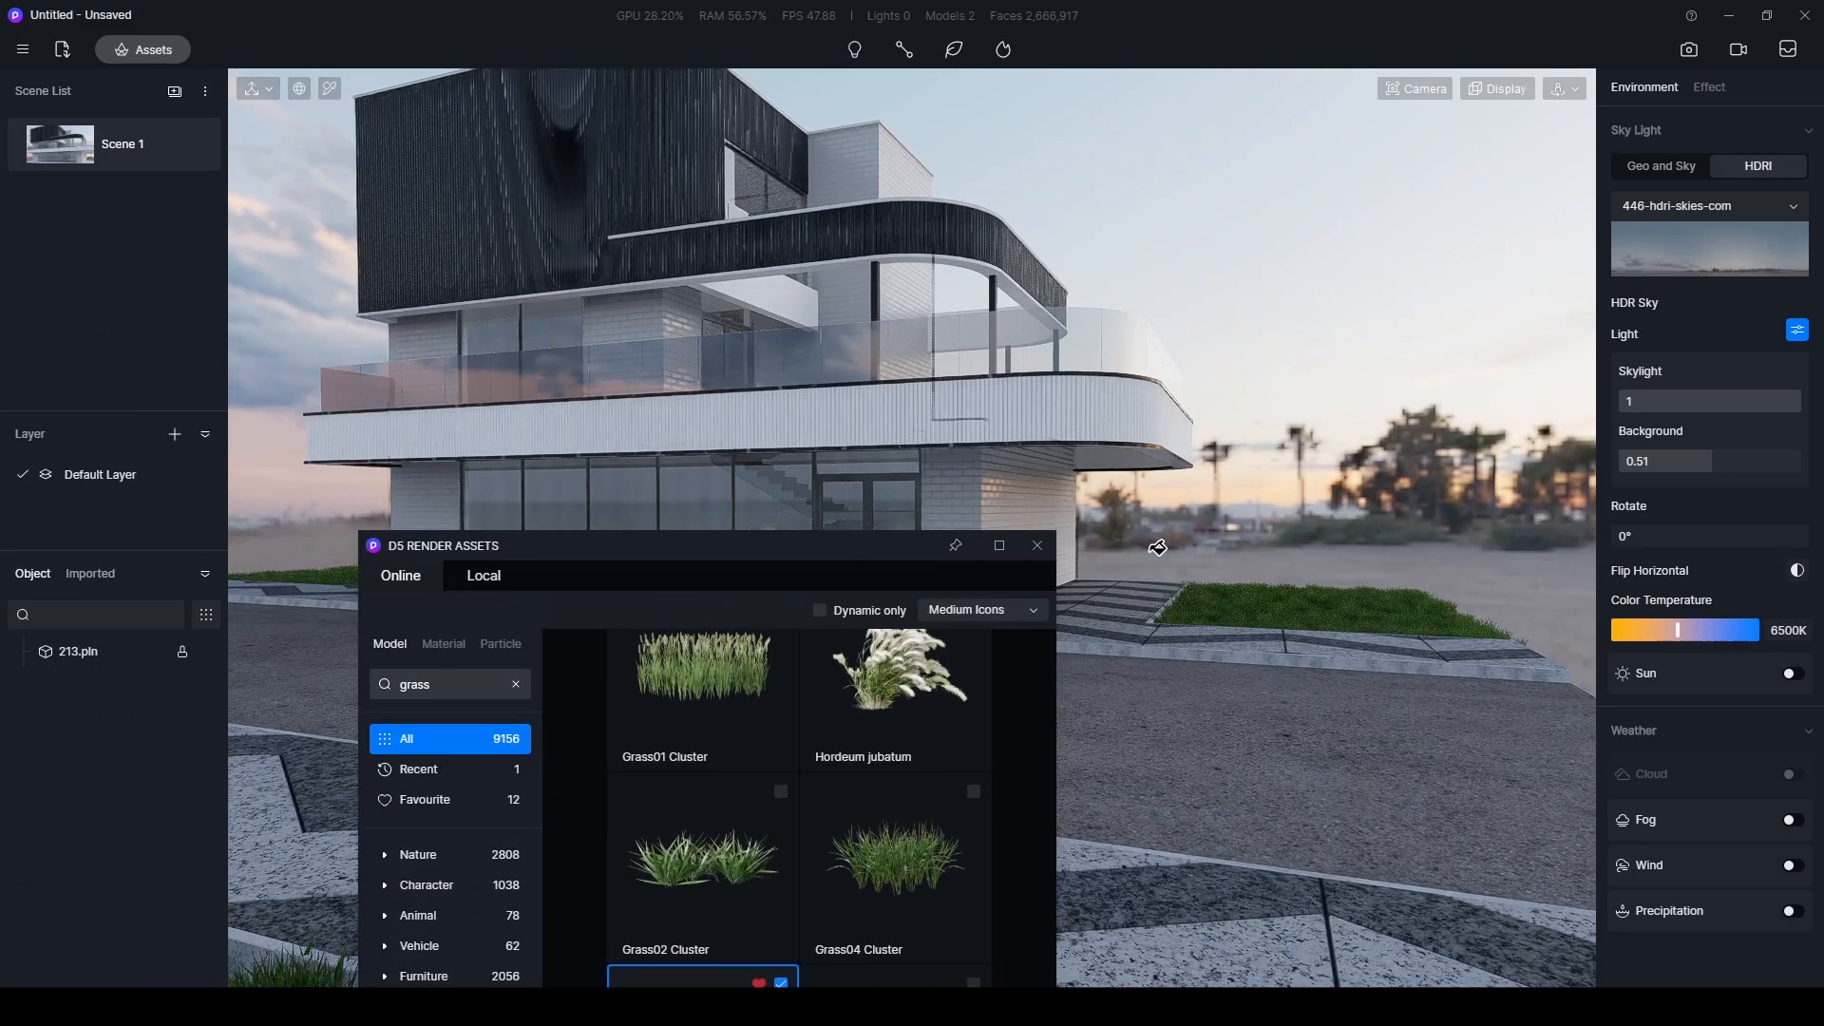
click(1036, 546)
click(68, 151)
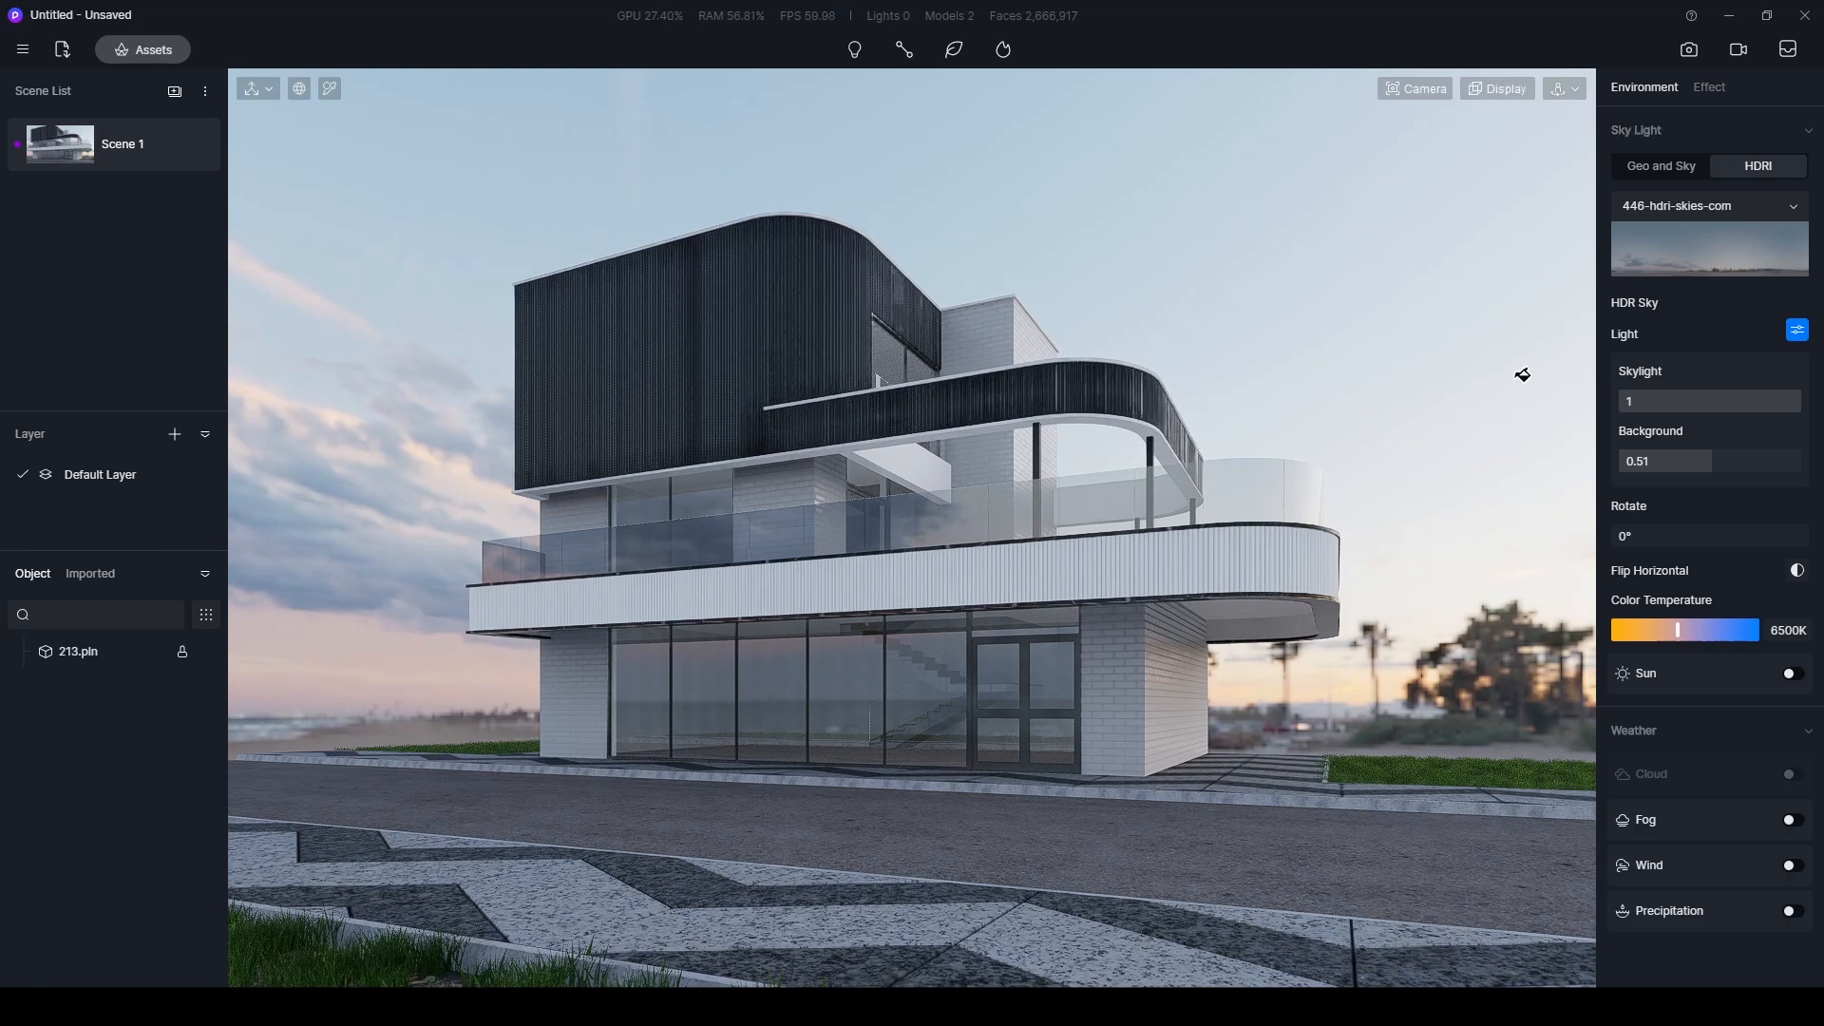
- Turn on the sun and rotate the HDR sky to 46.7°
click(1700, 87)
click(1657, 87)
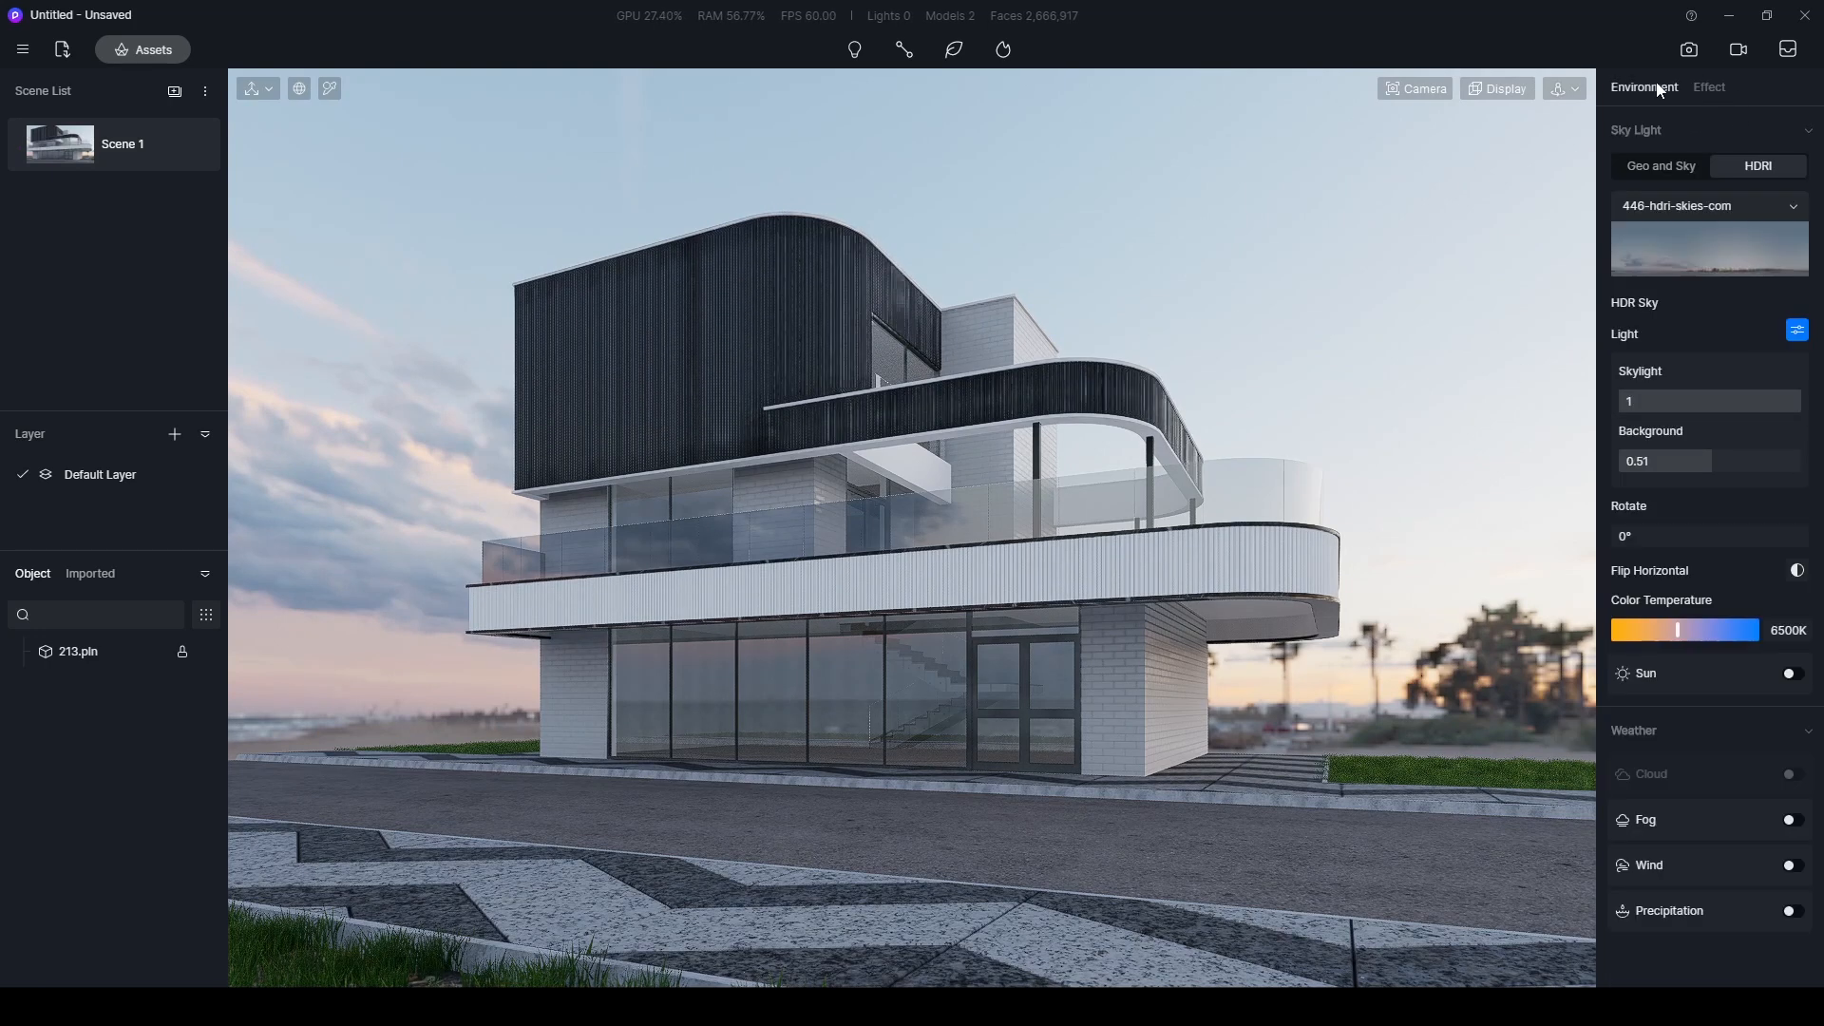
mouse_move(1645, 535)
mouse_down()
mouse_move(1763, 542)
mouse_move(1654, 533)
mouse_up()
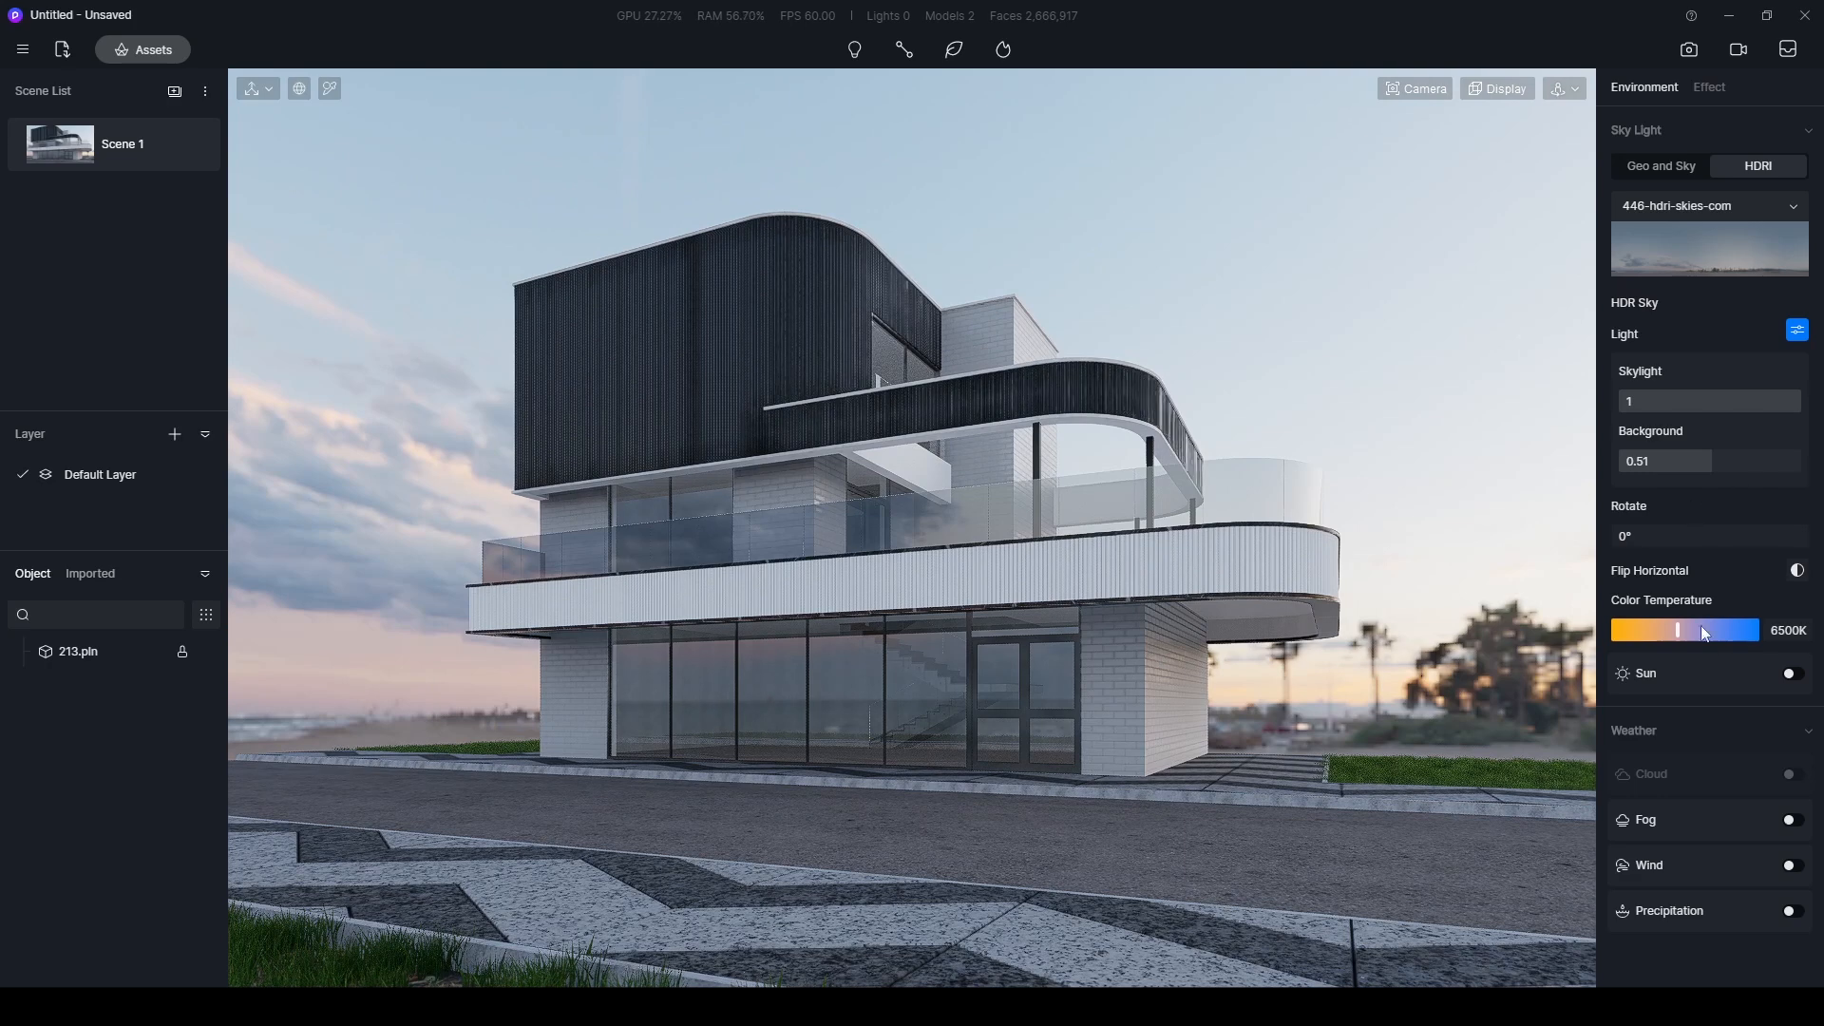
click(1791, 674)
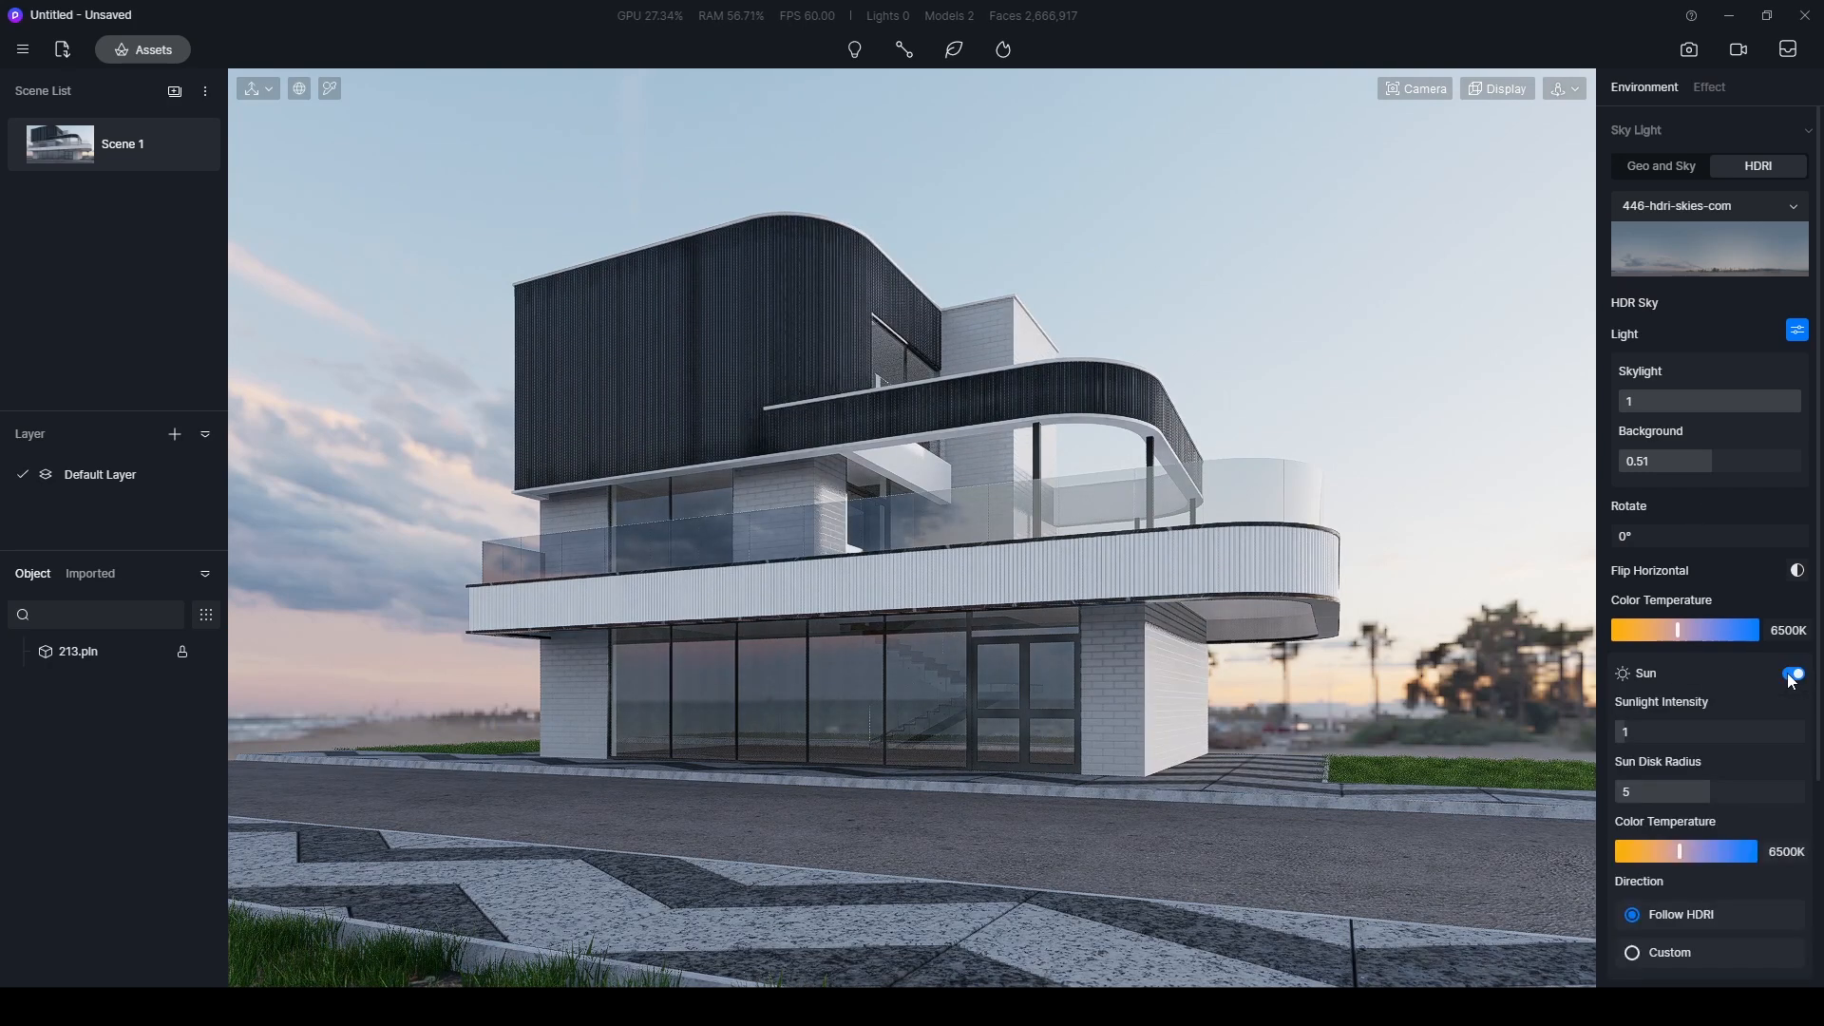
drag(1632, 535, 1626, 534)
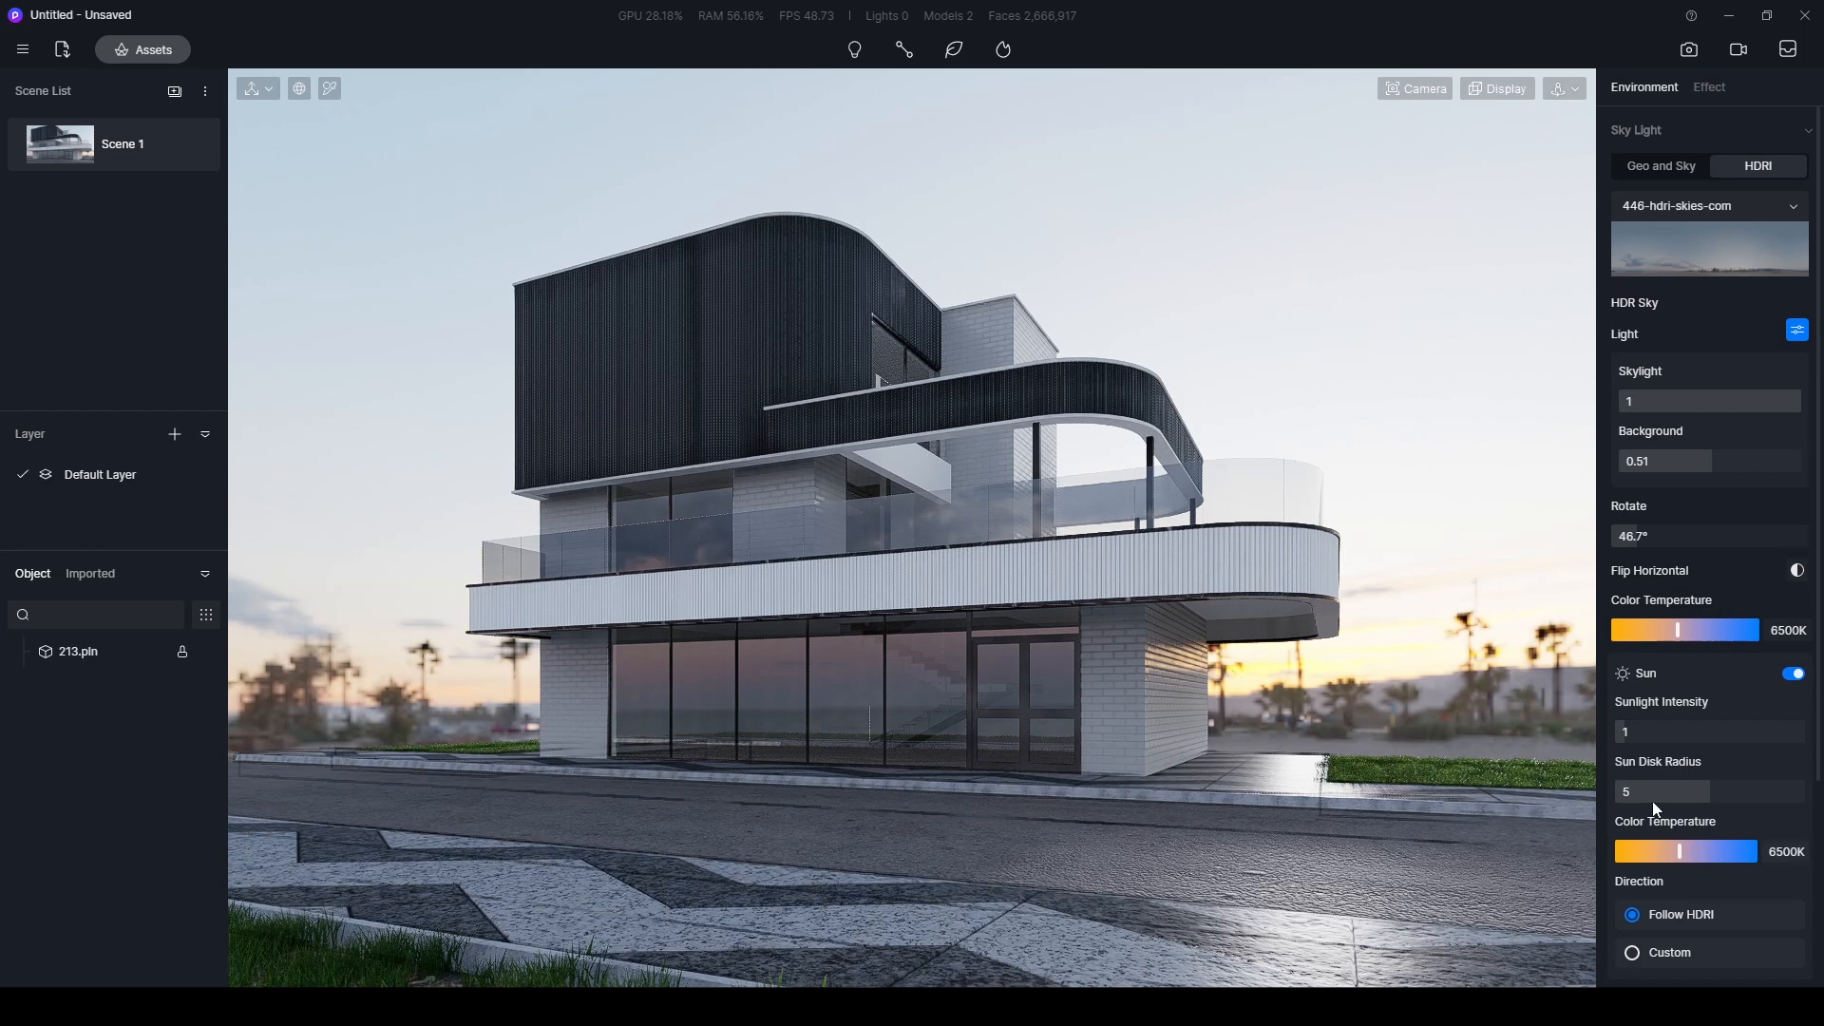
- Set the sunlight intensity to 0.1, the sun disk radius to 6 and the HDR sky rotation to 45°
drag(1633, 734, 1615, 738)
mouse_move(1710, 791)
mouse_down()
mouse_move(1755, 790)
mouse_move(1732, 791)
mouse_up()
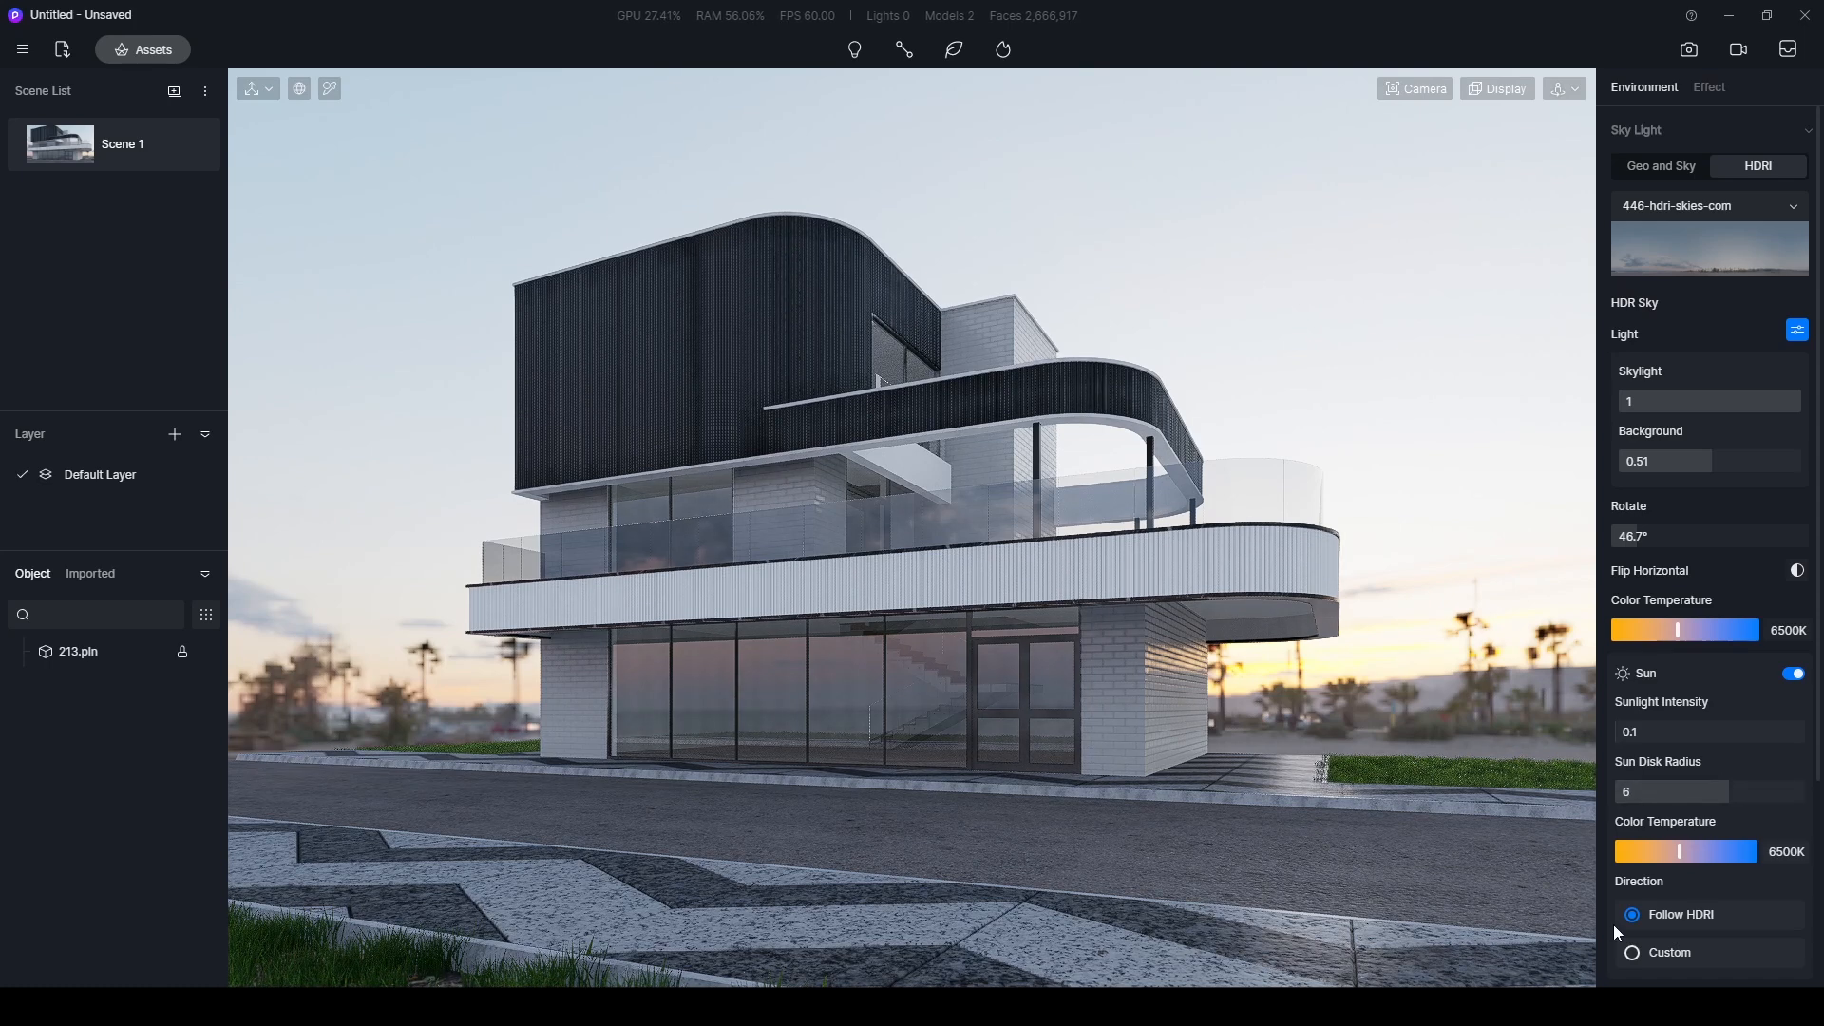
click(1672, 536)
text(45)
key(Return)
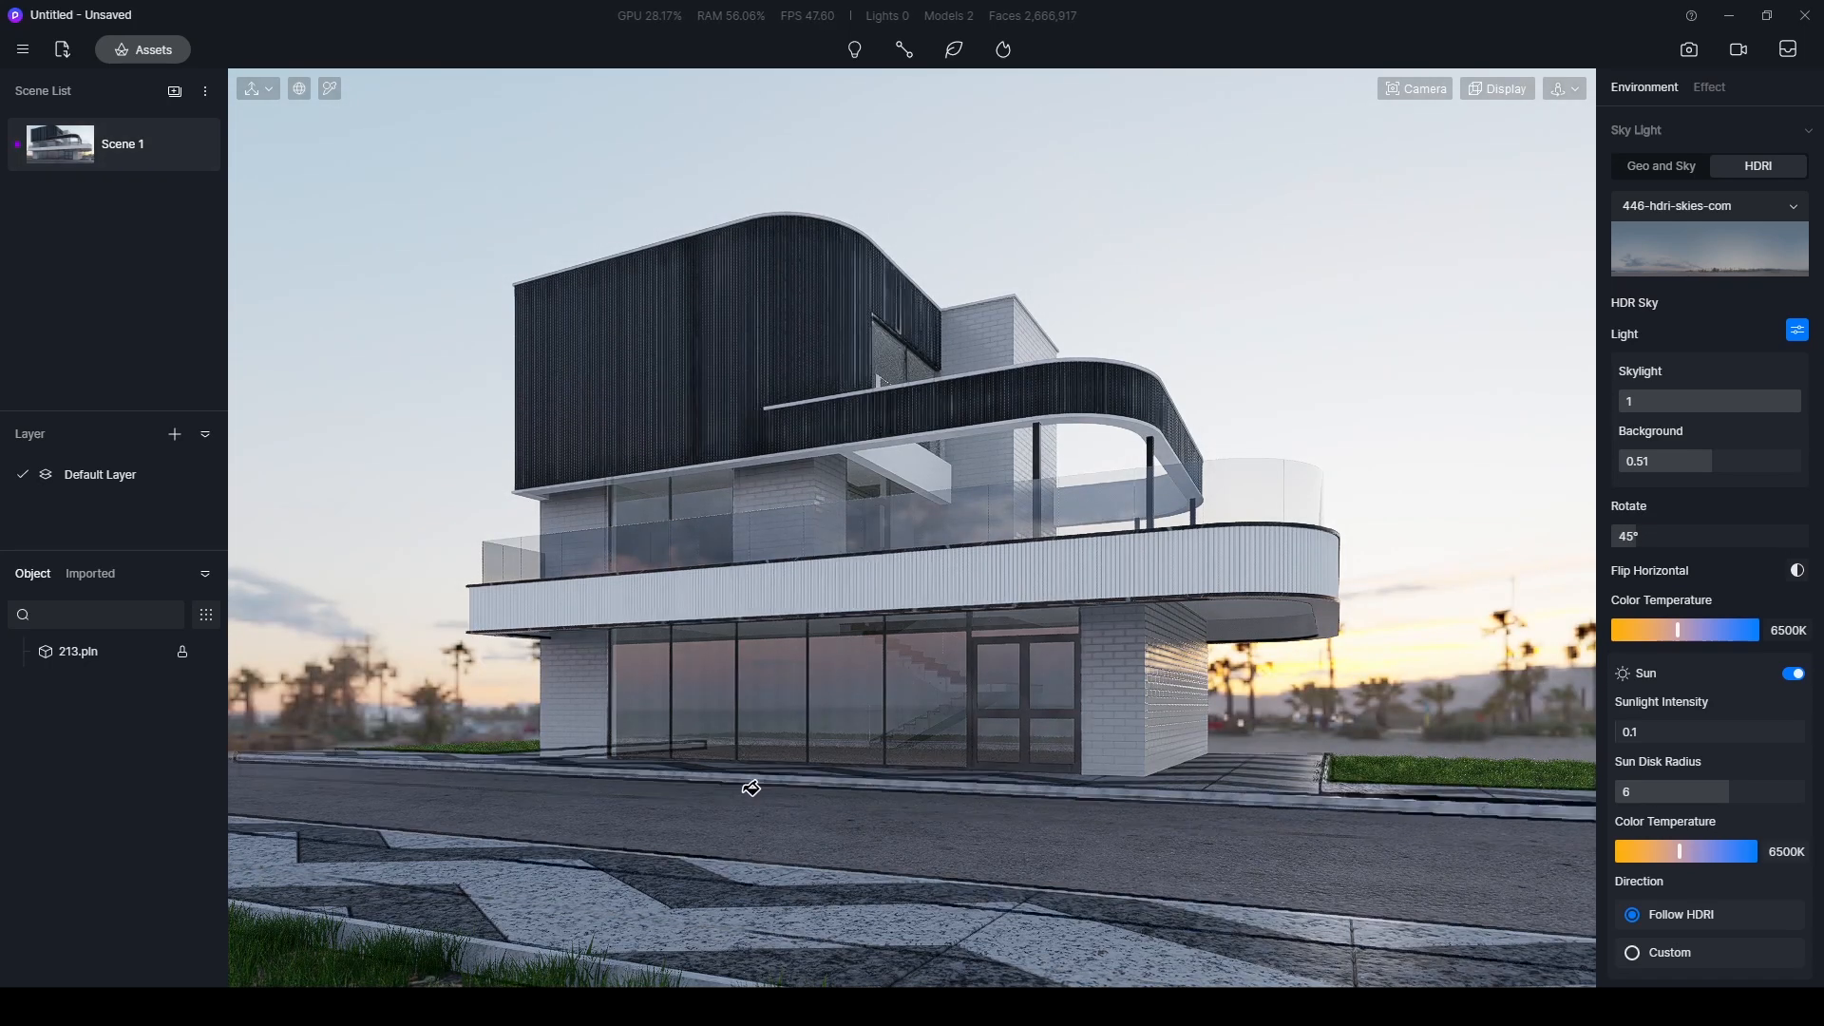
- Reopen the asset library and show the Hedge models in the Nature category
click(135, 55)
drag(529, 106, 483, 120)
scroll(374, 458, down, 3)
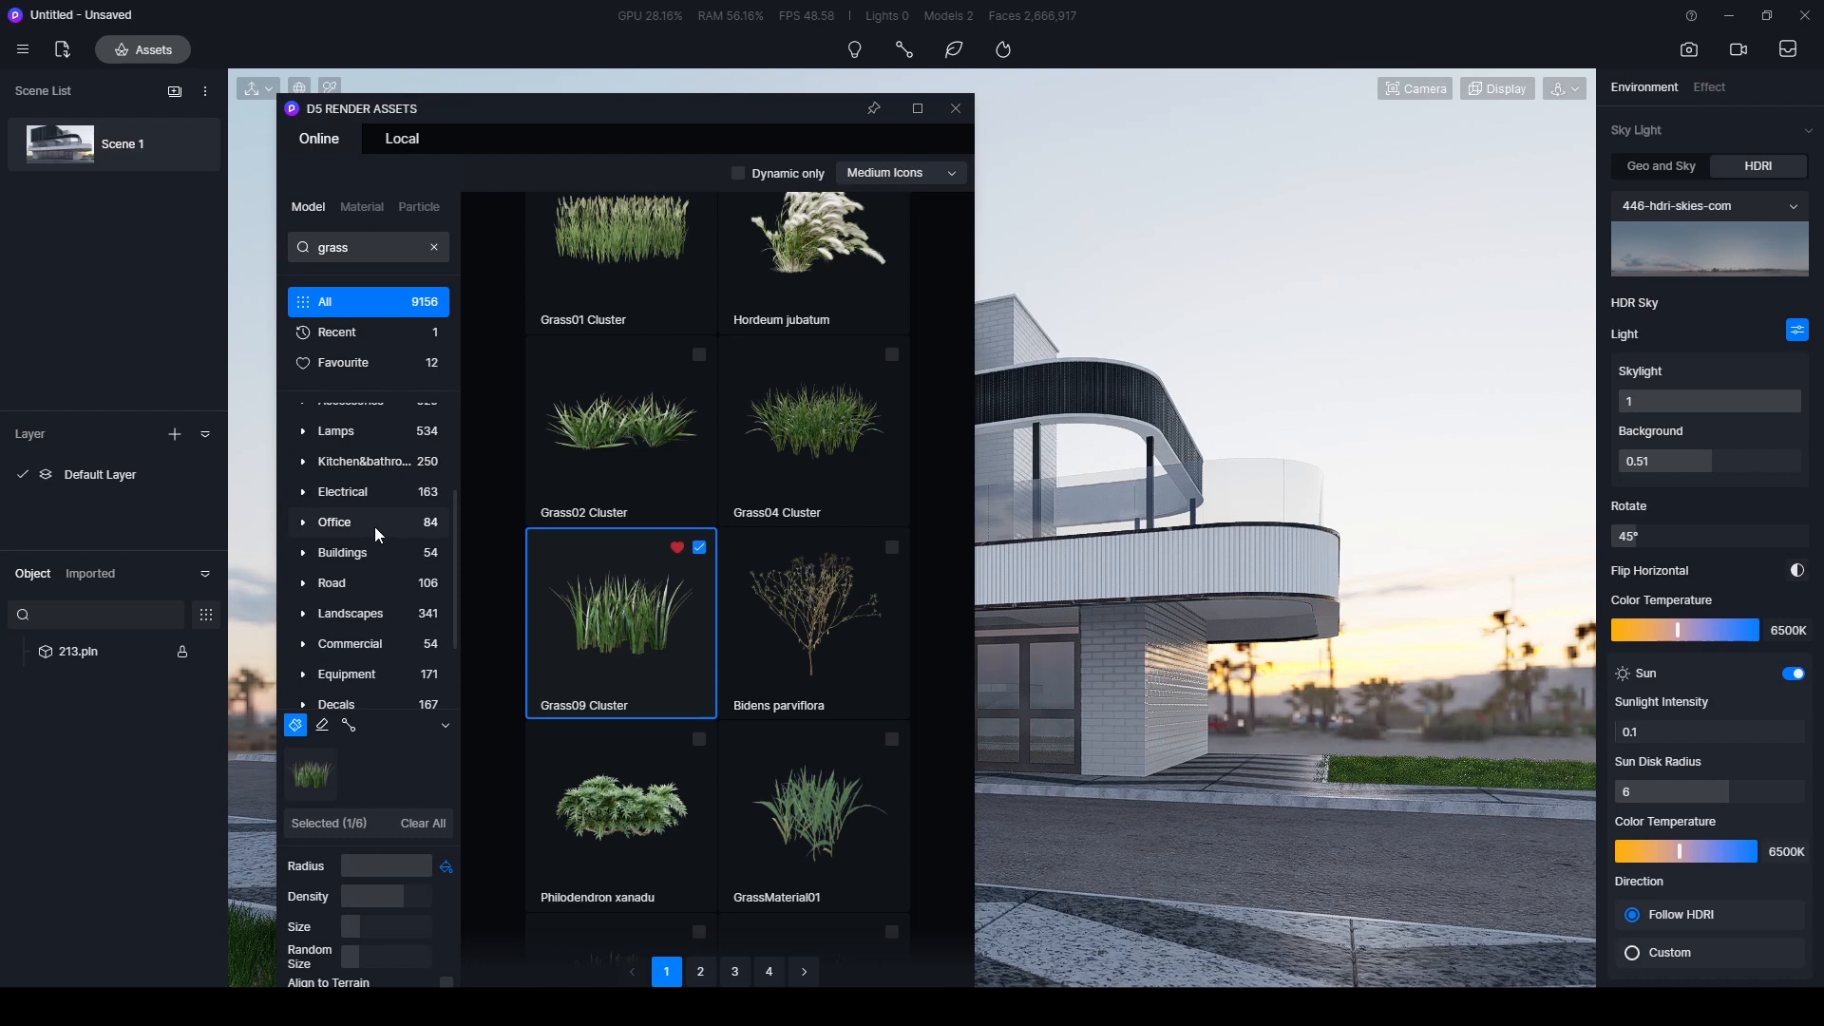
scroll(374, 526, up, 3)
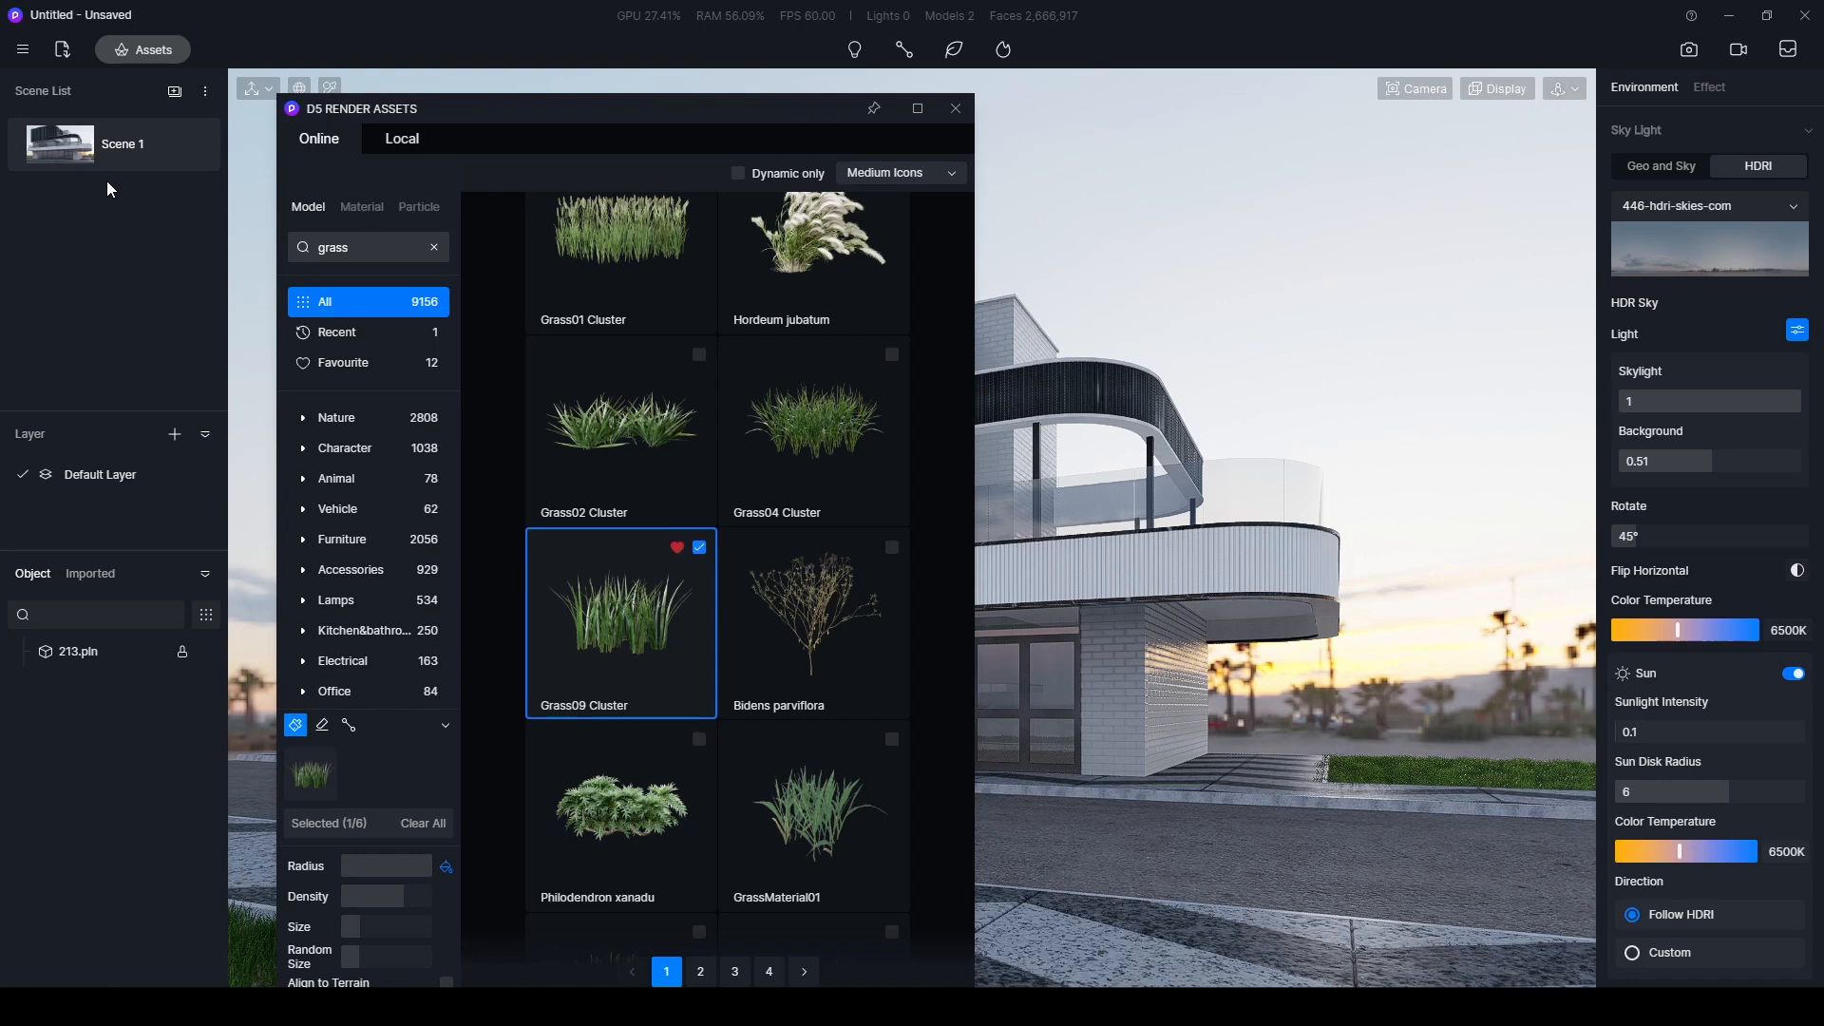
scroll(390, 504, down, 3)
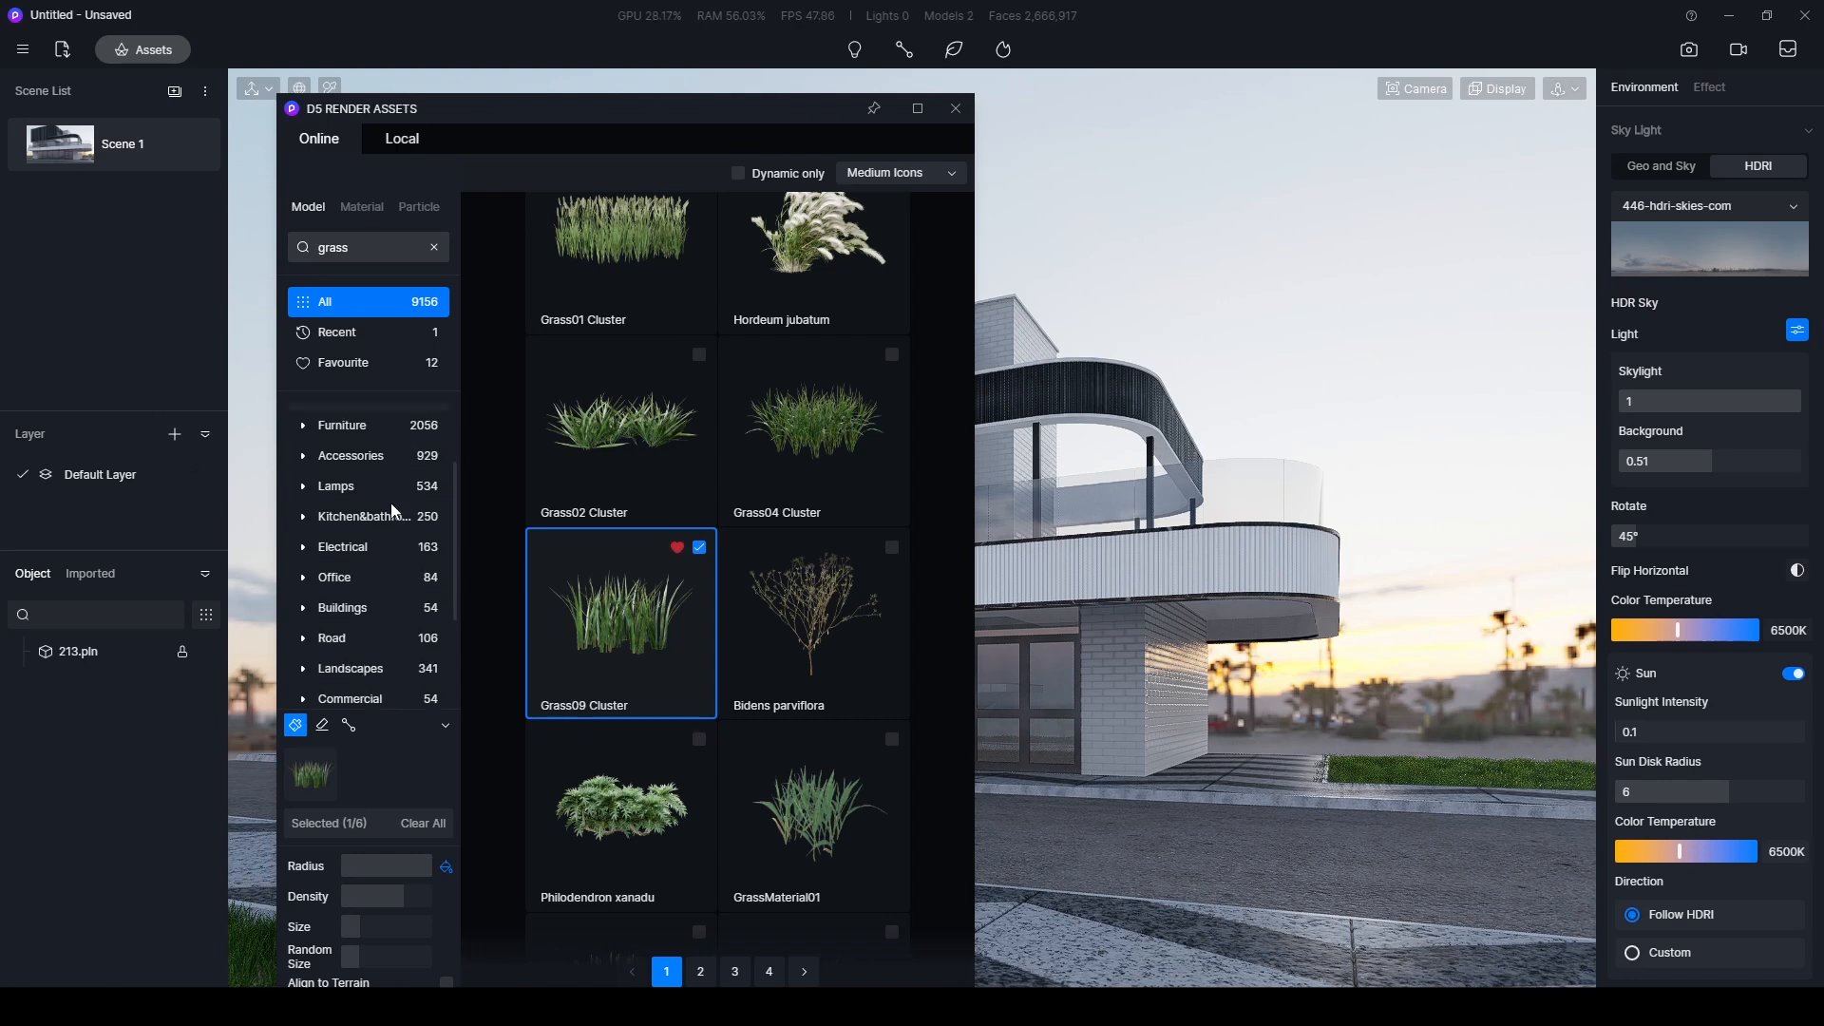
scroll(391, 499, up, 3)
click(366, 416)
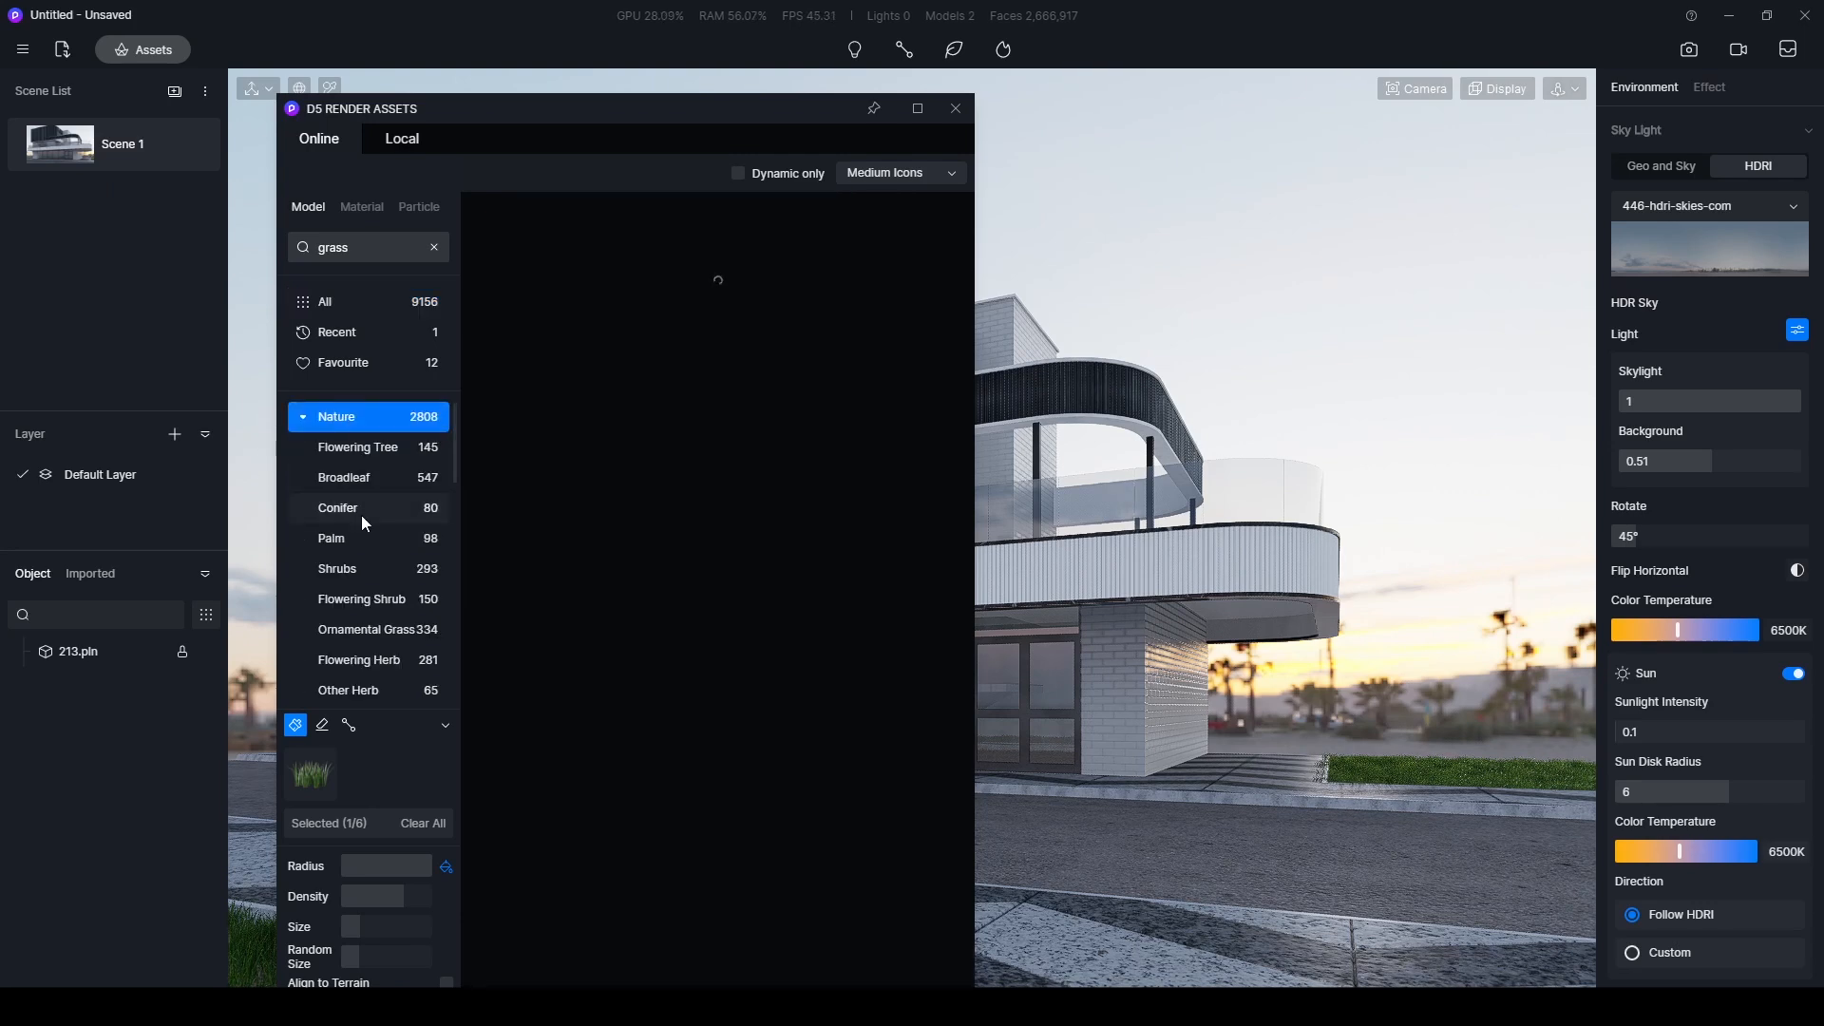
scroll(361, 515, down, 2)
click(340, 637)
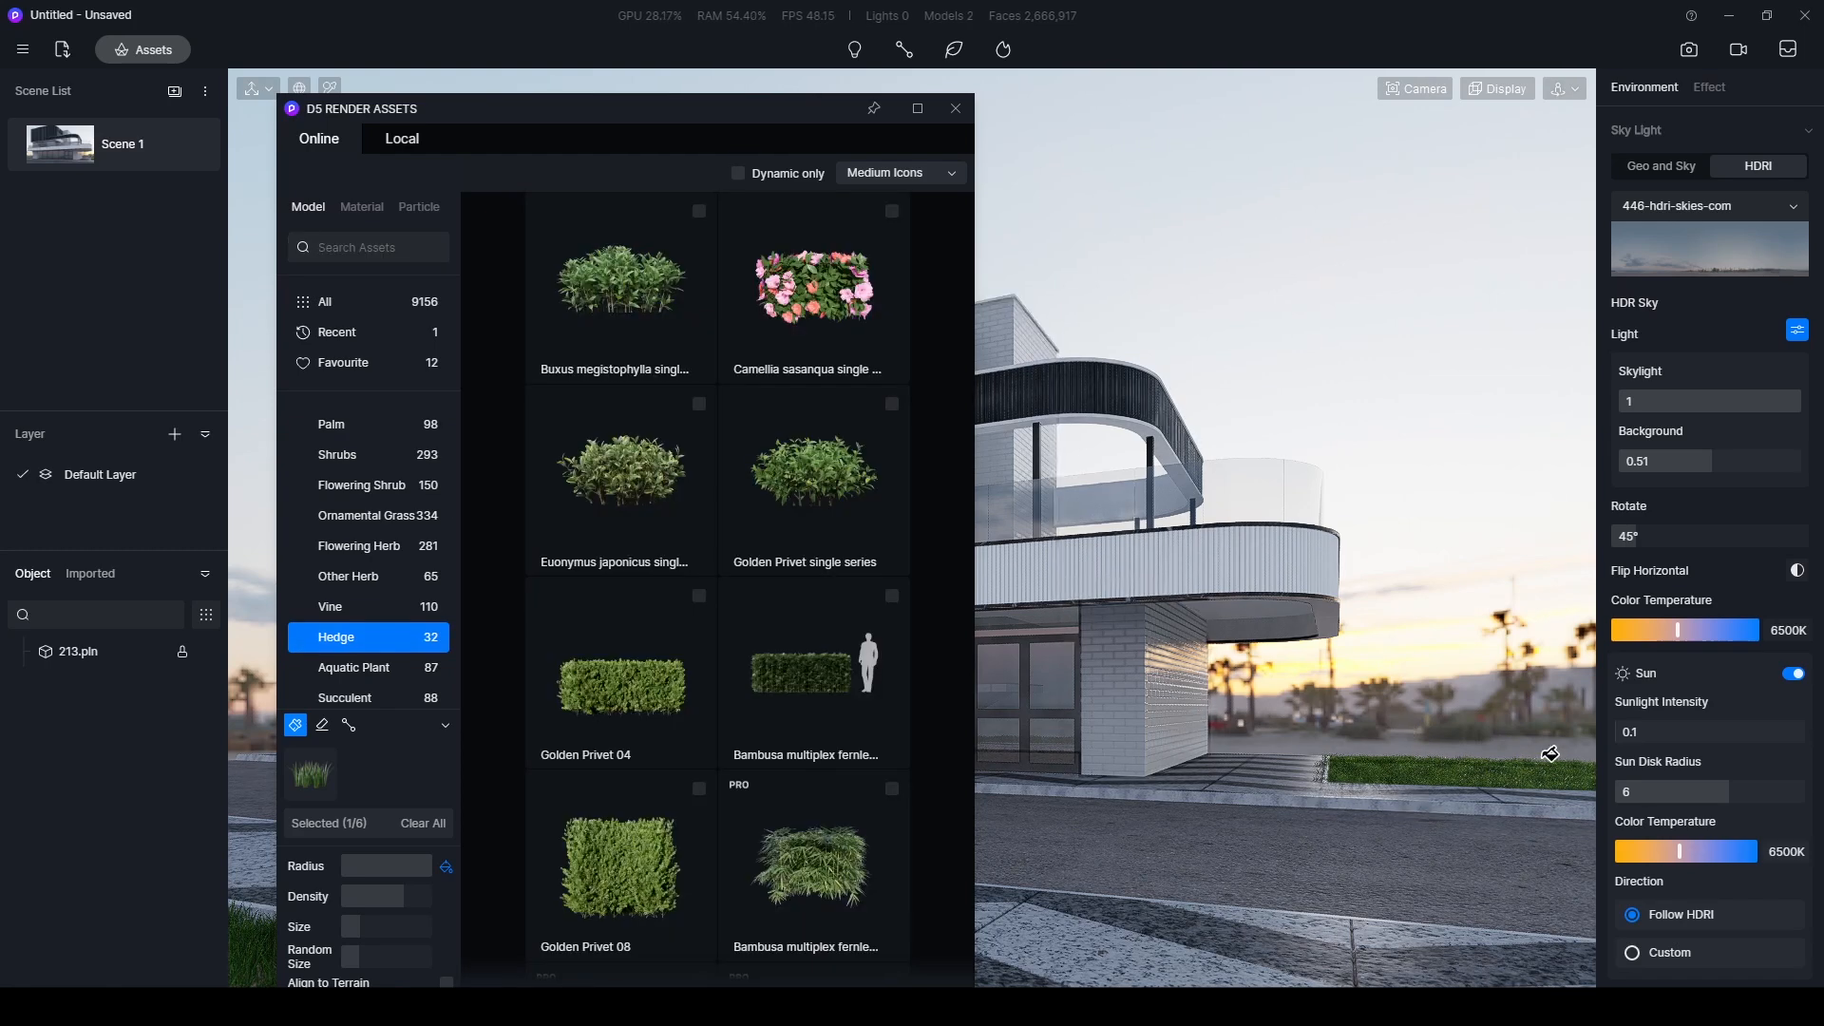
- Turn off brush painting and place a single Golden Privet 04 hedge beside the entrance end of the building
click(572, 686)
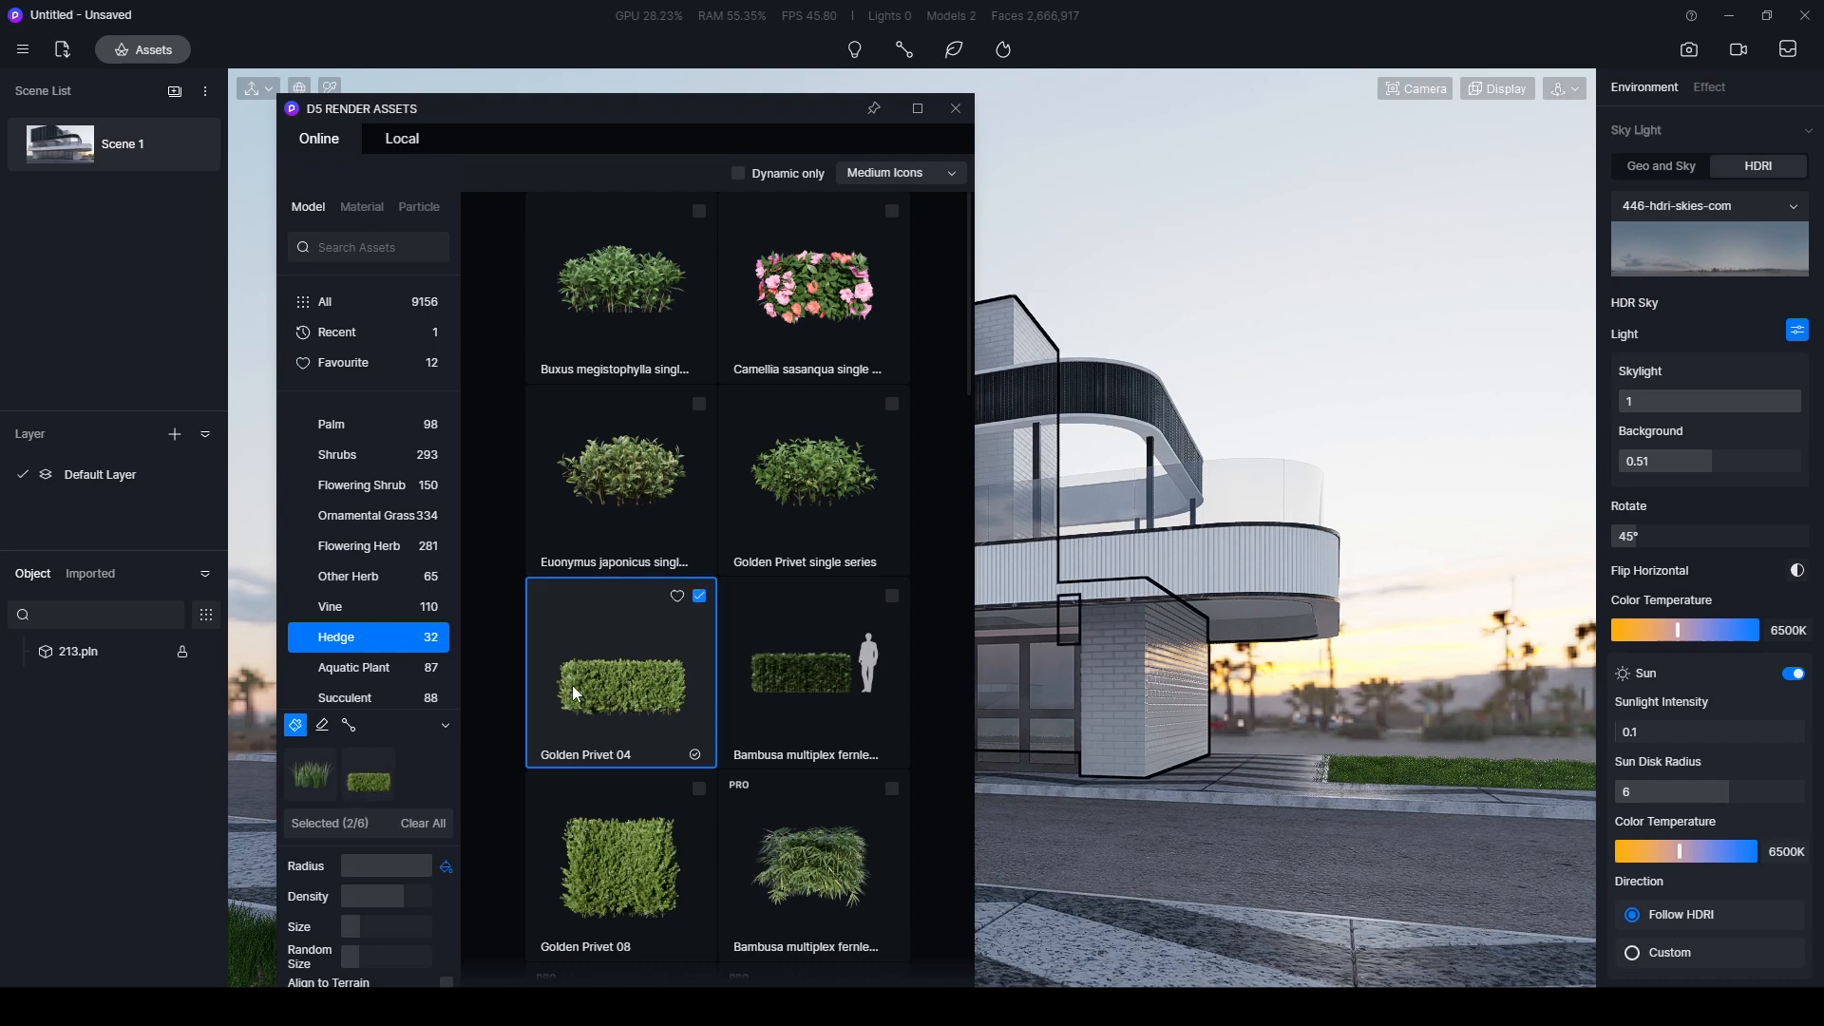
click(563, 676)
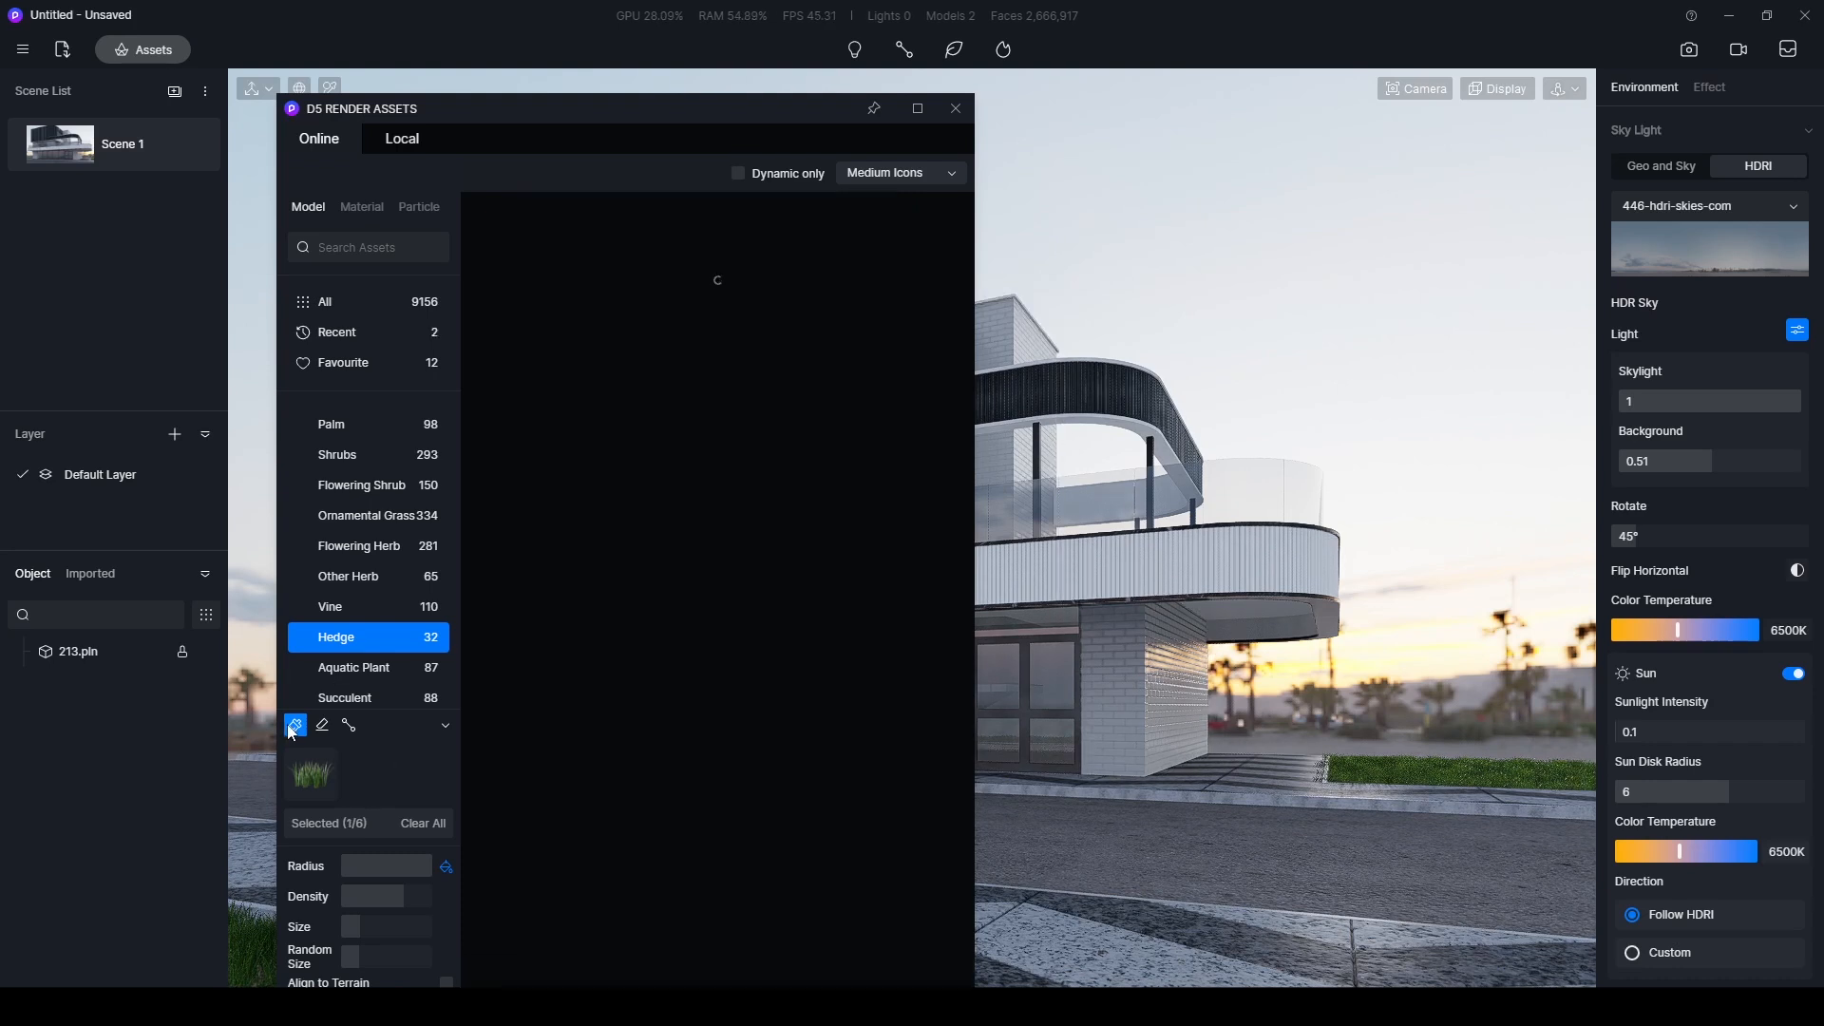
click(293, 726)
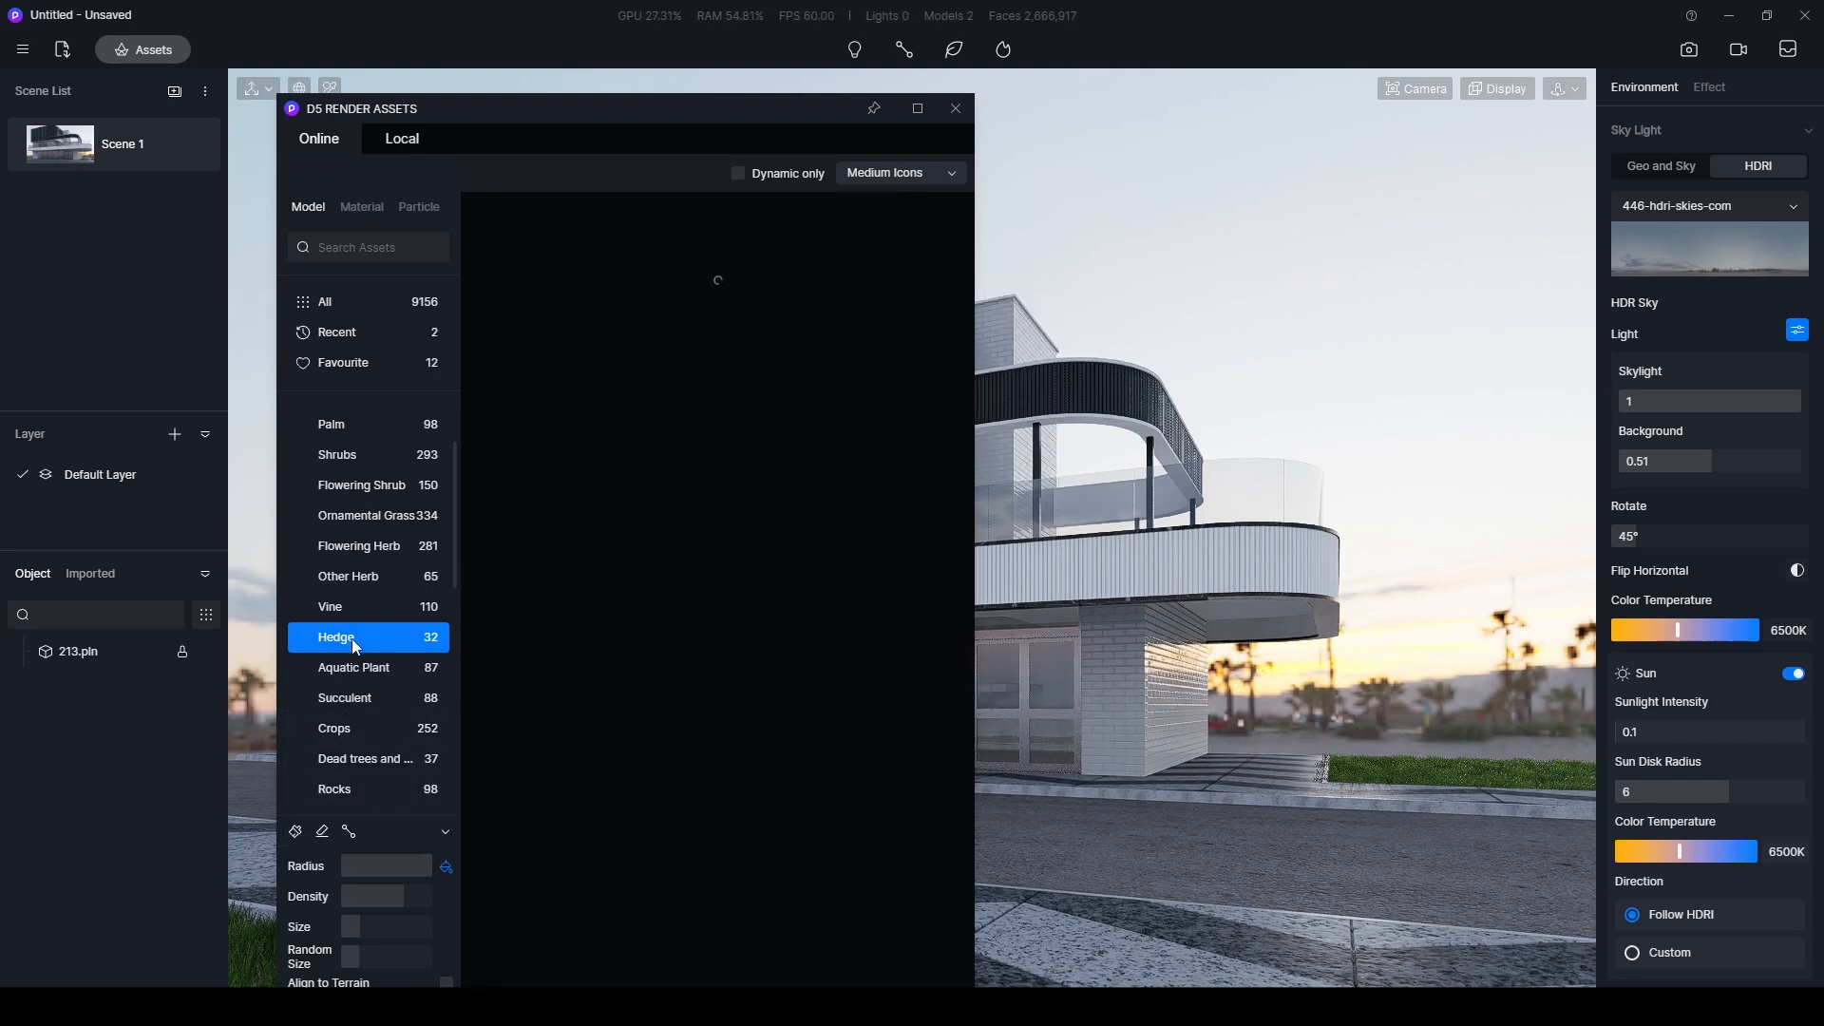
click(613, 677)
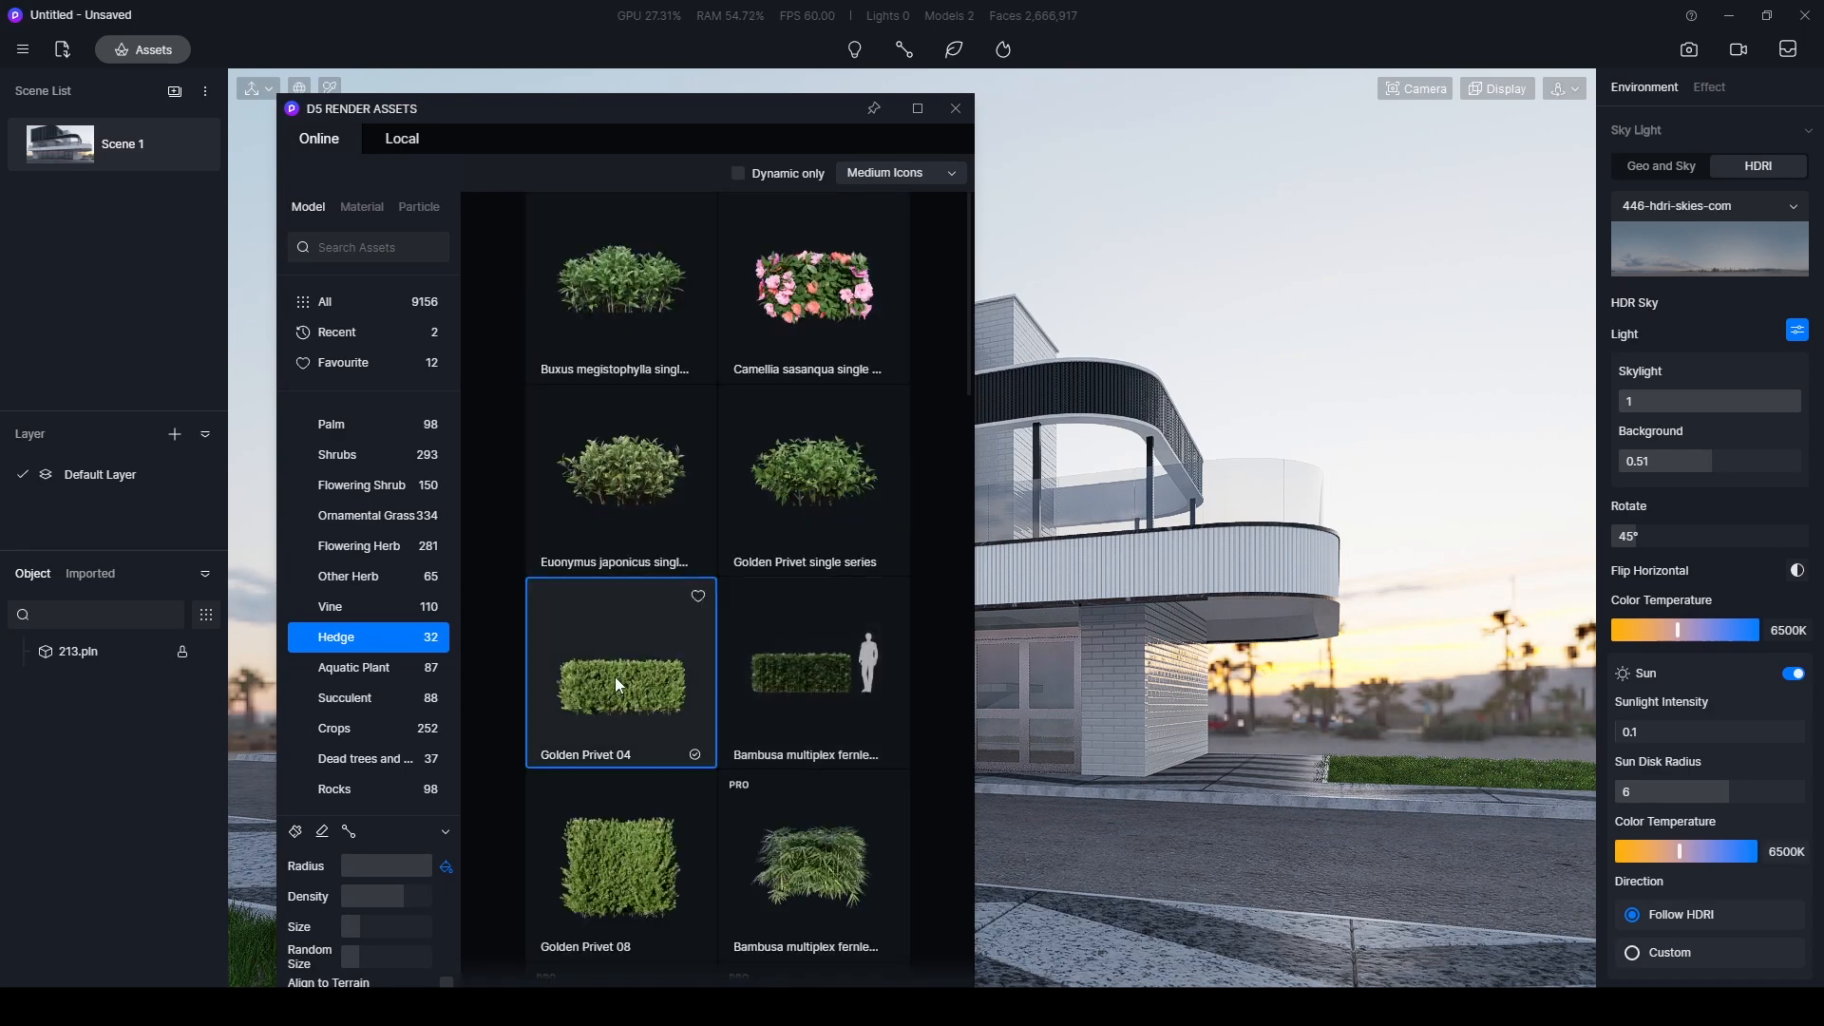
click(1238, 757)
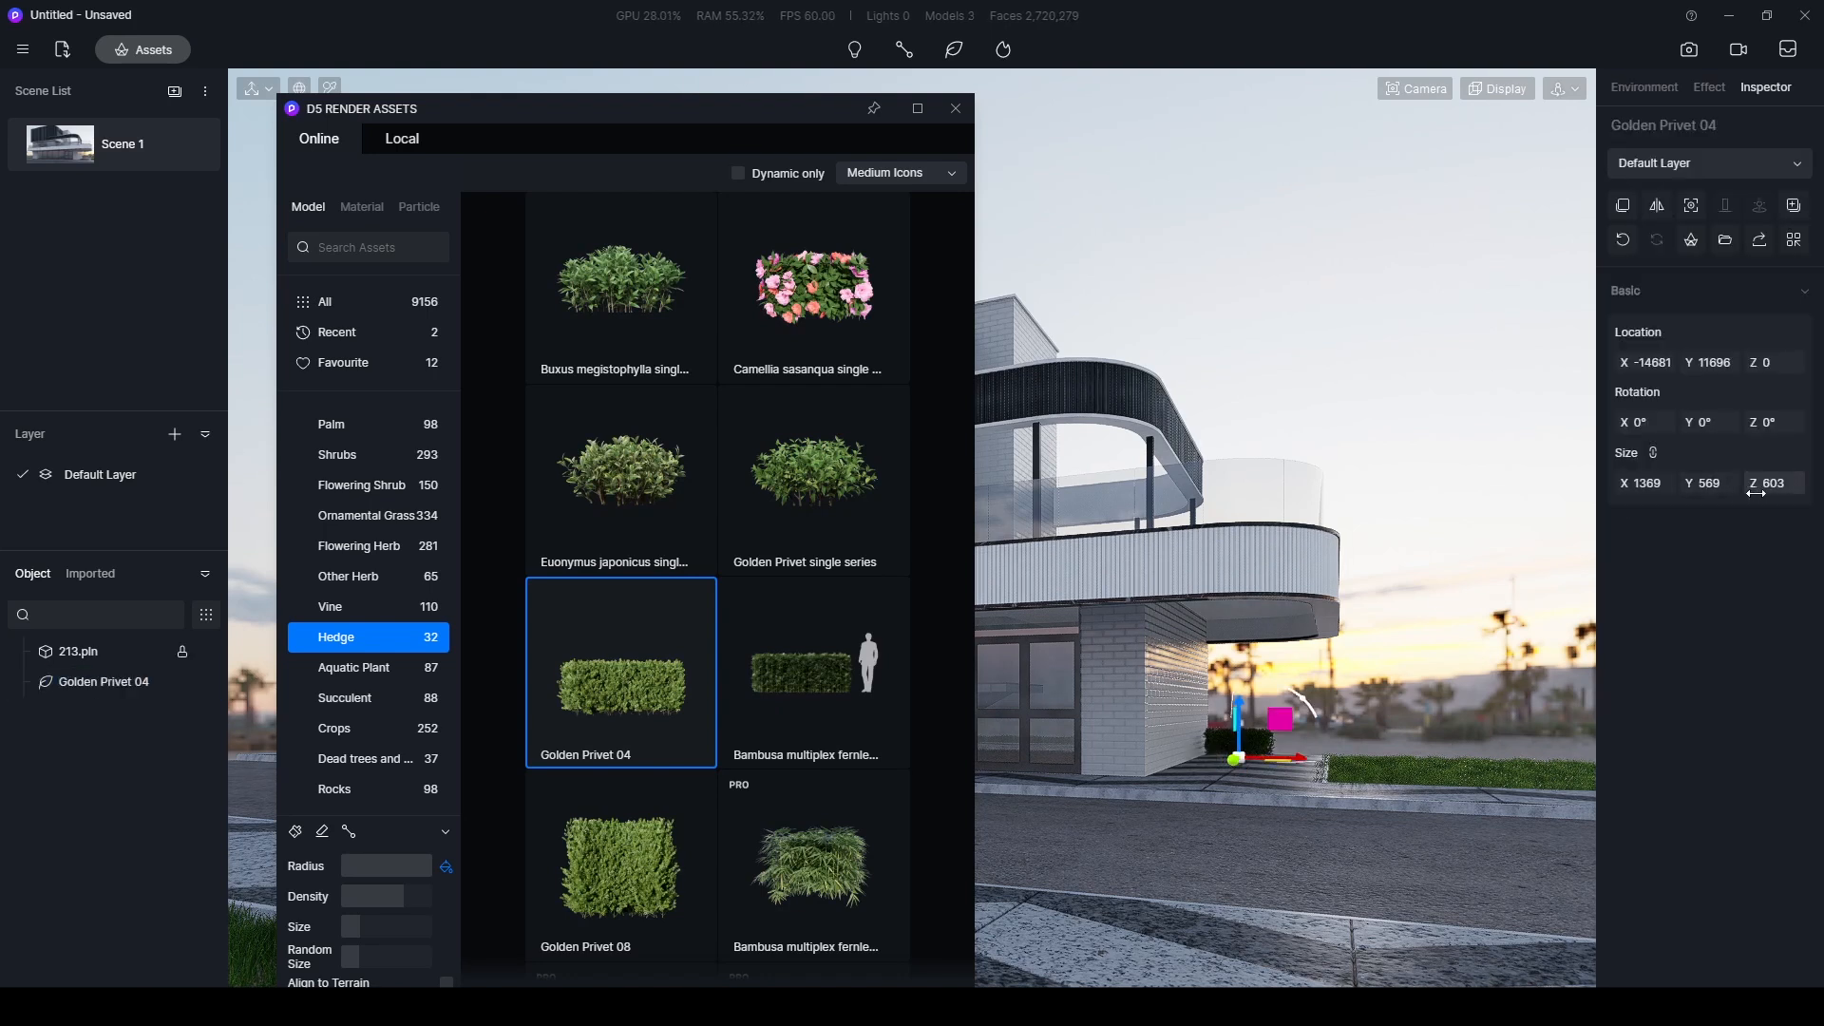
- Enlarge the hedge proportionally to a height of about 901 and copy it into a continuous row right of the building
drag(1772, 484, 1821, 484)
click(1763, 486)
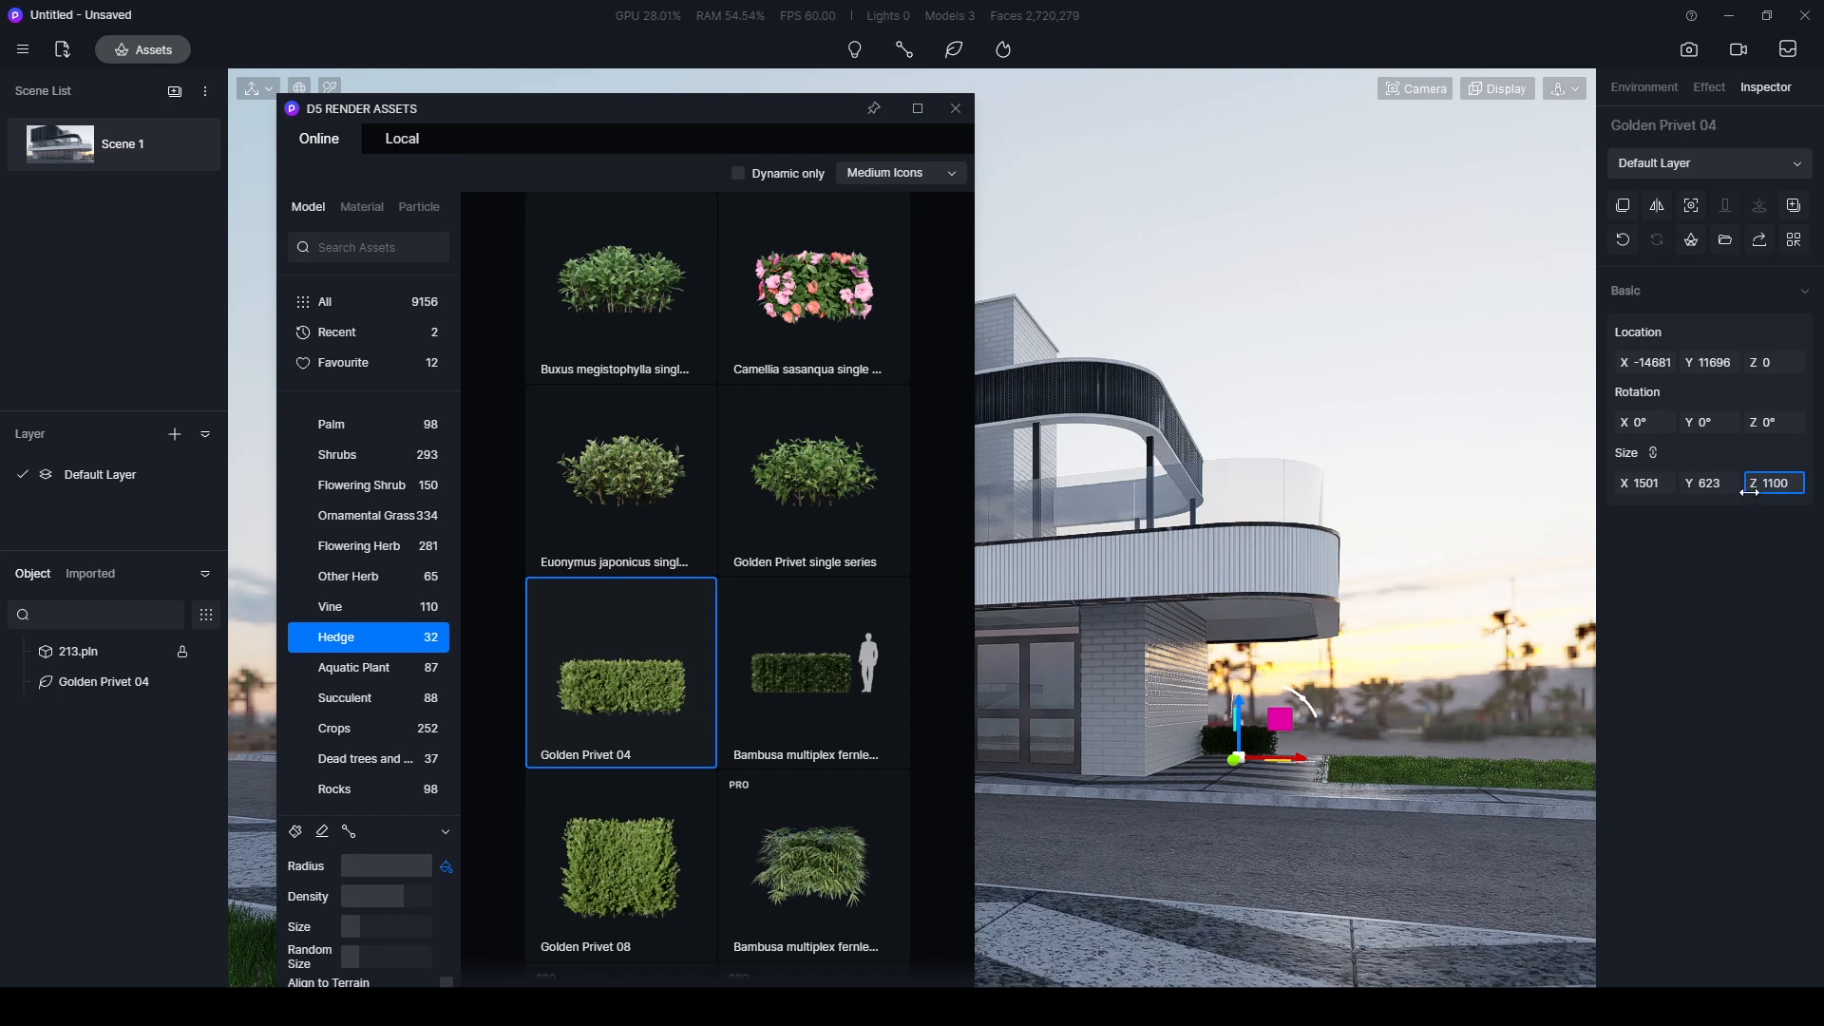
key(Return)
shift+drag(1286, 729, 1490, 739)
click(621, 674)
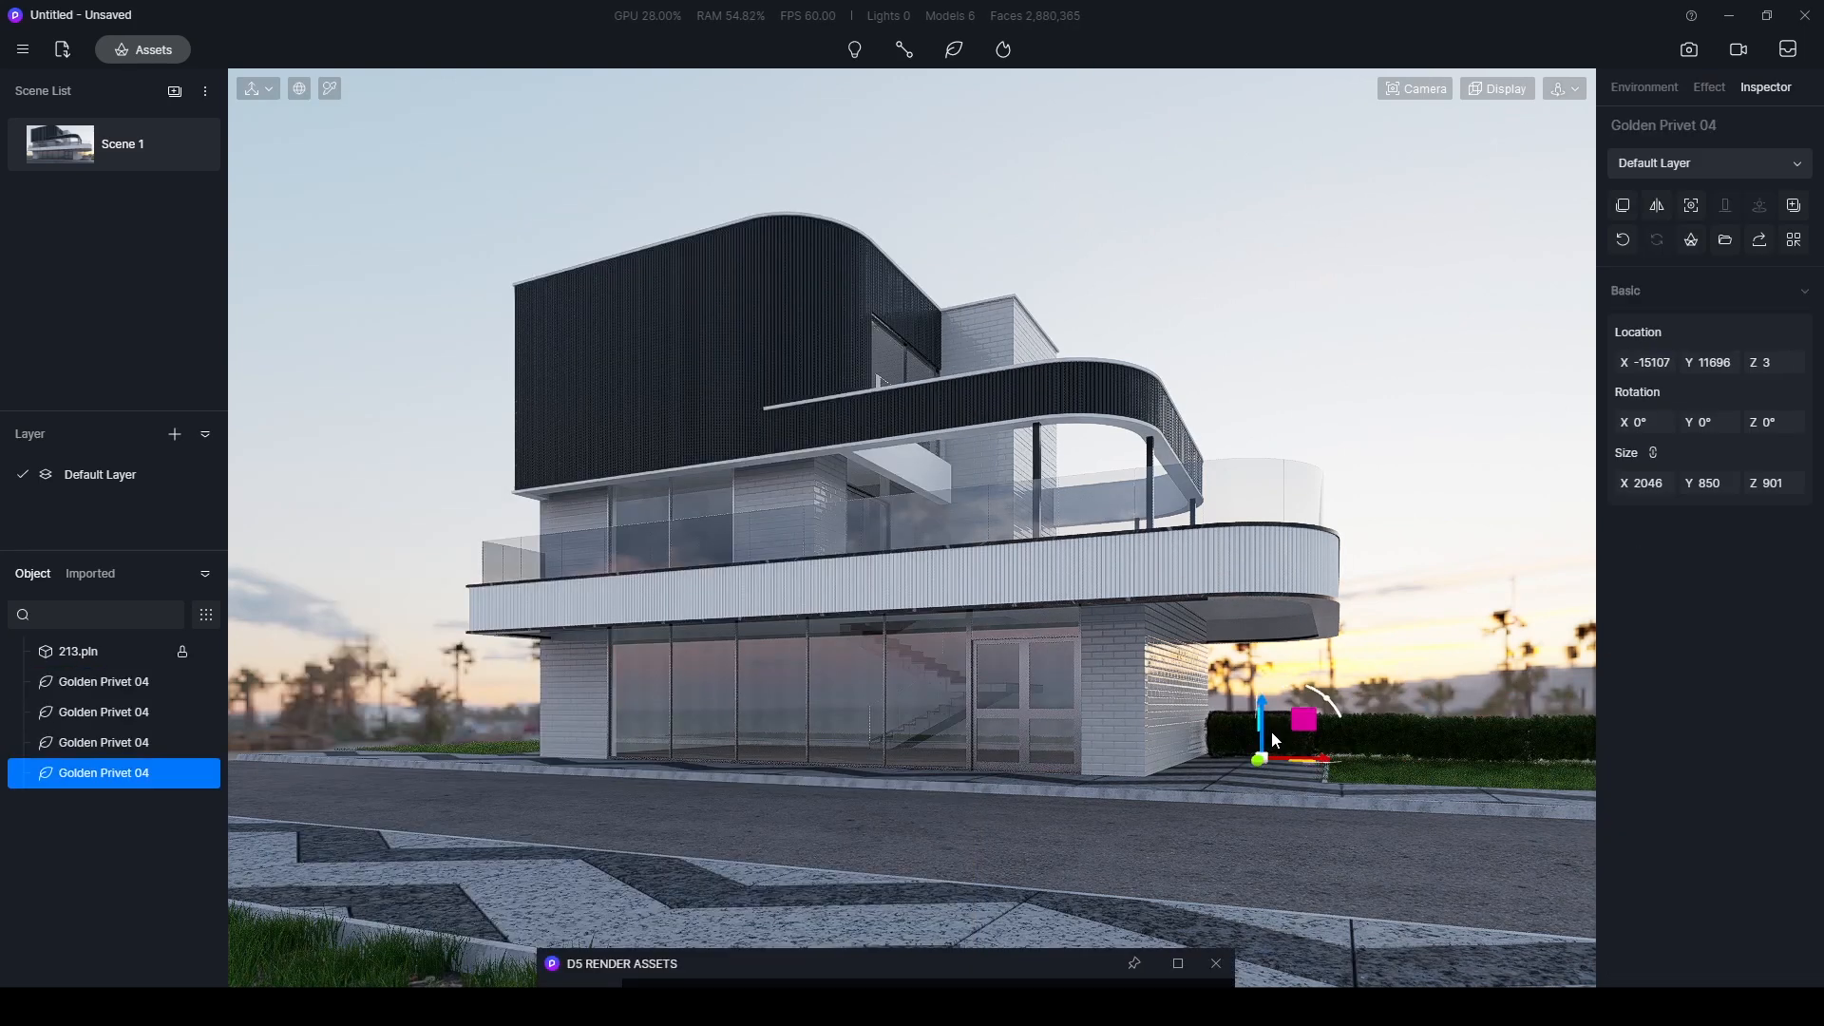
- Copy the Golden Privet 04 hedge to the left side of the building and rotate the end piece to 316° about Z
shift+drag(737, 683, 546, 719)
click(546, 719)
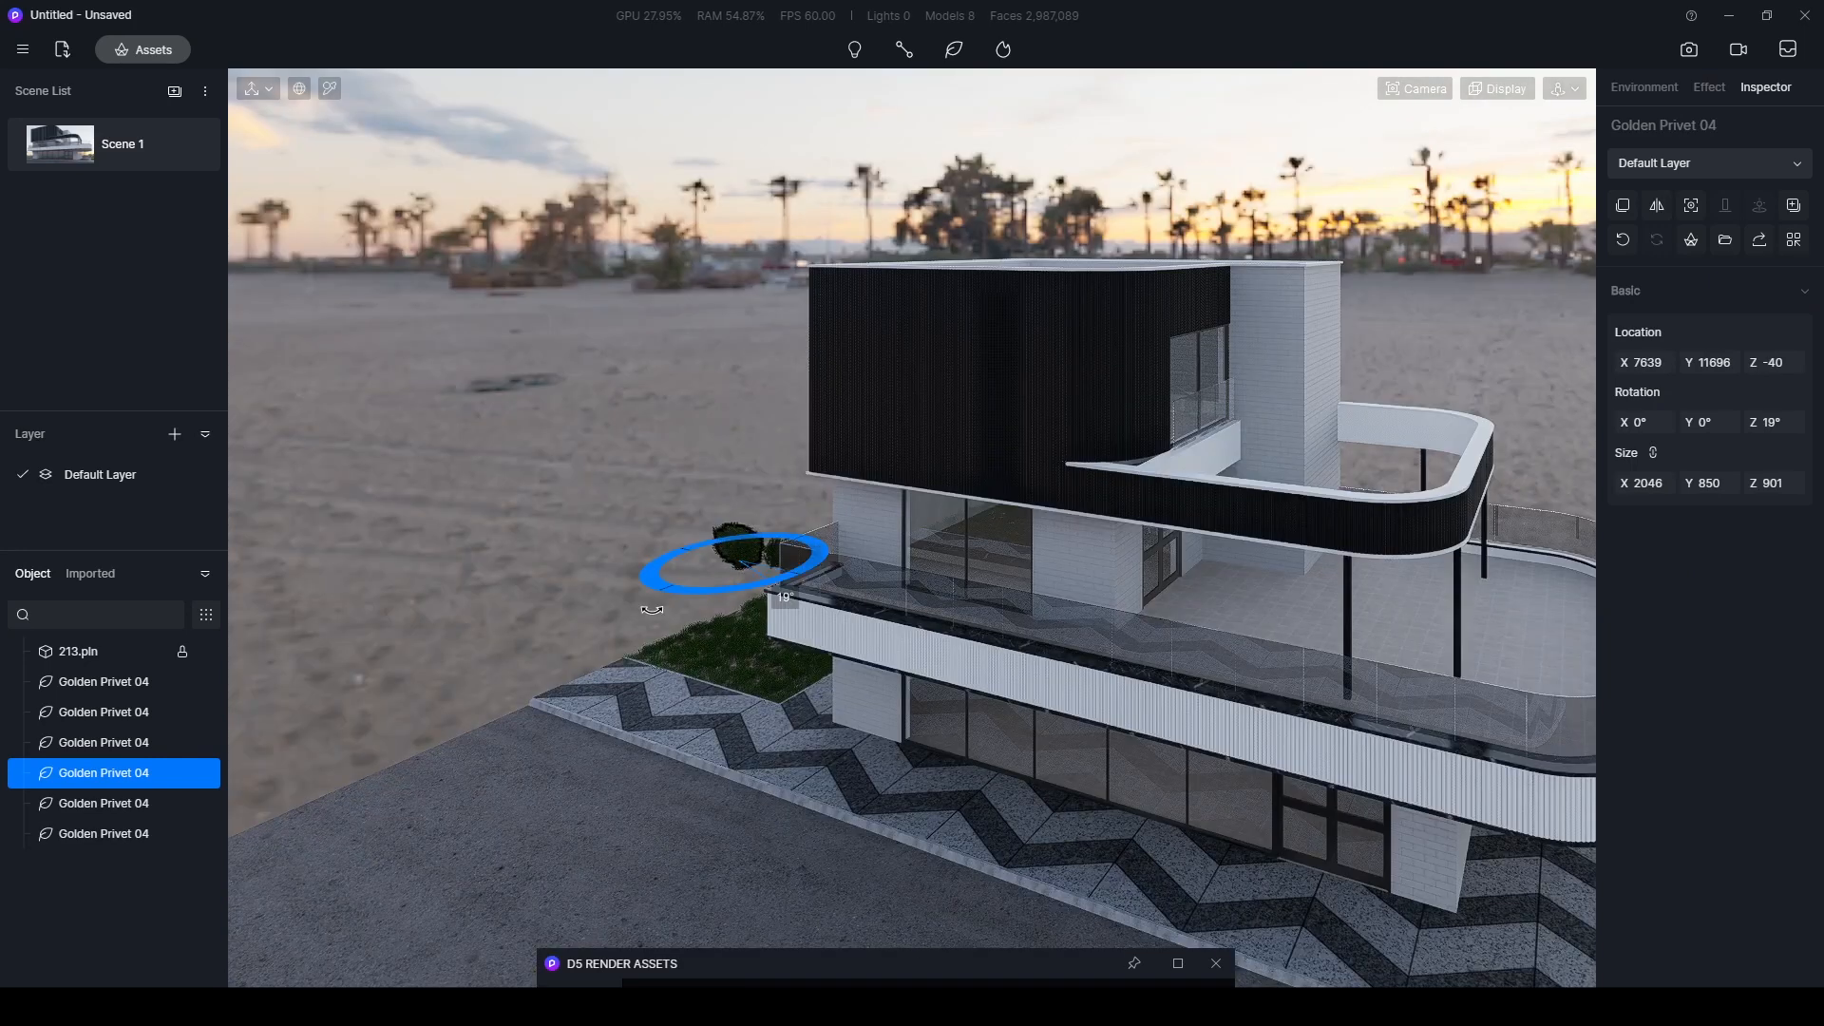
click(736, 582)
drag(733, 575, 732, 590)
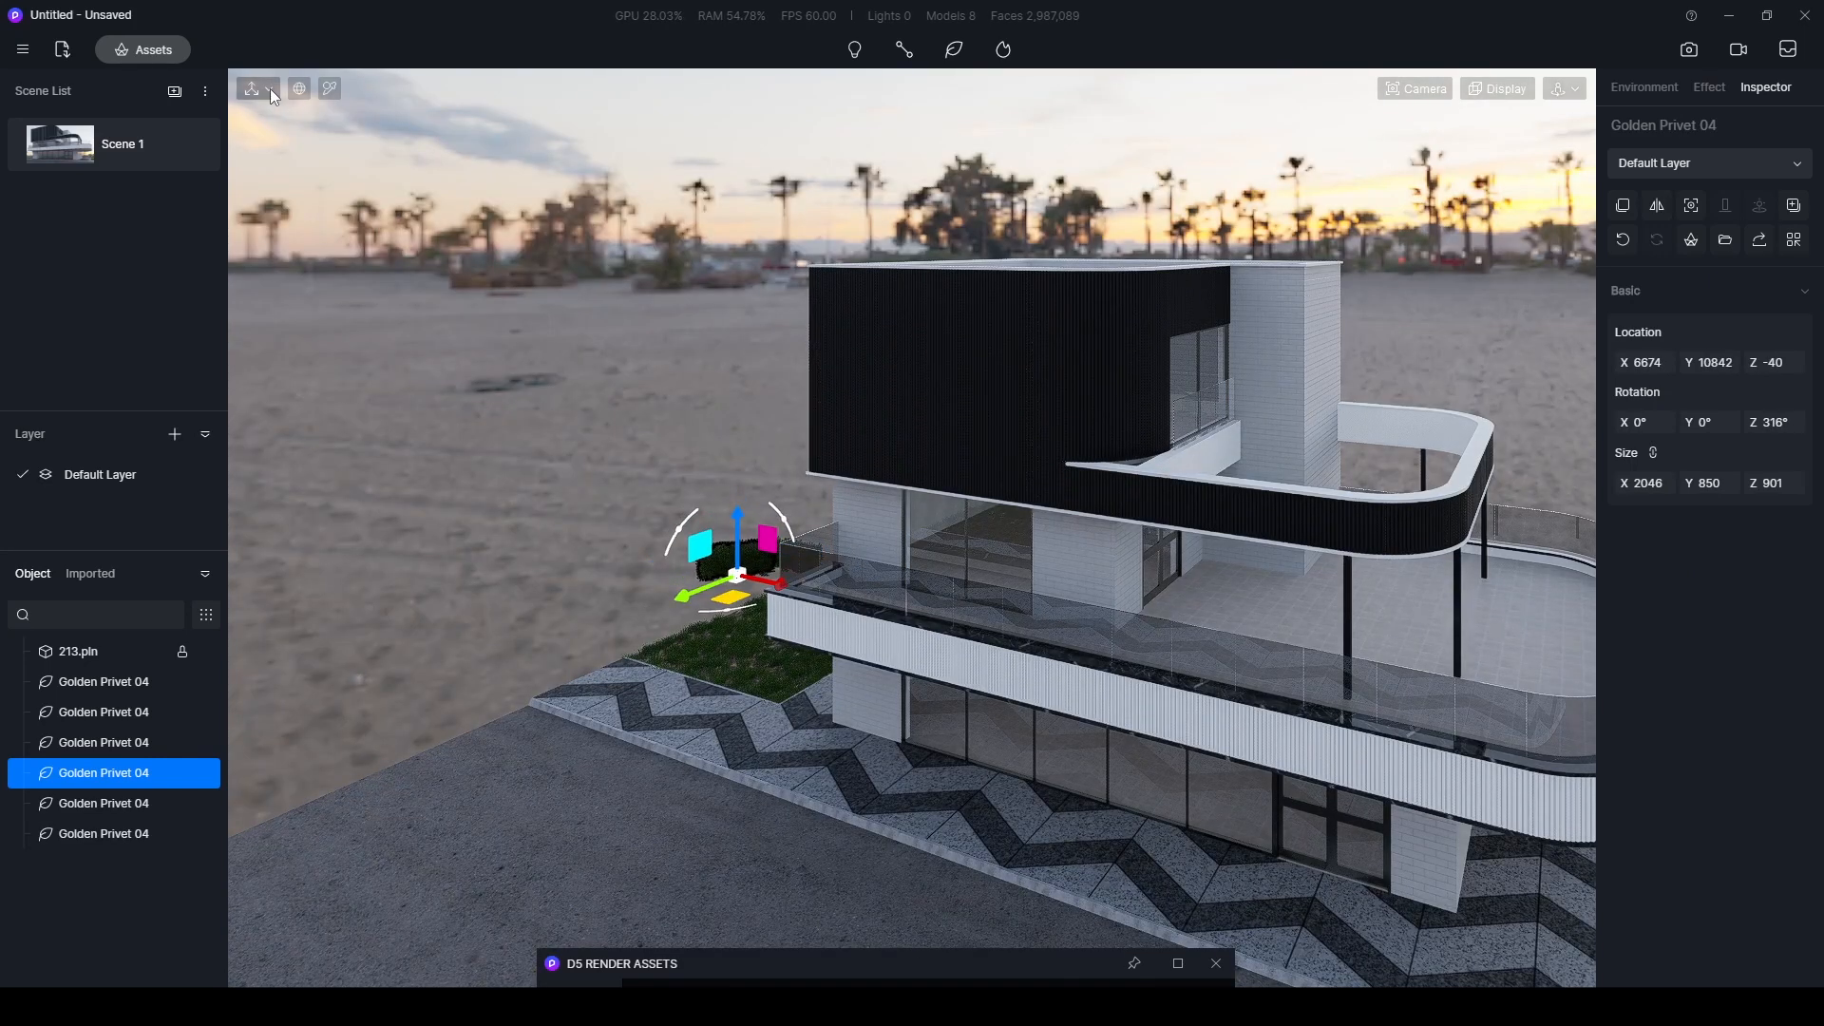
- Switch the transform axes to local and copy the rotated hedge along its length until the row runs out of the Scene 1 view
click(270, 89)
click(301, 87)
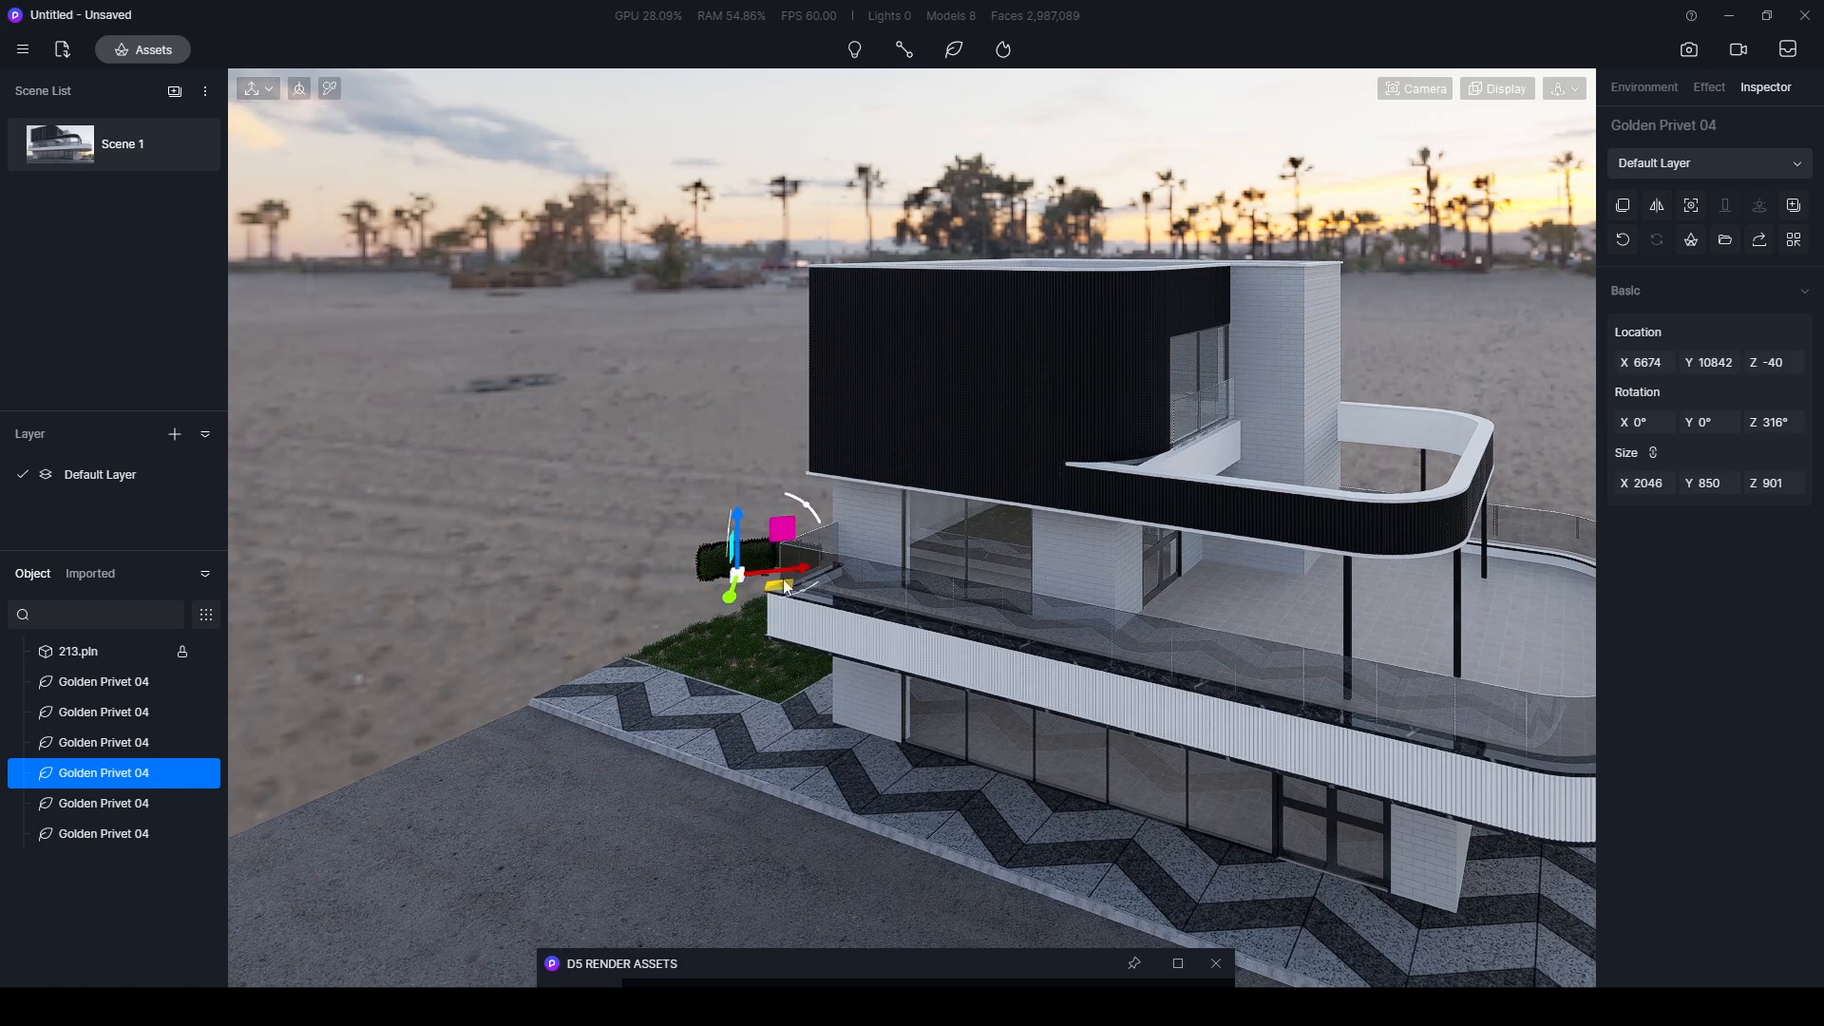
alt+drag(789, 551, 630, 545)
click(76, 164)
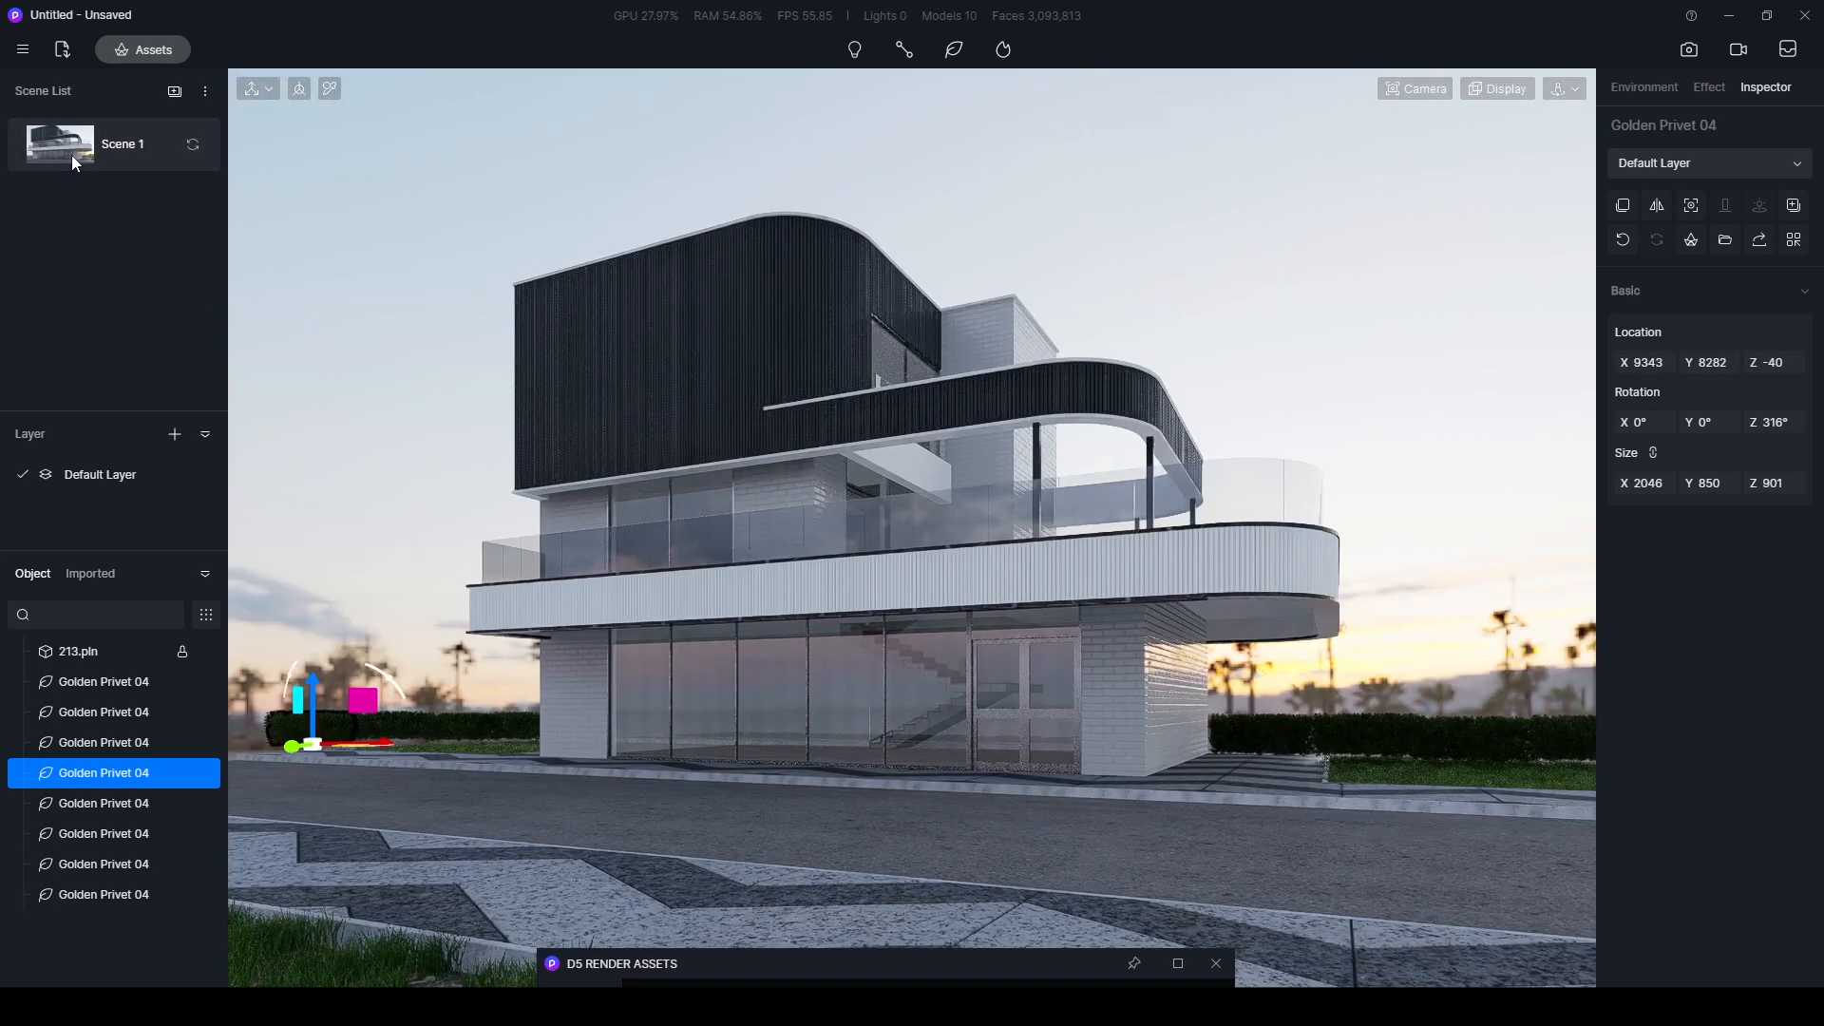
alt+drag(363, 700, 304, 703)
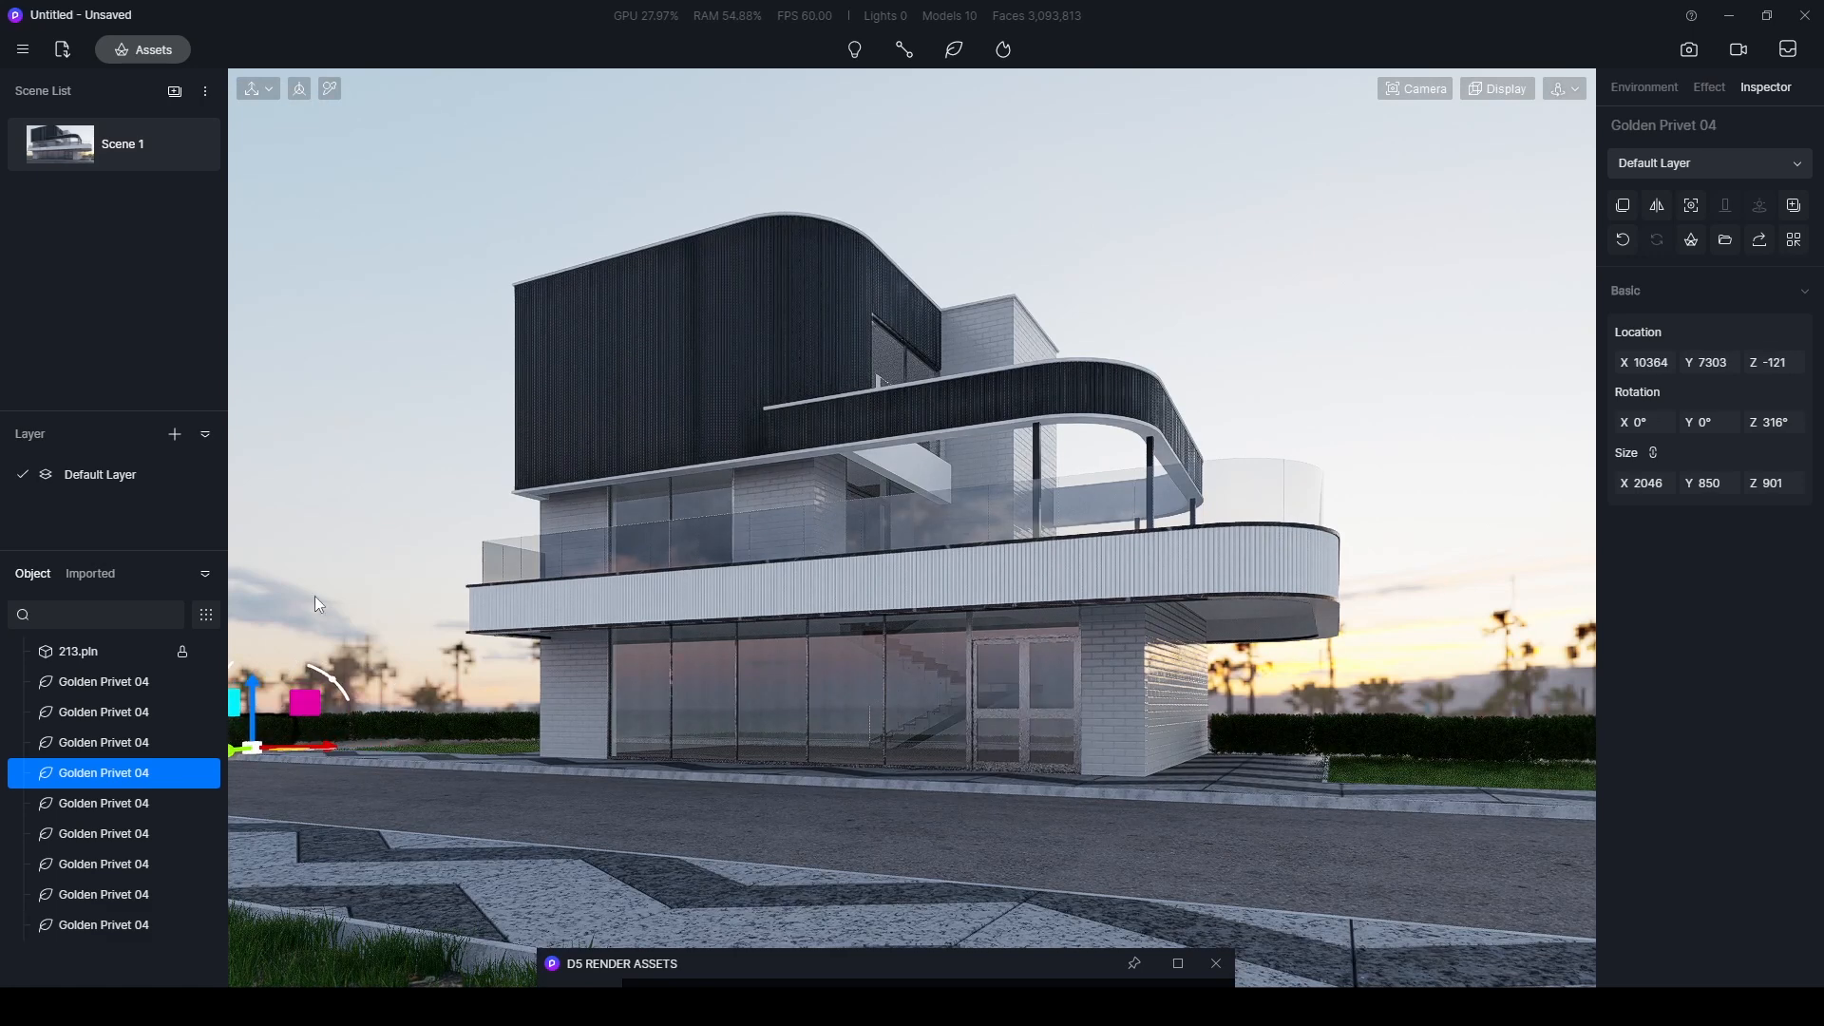
key(Escape)
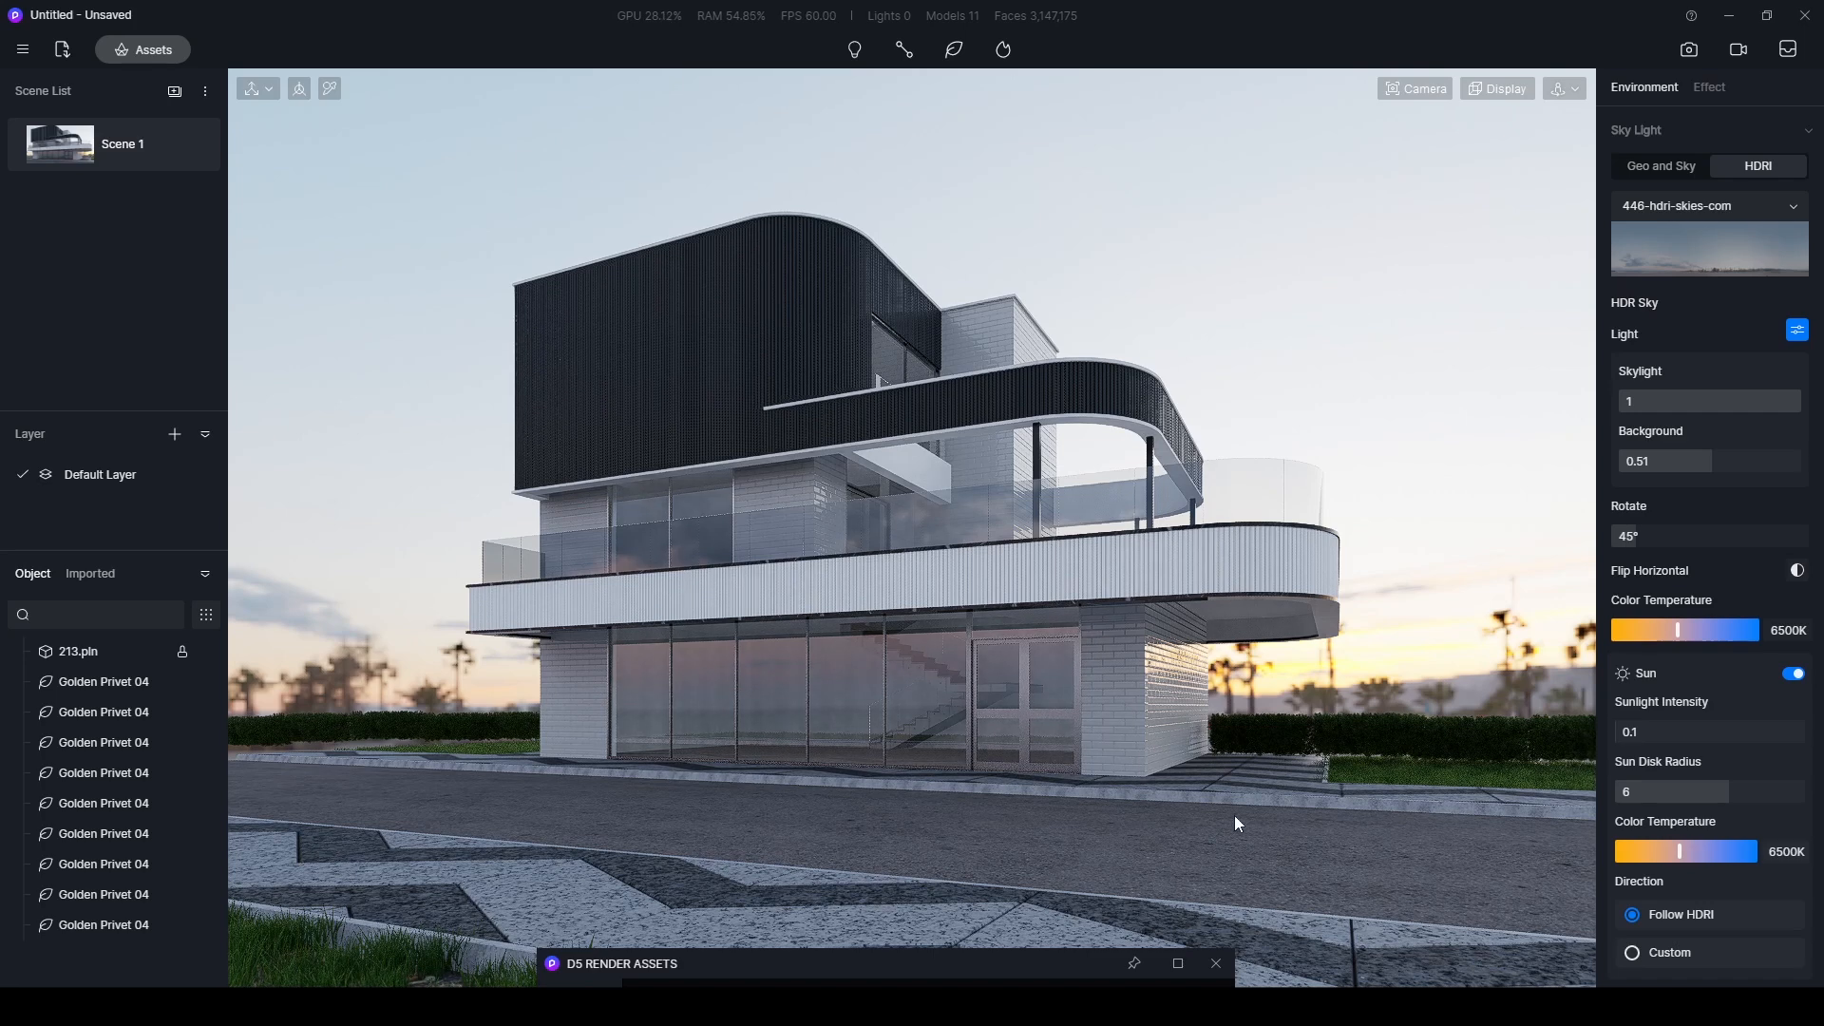
- Set the post-processing exposure to -0.18
drag(1011, 963, 622, 875)
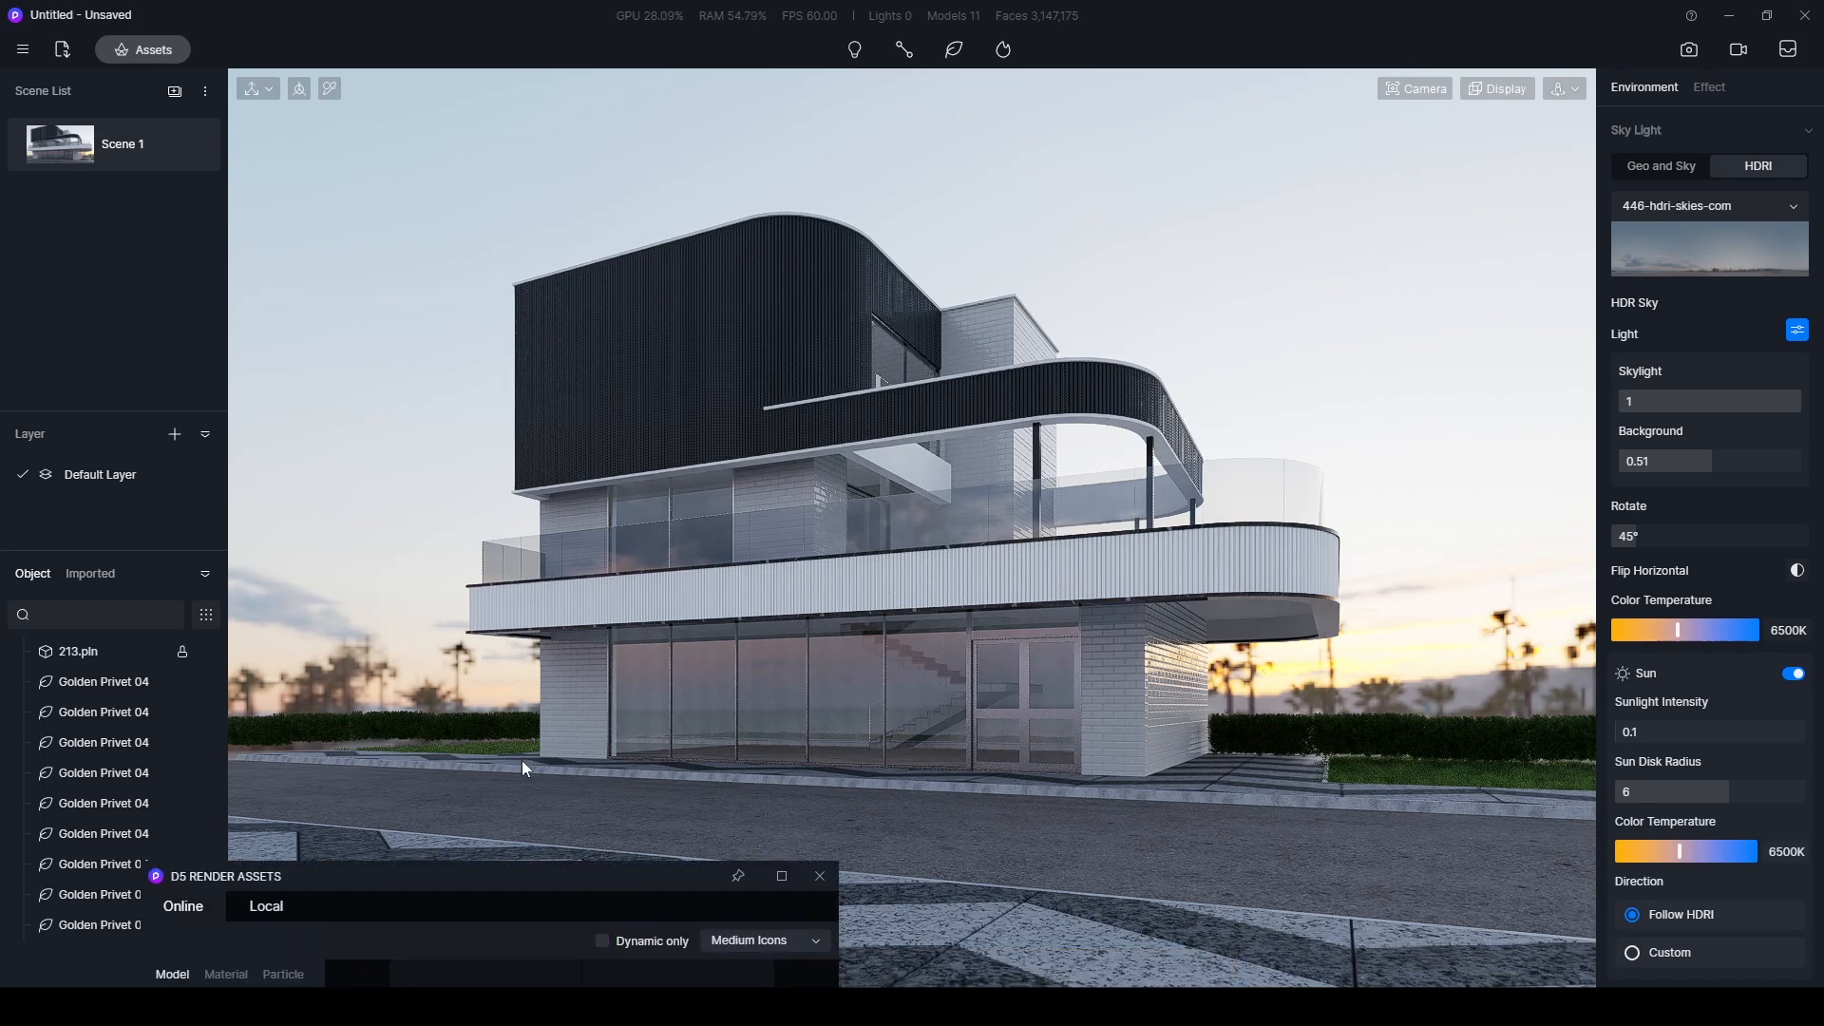
click(1703, 88)
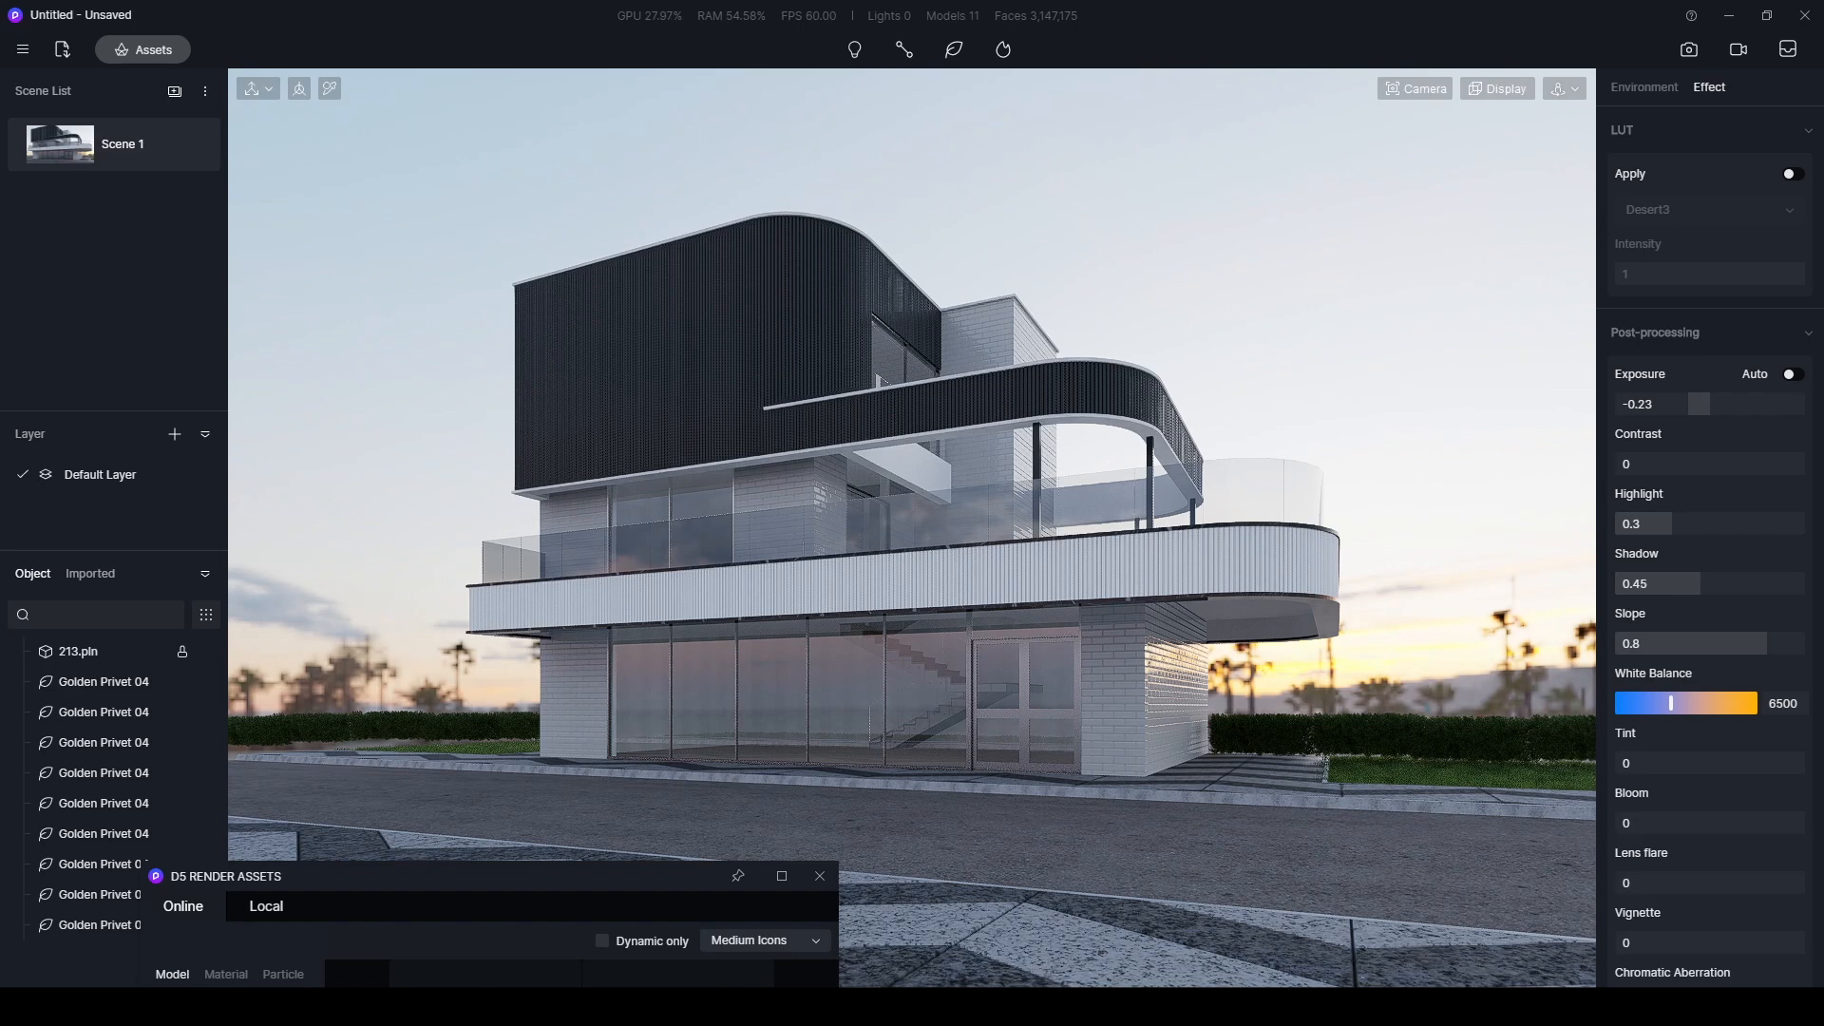
drag(1687, 404, 1692, 403)
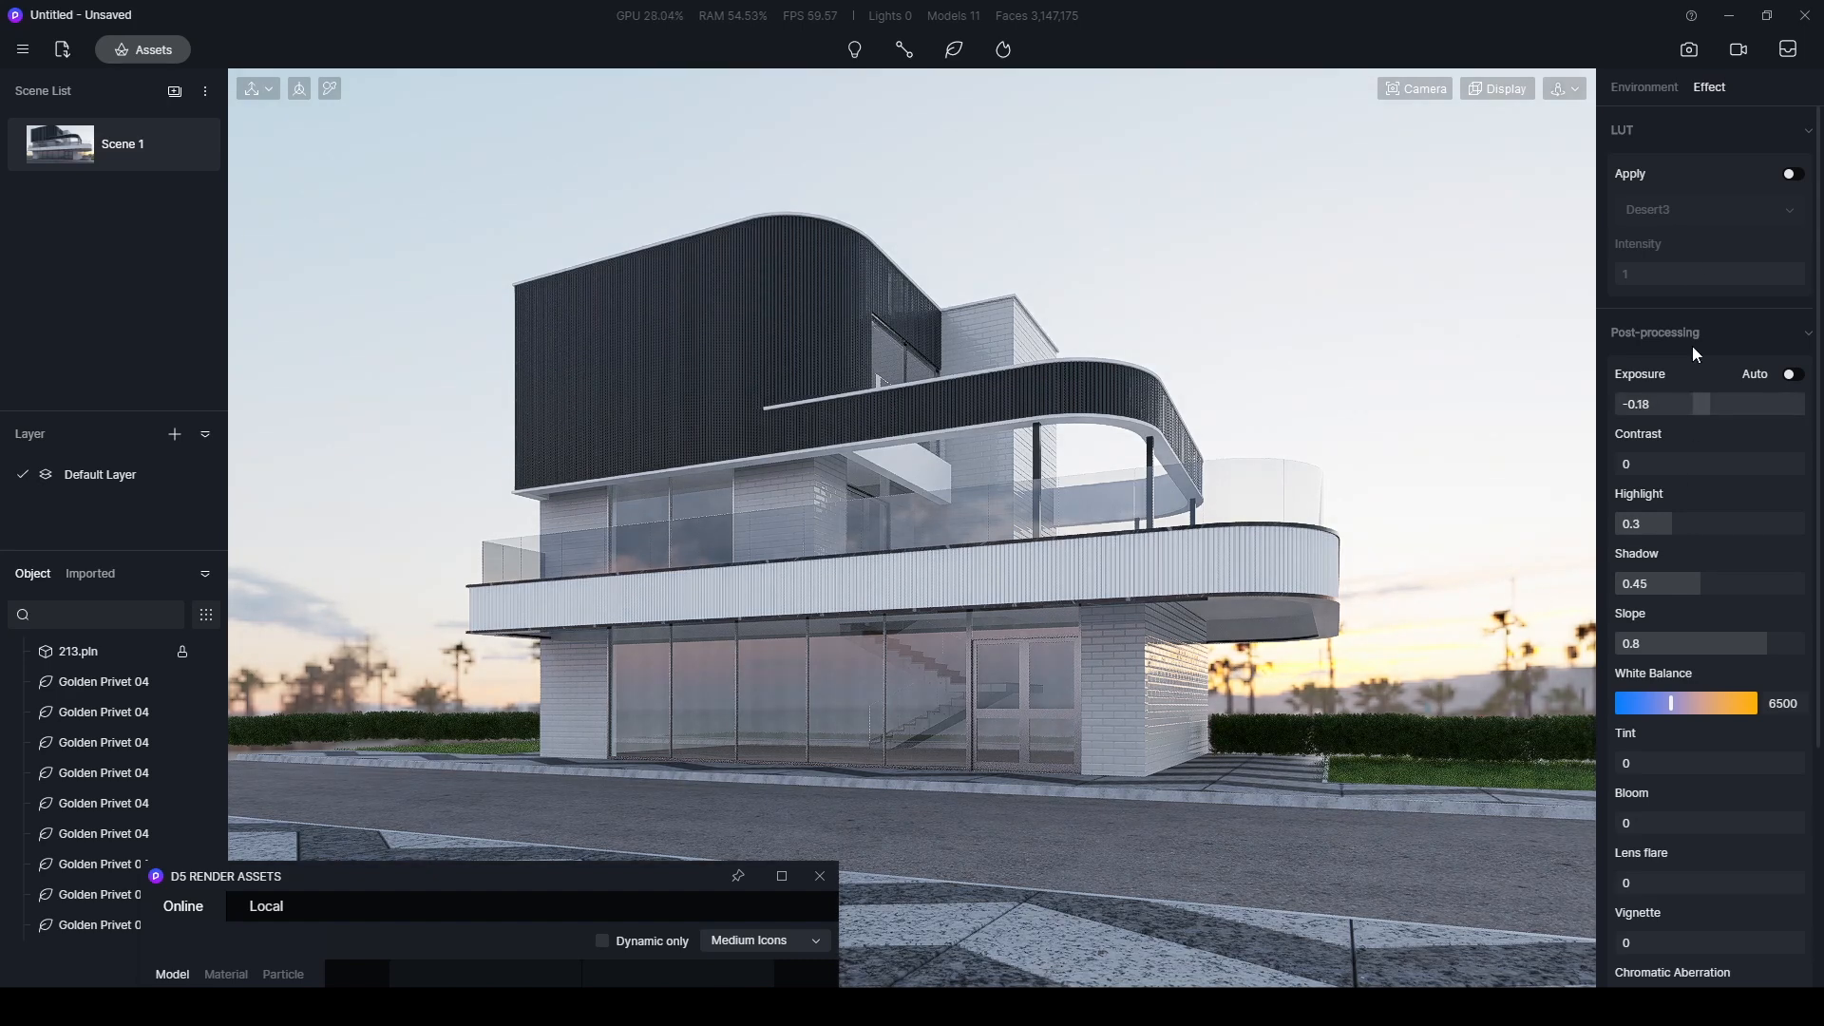
- Set the HDR sky background brightness to 0.31 and update Scene 1
click(1644, 86)
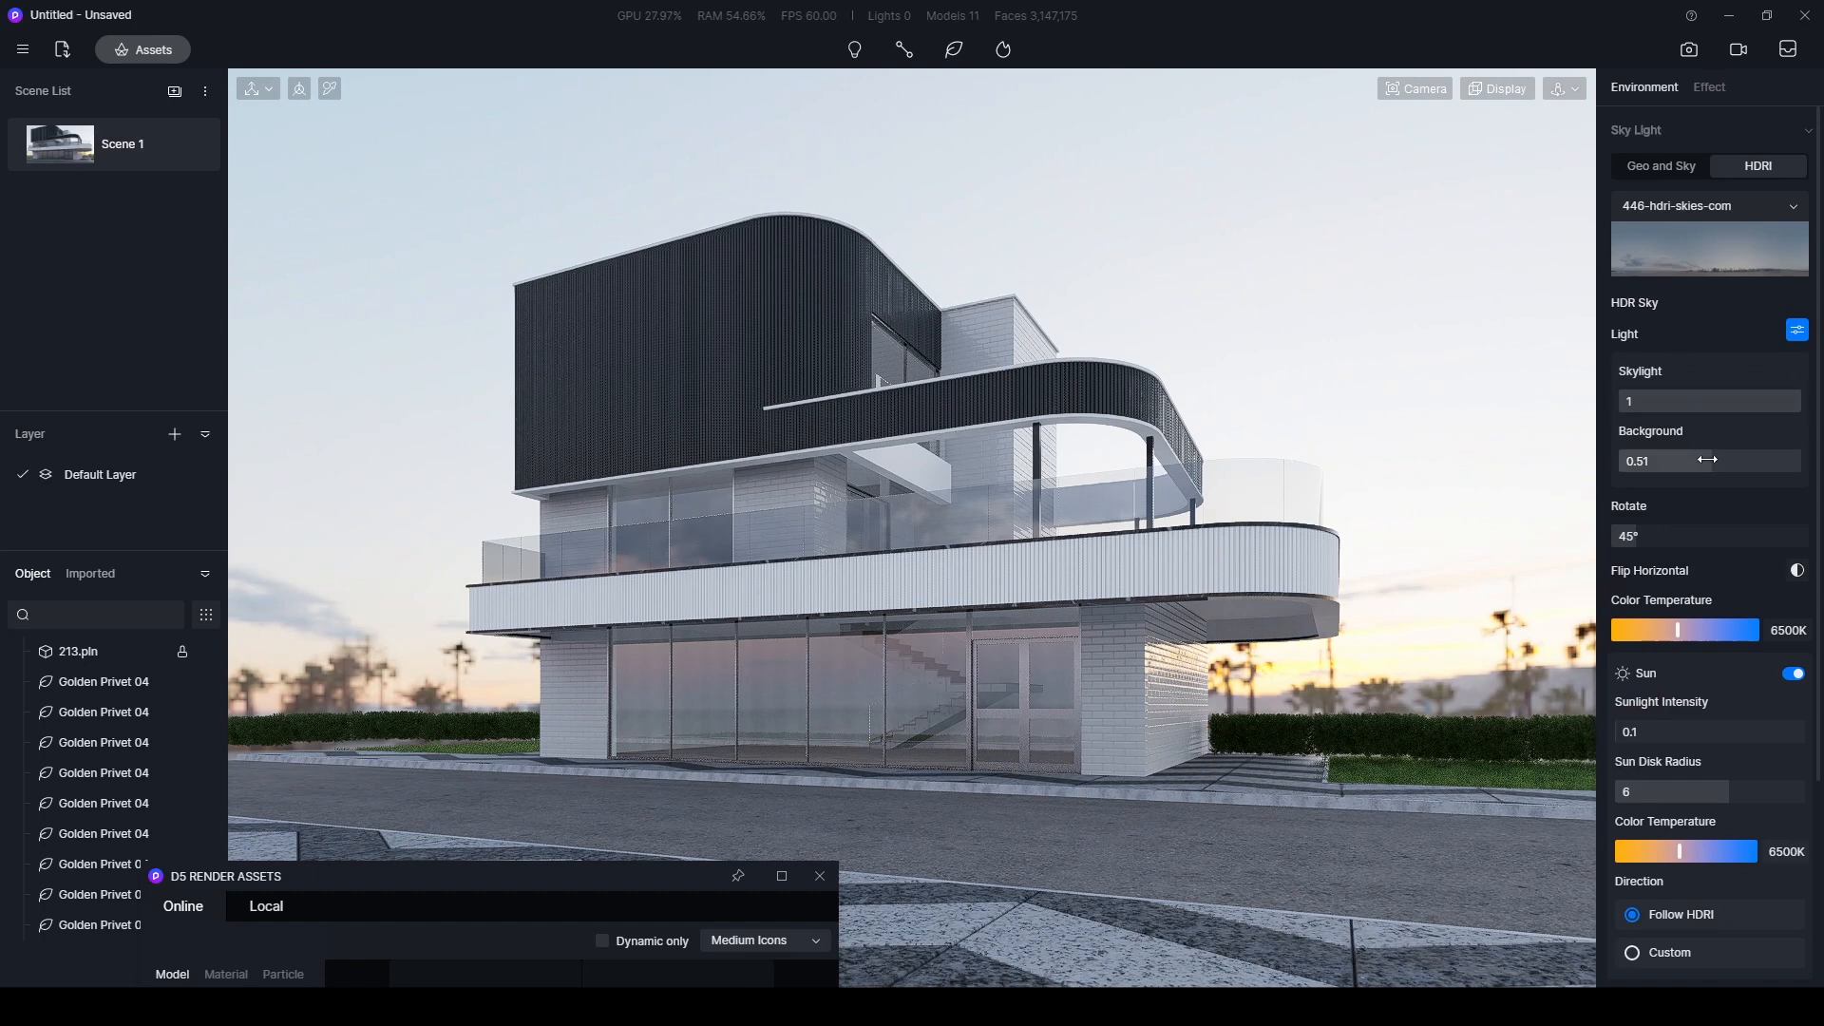
drag(1686, 459, 1675, 466)
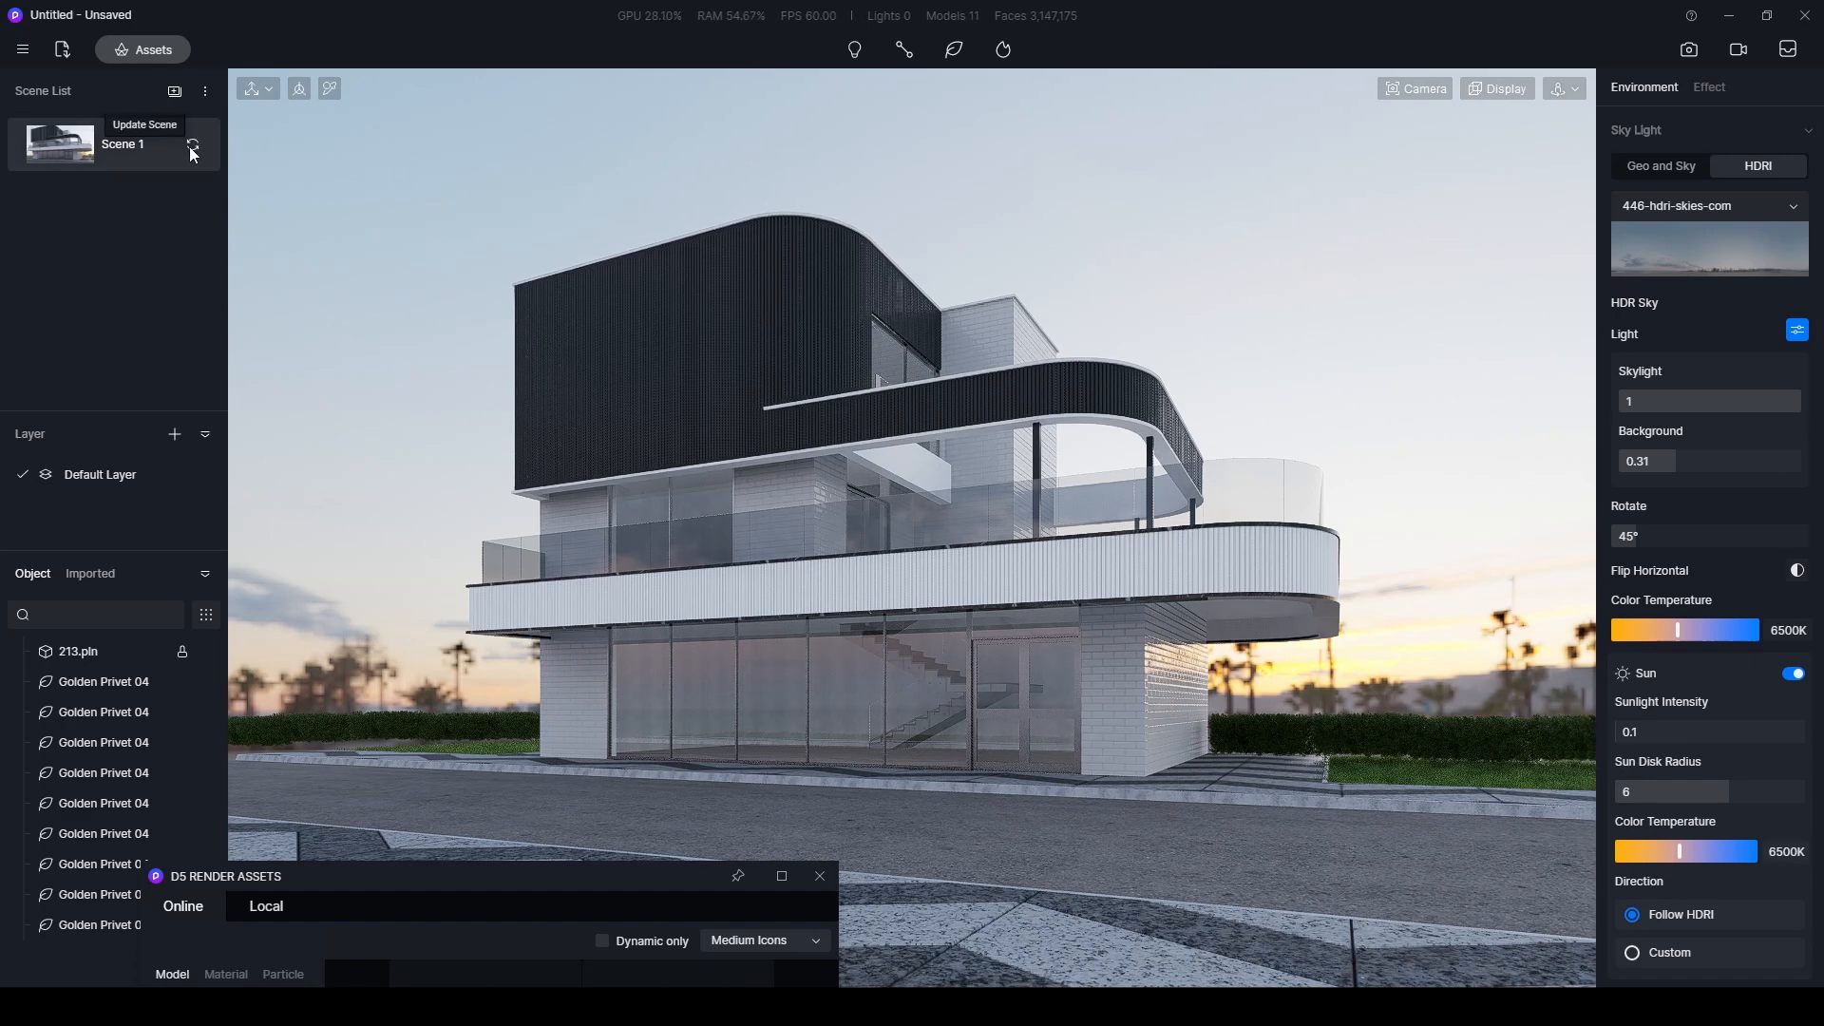
click(192, 149)
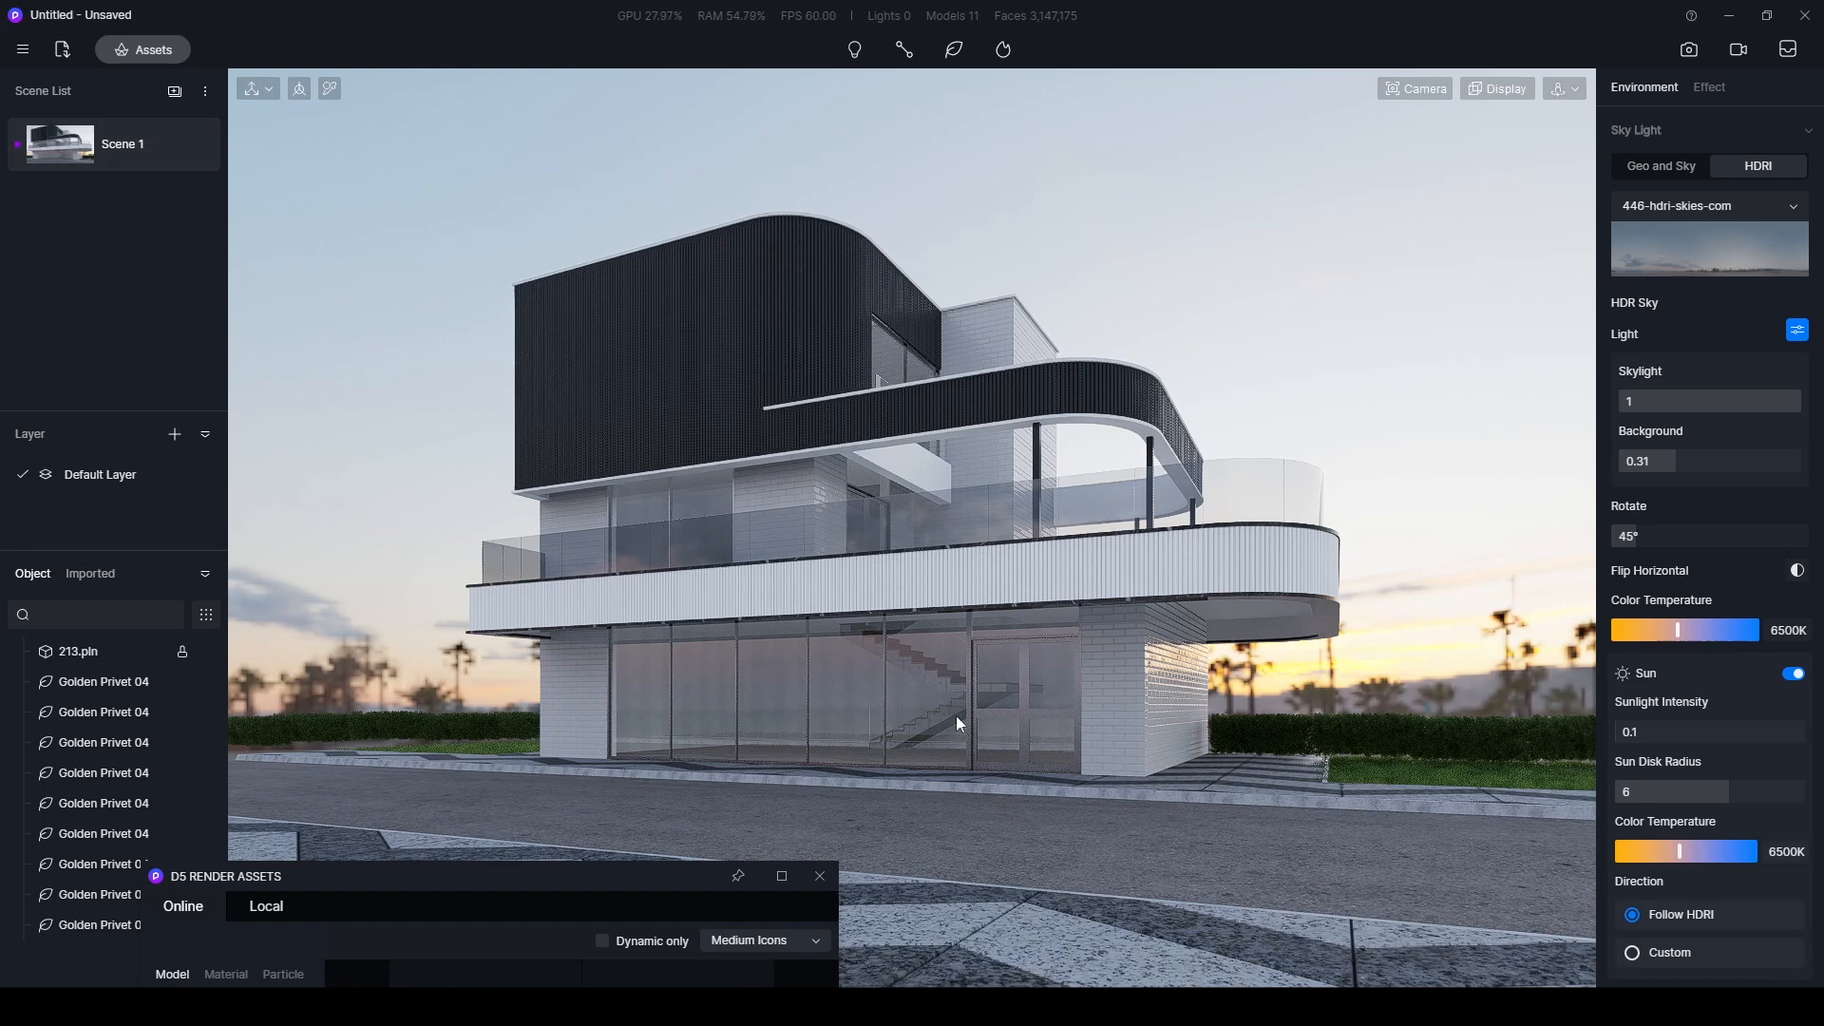
- Place a Cinnamomum camphora tree from the Nature category on the grass strip right of the building
drag(520, 880, 642, 110)
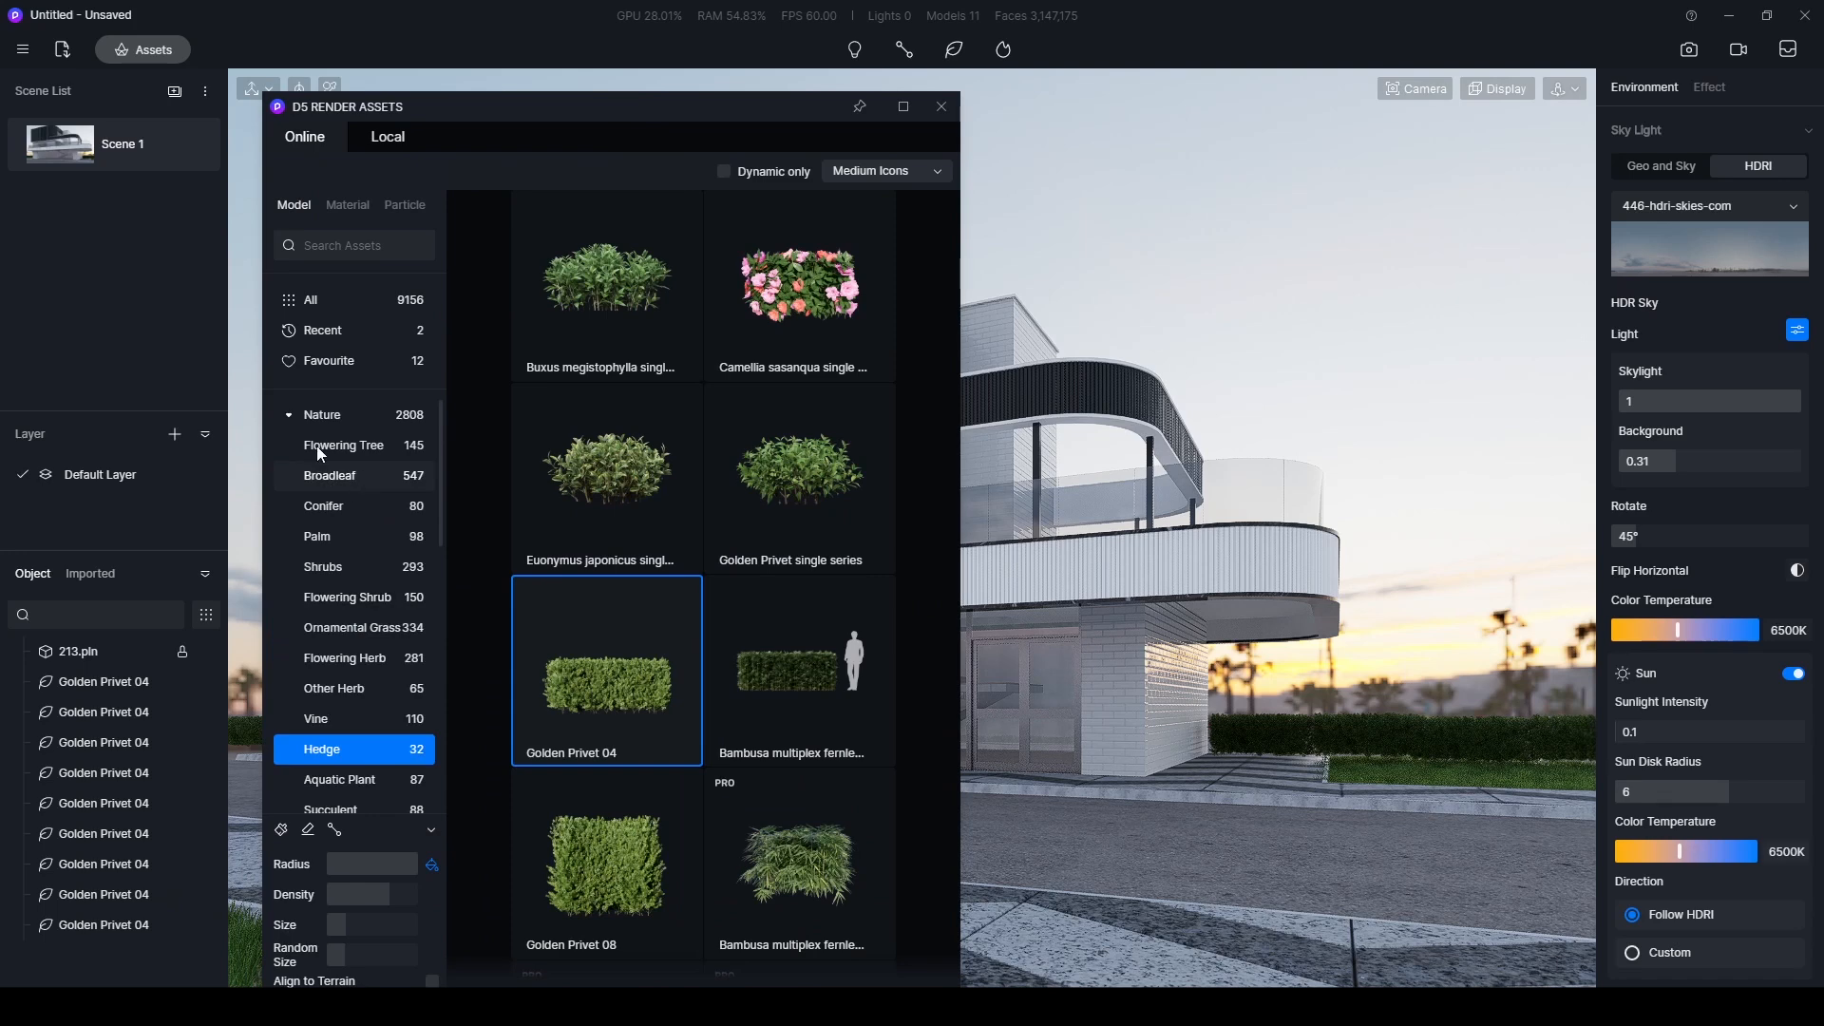
click(322, 414)
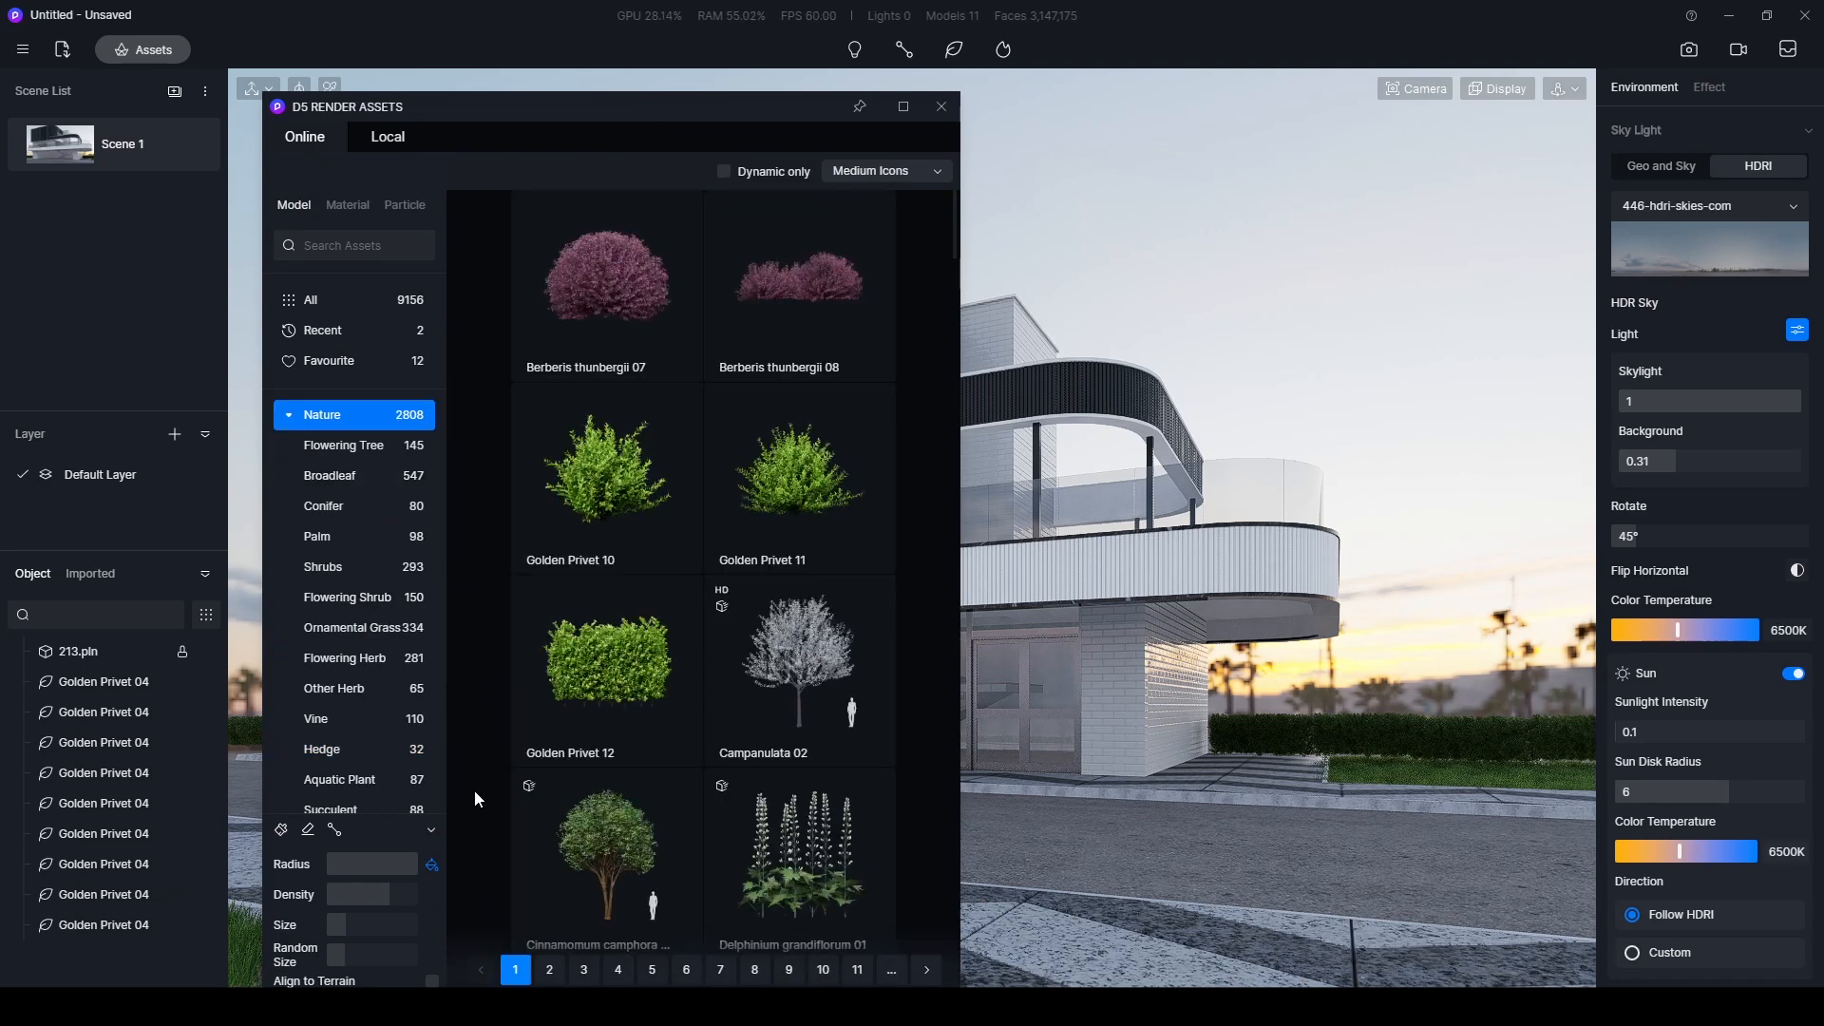
scroll(608, 669, down, 3)
click(556, 665)
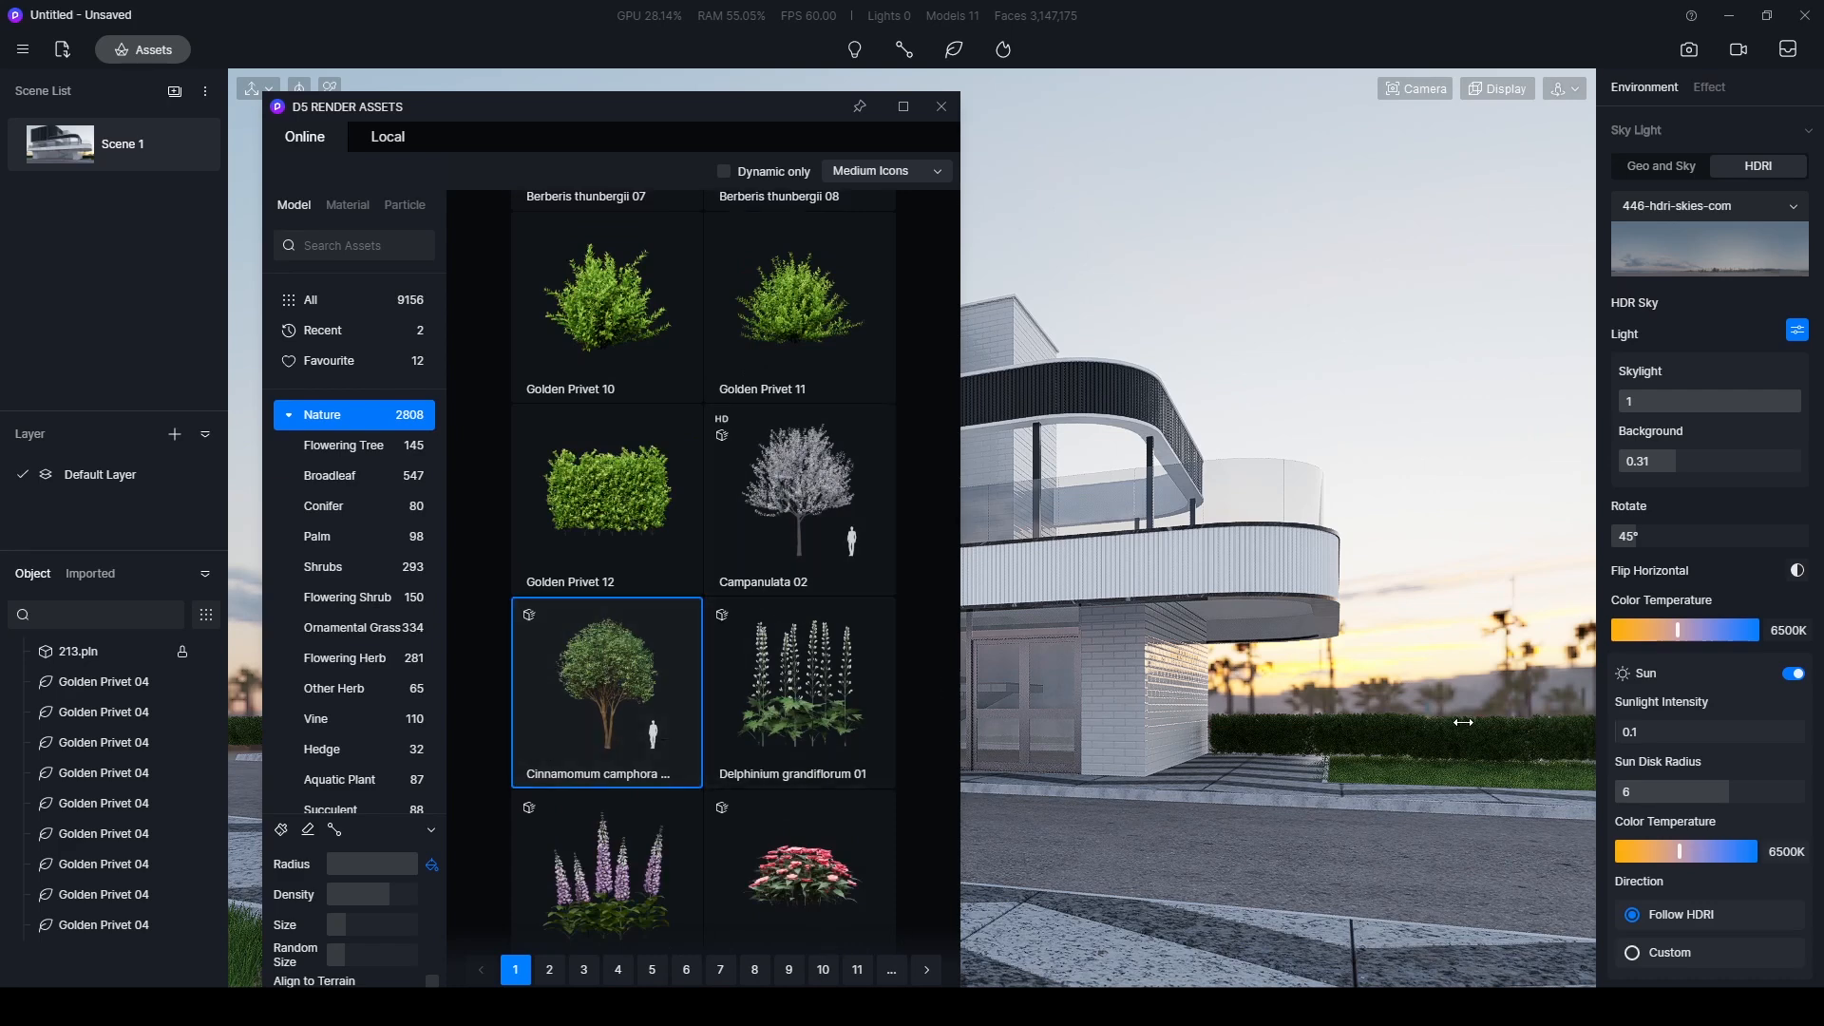
click(1491, 764)
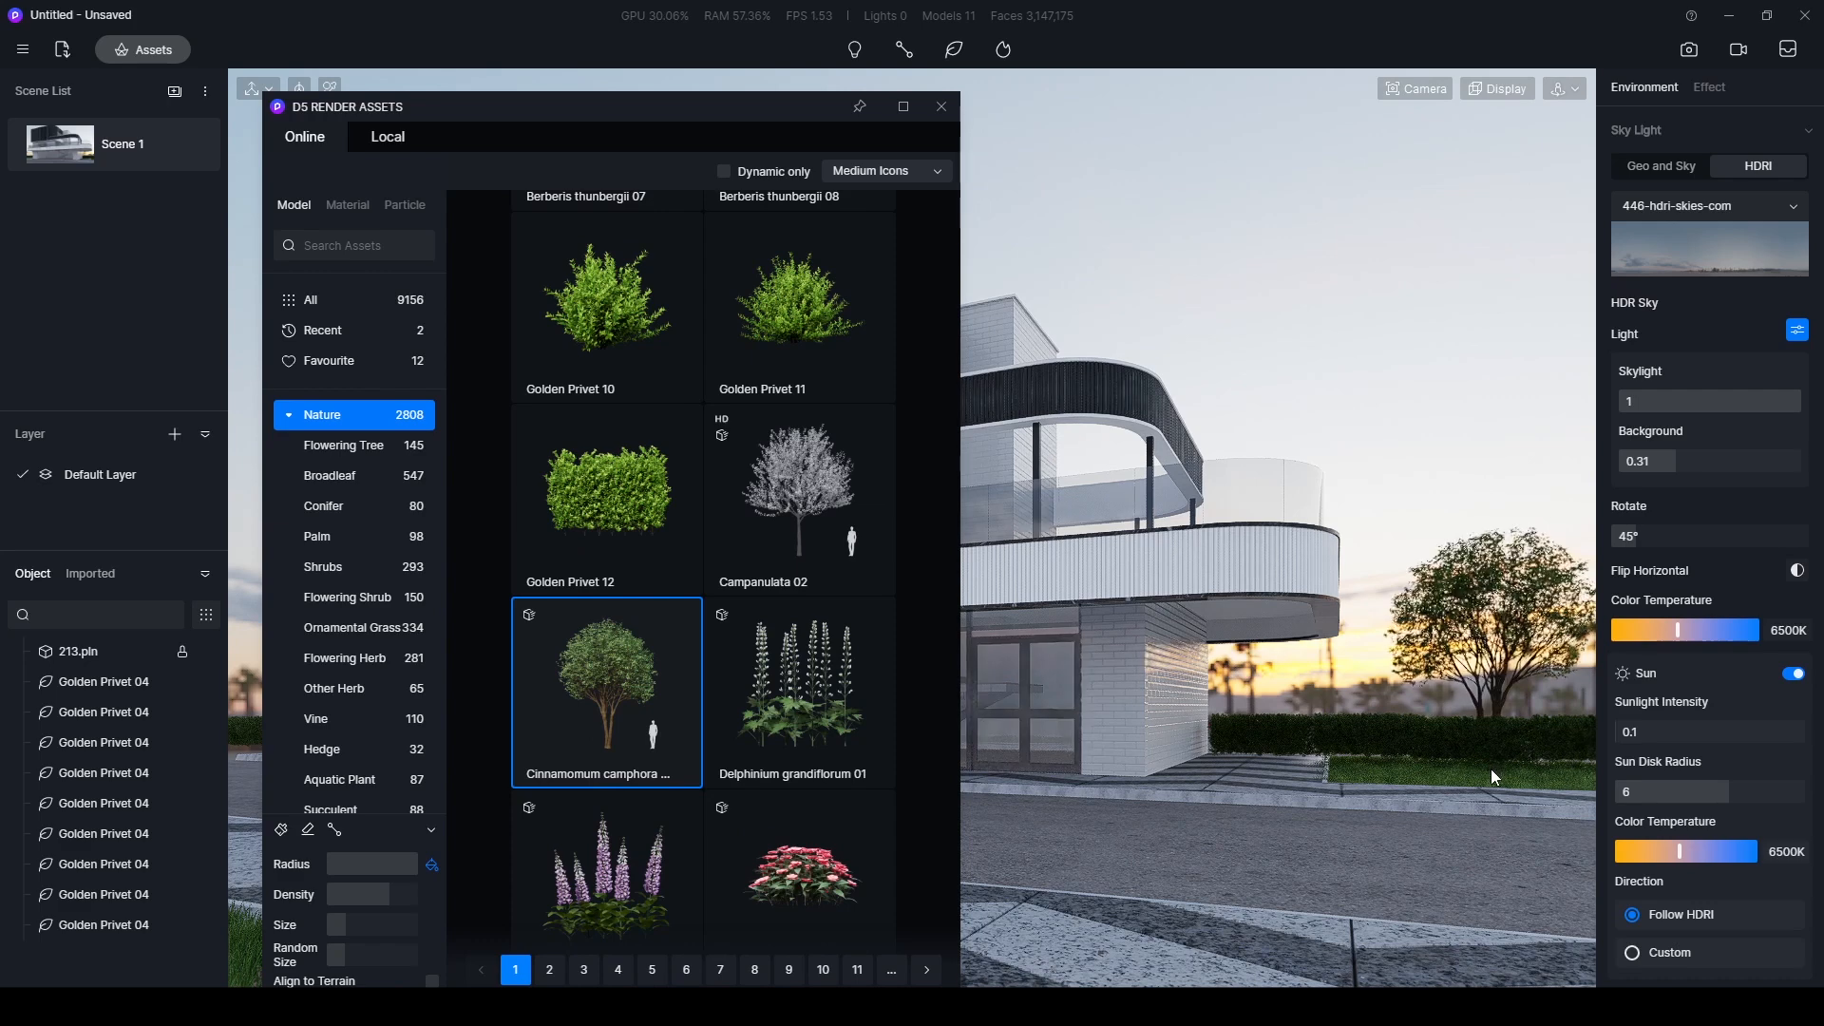
click(1495, 783)
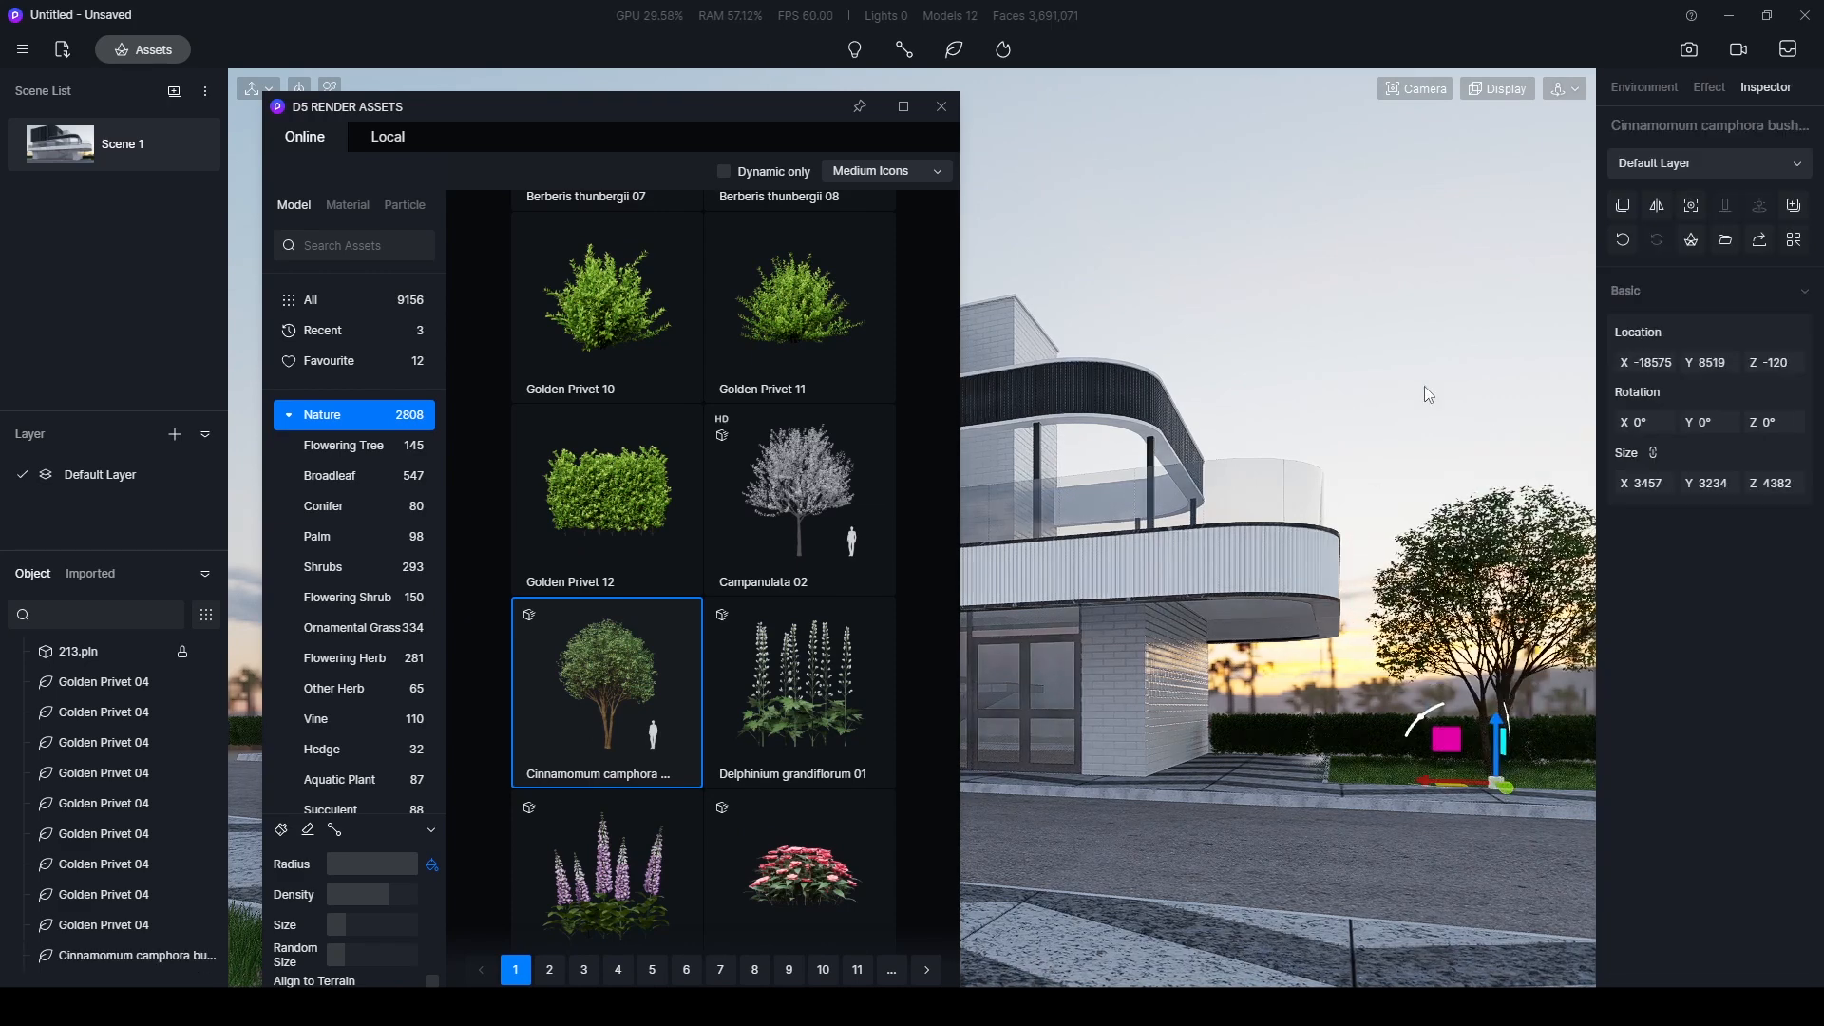
- Enlarge the Cinnamomum camphora tree, then copy it closer to the building and scale the copy to about 4793 × 4484 × 6076
drag(1698, 491, 1710, 492)
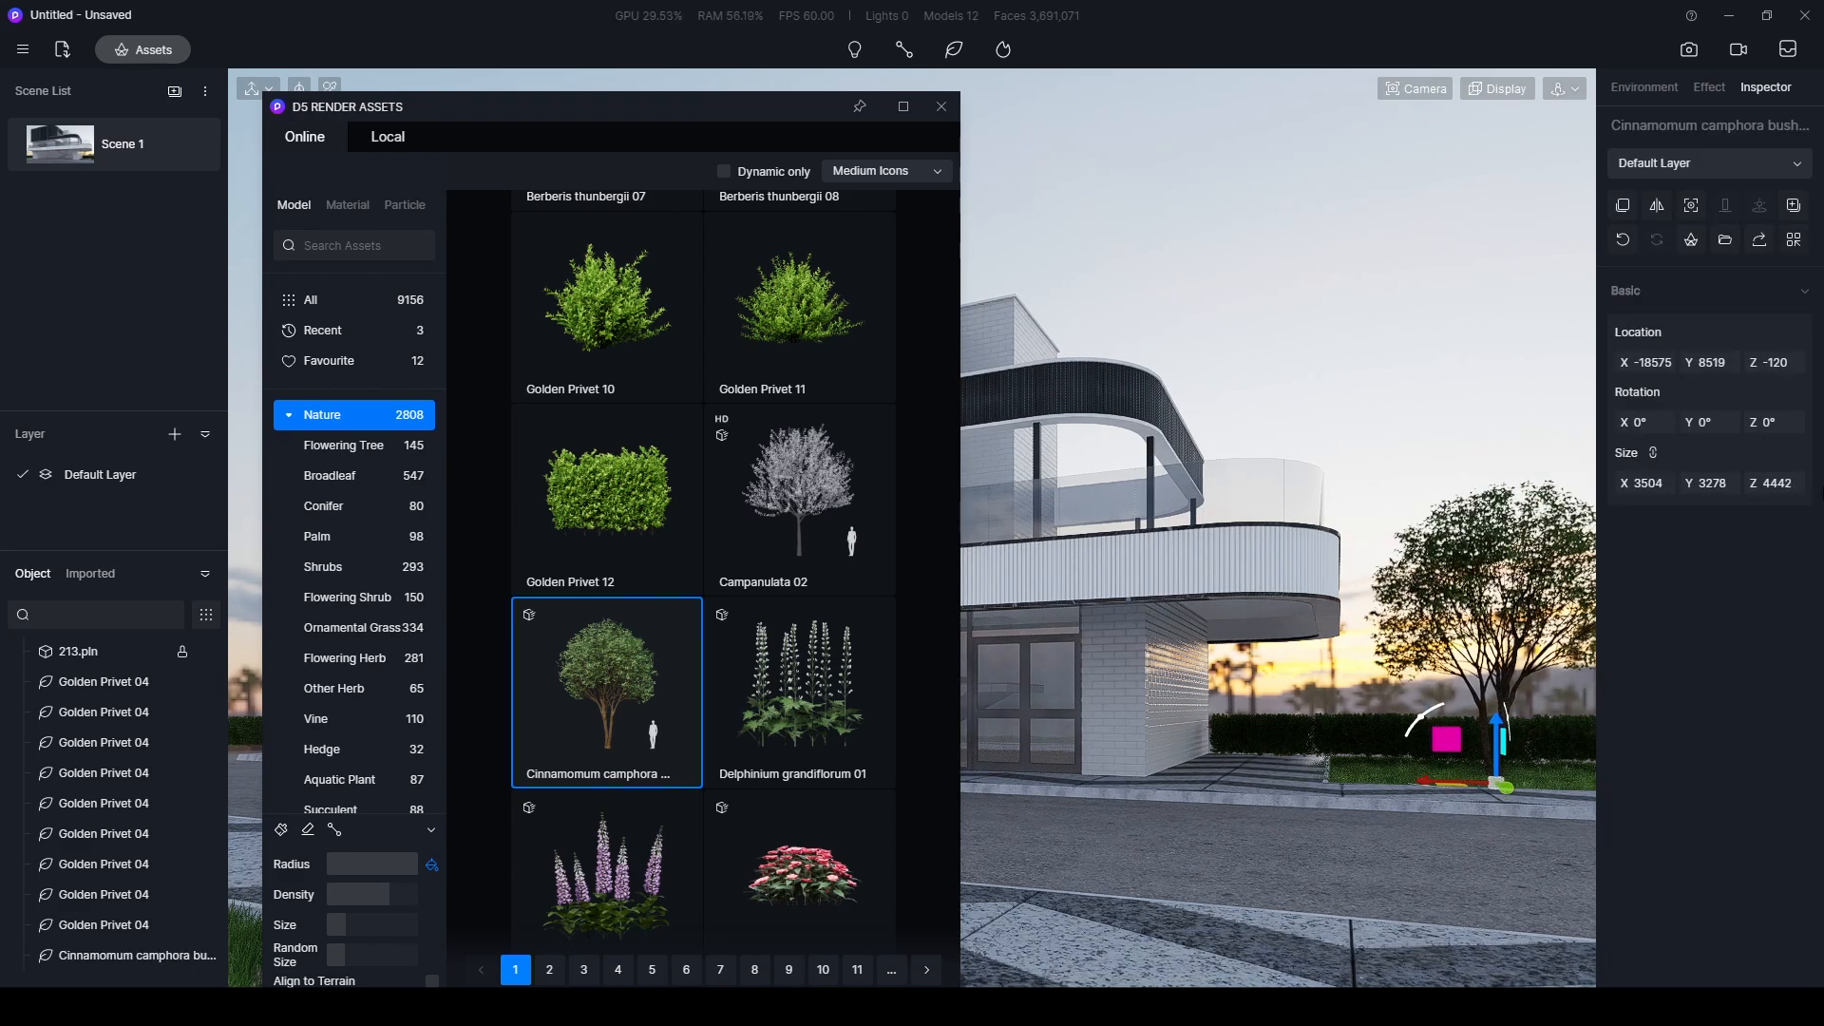
drag(760, 107, 513, 780)
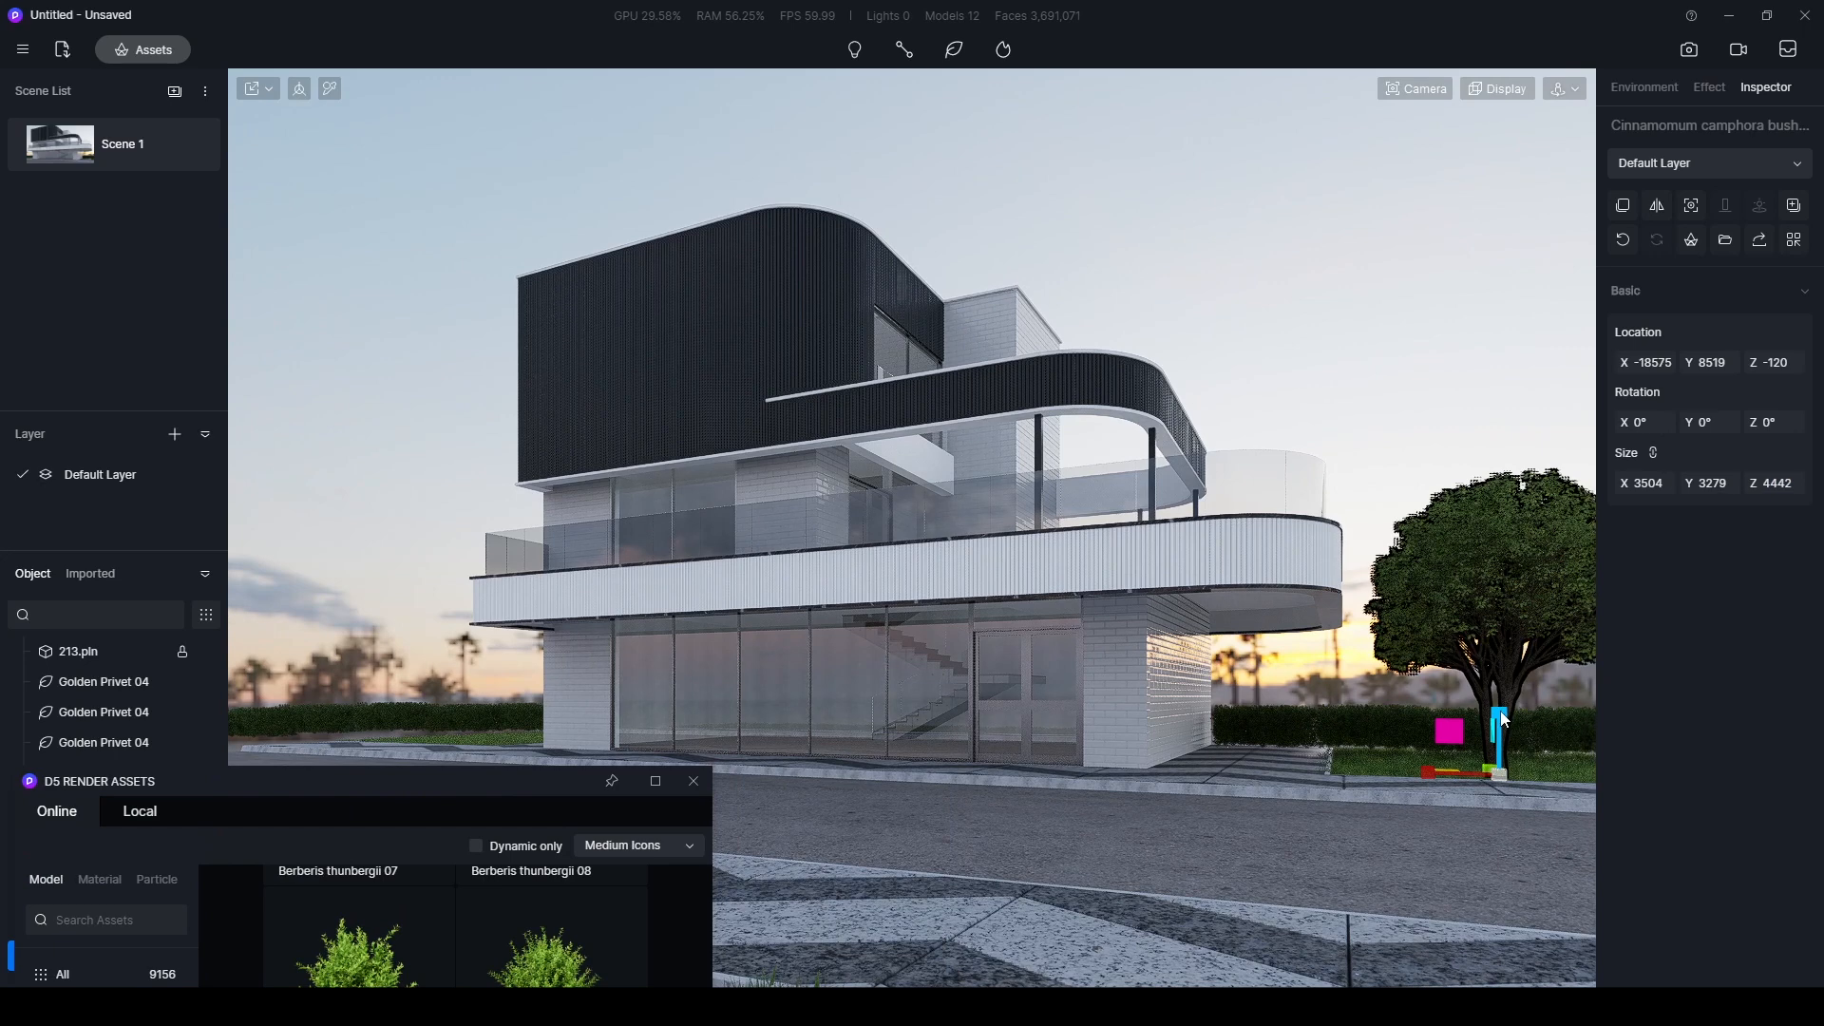
drag(1503, 720, 1424, 691)
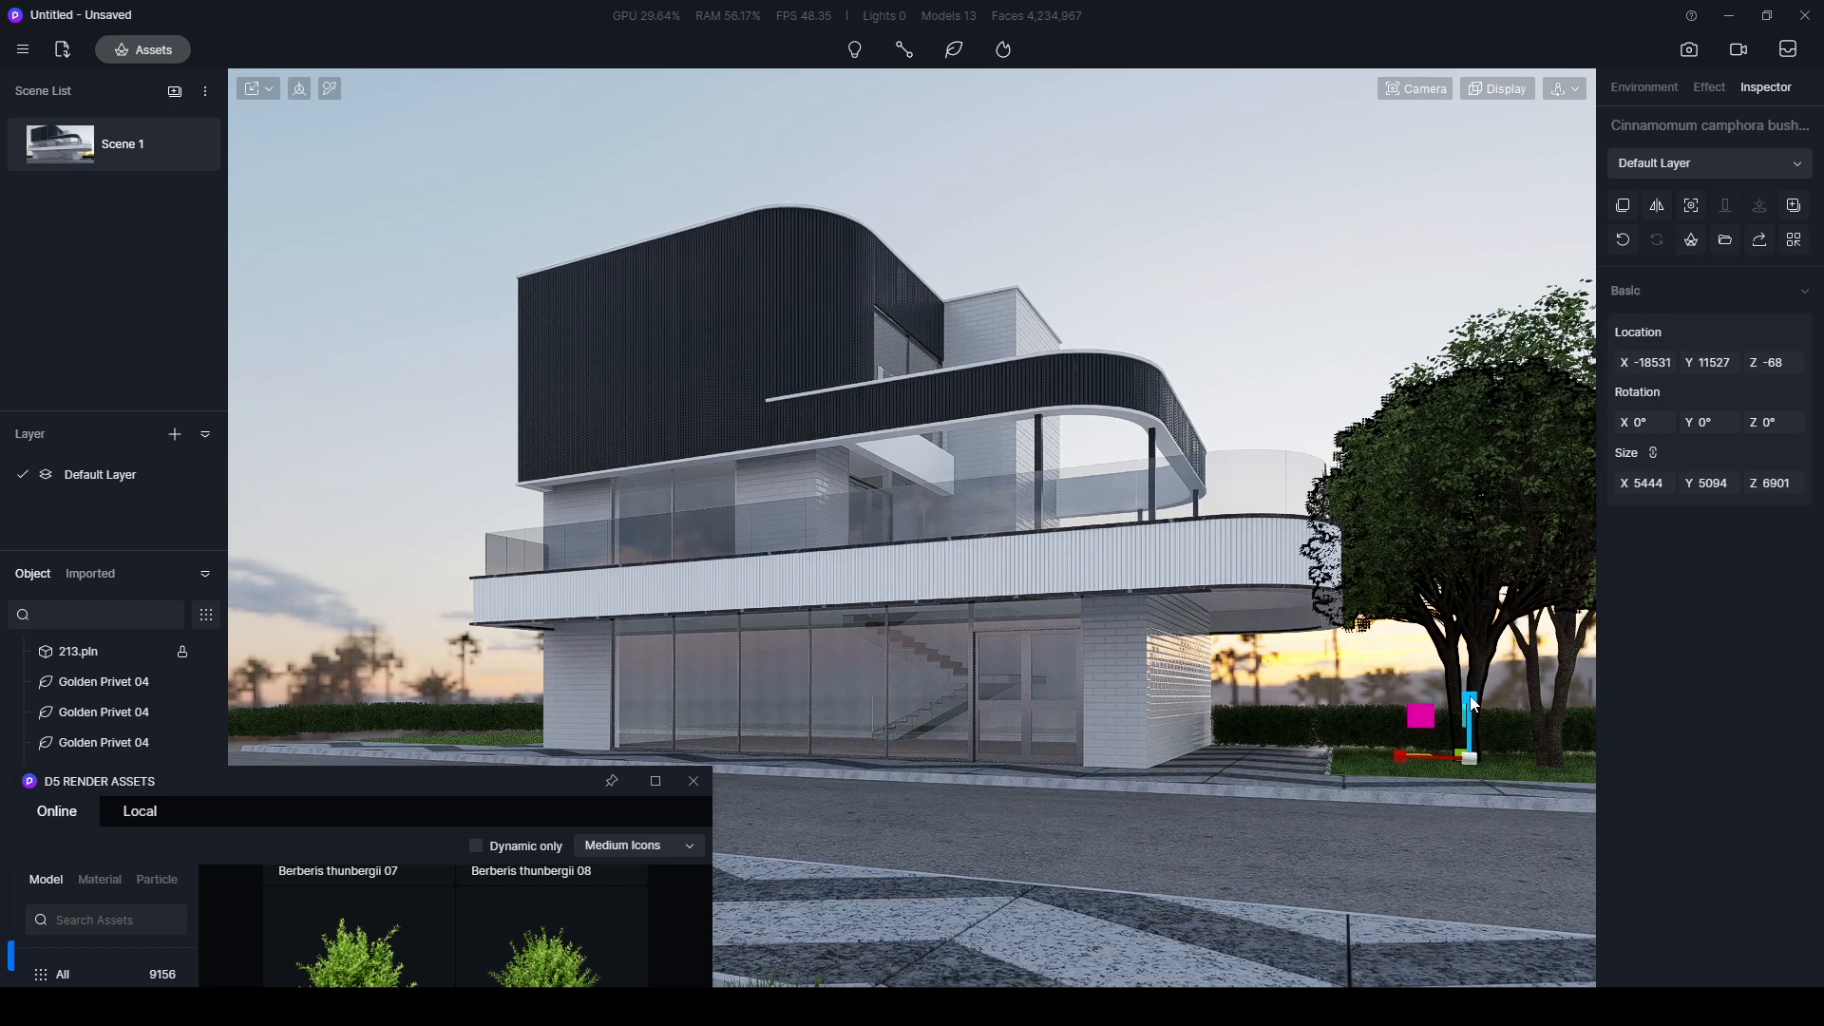
drag(1473, 703, 1470, 701)
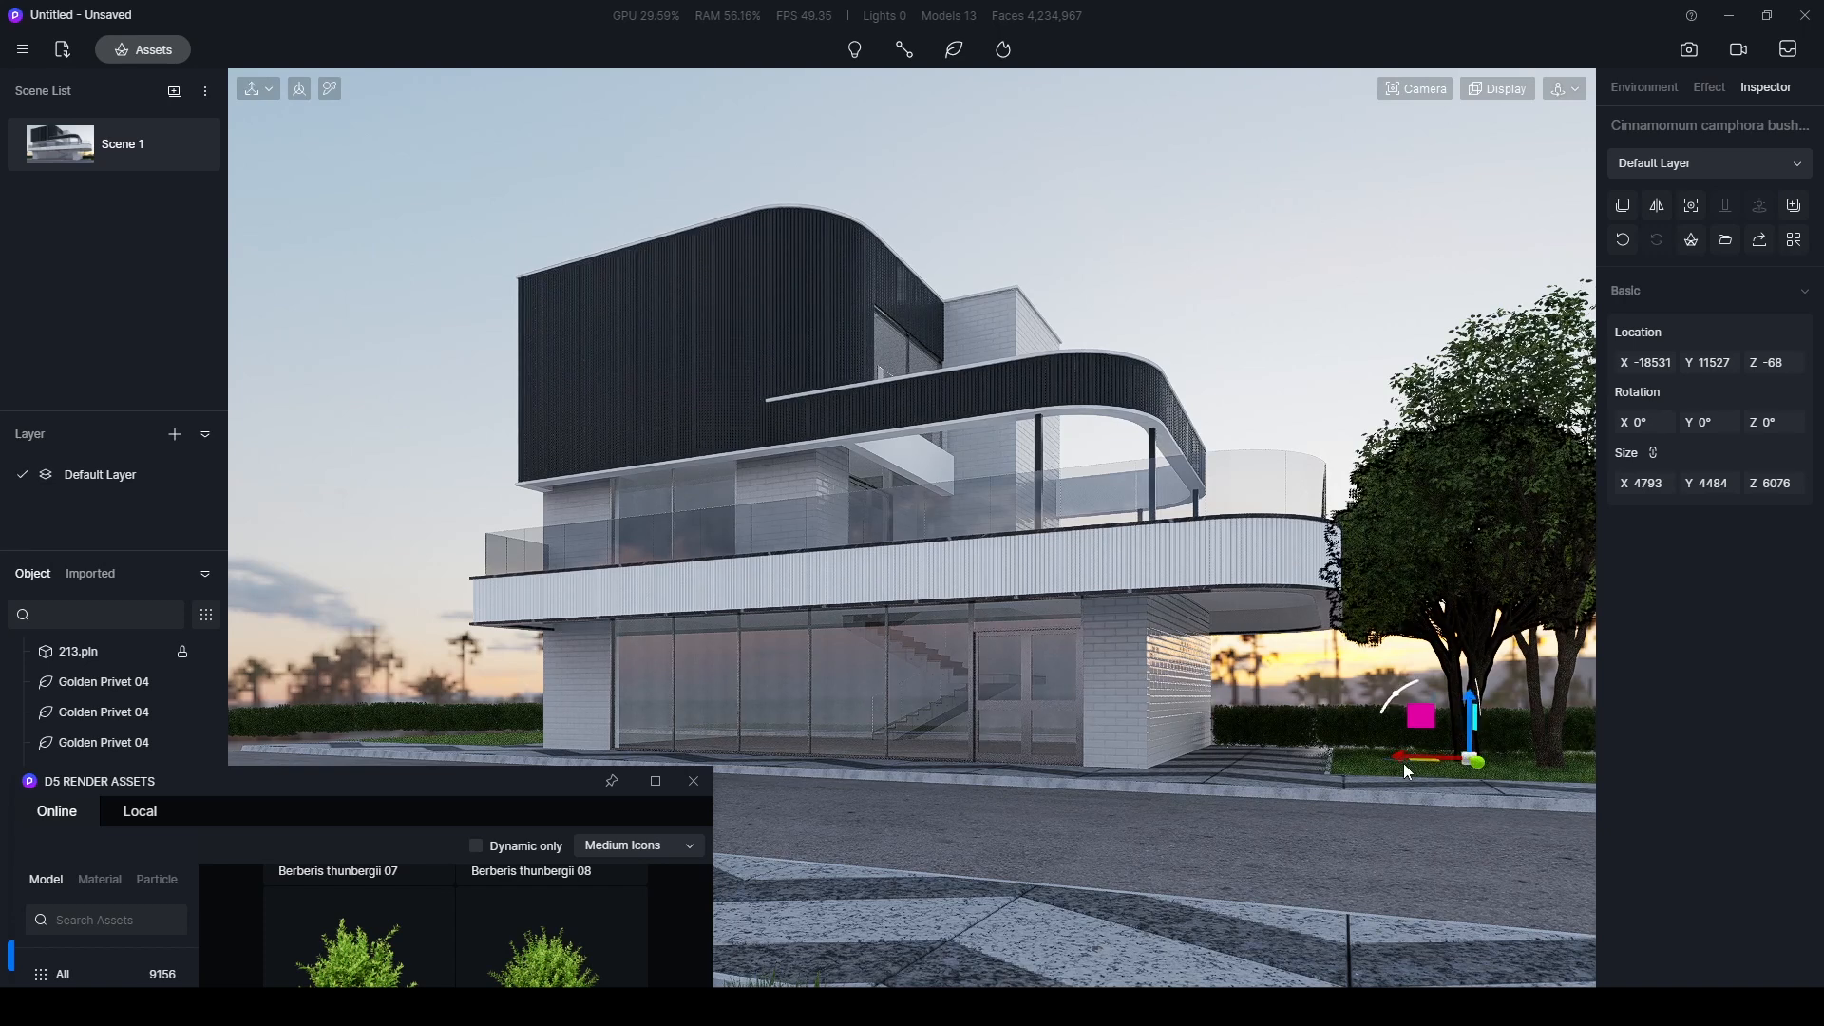
- Rotate the copied Cinnamomum camphora tree to 45° about Z
click(1791, 424)
key(Return)
click(1366, 242)
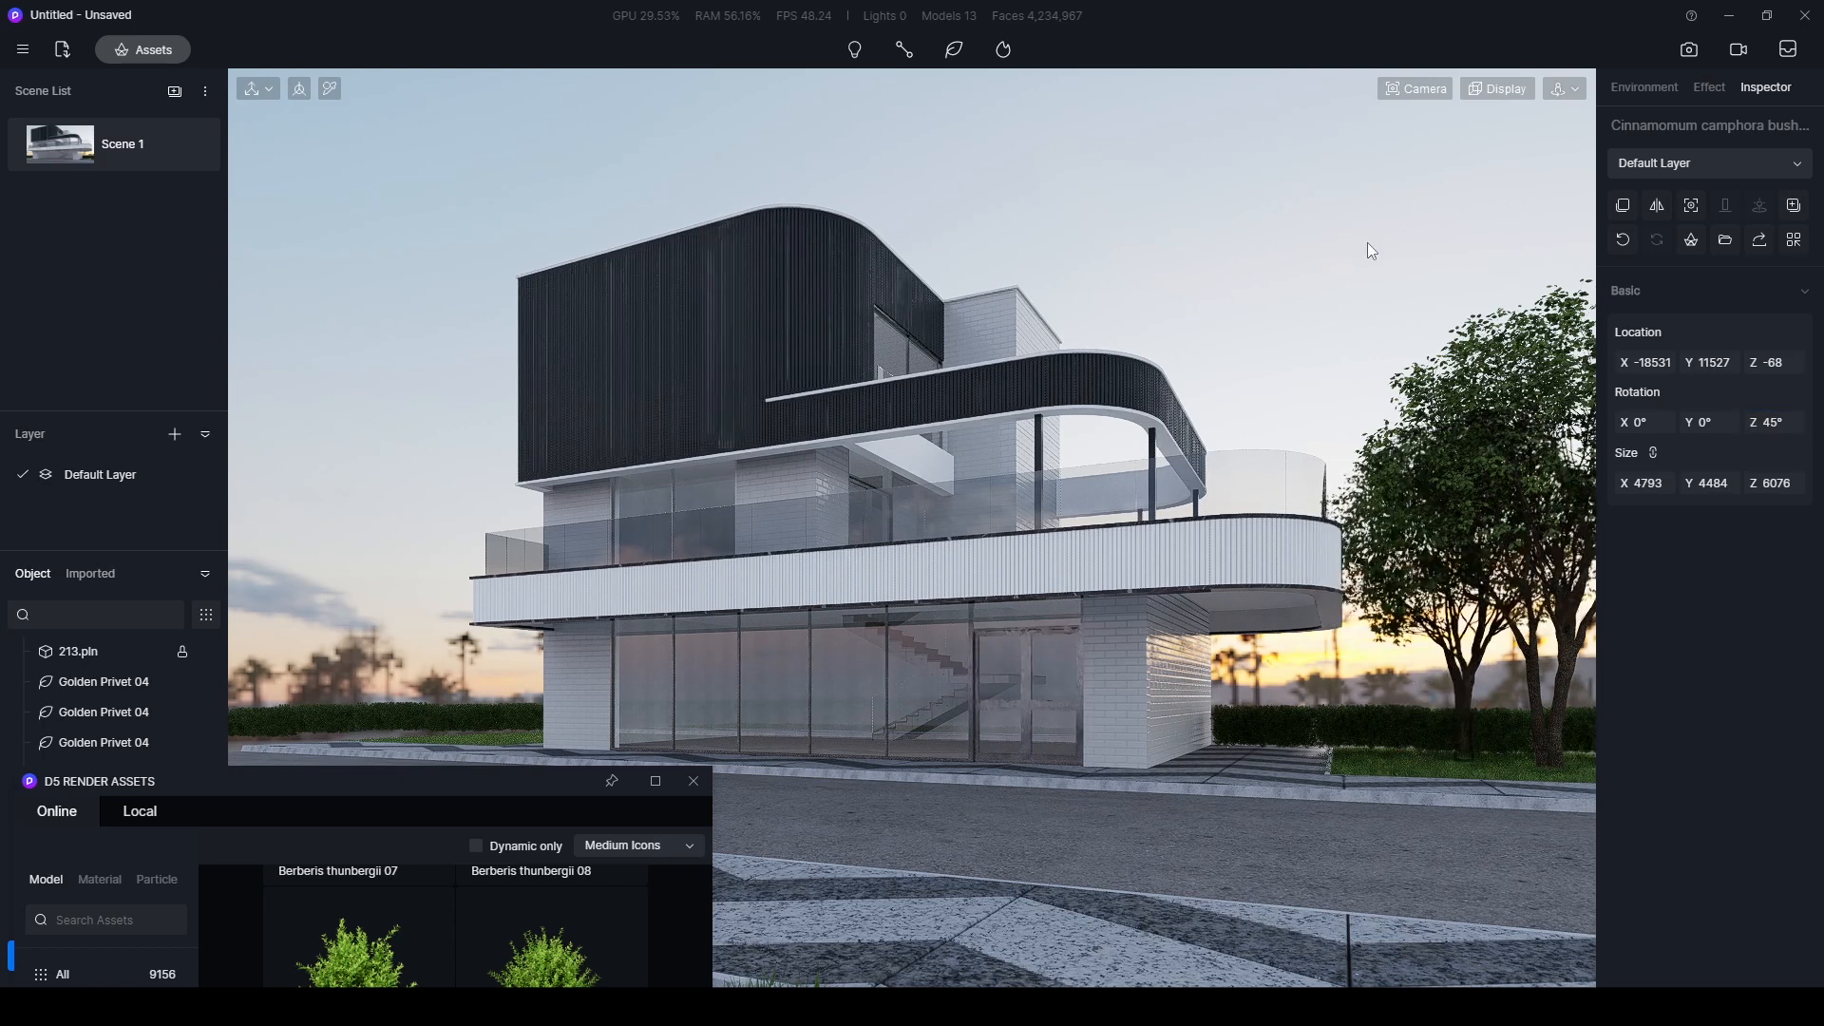
- Place one Allamanda cathartica 04 shrub from the Shrubs category by the hedge left of the building and another beneath the trees
drag(464, 793, 1004, 903)
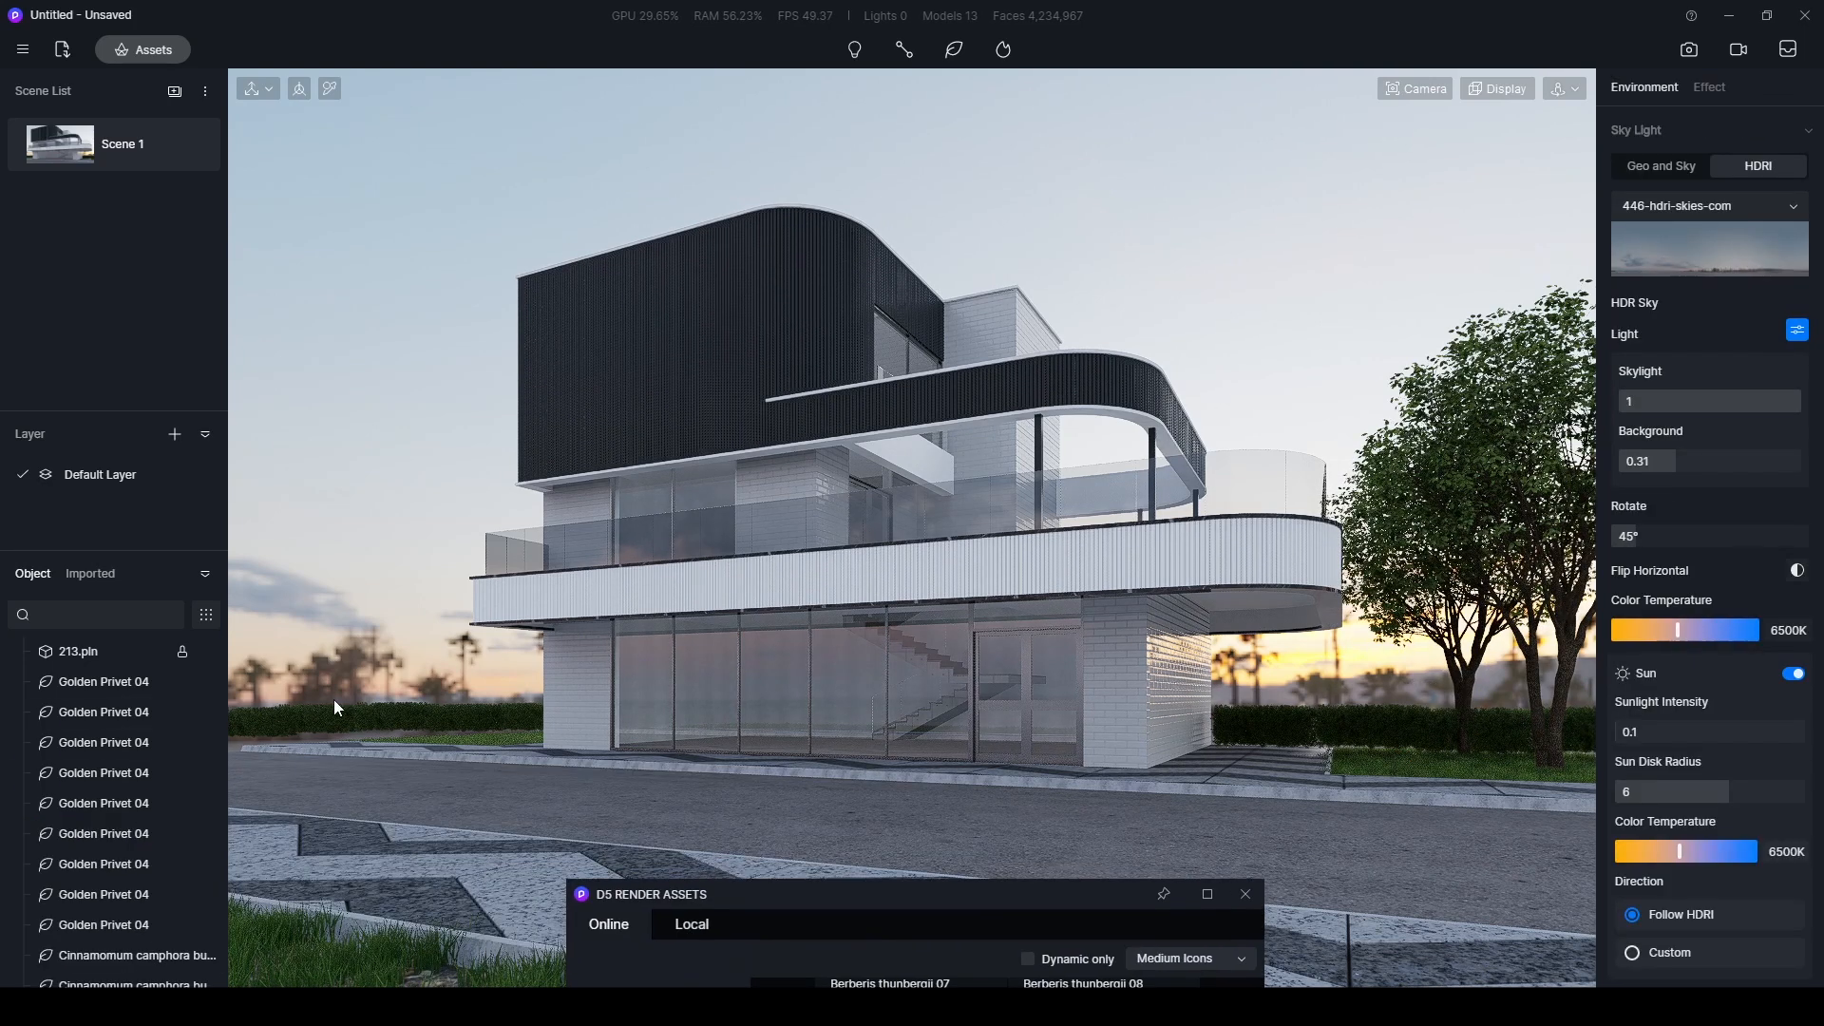
drag(746, 899, 860, 117)
click(762, 578)
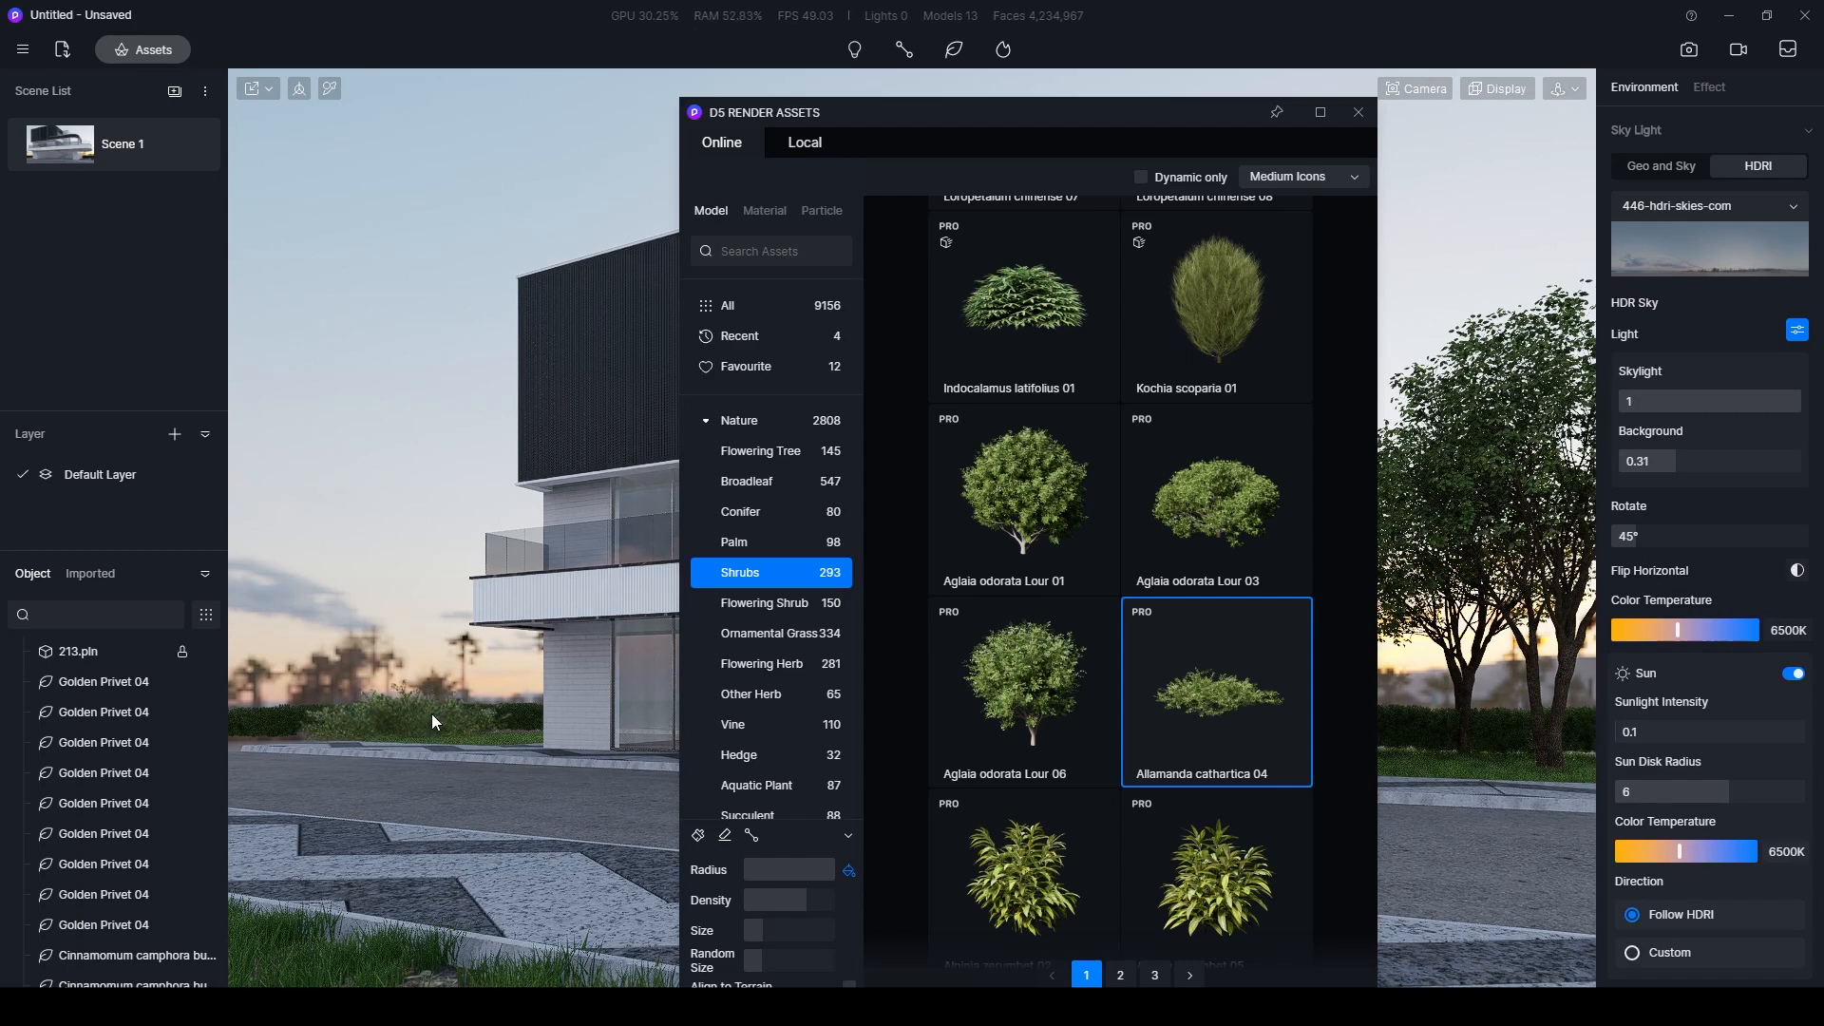
click(378, 737)
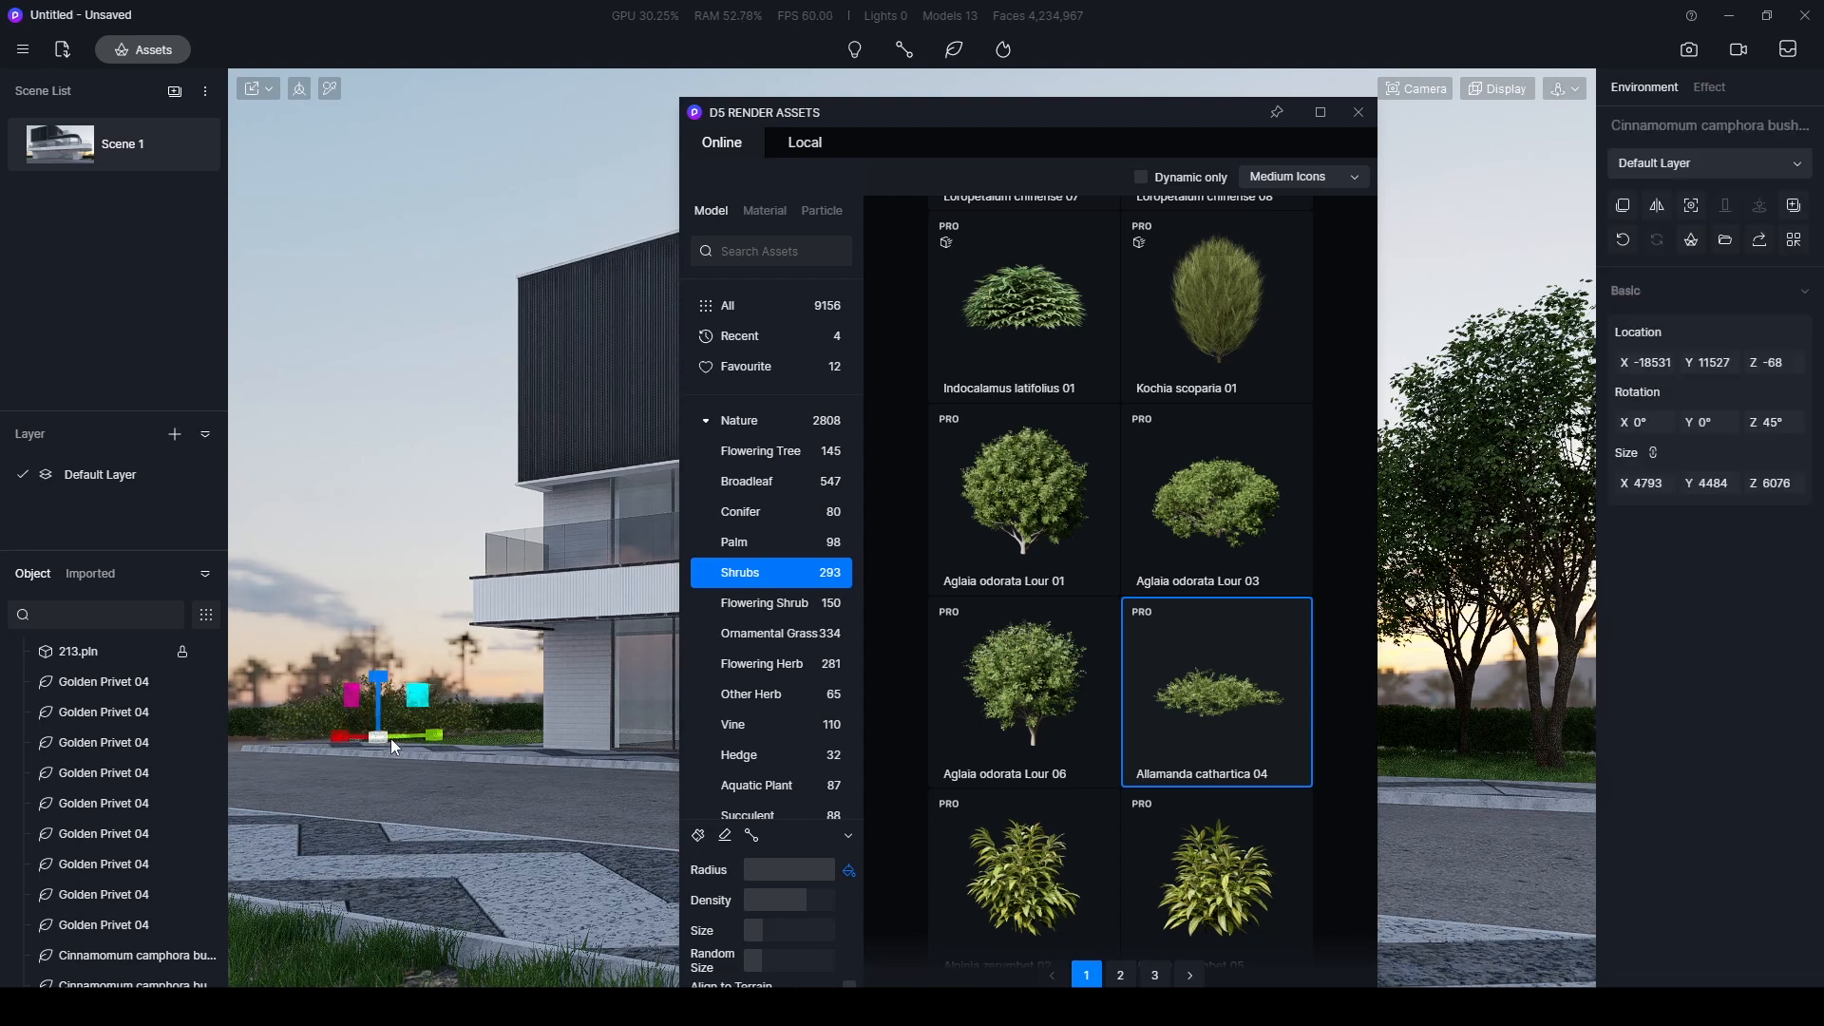
click(1539, 758)
- Place two Aglaia odorata Lour 01 shrubs from the Shrubs category along the hedge left of the building
drag(1154, 123, 1236, 248)
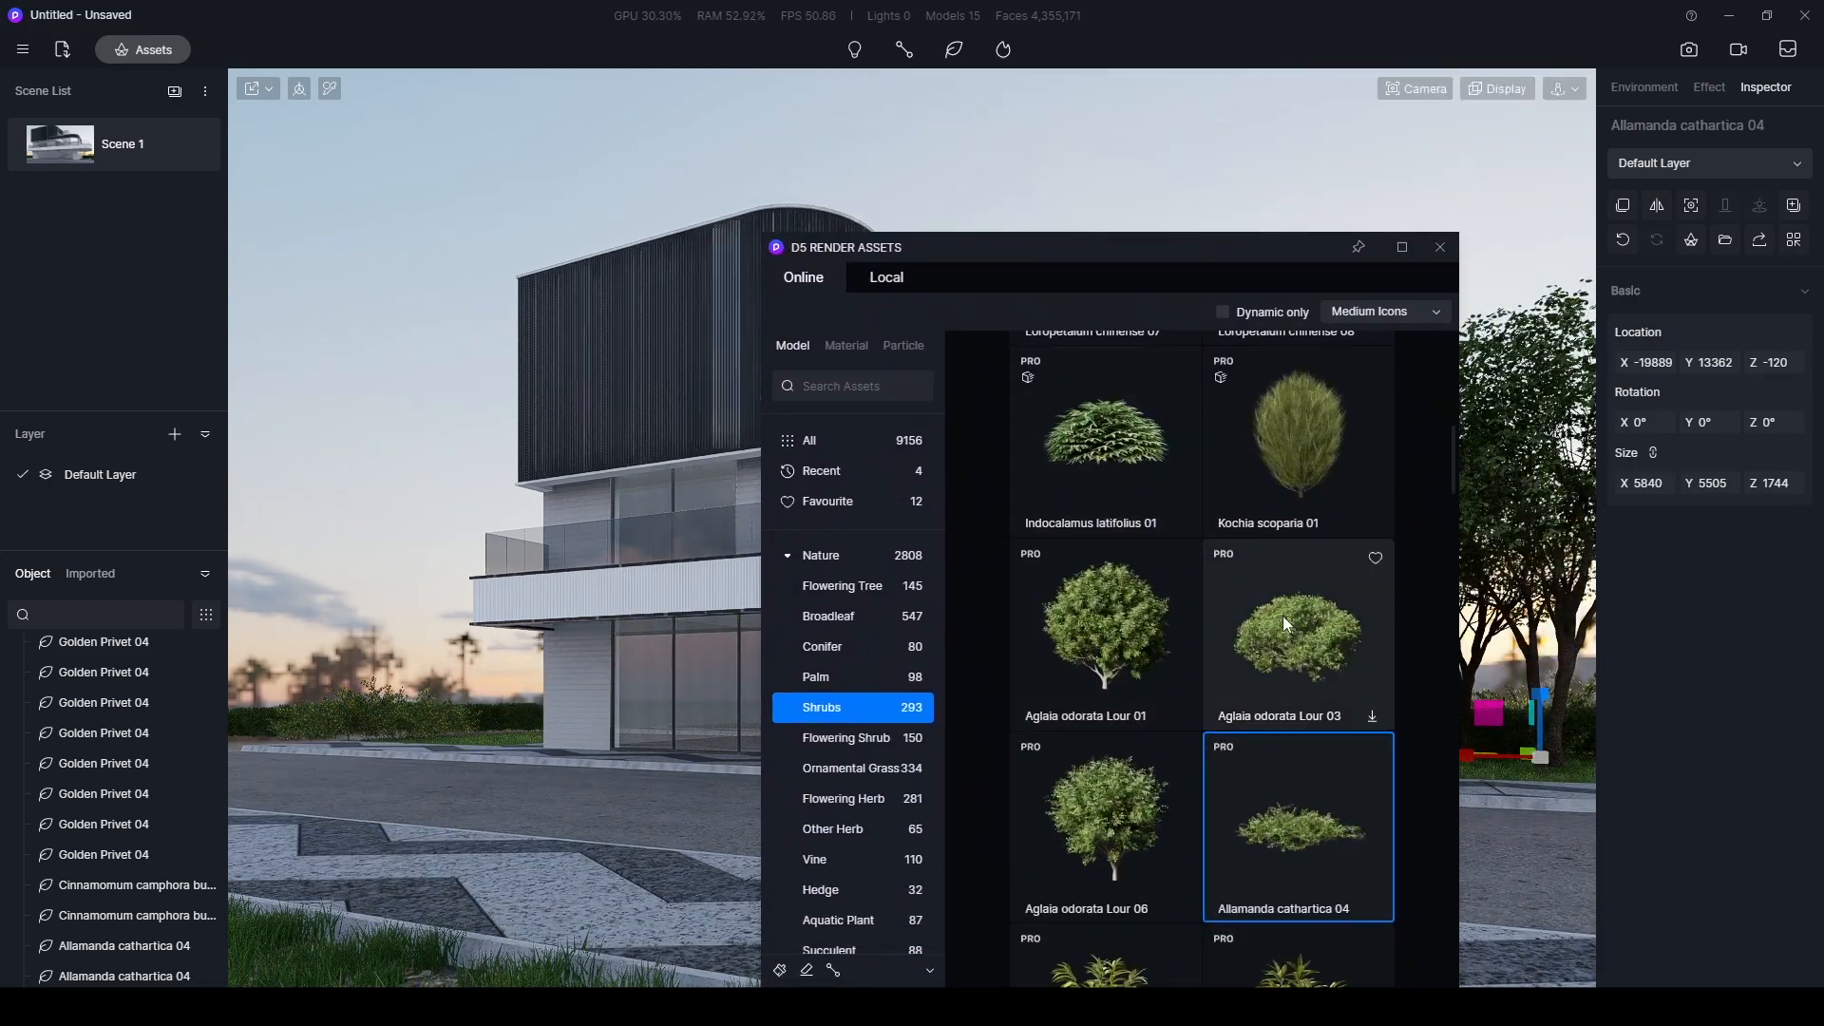
scroll(1283, 616, down, 2)
scroll(1100, 789, down, 3)
scroll(1109, 792, up, 3)
scroll(1119, 674, up, 1)
click(1124, 568)
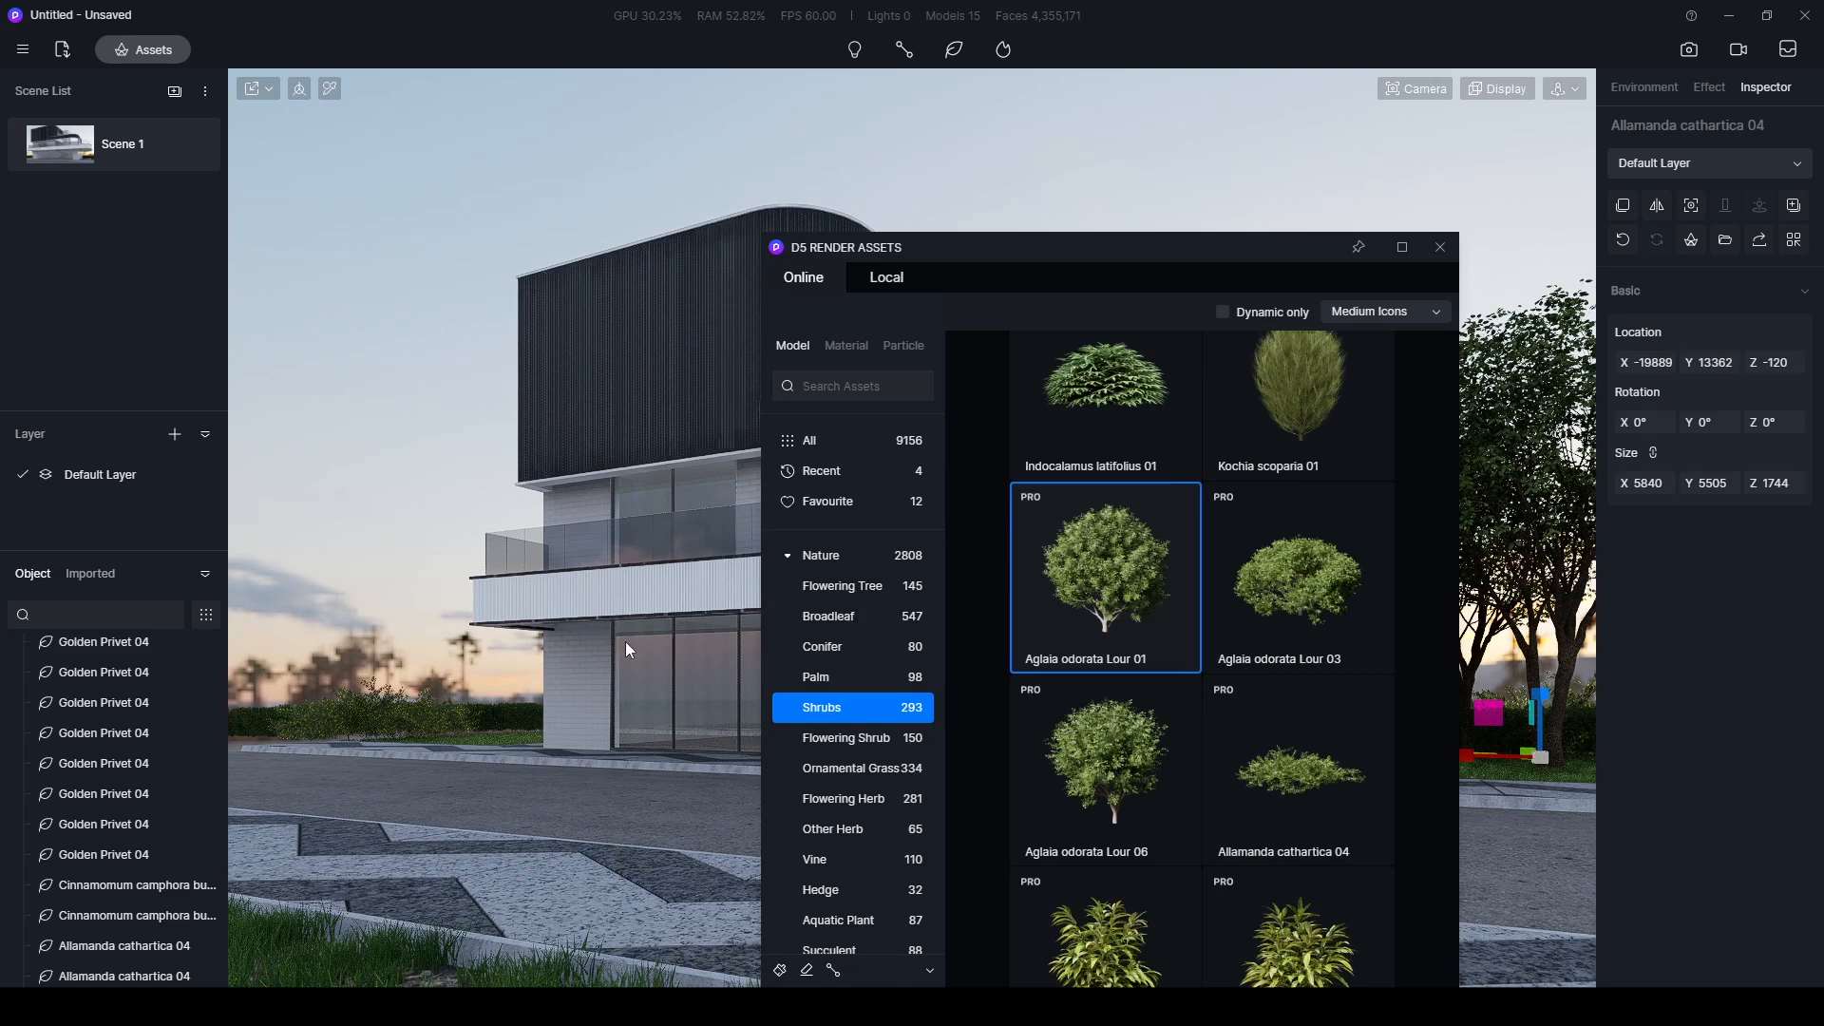
click(338, 725)
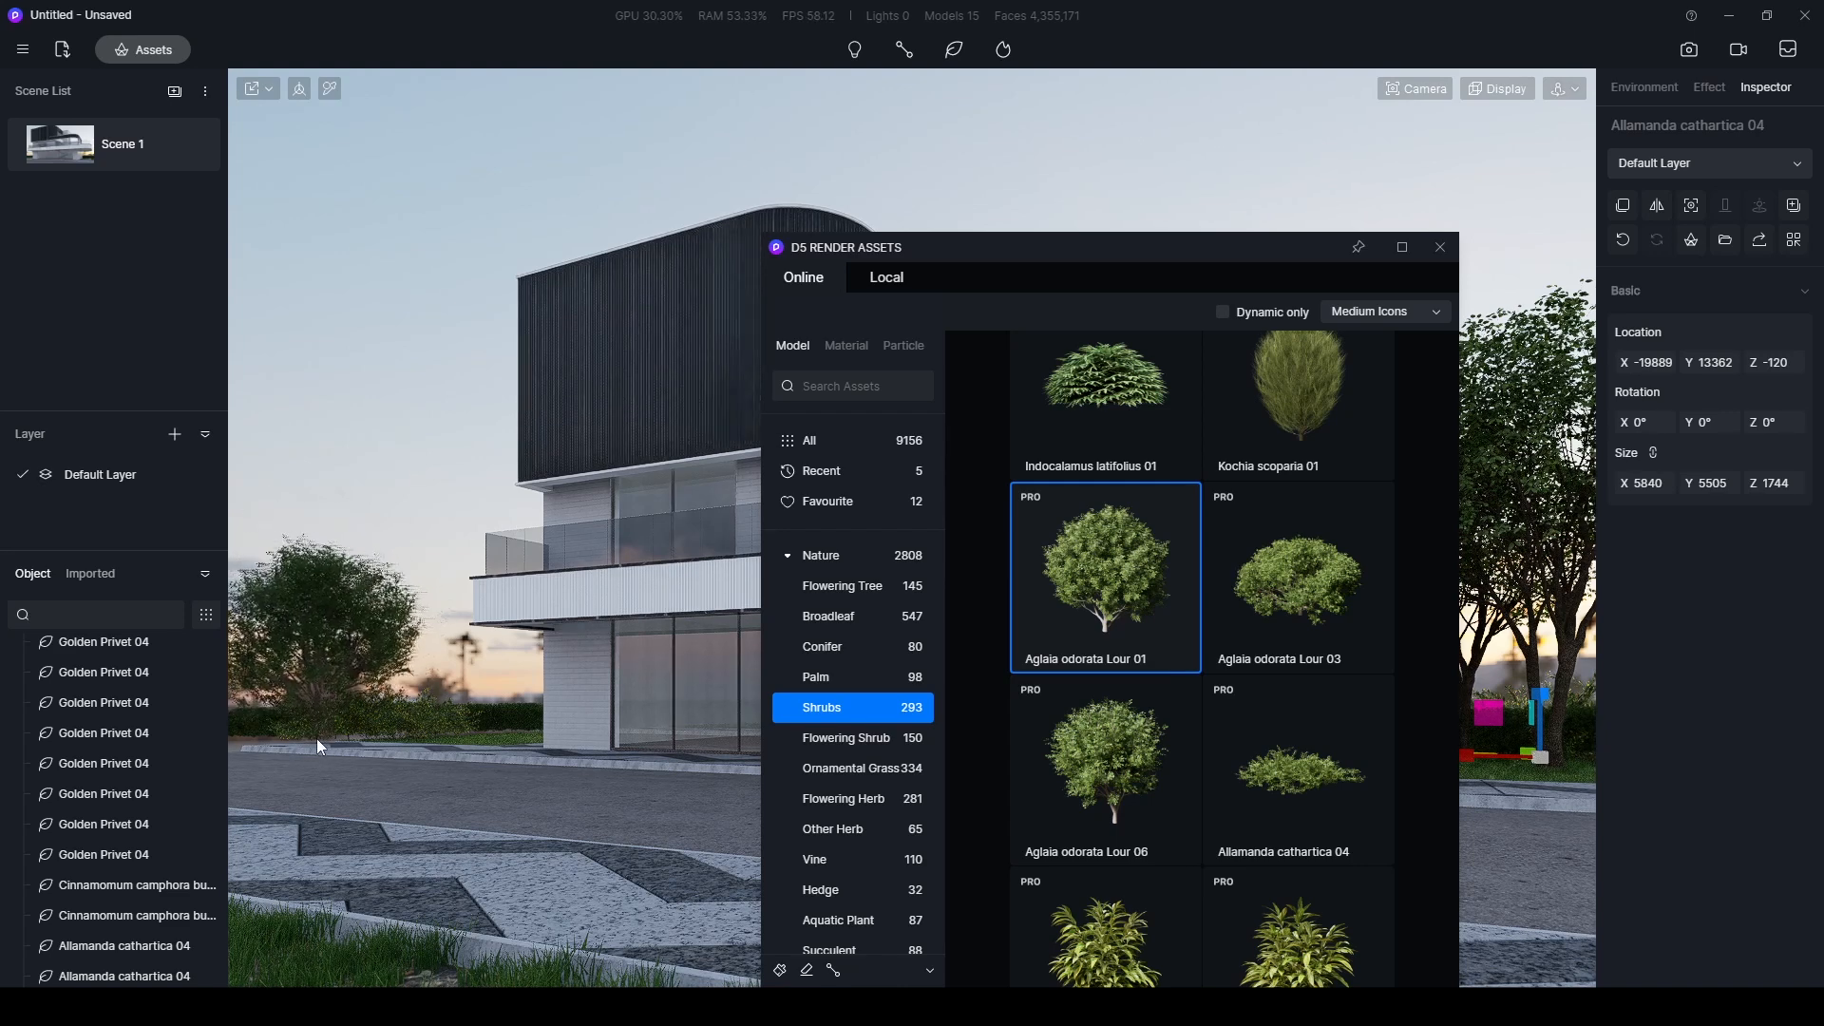
click(287, 737)
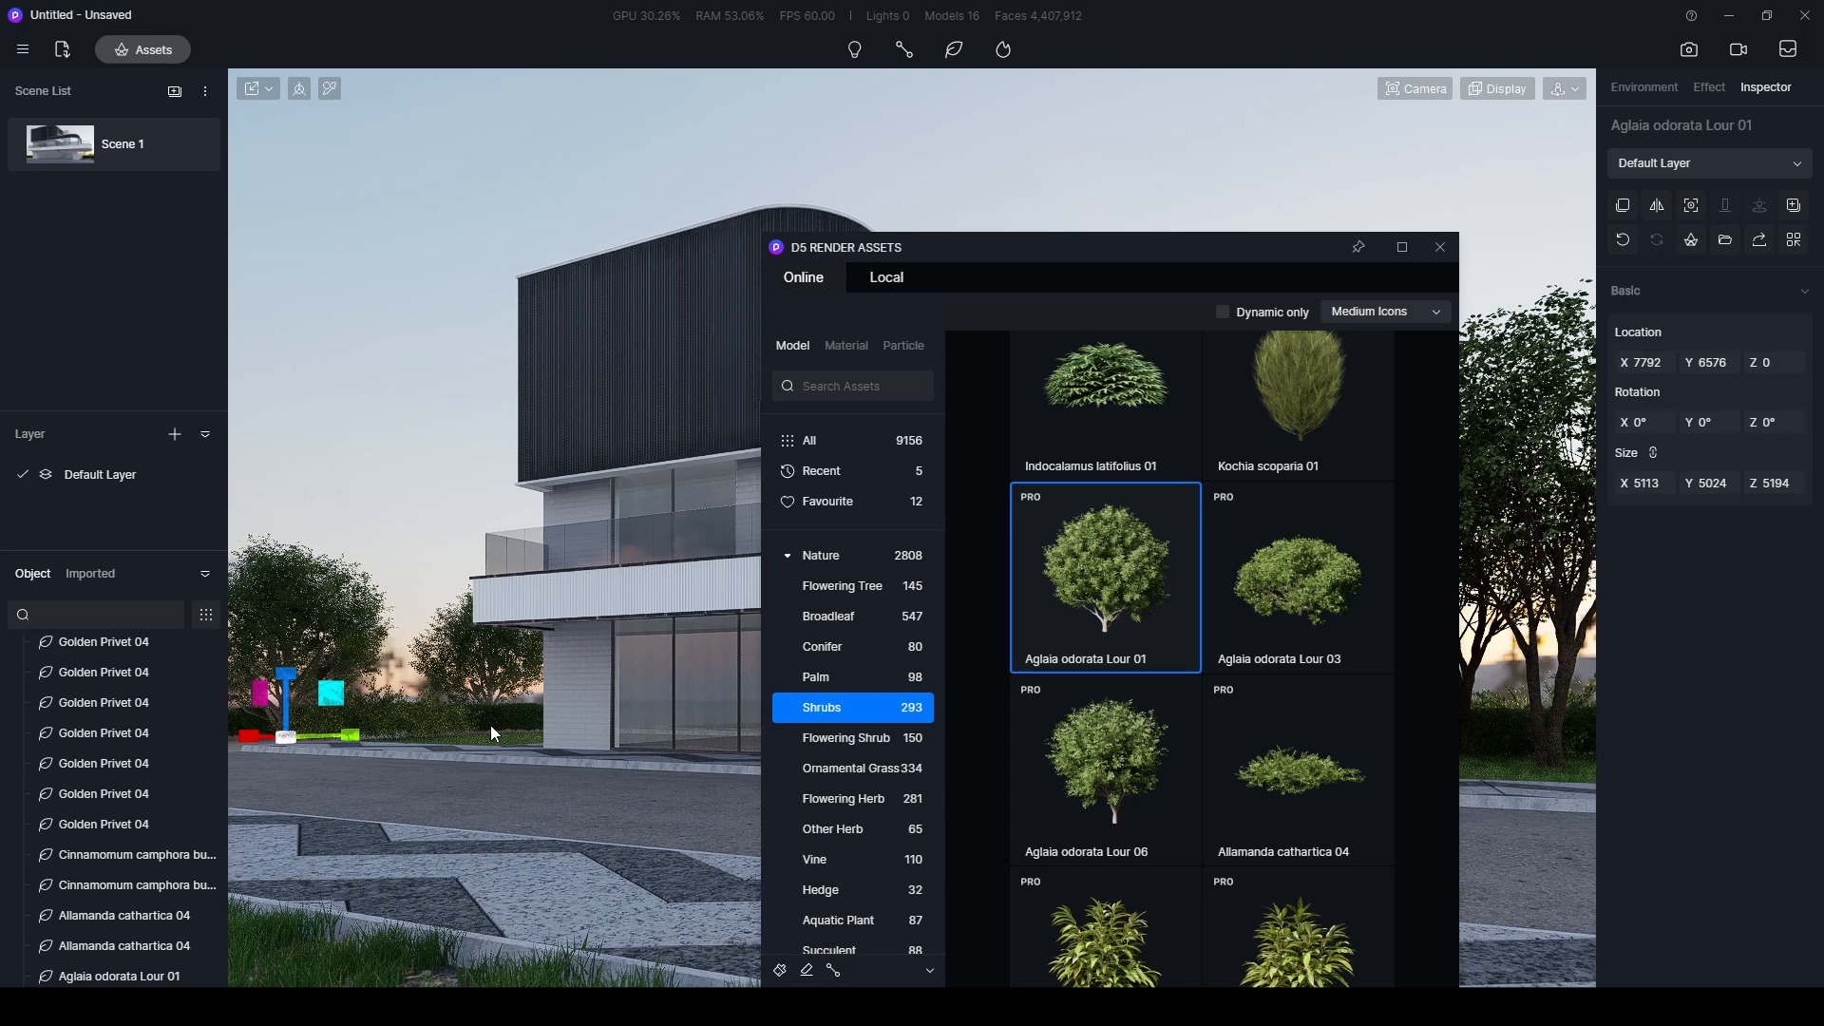
click(490, 726)
key(Escape)
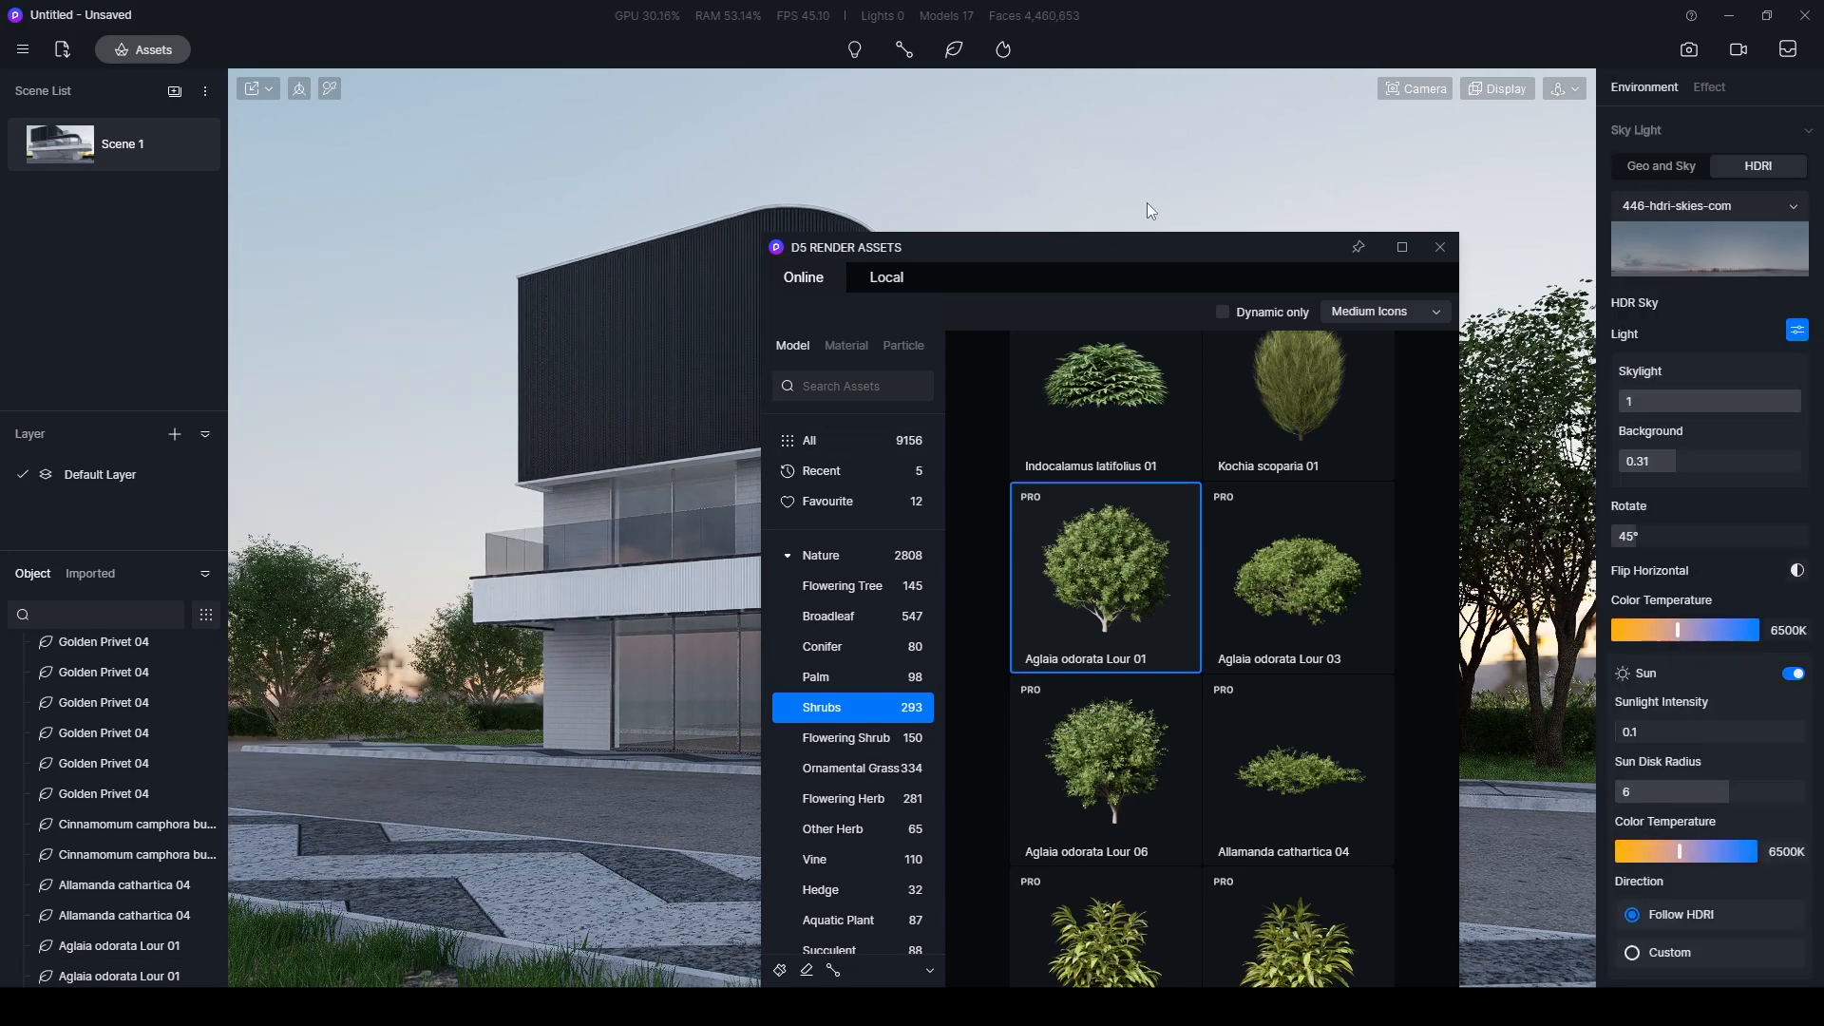
drag(1143, 249, 741, 1022)
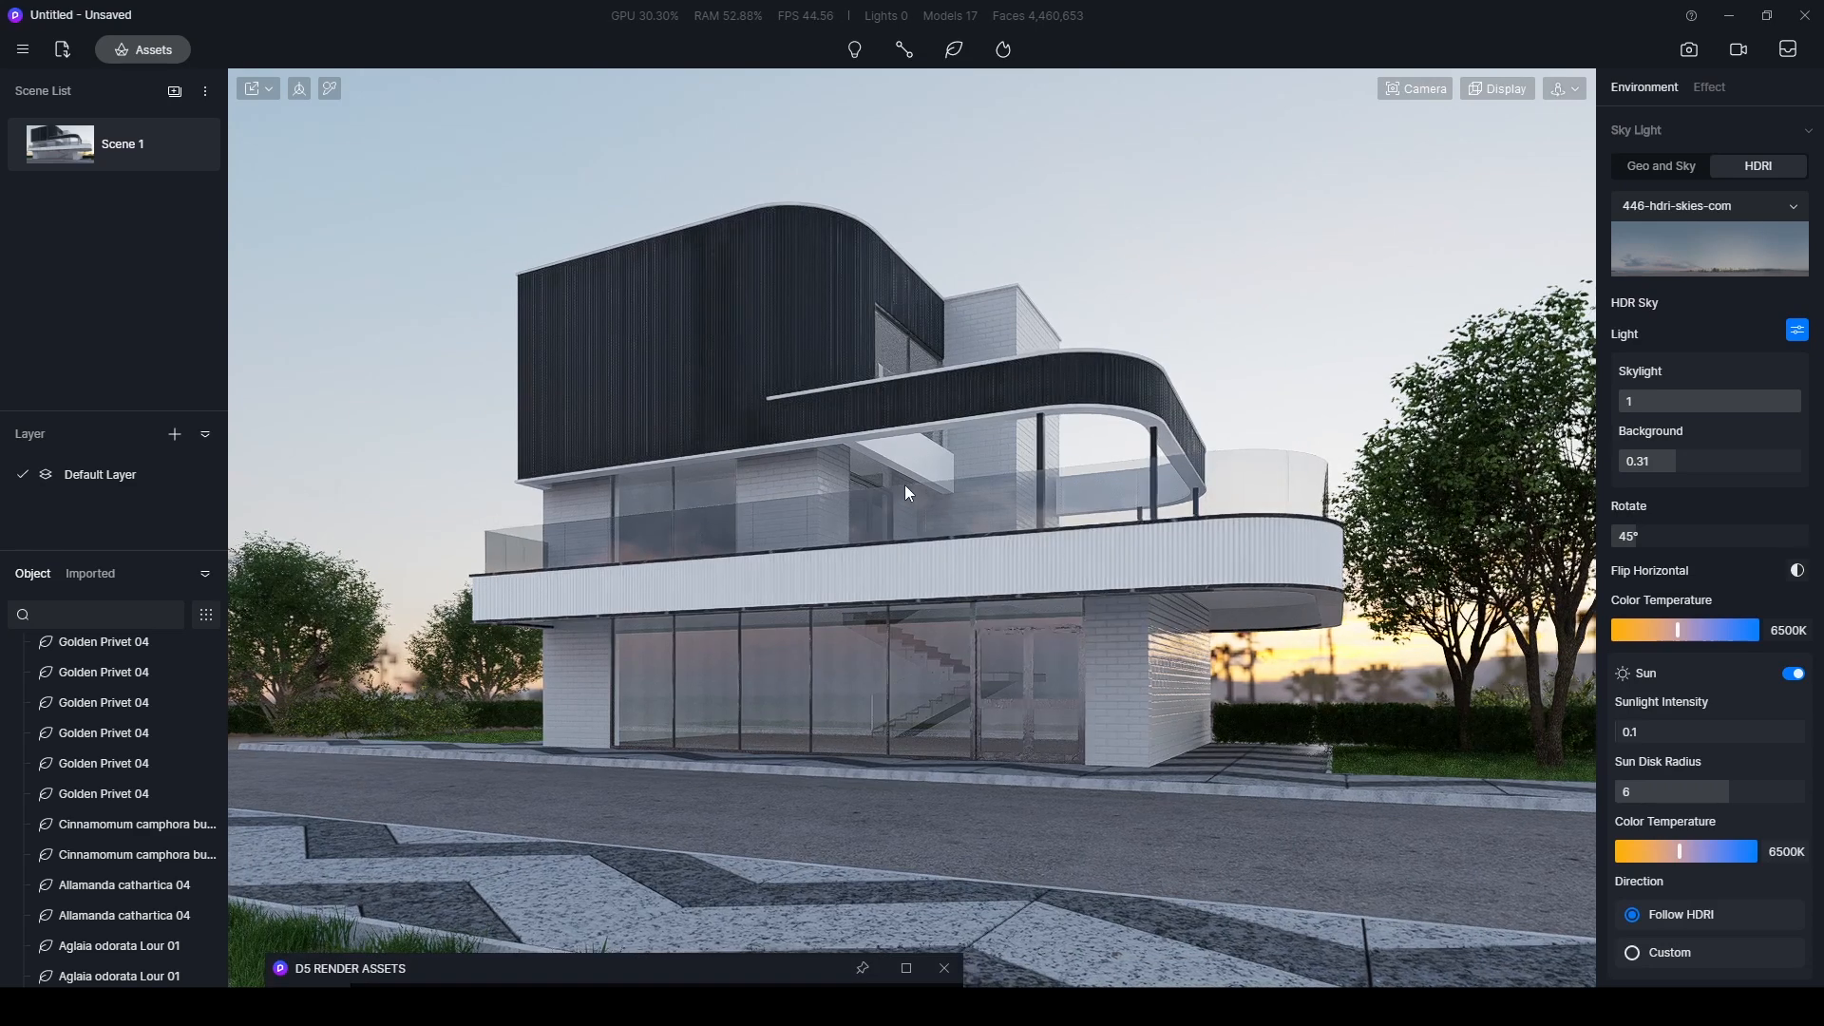
- Reframe the building slightly, set the camera's field of view to 73°, and update Scene 1 with this view
middle_drag(931, 477, 885, 489)
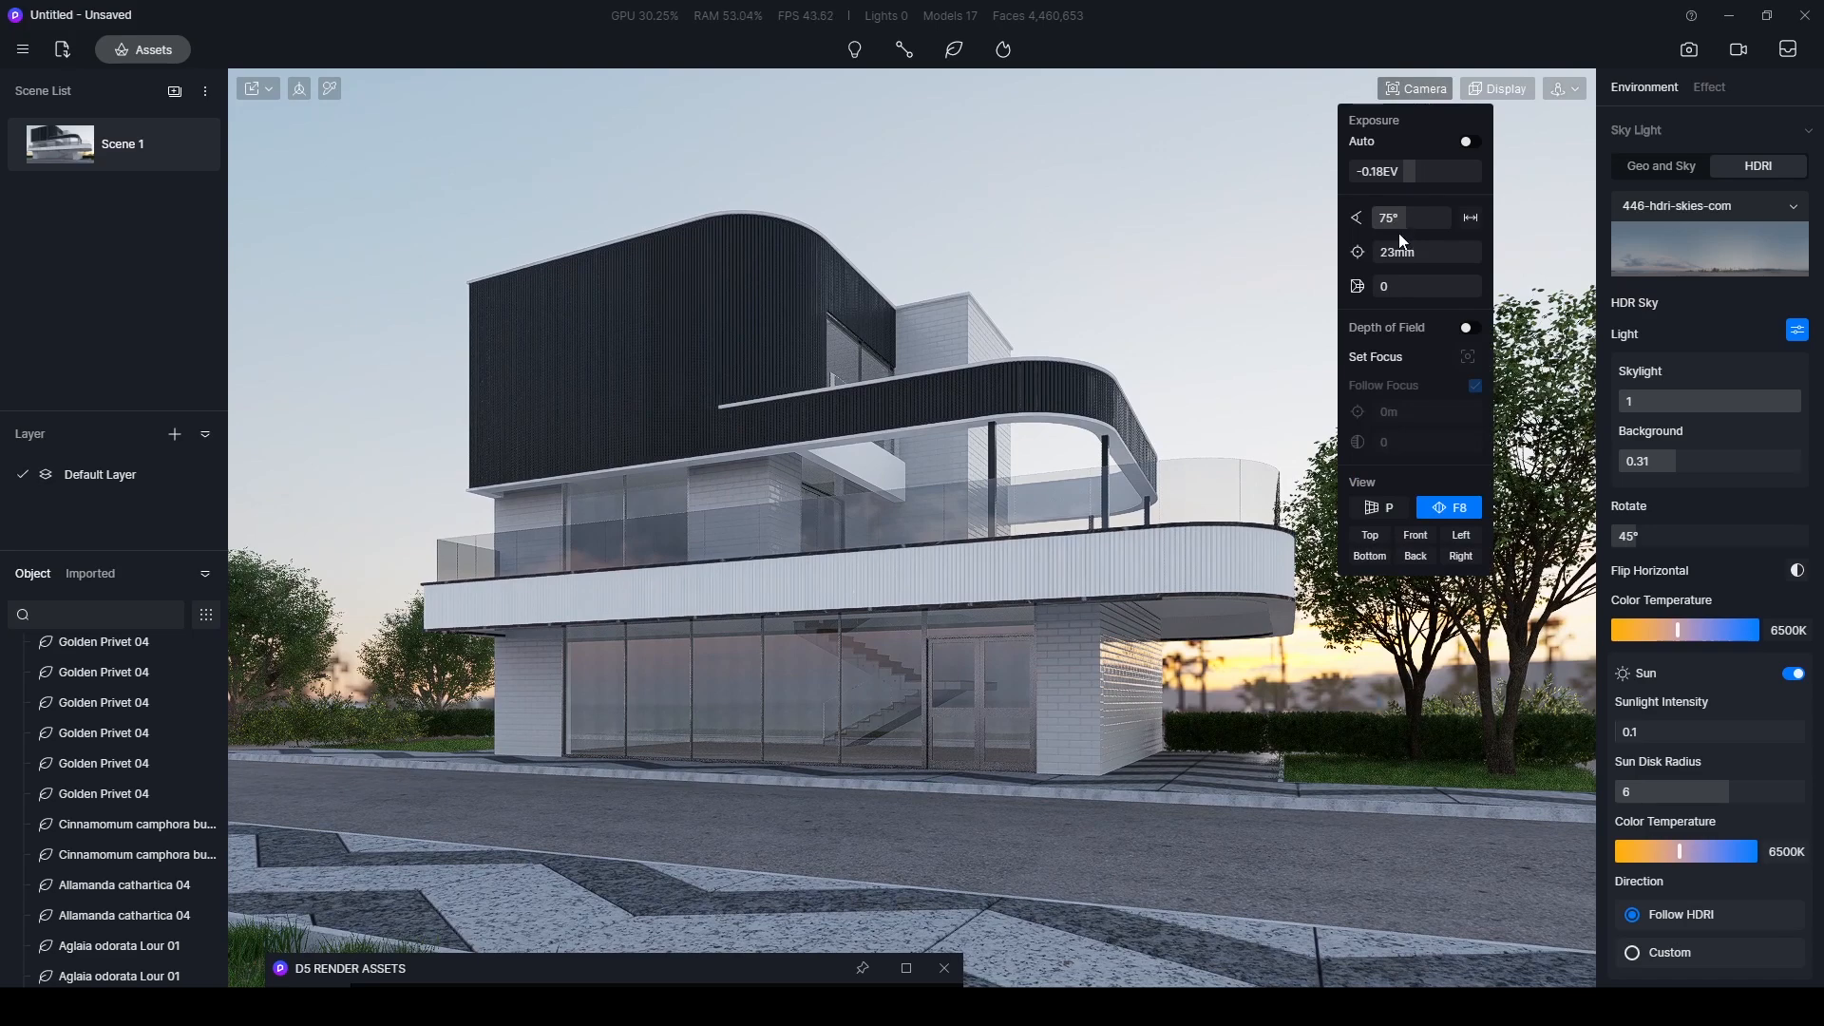
drag(1404, 219, 1396, 220)
click(1396, 219)
text(73)
key(Return)
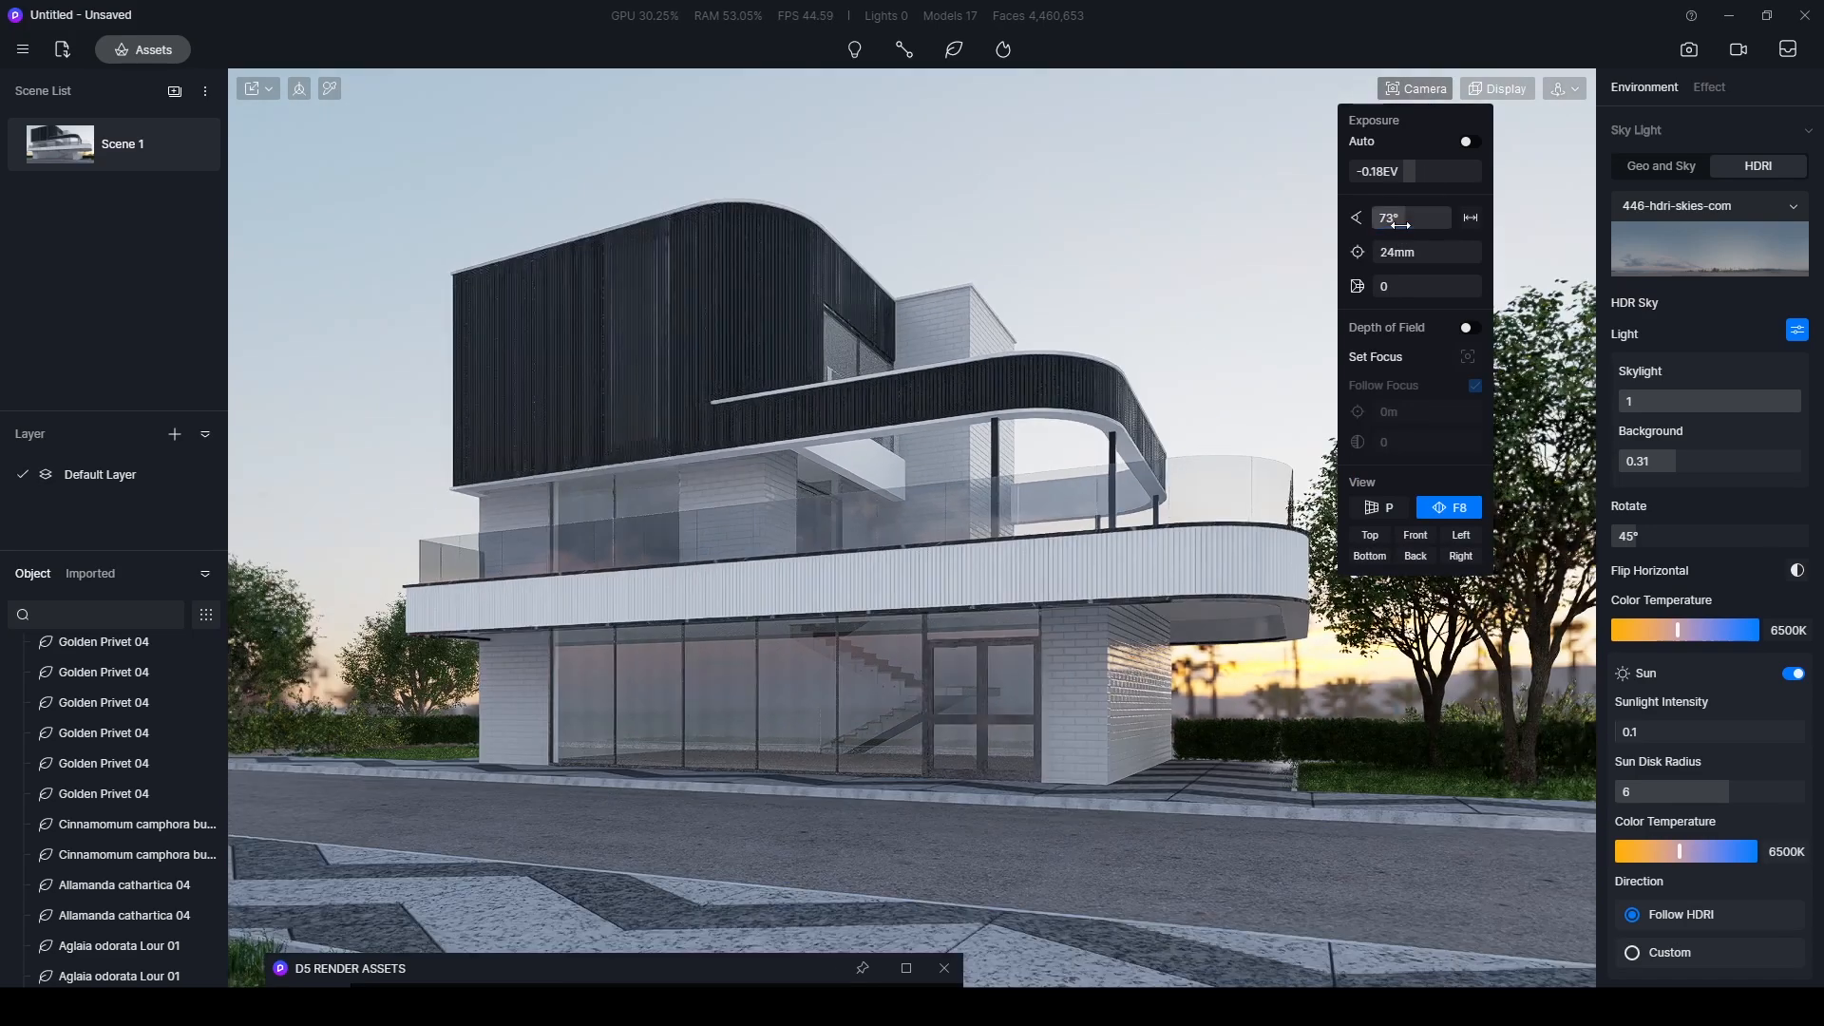
click(1106, 289)
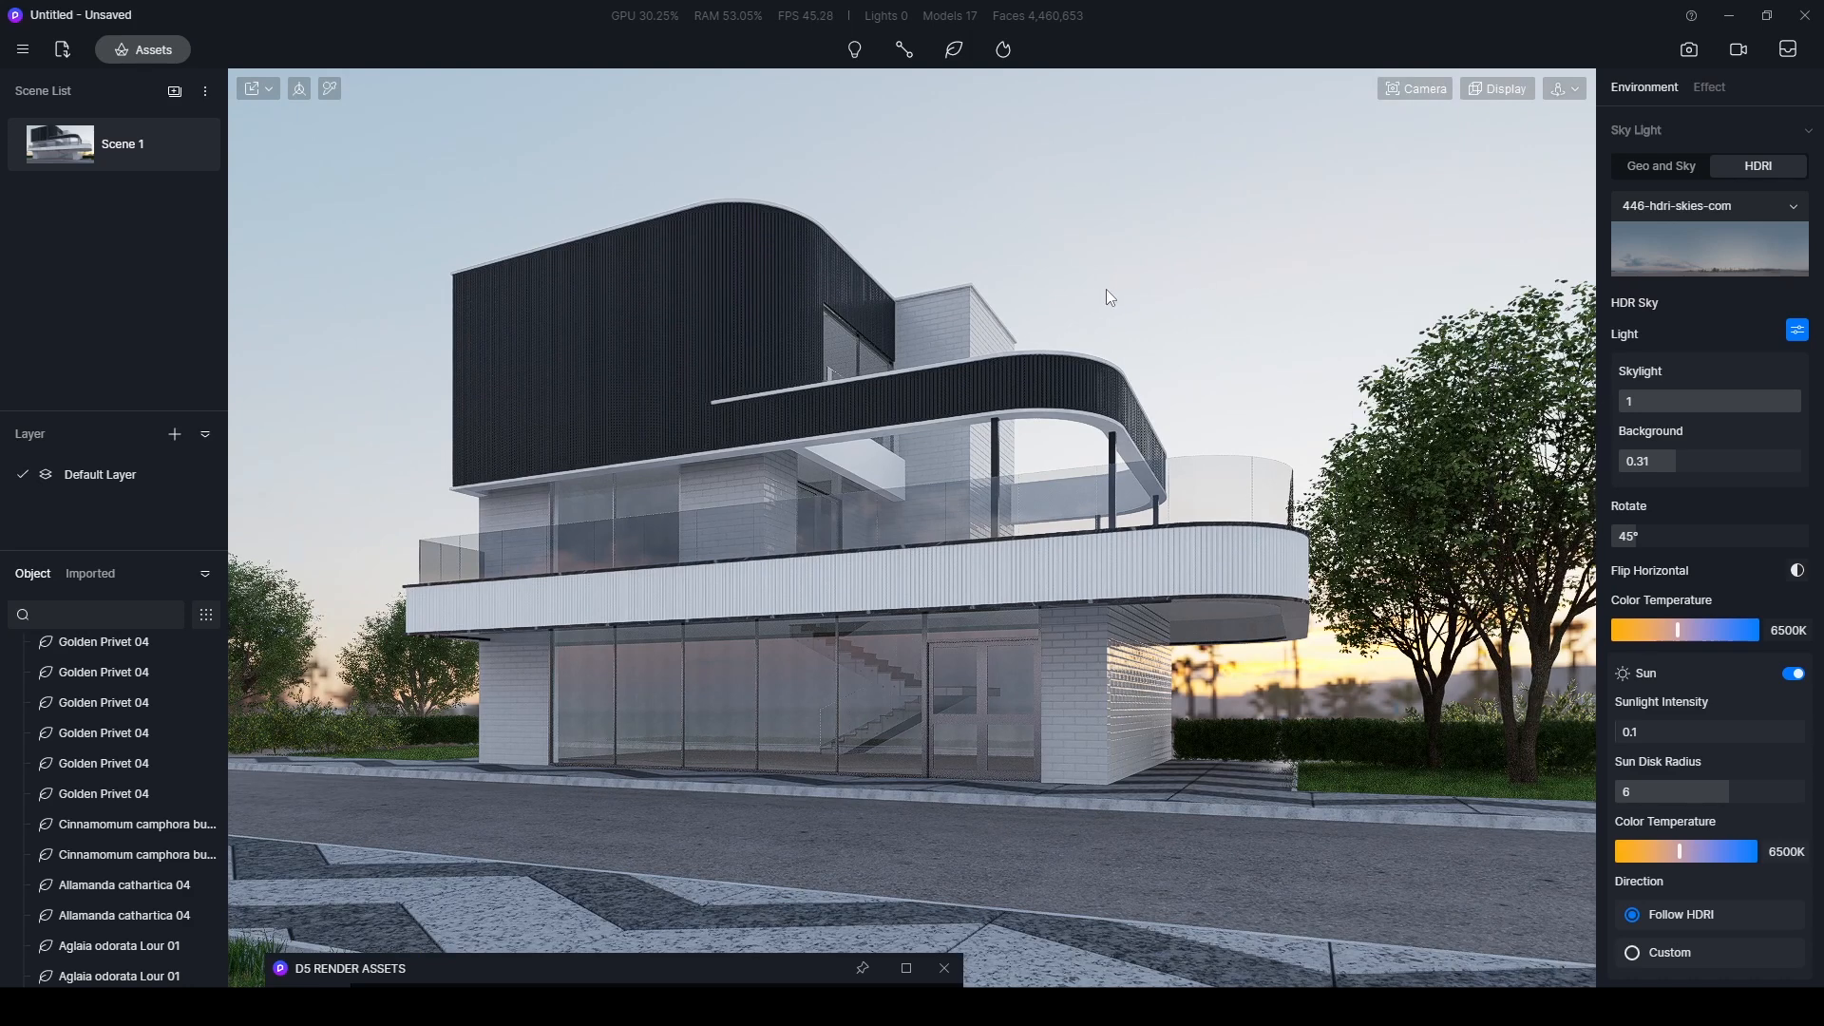
click(194, 143)
- Place the Rust 01 decal from the local model library on the road in front of the building
drag(613, 966, 620, 78)
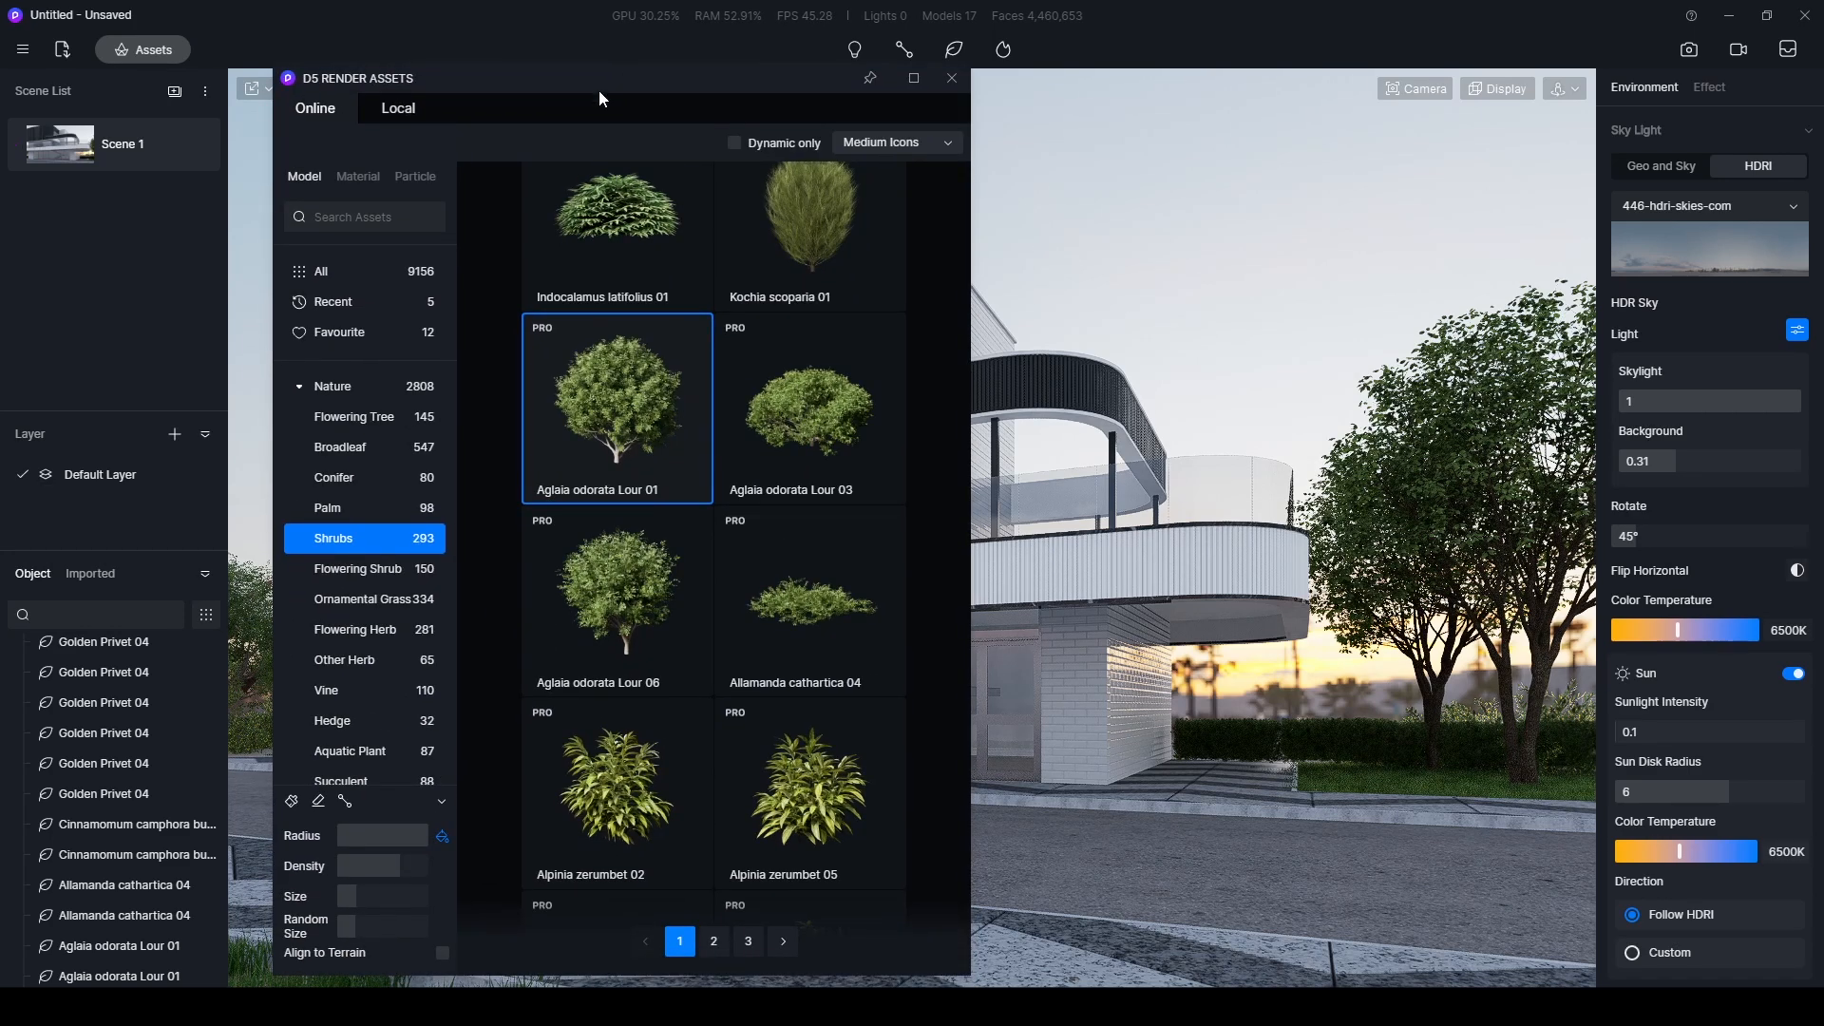
click(406, 110)
scroll(719, 445, down, 10)
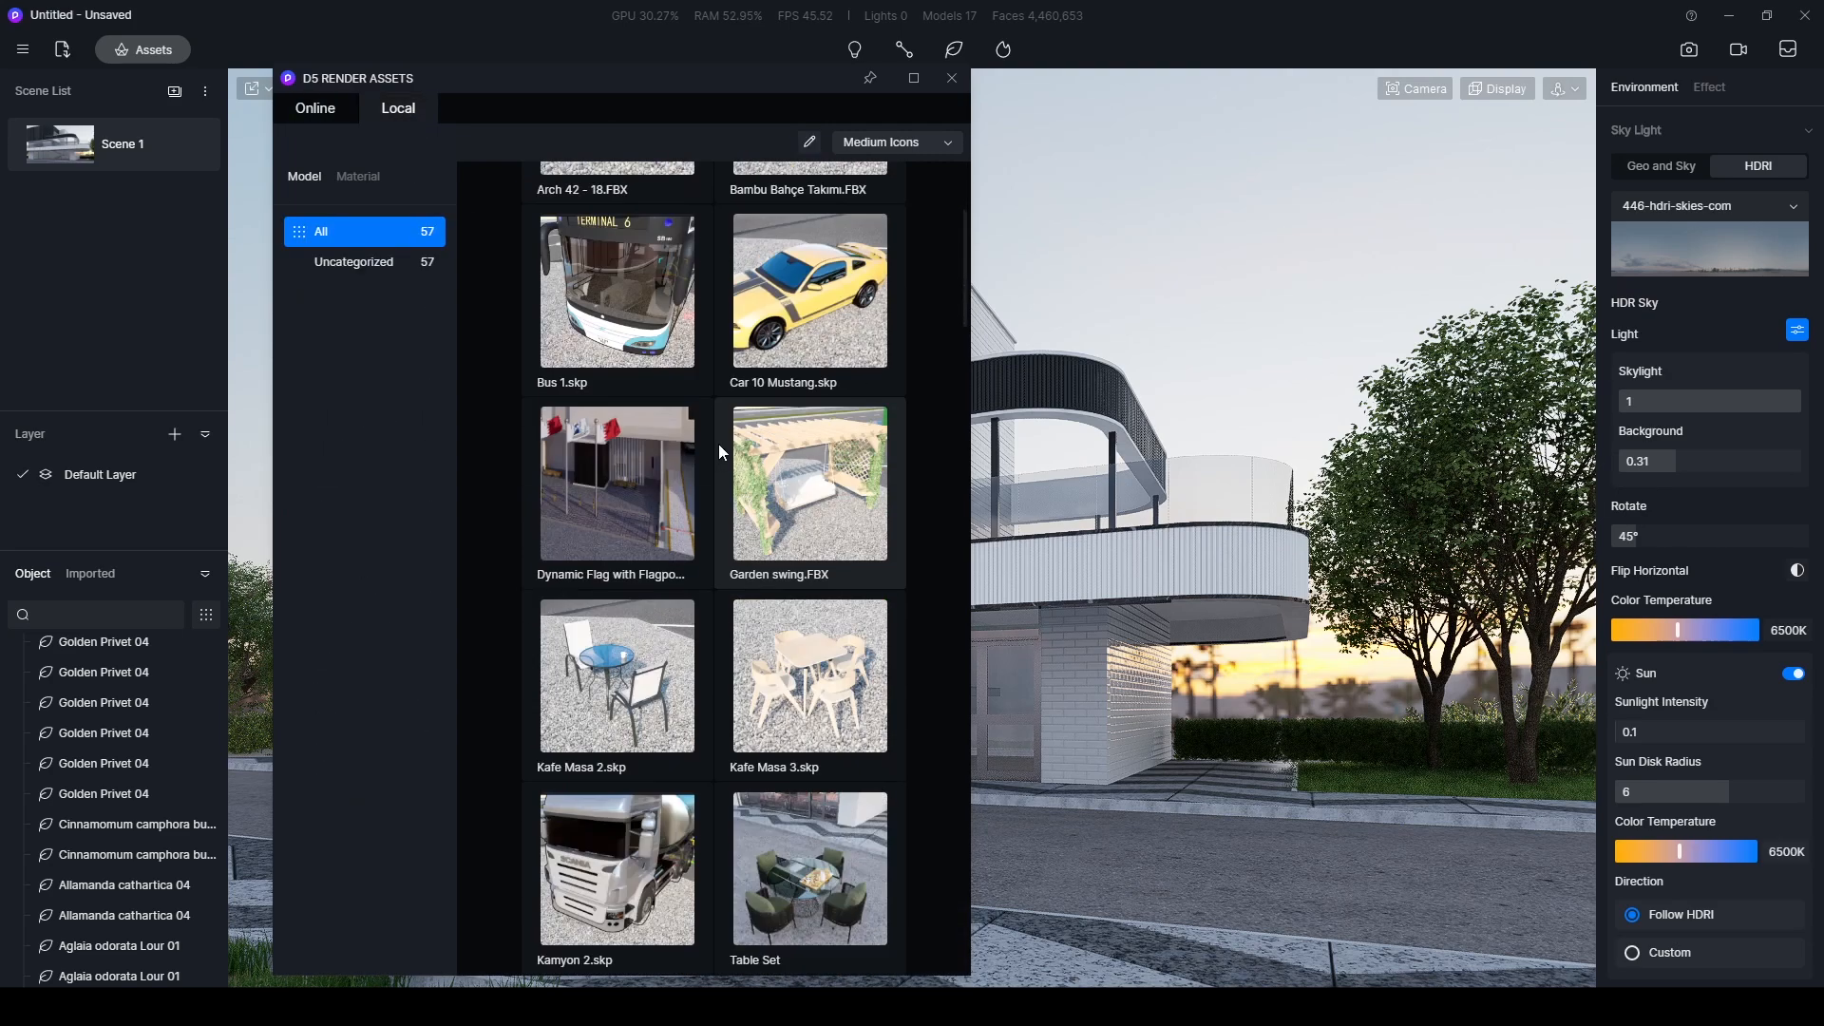
click(794, 553)
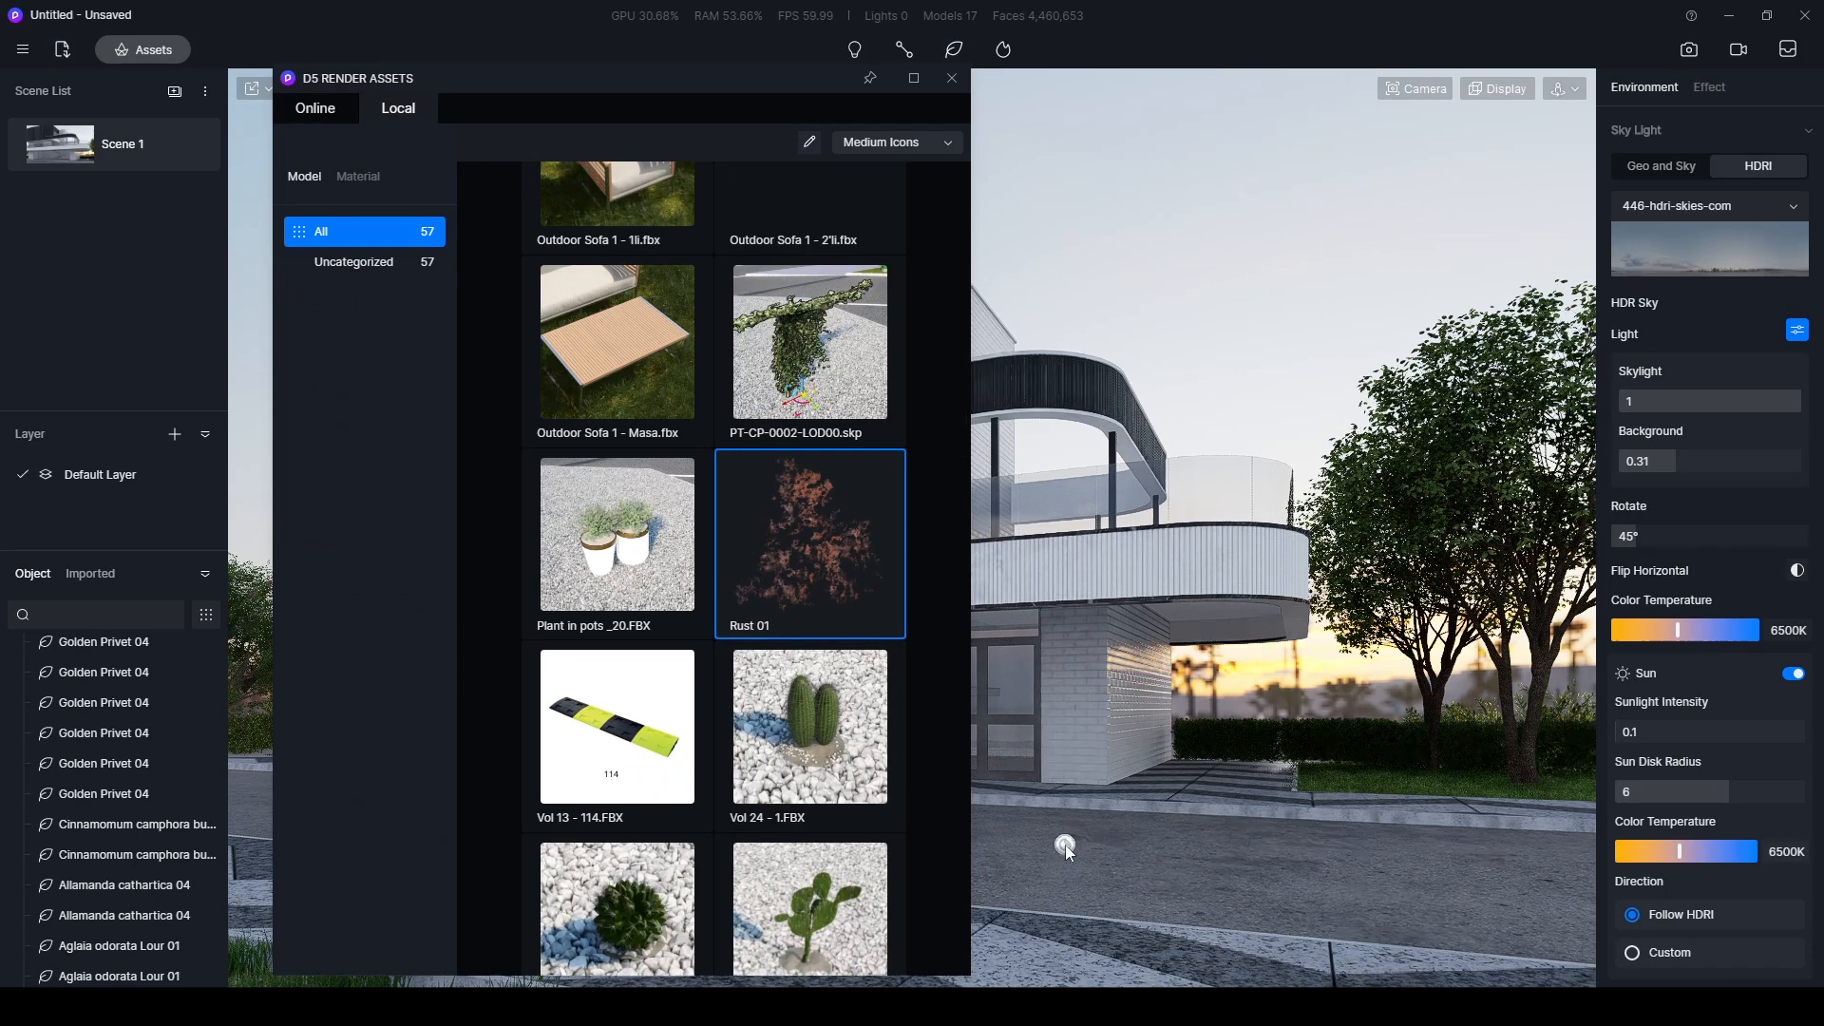
click(1023, 845)
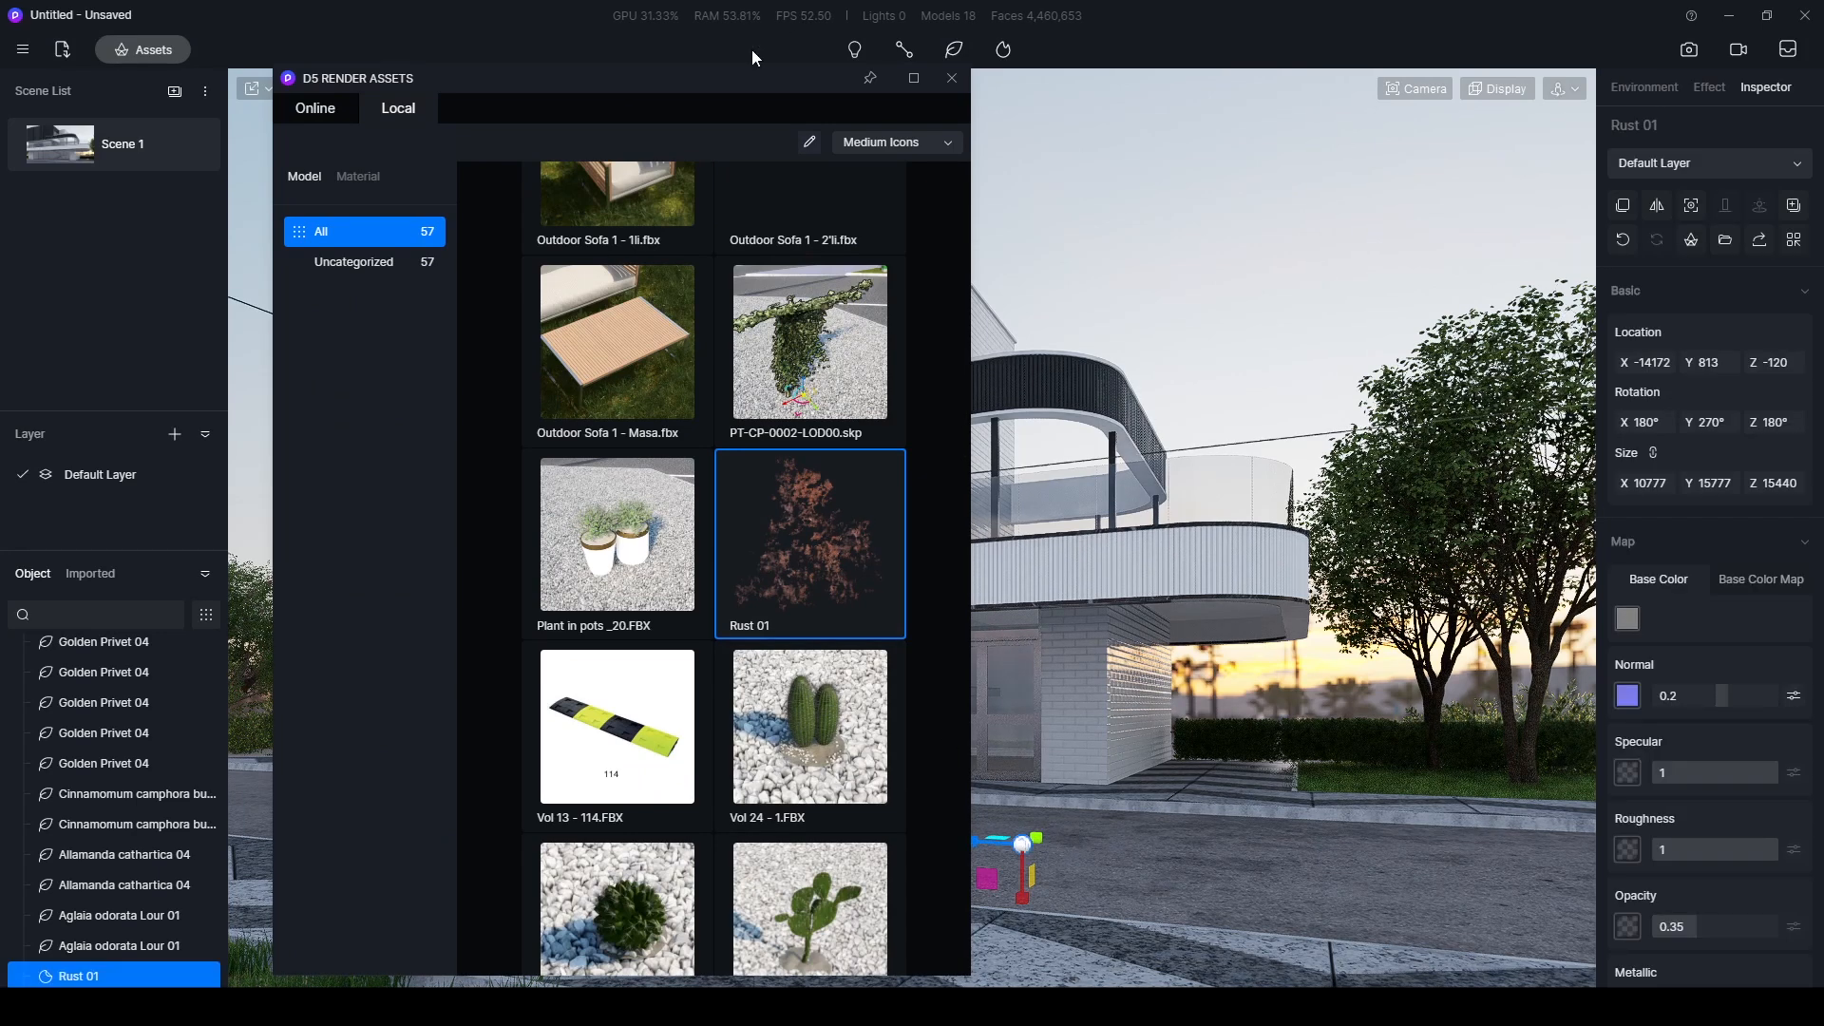
- Move the Rust 01 decal along the road to about X -9095, in front of the building's left corner
drag(729, 72, 684, 915)
key(space)
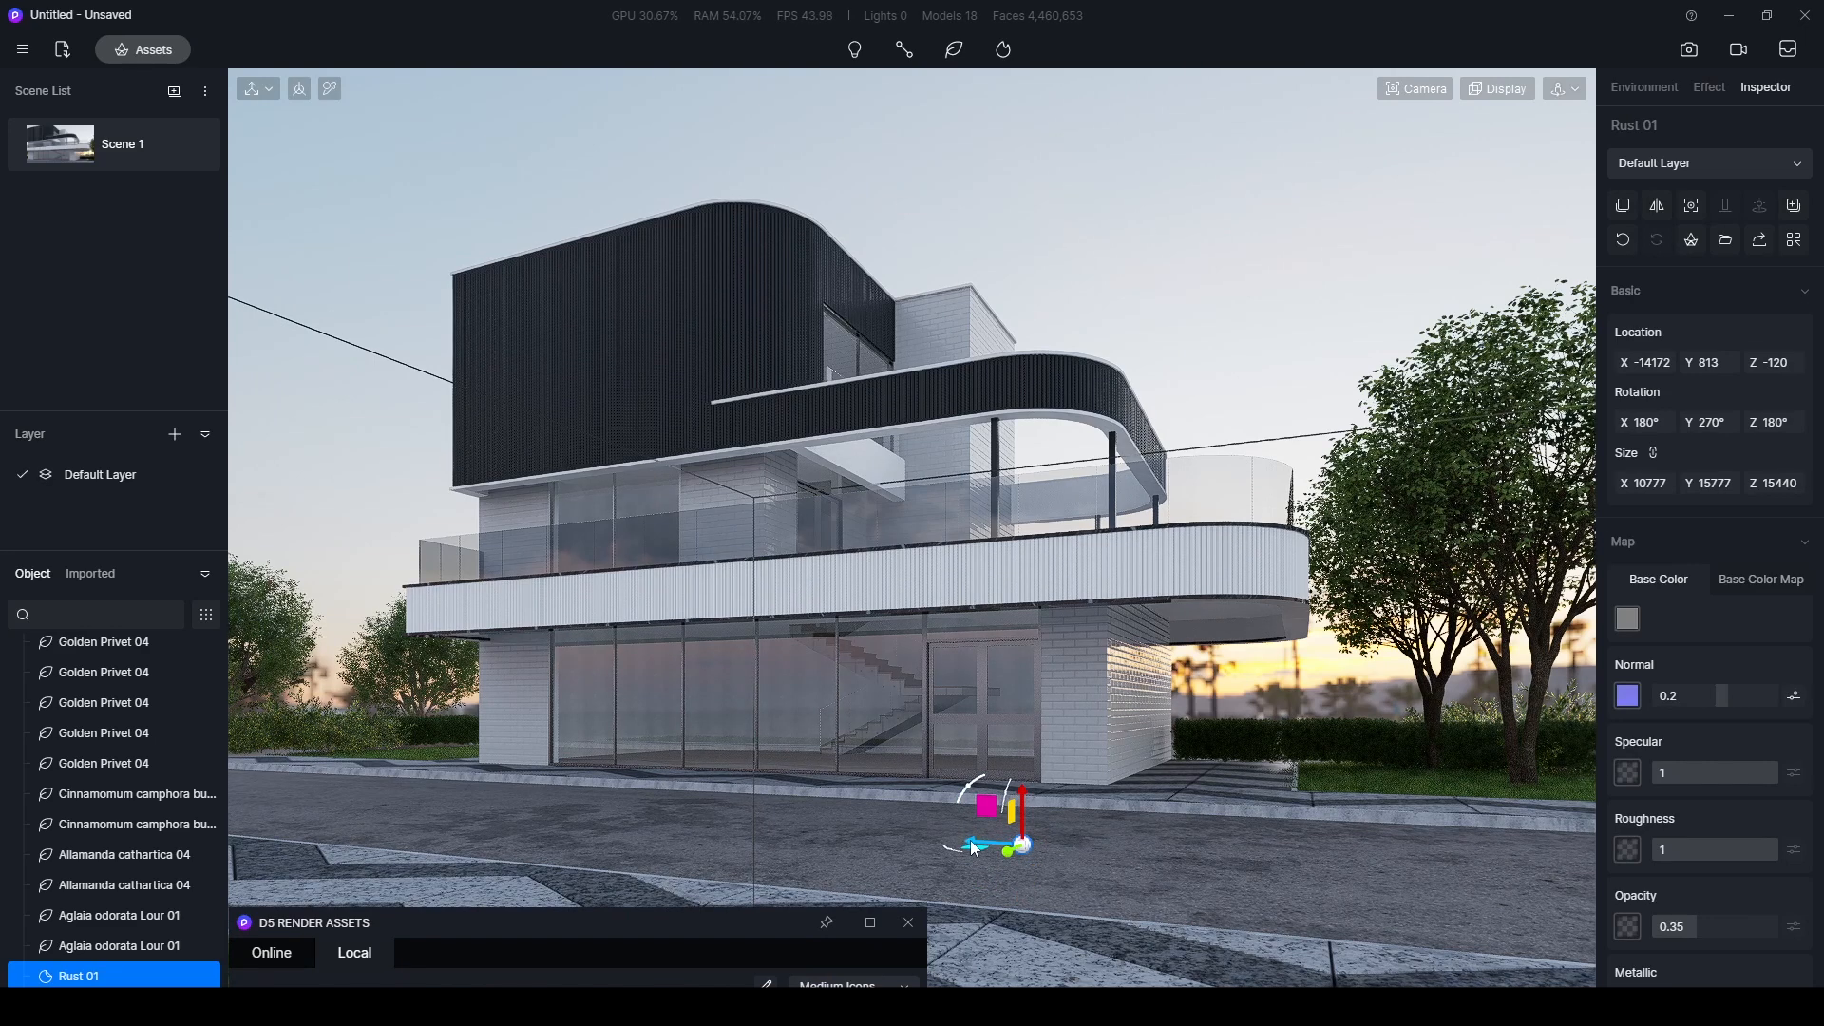
drag(974, 847, 530, 774)
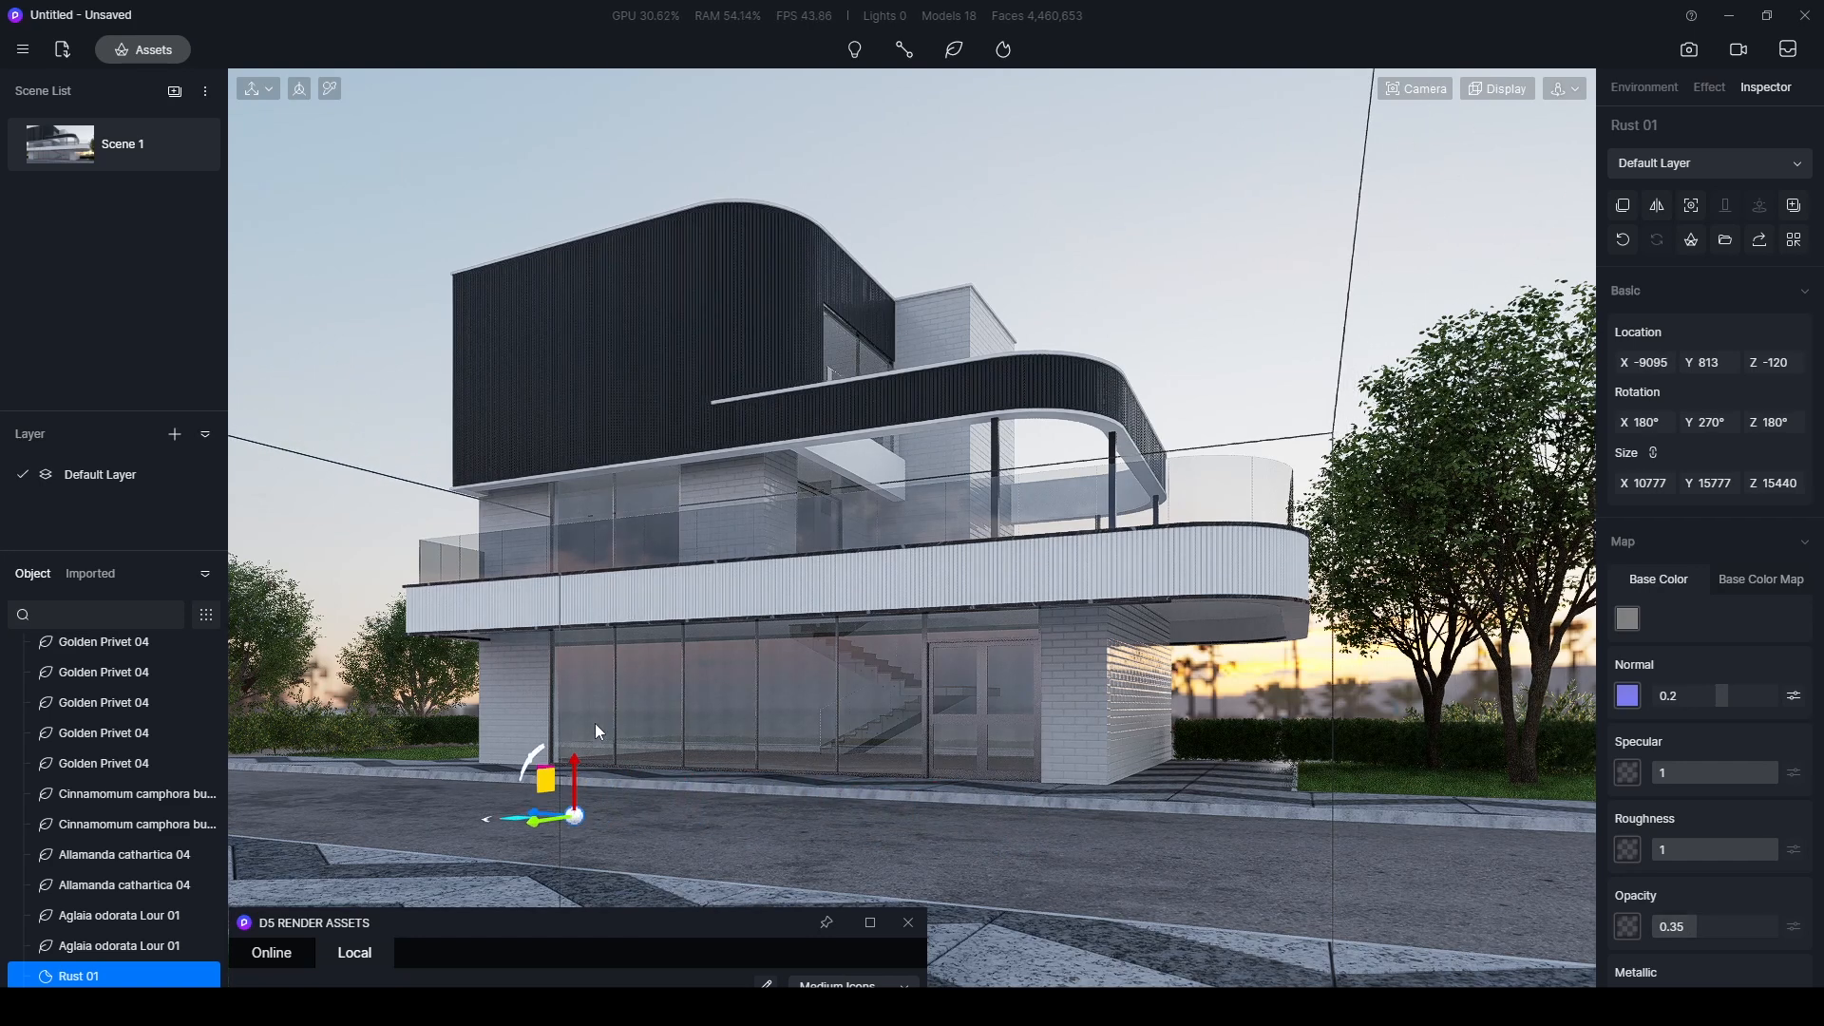
- Set the Rust 01 decal's opacity to 0.2
click(1691, 927)
text(0.)
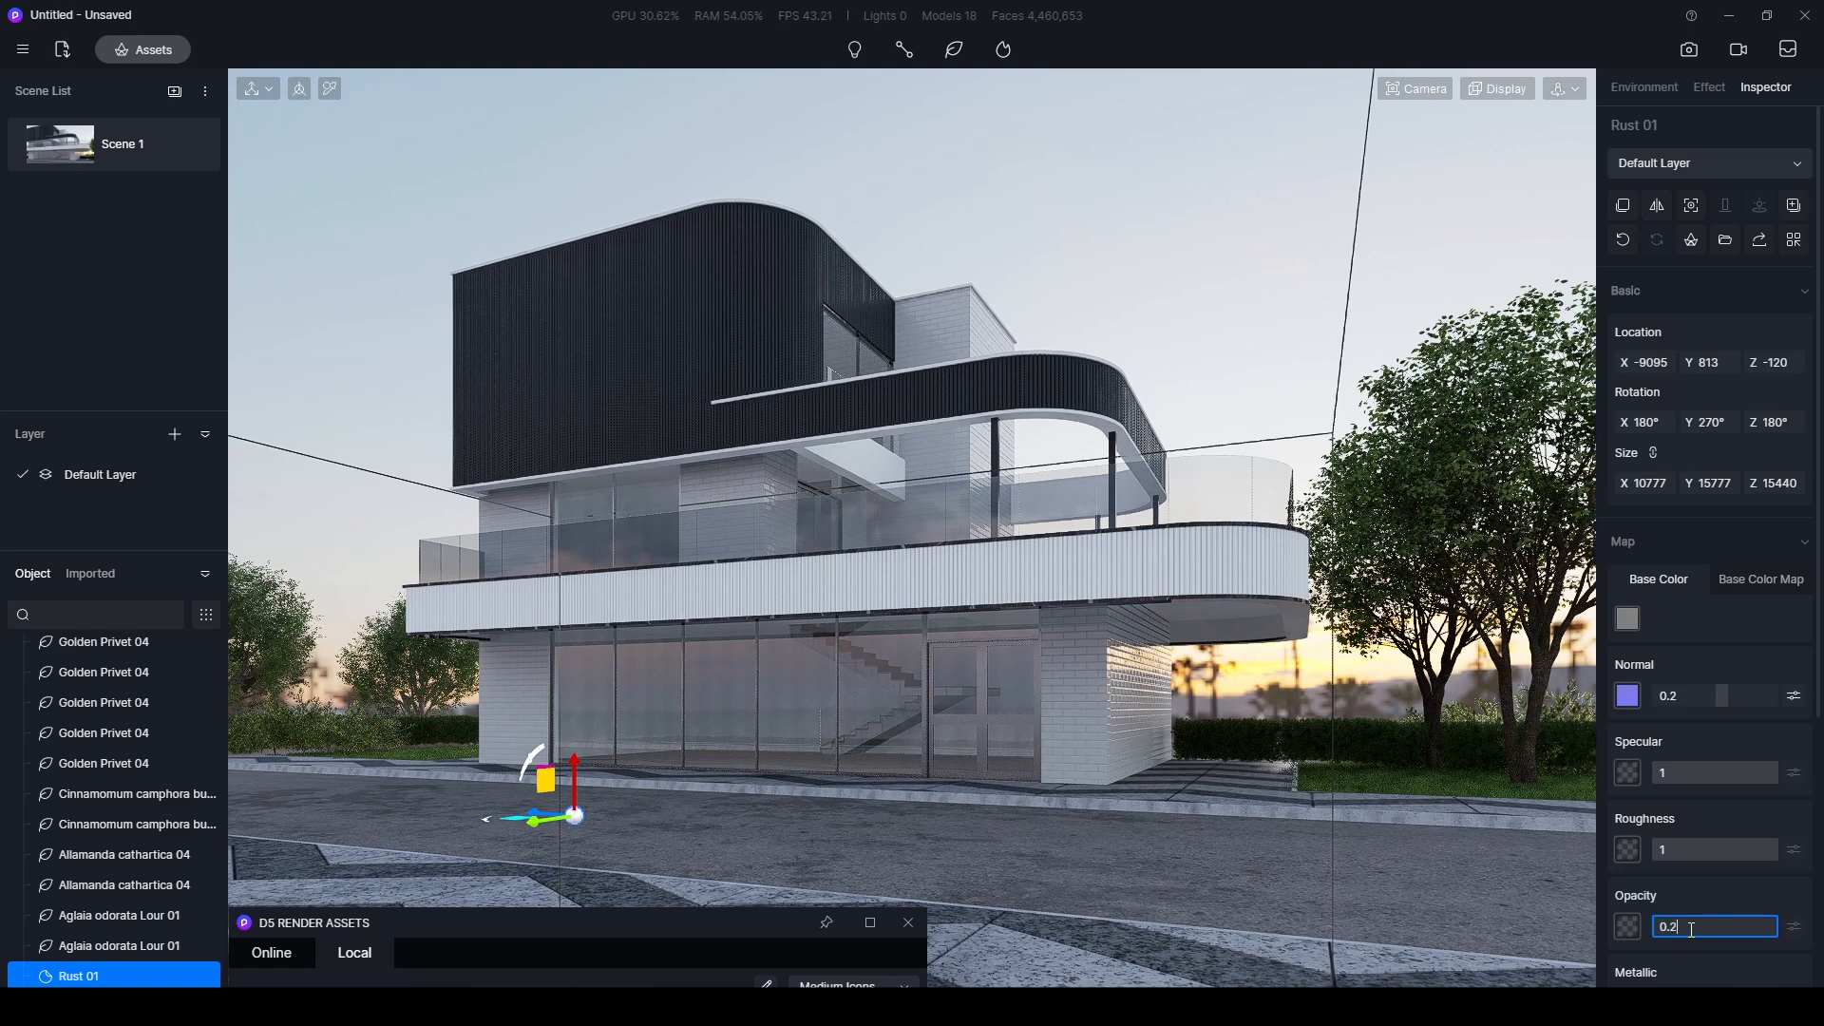
key(Return)
click(1690, 928)
click(1266, 318)
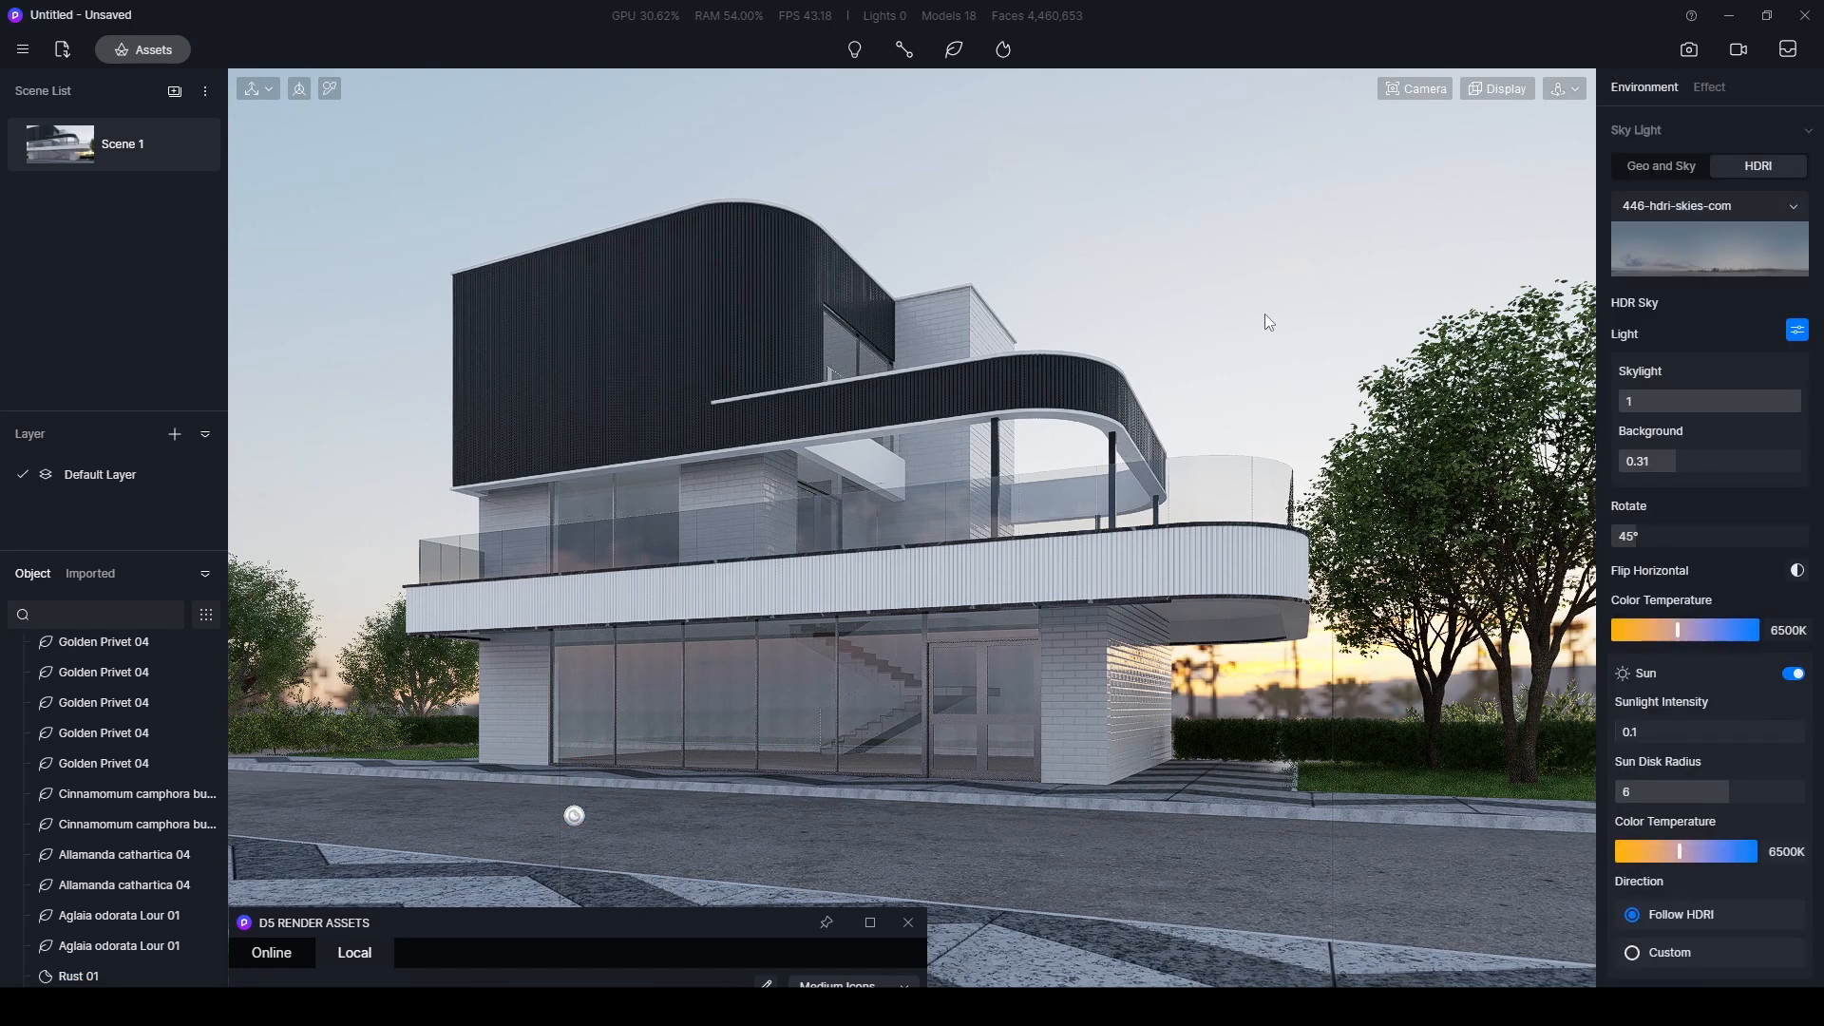
- Choose the Wall dirt 07 decal from the Damaged walls category of the online Decals
drag(721, 904, 804, 125)
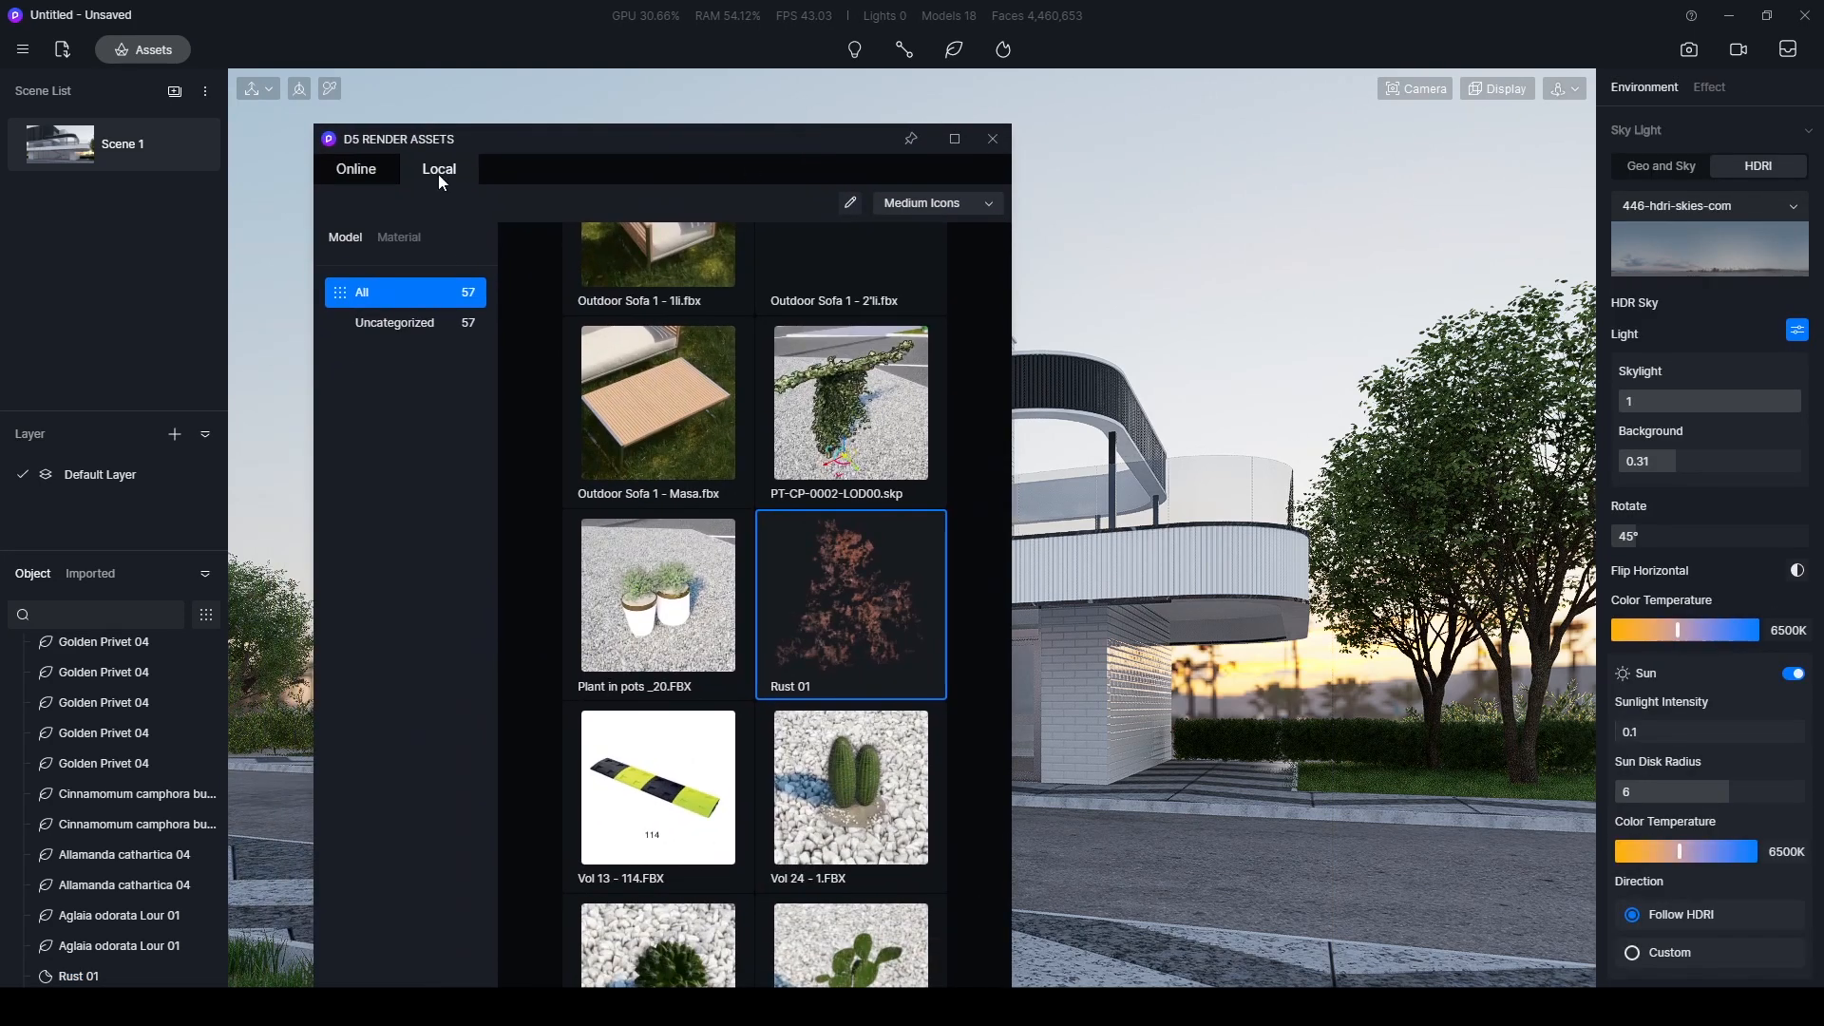
click(357, 169)
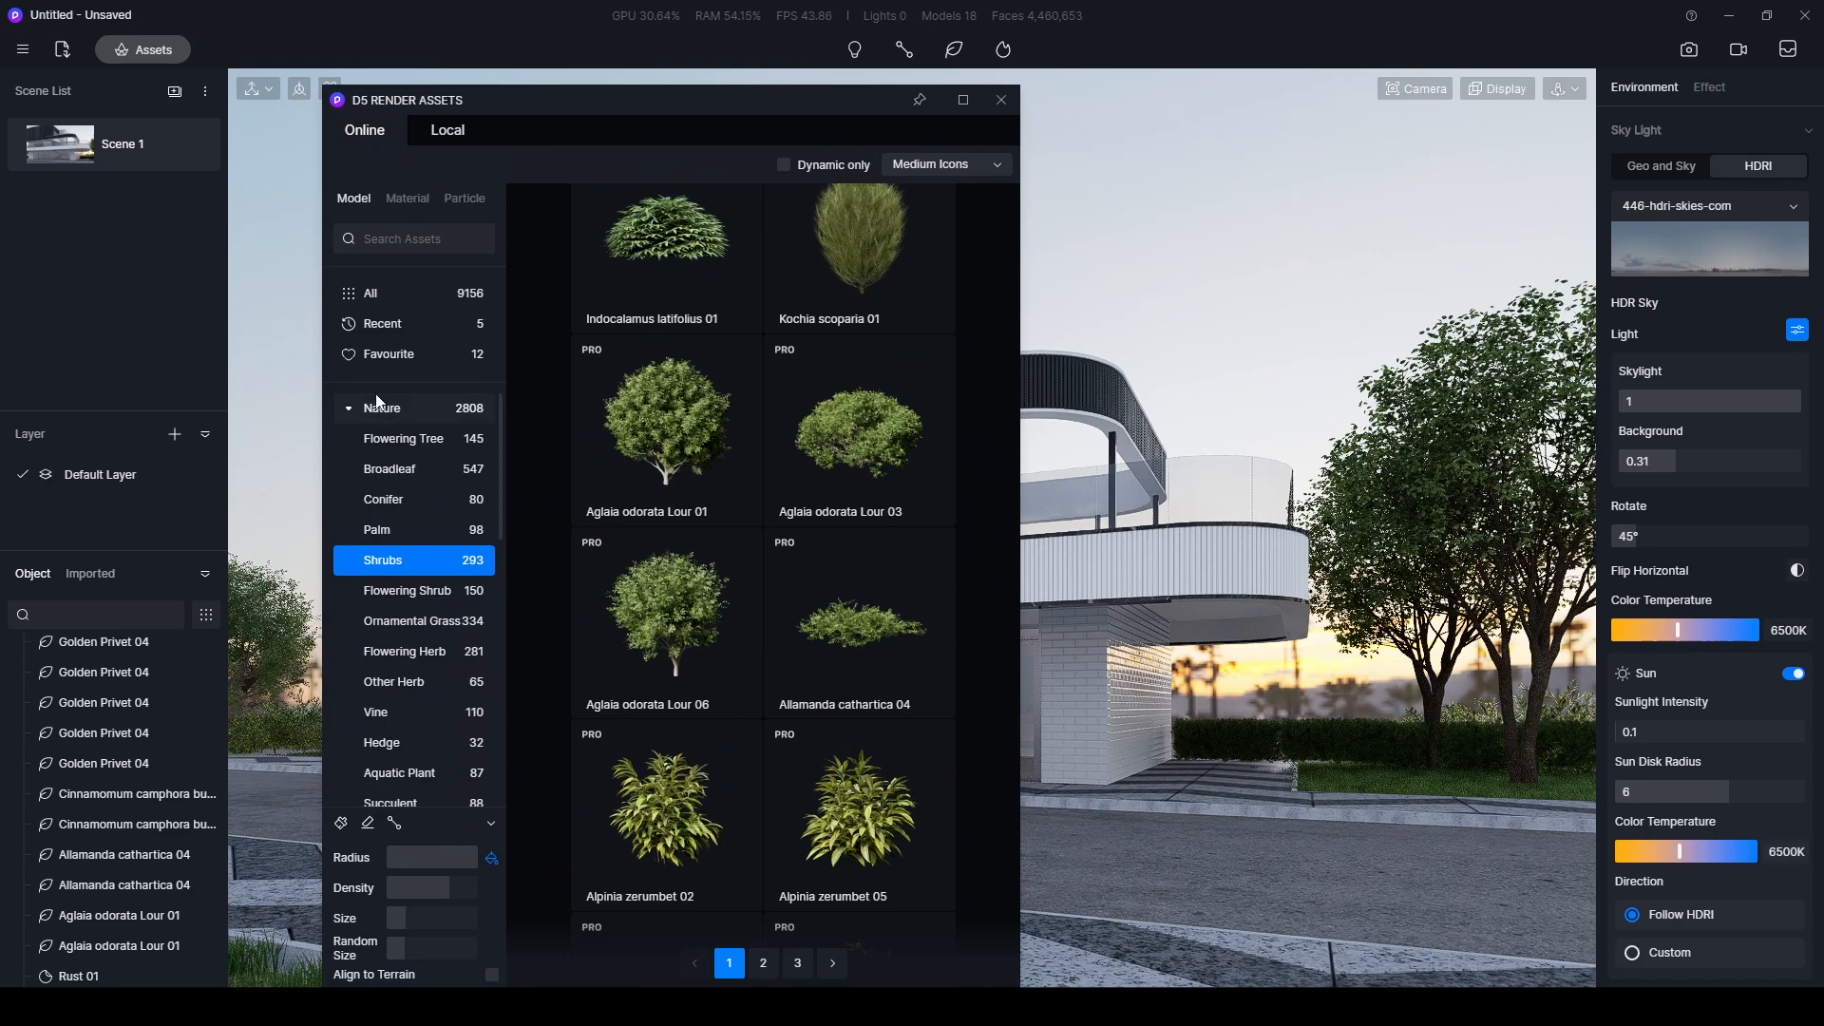
click(345, 410)
click(351, 406)
scroll(413, 545, down, 3)
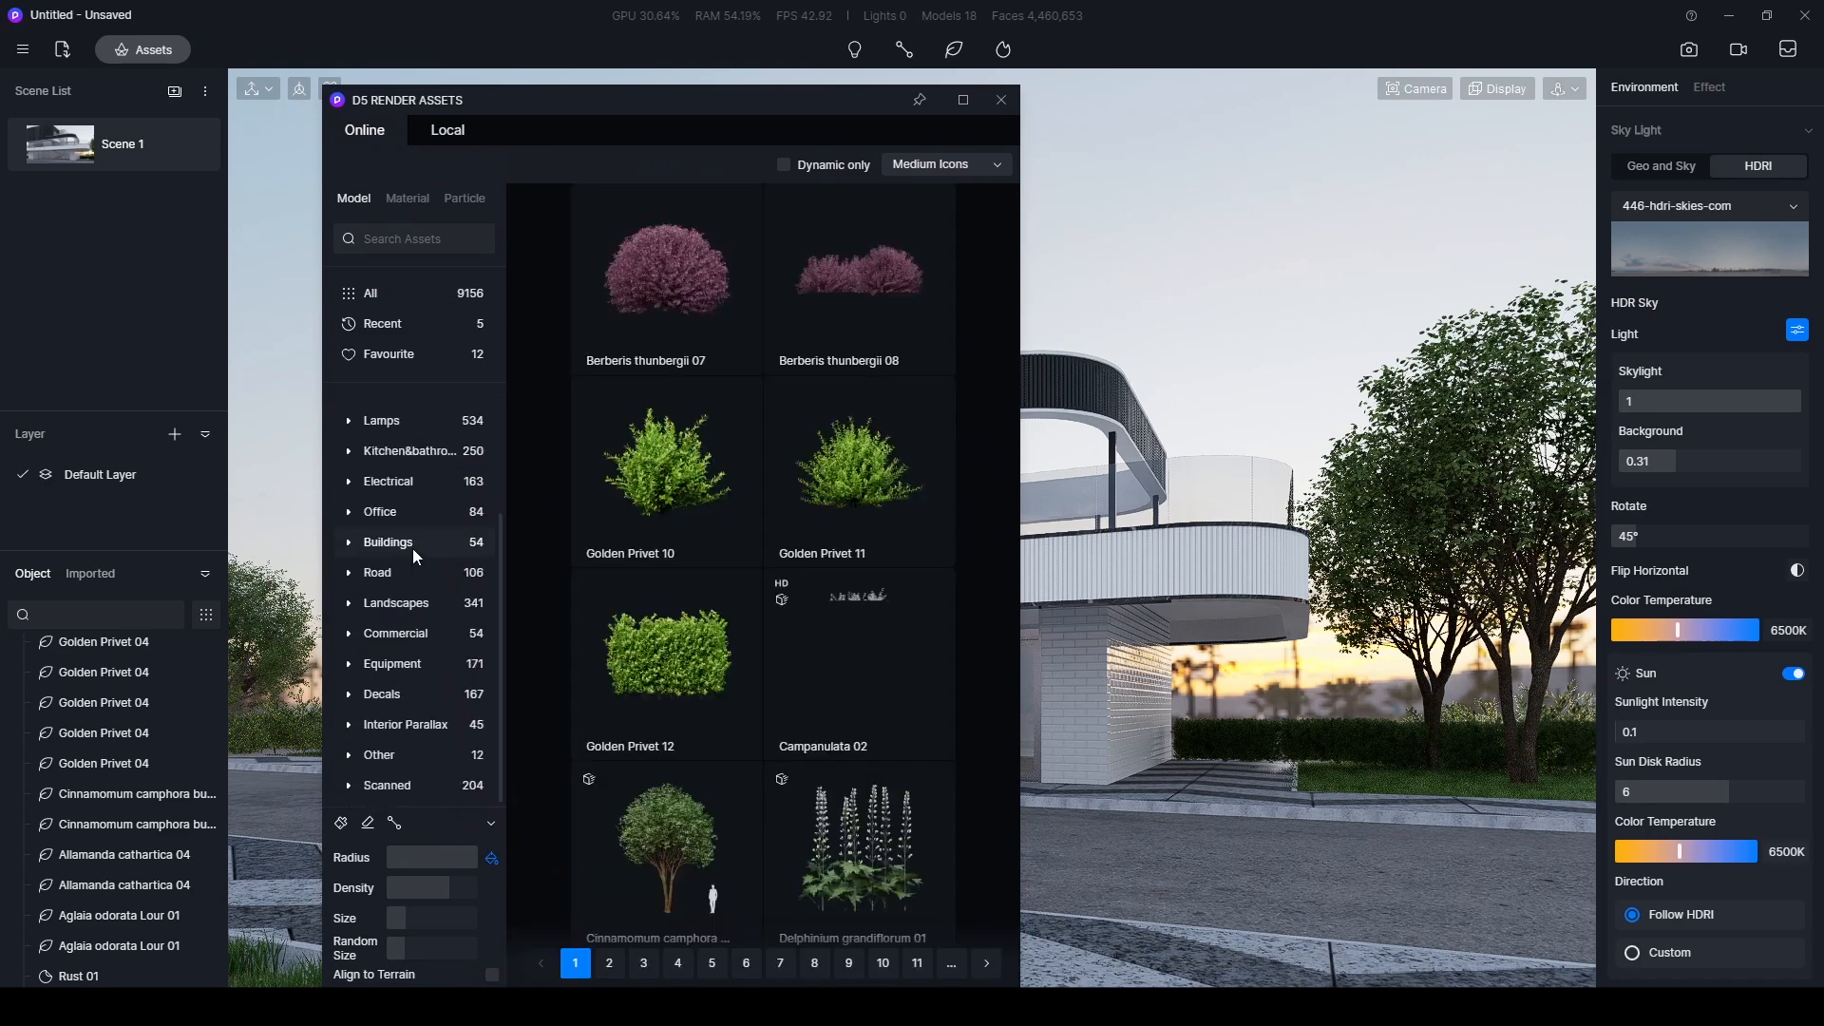
click(381, 689)
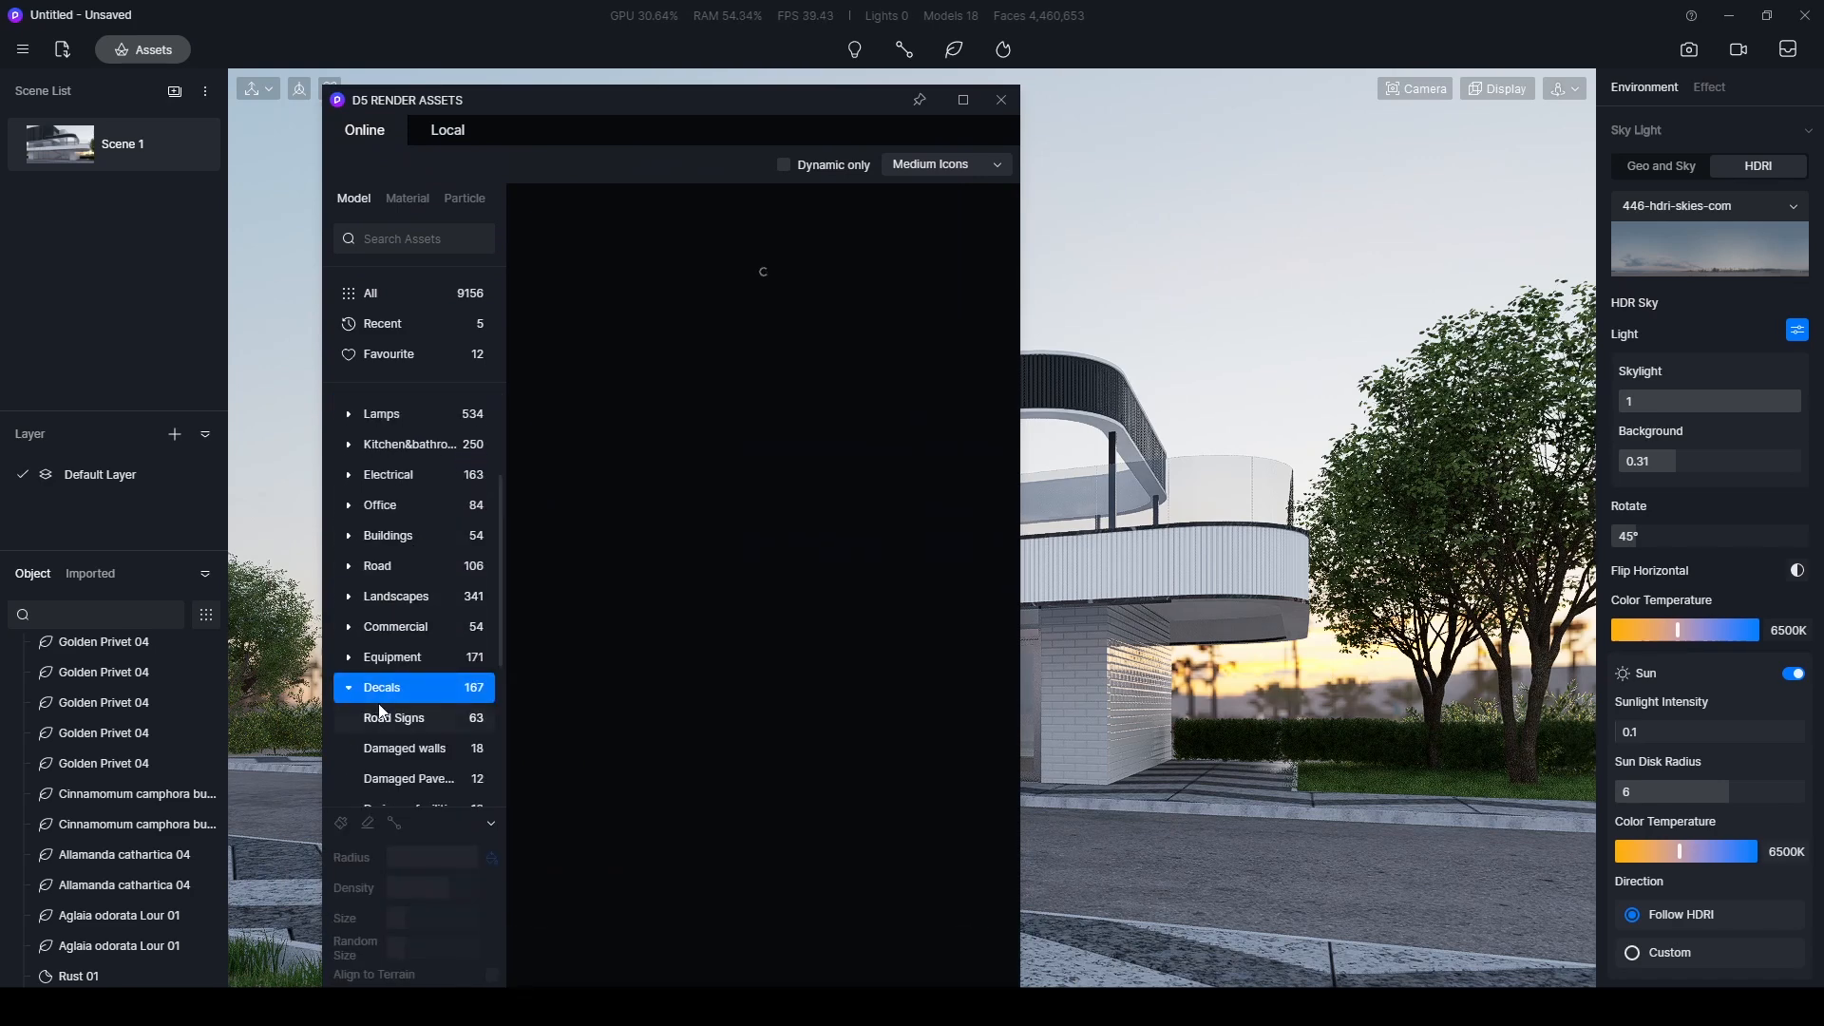
scroll(382, 709, down, 3)
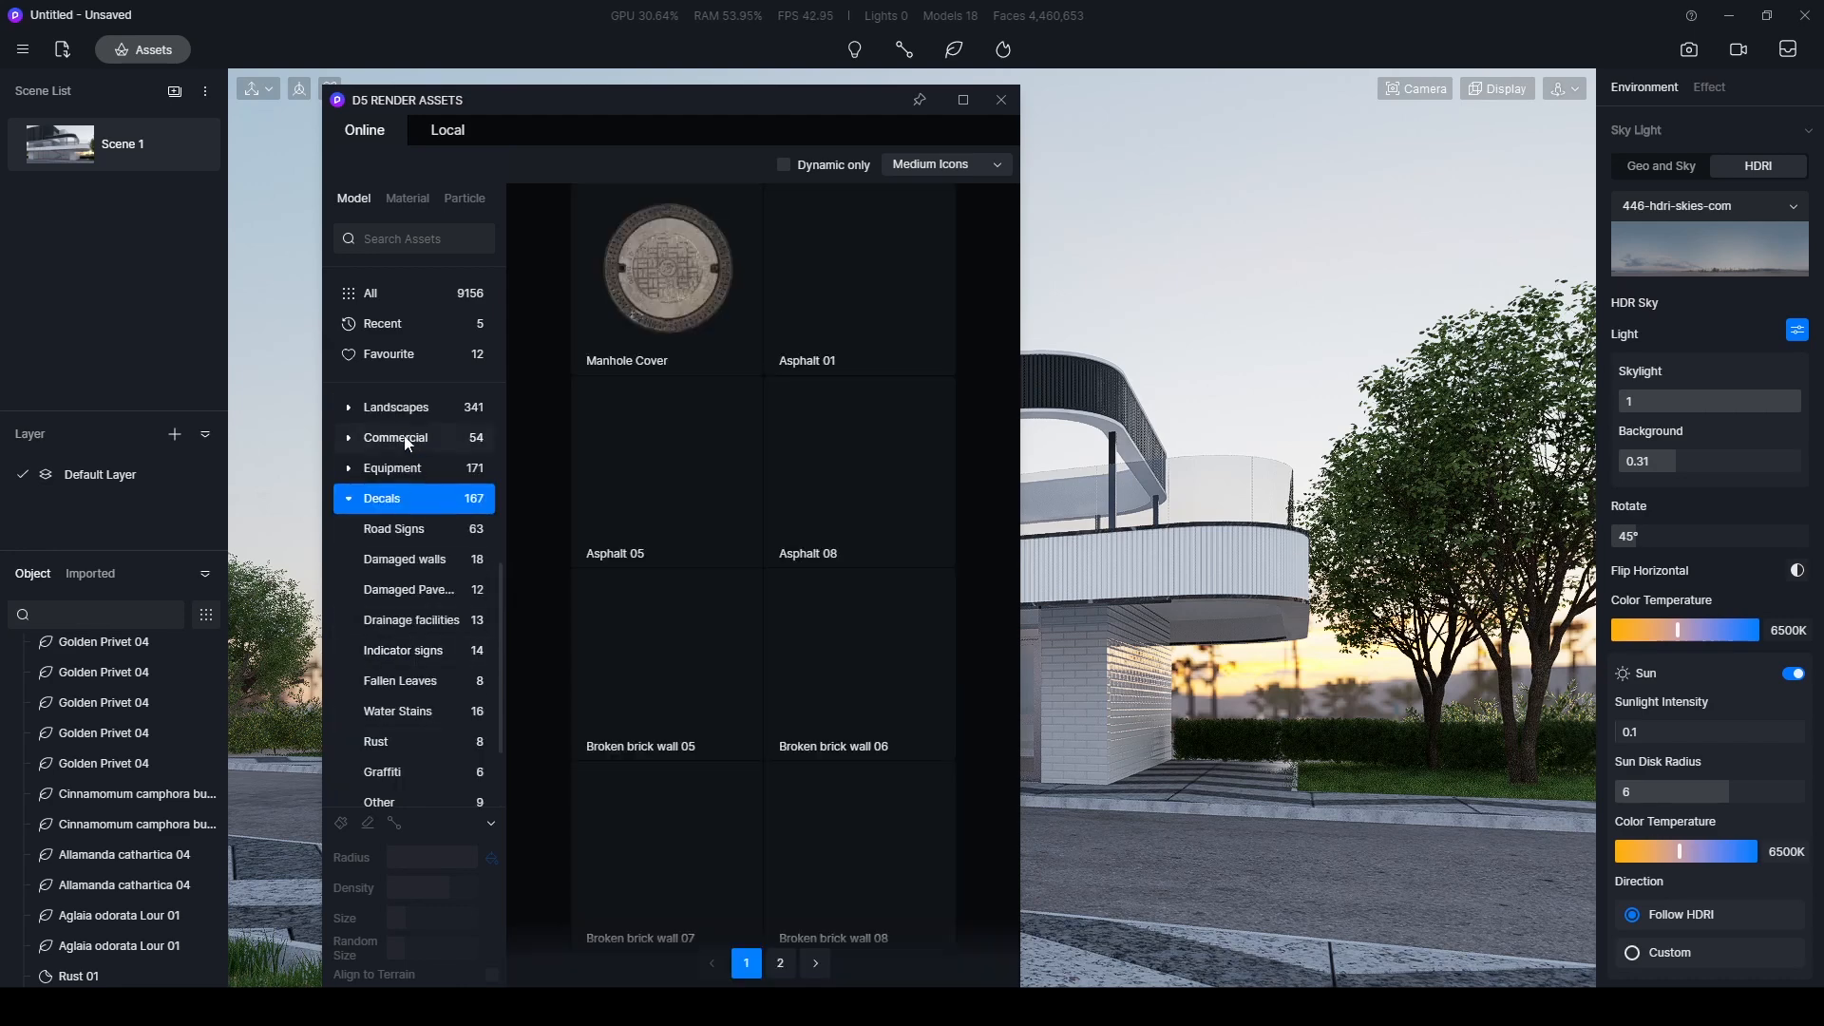
click(416, 562)
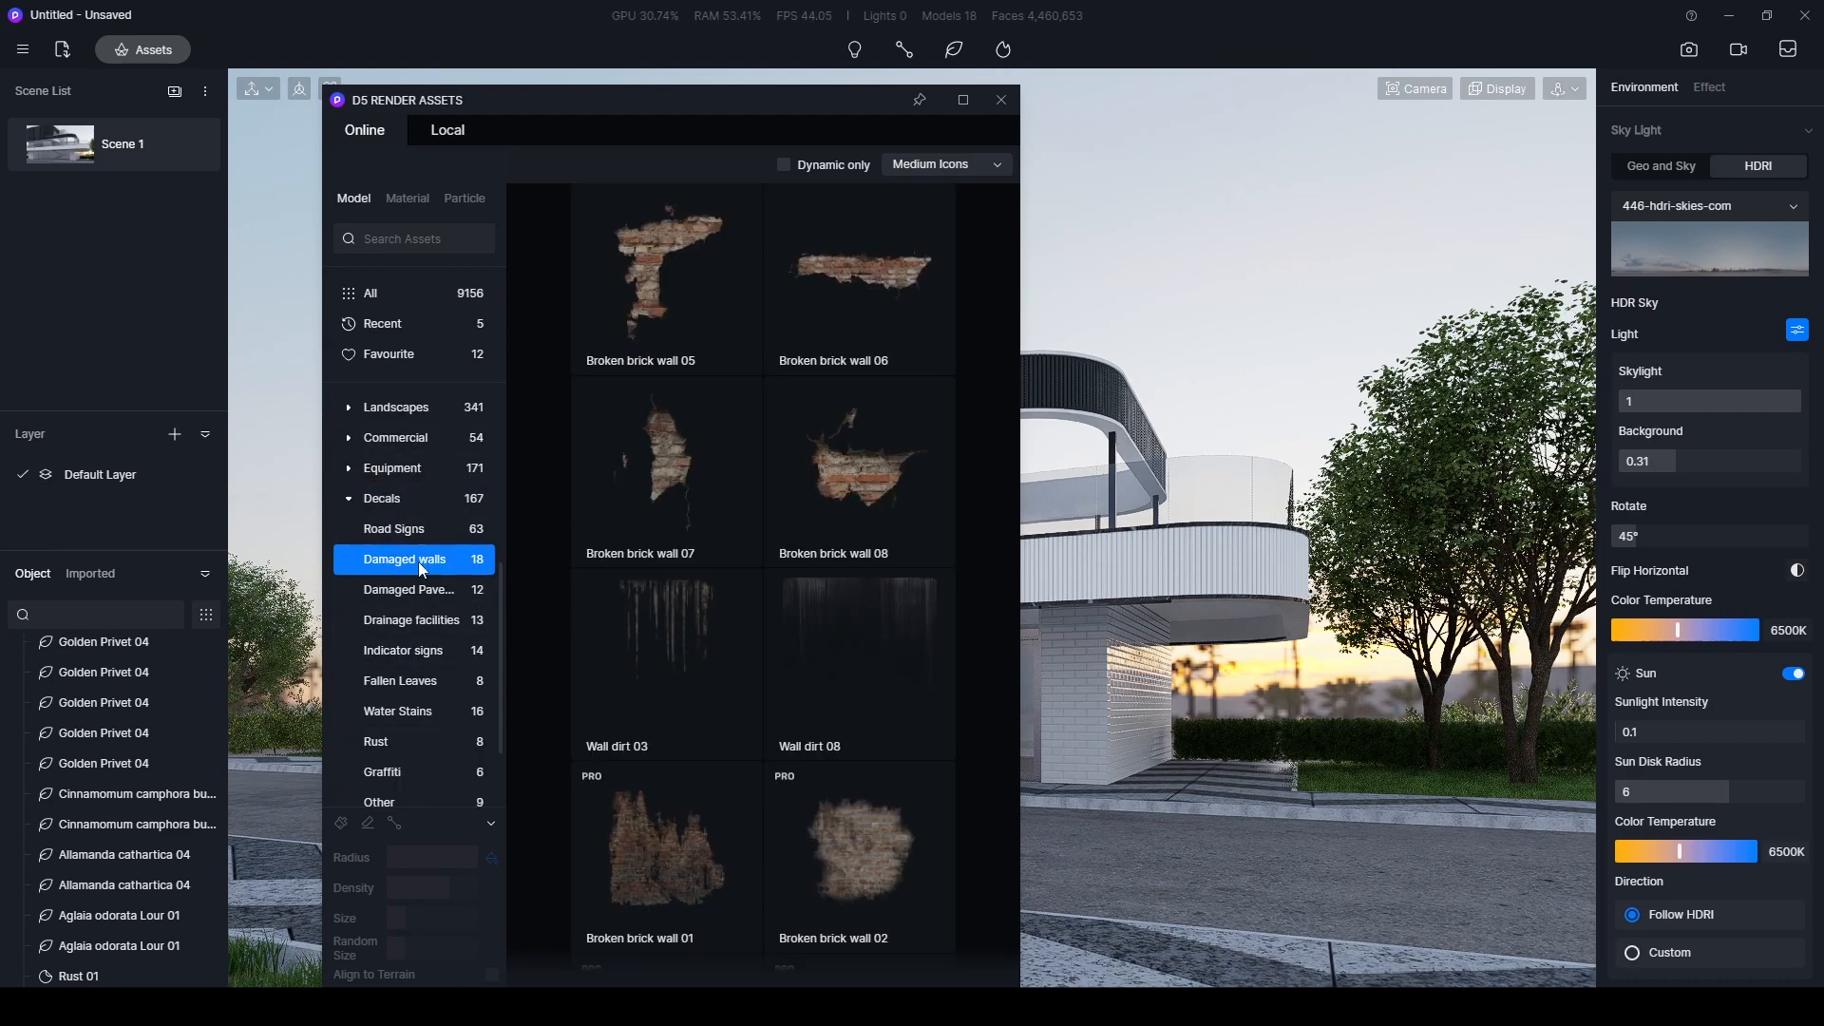
scroll(829, 535, down, 5)
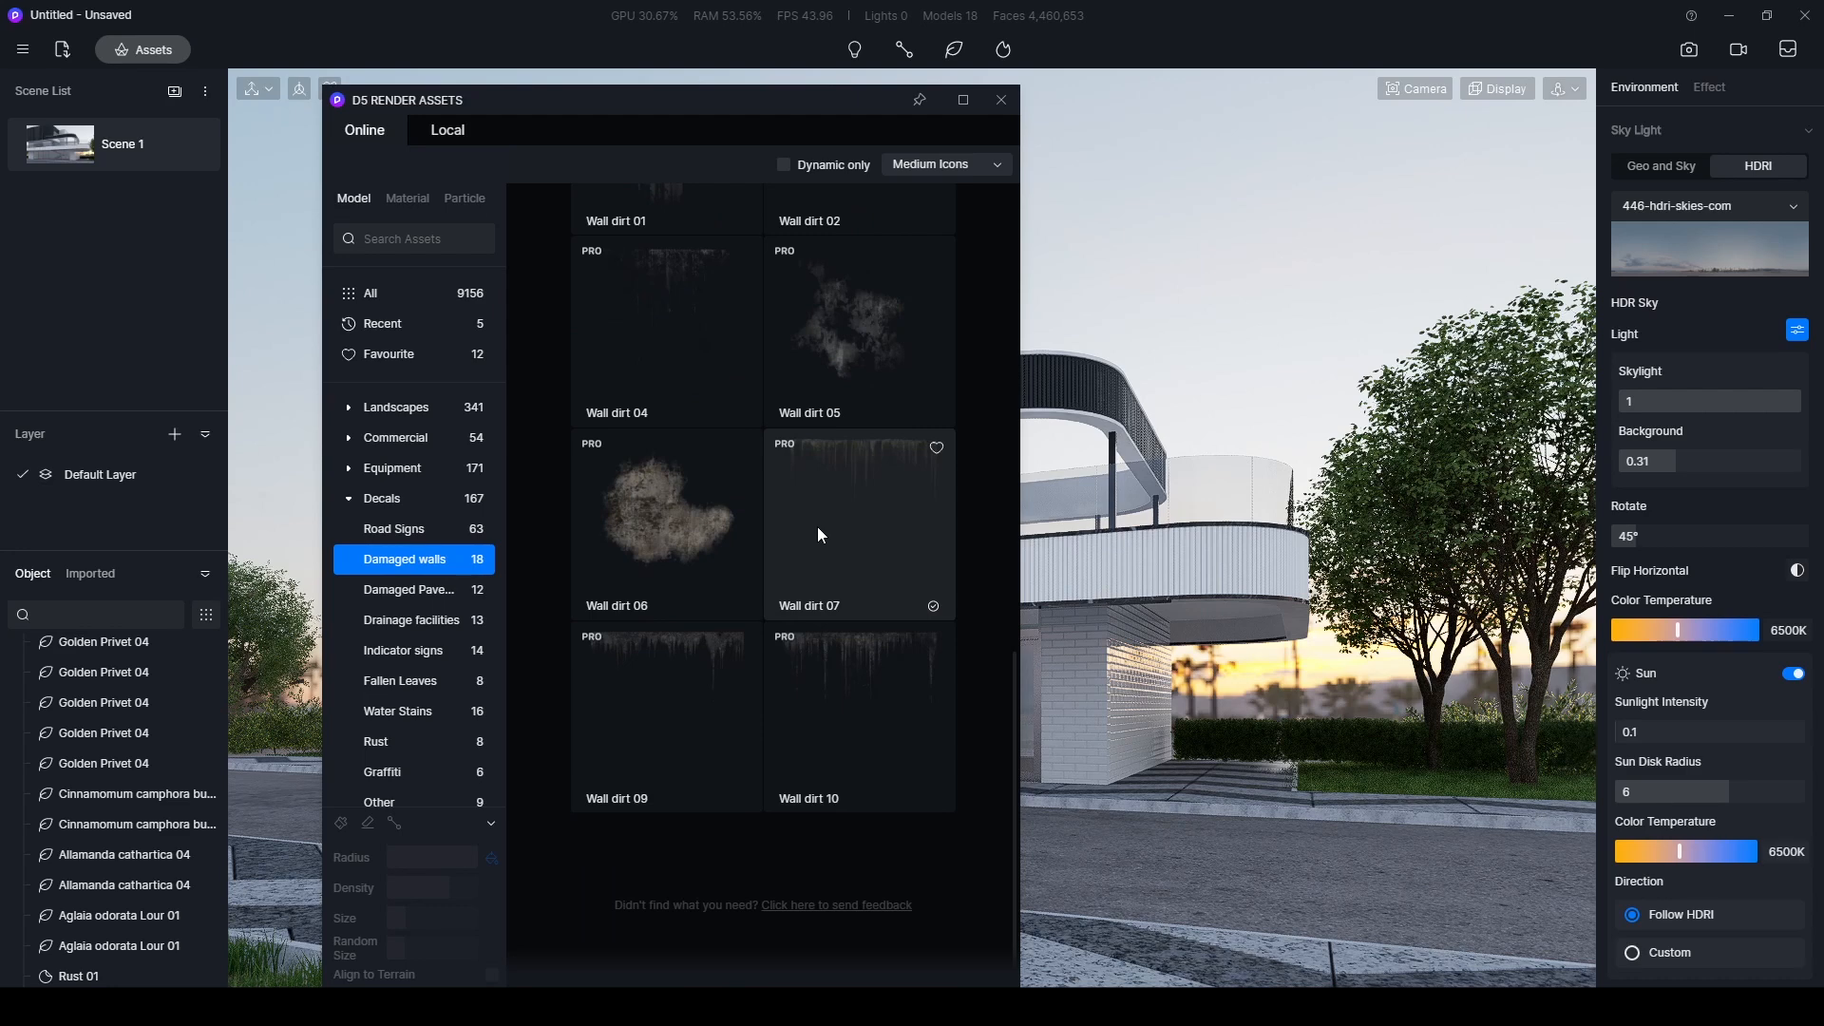
click(809, 519)
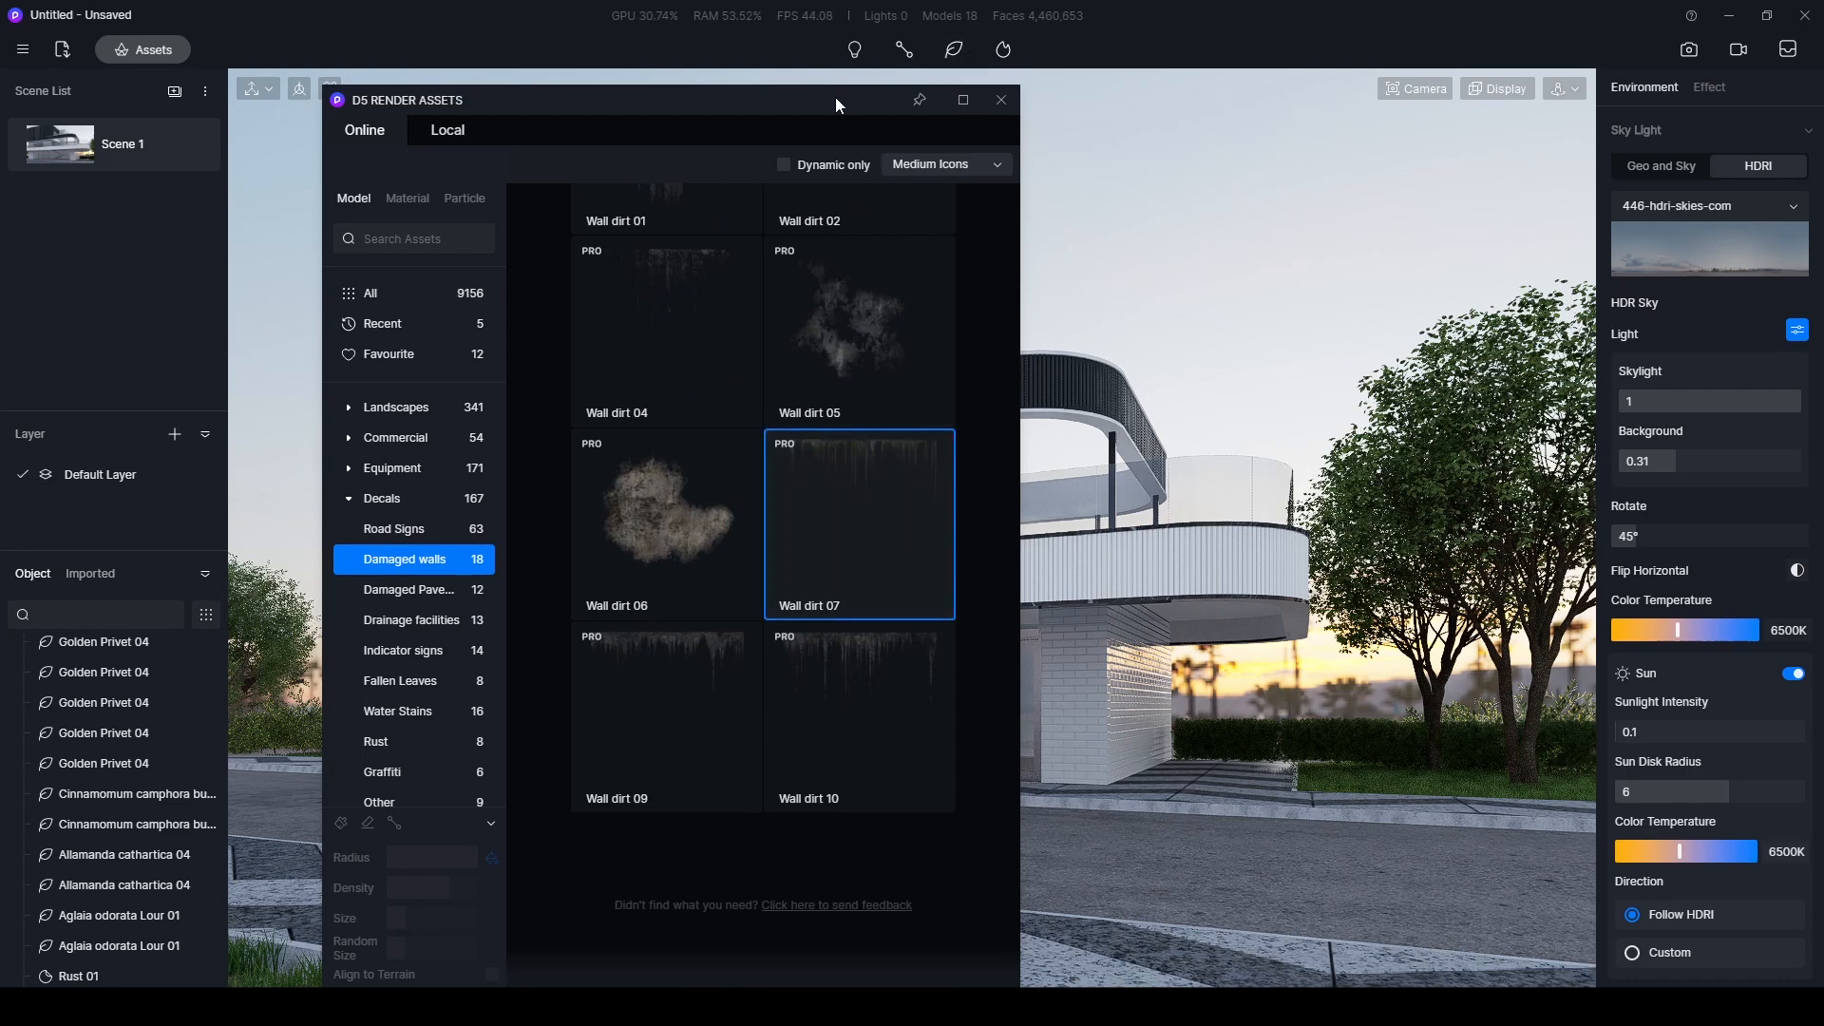
- Try the Wall dirt 07 decal on the left end of the white balcony cladding, inspect it closely and delete it
drag(862, 110, 580, 792)
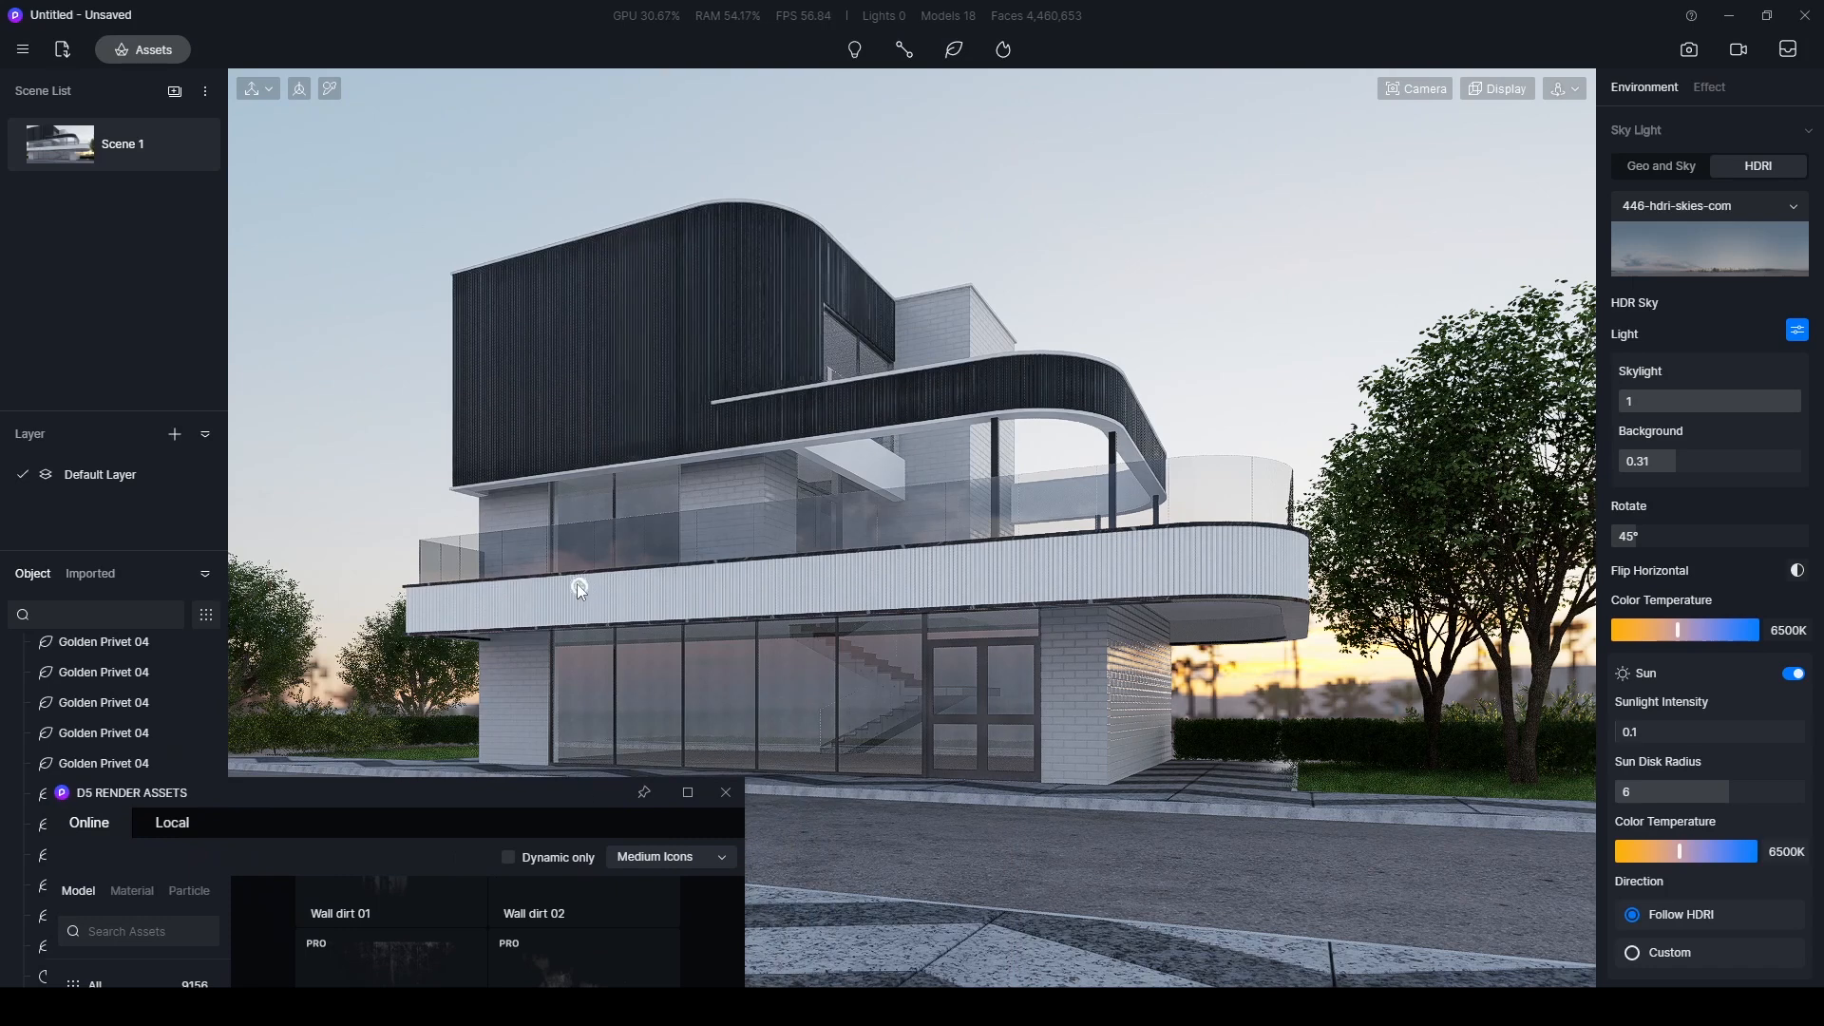
click(583, 583)
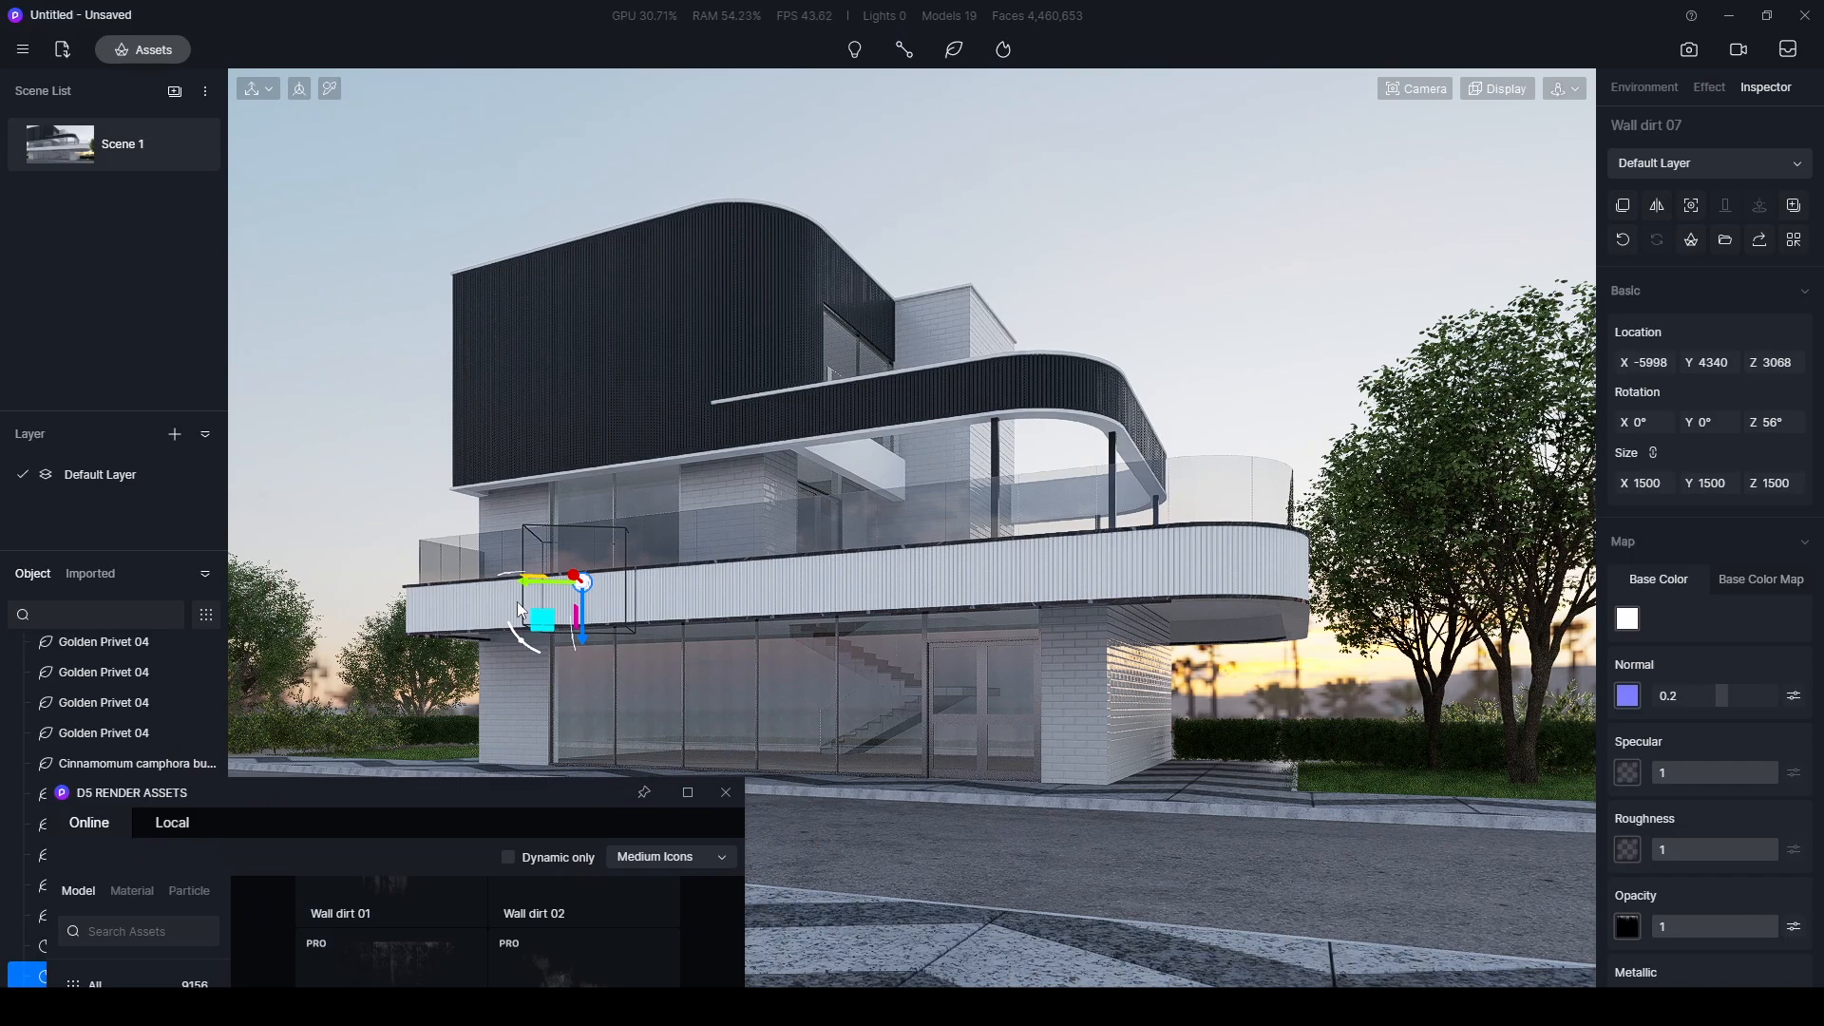
right_drag(1062, 555, 786, 606)
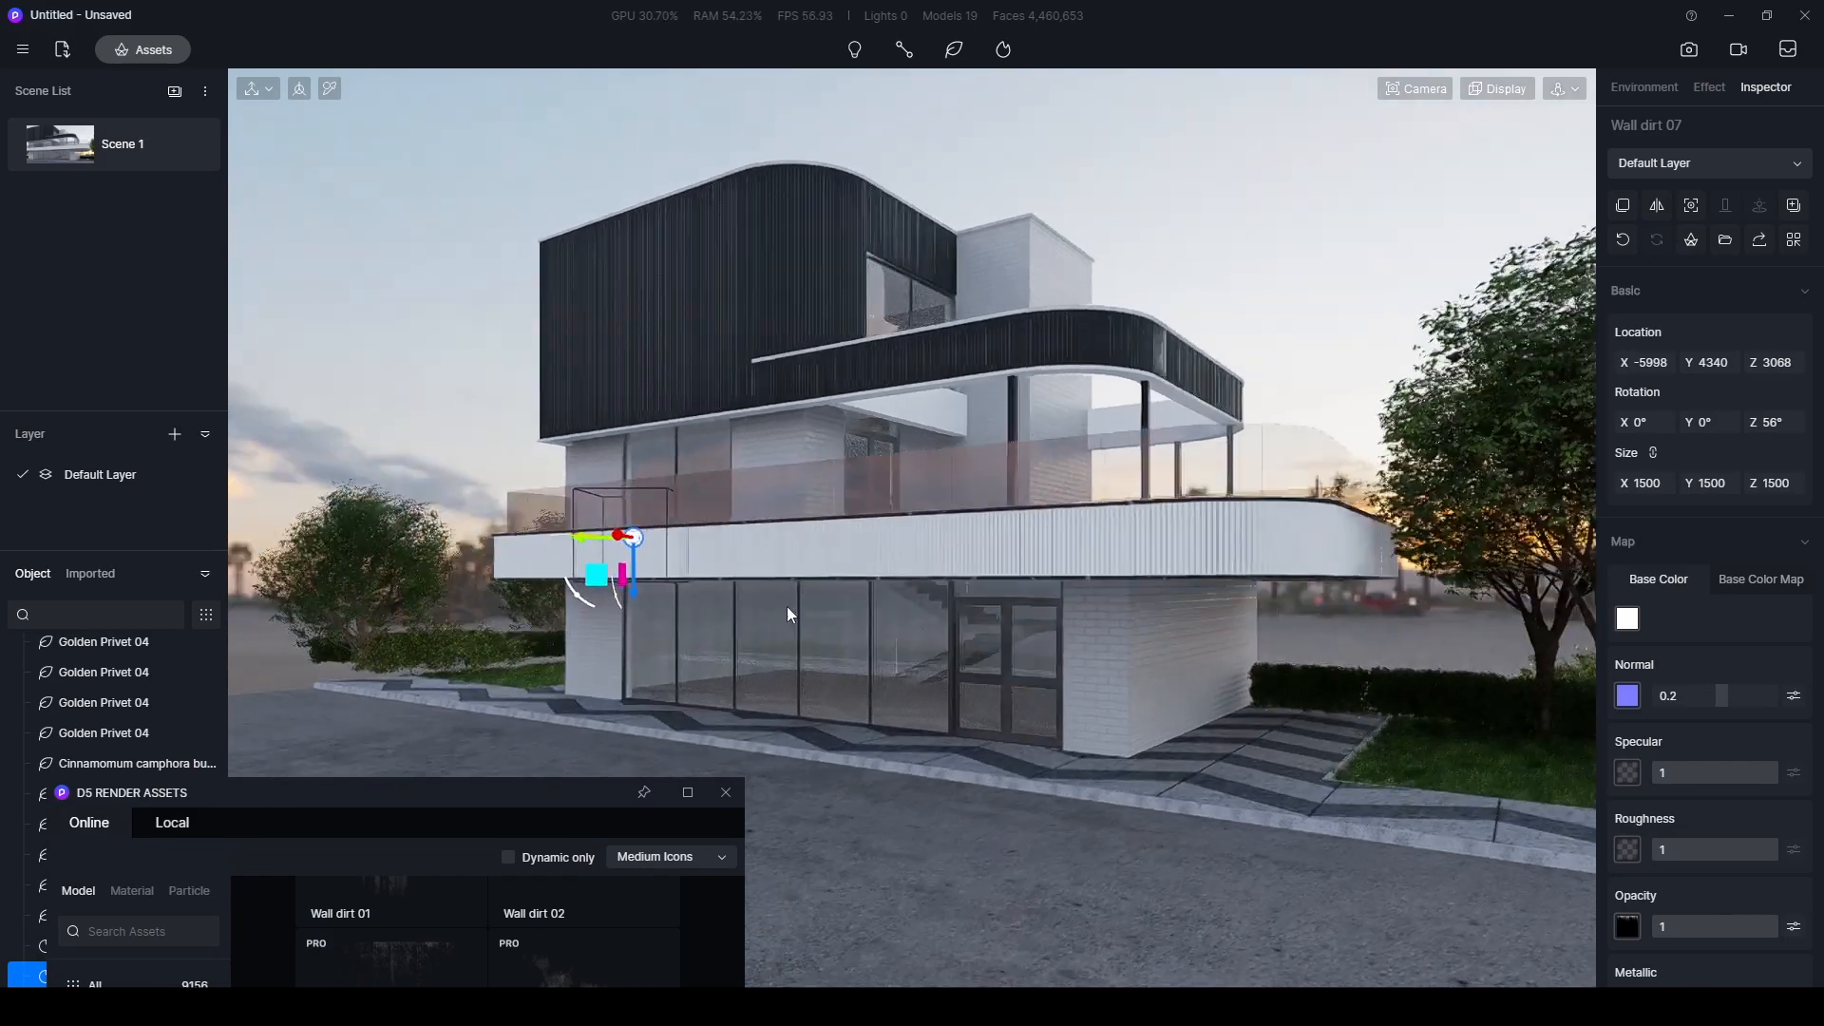
scroll(1018, 532, up, 8)
right_drag(1000, 545, 540, 158)
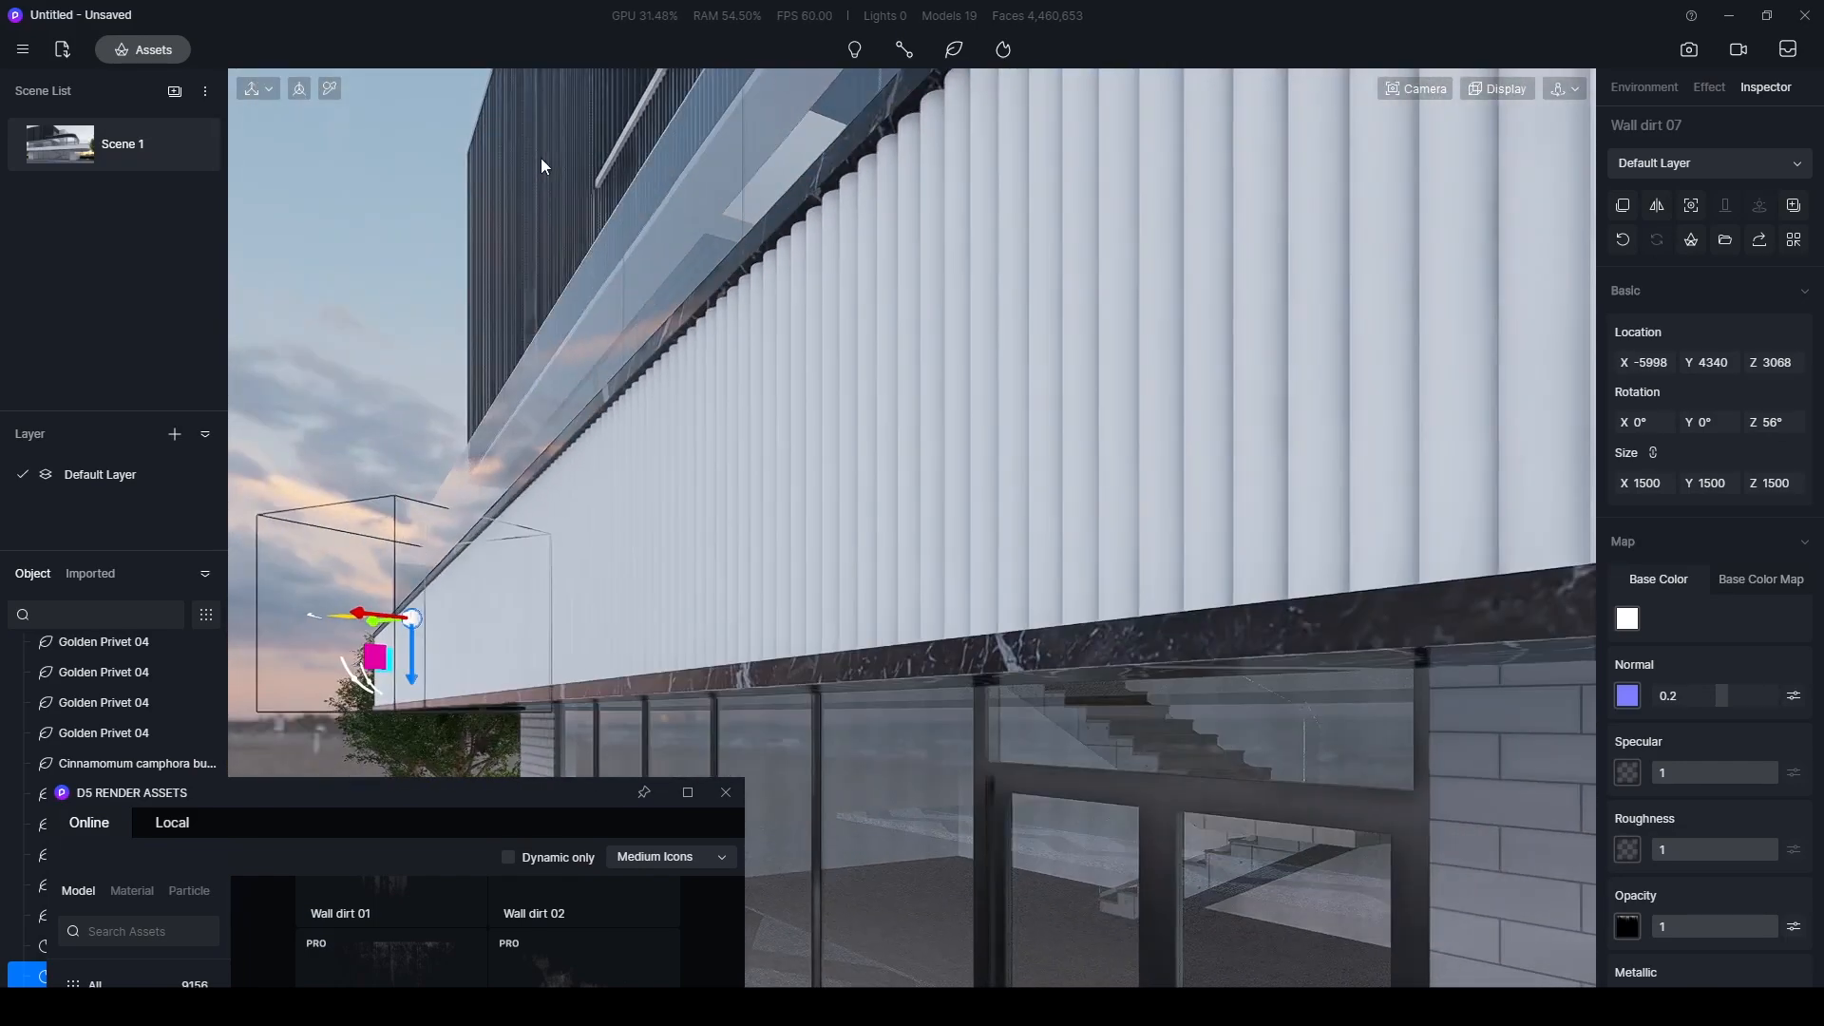
scroll(921, 322, down, 4)
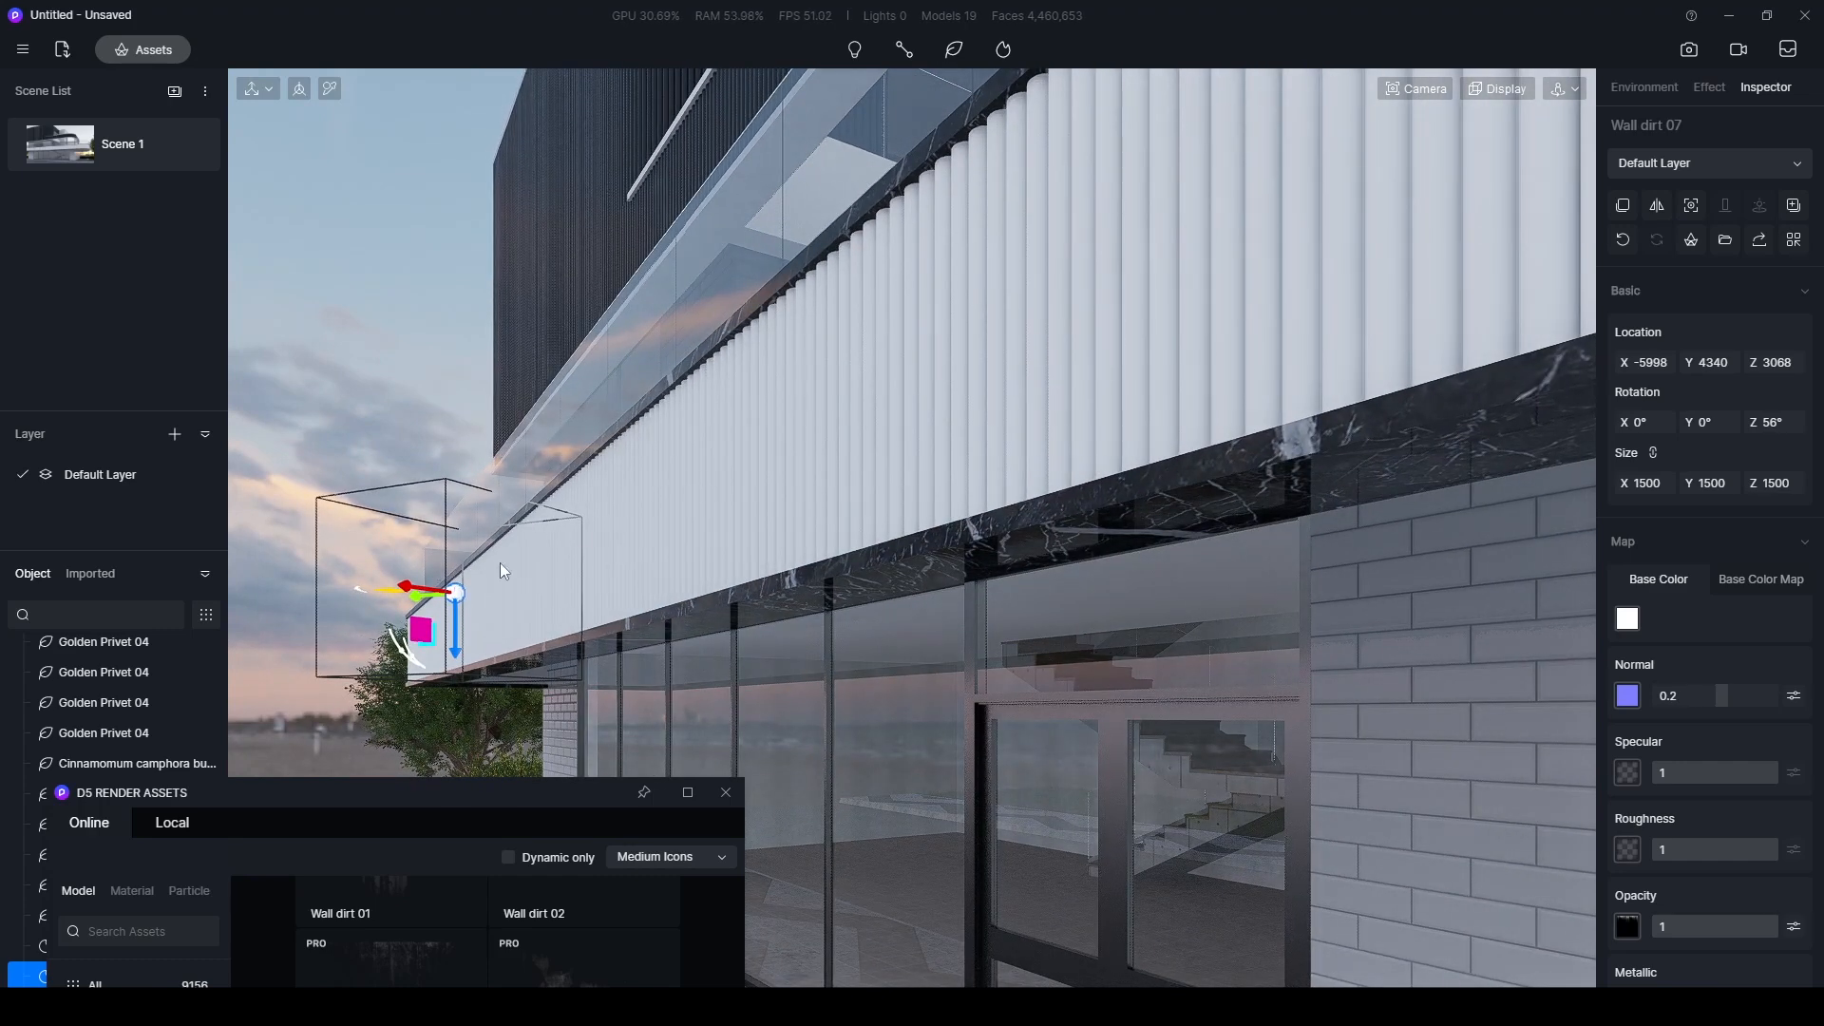
key(Delete)
- Place the Wall dirt 07 decal on the white brick wall beside the entrance doors
scroll(669, 538, down, 6)
right_drag(699, 524, 1233, 613)
drag(537, 791, 486, 434)
right_drag(1165, 698, 1278, 570)
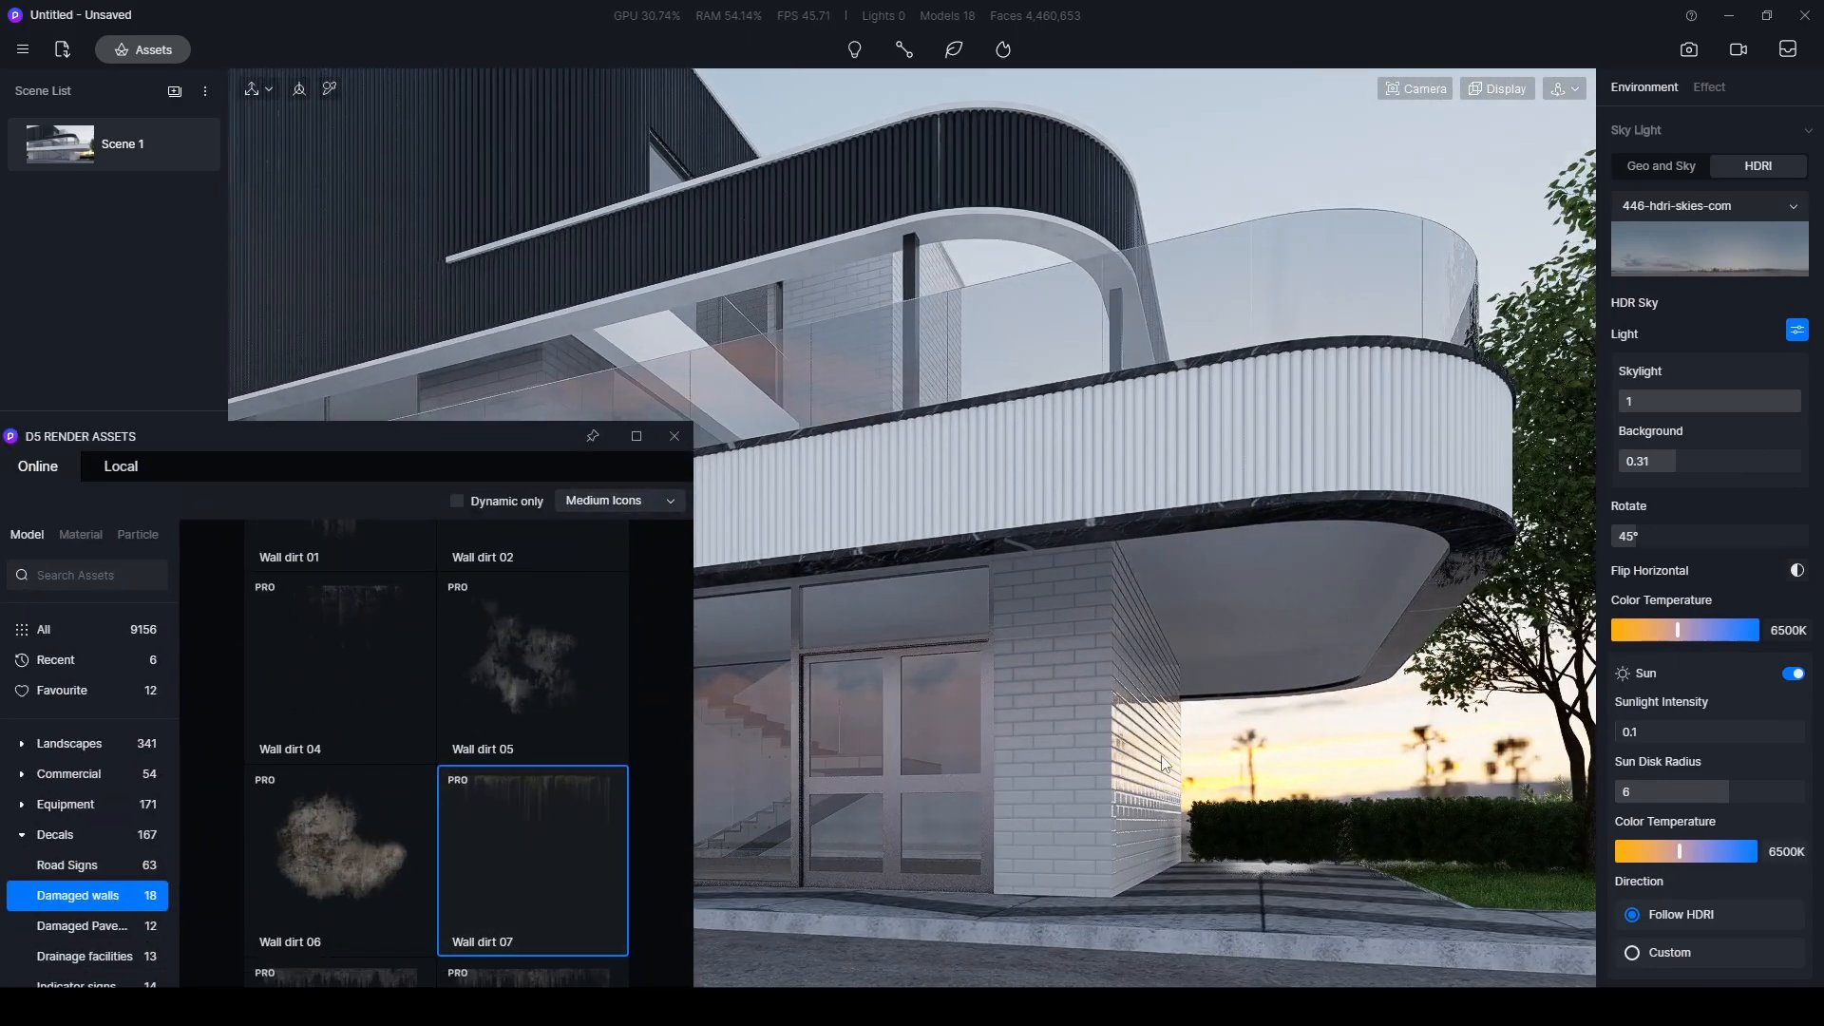
click(1056, 690)
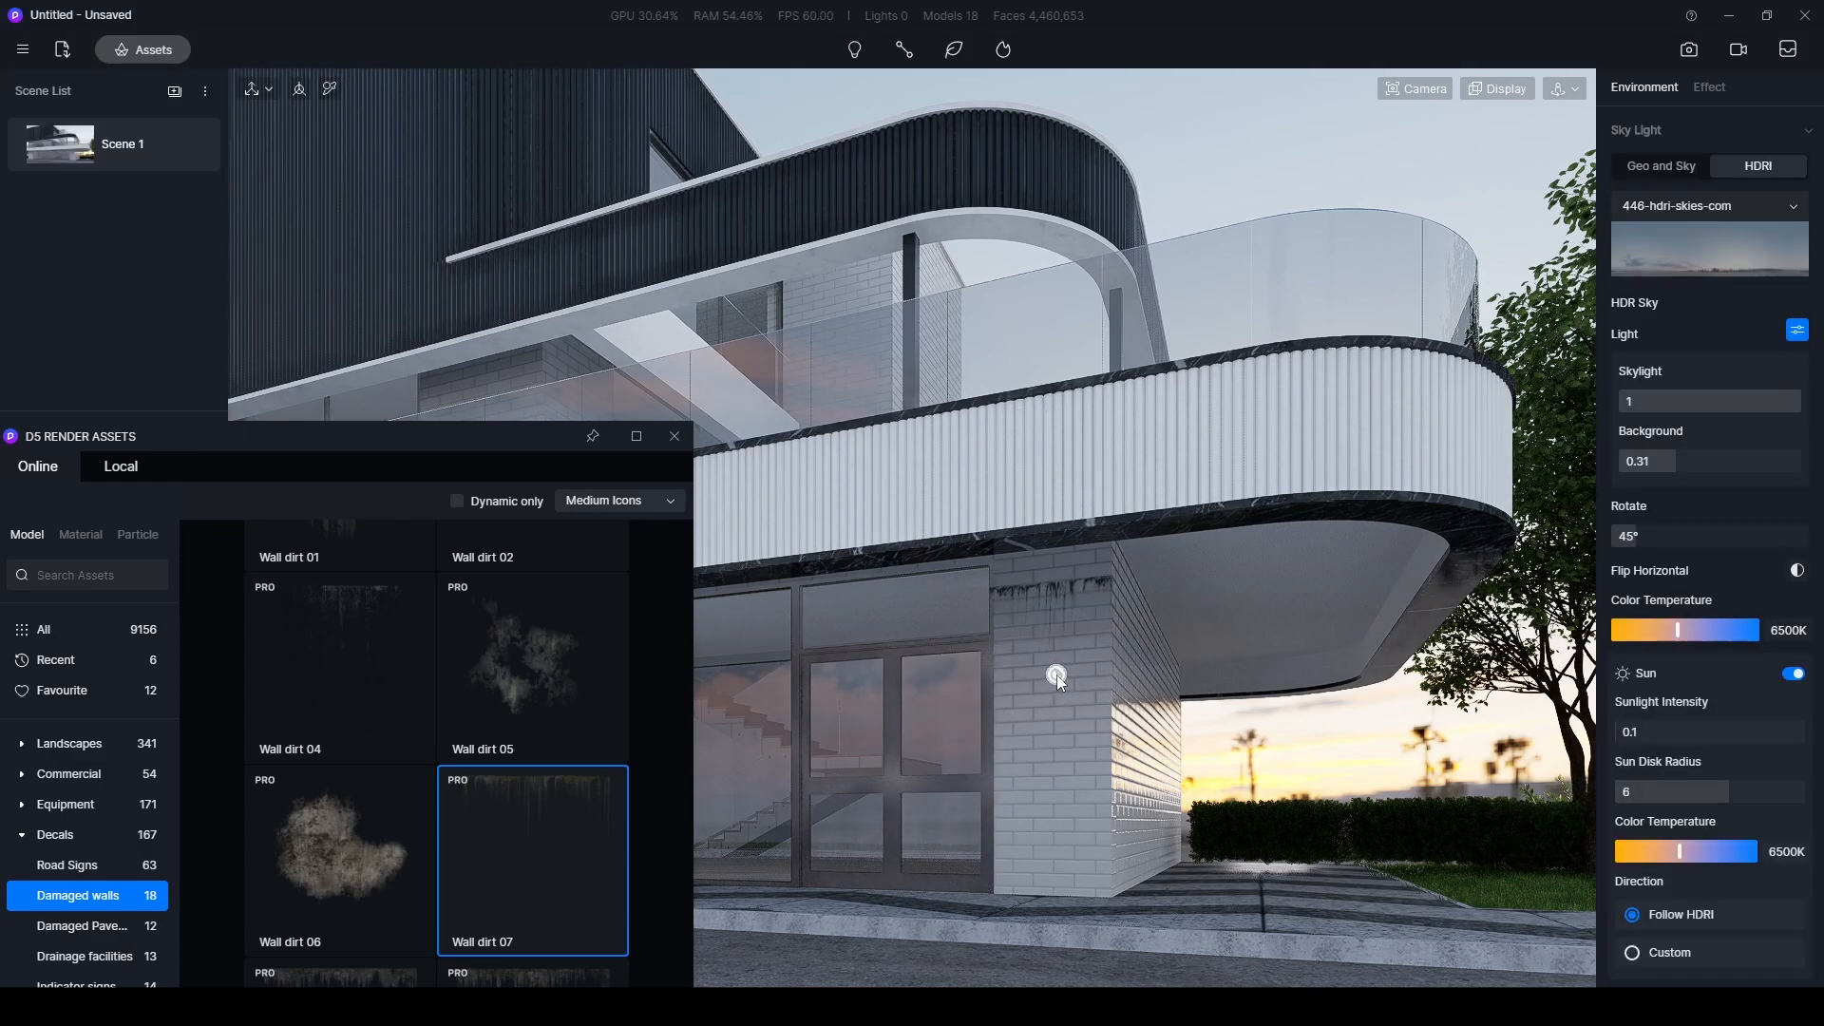
- Move the Wall dirt 07 decal to about X -14327, Y 4013, Z 1739, over the front balcony cladding
drag(997, 670, 959, 553)
right_drag(971, 556, 823, 576)
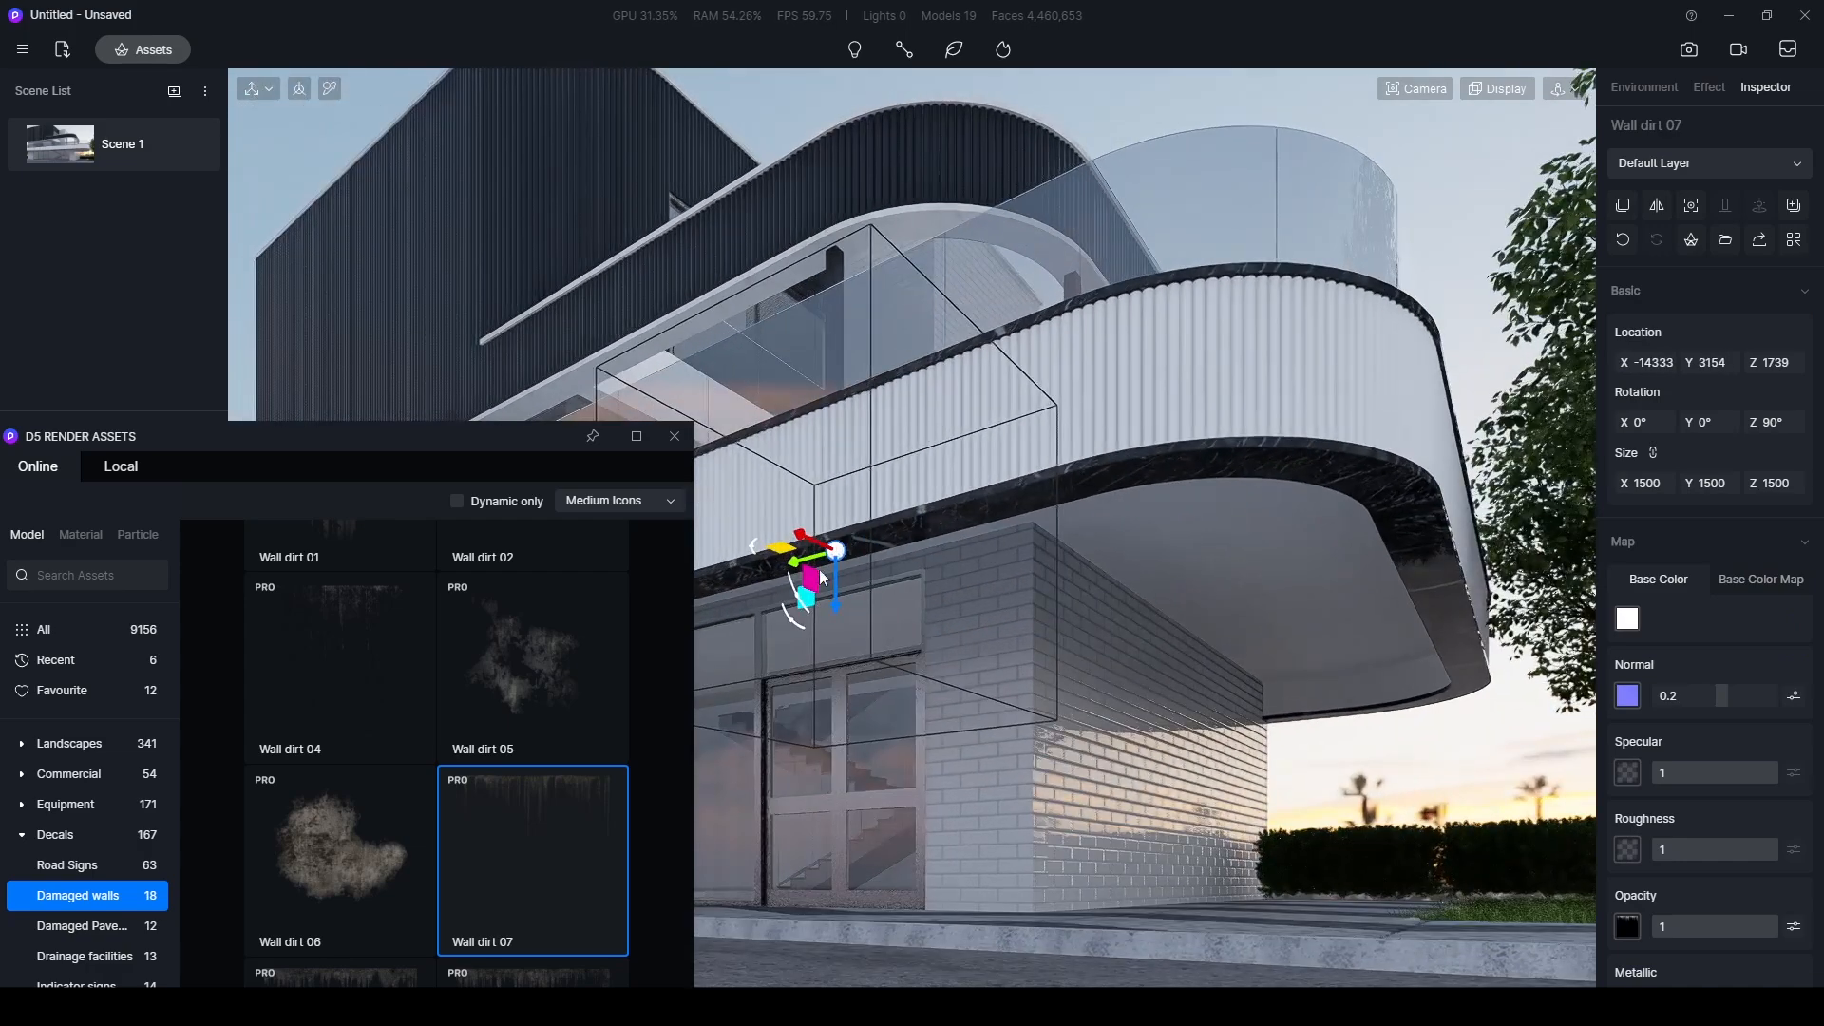
drag(781, 552, 881, 596)
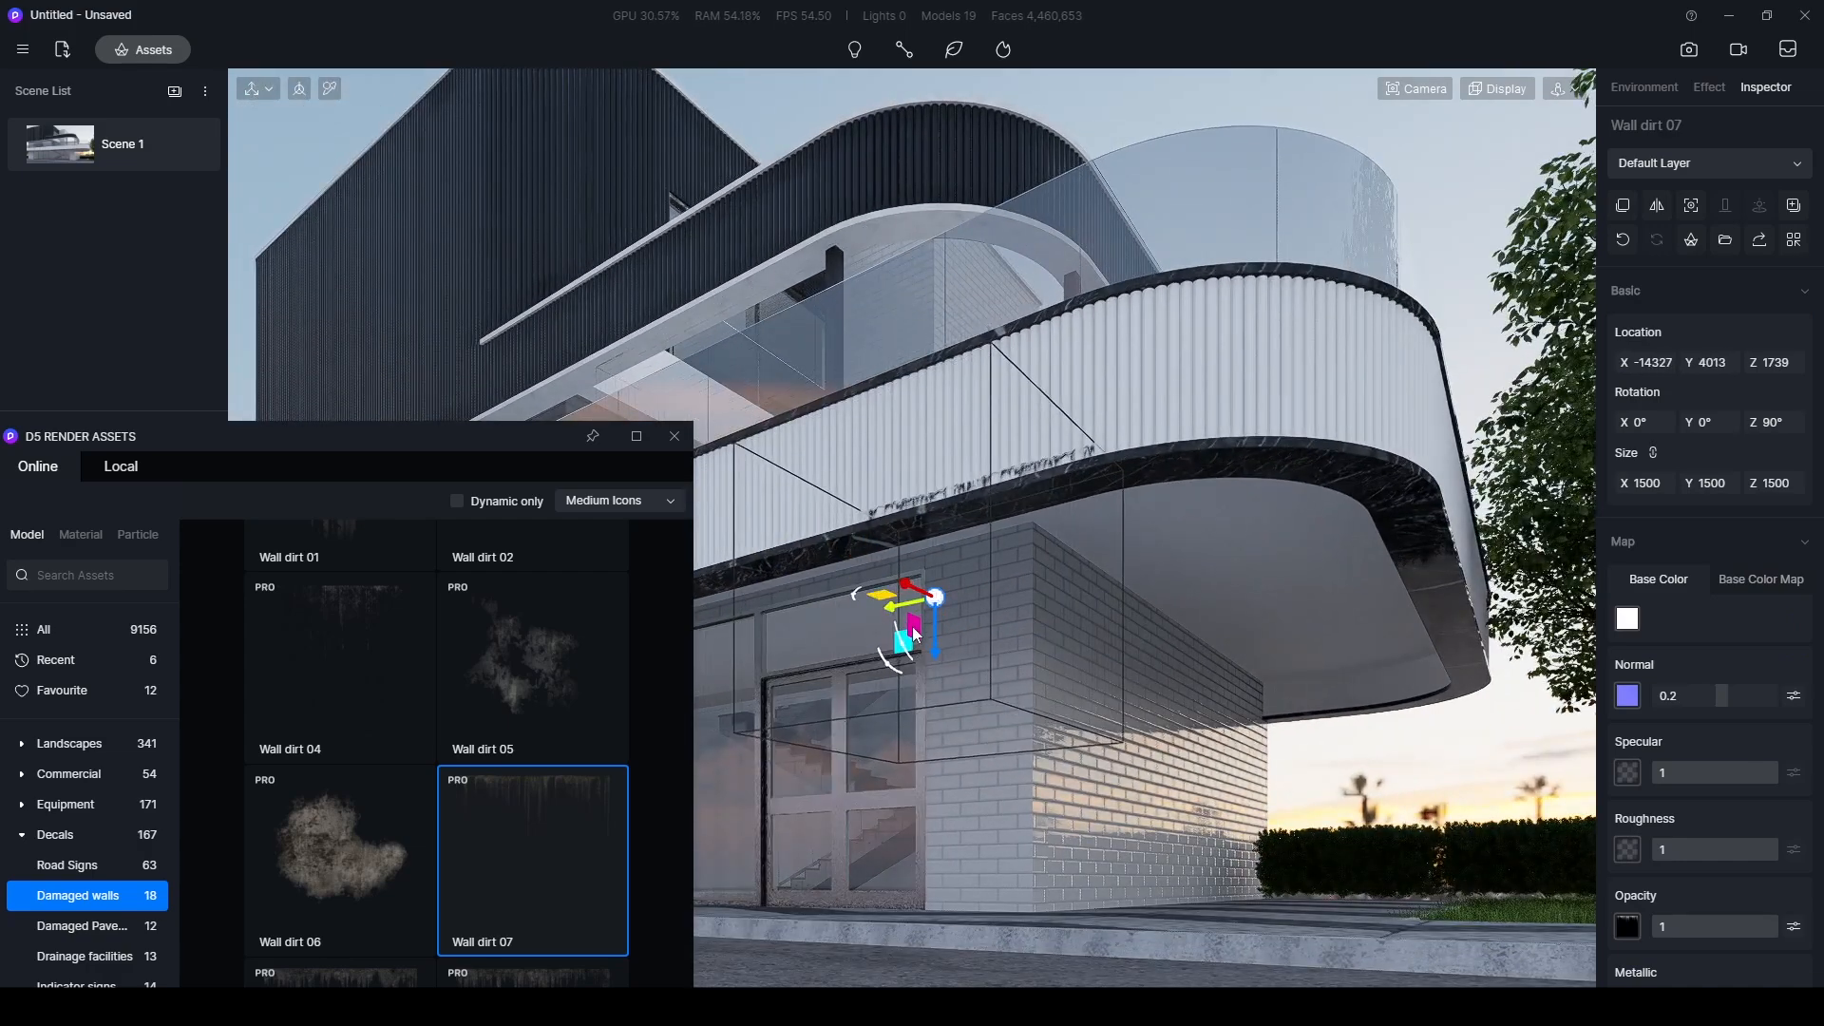
click(936, 598)
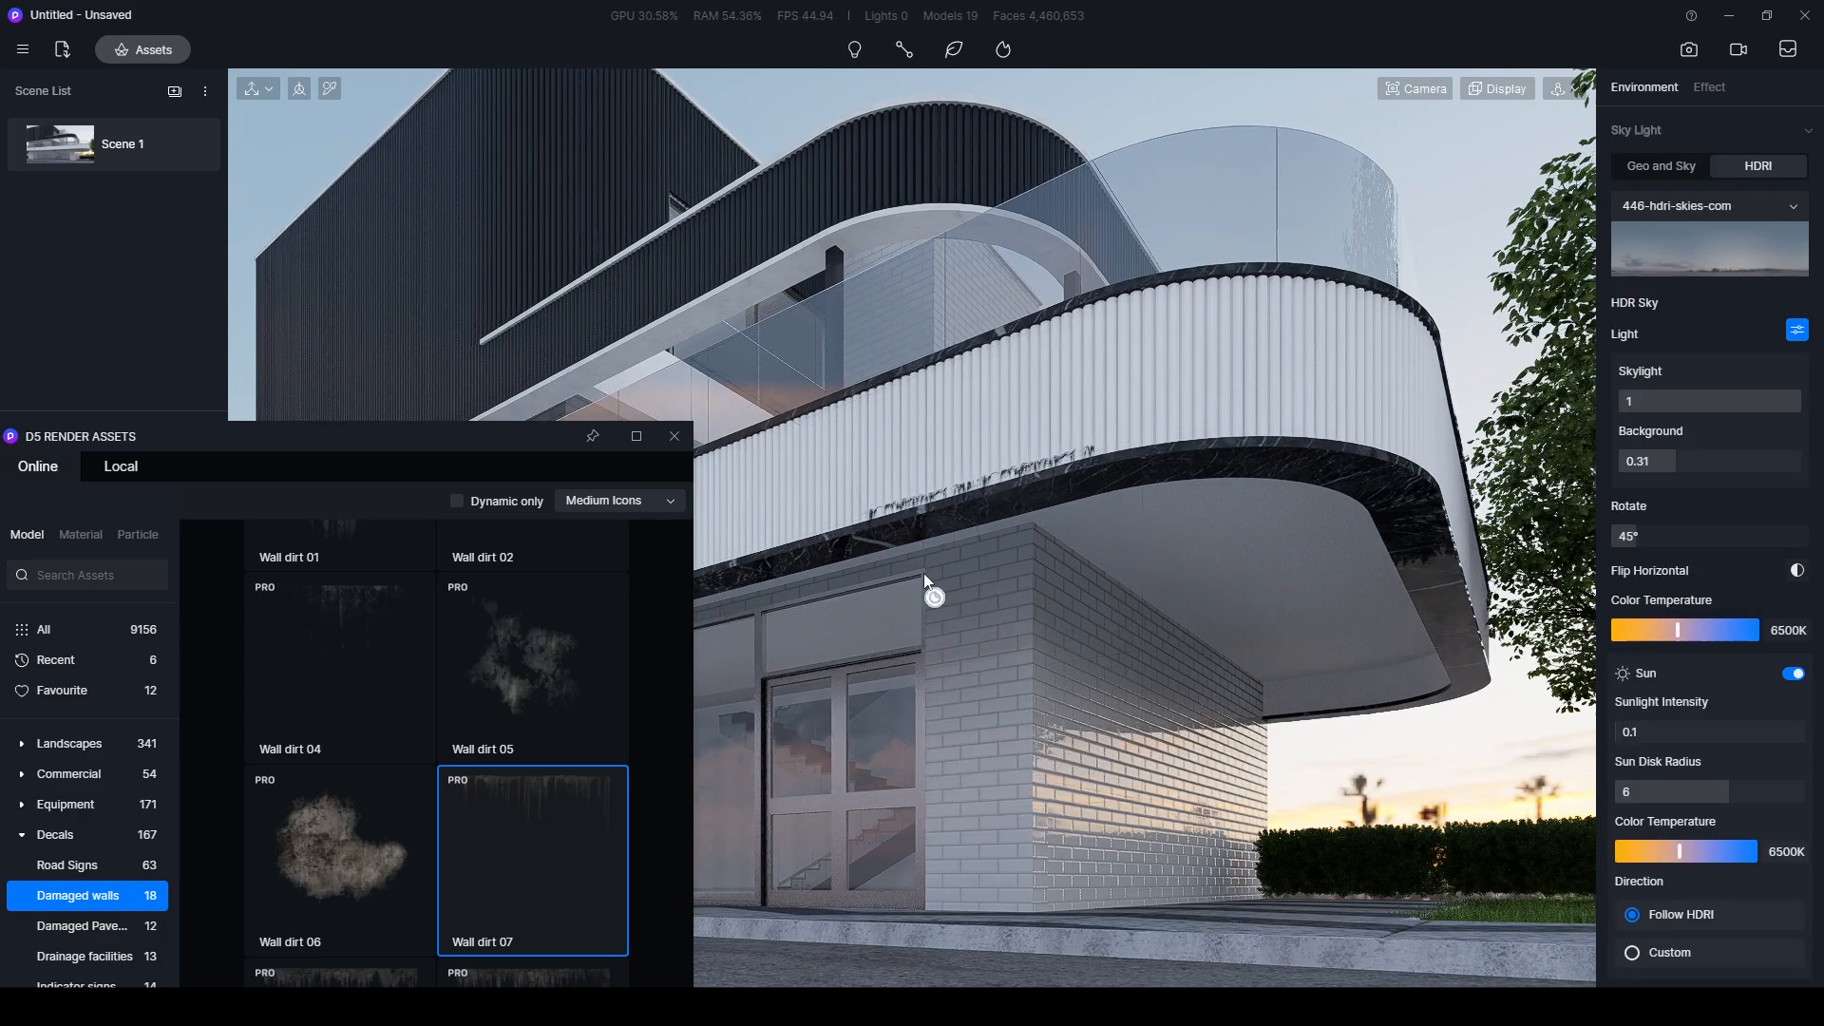
- Move the Wall dirt 07 decal to X -14161, Y 4013, Z 2480, over the front balcony cladding
click(934, 597)
middle_drag(936, 600, 1031, 724)
drag(967, 694, 938, 565)
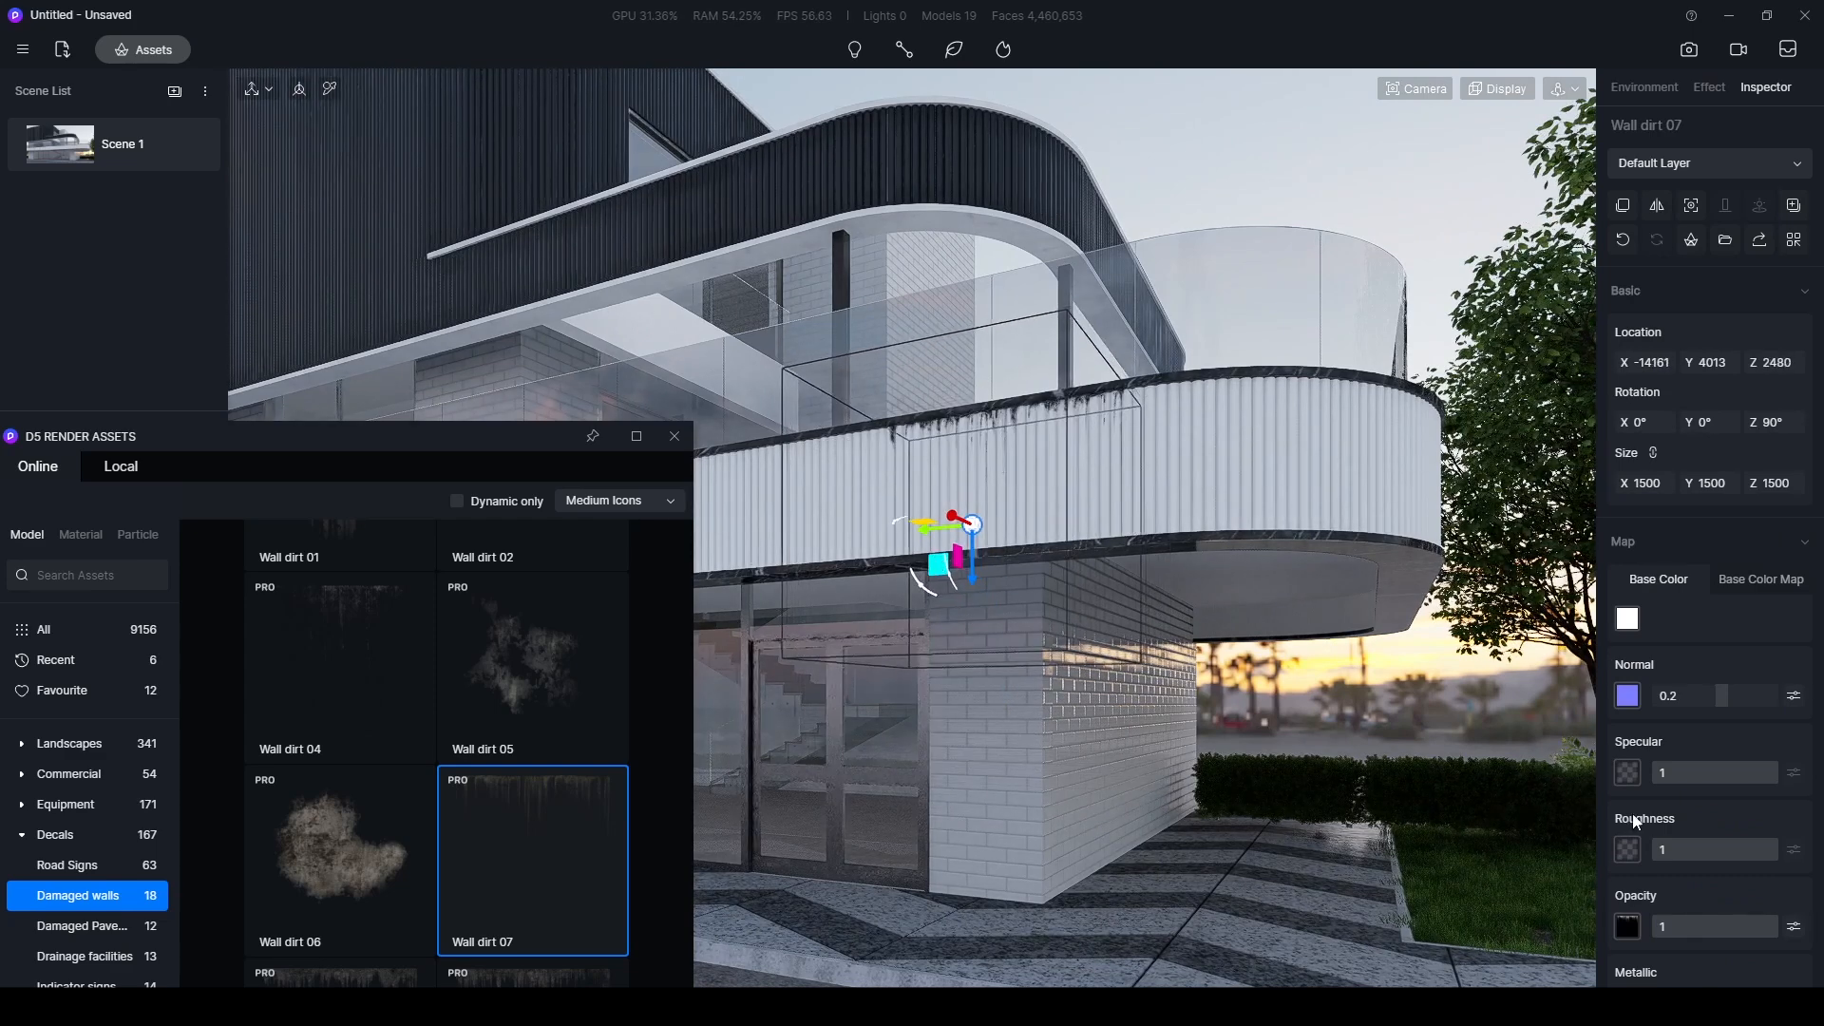
- Try a UV stretch of 0.93 on the Wall dirt 07 decal and reset it to 1
scroll(1670, 869, down, 5)
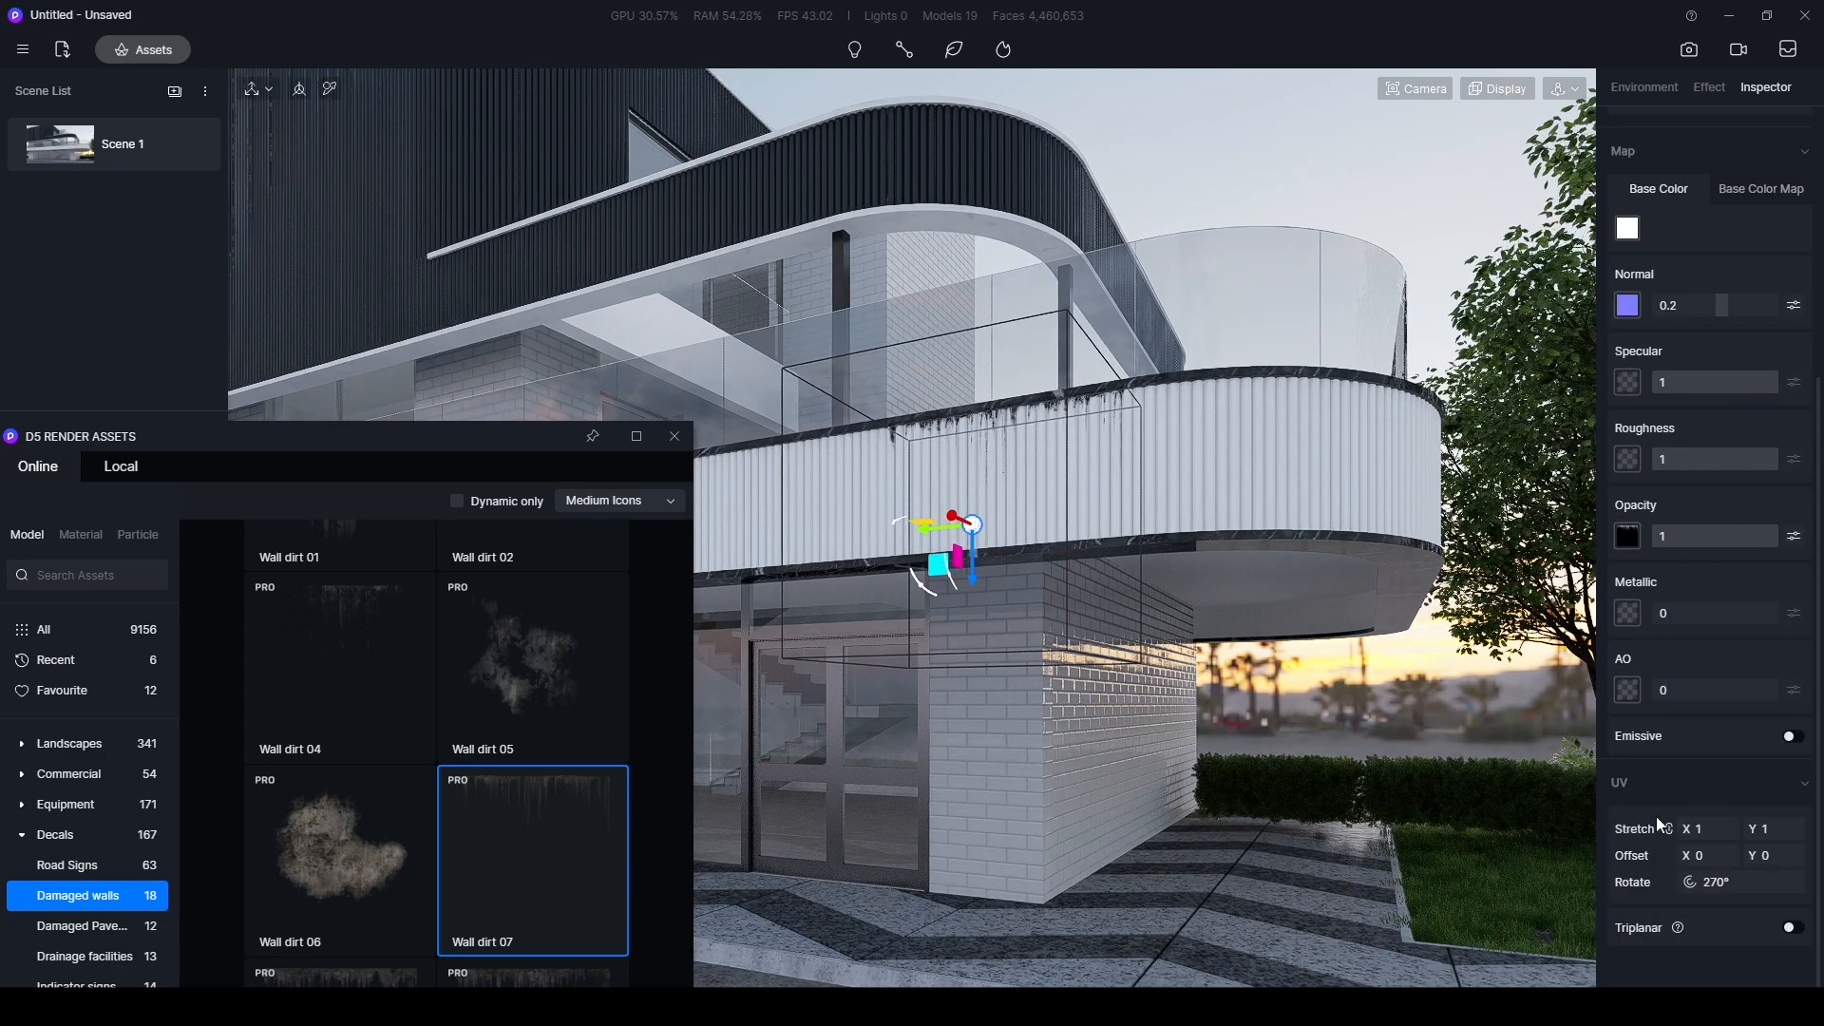
mouse_move(1699, 829)
mouse_down()
mouse_move(1629, 829)
mouse_move(1693, 829)
mouse_up()
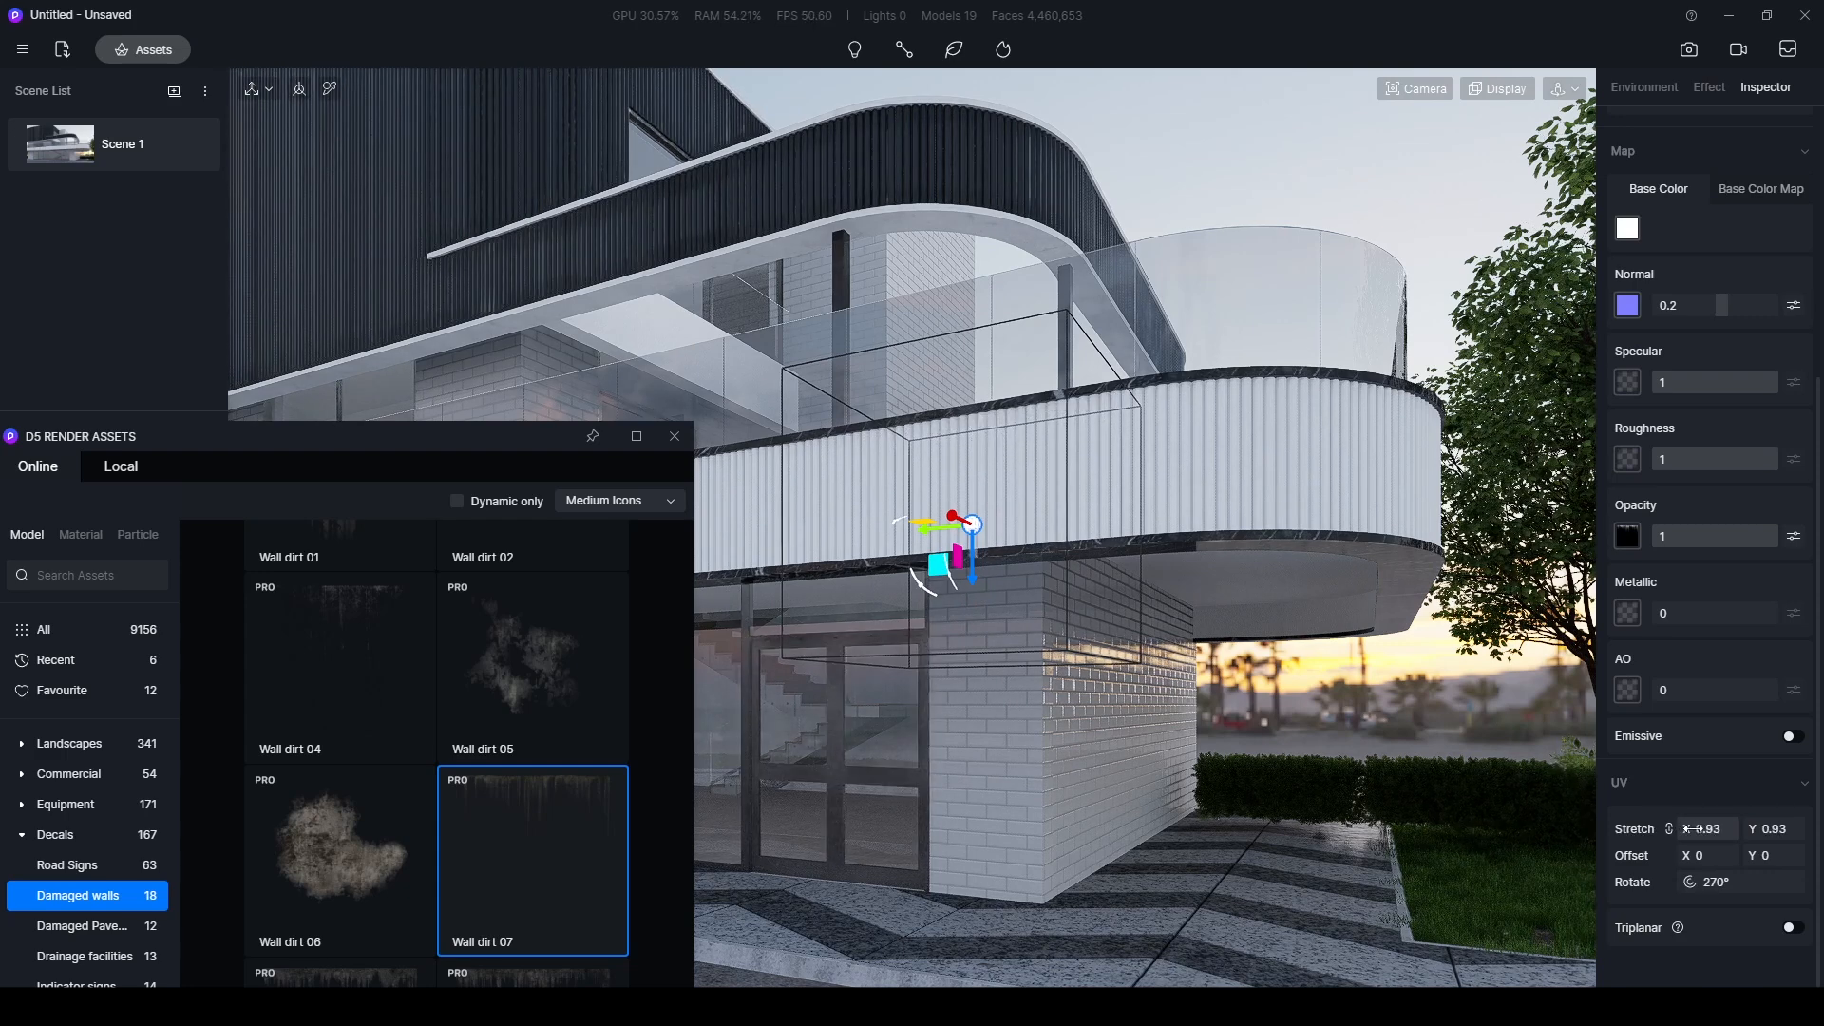
click(1695, 829)
text(1)
key(Return)
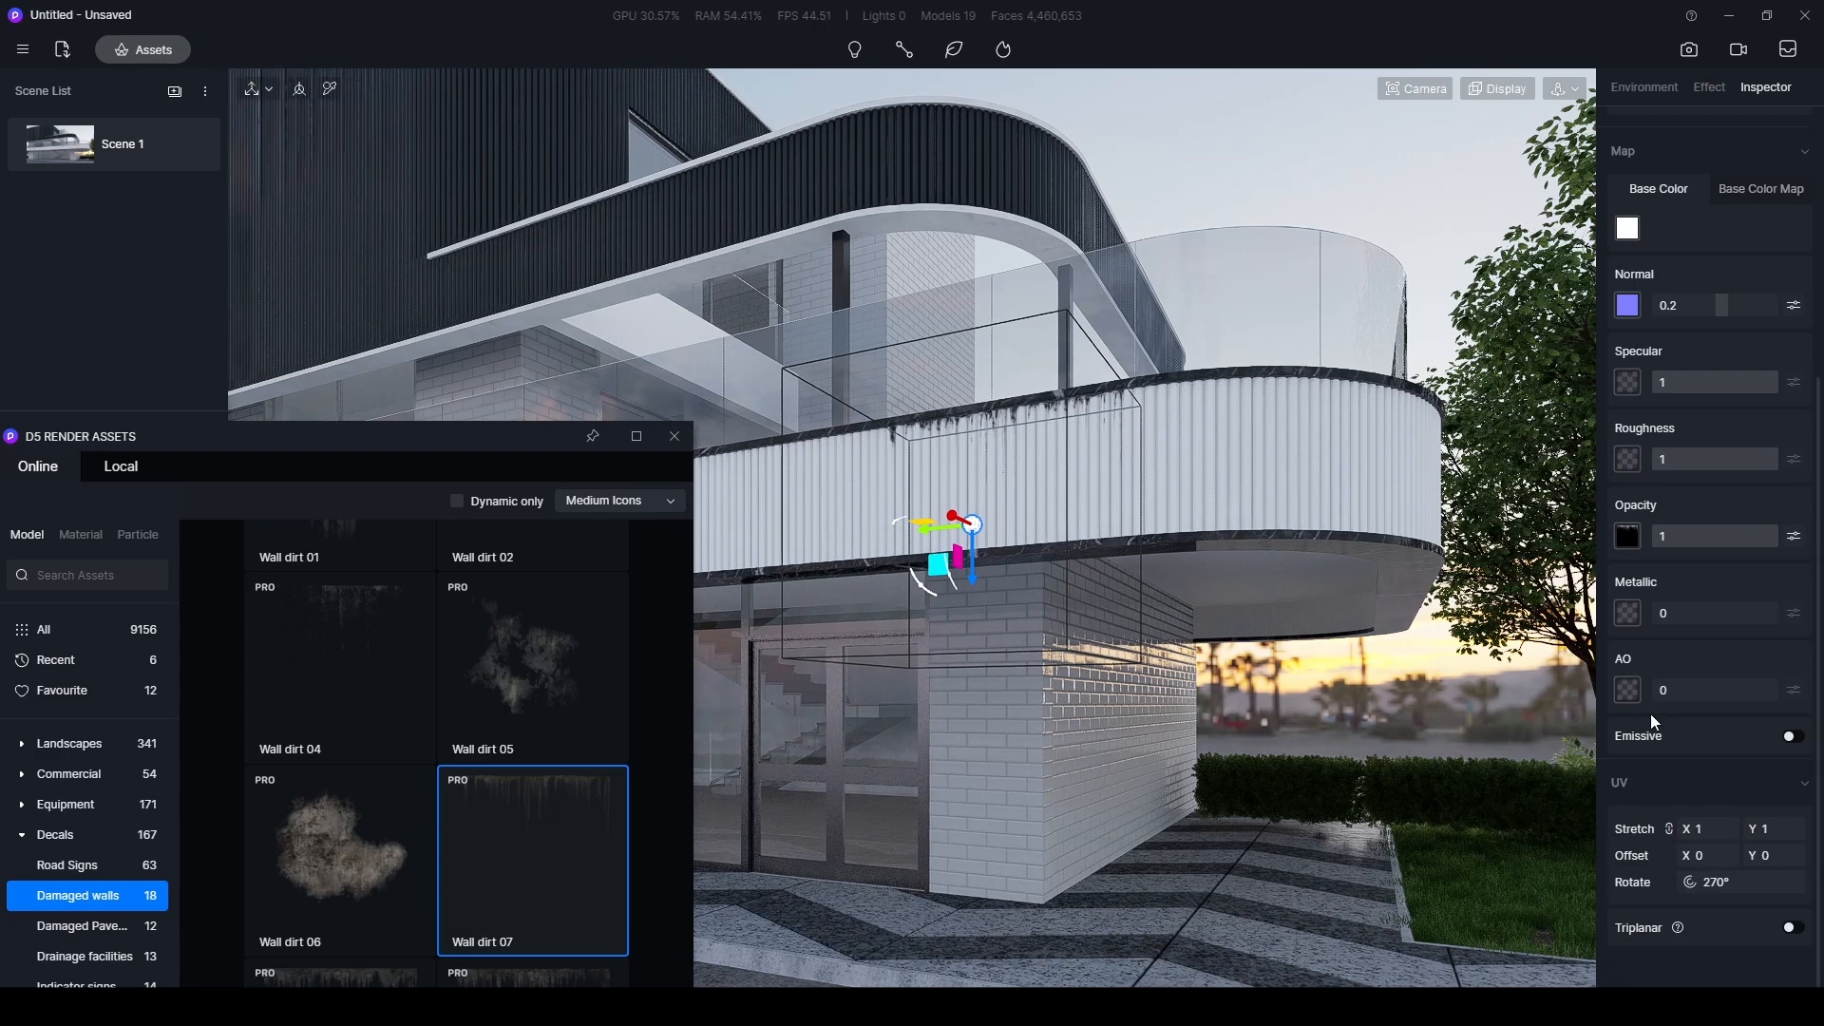
- Scale the Wall dirt 07 decal uniformly to about 3547 and lower it to Z 1504, lining the stains up with the balcony's upper edge
key(r)
click(983, 530)
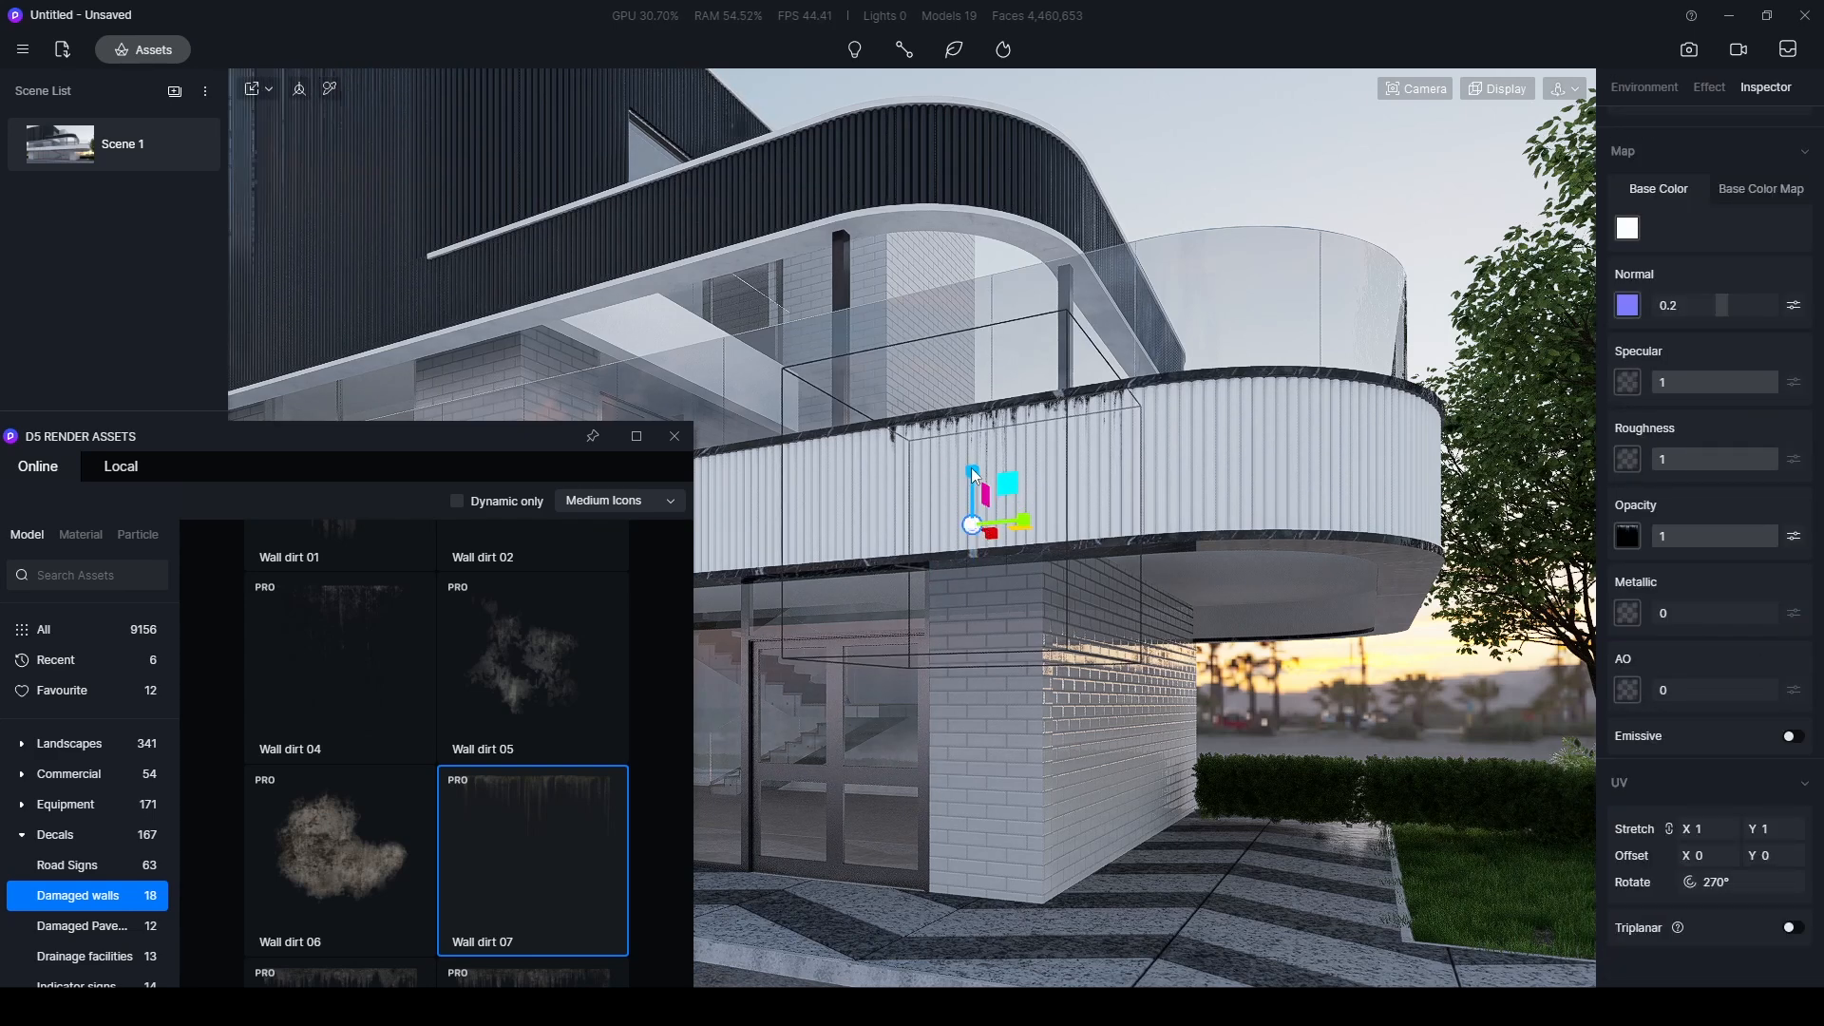
drag(972, 474, 959, 78)
key(space)
mouse_move(938, 573)
mouse_down()
mouse_move(849, 744)
mouse_move(831, 741)
mouse_up()
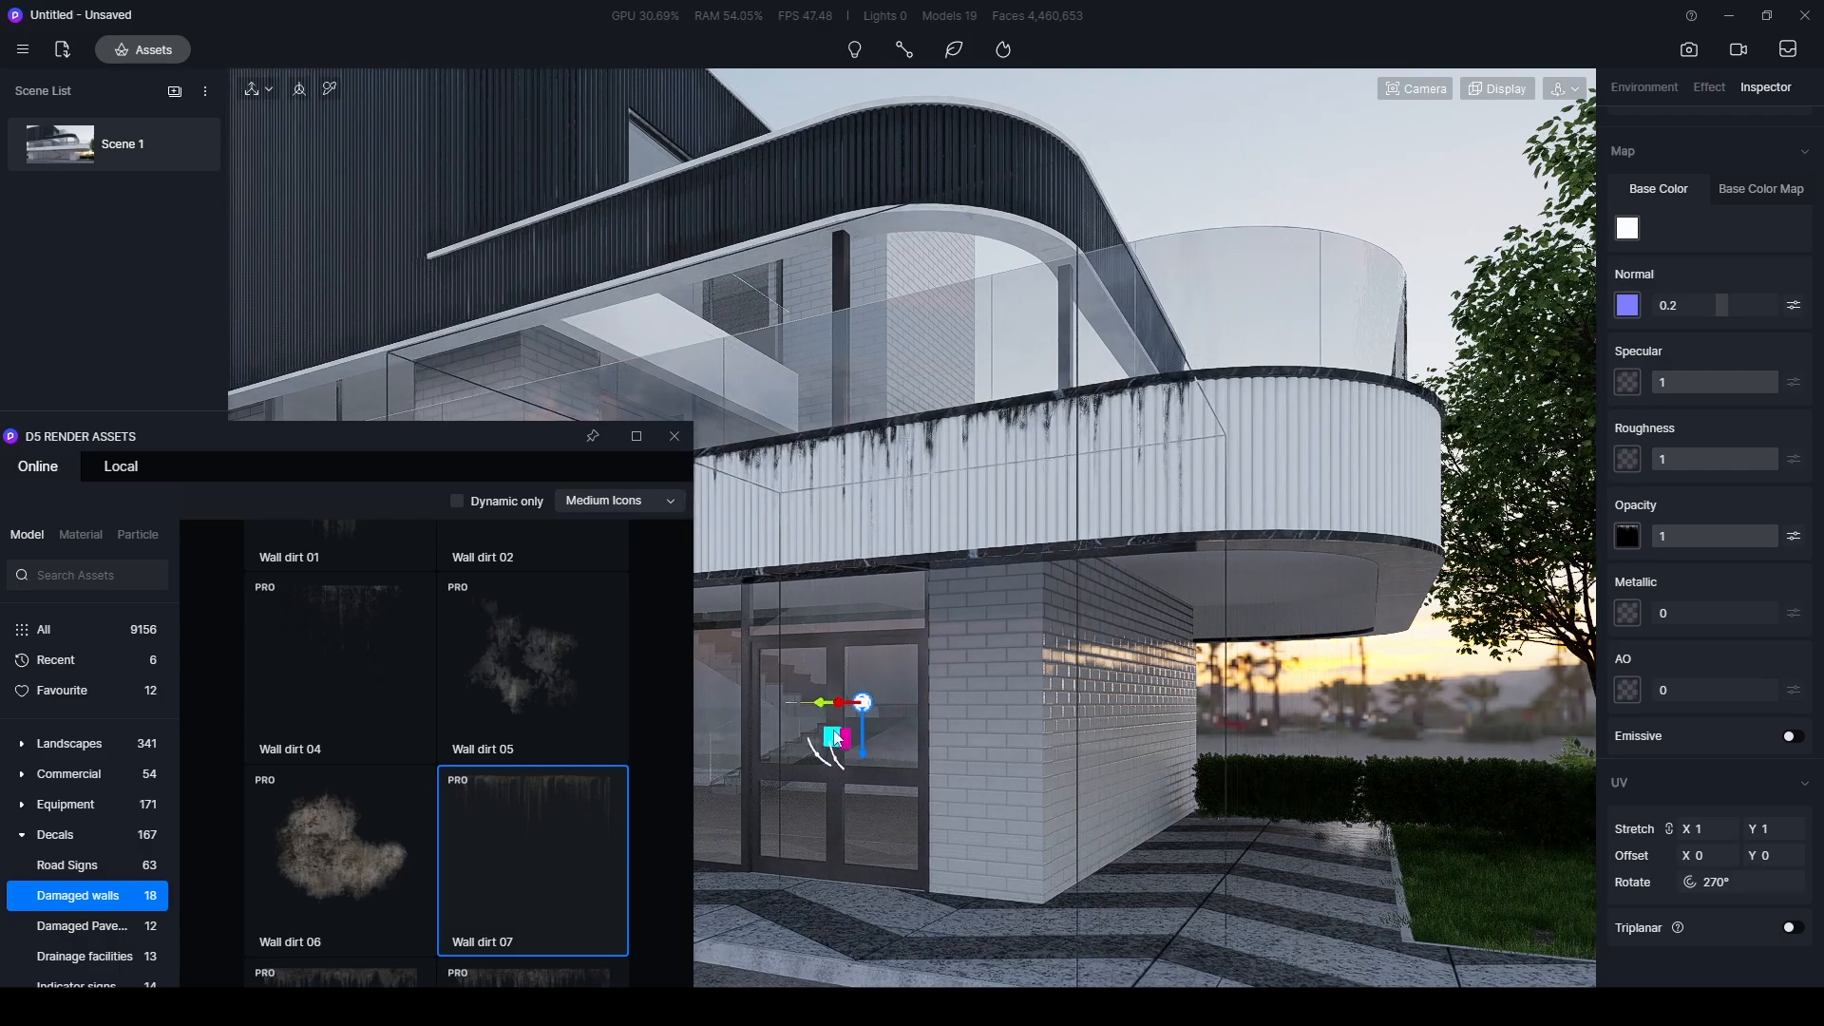
- Copy the enlarged Wall dirt 07 decal along the front balcony cladding to about X -9869
drag(484, 446, 663, 917)
scroll(944, 390, down, 4)
right_drag(944, 390, 1292, 505)
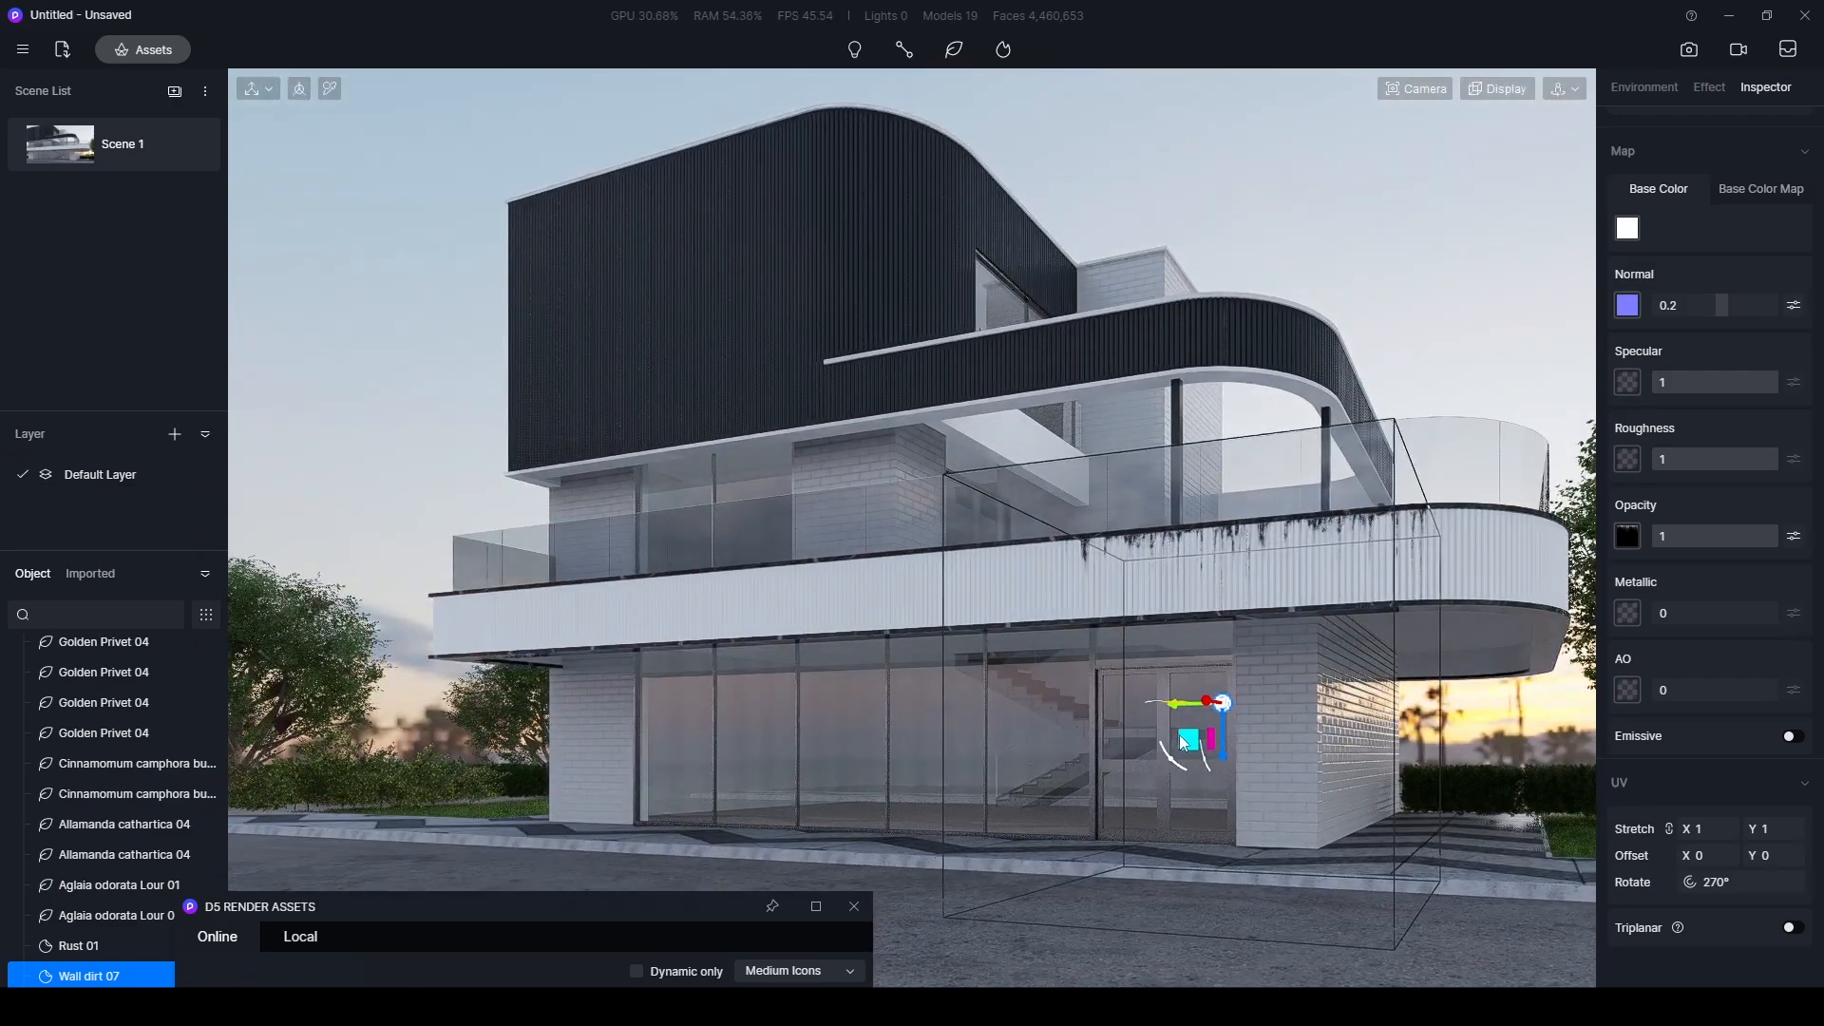
right_drag(1164, 704, 1308, 896)
scroll(1189, 653, up, 2)
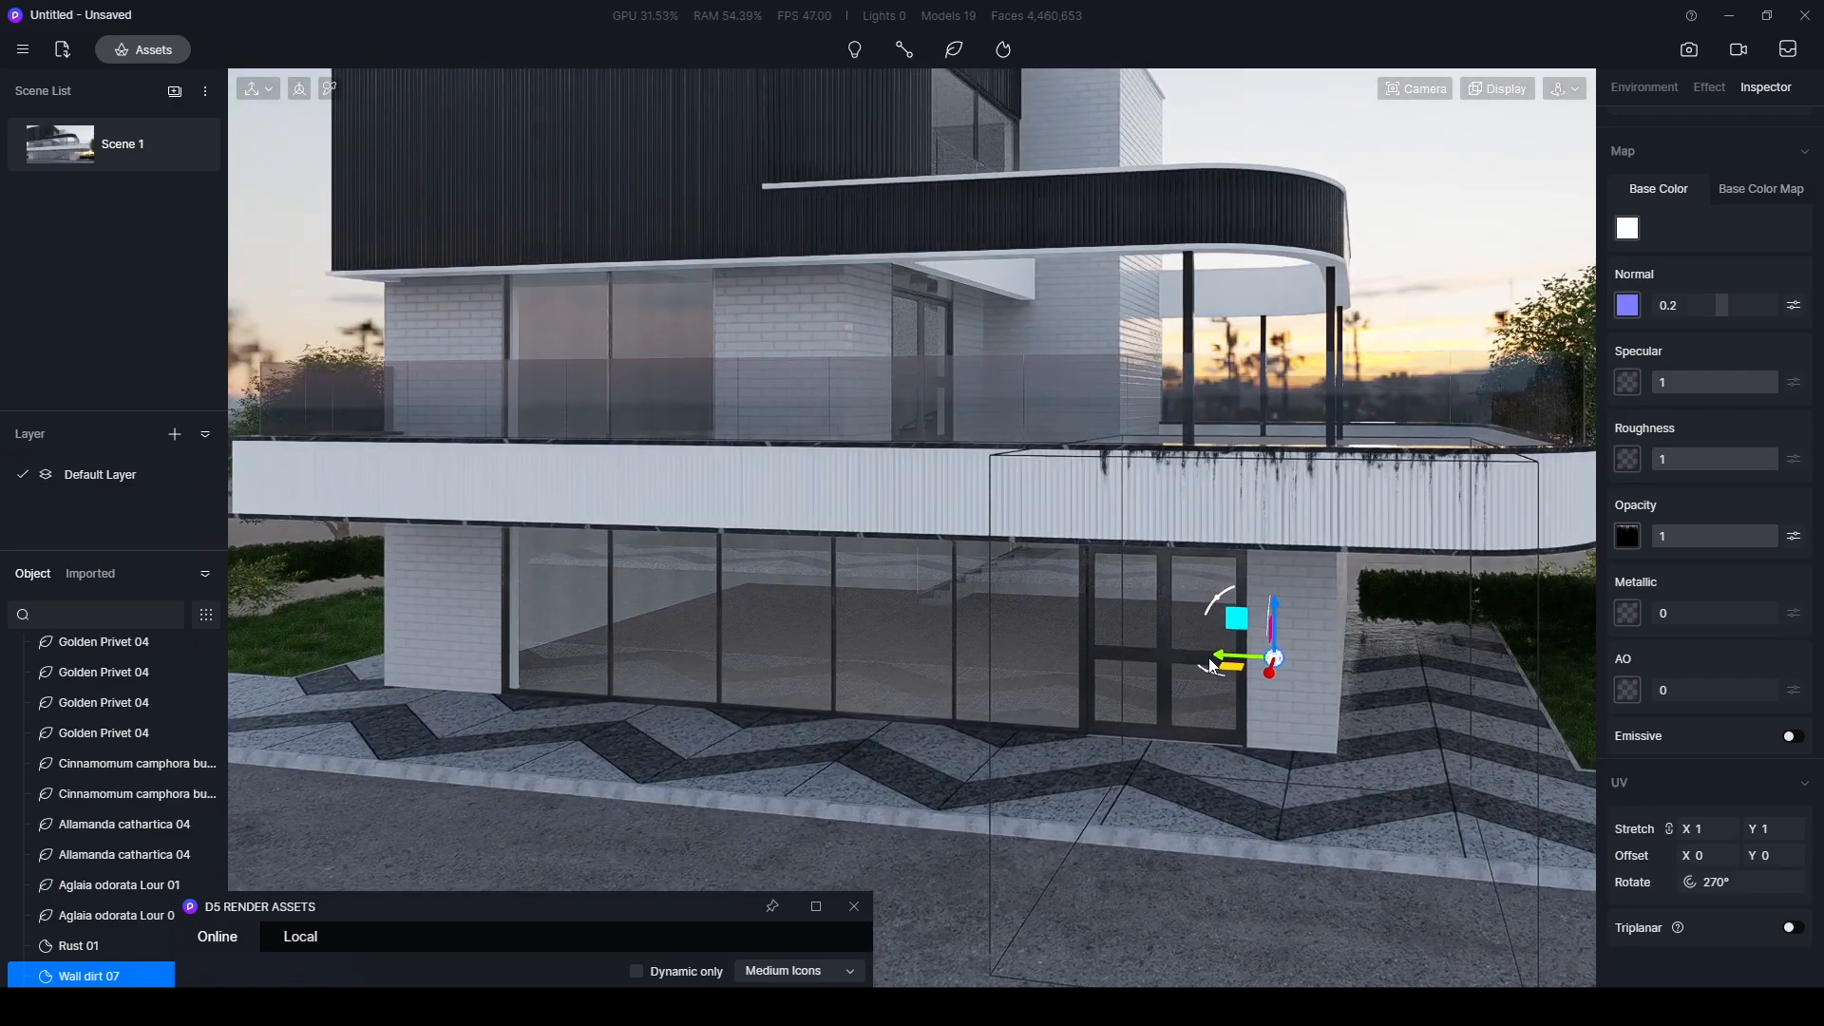
drag(1223, 664, 829, 642)
- Place another copy of the Wall dirt 07 decal at about X -6398, at the balcony's far left end
scroll(826, 642, down, 3)
right_drag(823, 613, 815, 634)
drag(810, 624, 601, 596)
right_drag(1051, 634, 872, 380)
scroll(959, 488, up, 2)
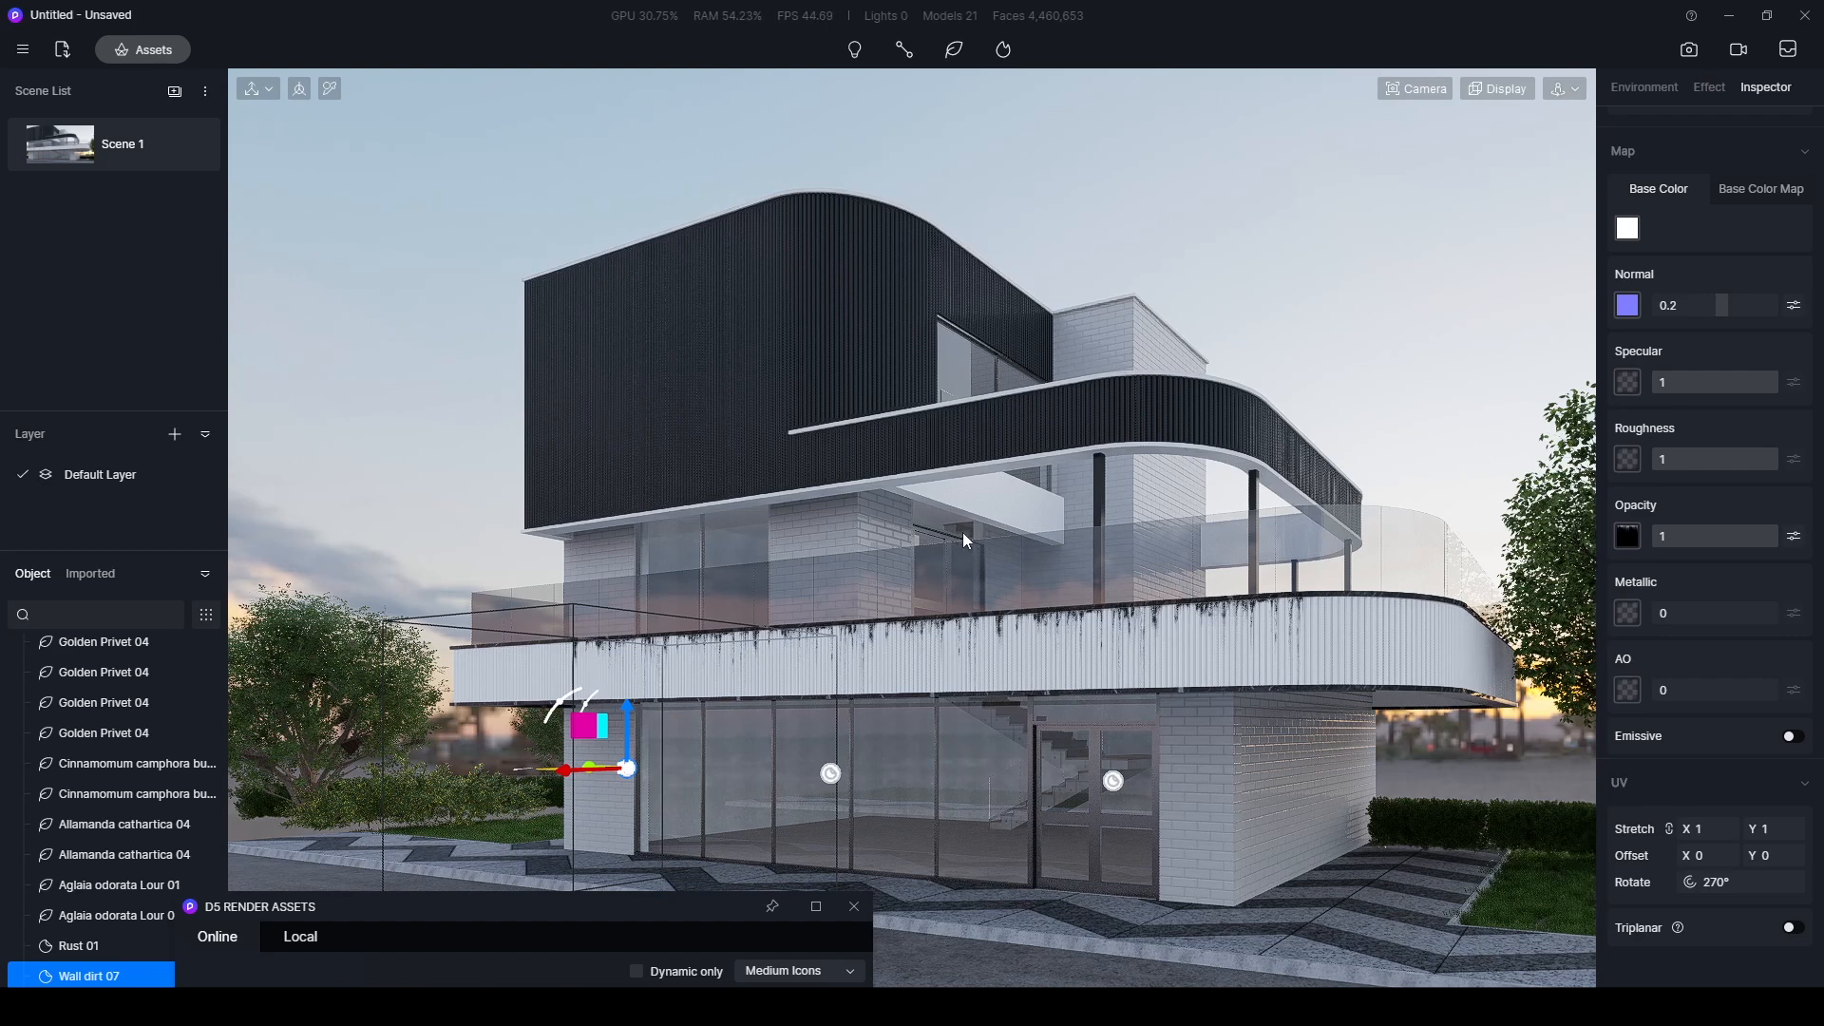
- Paste copies of the Wall dirt 07 decal onto the two visible faces of the upper white brick tower, along its top edge
key(ctrl+v)
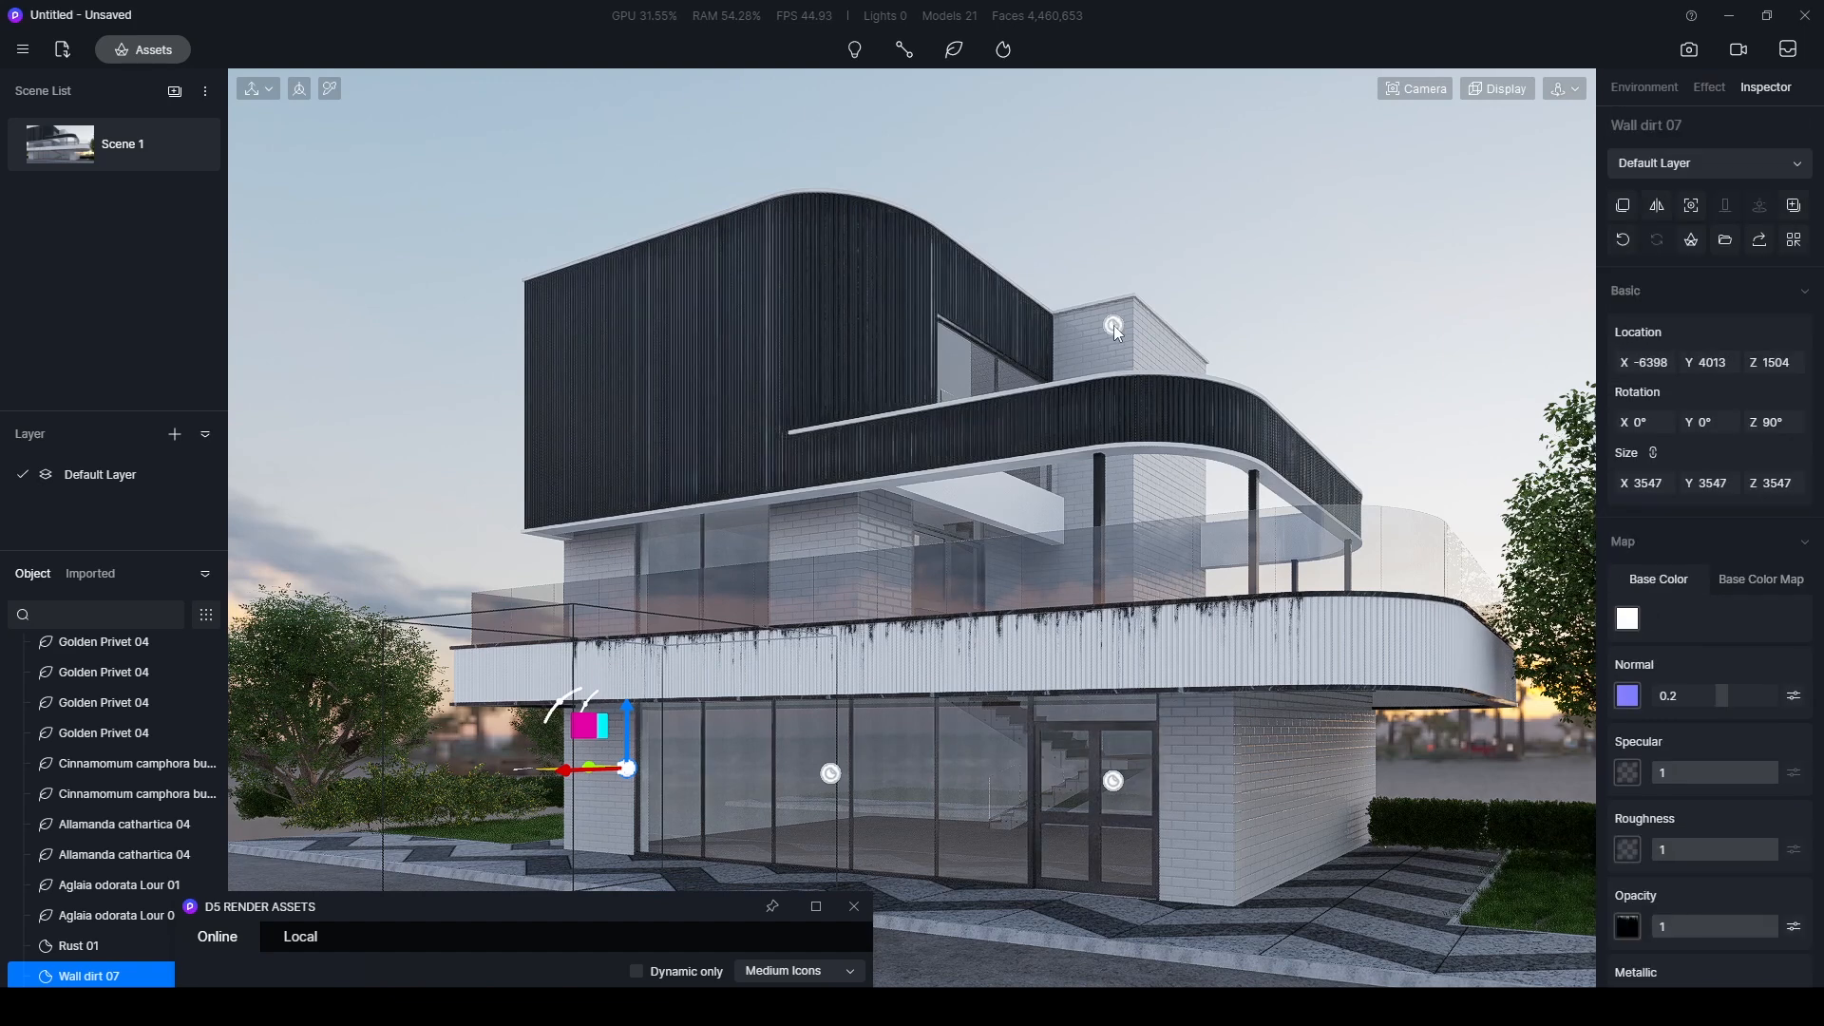
click(1115, 316)
drag(1115, 316, 1068, 348)
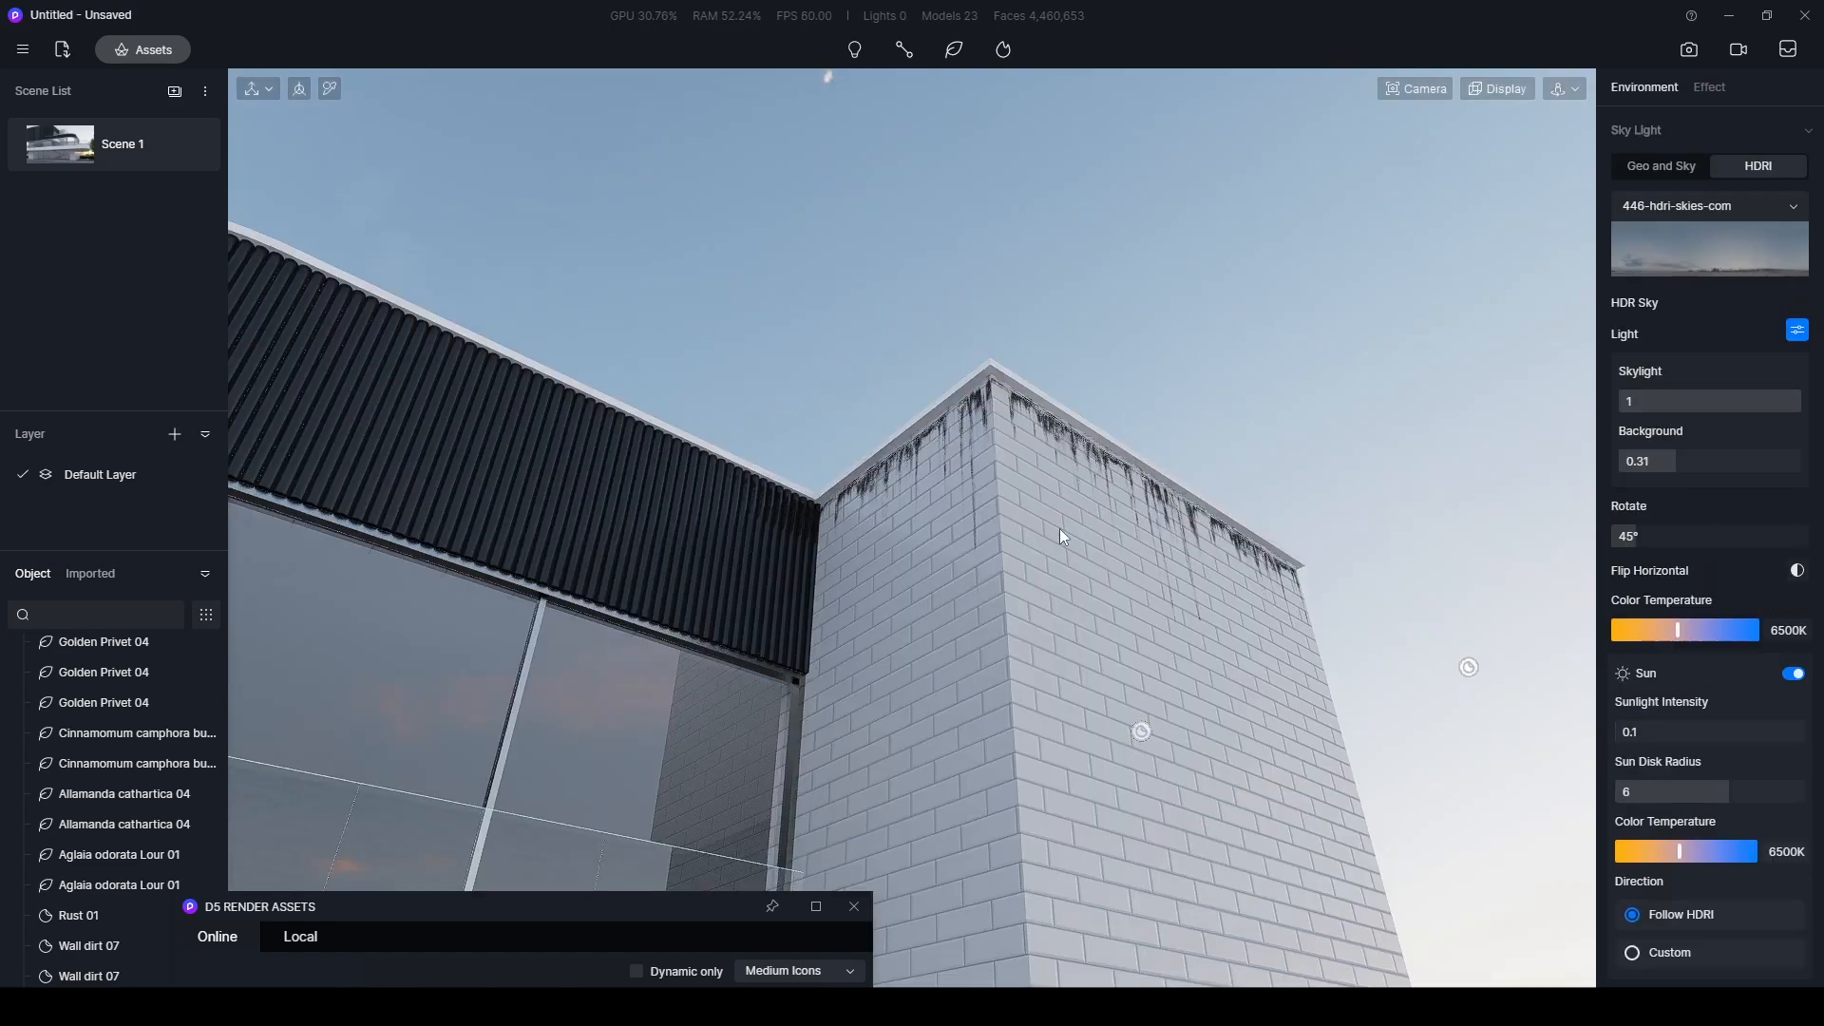
right_drag(1058, 528, 963, 680)
scroll(963, 680, down, 3)
right_drag(765, 708, 934, 567)
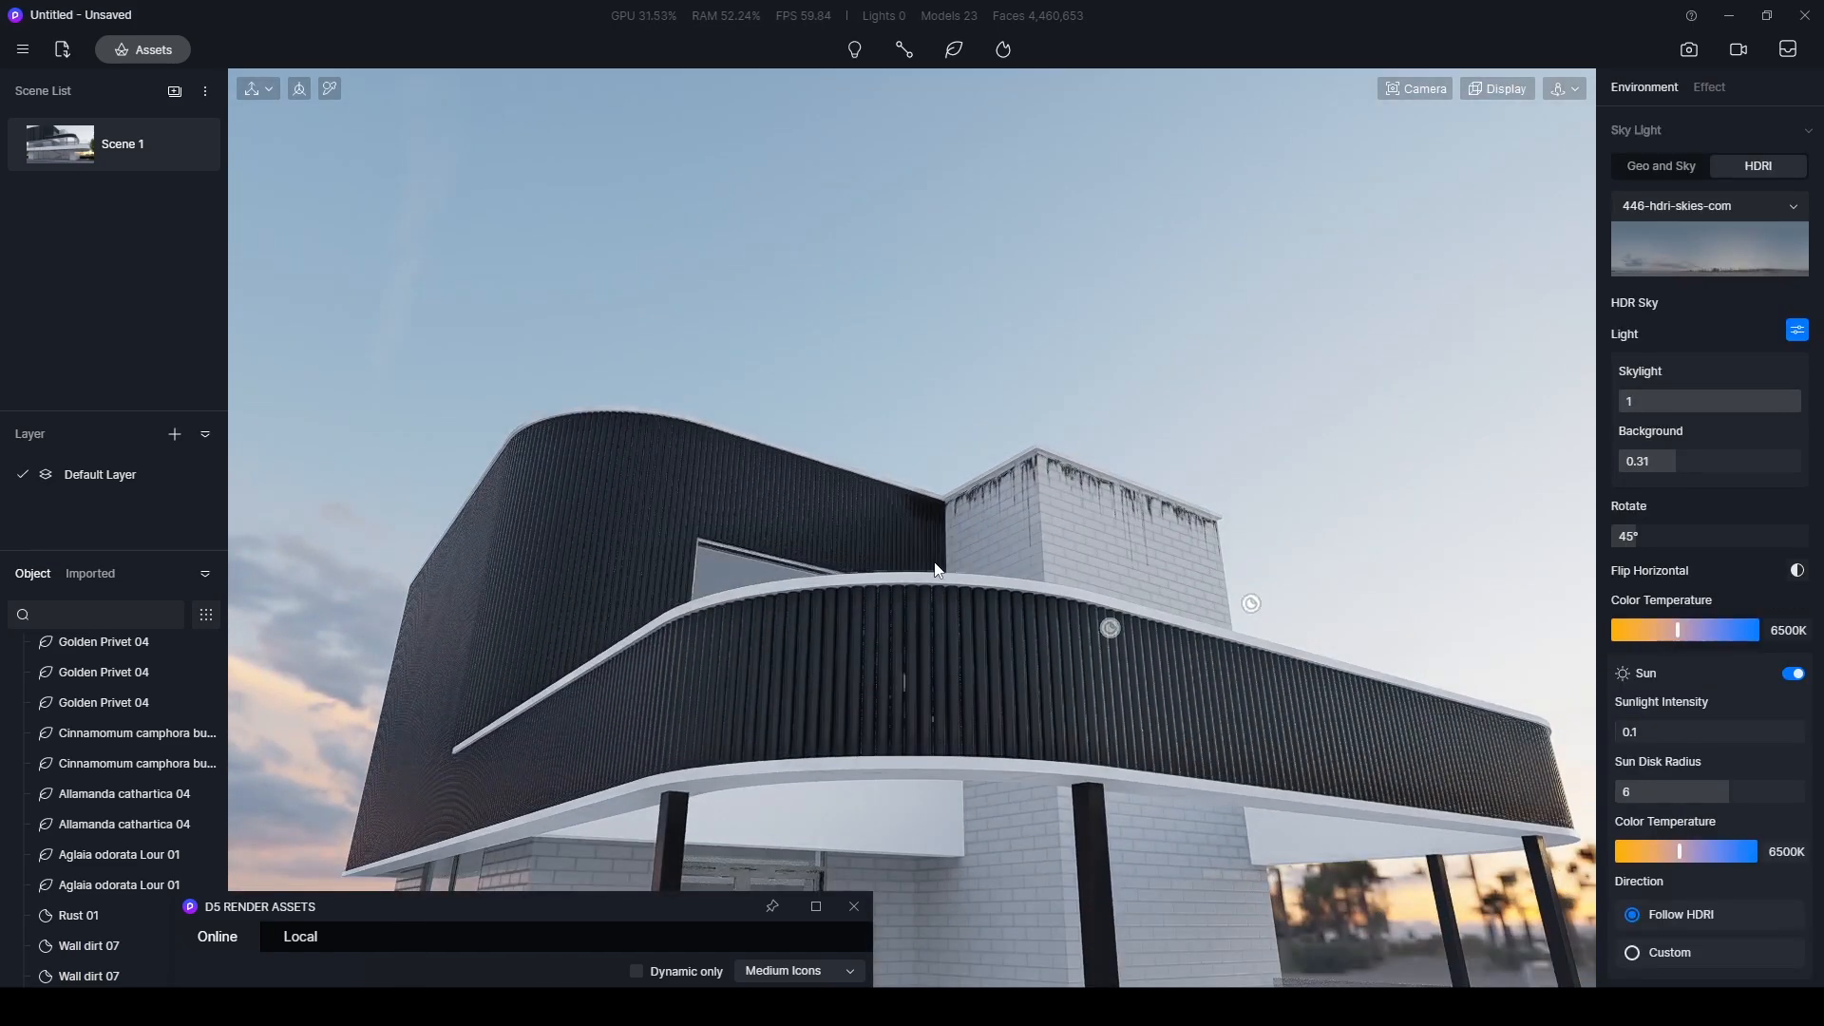
- Lower the opacity of the Wall dirt 07 decals on the facade and check the effect from a distance
scroll(1024, 553, down, 3)
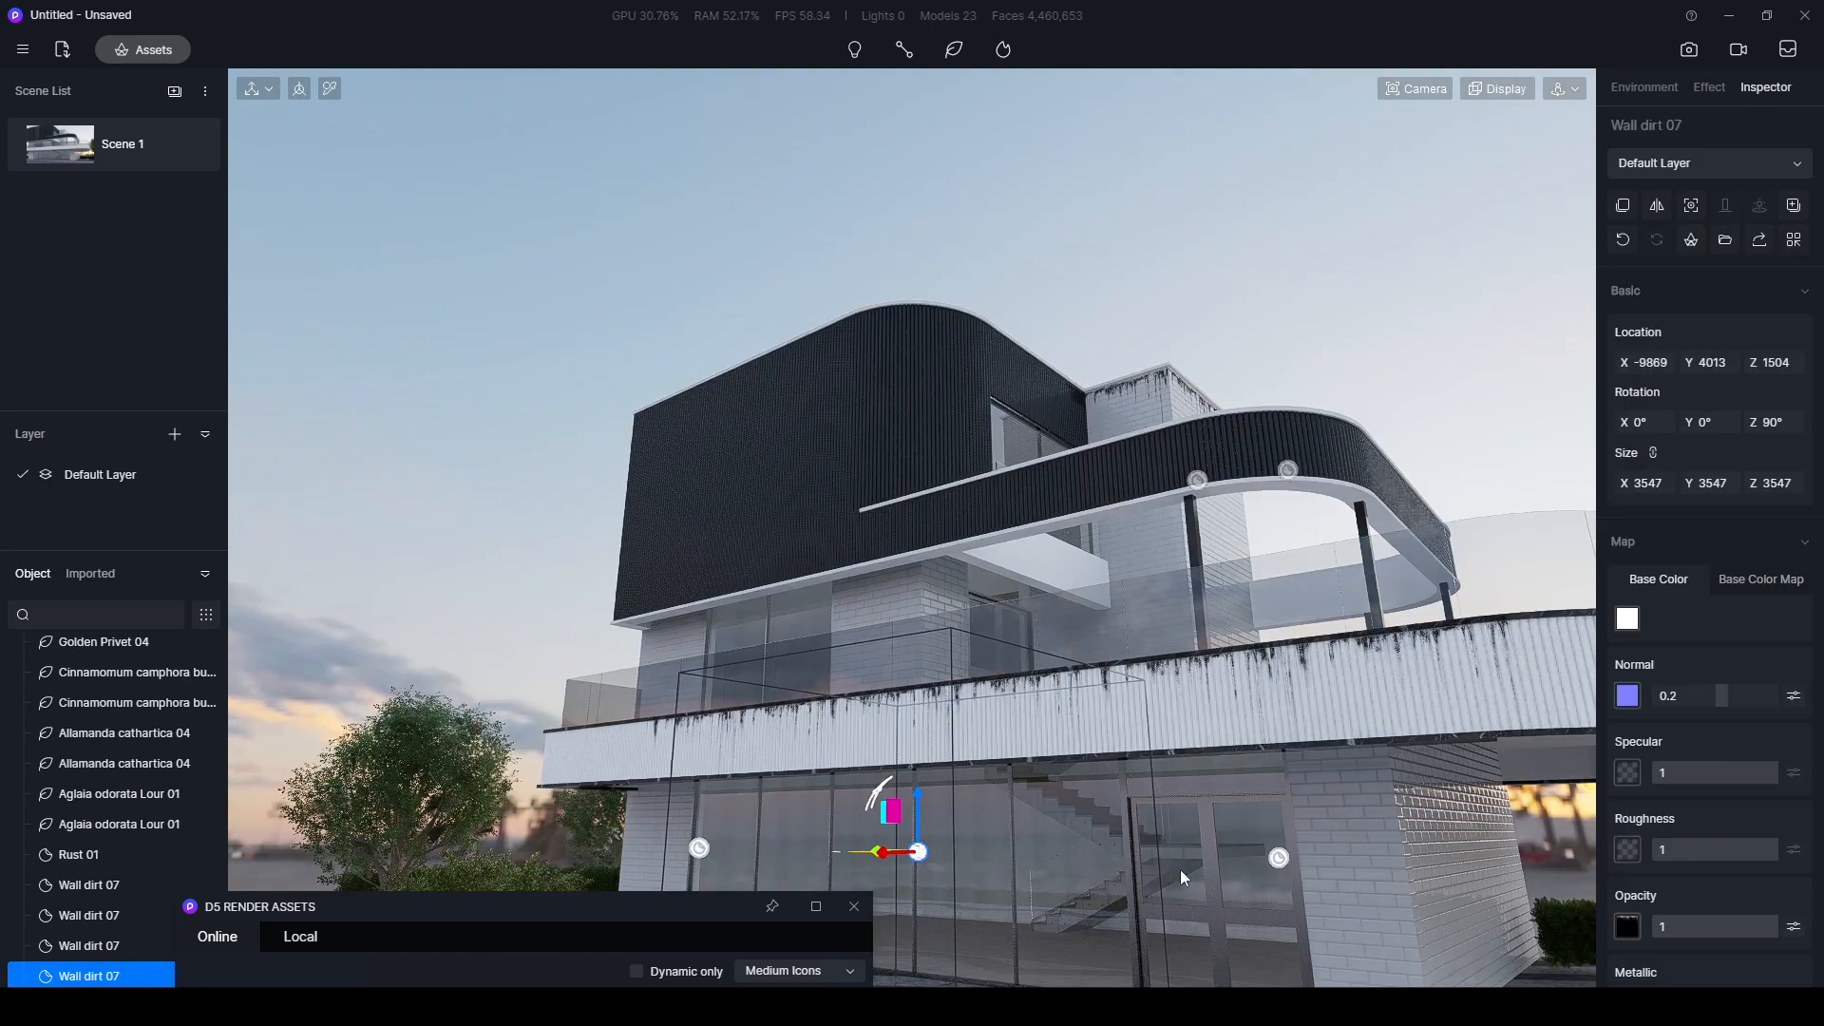
drag(1722, 926, 1667, 933)
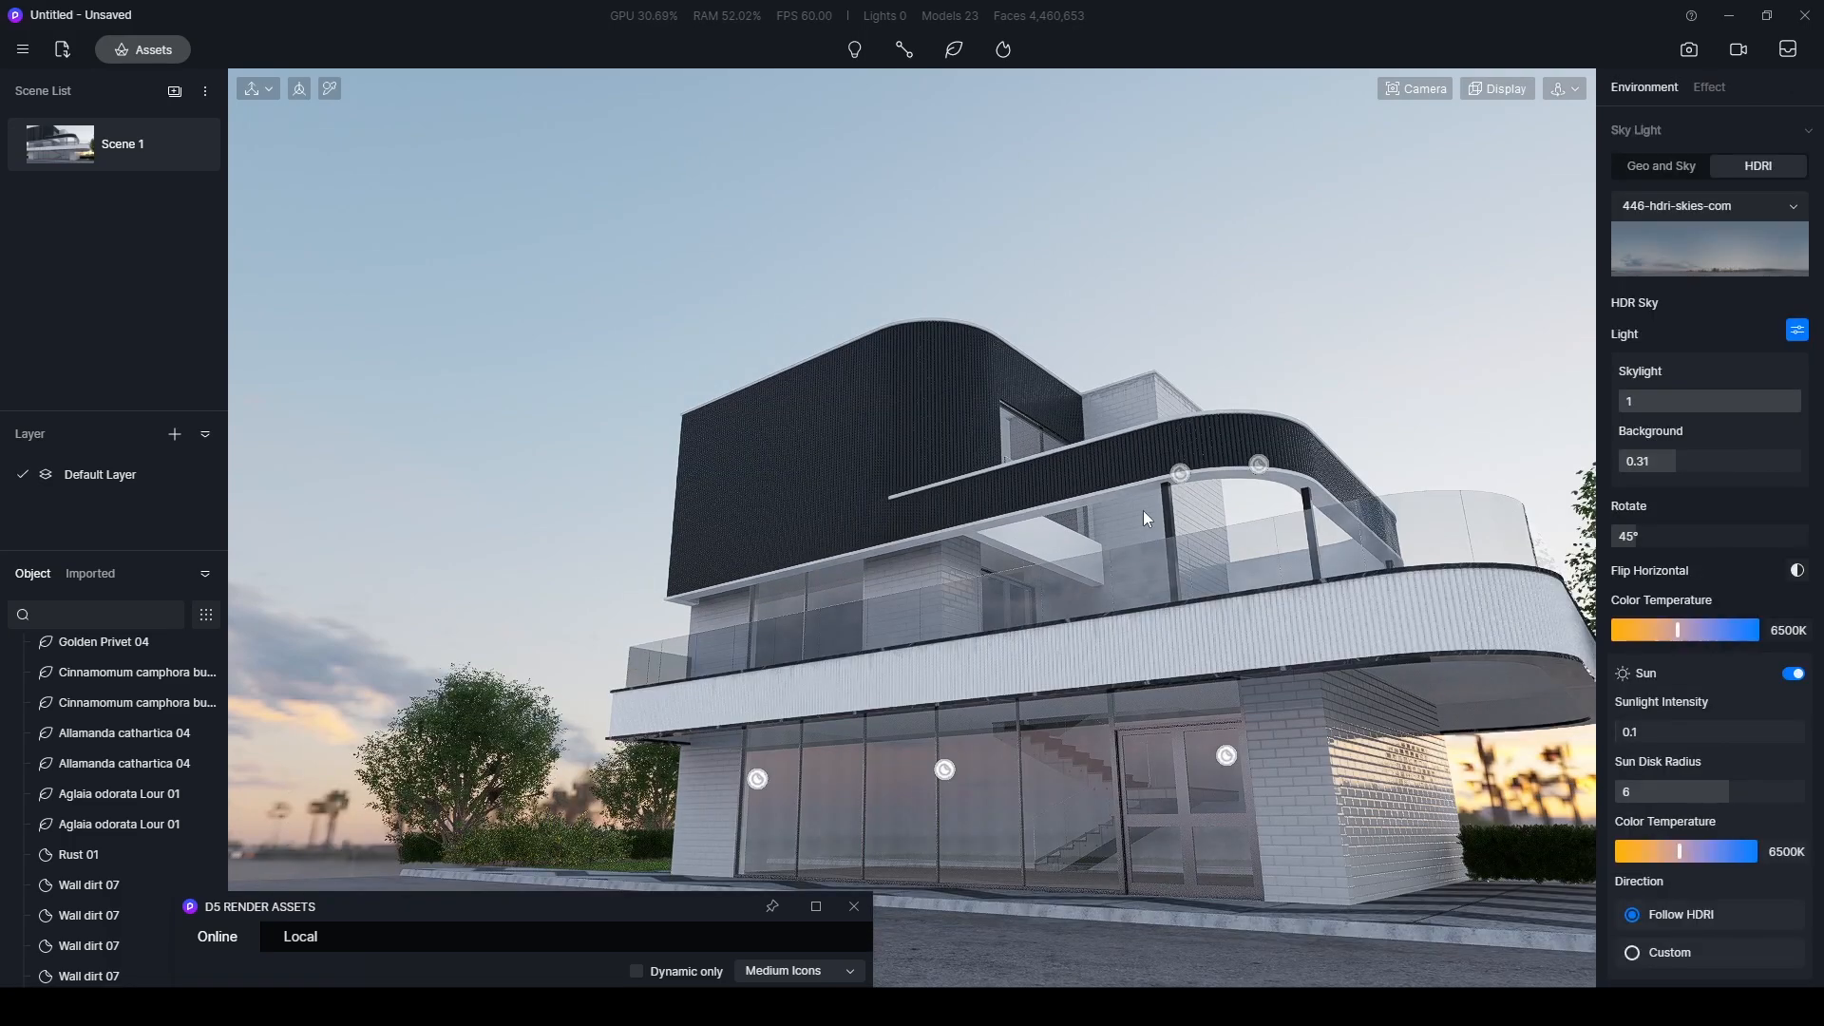
scroll(872, 678, down, 8)
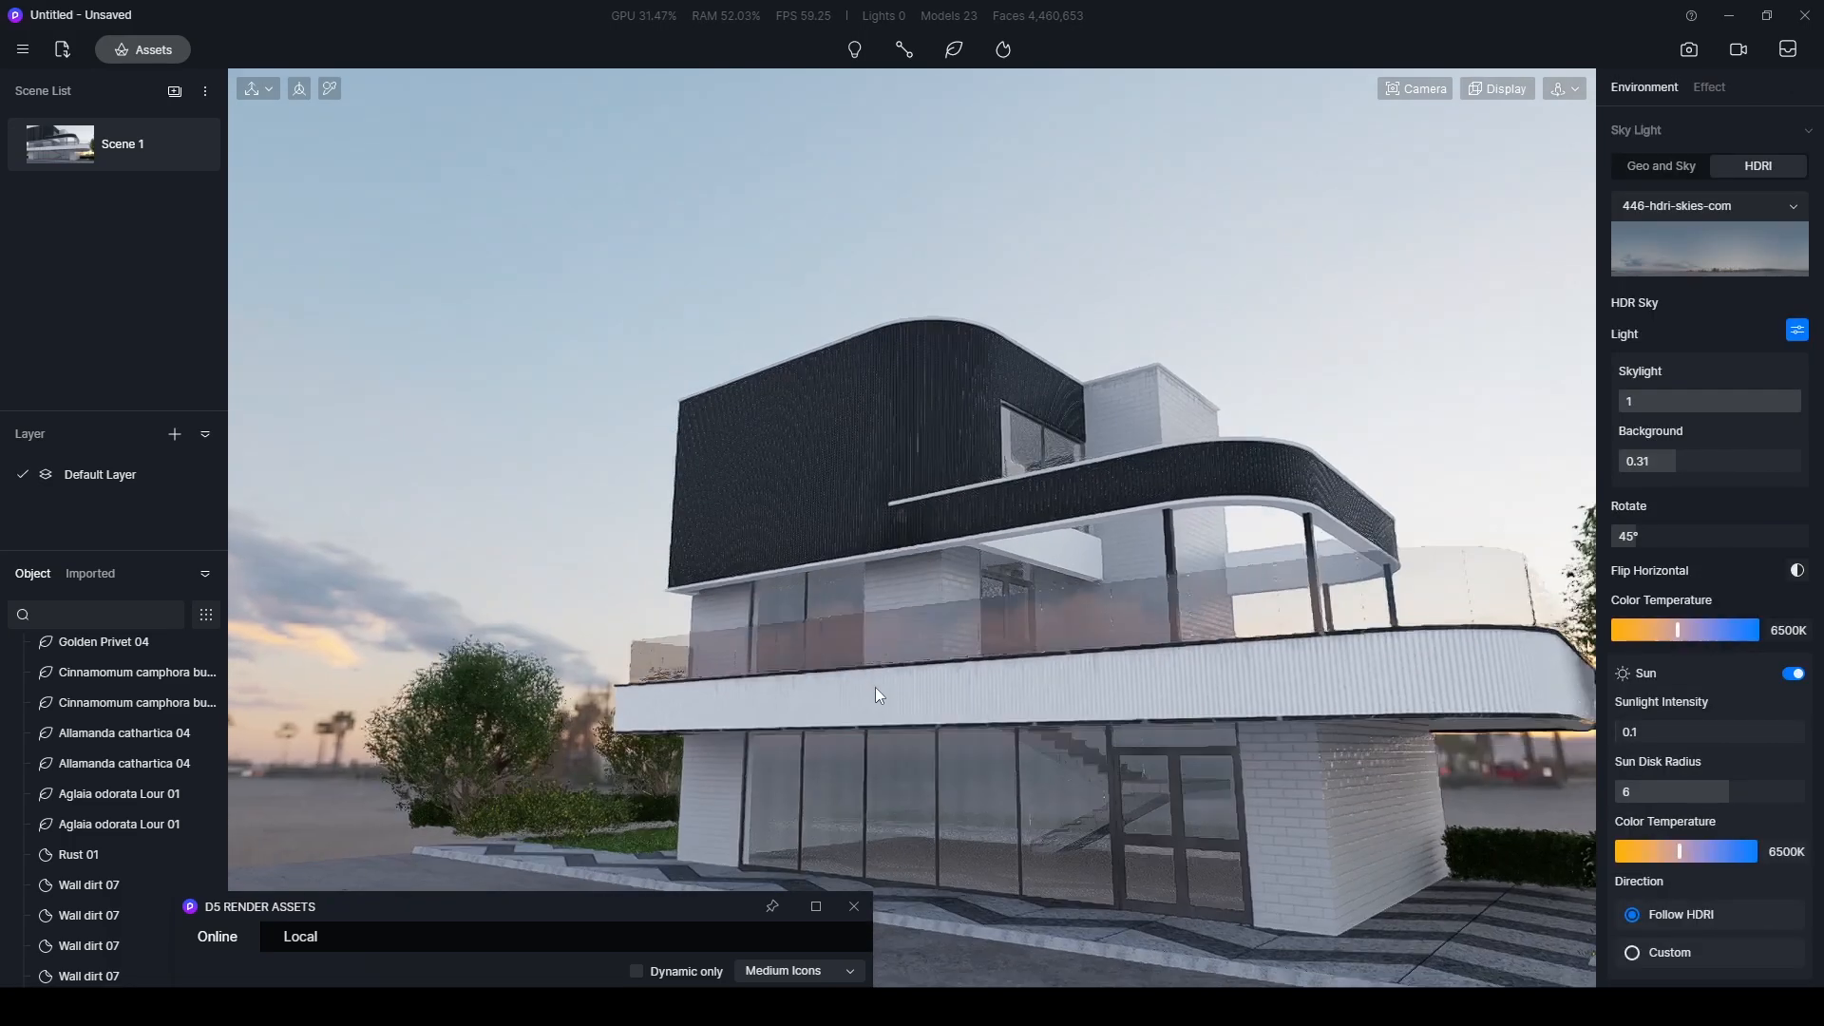
right_drag(1007, 627, 1064, 630)
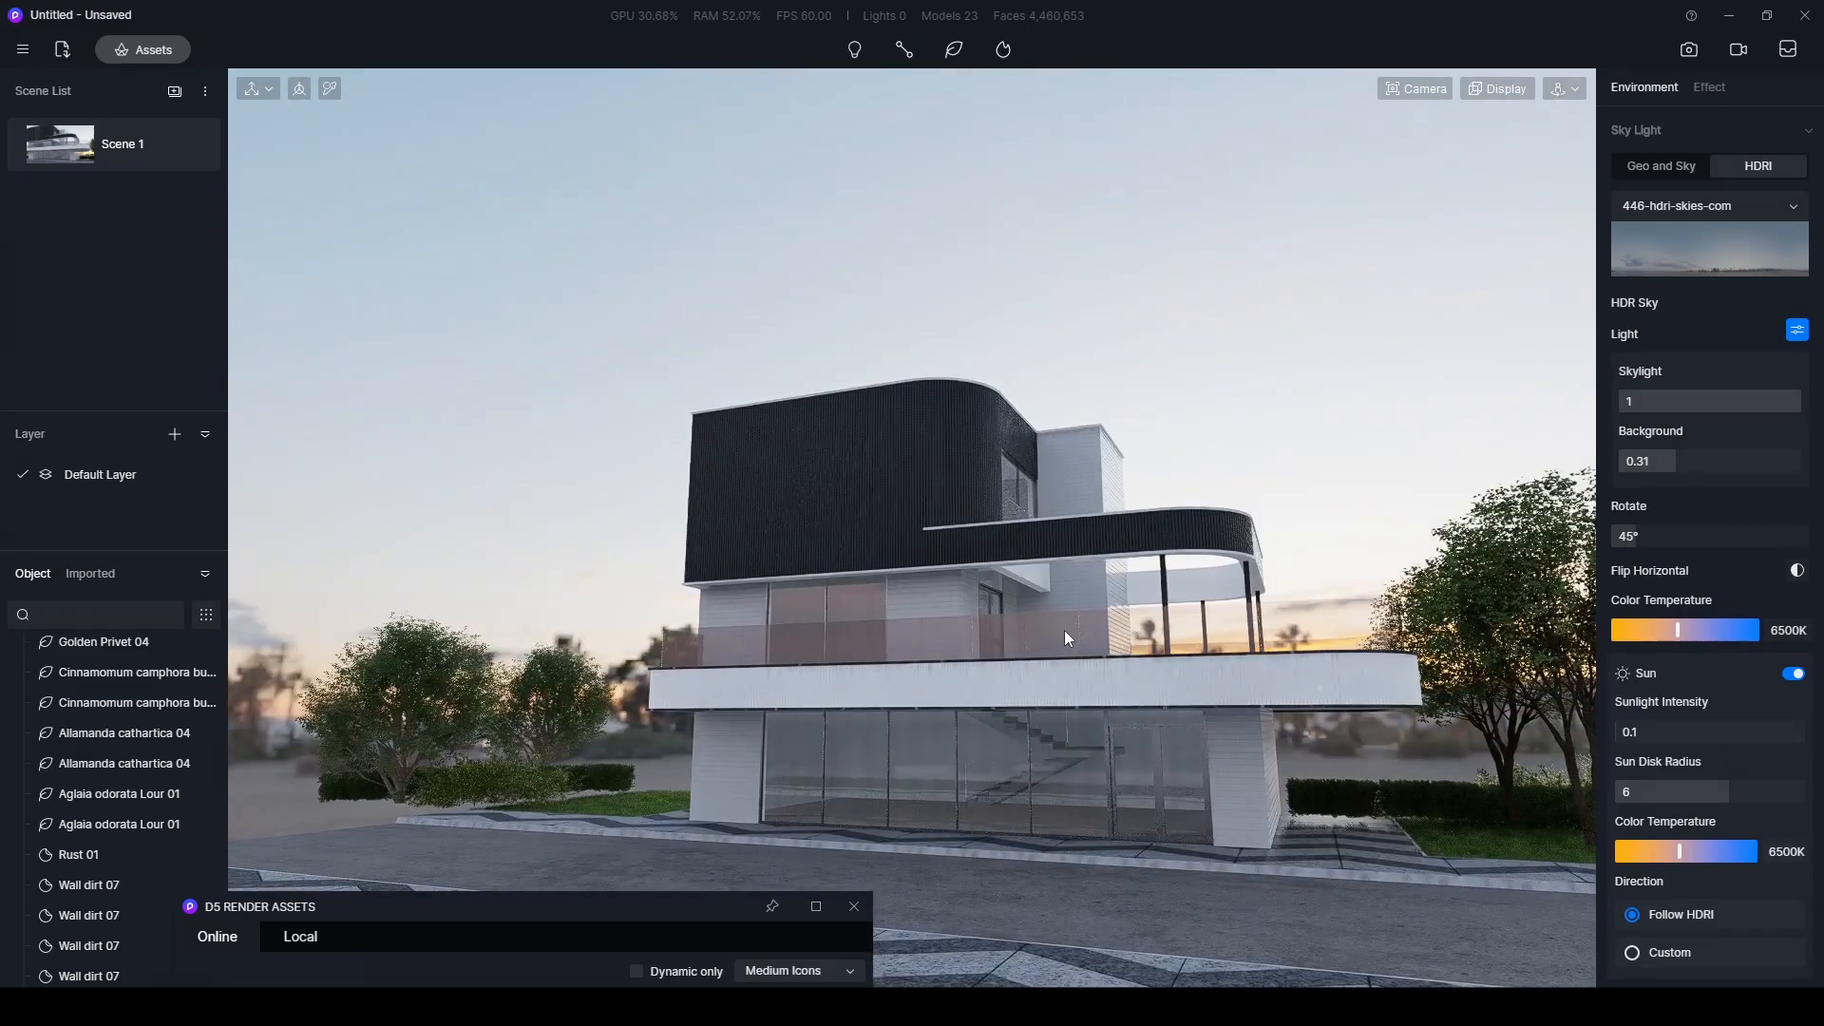
- Choose Commercial window display 03 from the Commercial category of the online Interior Parallax models
drag(641, 889, 676, 122)
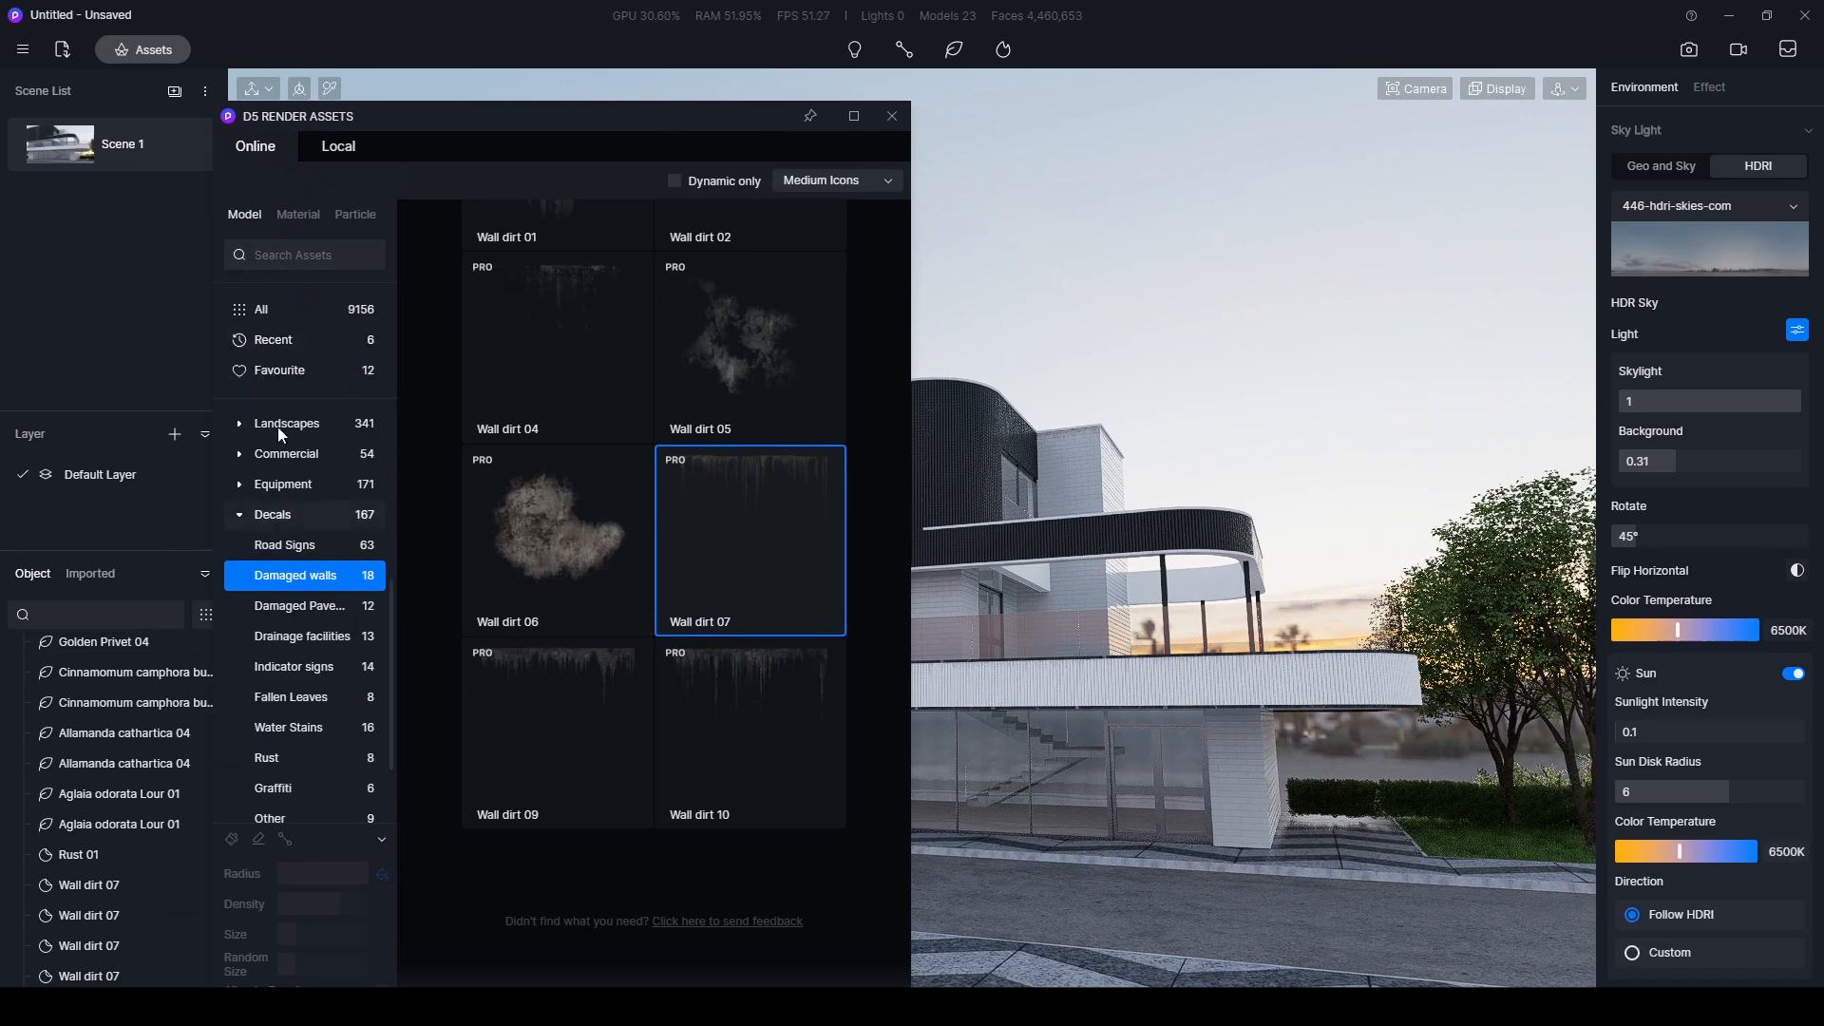
click(262, 310)
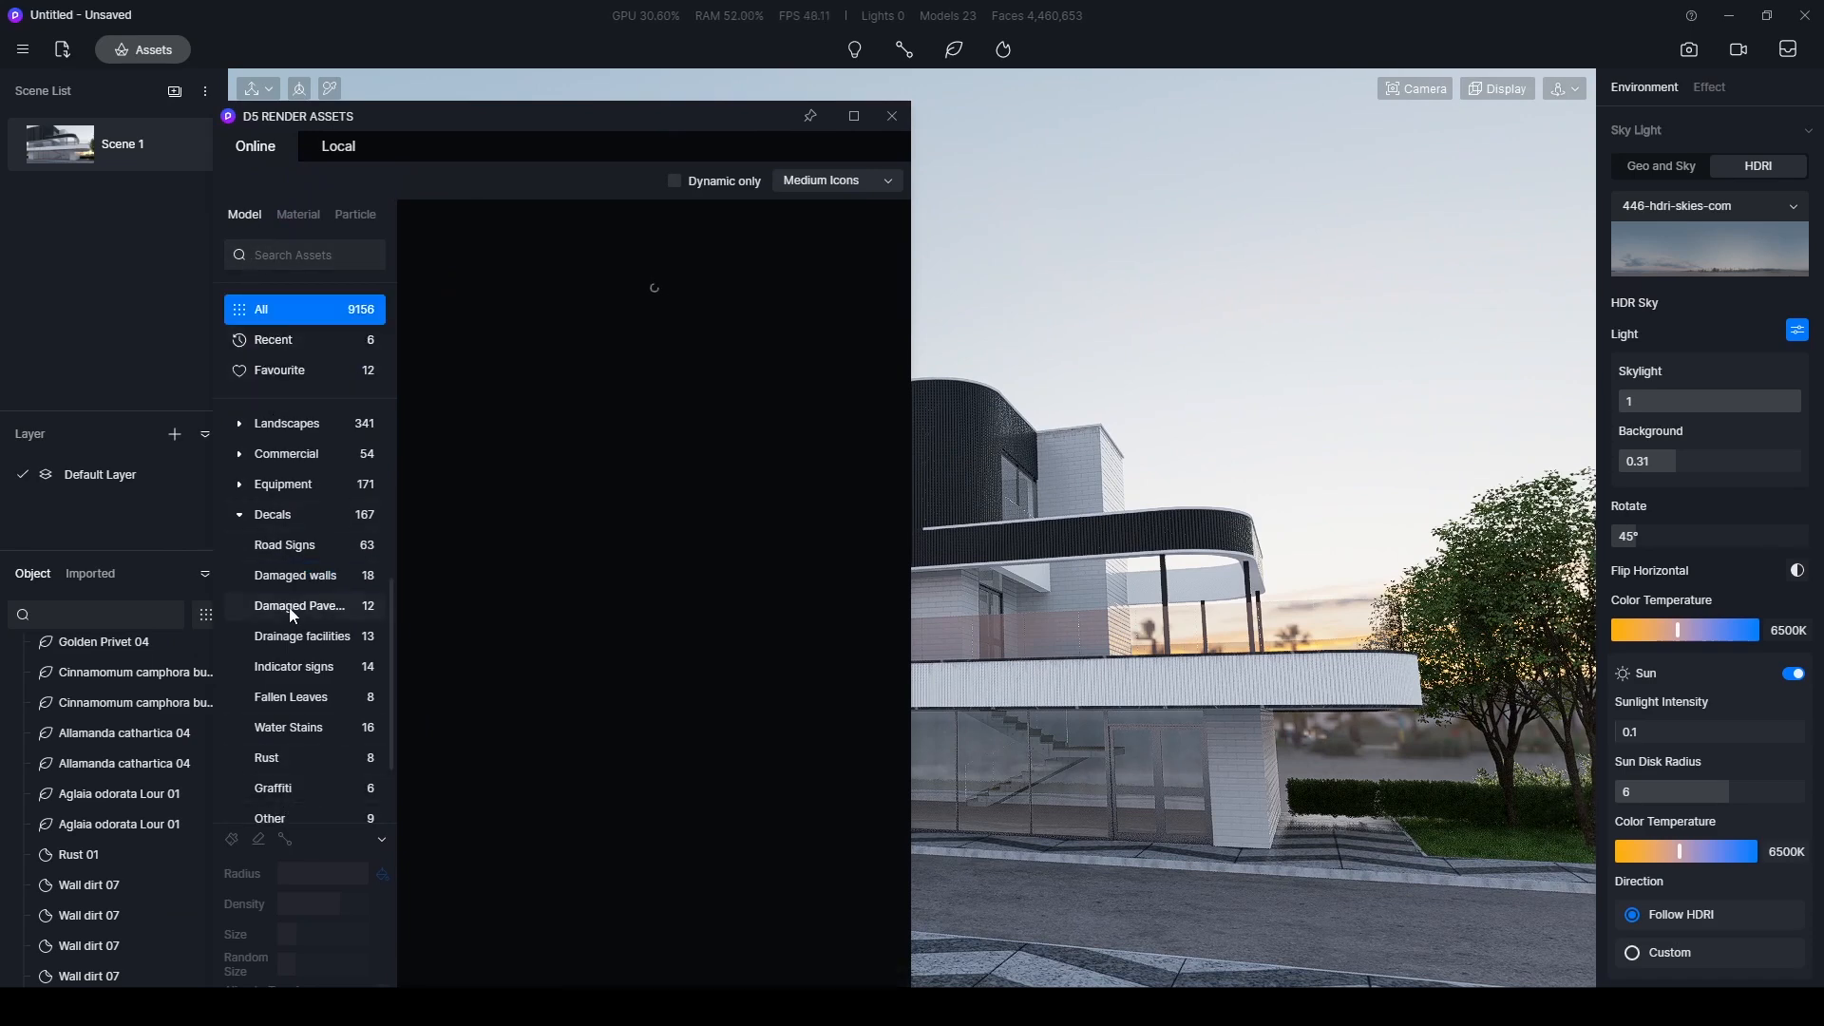
scroll(290, 703, down, 3)
click(270, 736)
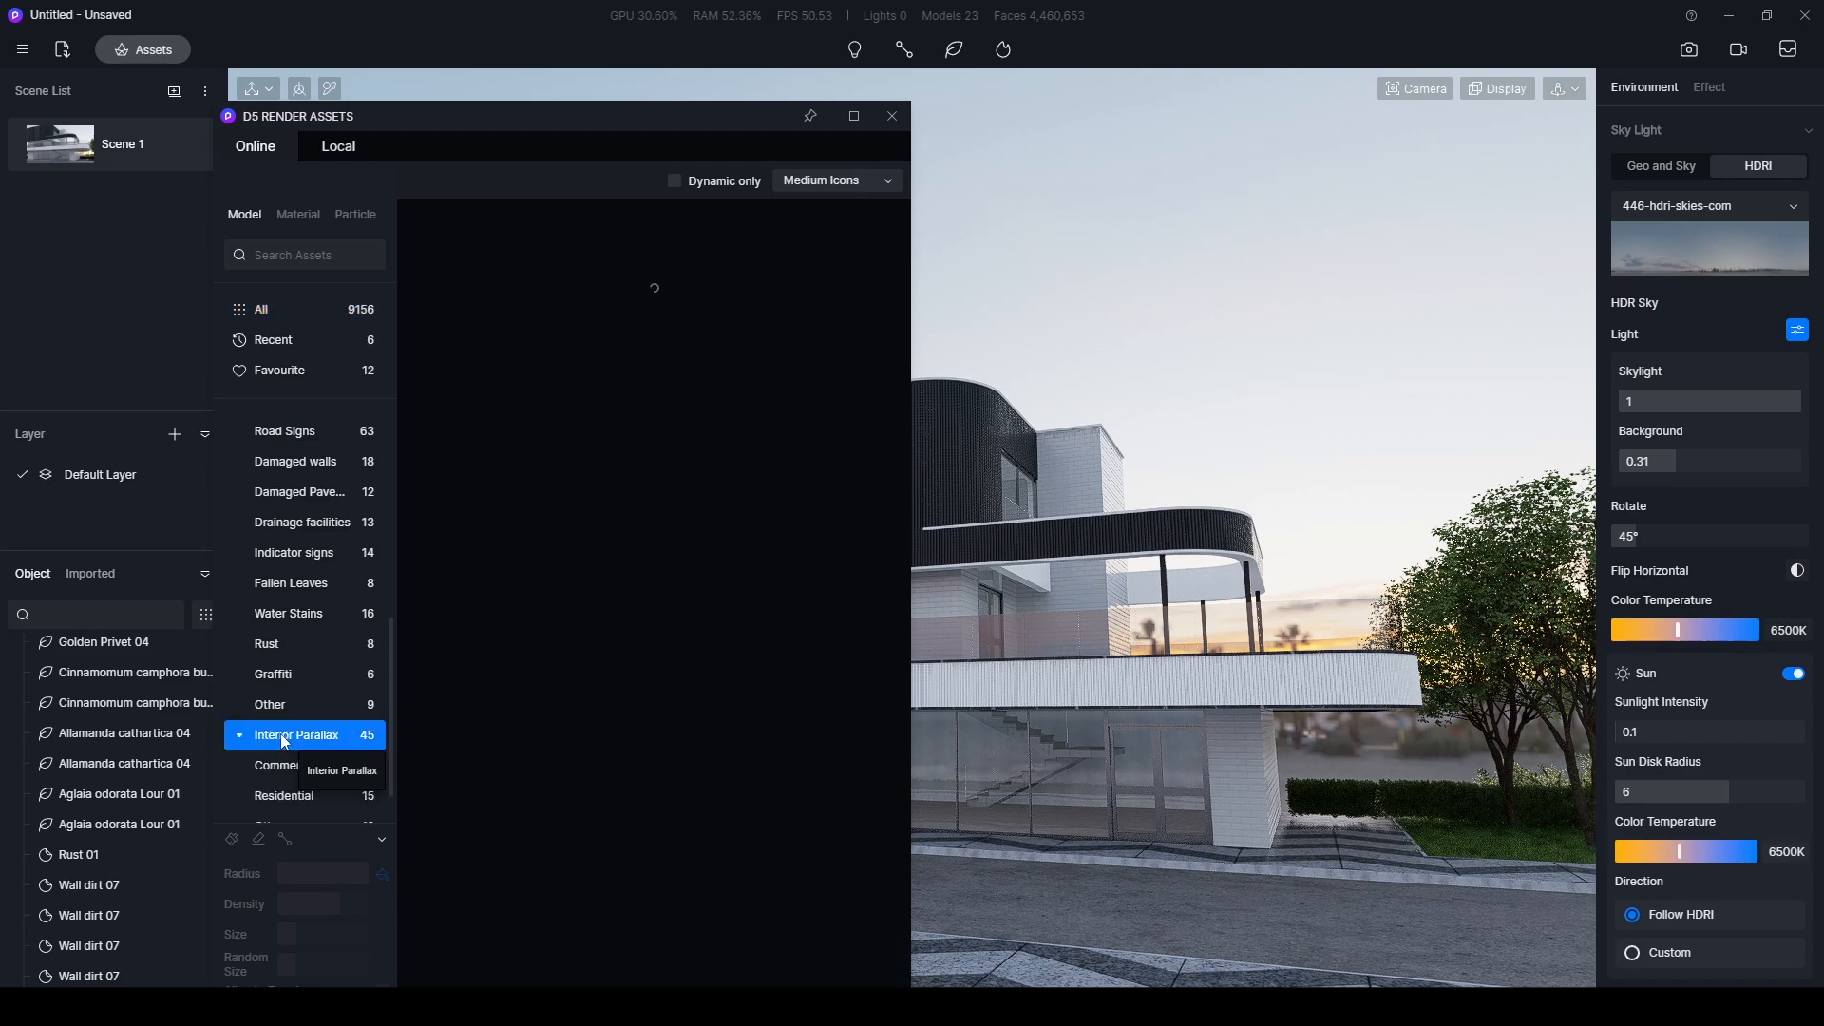
click(278, 707)
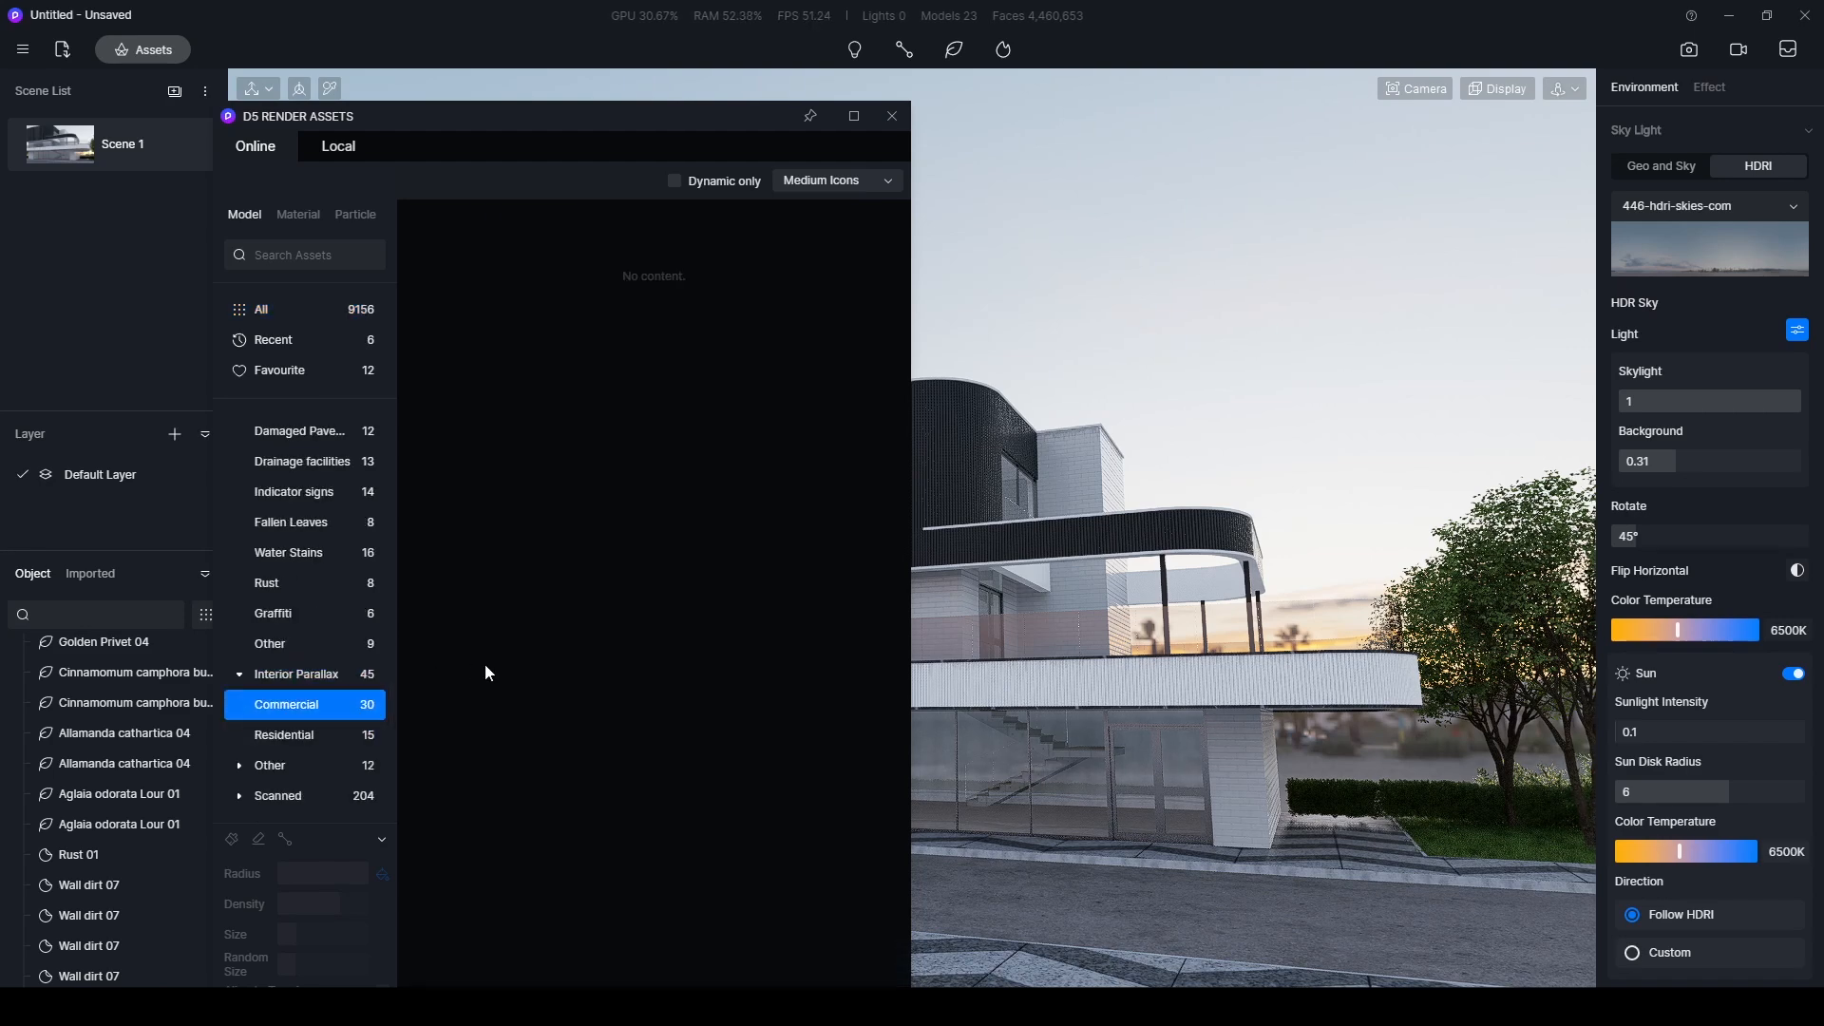
right_drag(1472, 825, 1210, 767)
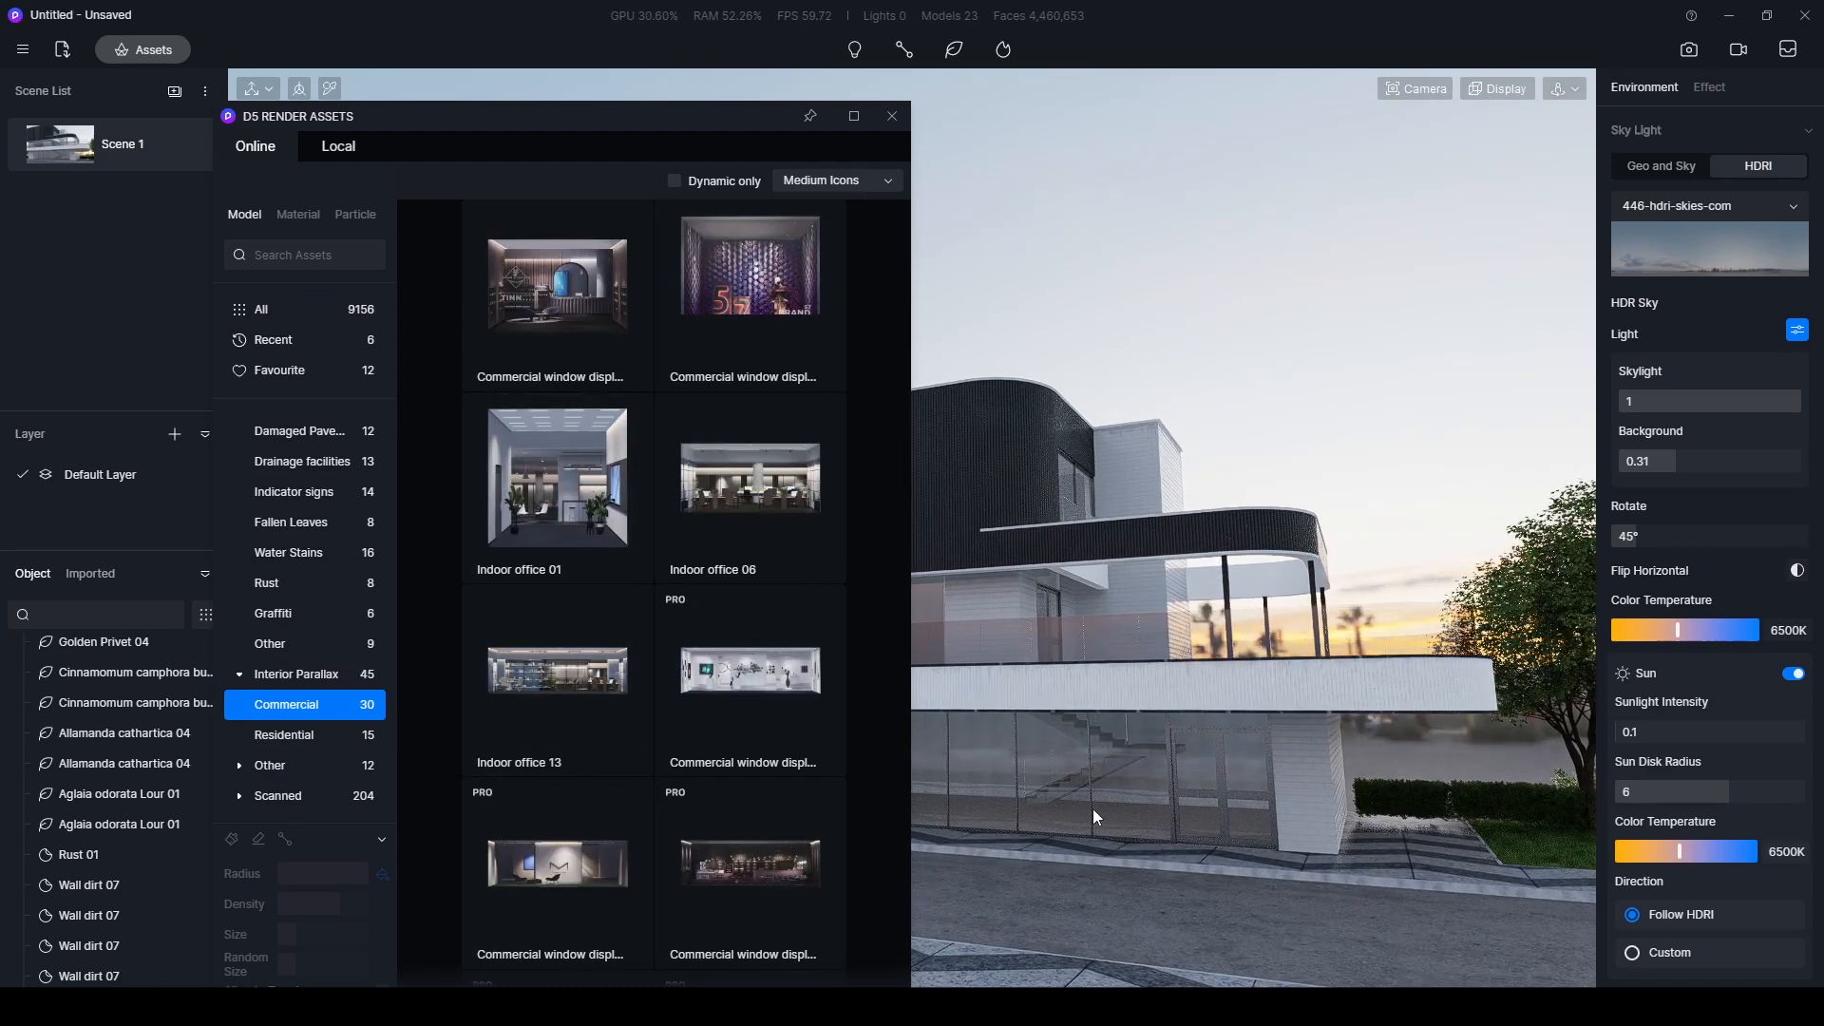
right_drag(1267, 851, 1225, 808)
click(731, 870)
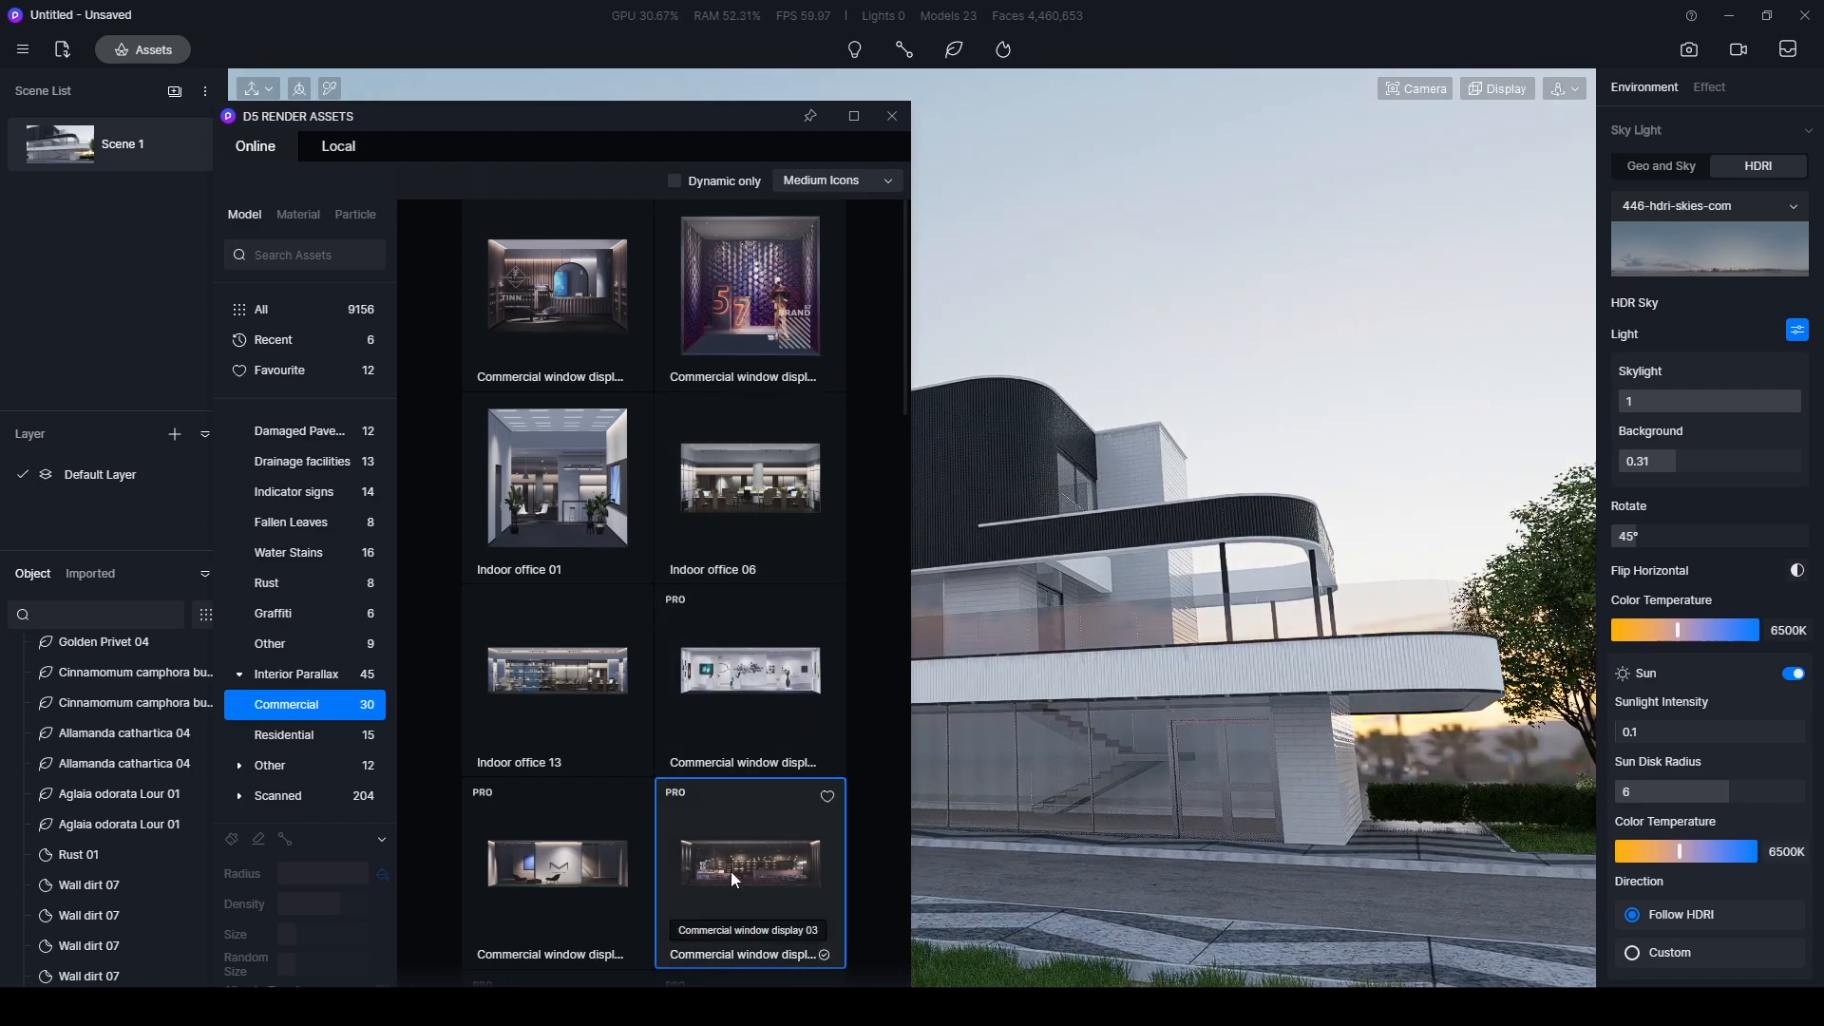
- Place Commercial window display 03 at the ground-floor glazing and move it behind the glass to X -7861, Y 6578
click(1227, 831)
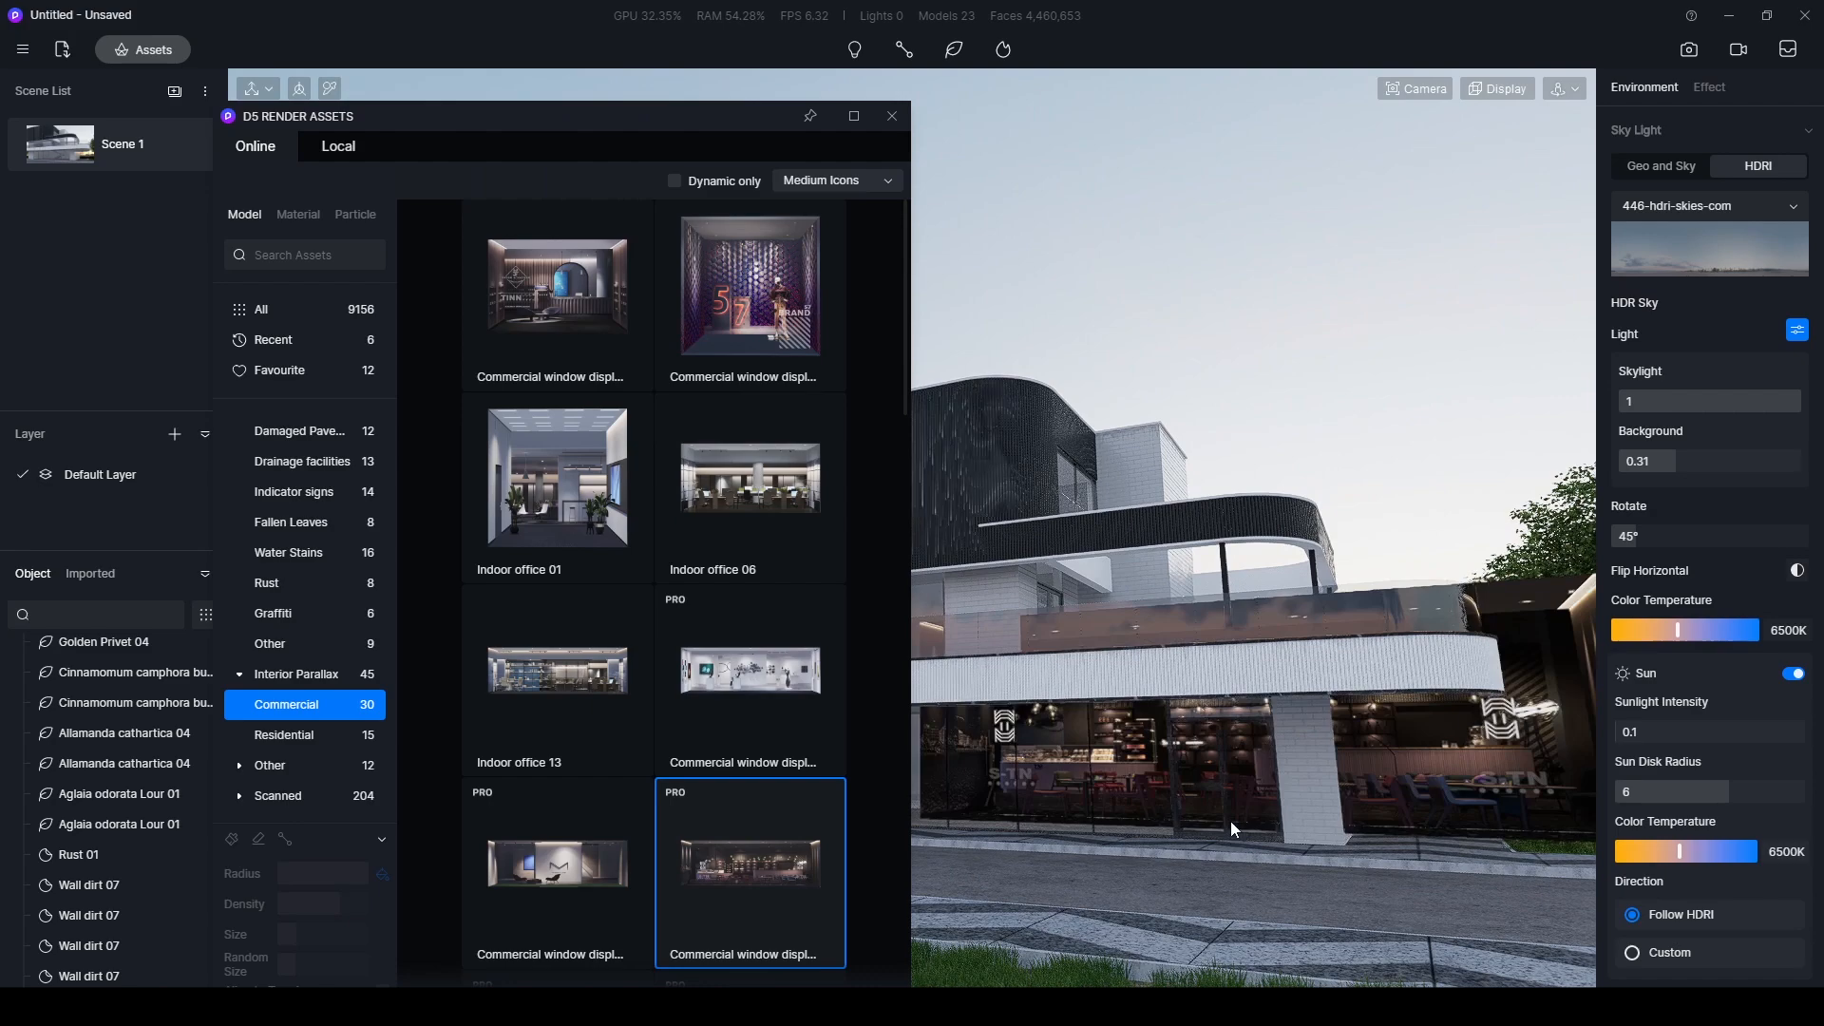
click(1022, 837)
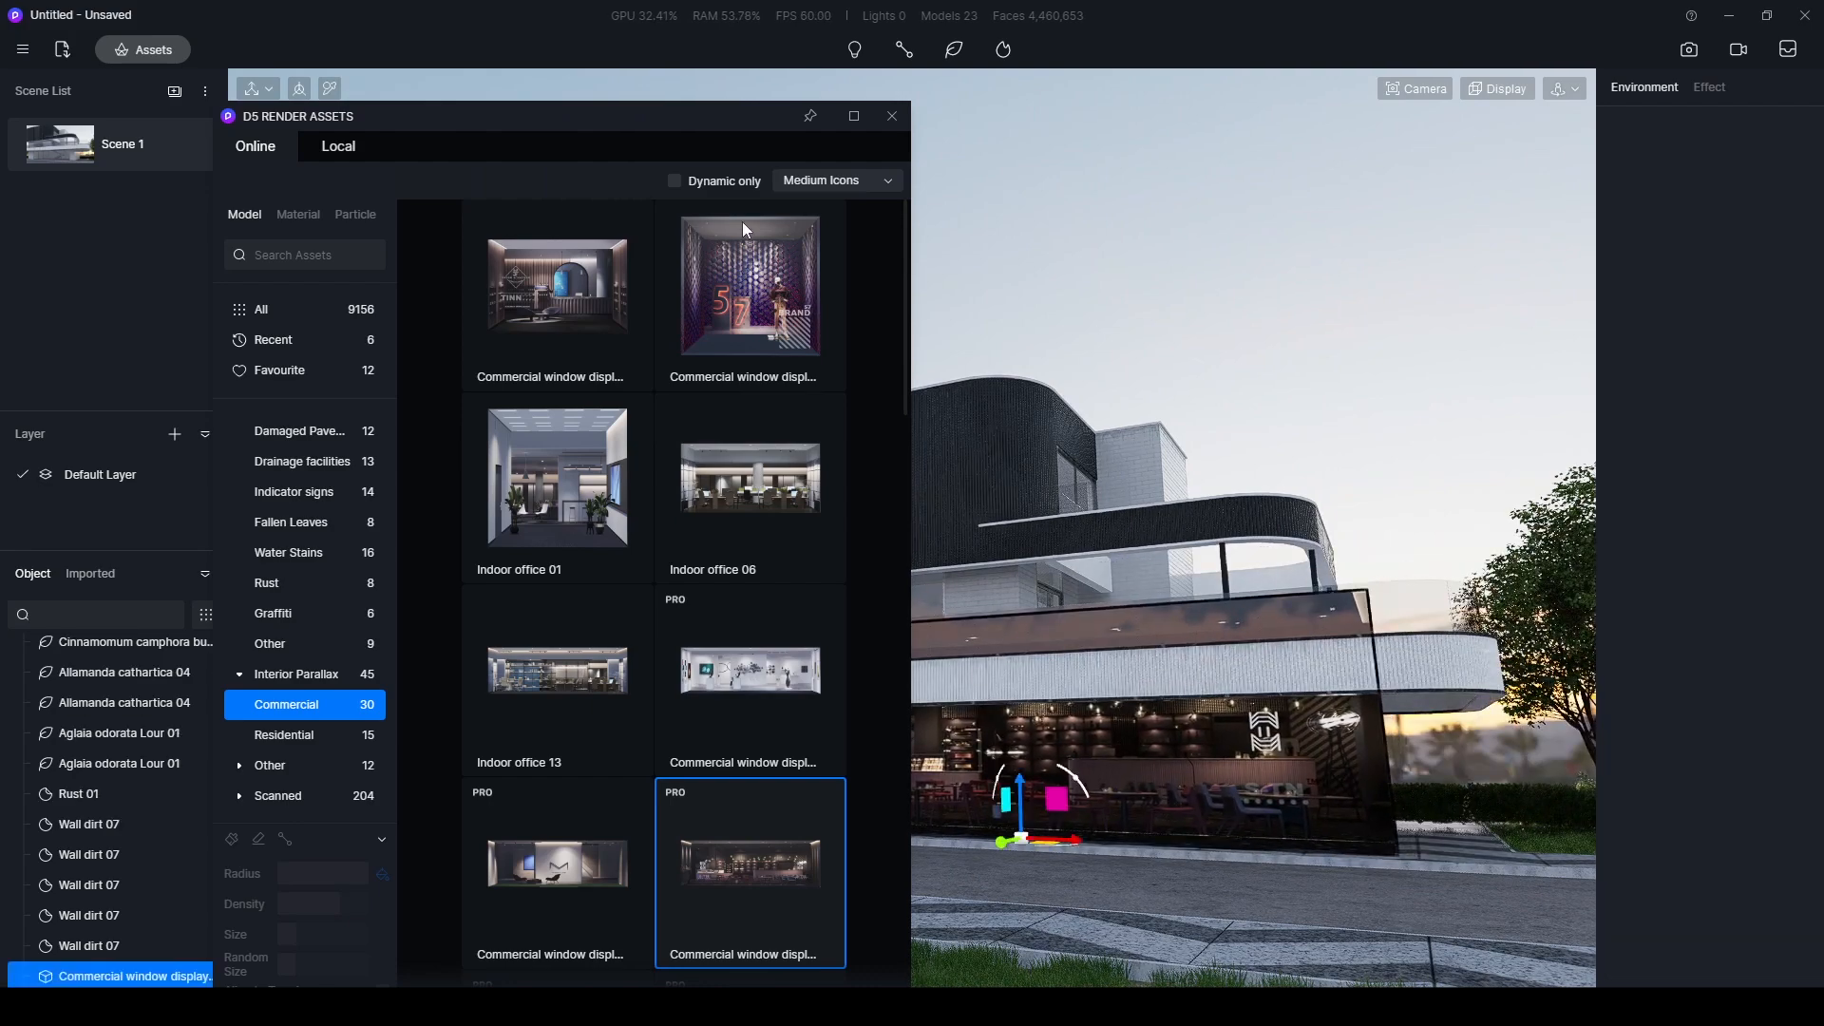
drag(735, 120, 468, 753)
right_drag(1070, 738, 998, 838)
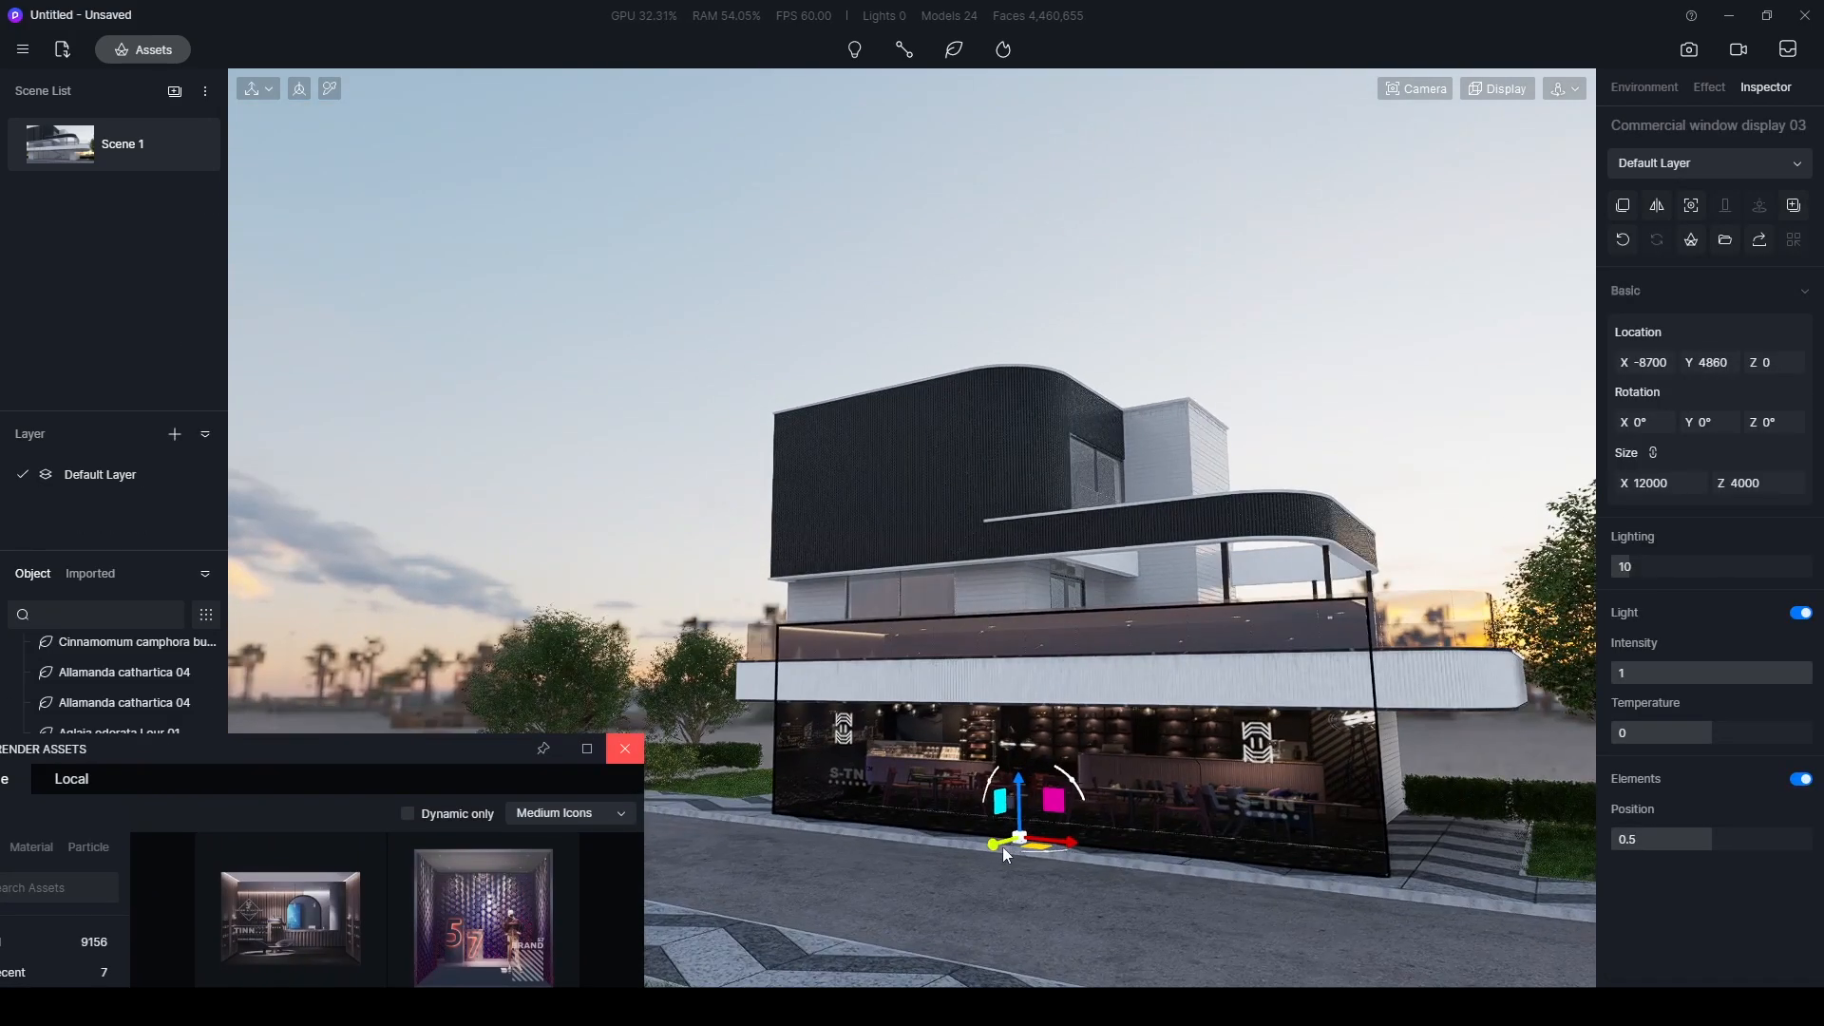
drag(993, 846, 1075, 831)
middle_drag(1046, 817, 1027, 762)
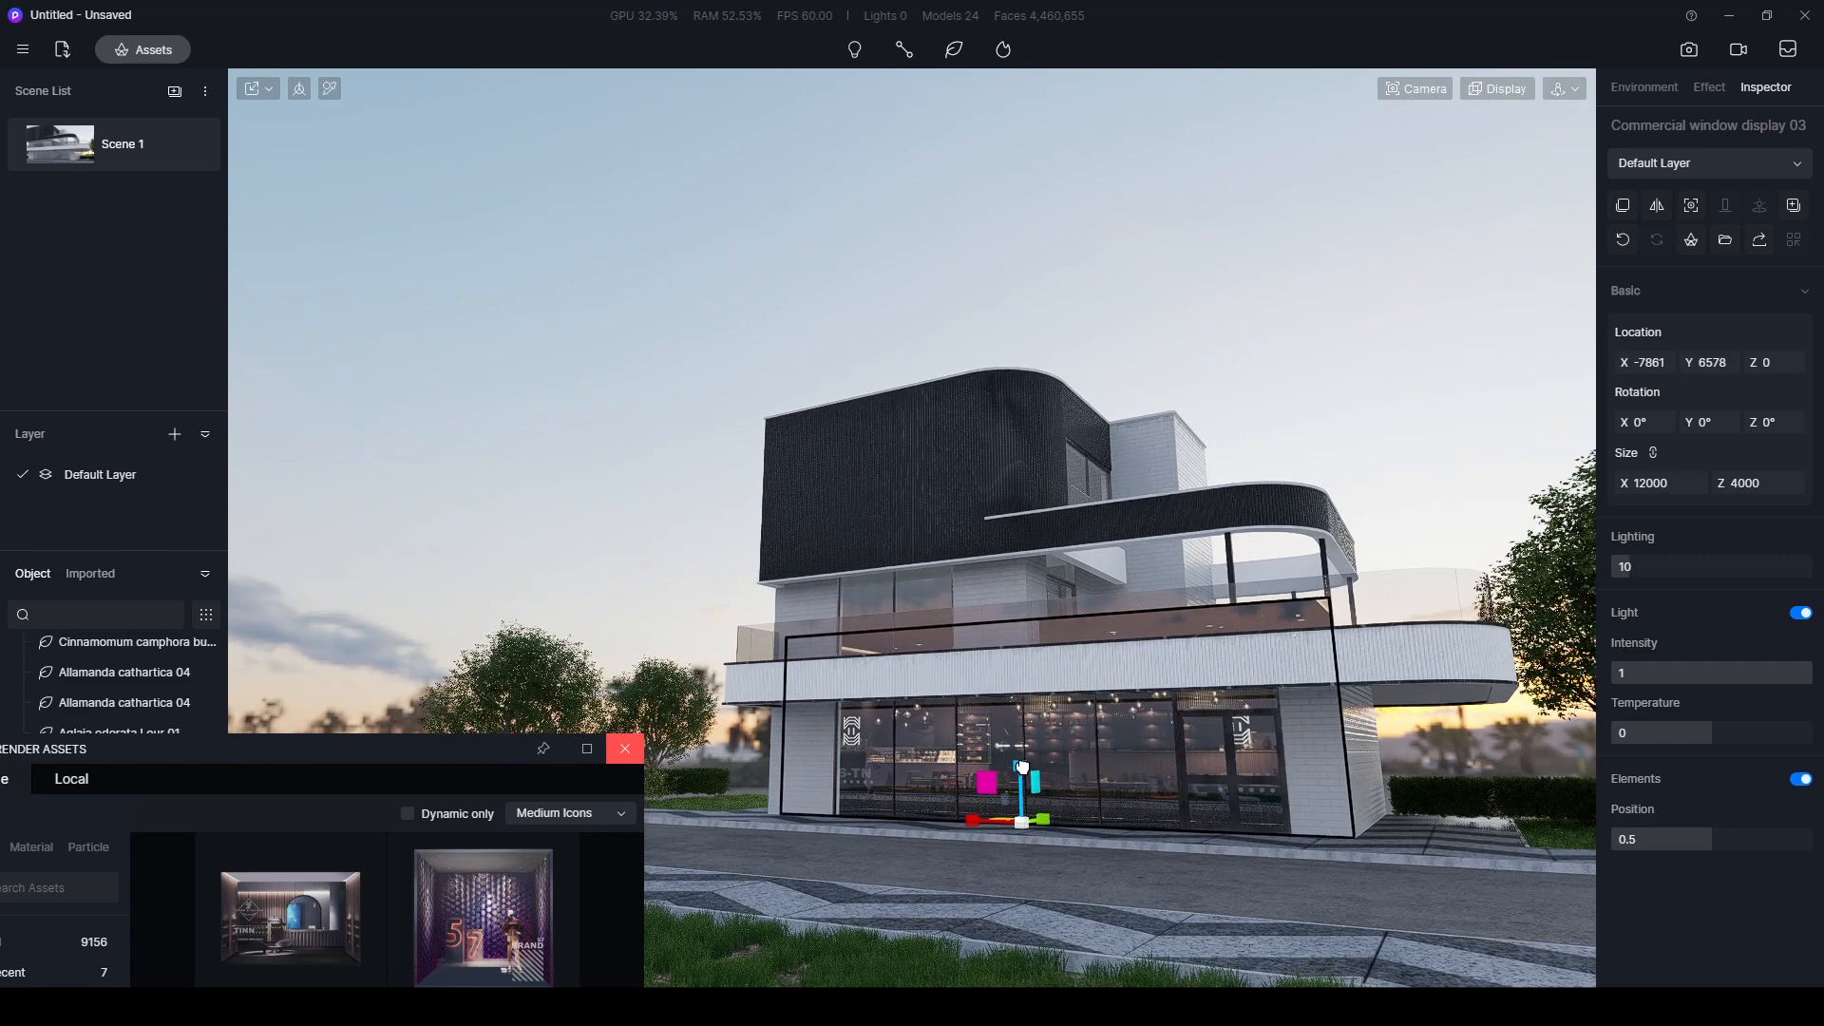
- Scale the window display down proportionally to about 8657 by 2886 and shift it along the glazing to X -8025
drag(1022, 766, 1023, 776)
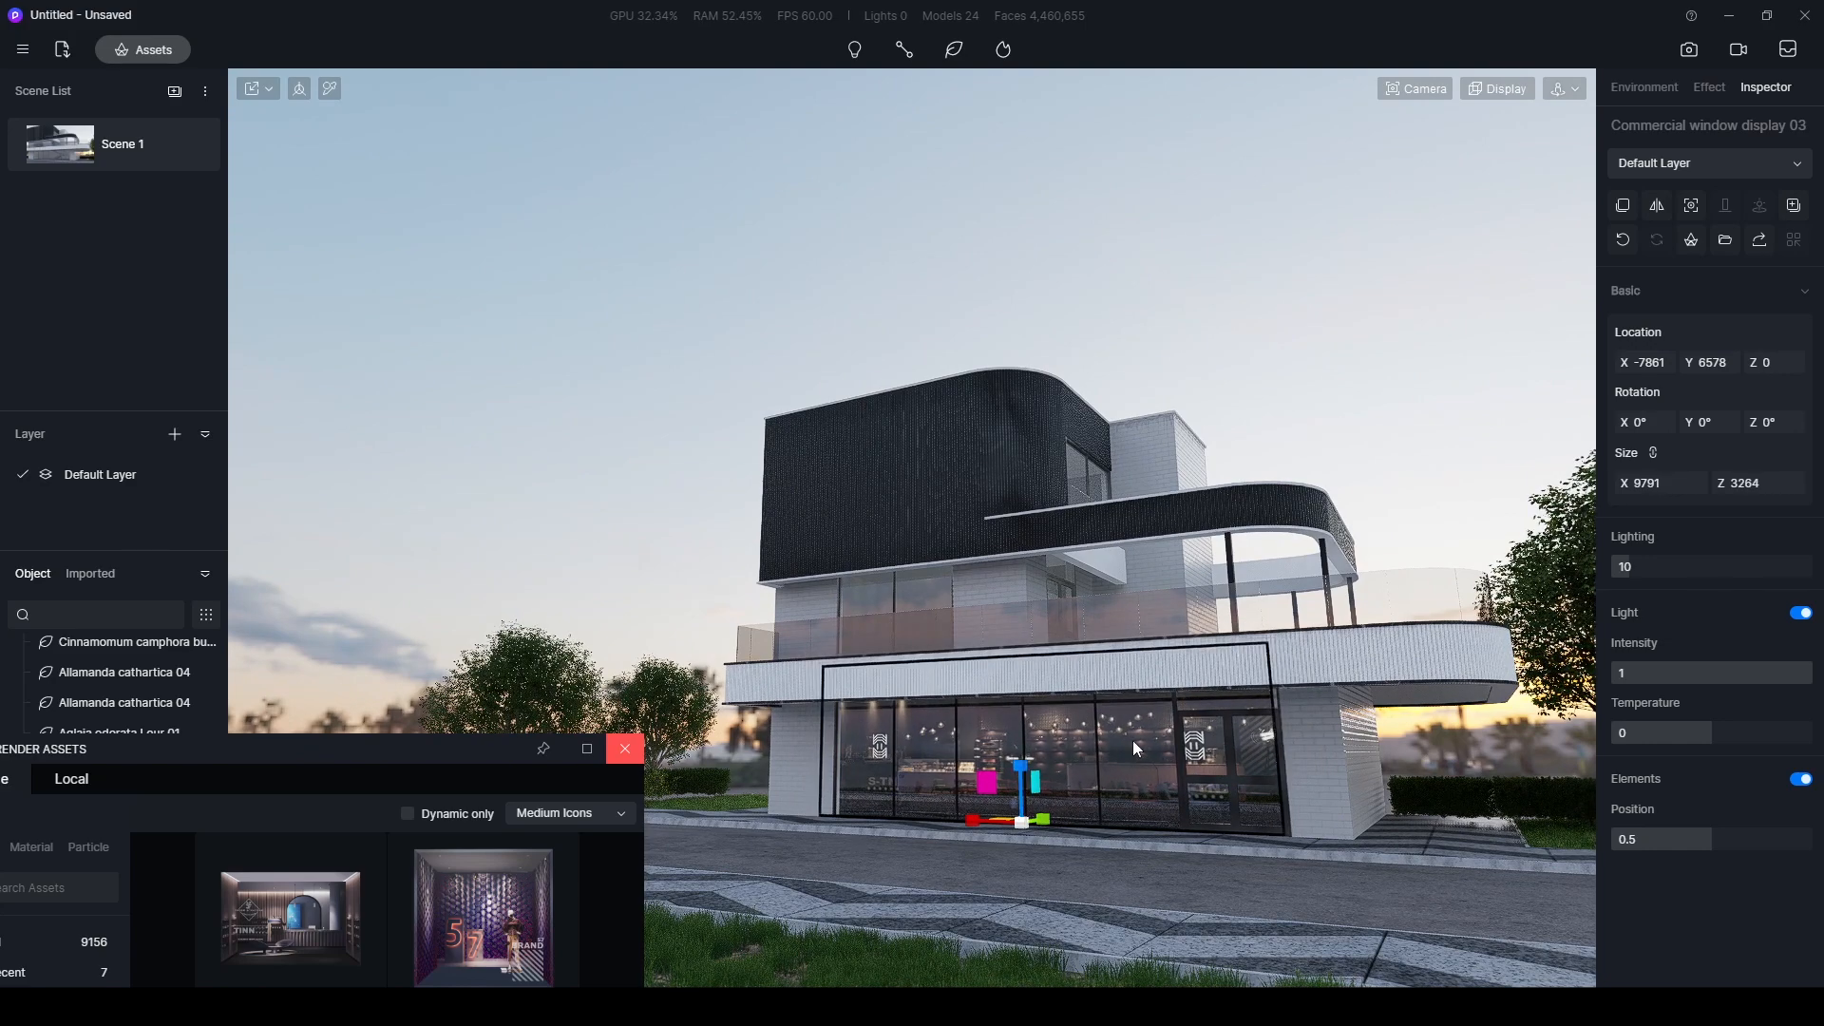
middle_drag(1131, 741, 1091, 743)
scroll(1091, 749, up, 3)
drag(987, 784, 988, 792)
middle_drag(1183, 771, 1315, 765)
key(space)
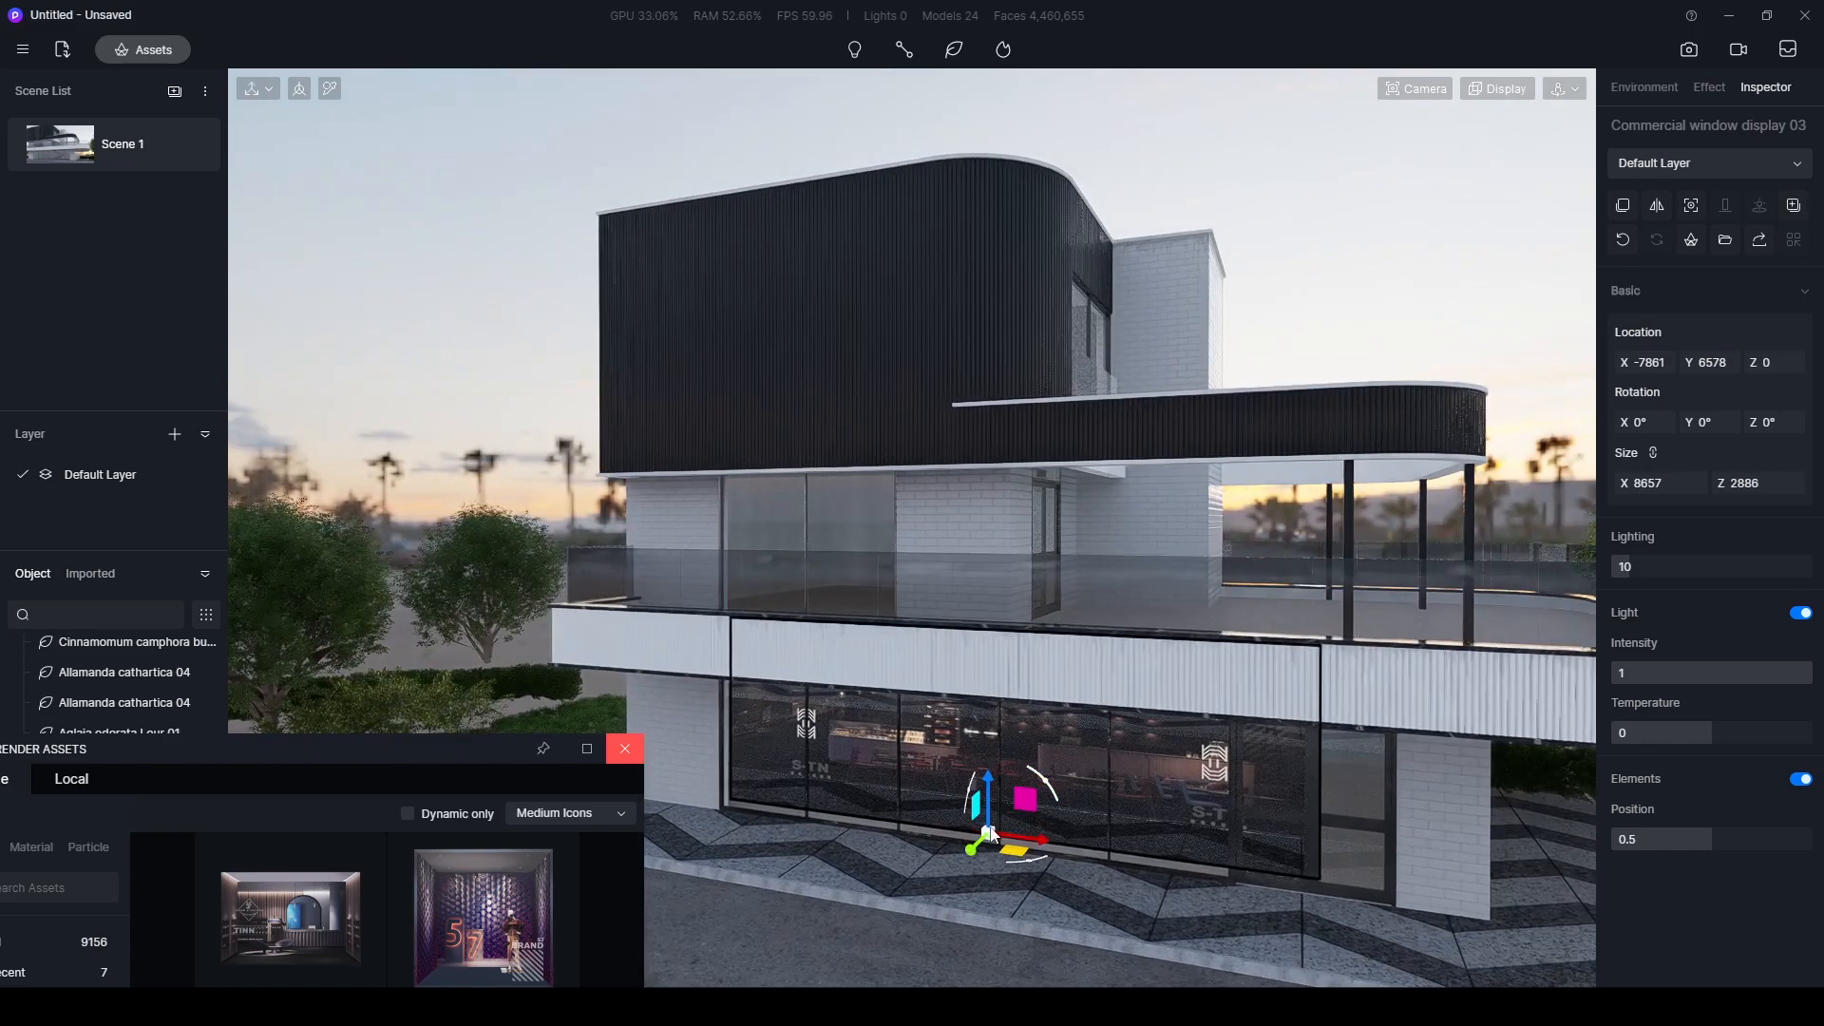
drag(1034, 844, 1050, 844)
middle_drag(1335, 714, 1253, 669)
- Unlink the window display's size proportions, widen it to about 10235 in X and shift it to X -8115
key(space)
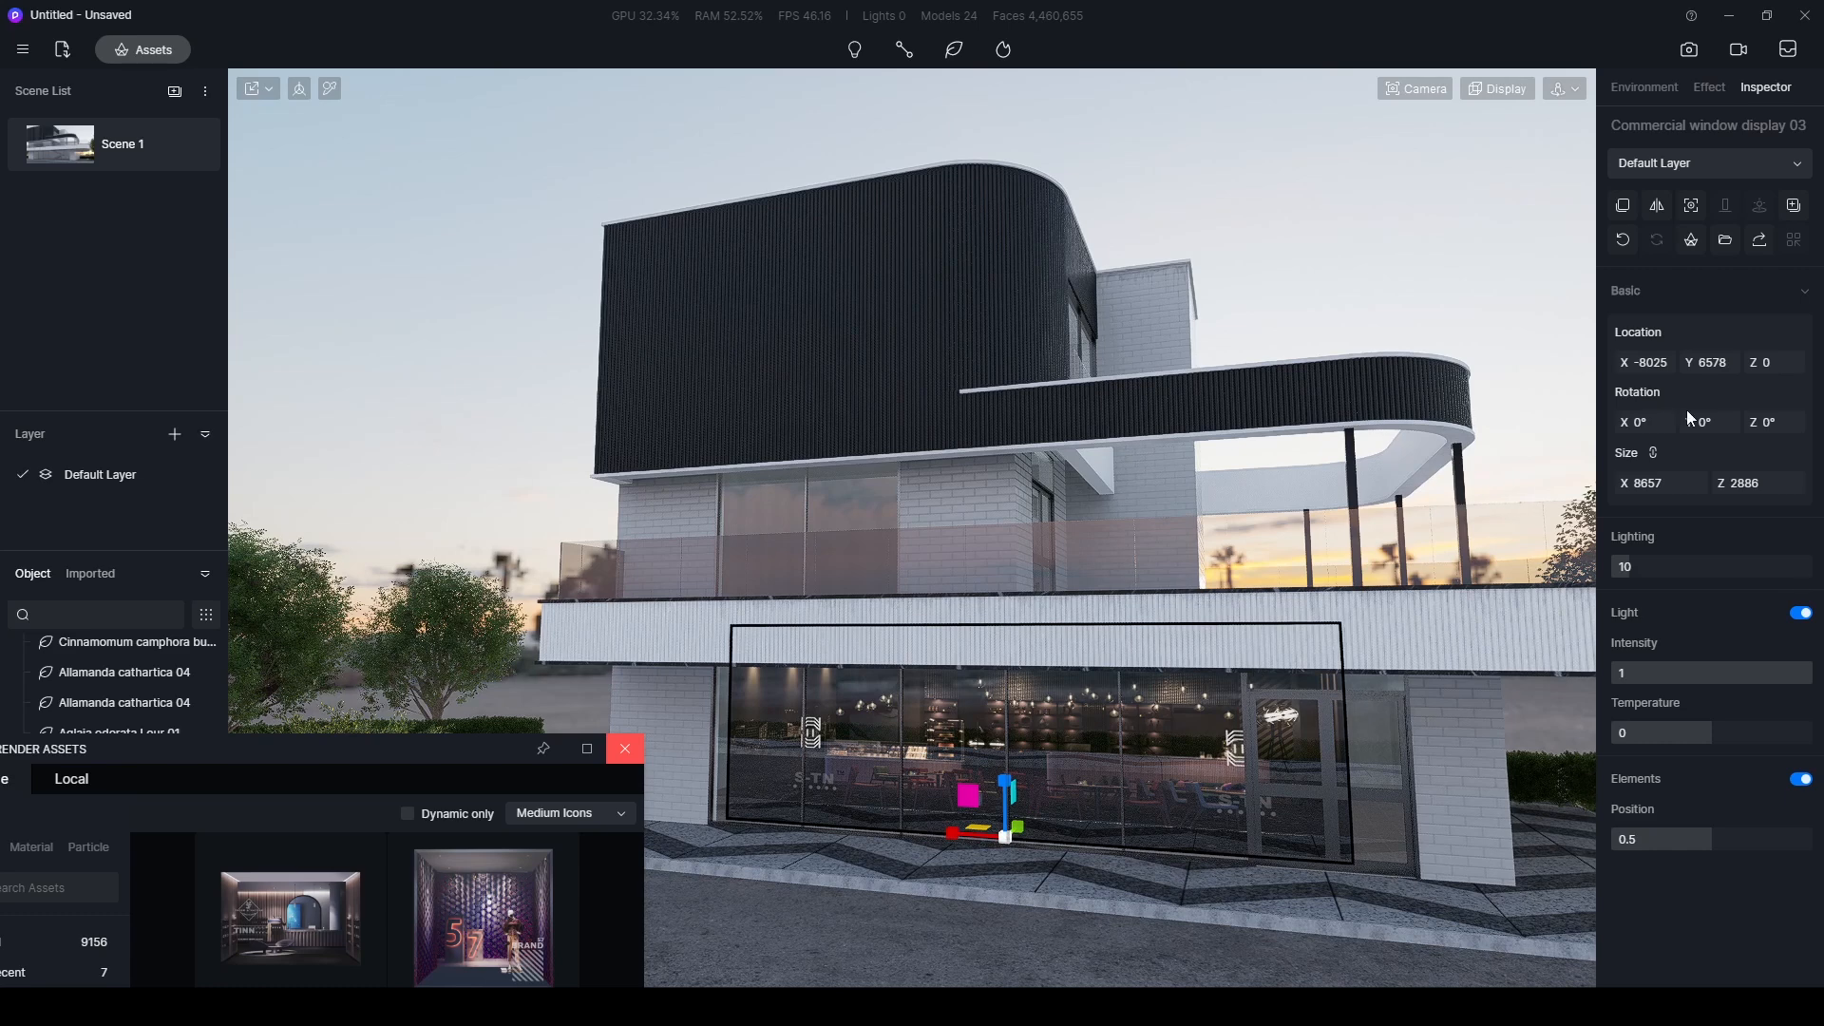
click(1653, 453)
drag(953, 832, 1022, 837)
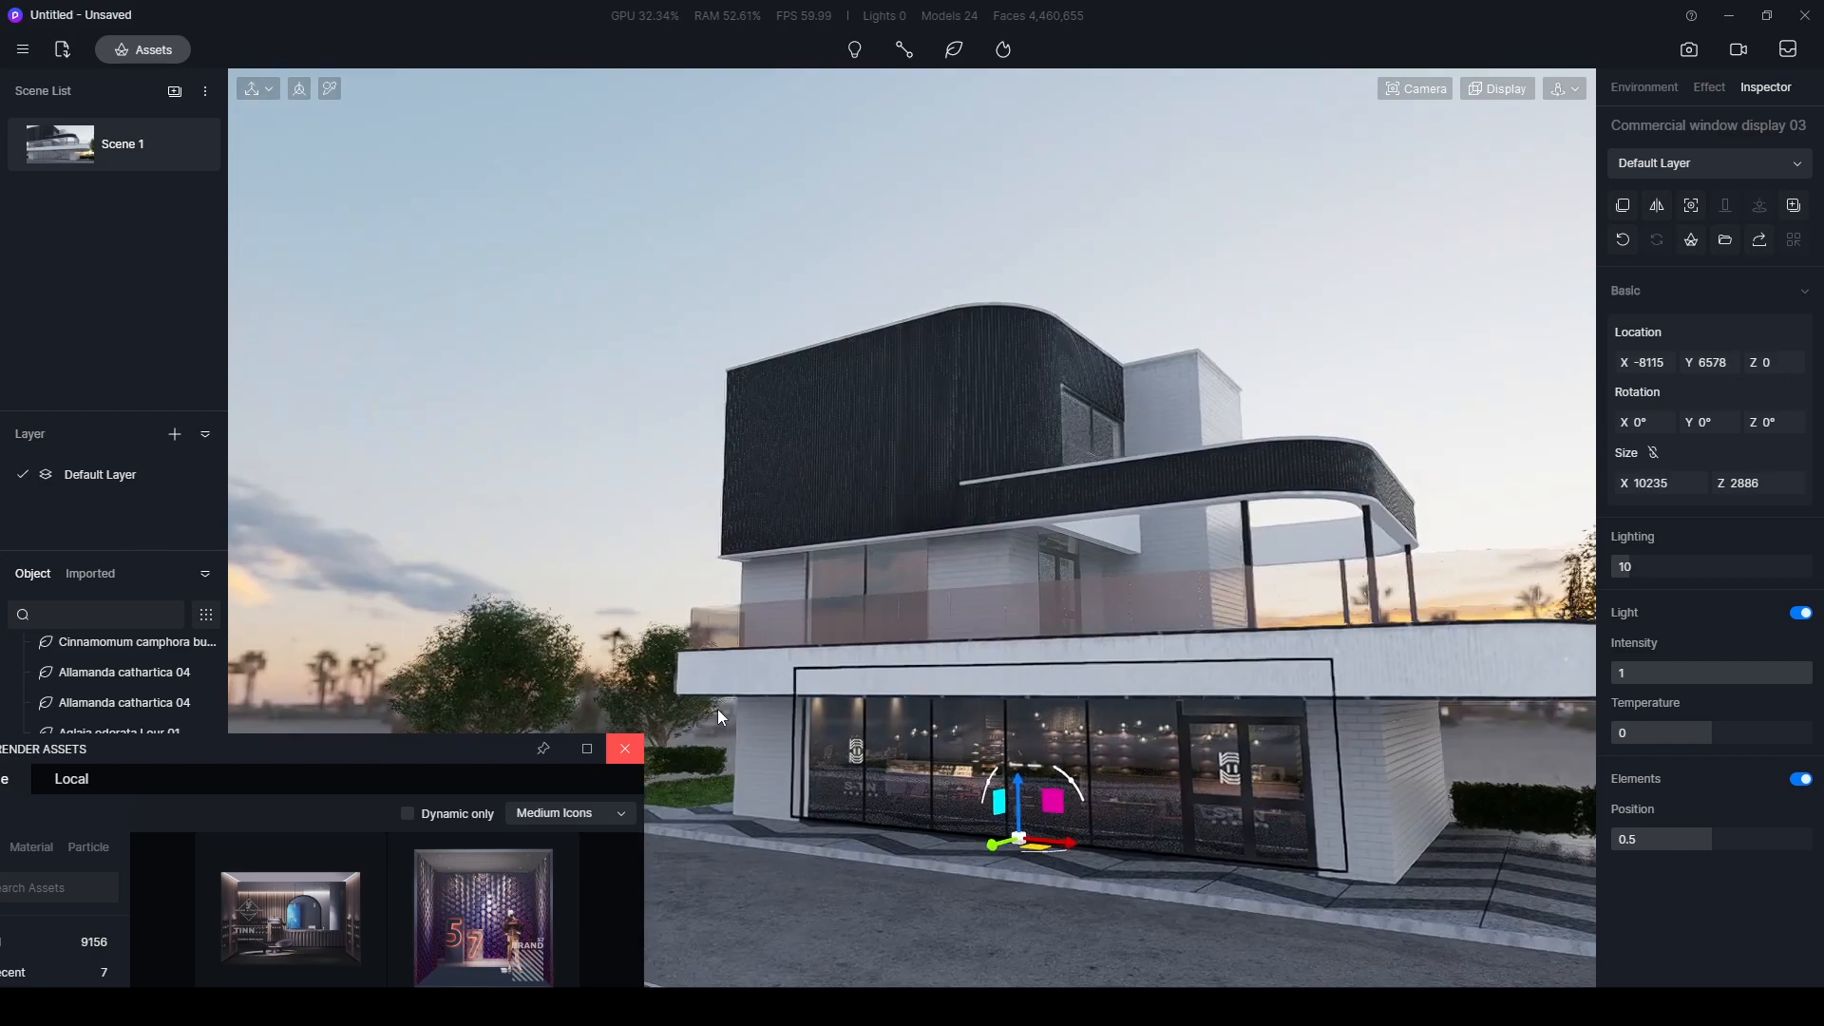
right_drag(716, 708, 864, 838)
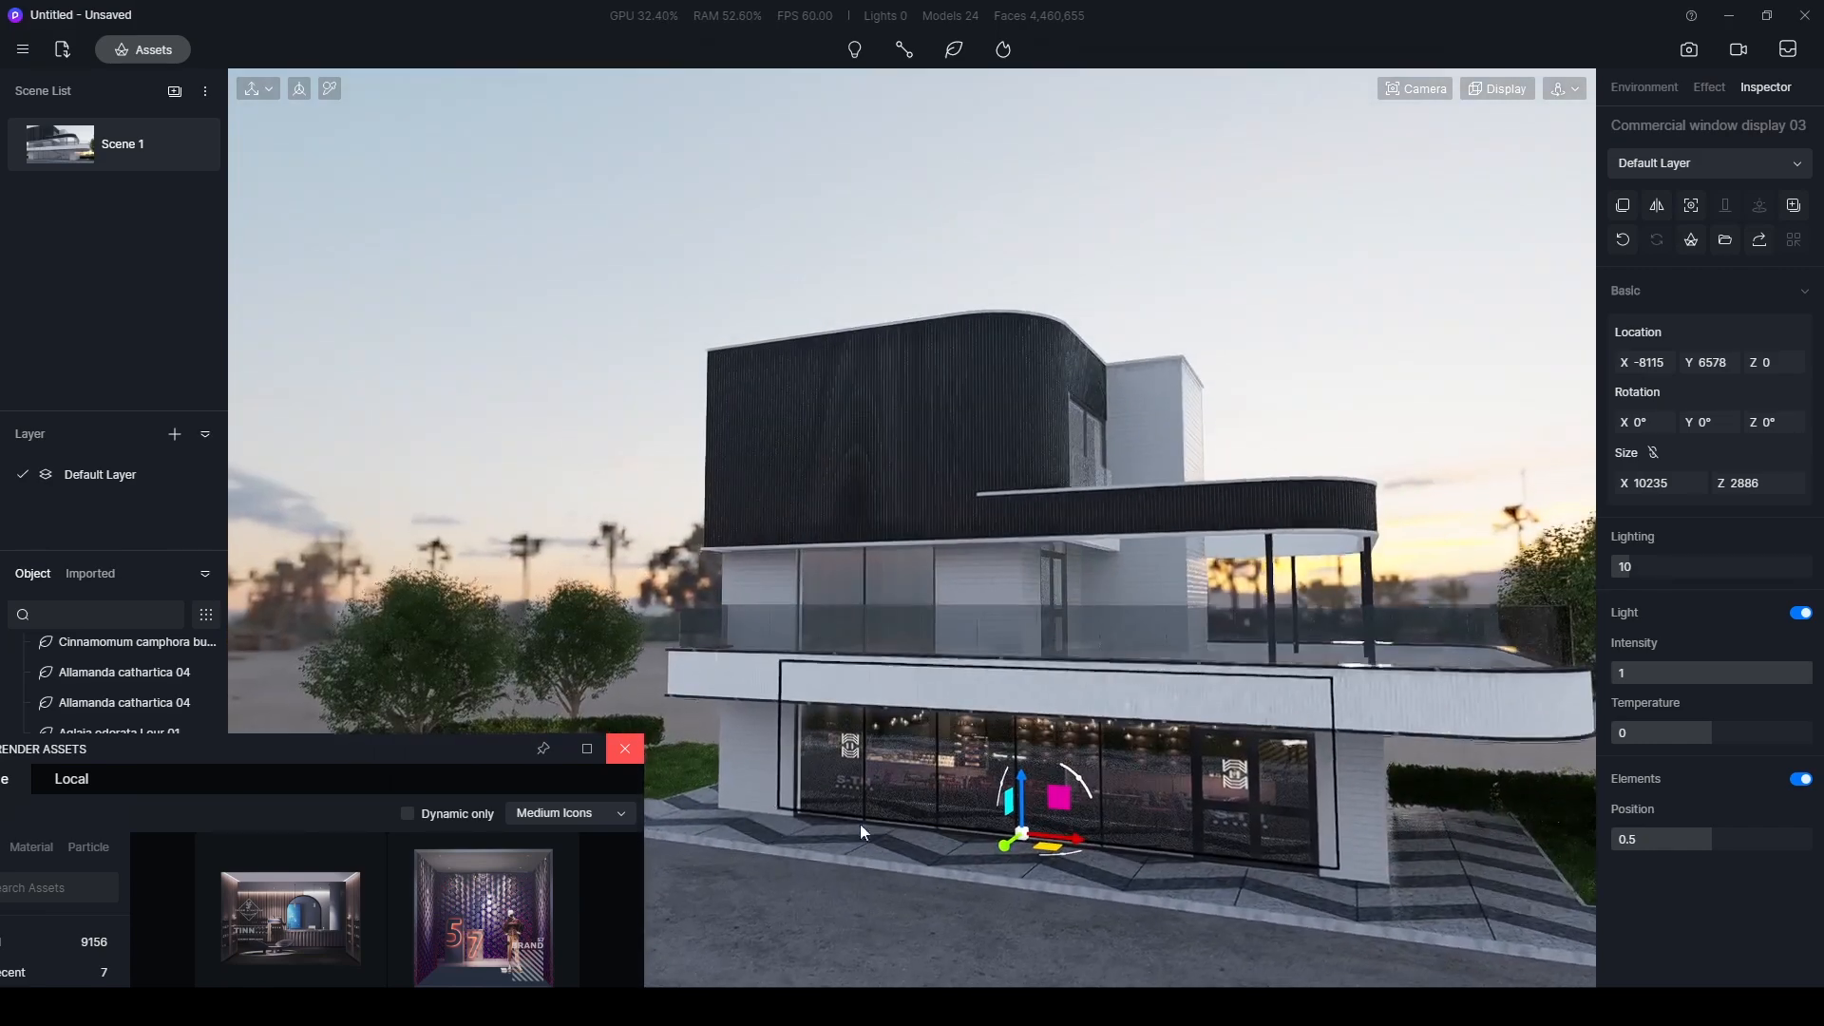
- Place Commercial window display 06 from the online assets behind the upper-floor glazing, at about X -5257, Y 6588, Z 2818
drag(385, 755, 458, 276)
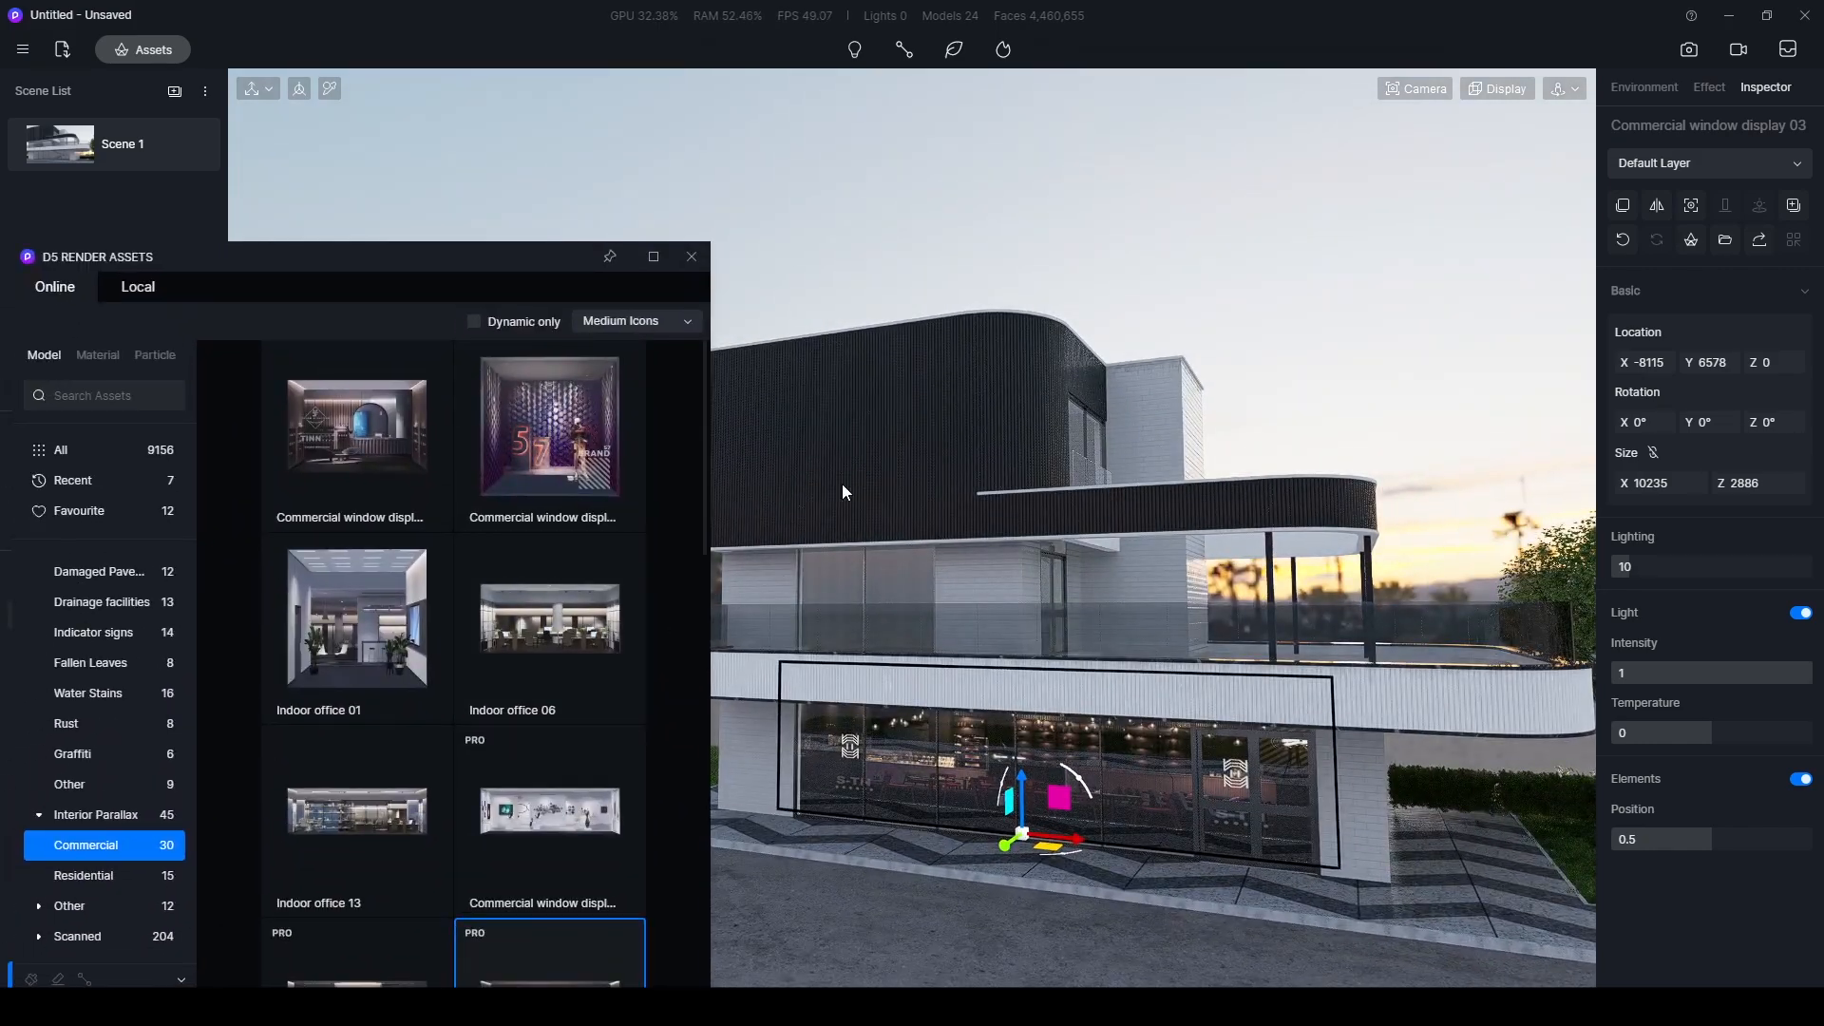
right_drag(912, 508, 1150, 579)
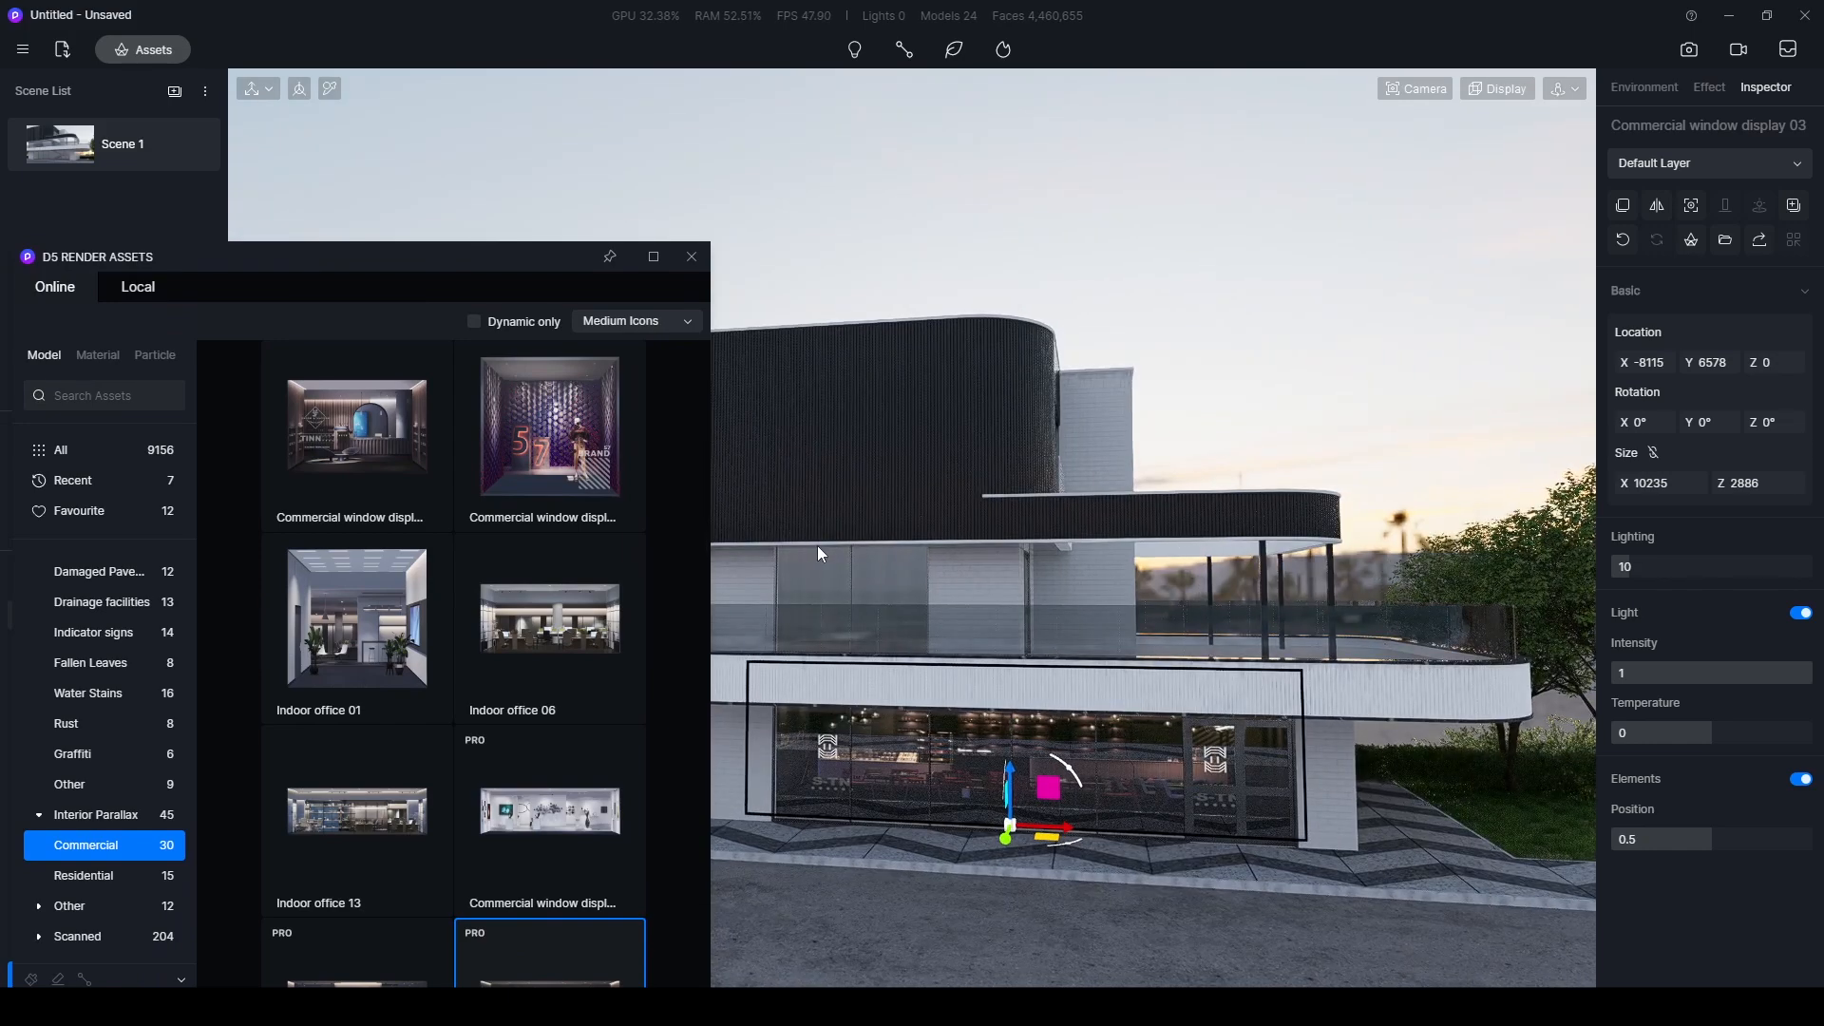
right_drag(867, 575, 769, 611)
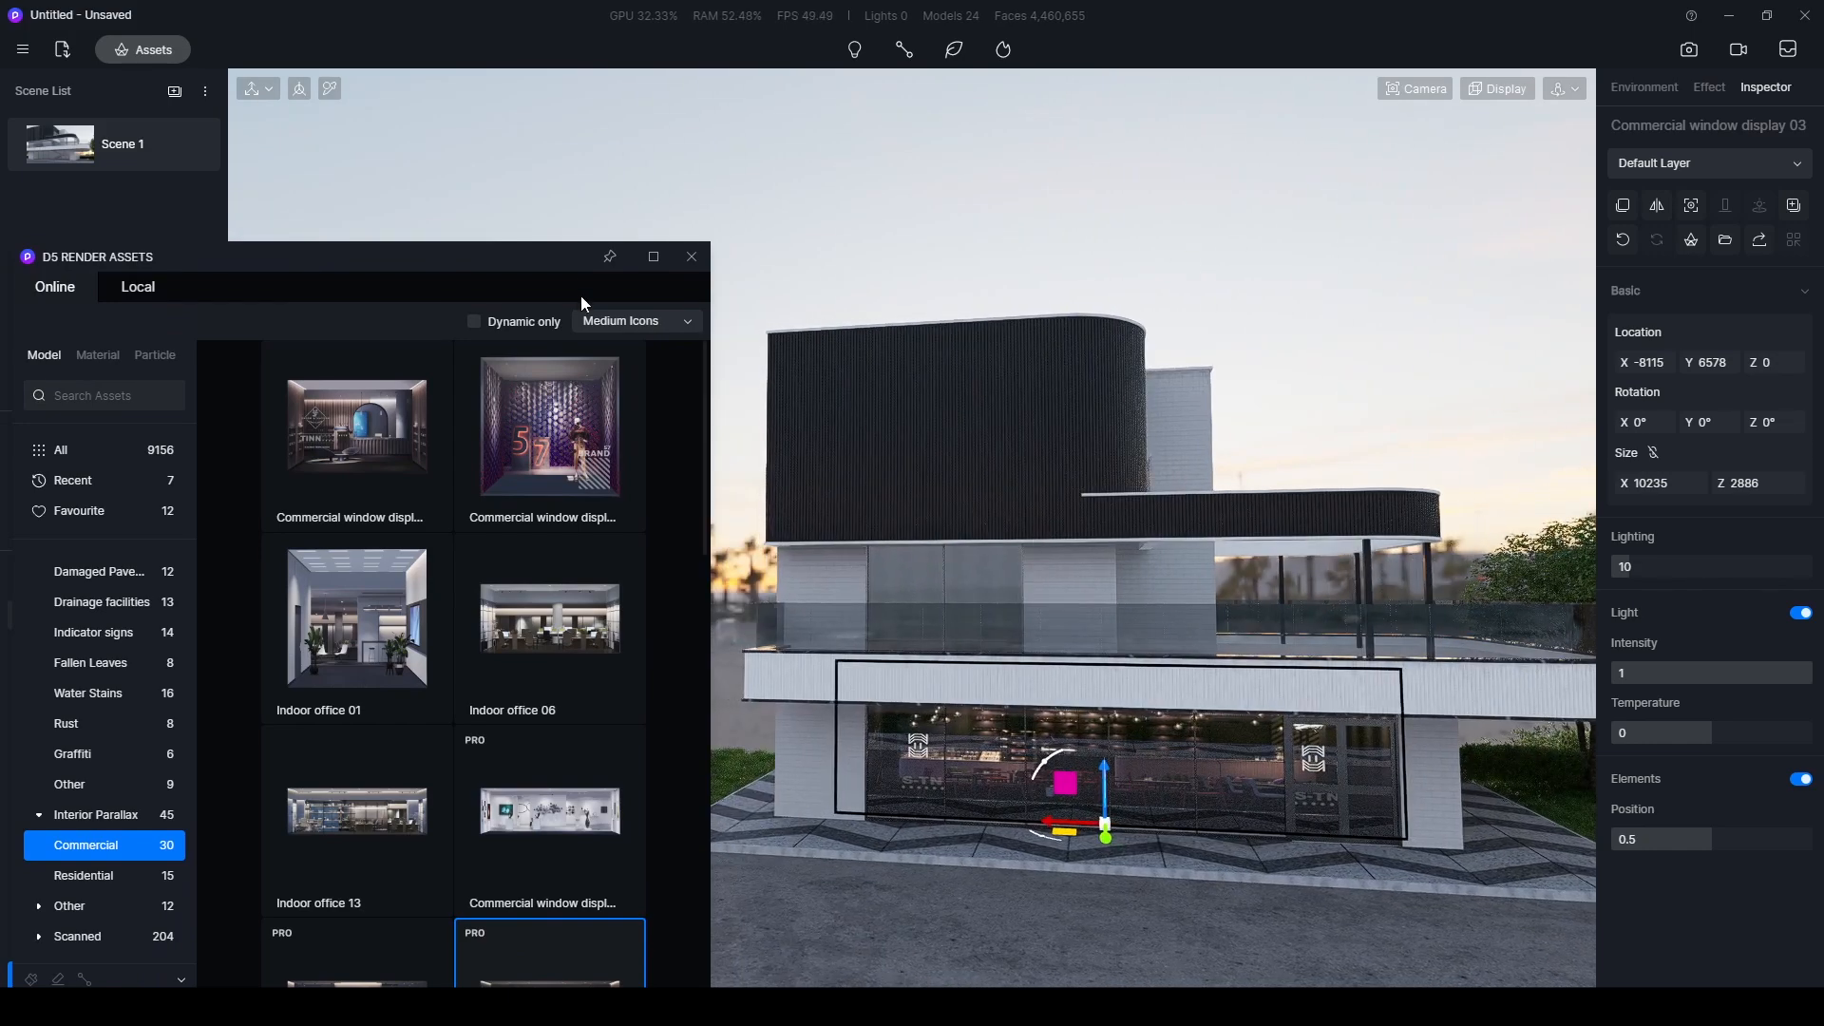
scroll(1025, 619, up, 3)
mouse_move(828, 614)
right_down()
mouse_move(1466, 659)
mouse_move(815, 620)
right_up()
right_drag(1462, 675, 995, 635)
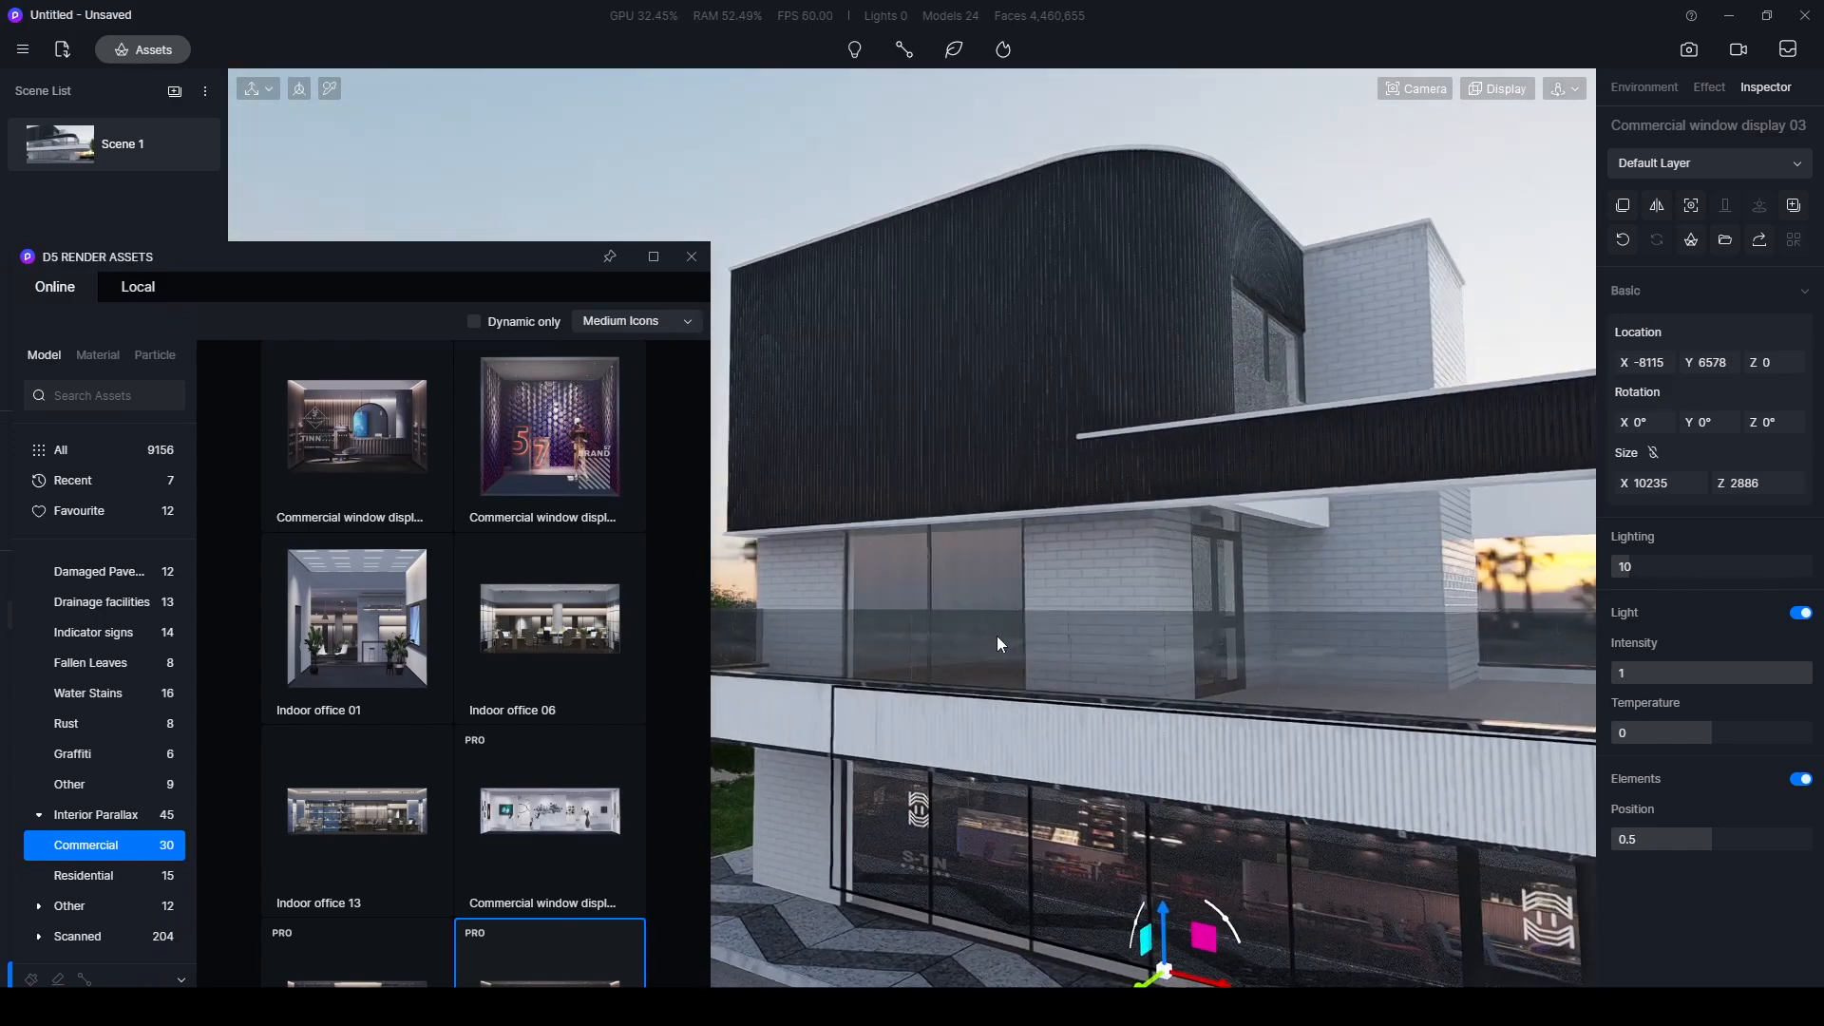
drag(433, 269, 433, 194)
scroll(562, 641, down, 3)
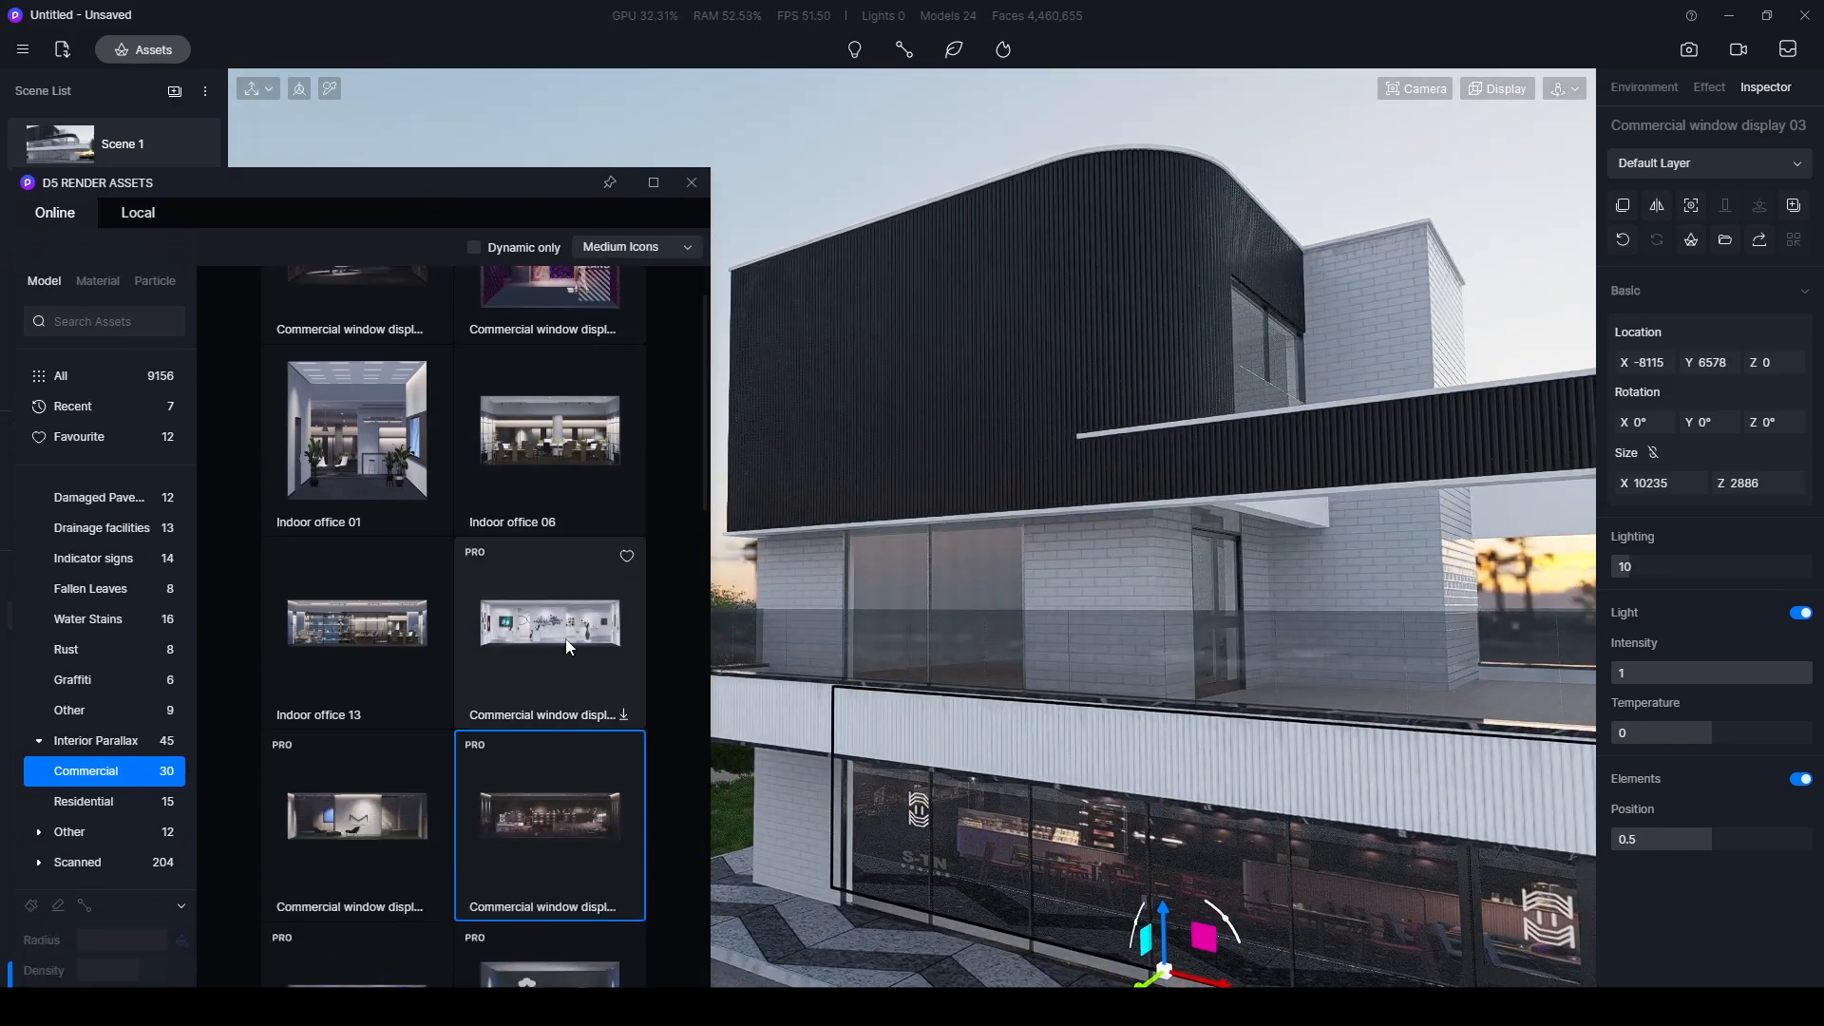
drag(516, 836, 954, 690)
right_drag(954, 690, 944, 736)
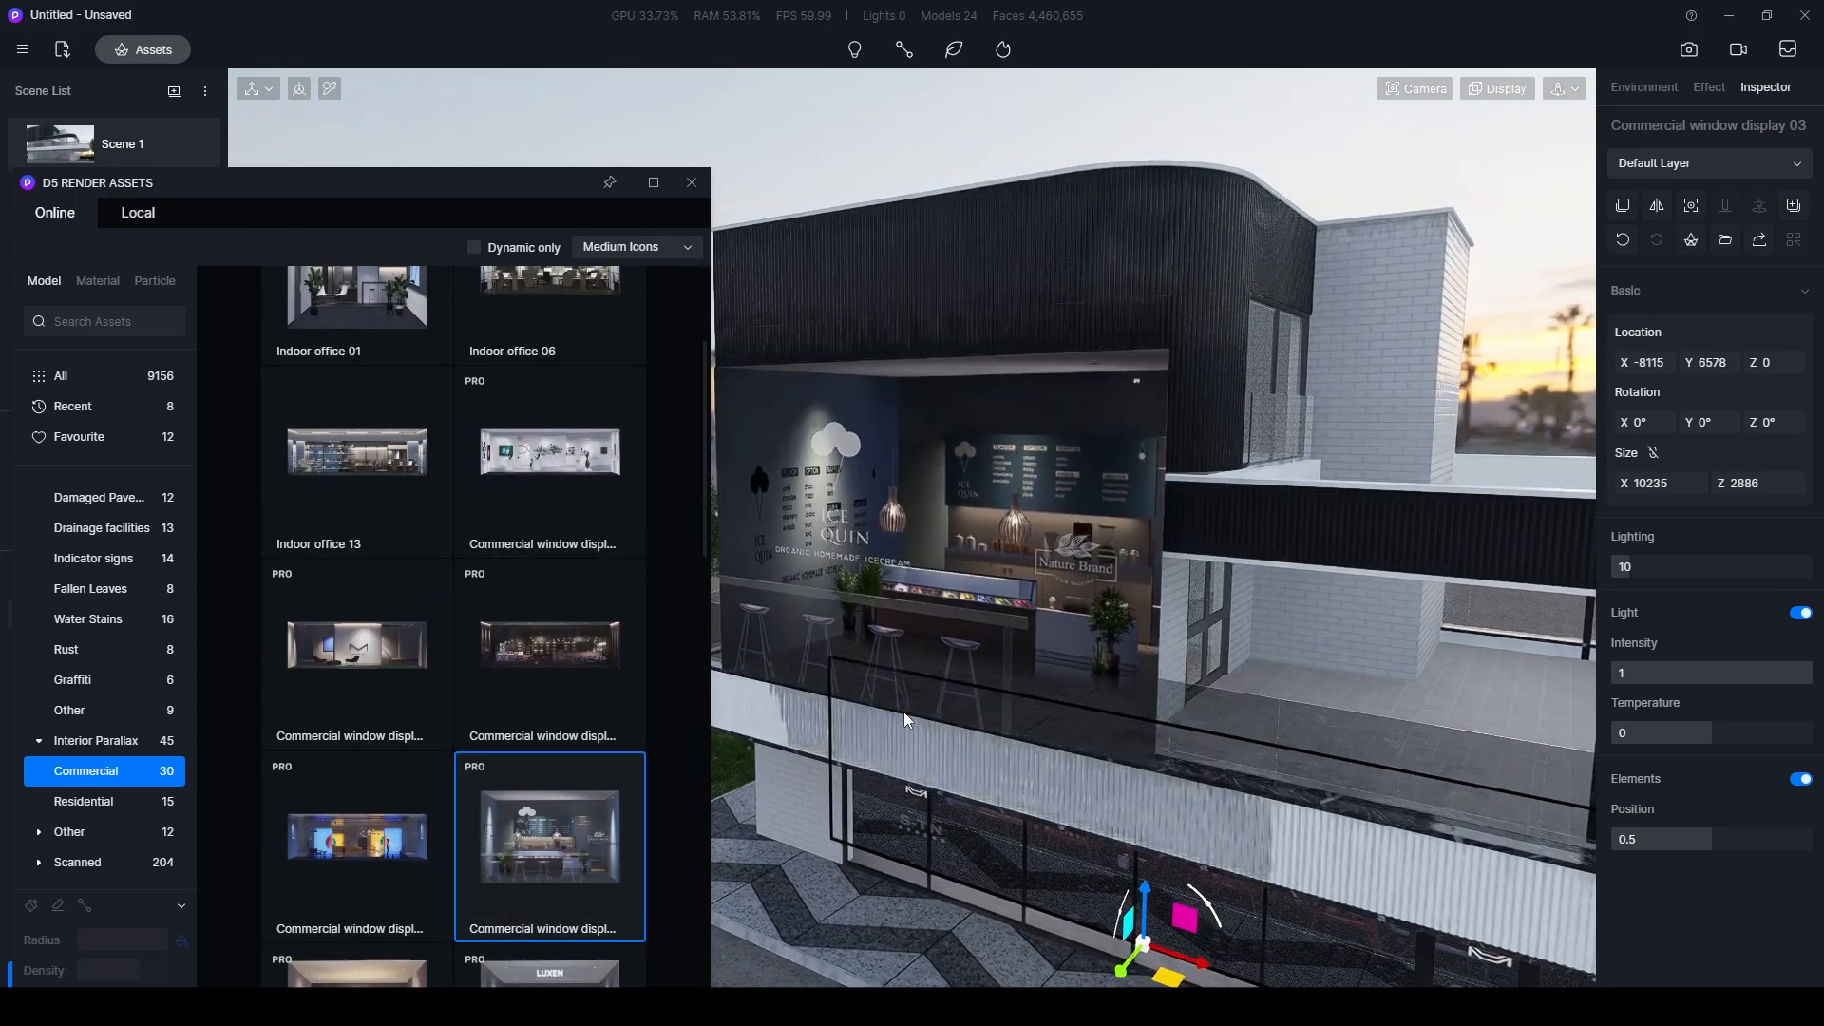
click(903, 706)
- Check the upper-floor window display from several angles and return to the saved Scene 1 view
drag(907, 731, 951, 642)
scroll(866, 684, down, 3)
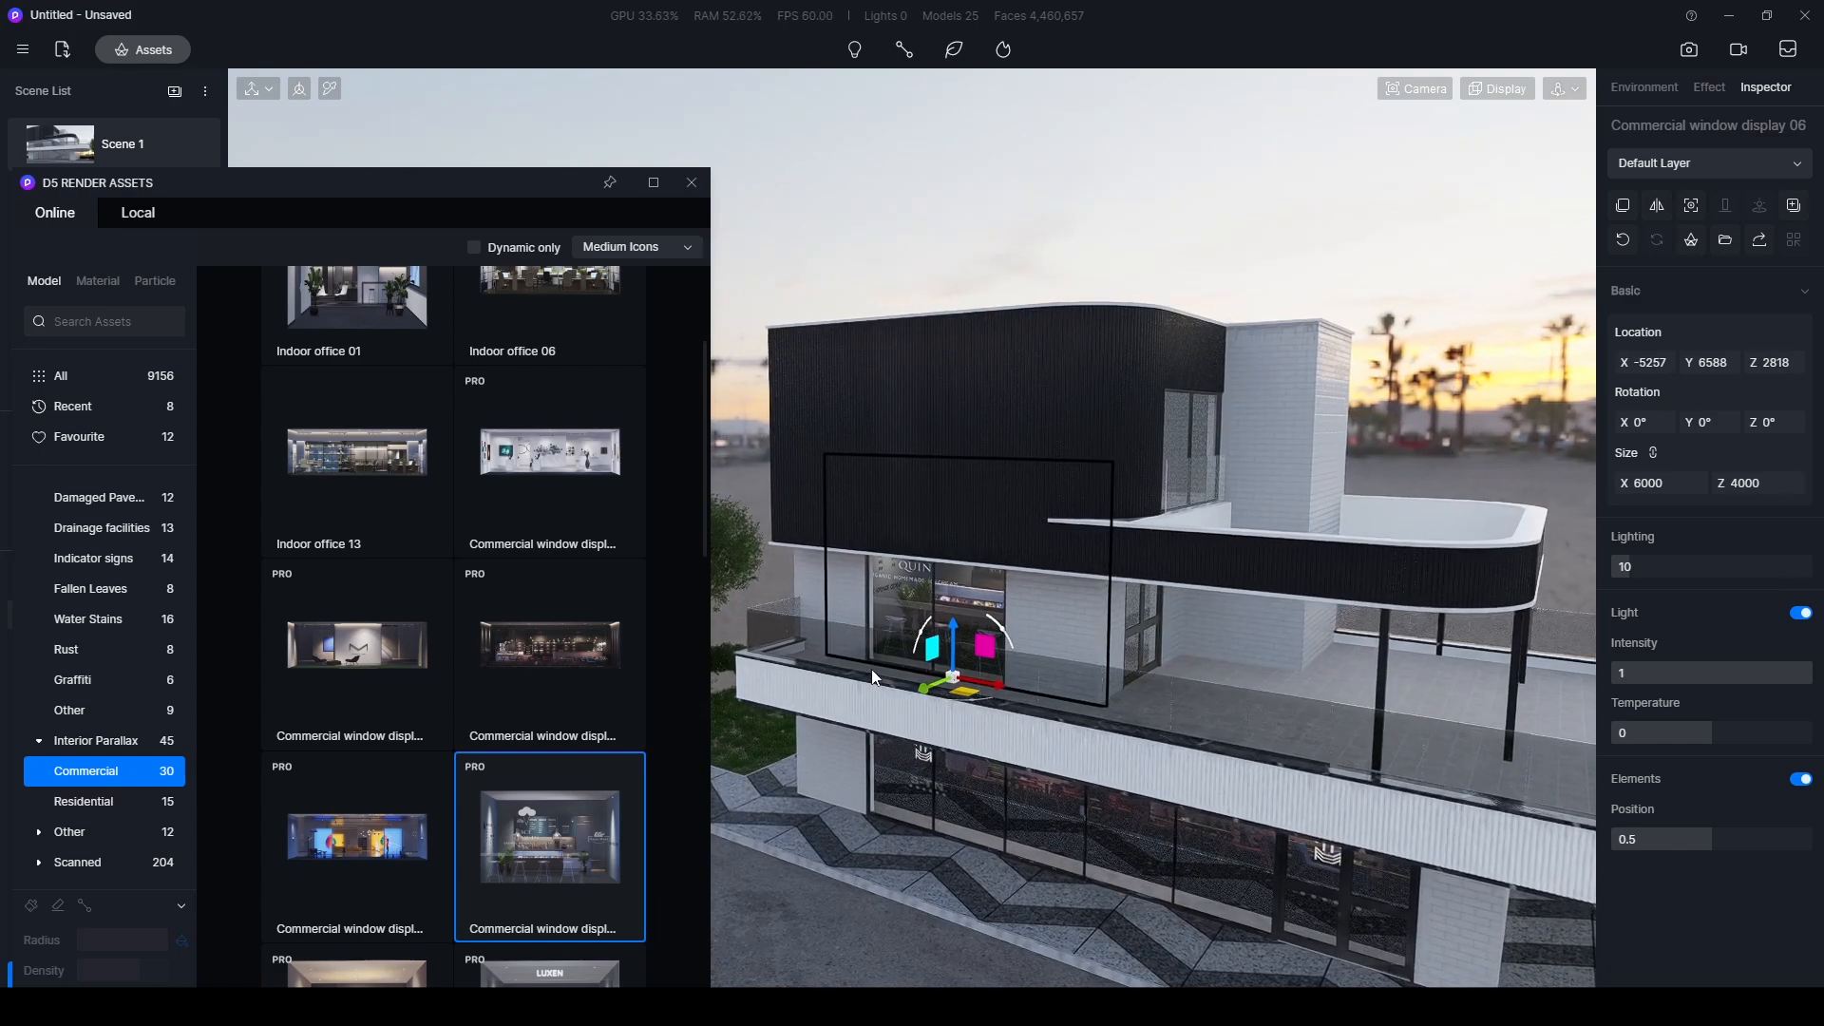
middle_drag(869, 726, 1220, 517)
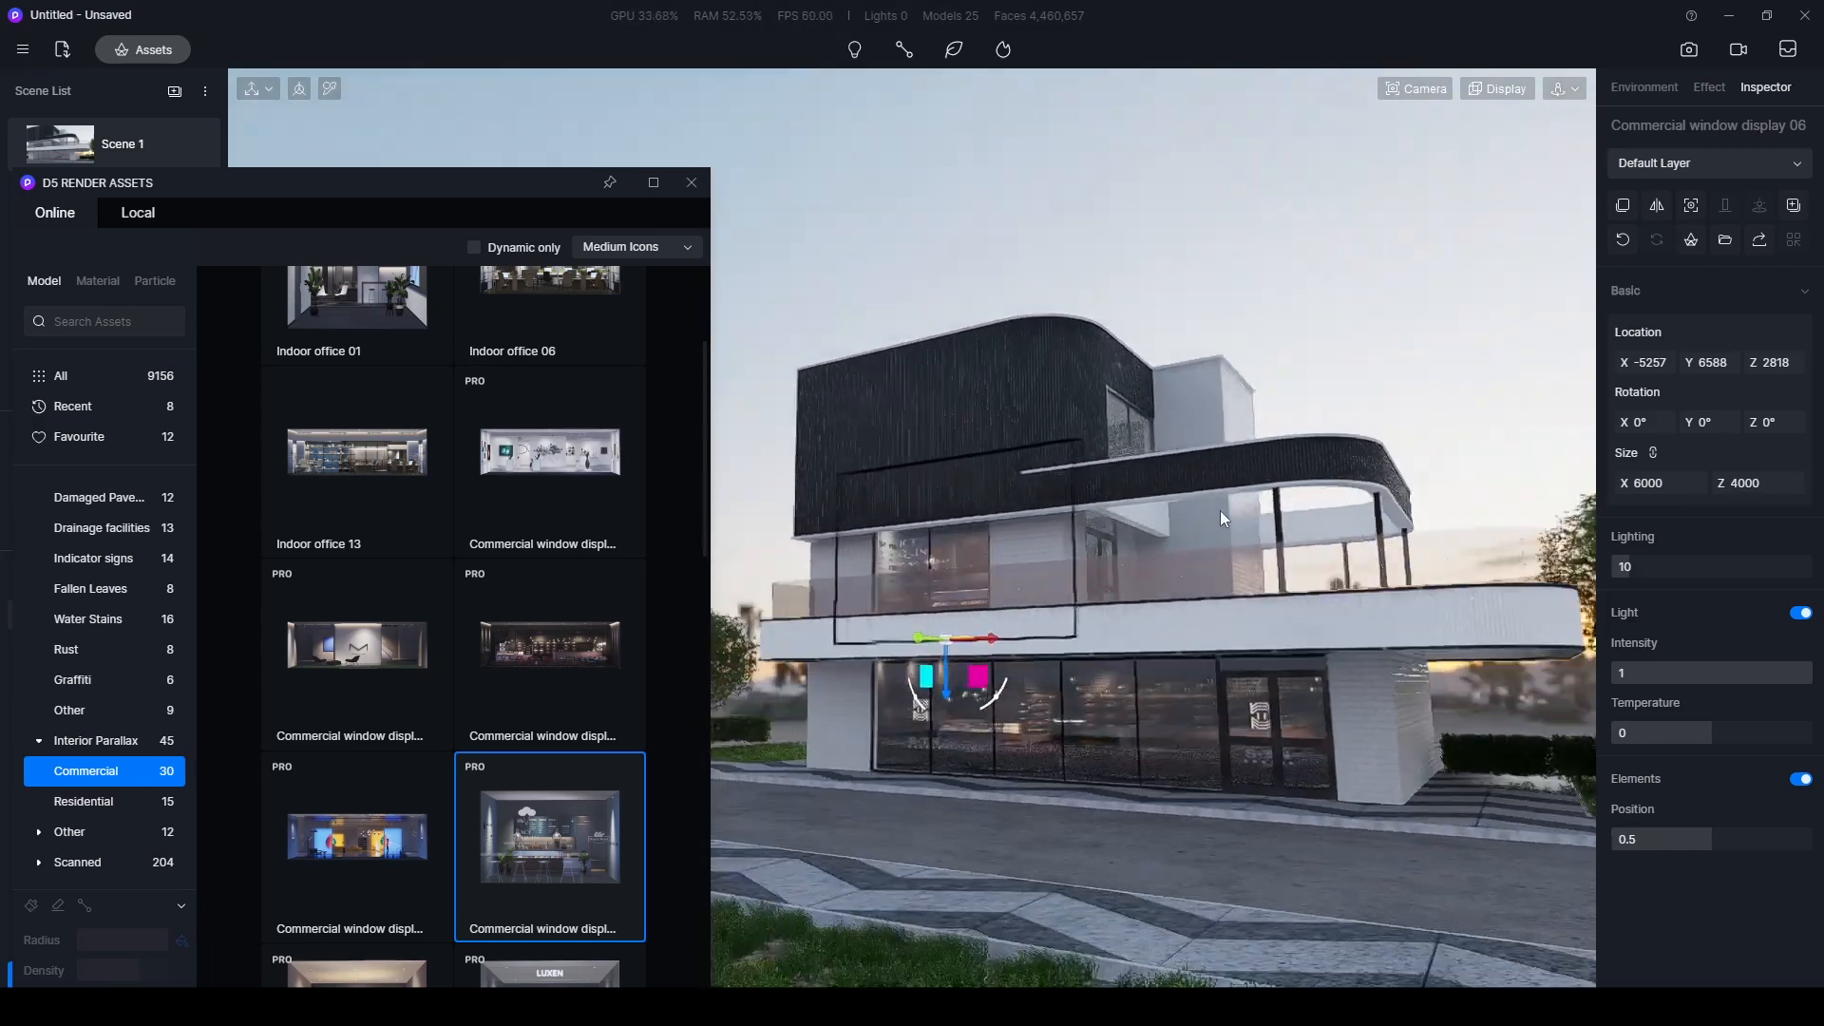
drag(485, 186, 554, 968)
click(86, 160)
click(491, 308)
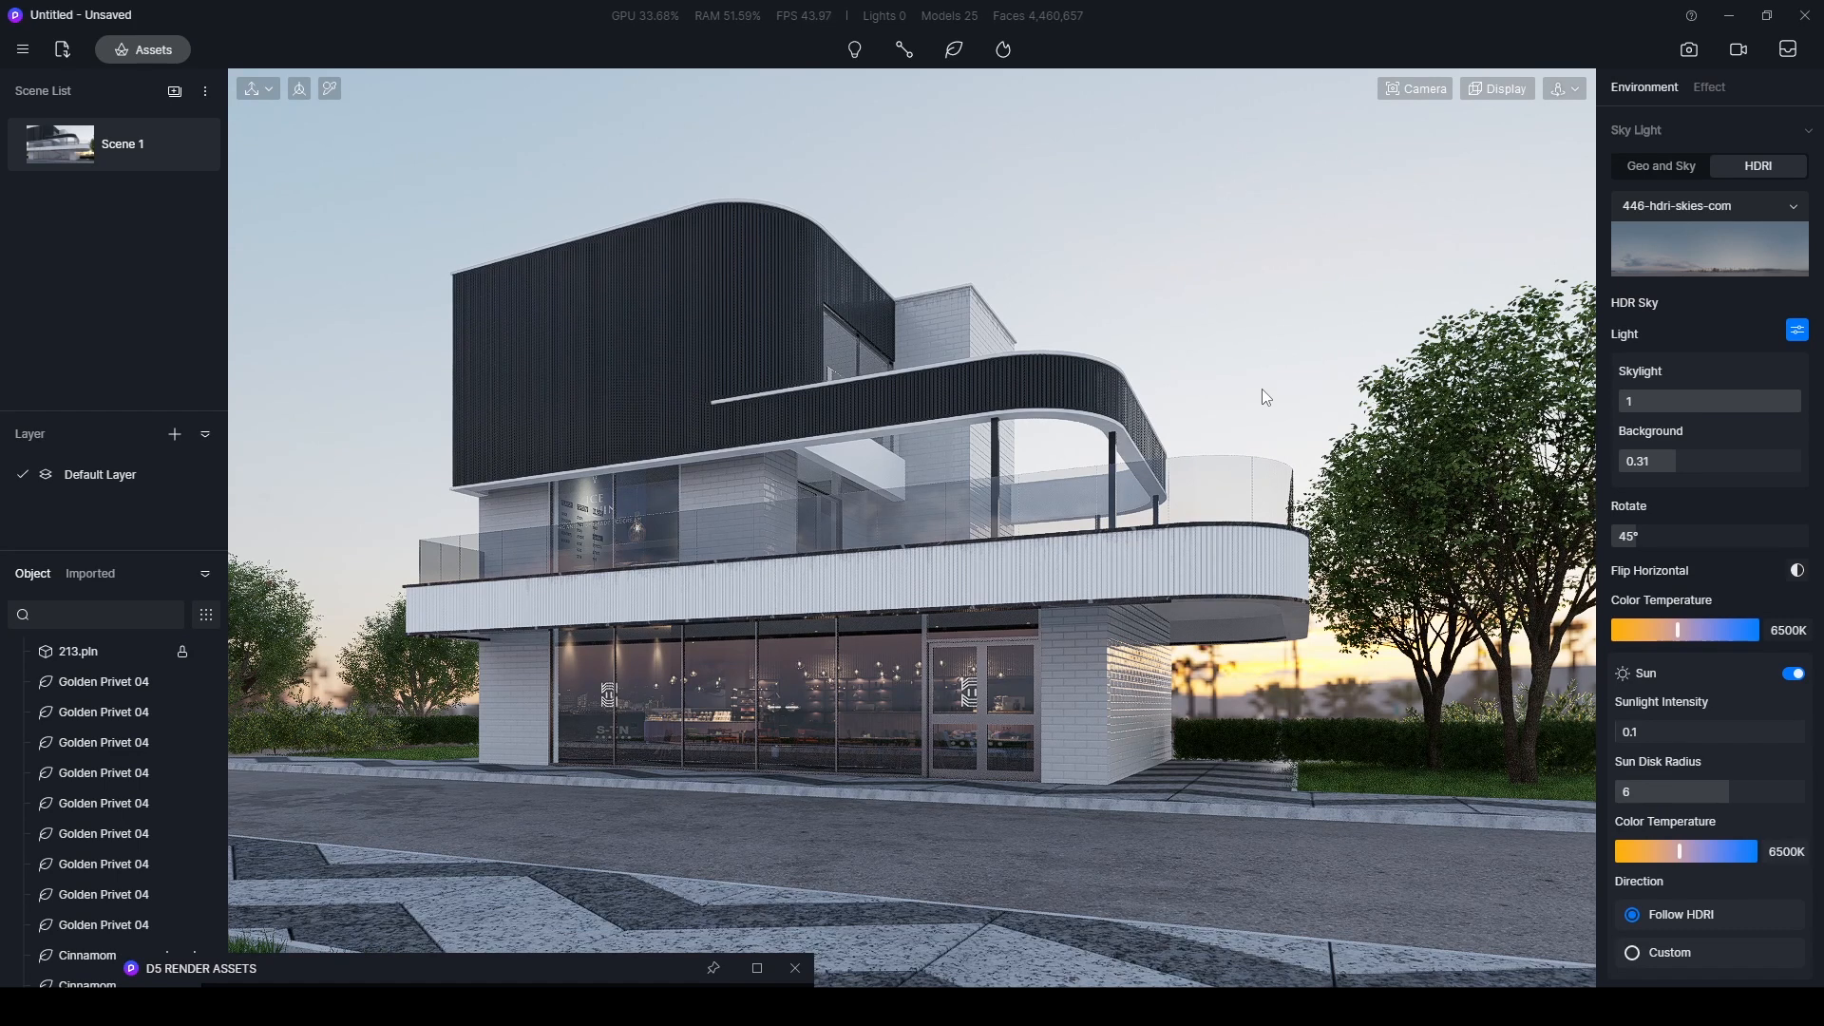
- Add the Table Set from the local model library on the paving beside the building's side wall
click(622, 967)
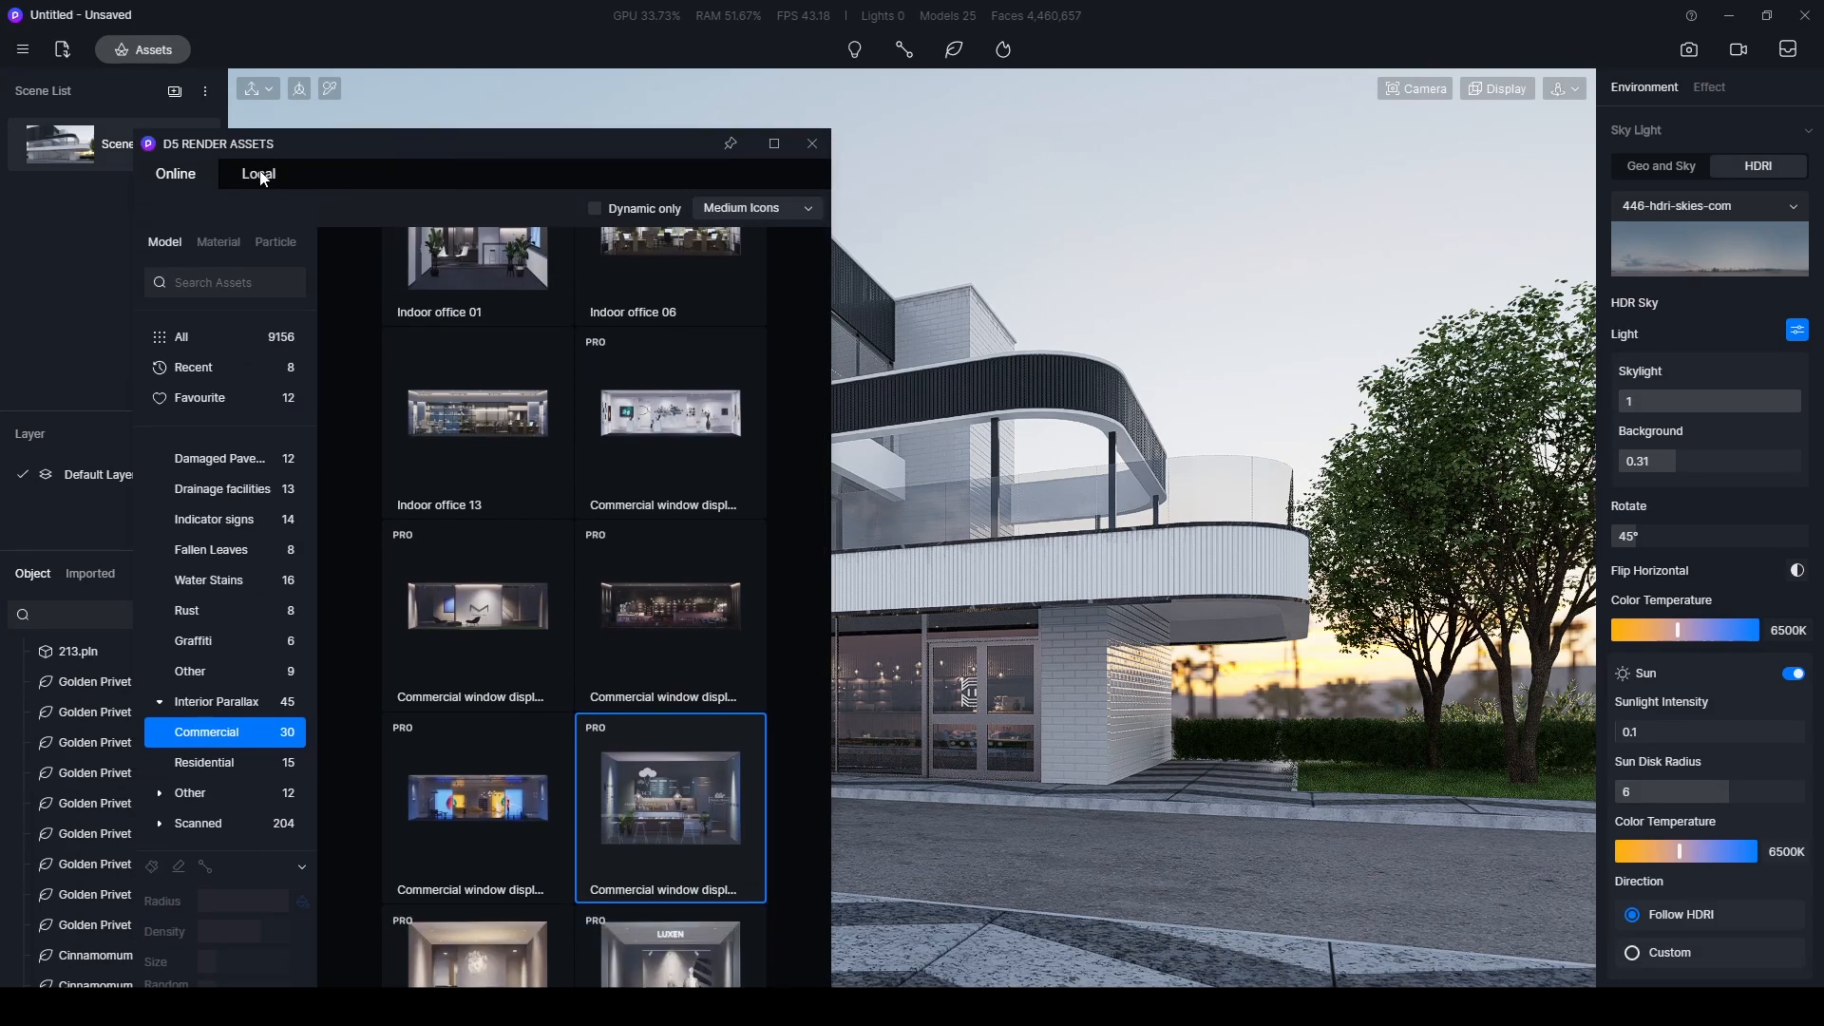
click(260, 174)
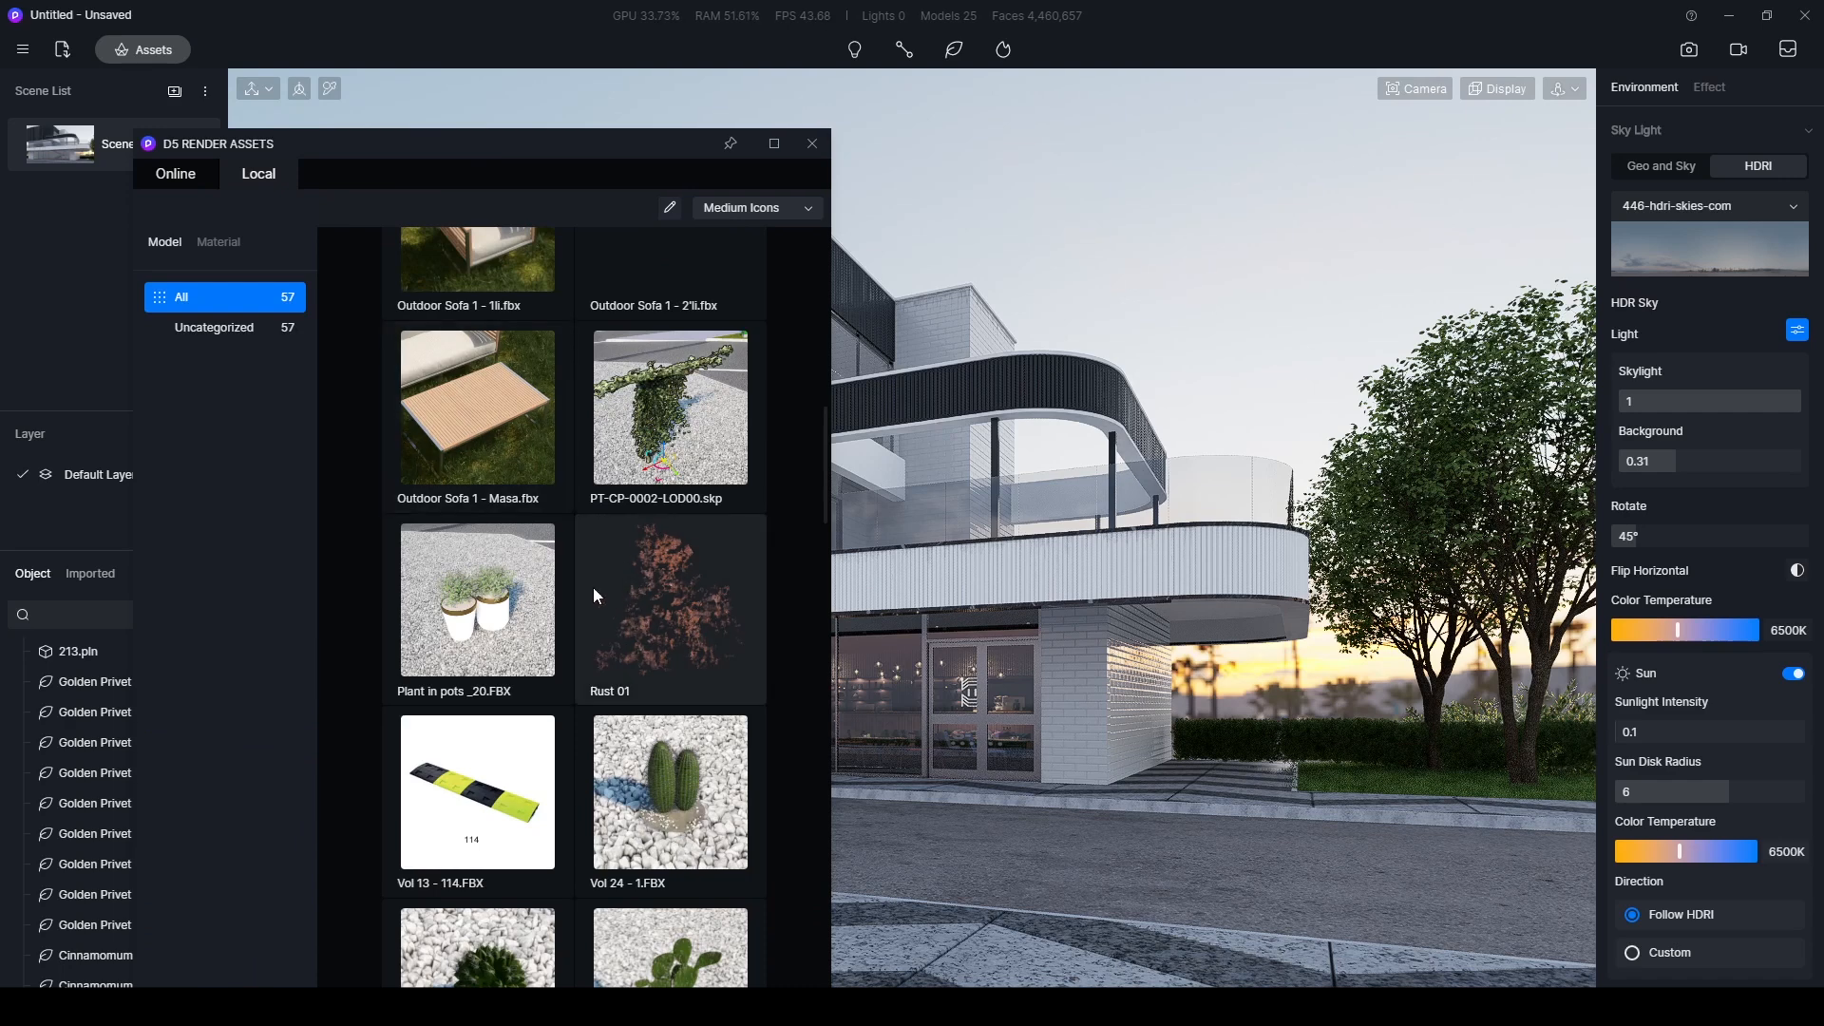
scroll(593, 587, down, 5)
scroll(699, 559, up, 10)
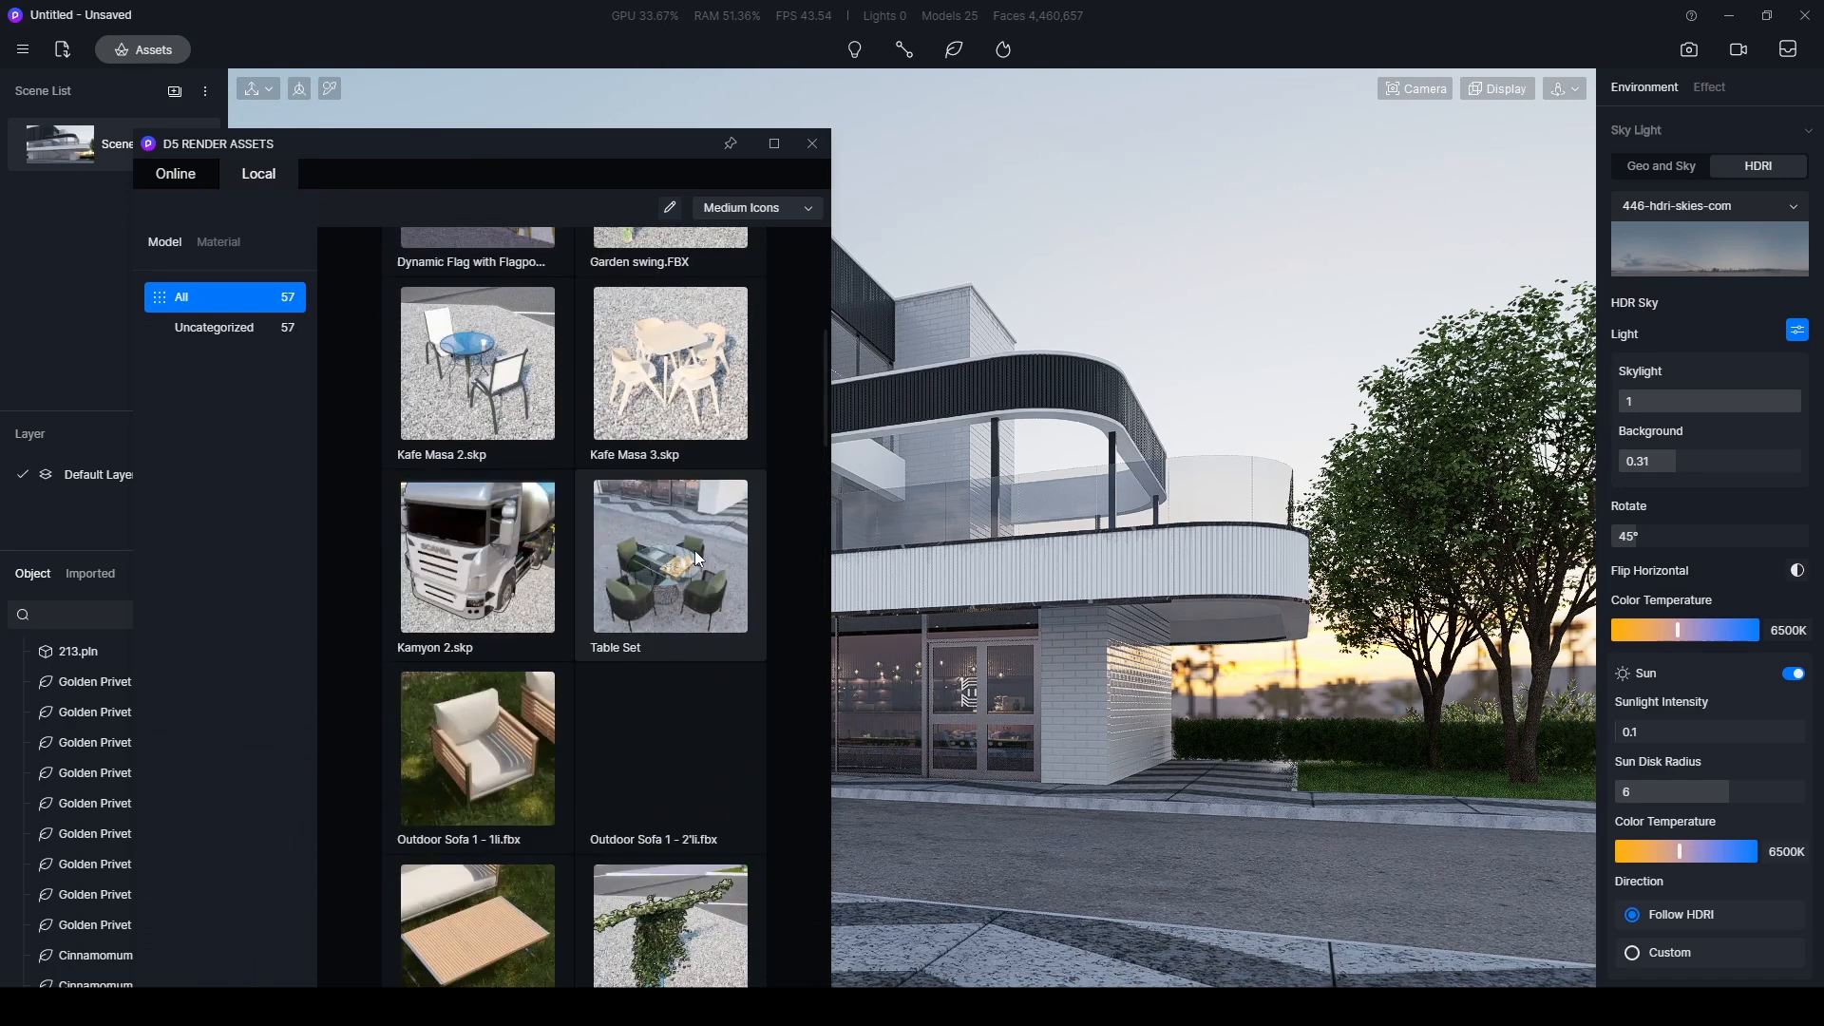
click(695, 552)
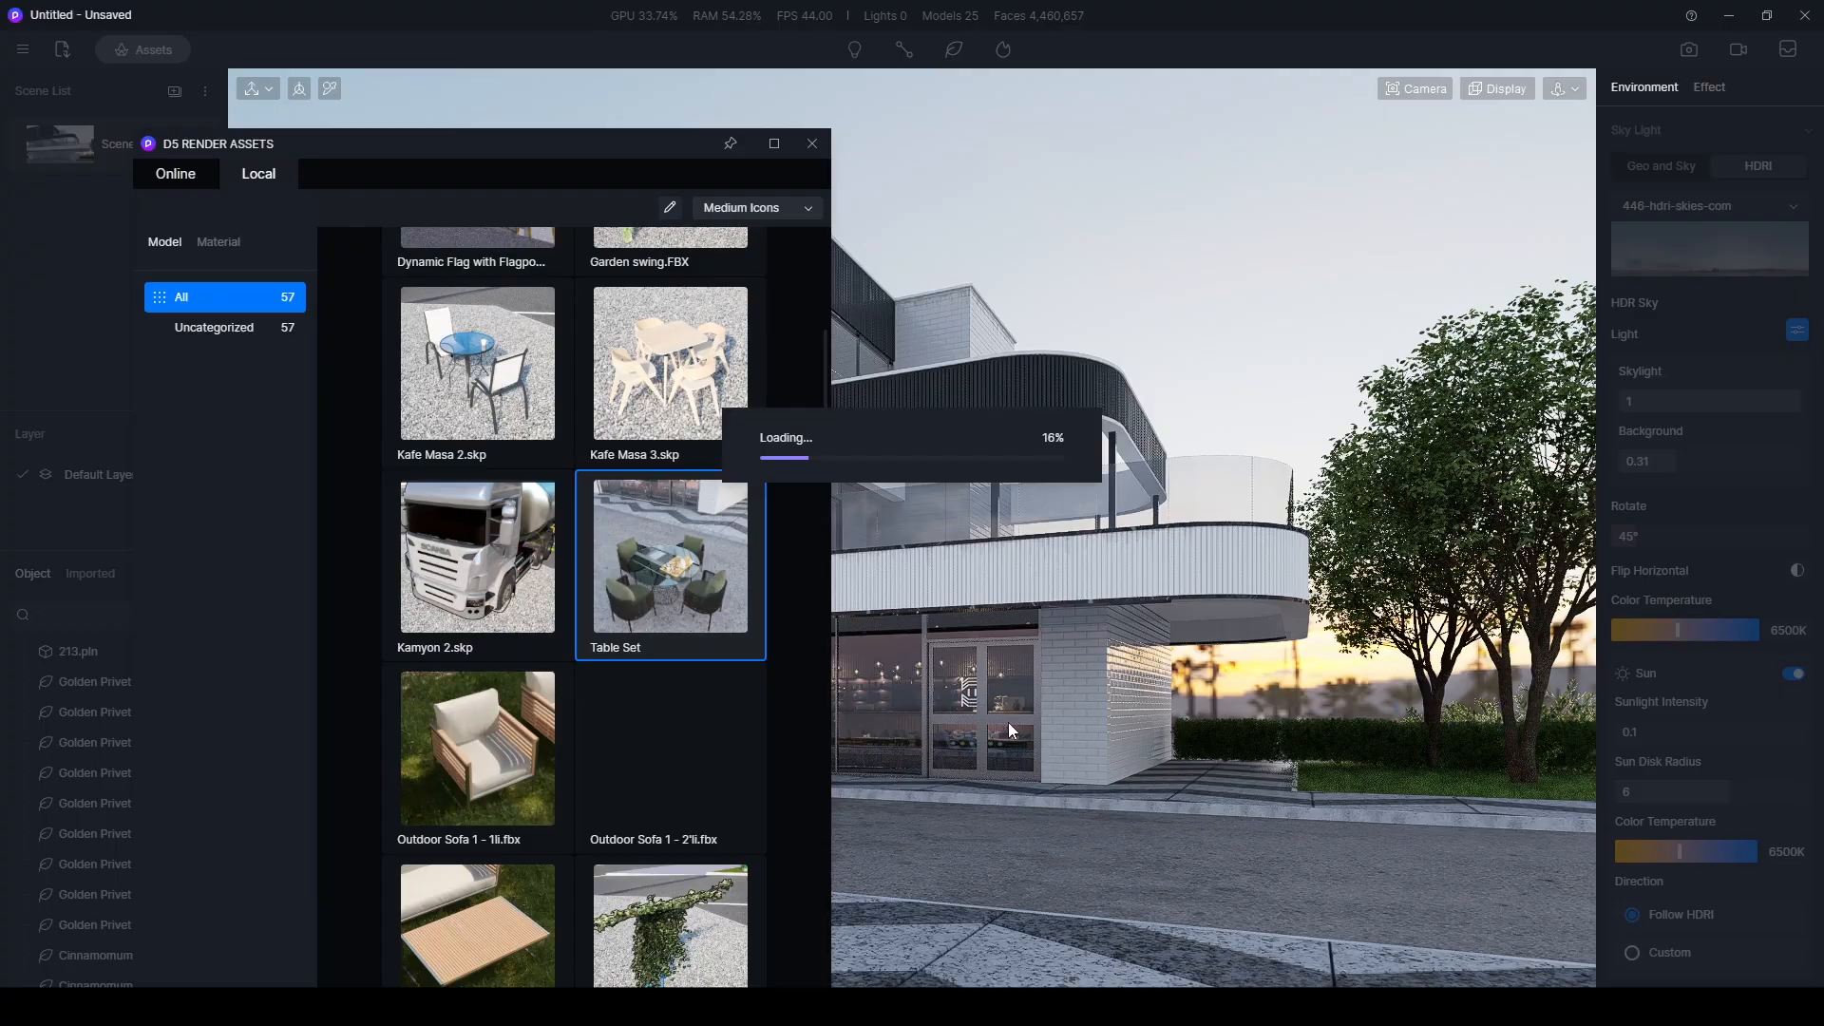
scroll(1267, 613, down, 10)
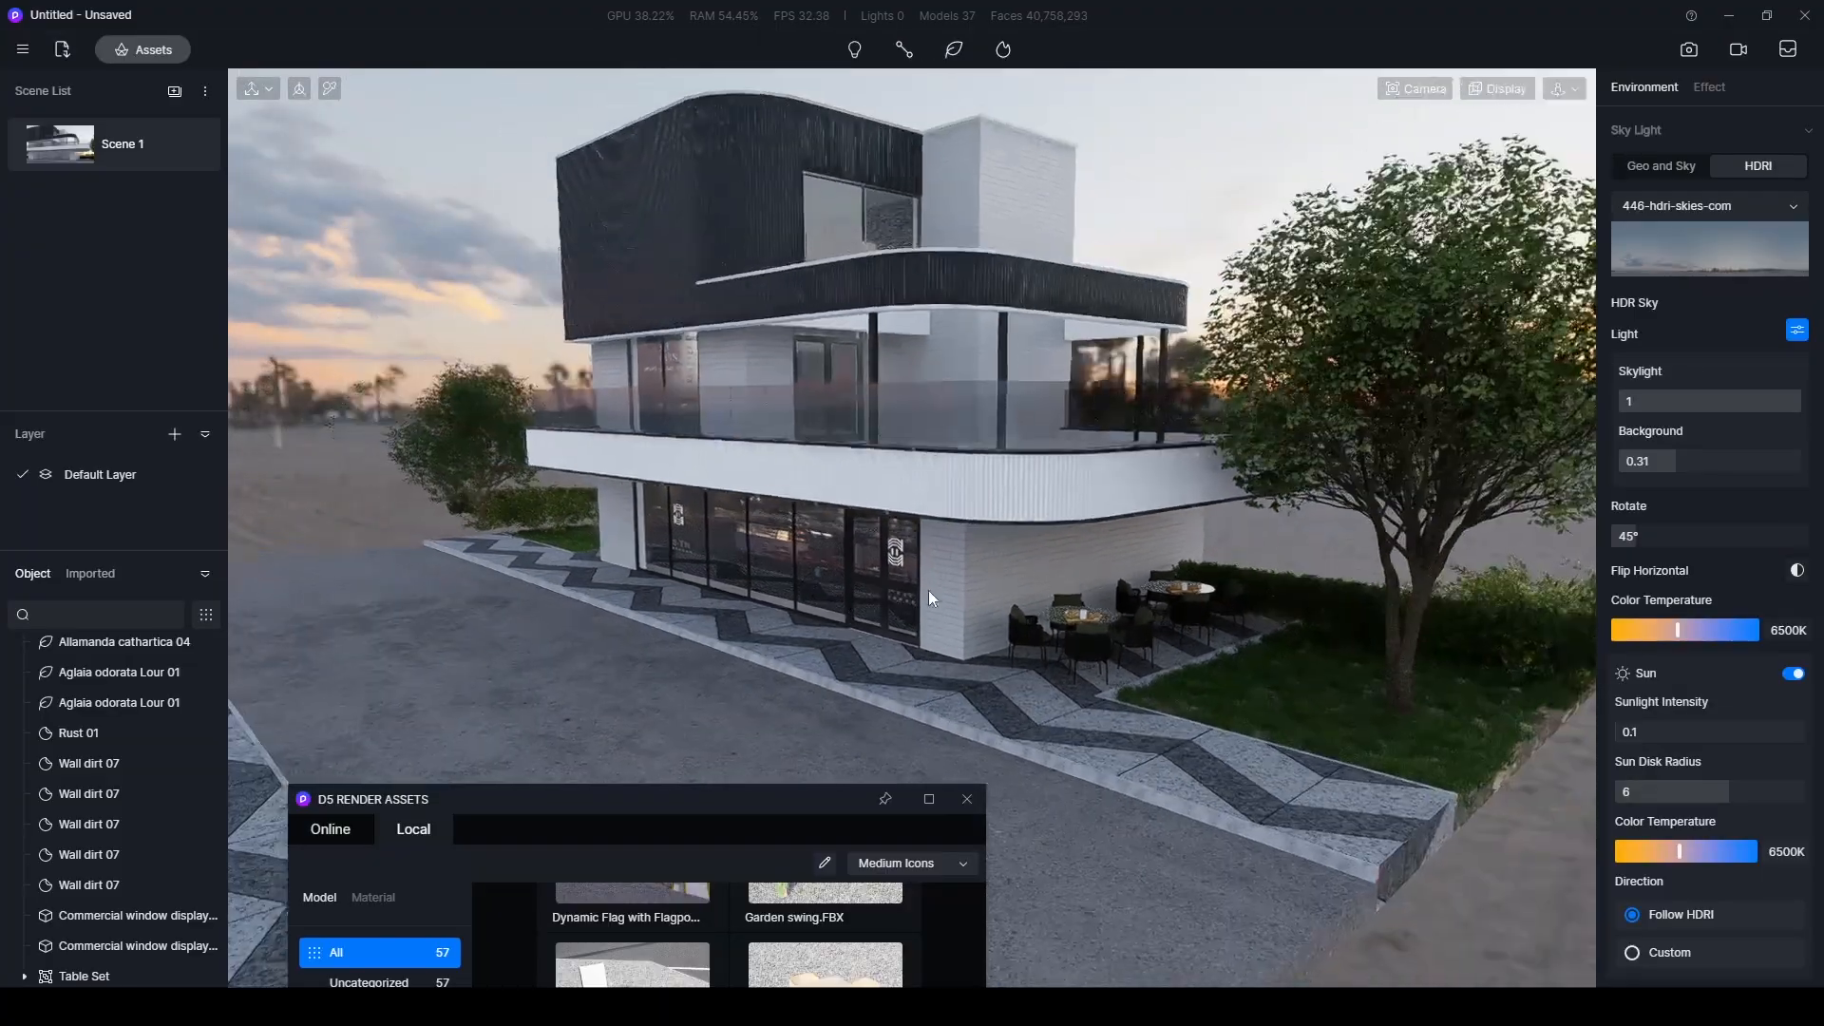
right_drag(927, 590, 951, 556)
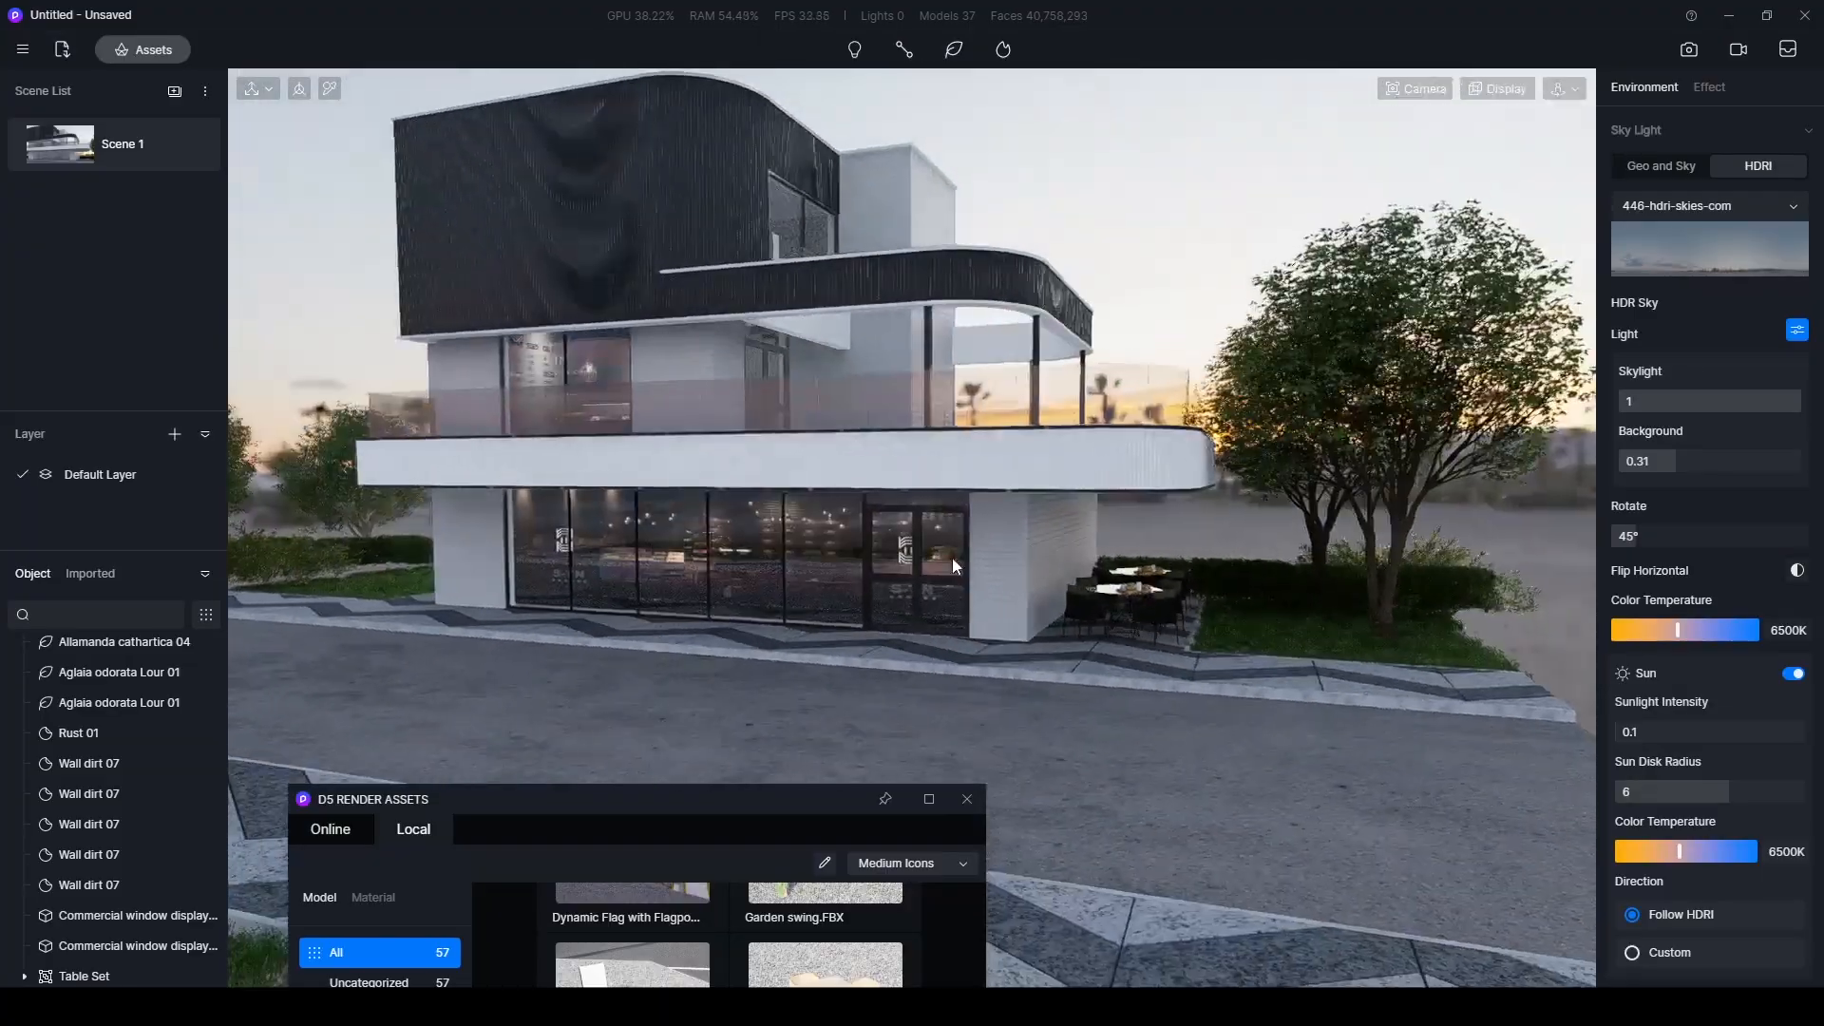
- Switch to video creation and orbit to the building corner facing away from the café tables
scroll(952, 556, up, 5)
right_drag(770, 557, 818, 533)
middle_drag(818, 533, 961, 532)
right_drag(961, 531, 1075, 492)
scroll(1189, 486, down, 5)
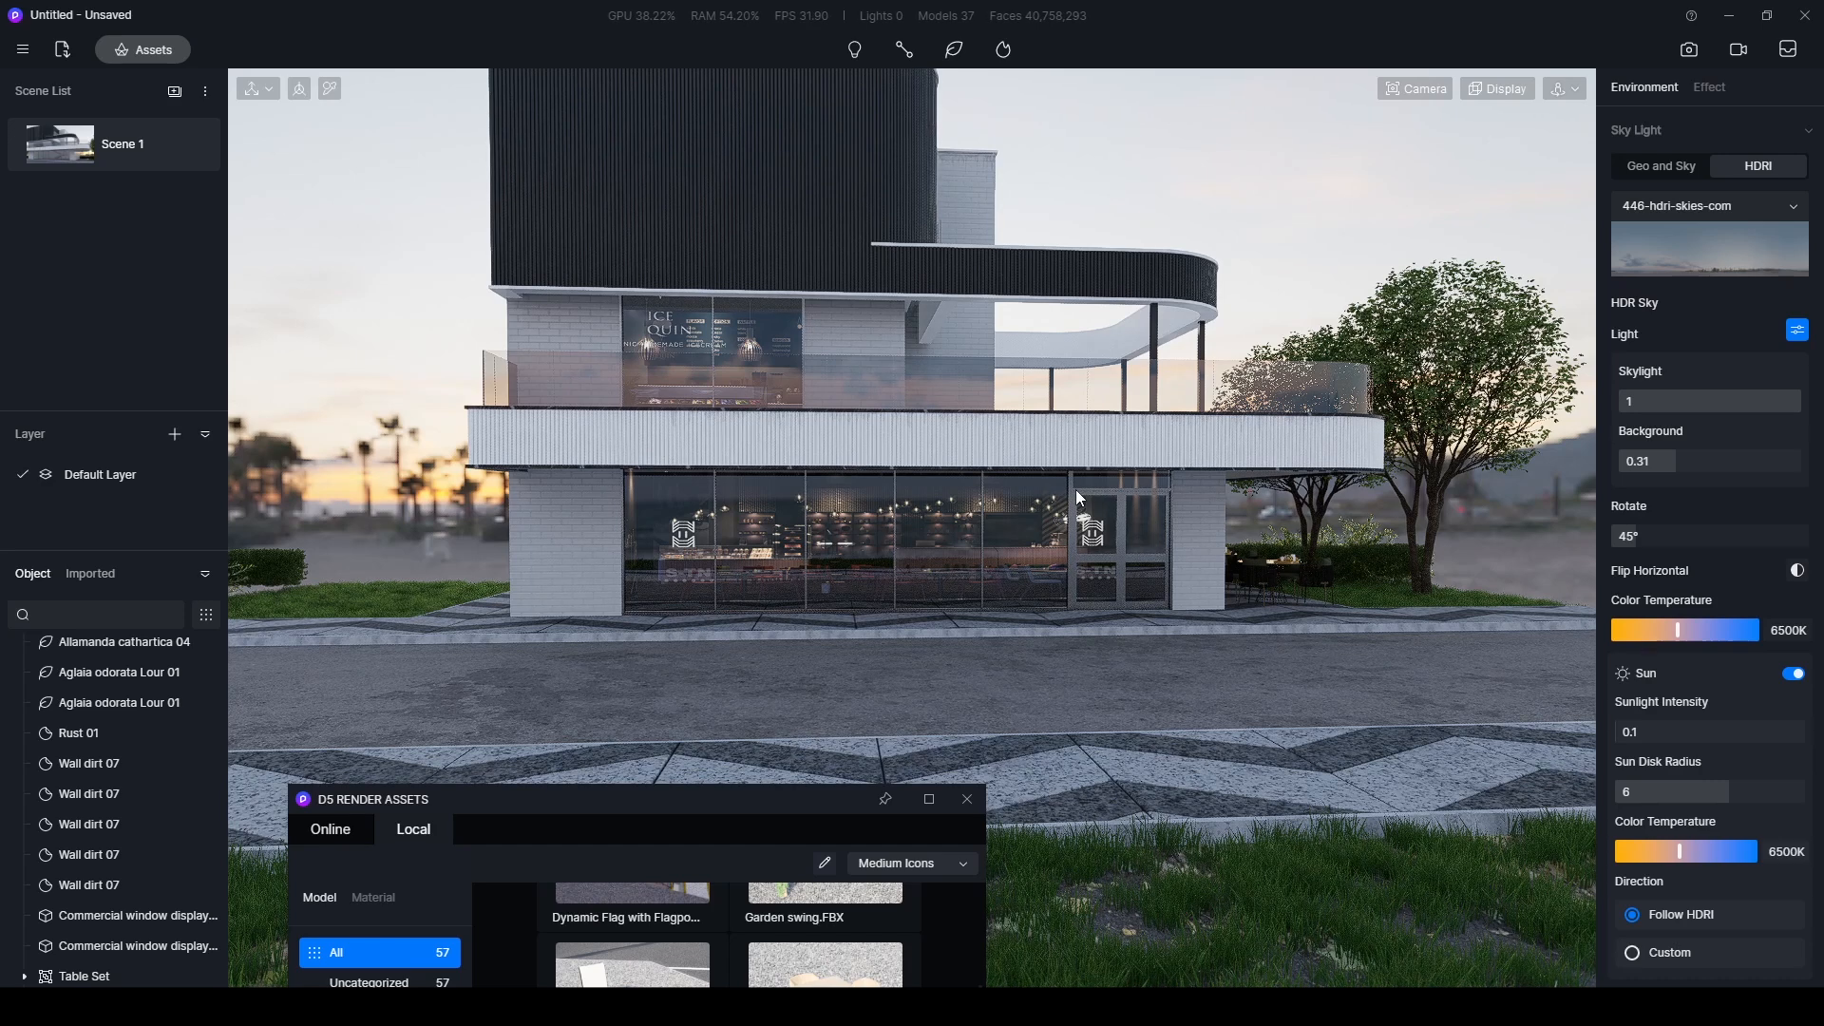
click(1740, 55)
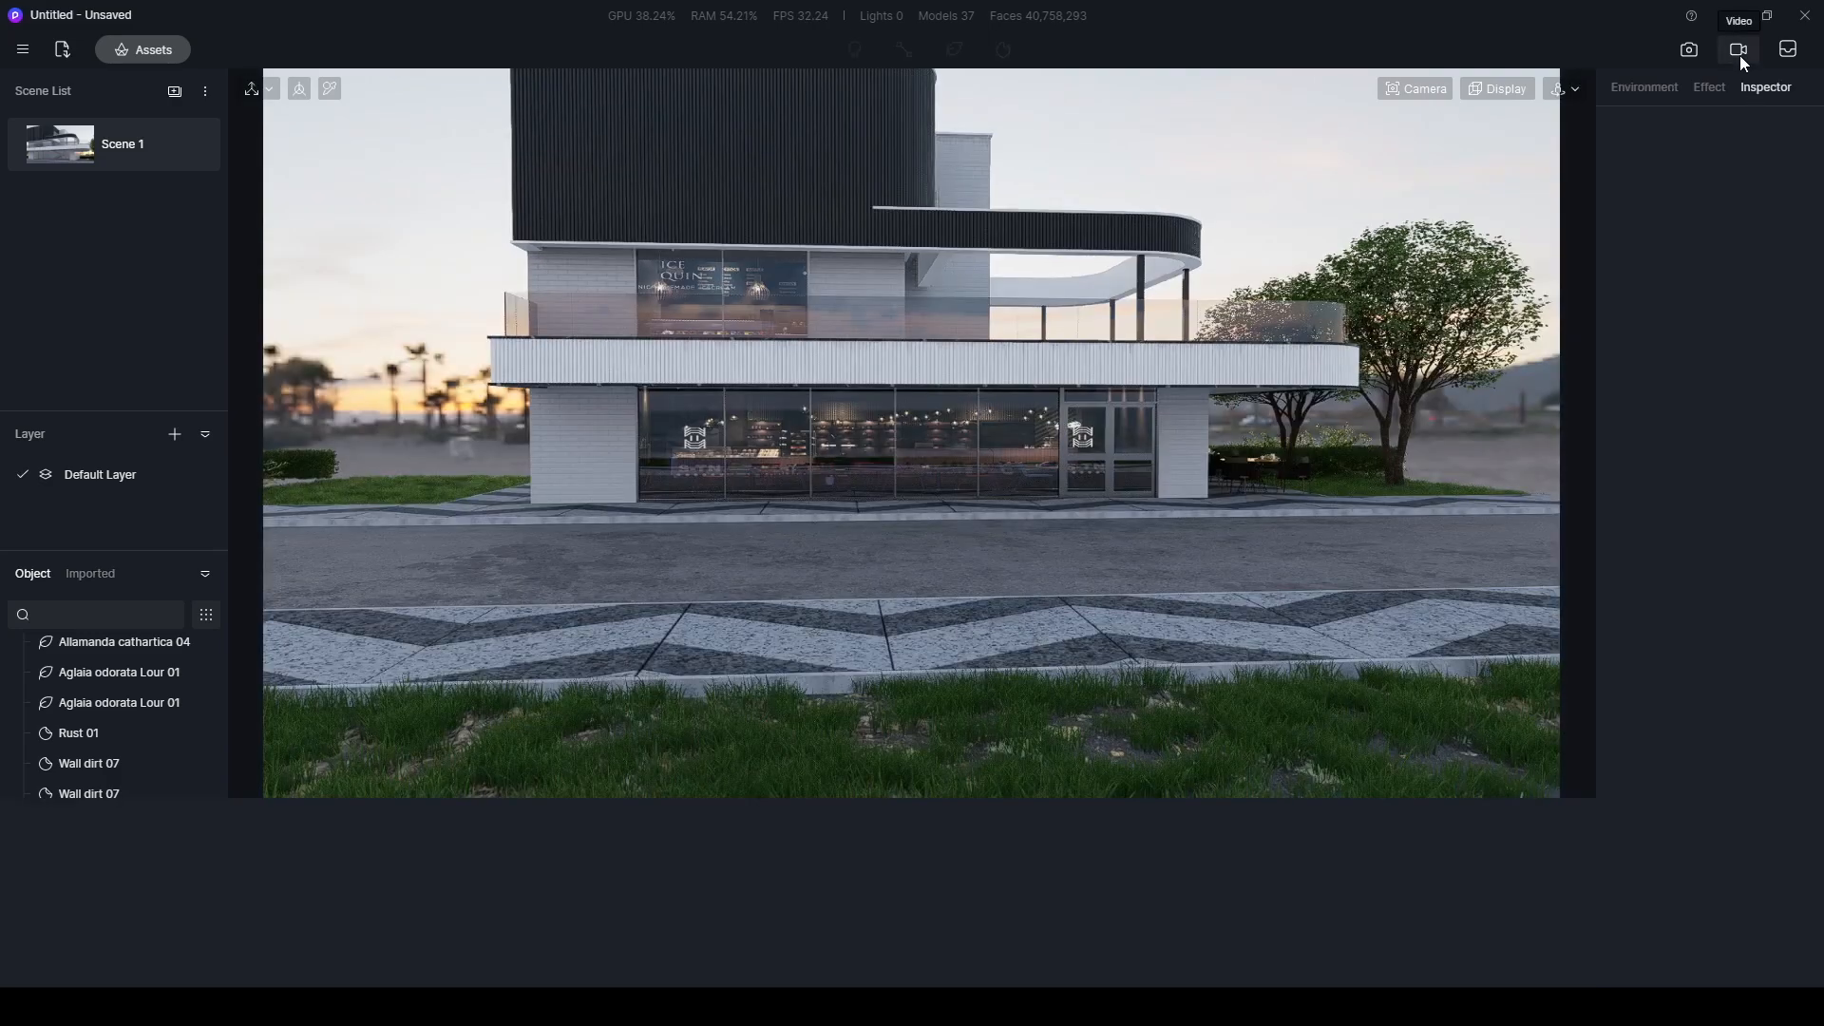
right_drag(707, 507, 1040, 494)
right_drag(914, 486, 1012, 476)
middle_drag(793, 425, 1011, 522)
right_drag(1010, 521, 844, 496)
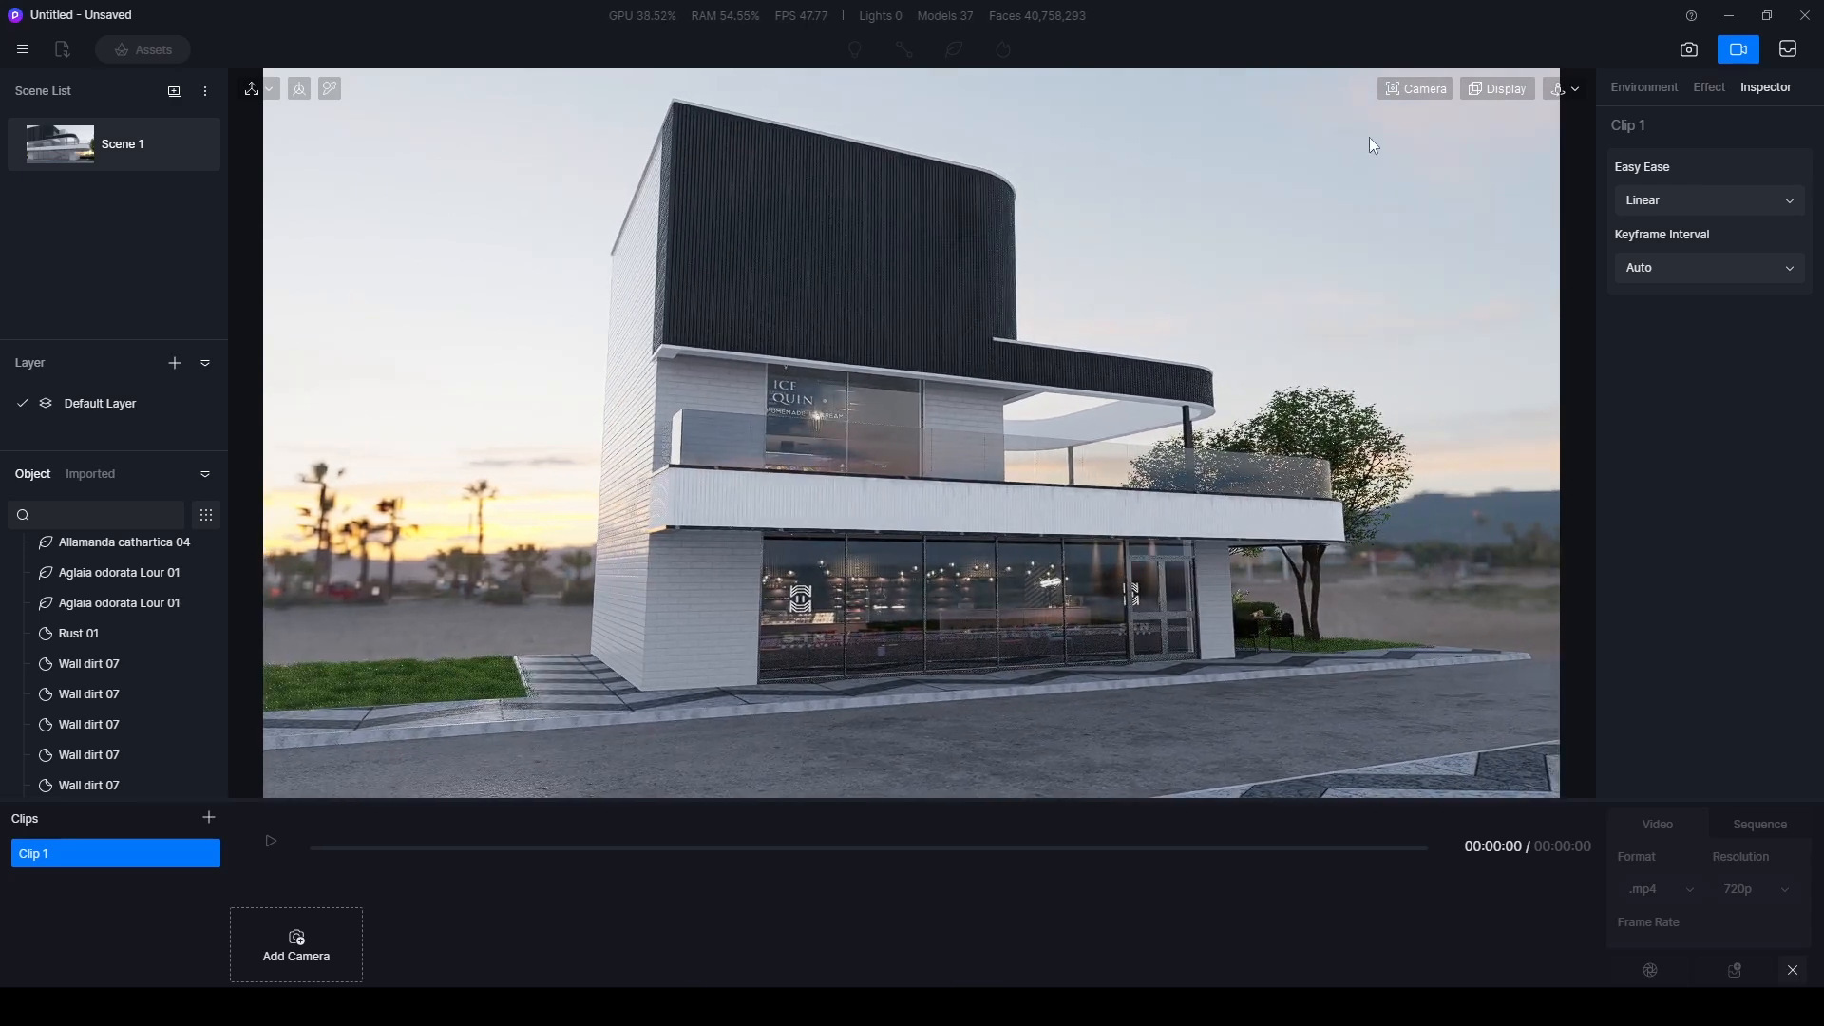
- Set a 65° field of view with two-point perspective and add the framed corner view as Clip 1's first camera
click(1404, 95)
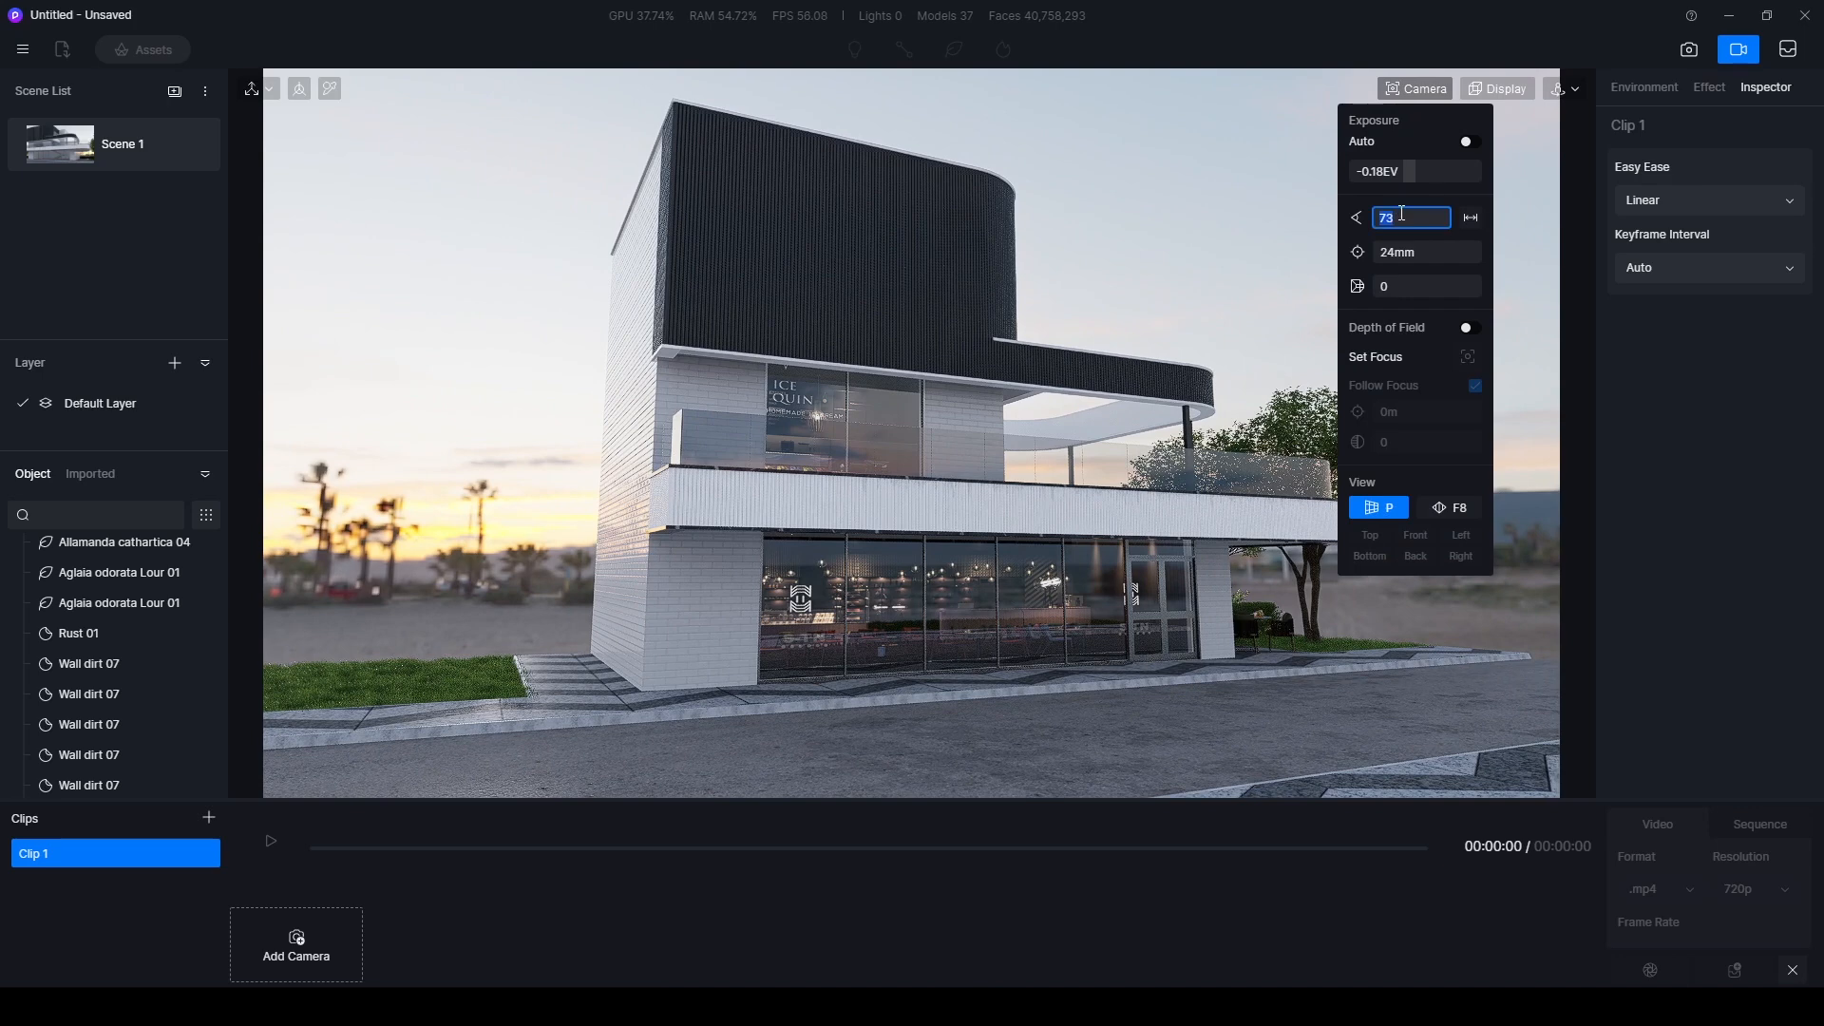
key(Return)
click(1199, 198)
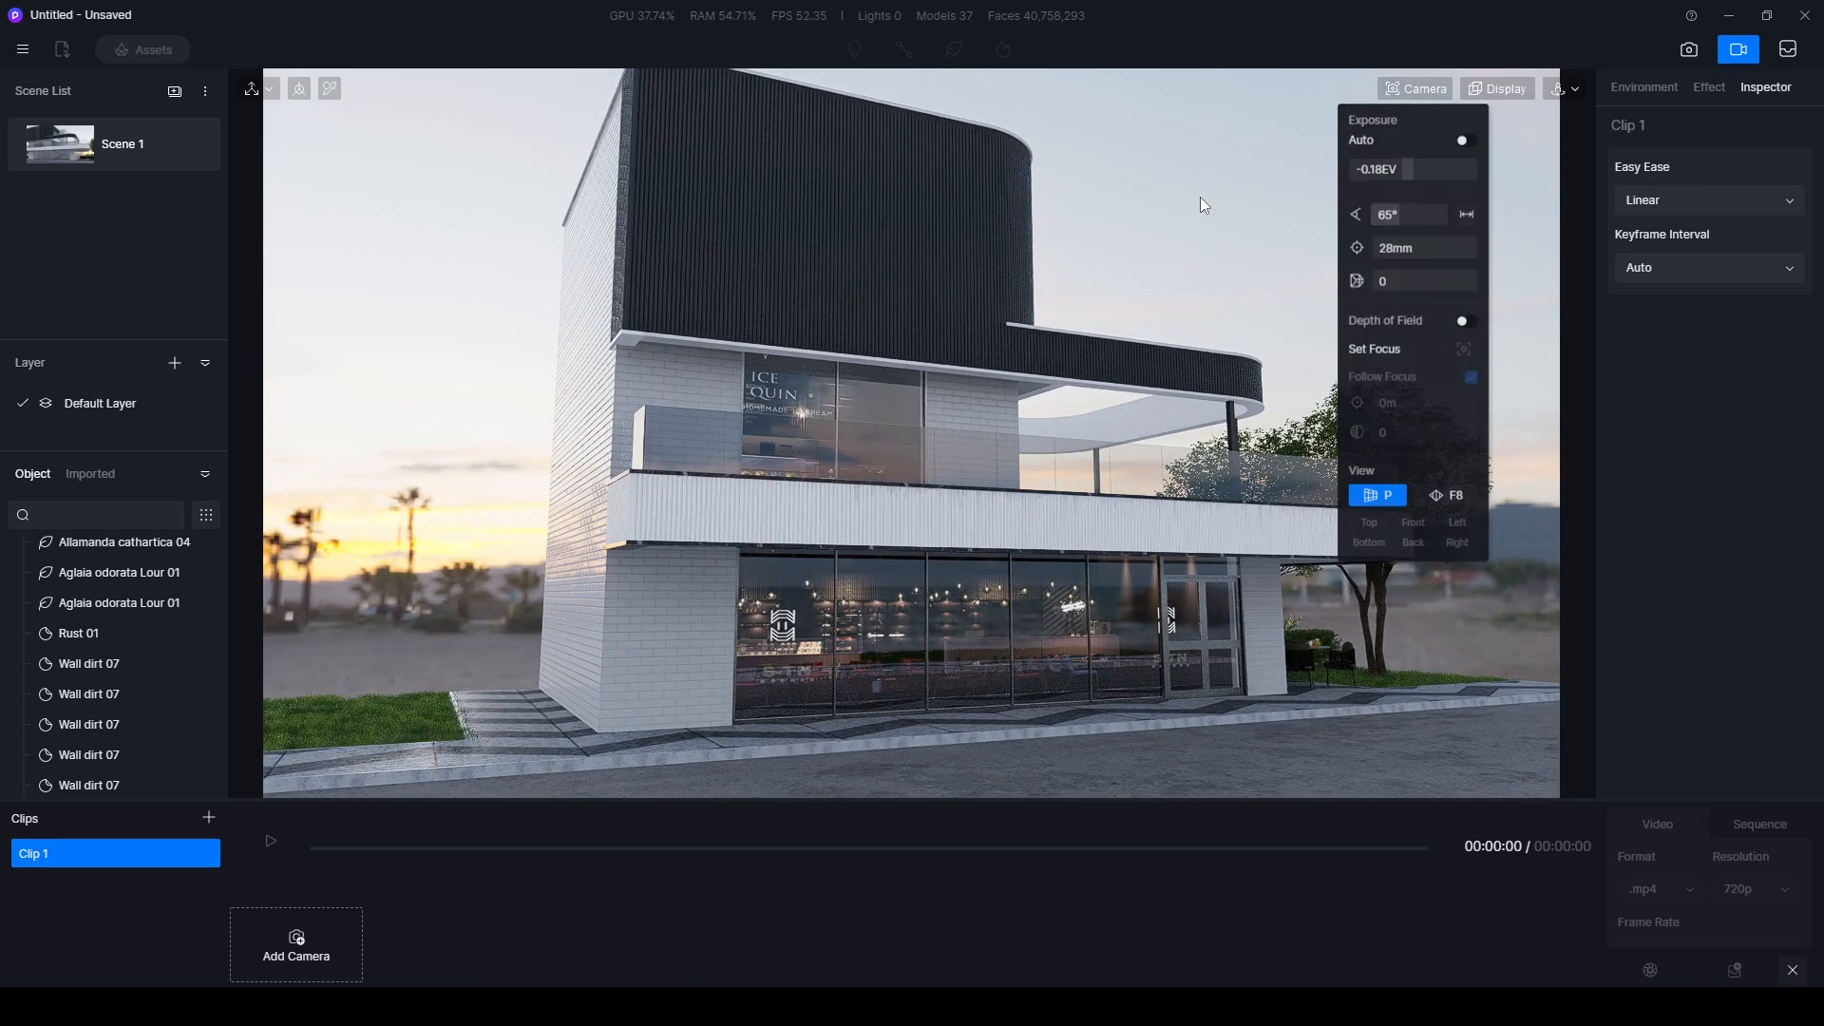
key(F8)
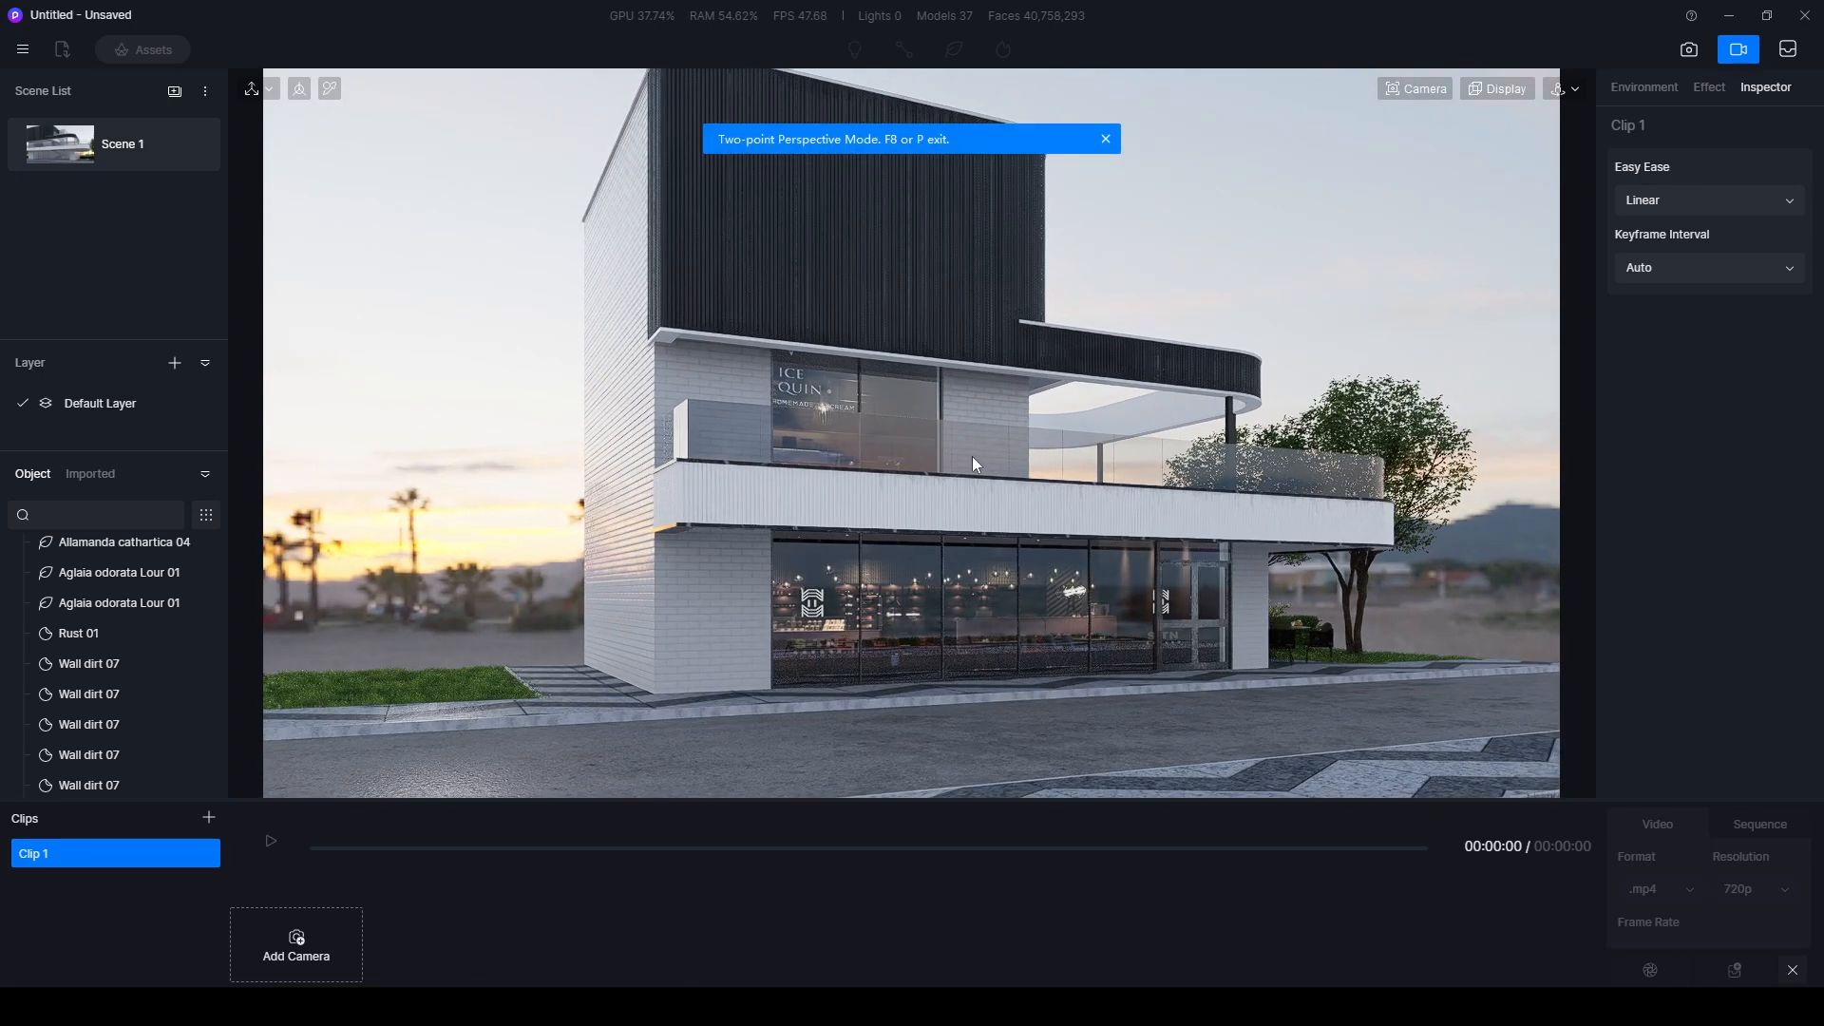
middle_drag(997, 440, 969, 482)
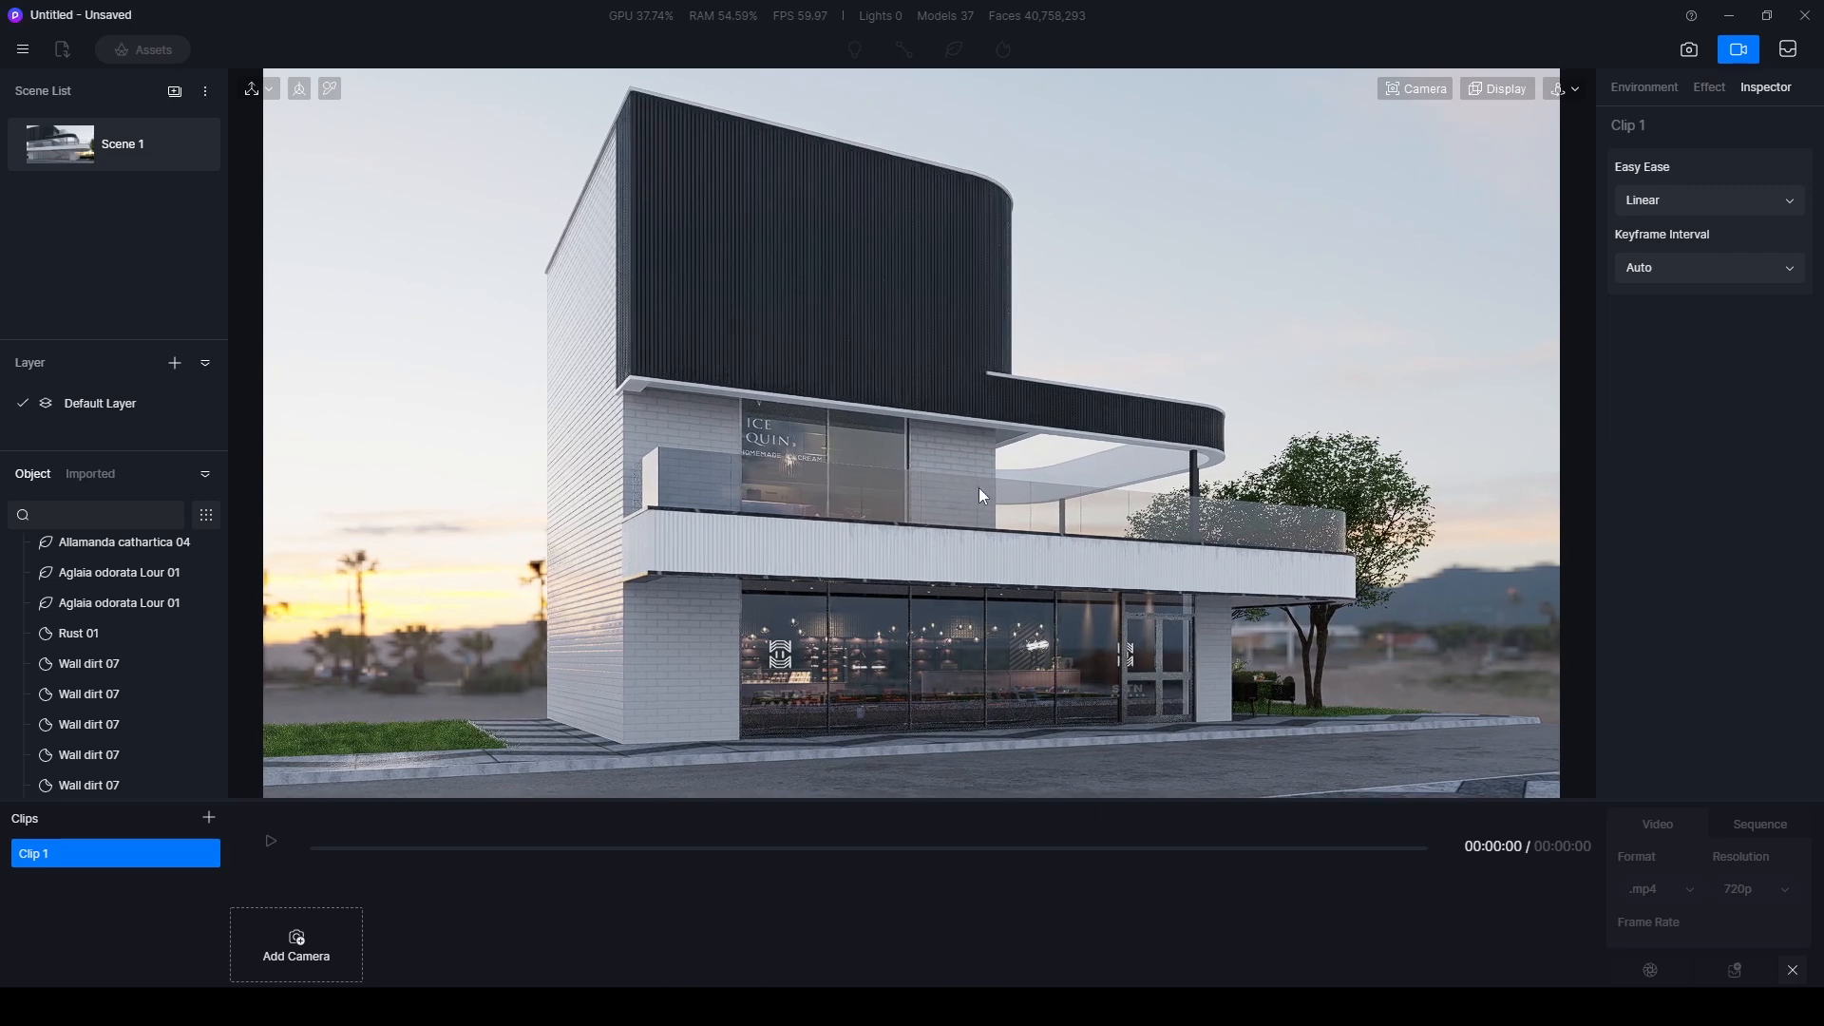
click(301, 945)
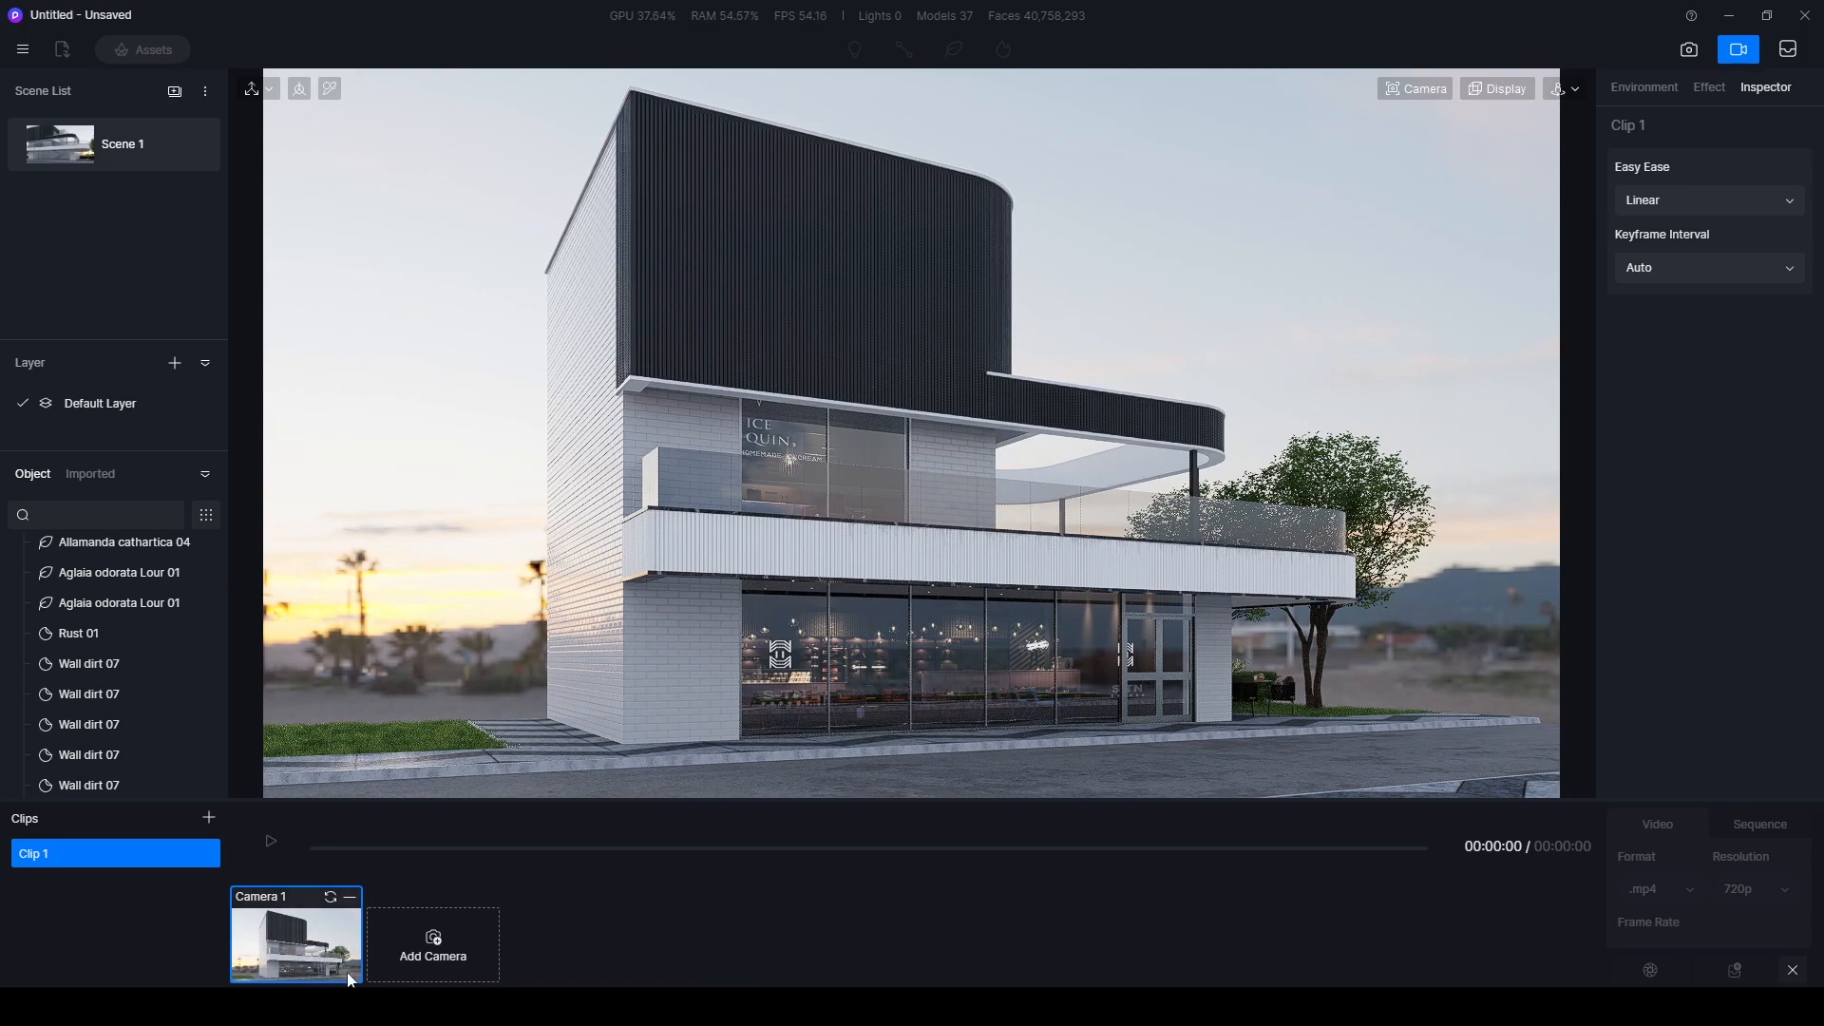
- Add a two-point perspective view of the entrance corner with the tables as Clip 1's second camera and play the clip
drag(1102, 596, 508, 577)
middle_drag(1143, 610, 1072, 588)
drag(1187, 606, 1092, 606)
middle_drag(1092, 606, 774, 608)
drag(1189, 611, 925, 584)
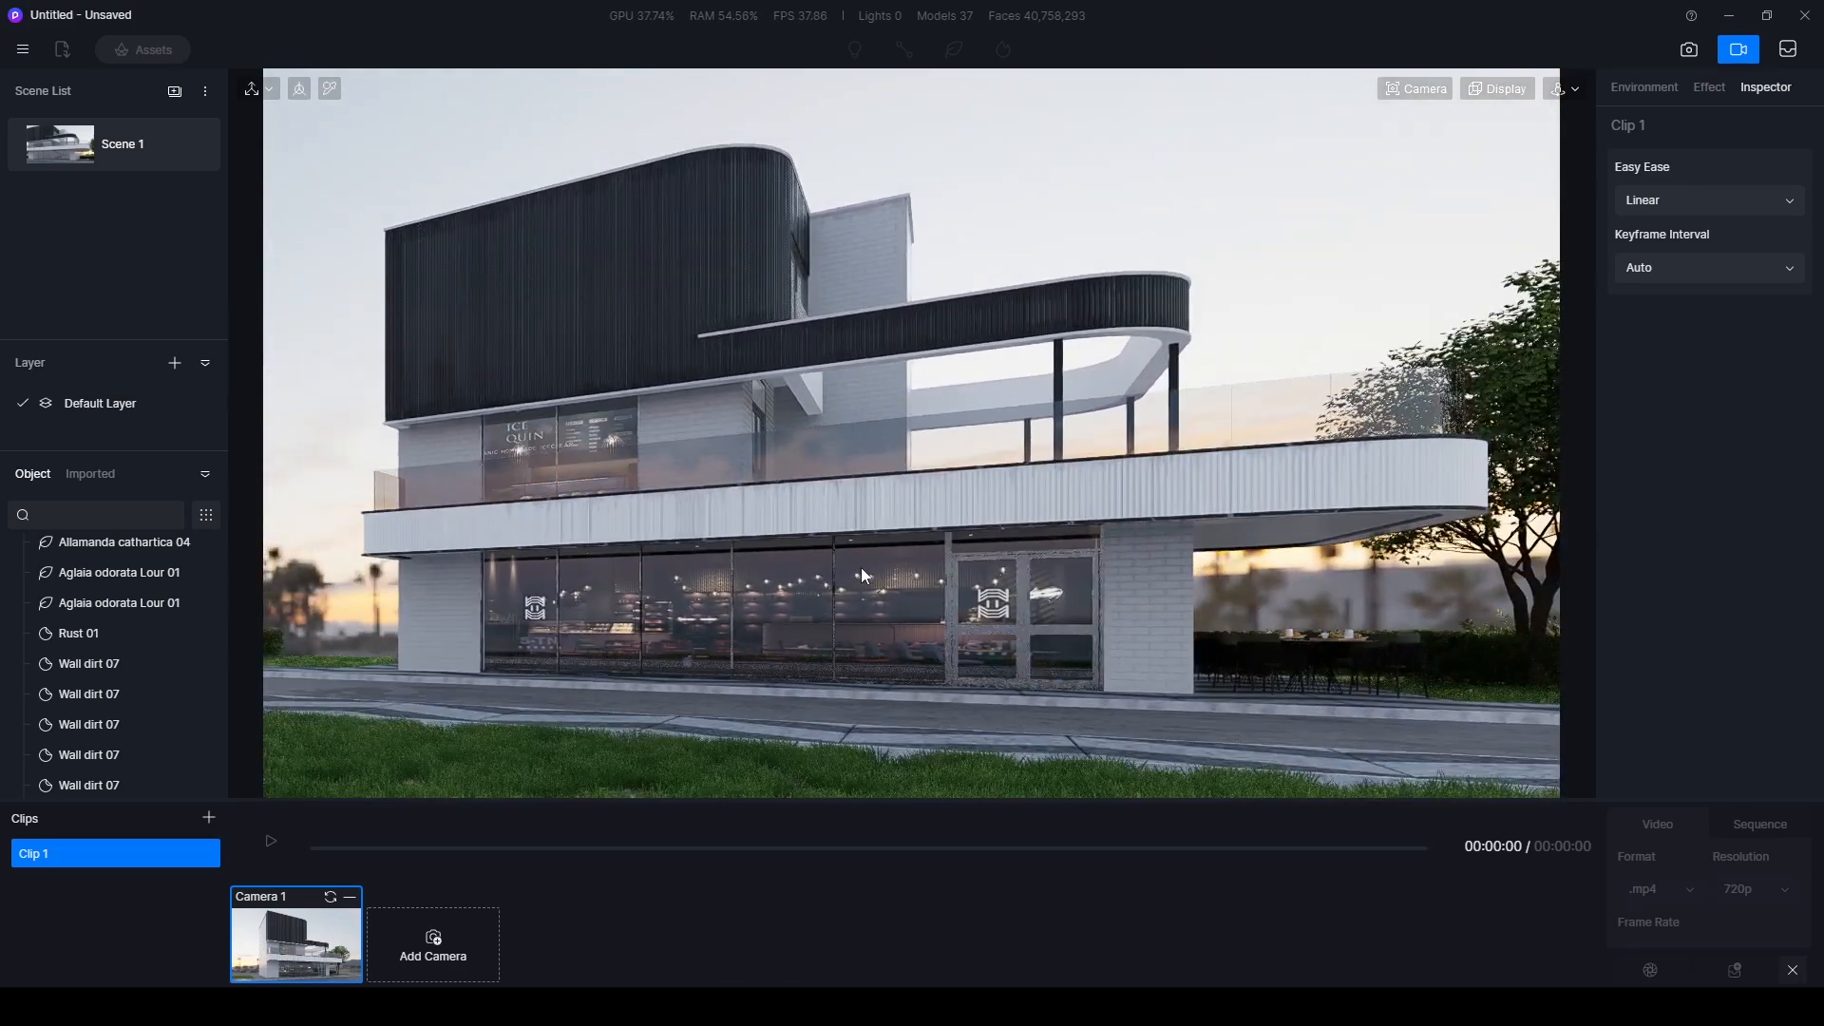
key(F1)
middle_drag(1235, 572, 807, 559)
middle_drag(1106, 532, 1124, 583)
key(F8)
drag(1068, 600, 1128, 580)
middle_drag(1056, 581, 1070, 574)
scroll(1069, 587, up, 3)
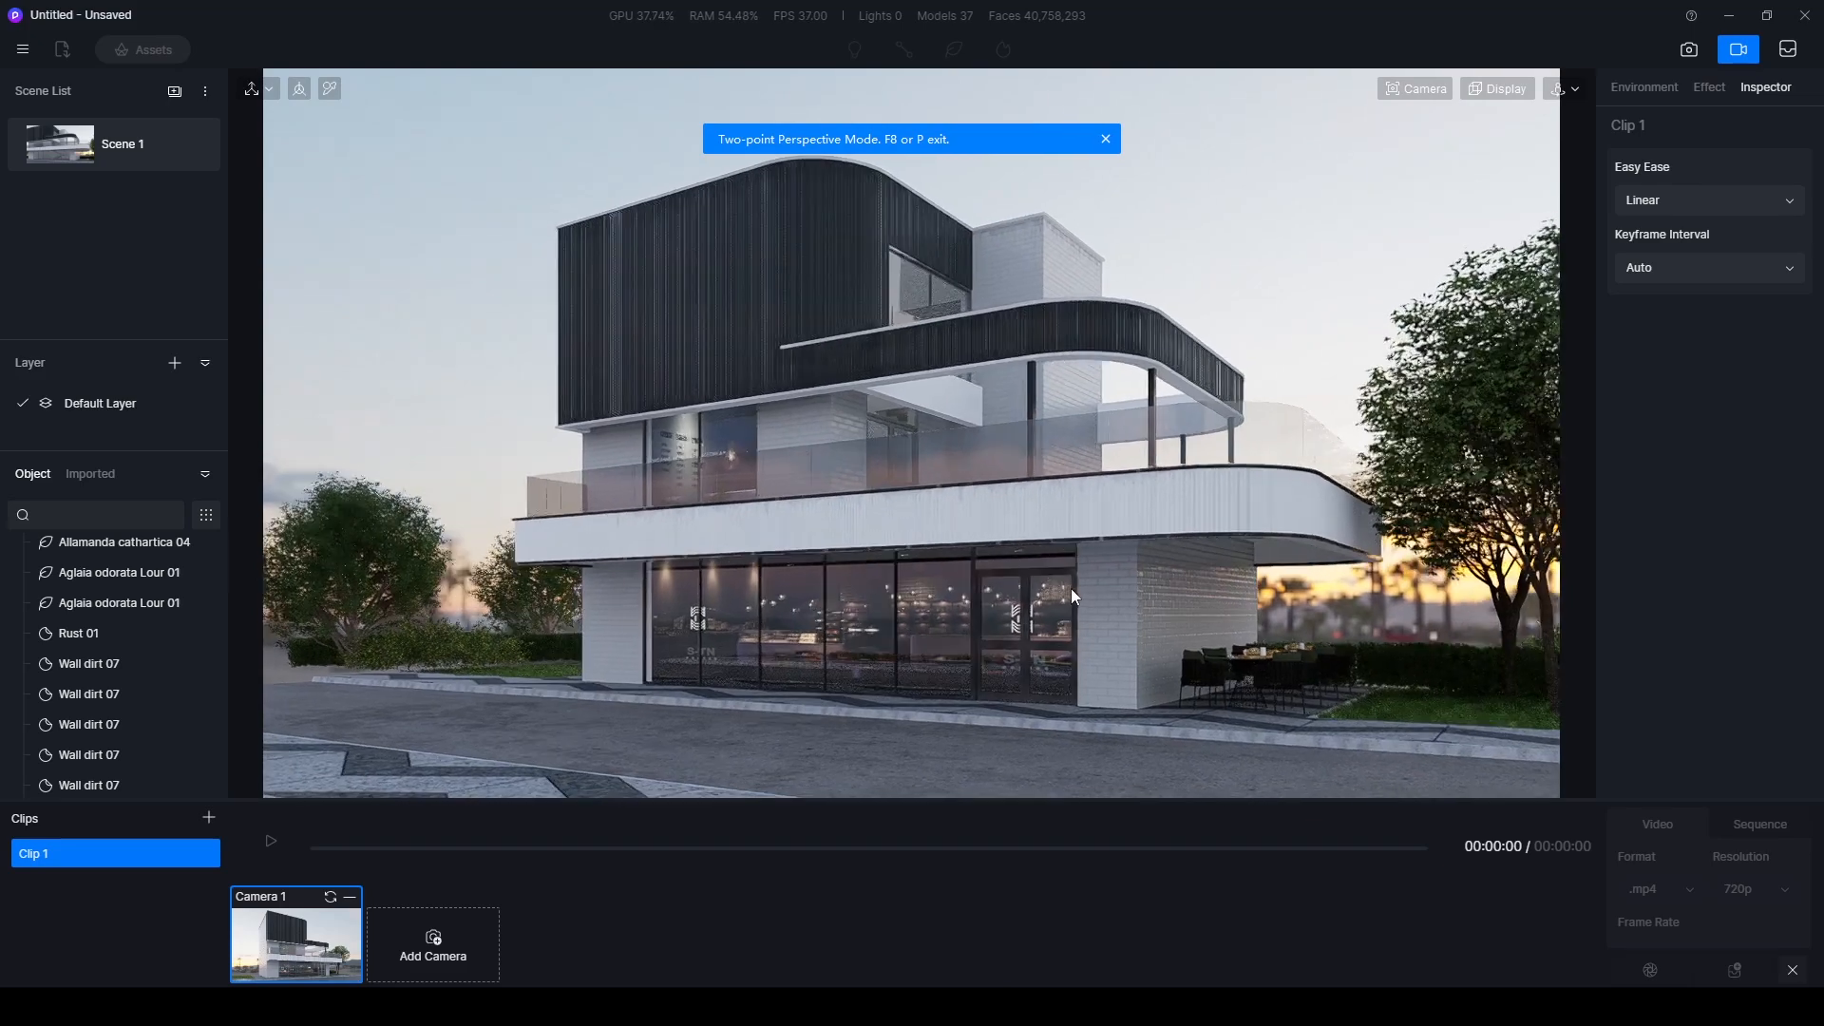
scroll(1069, 585, up, 2)
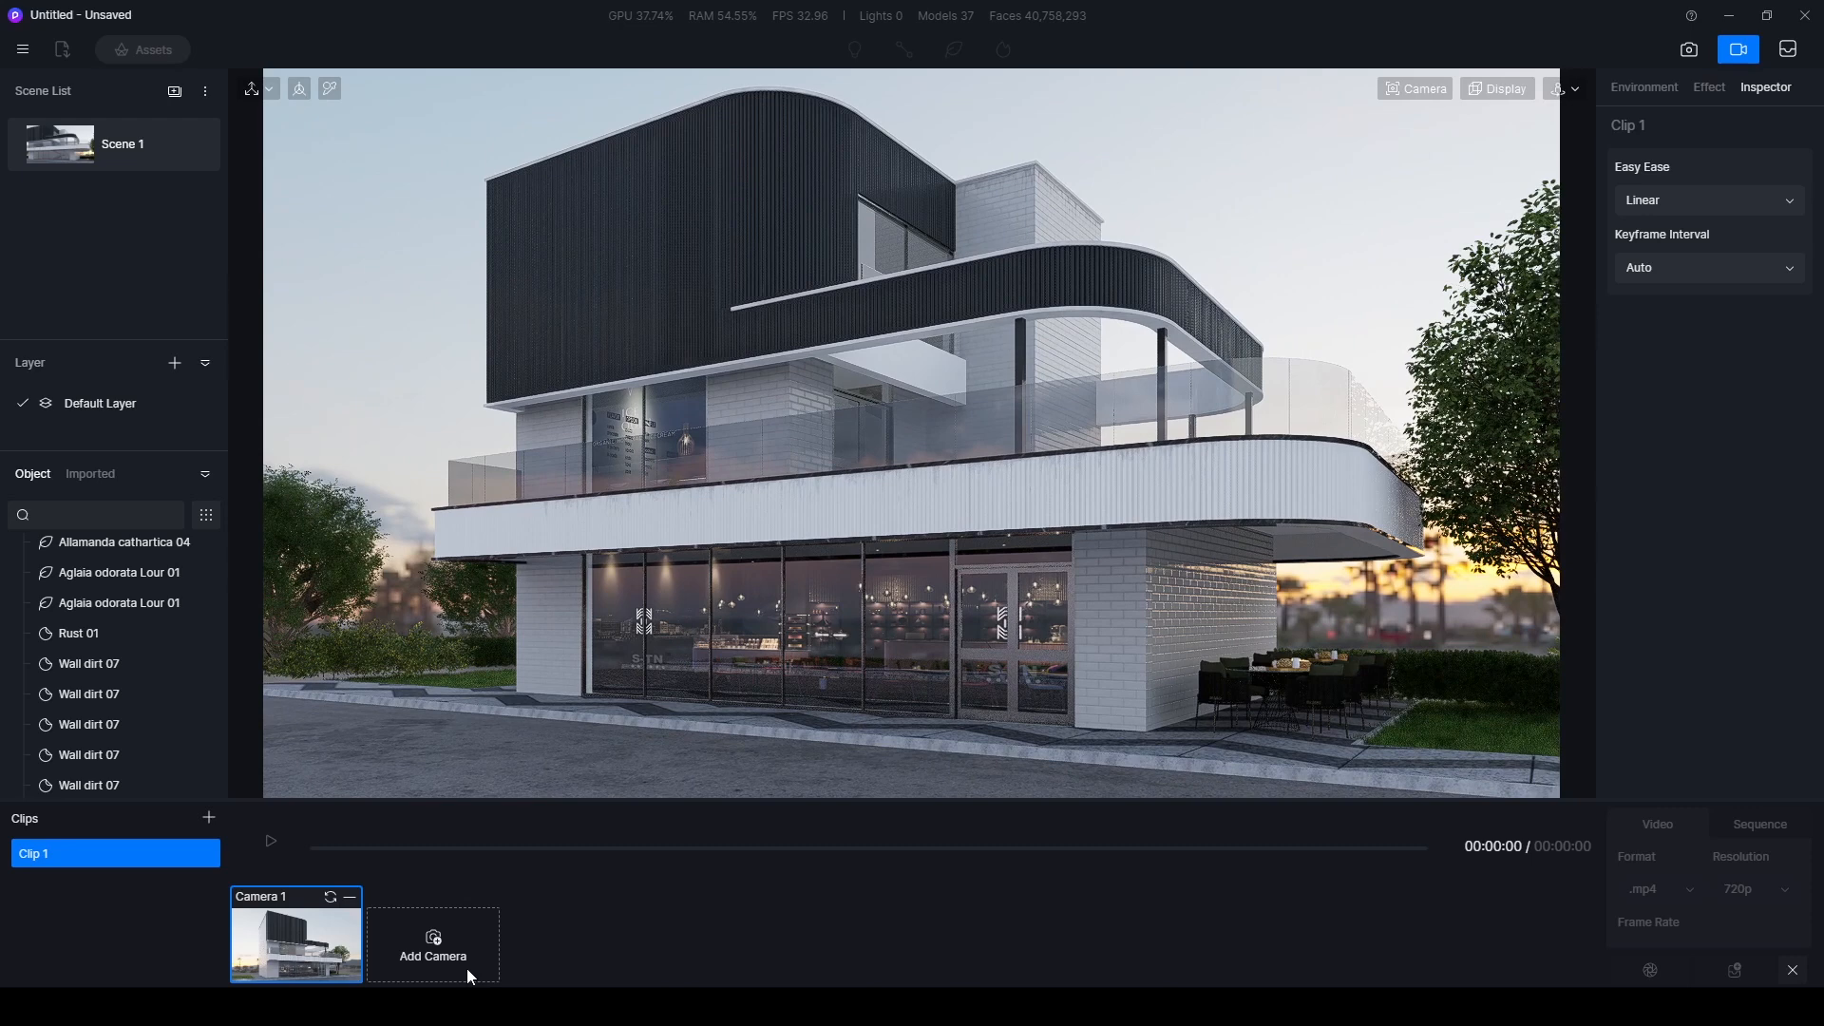
click(439, 950)
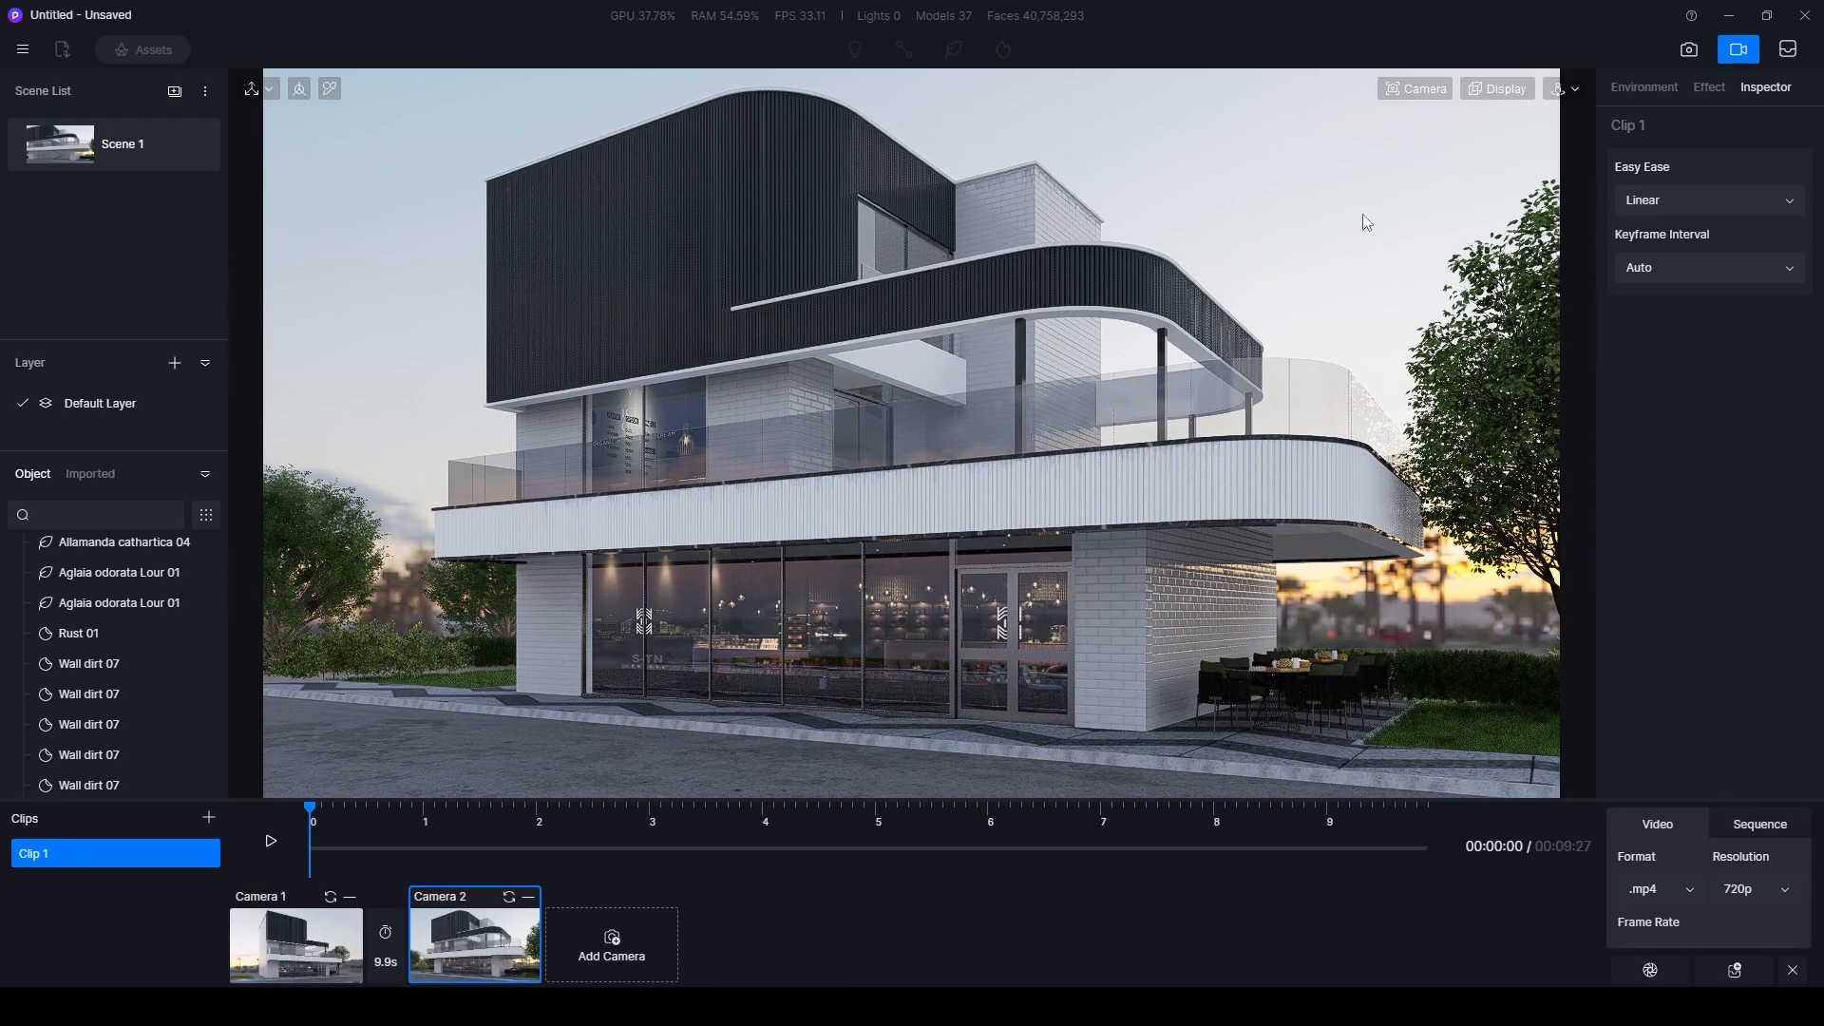
click(271, 845)
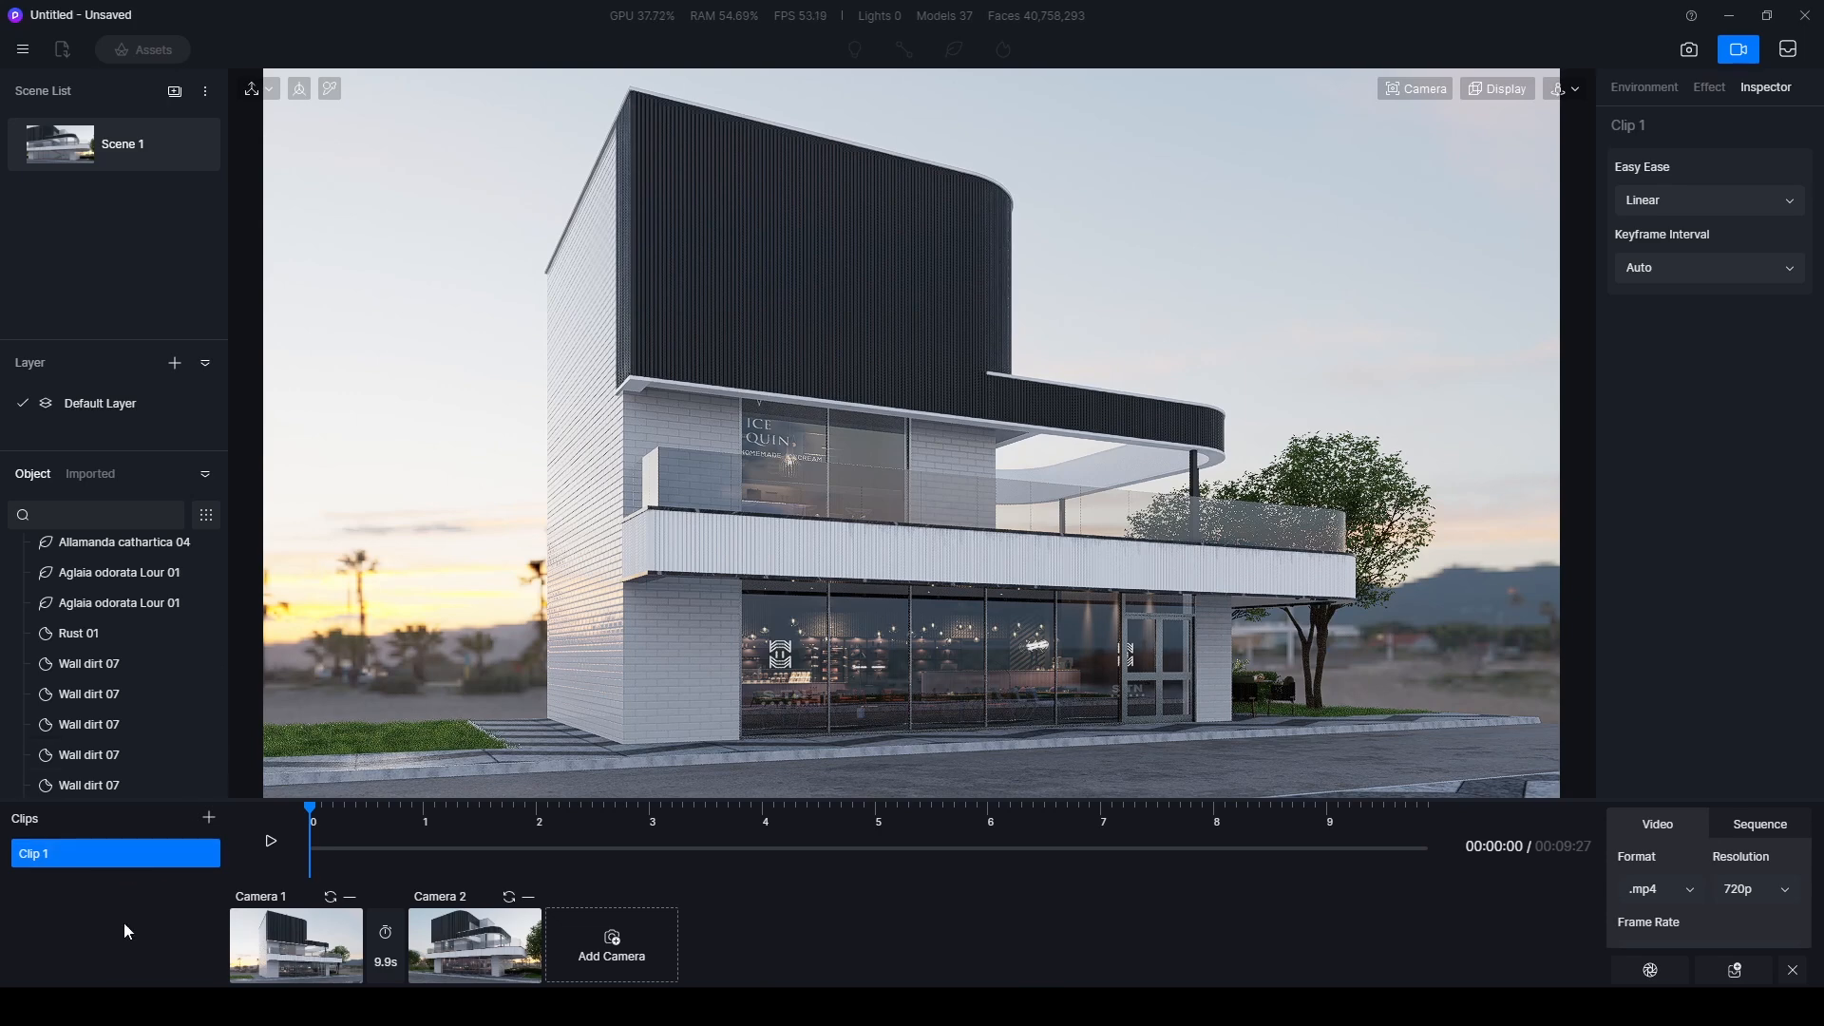
- Create a second clip and bring the view around to the building's street-facing facade
click(208, 819)
right_drag(891, 634, 824, 574)
right_drag(971, 561, 771, 356)
middle_drag(771, 355, 838, 477)
right_drag(837, 477, 800, 431)
scroll(777, 381, down, 2)
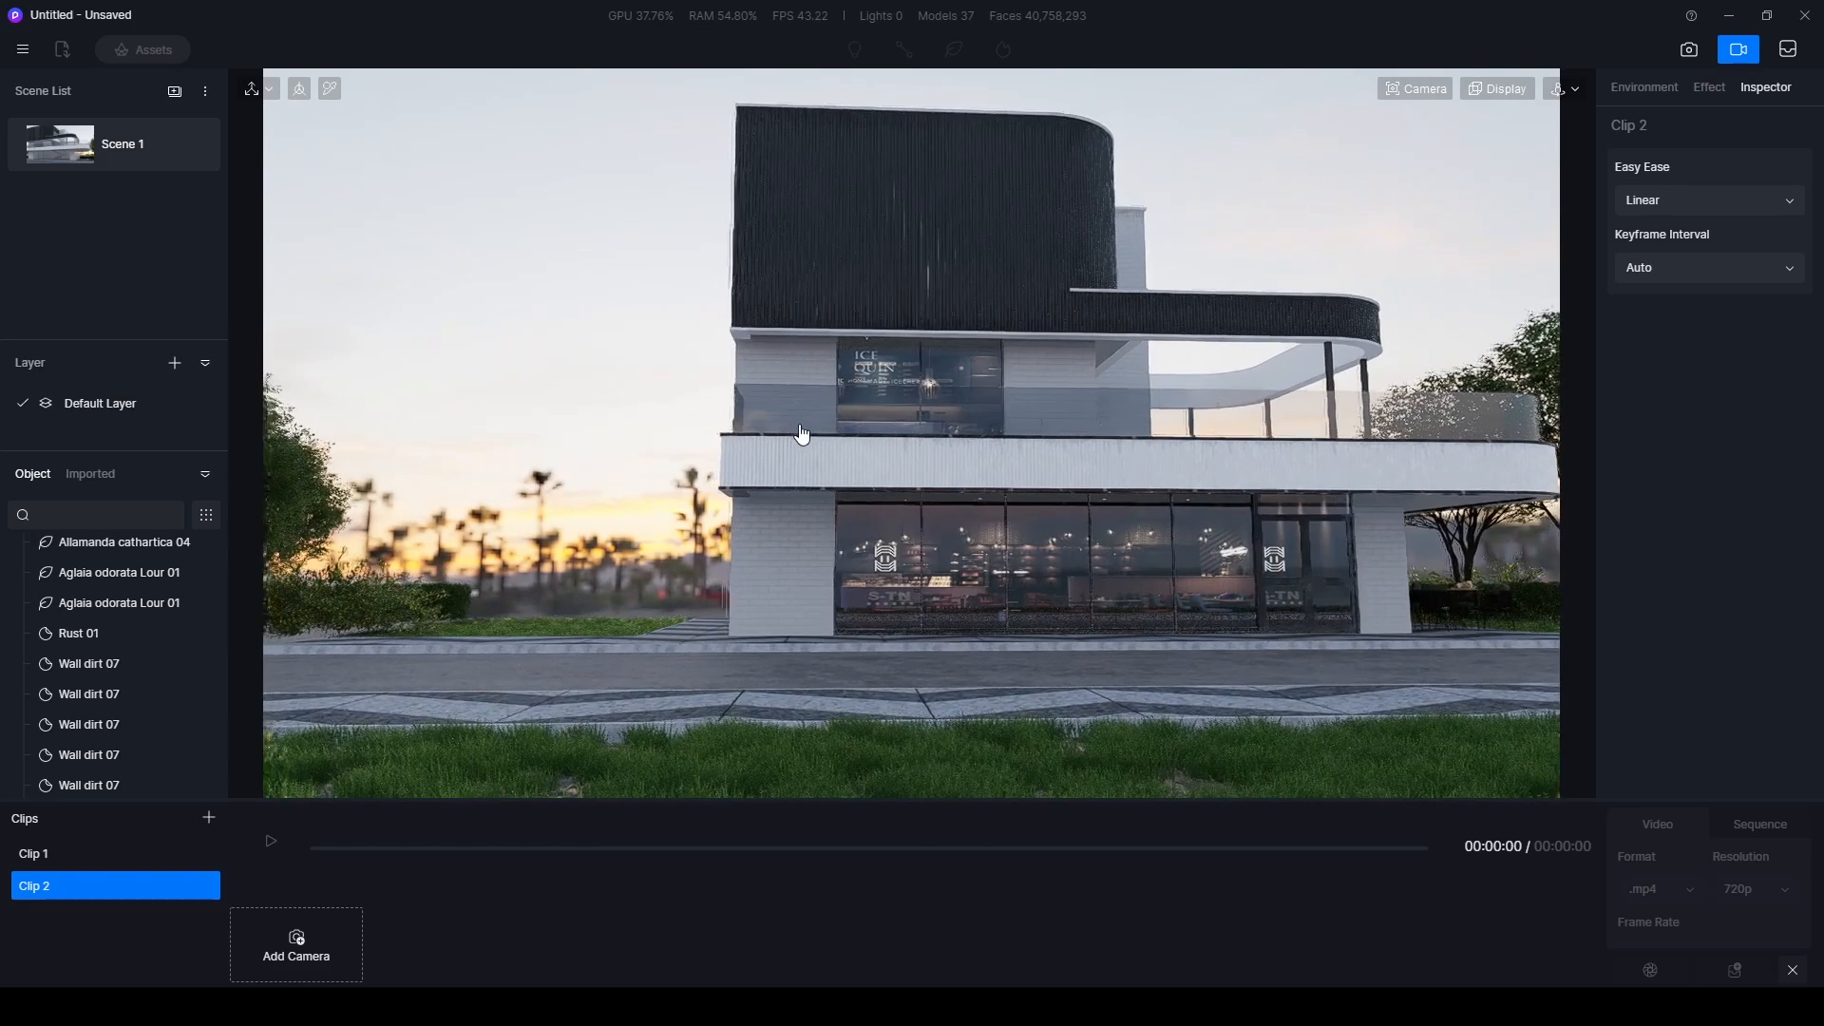
- Frame the facade frontally with open sky beside the building and add the view as Clip 2's first camera
middle_drag(800, 431, 819, 463)
scroll(816, 463, up, 1)
mouse_move(800, 495)
right_down()
mouse_move(800, 469)
mouse_move(806, 486)
right_up()
key(p)
middle_drag(804, 478, 819, 492)
scroll(823, 497, up, 1)
scroll(823, 497, down, 1)
right_drag(819, 498, 800, 491)
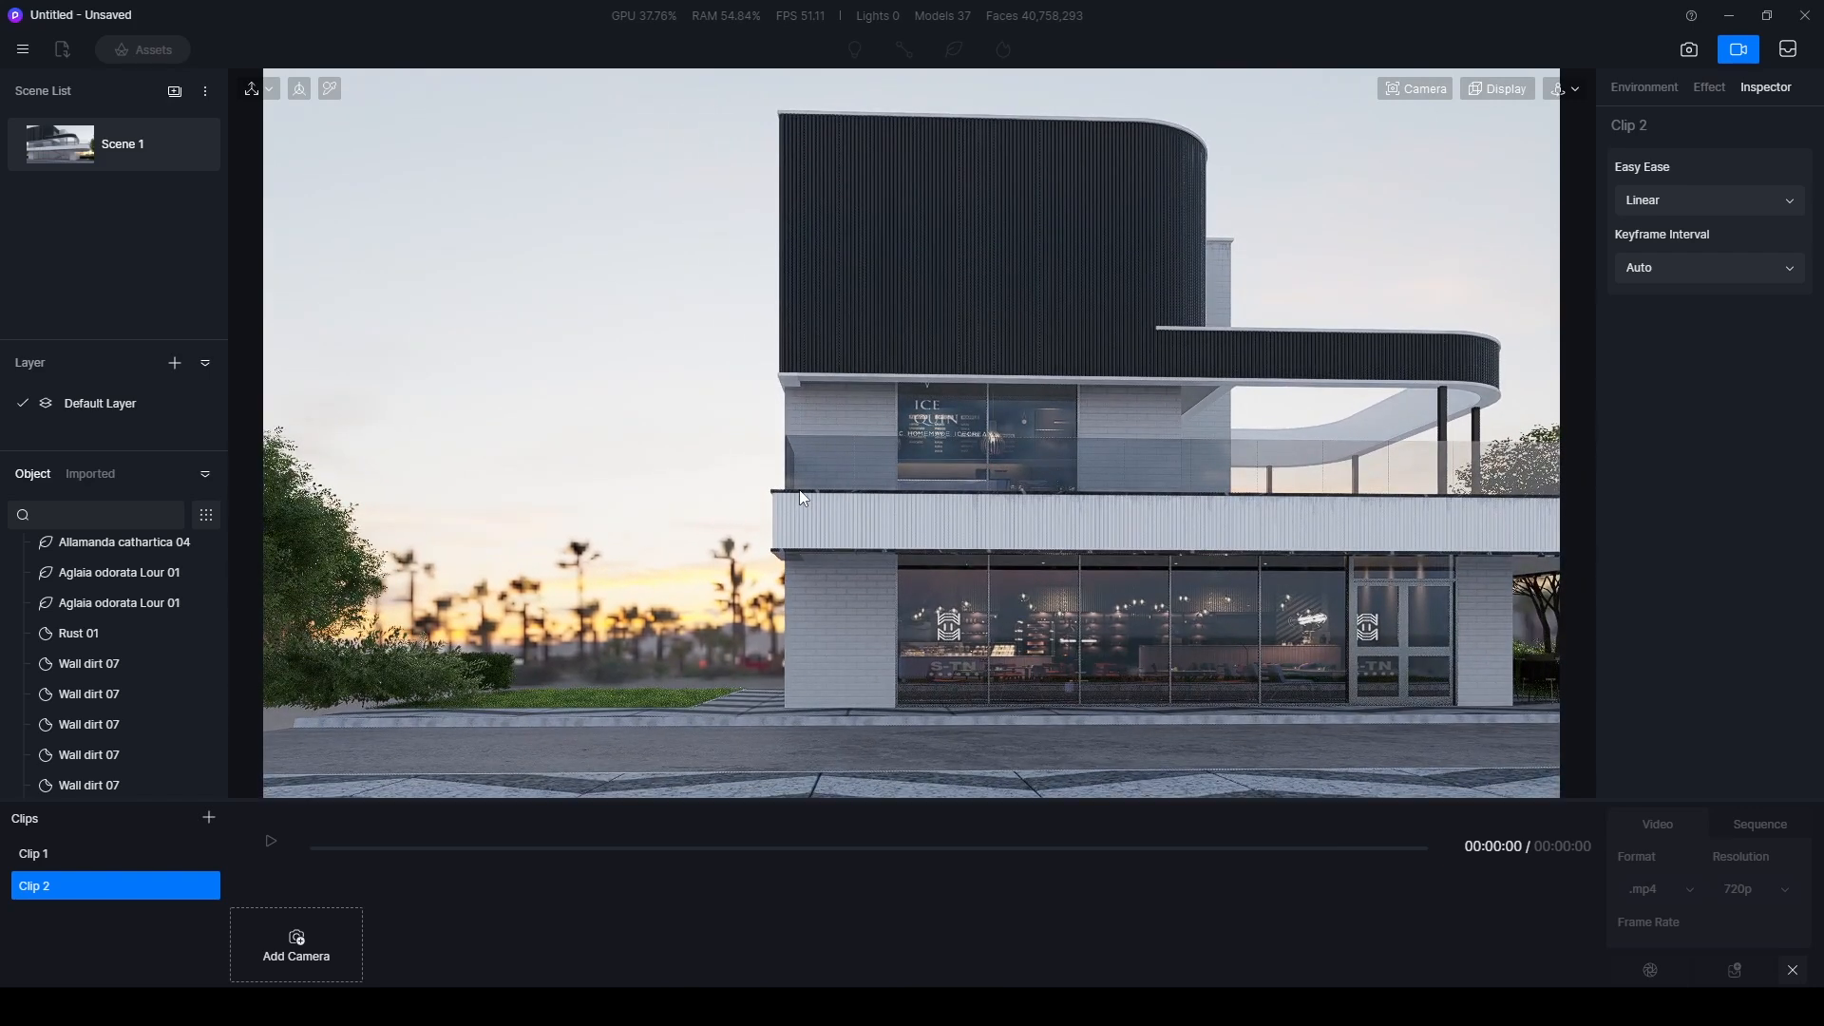
click(293, 948)
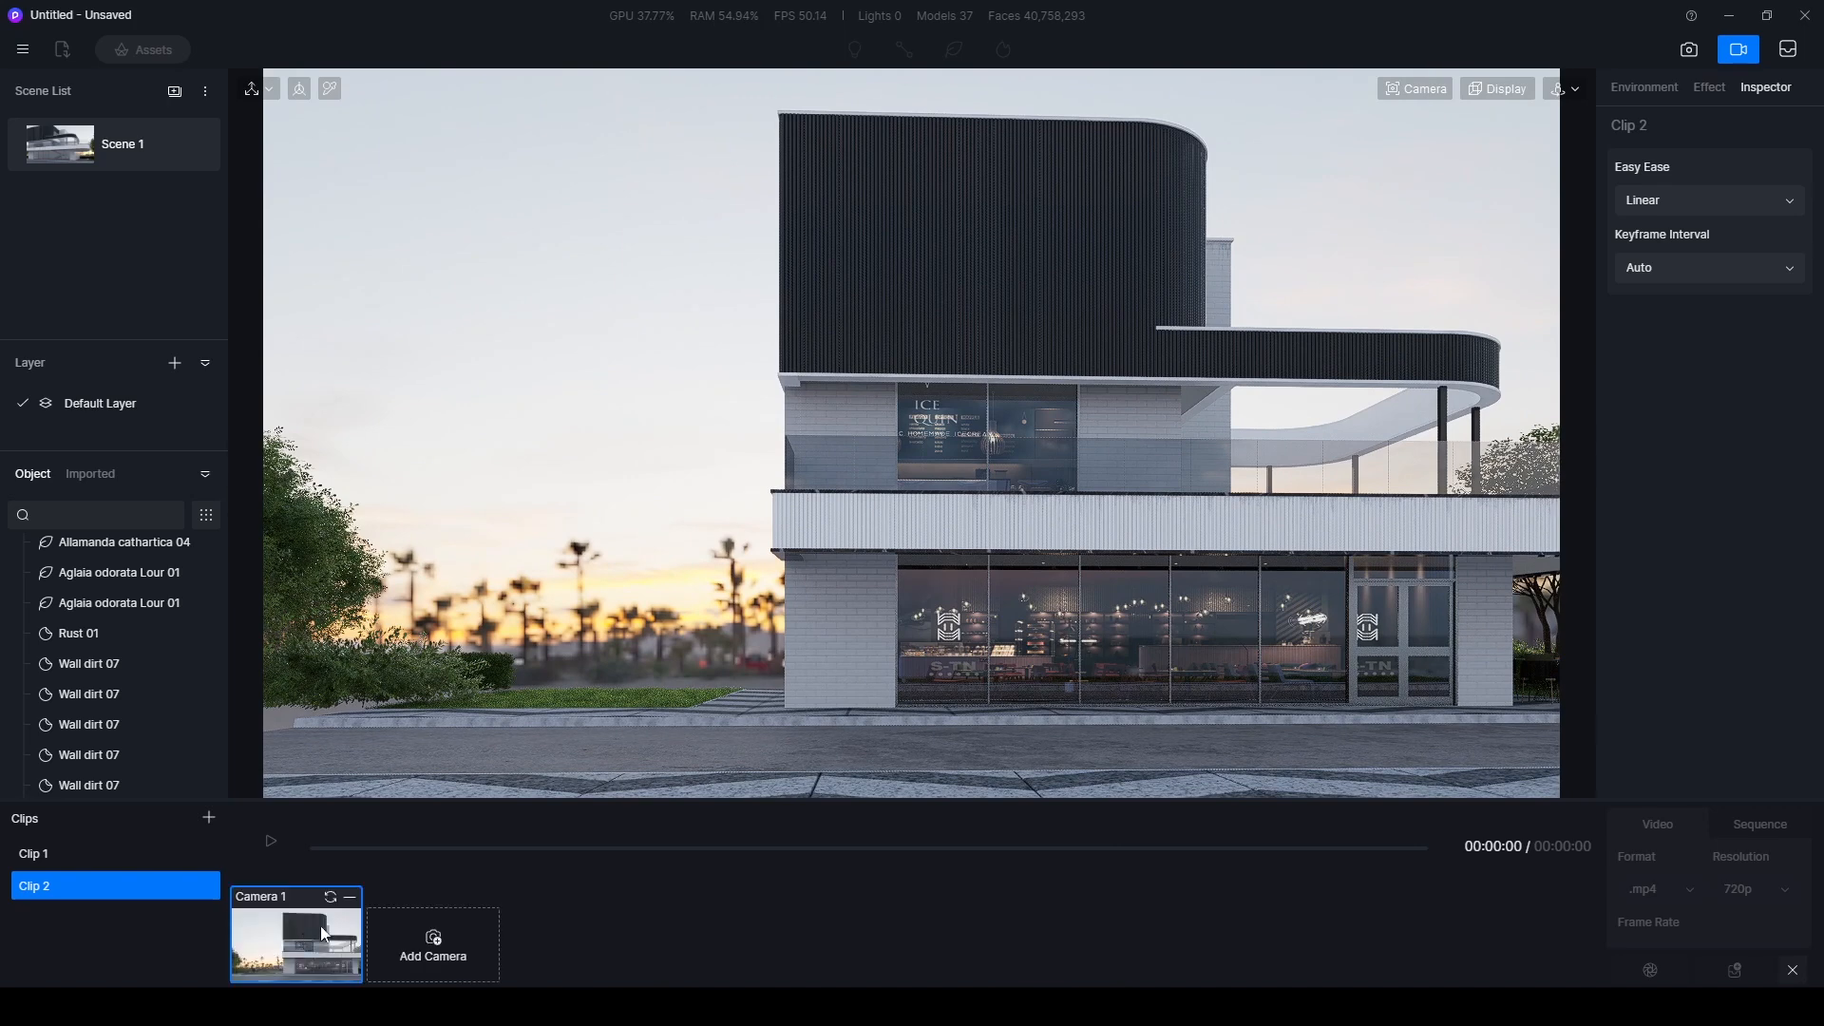
- Shift the view sideways along the facade, add it as Clip 2's second camera and play the clip
key(d)
right_drag(1388, 671, 1119, 661)
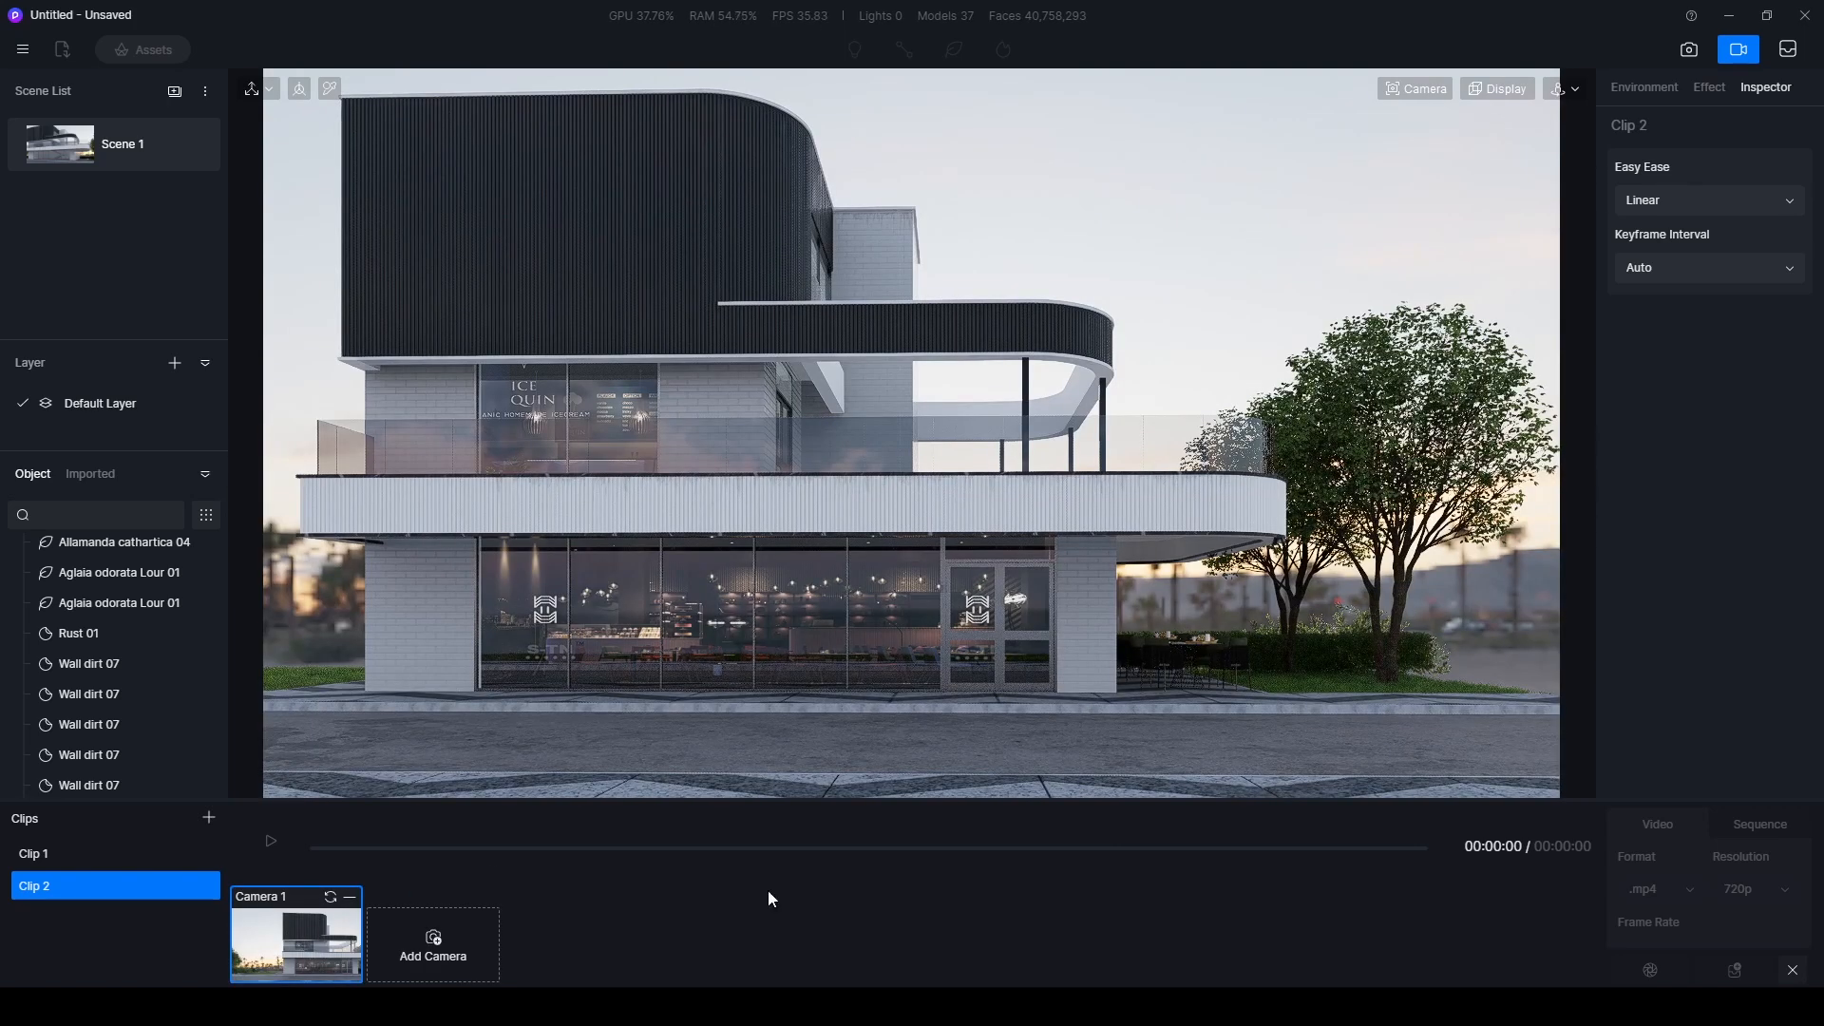
click(433, 946)
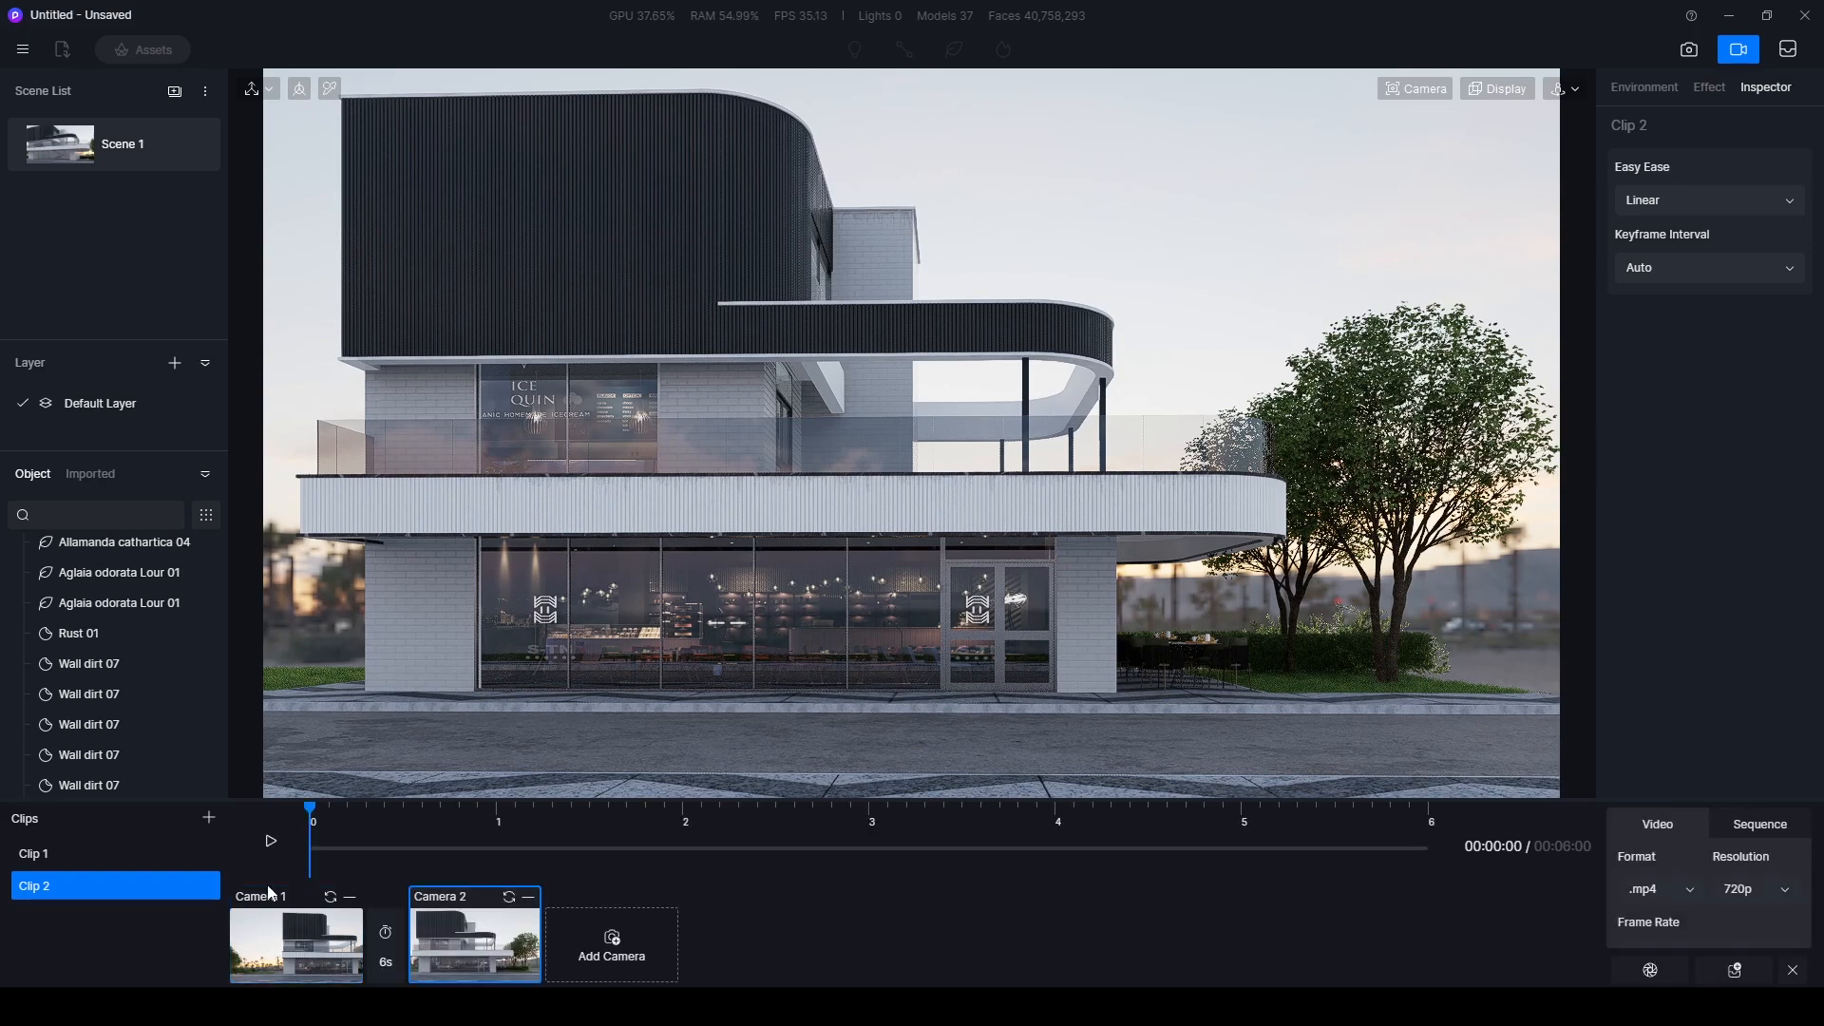
click(270, 842)
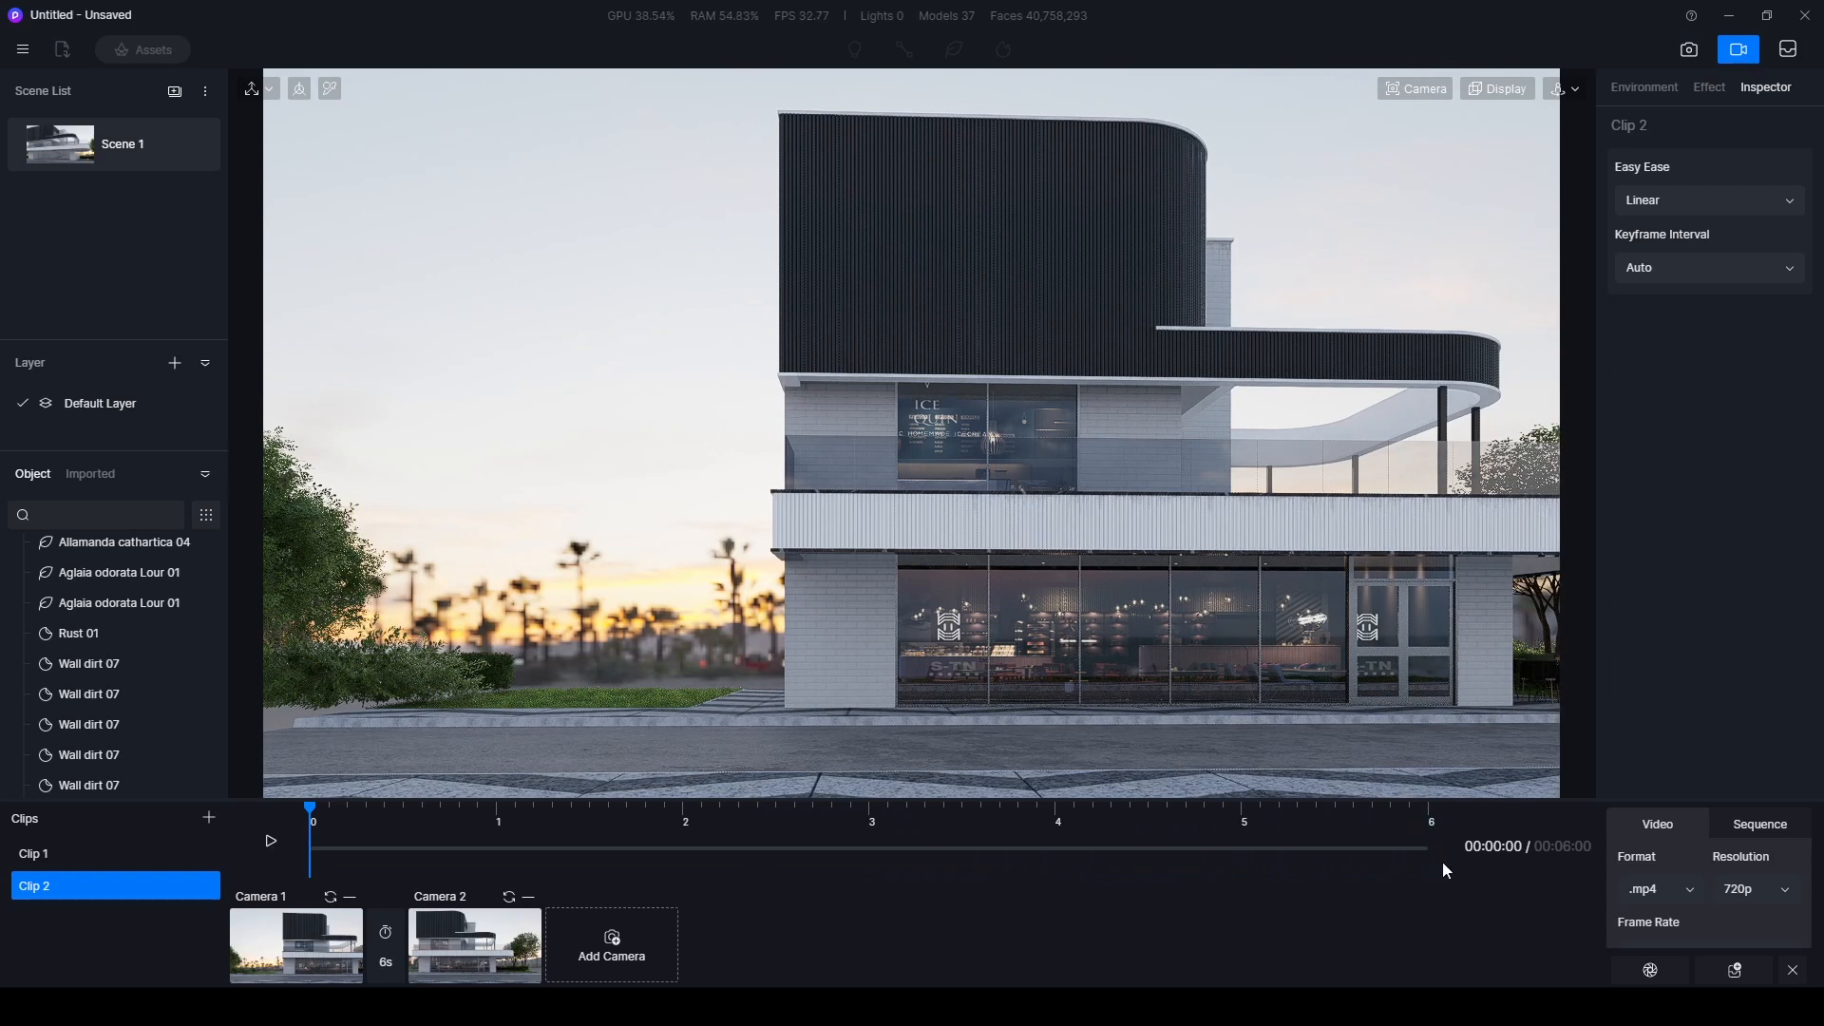
- Set the video output resolution to 1080p
click(1728, 896)
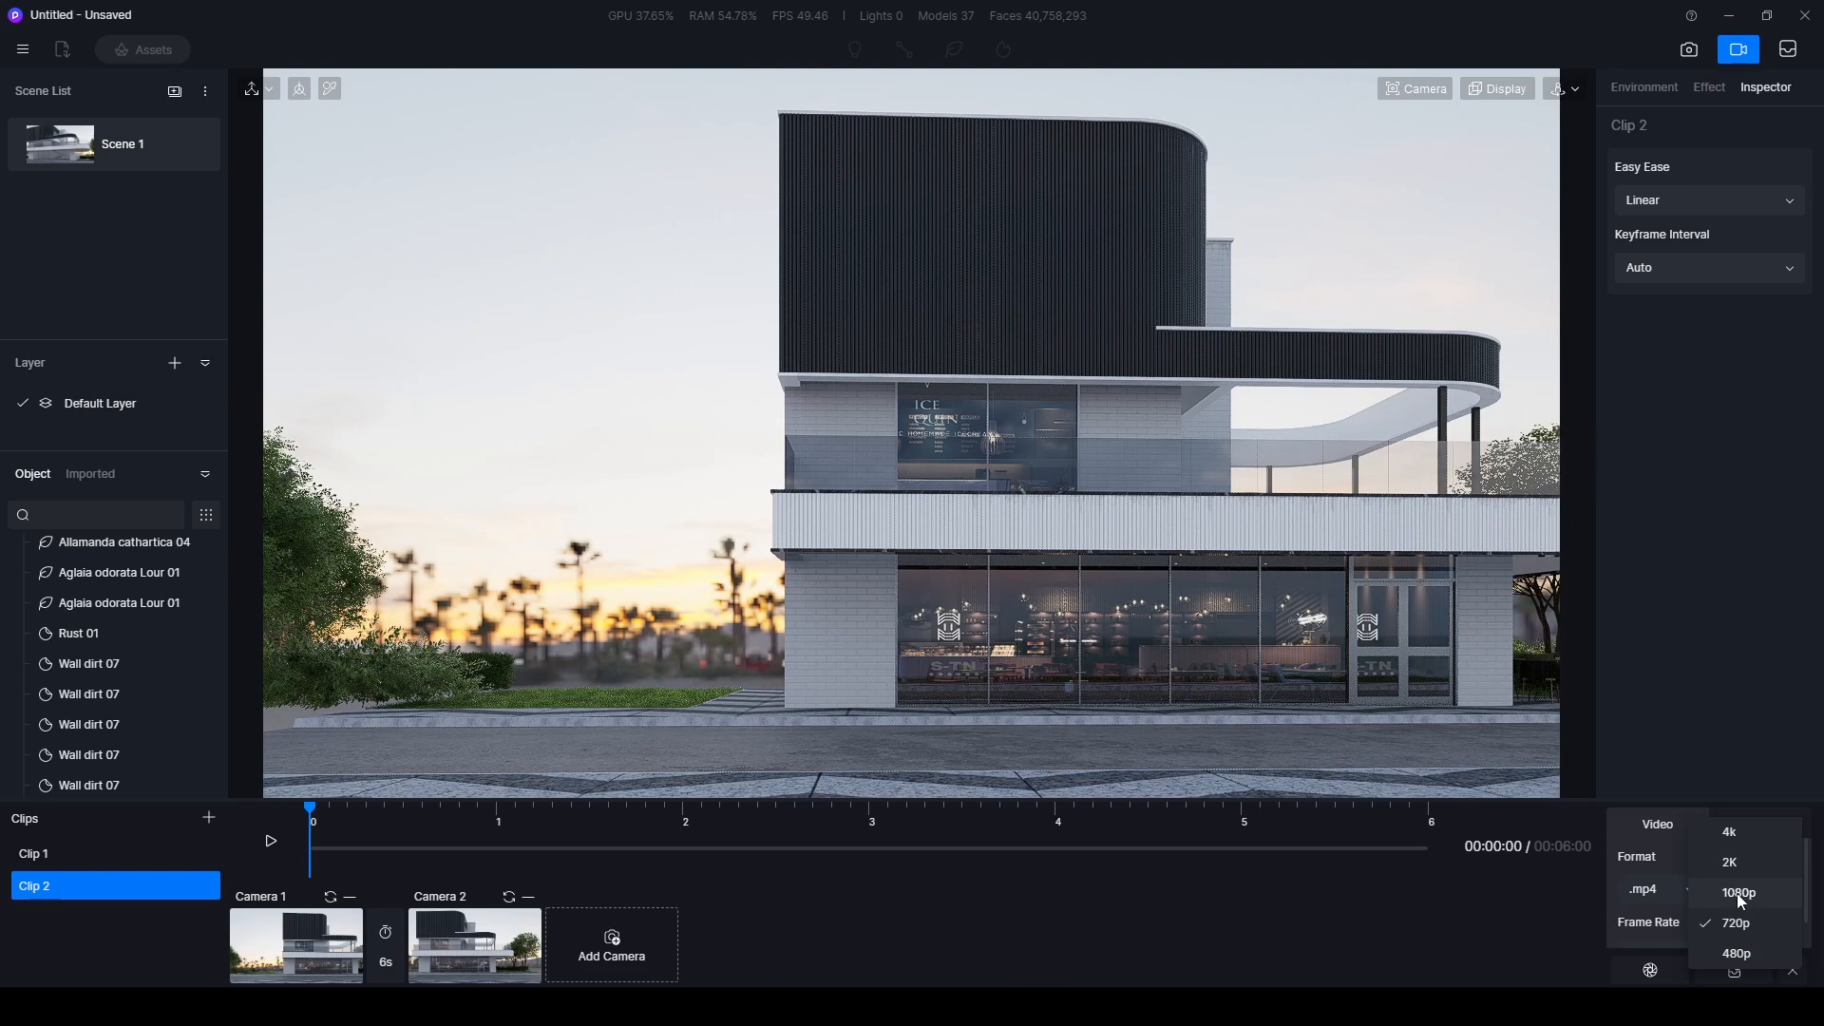
click(1738, 894)
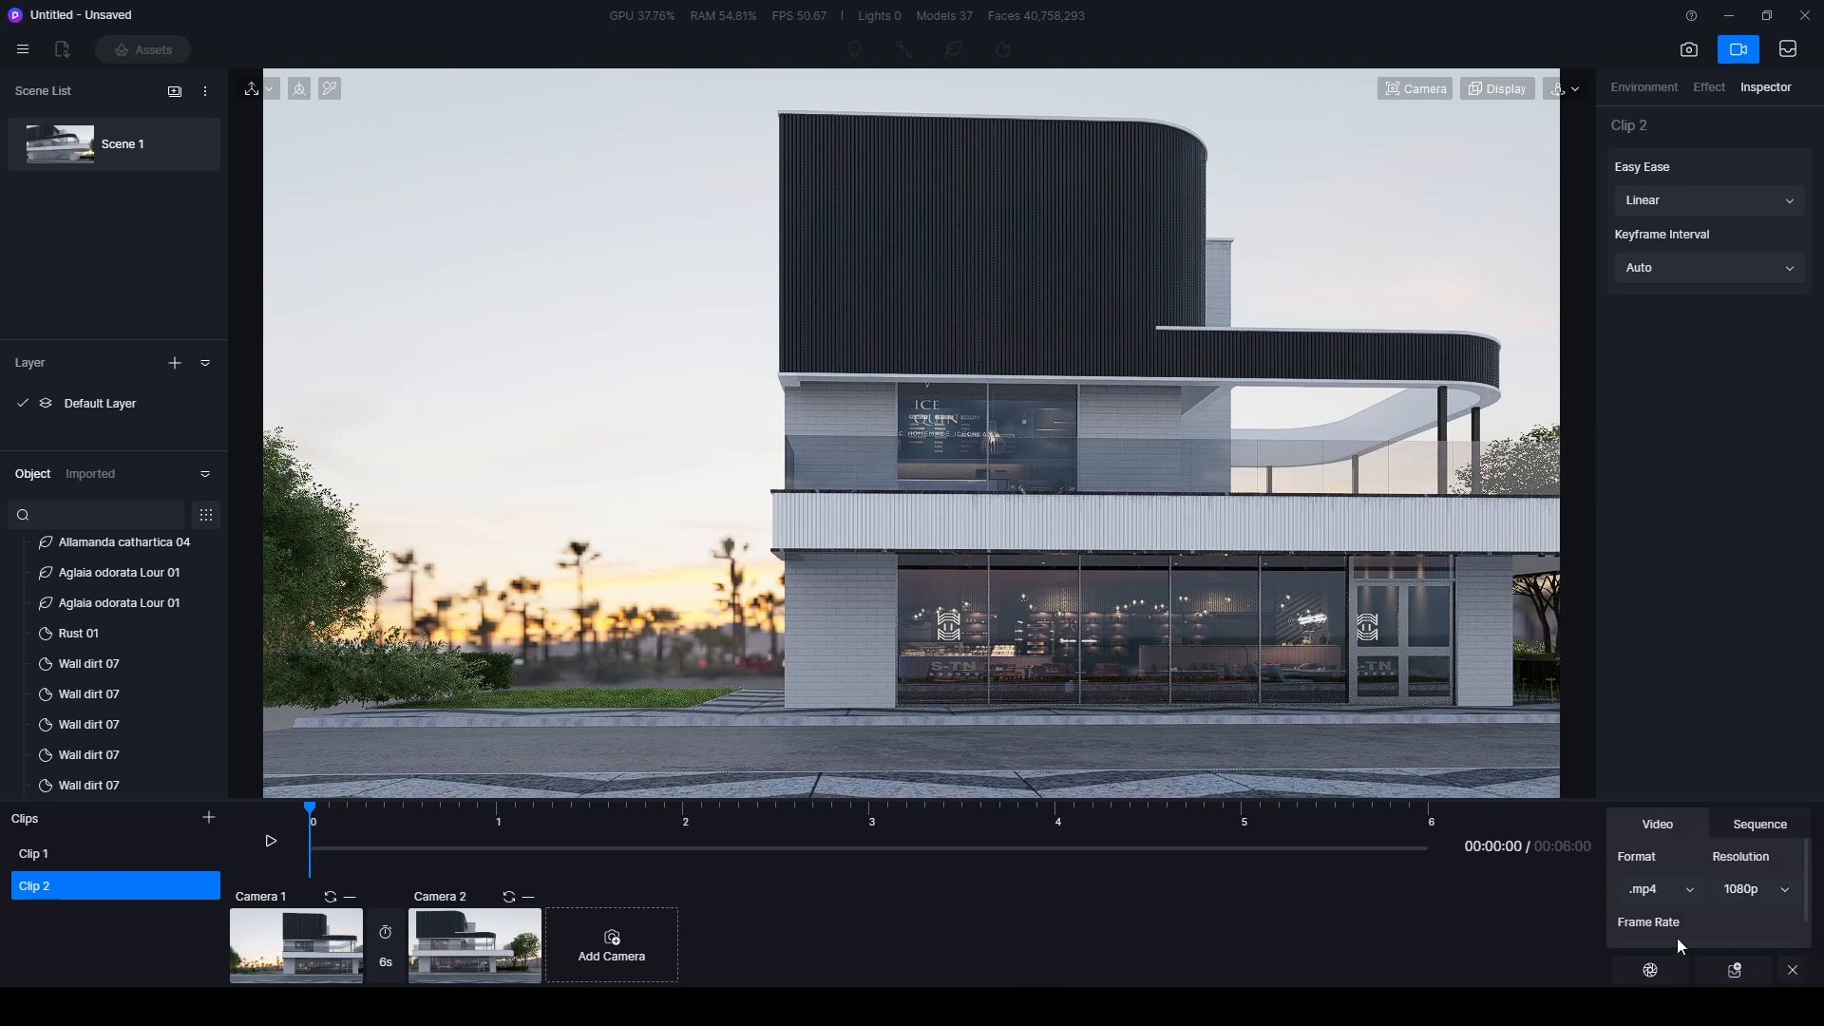
- Keep .mp4 as the video output format and save the project as 214 so it can be queued for rendering
click(1646, 889)
click(1668, 865)
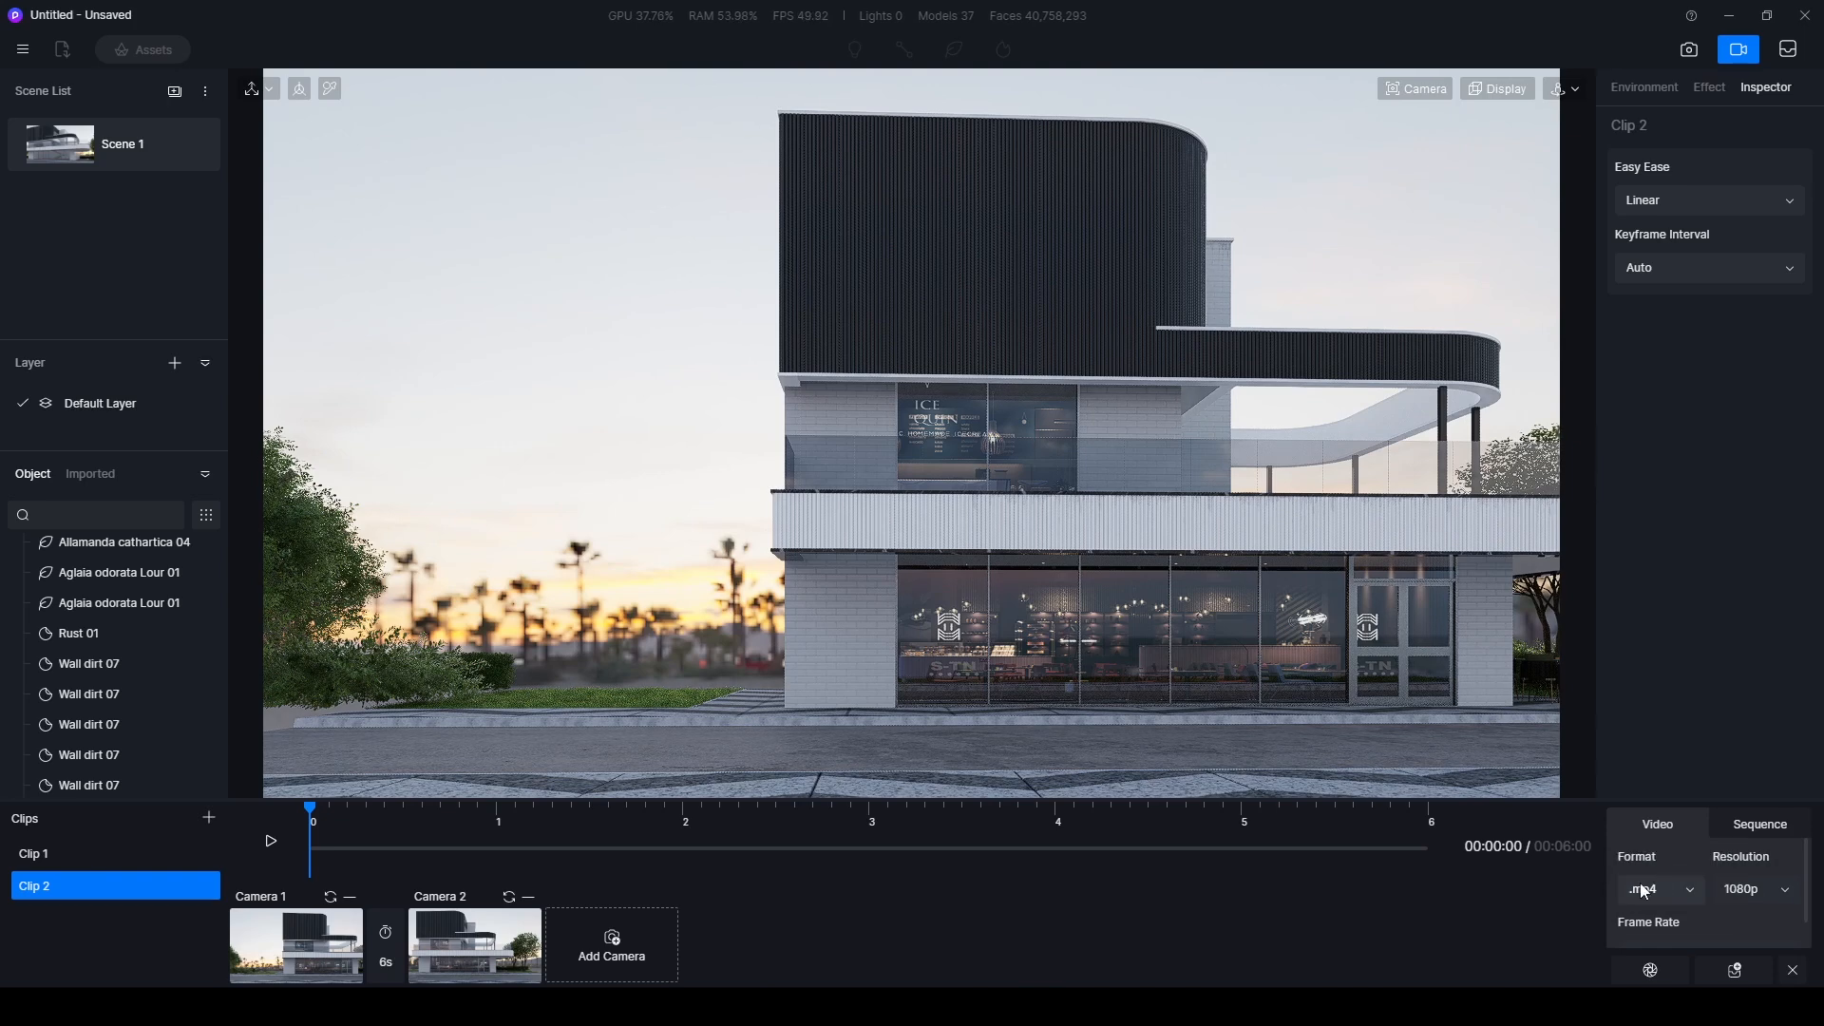
click(1736, 970)
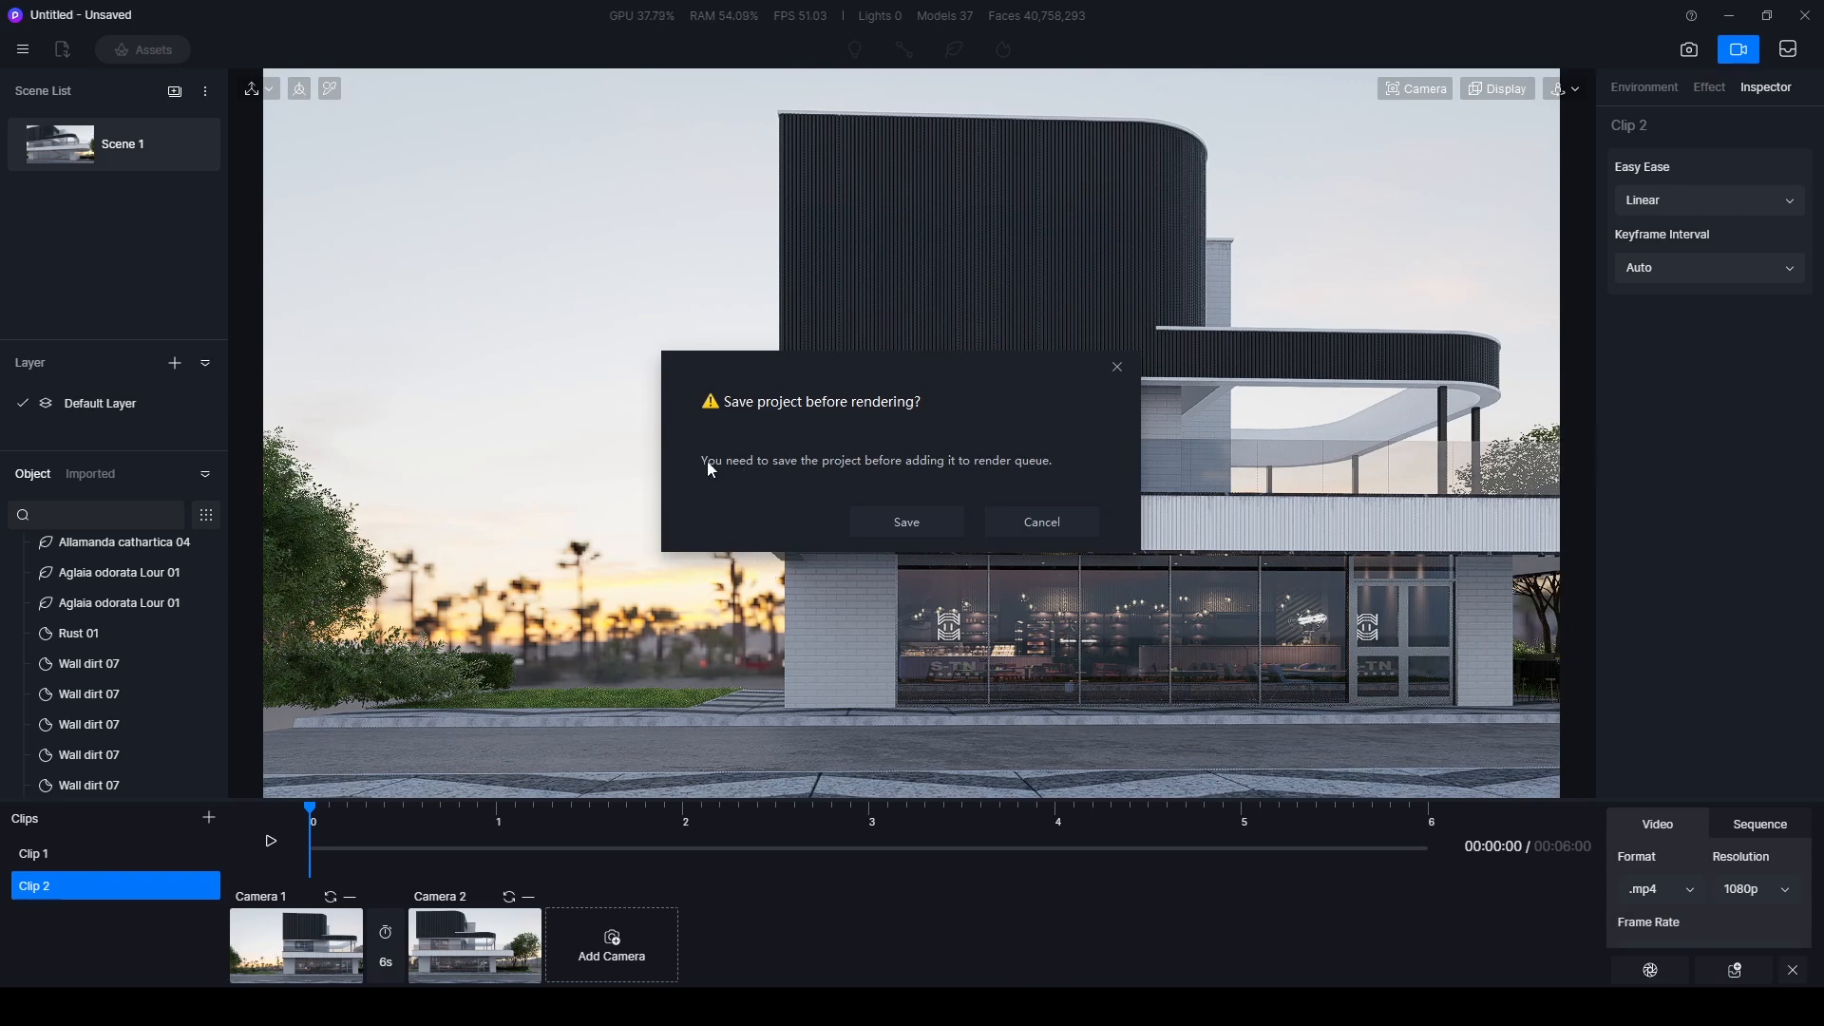
click(931, 522)
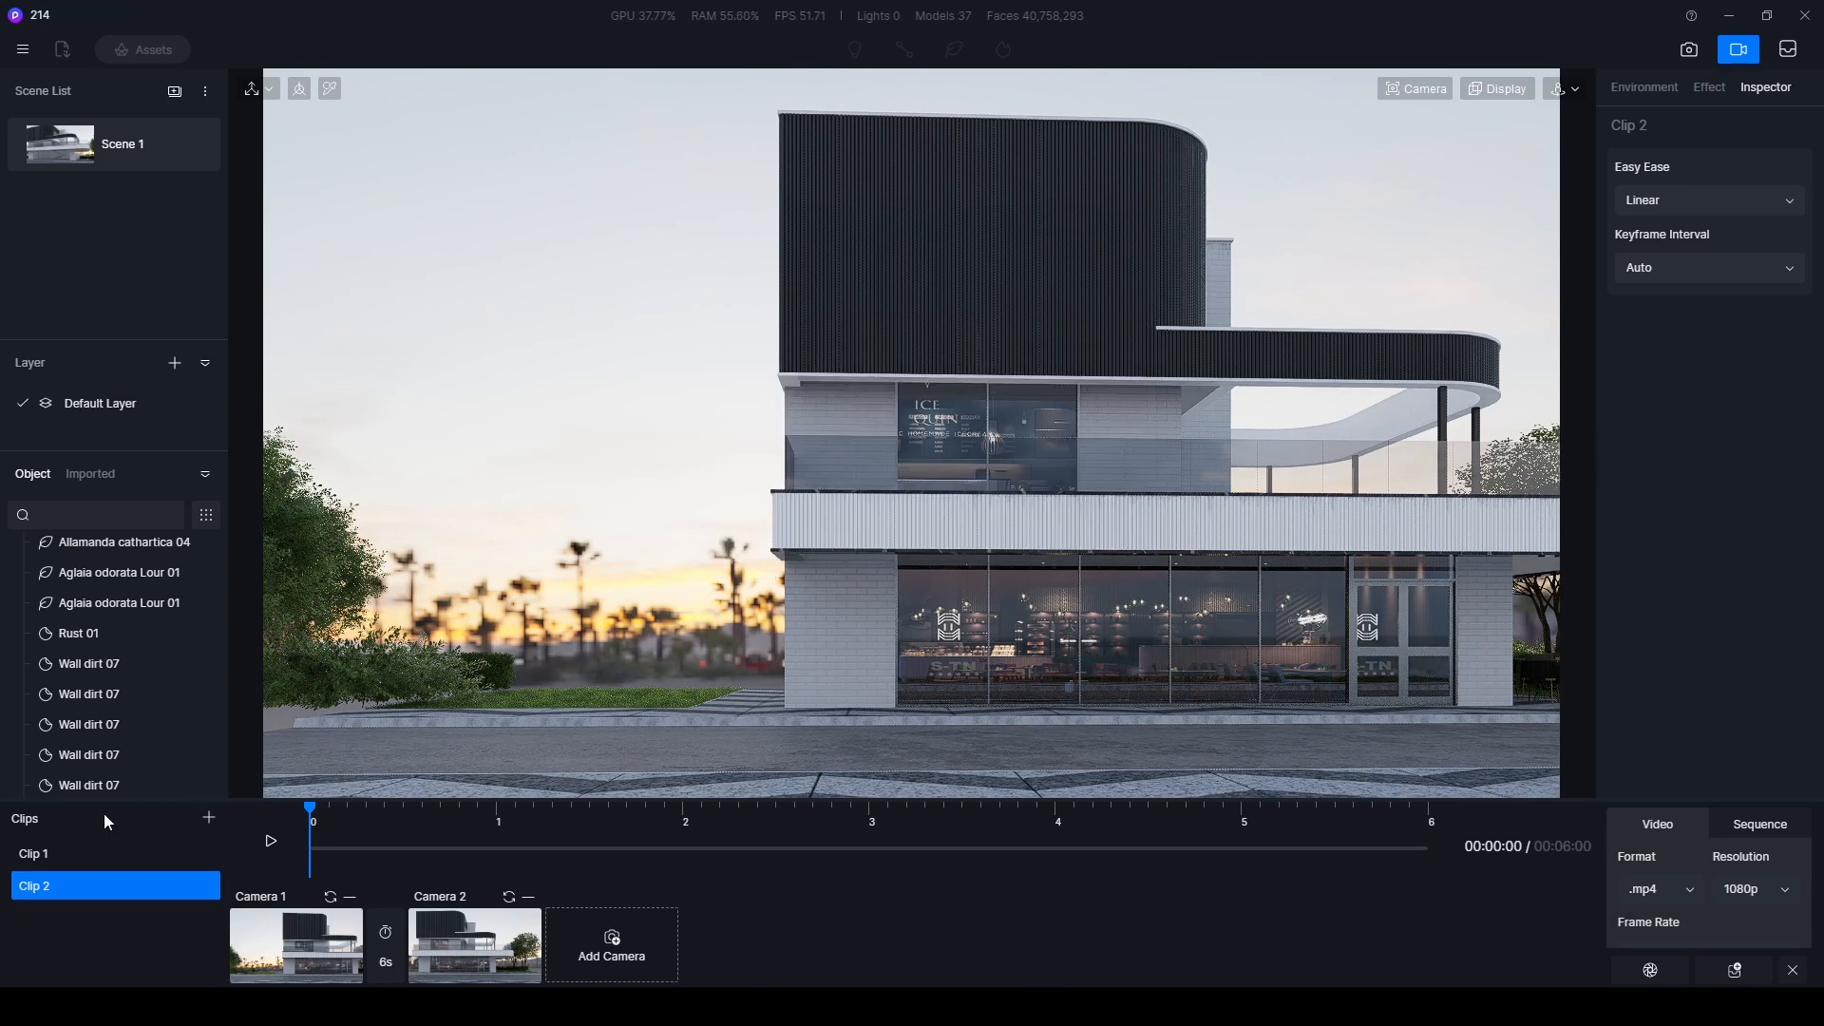
- Add Clip 1 to the render queue and check the pending renders
click(55, 852)
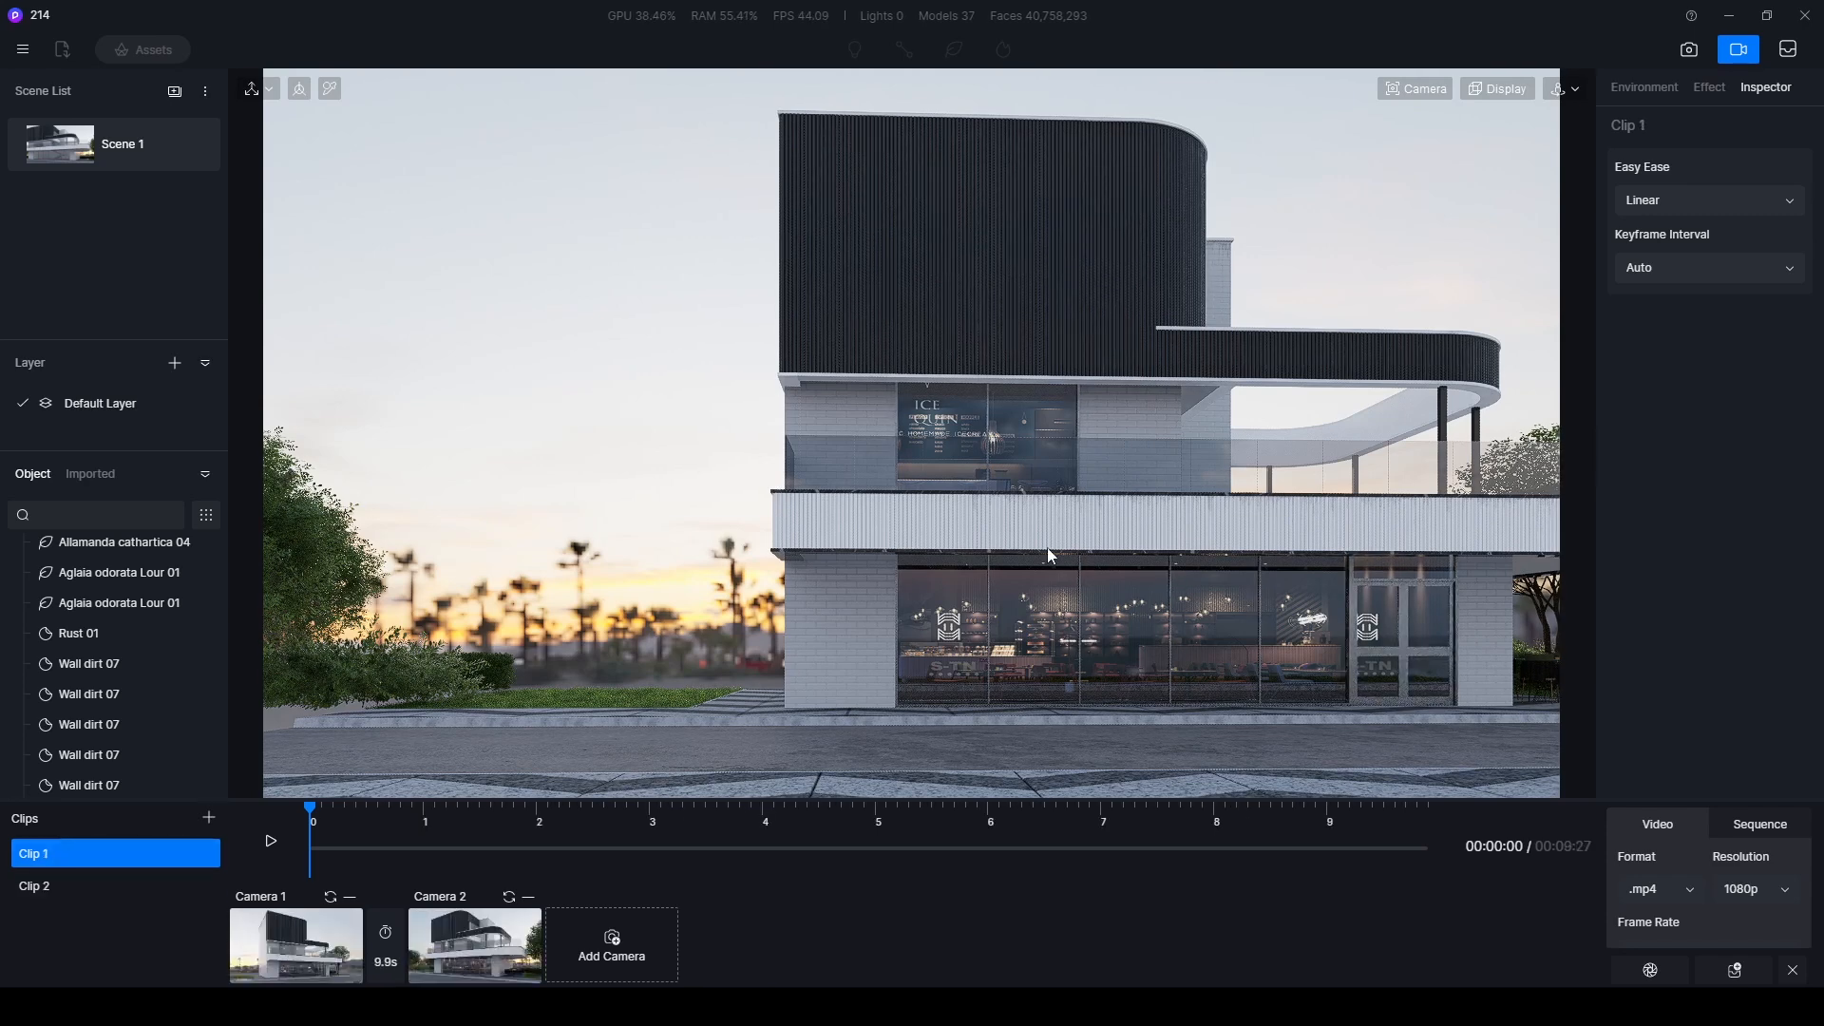
click(1724, 971)
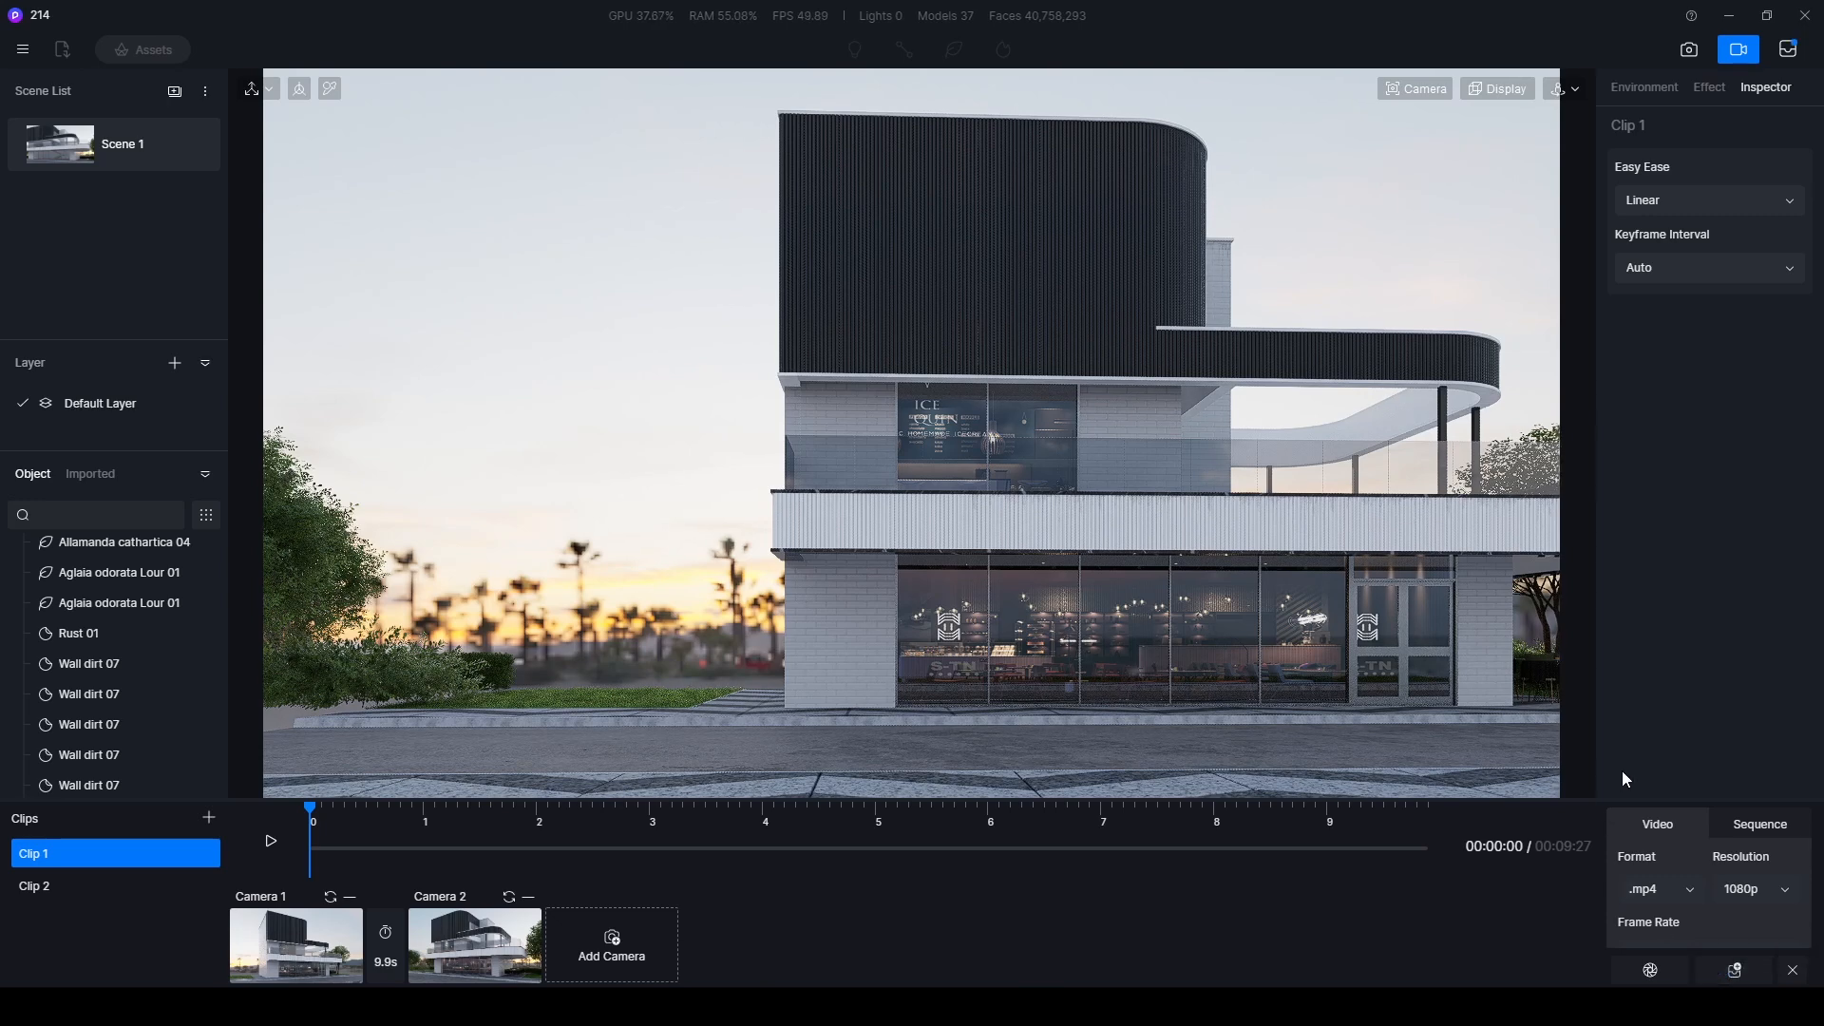
click(1789, 53)
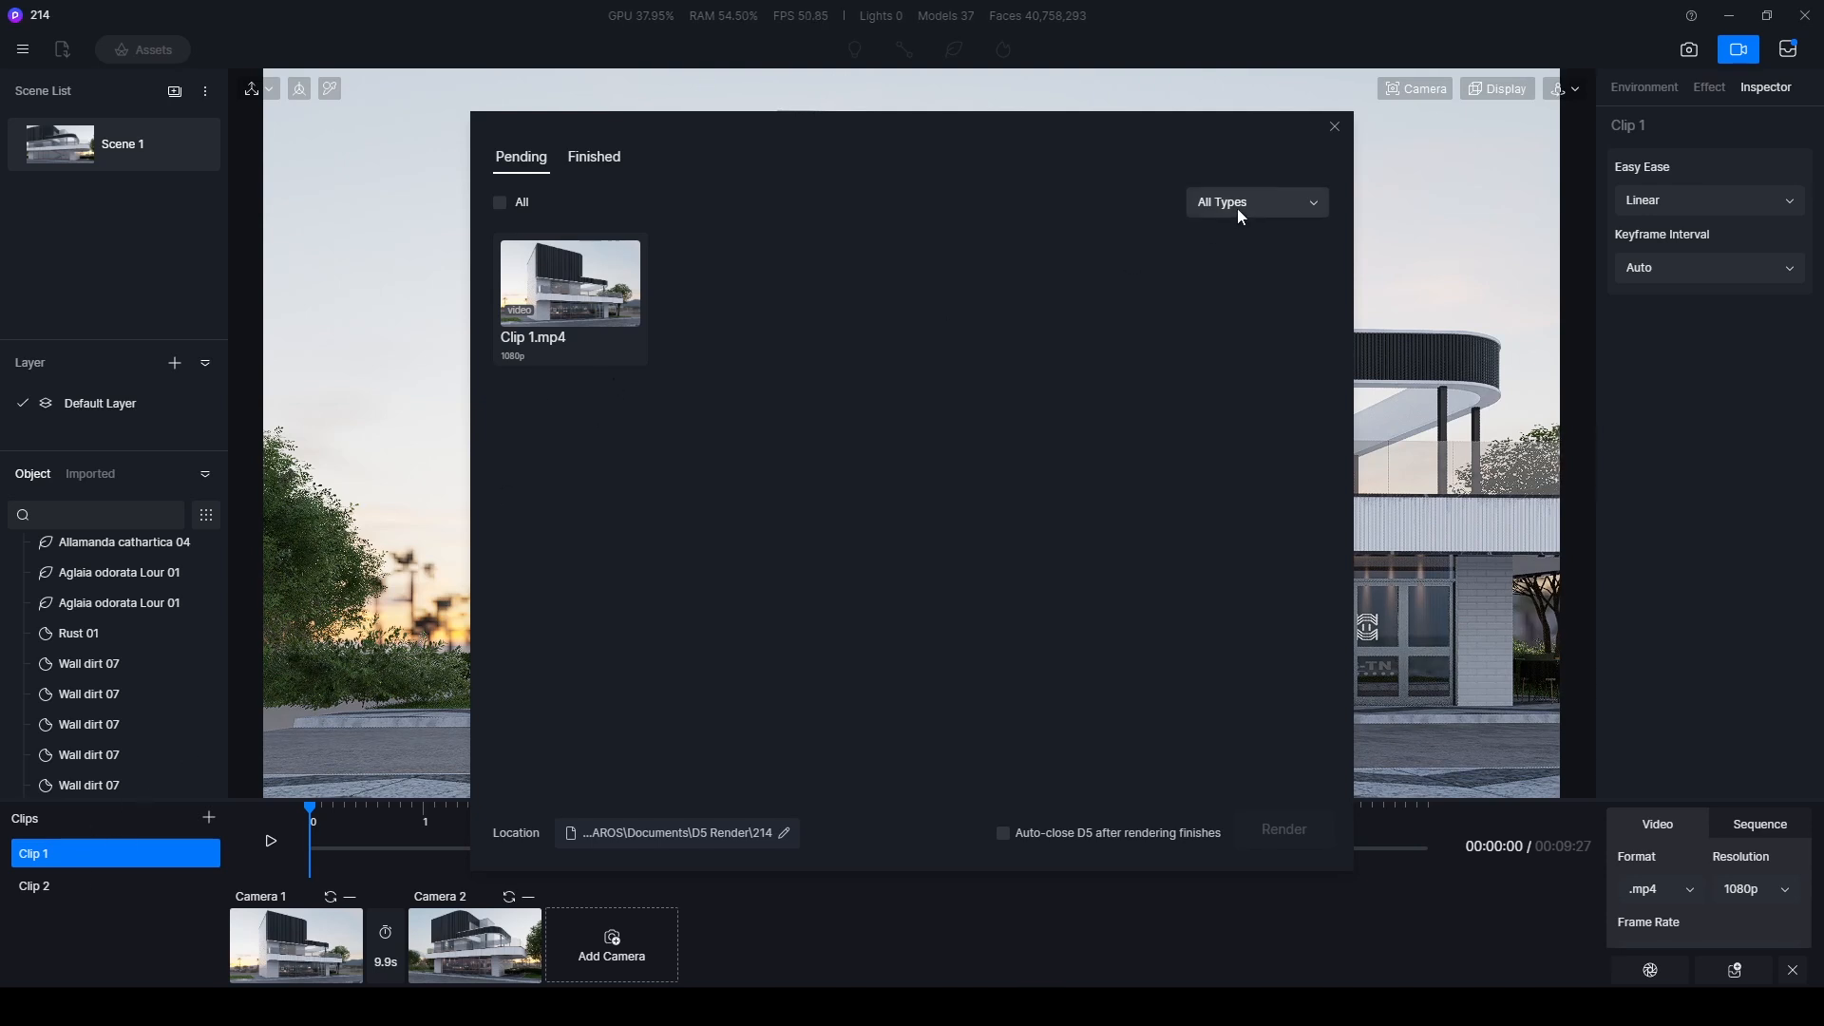
click(1333, 128)
- Add Clip 2 to the render queue and start rendering all pending clips
click(36, 885)
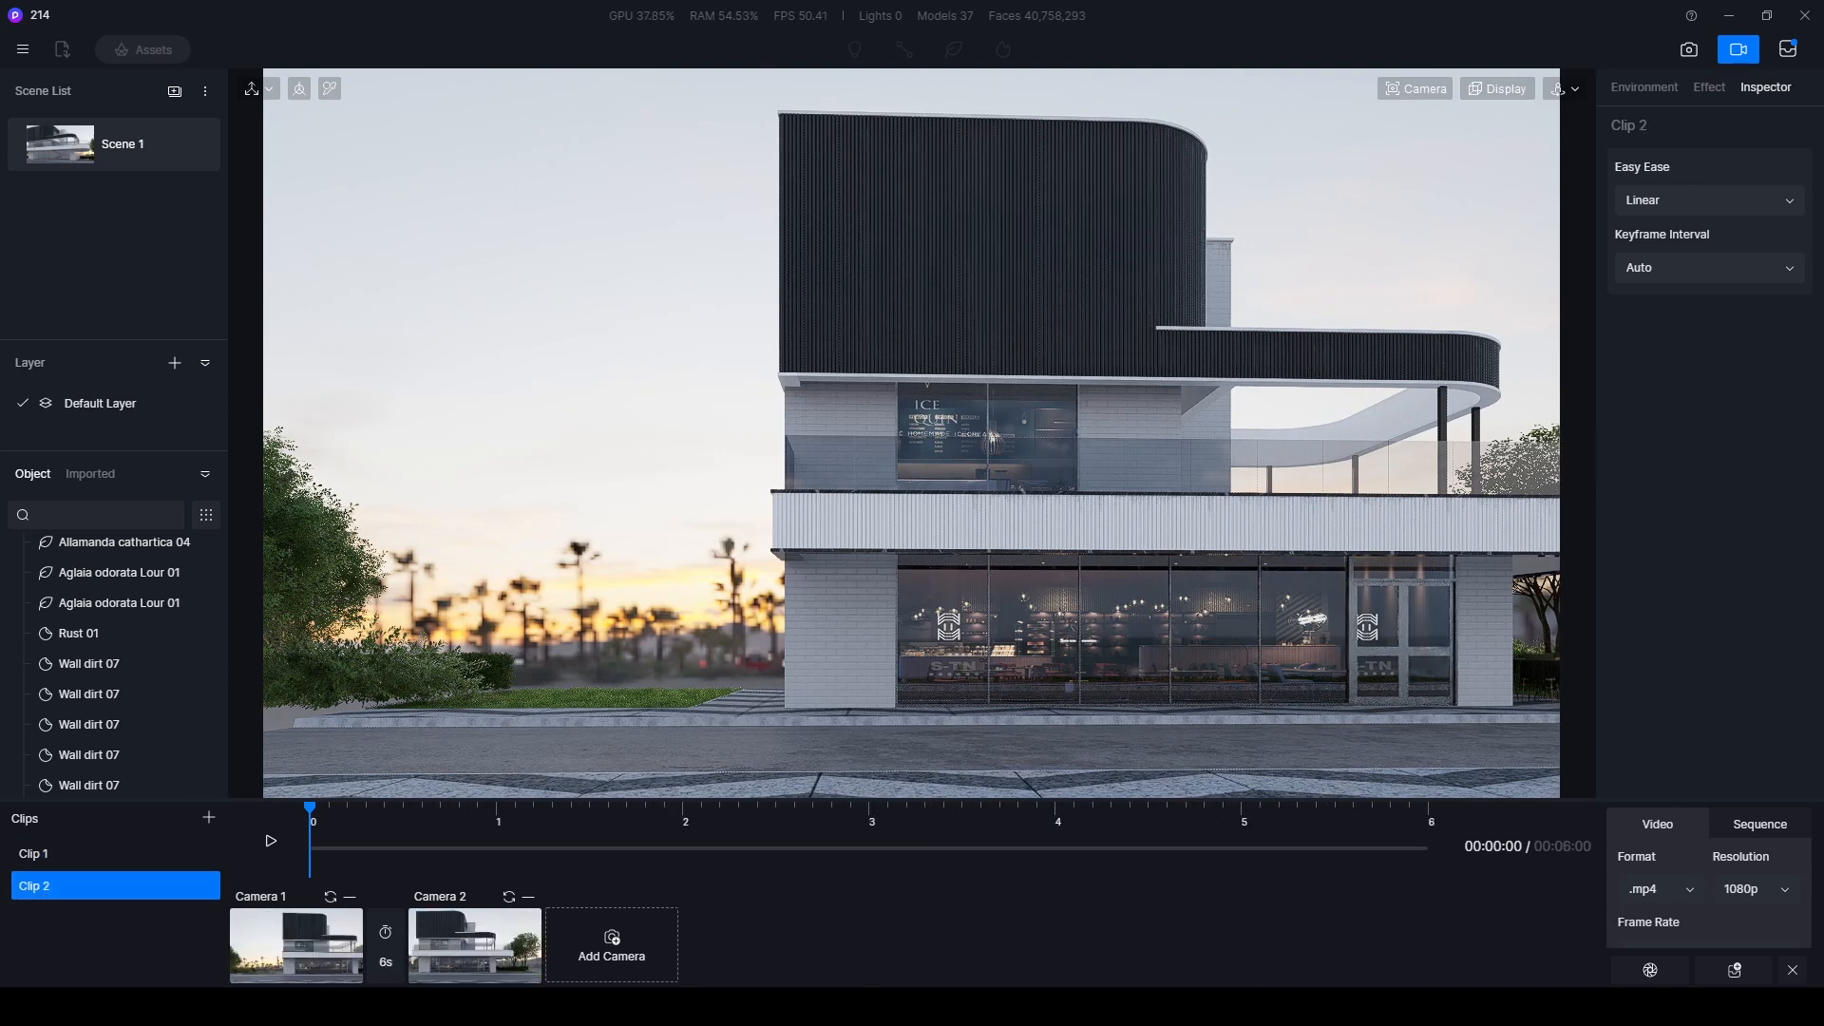
click(1734, 971)
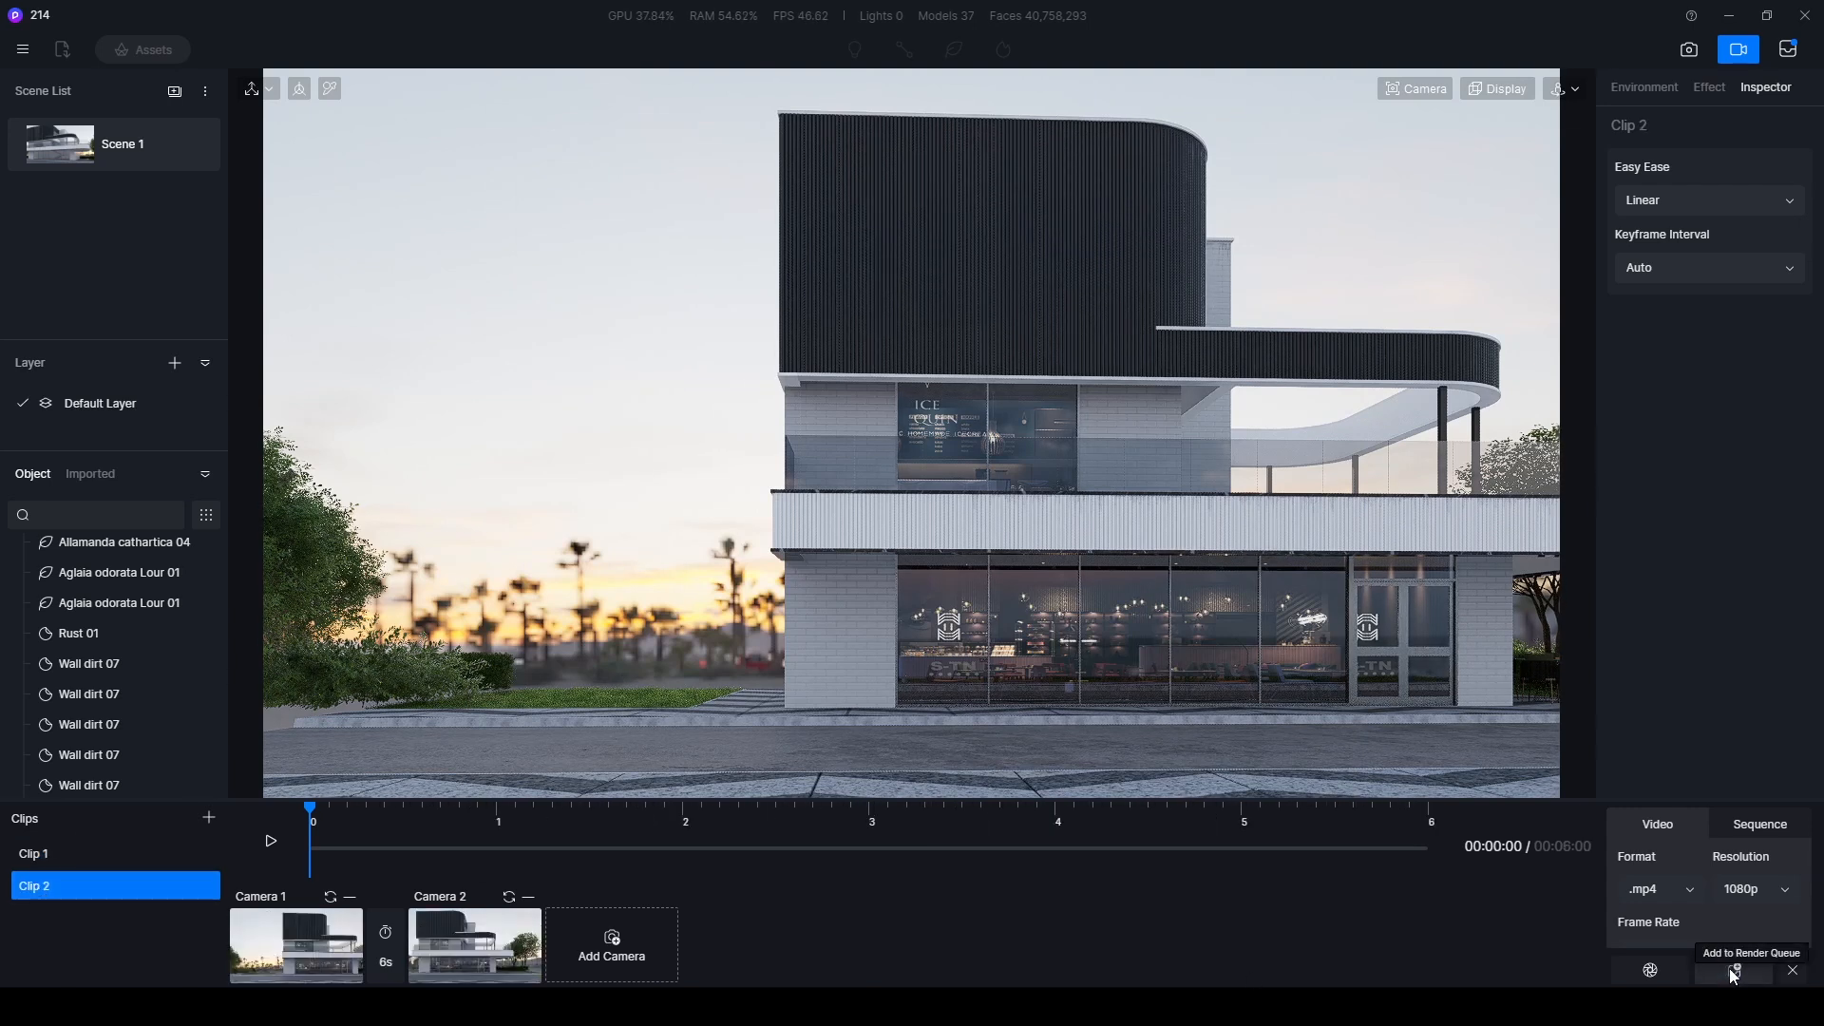
click(1794, 57)
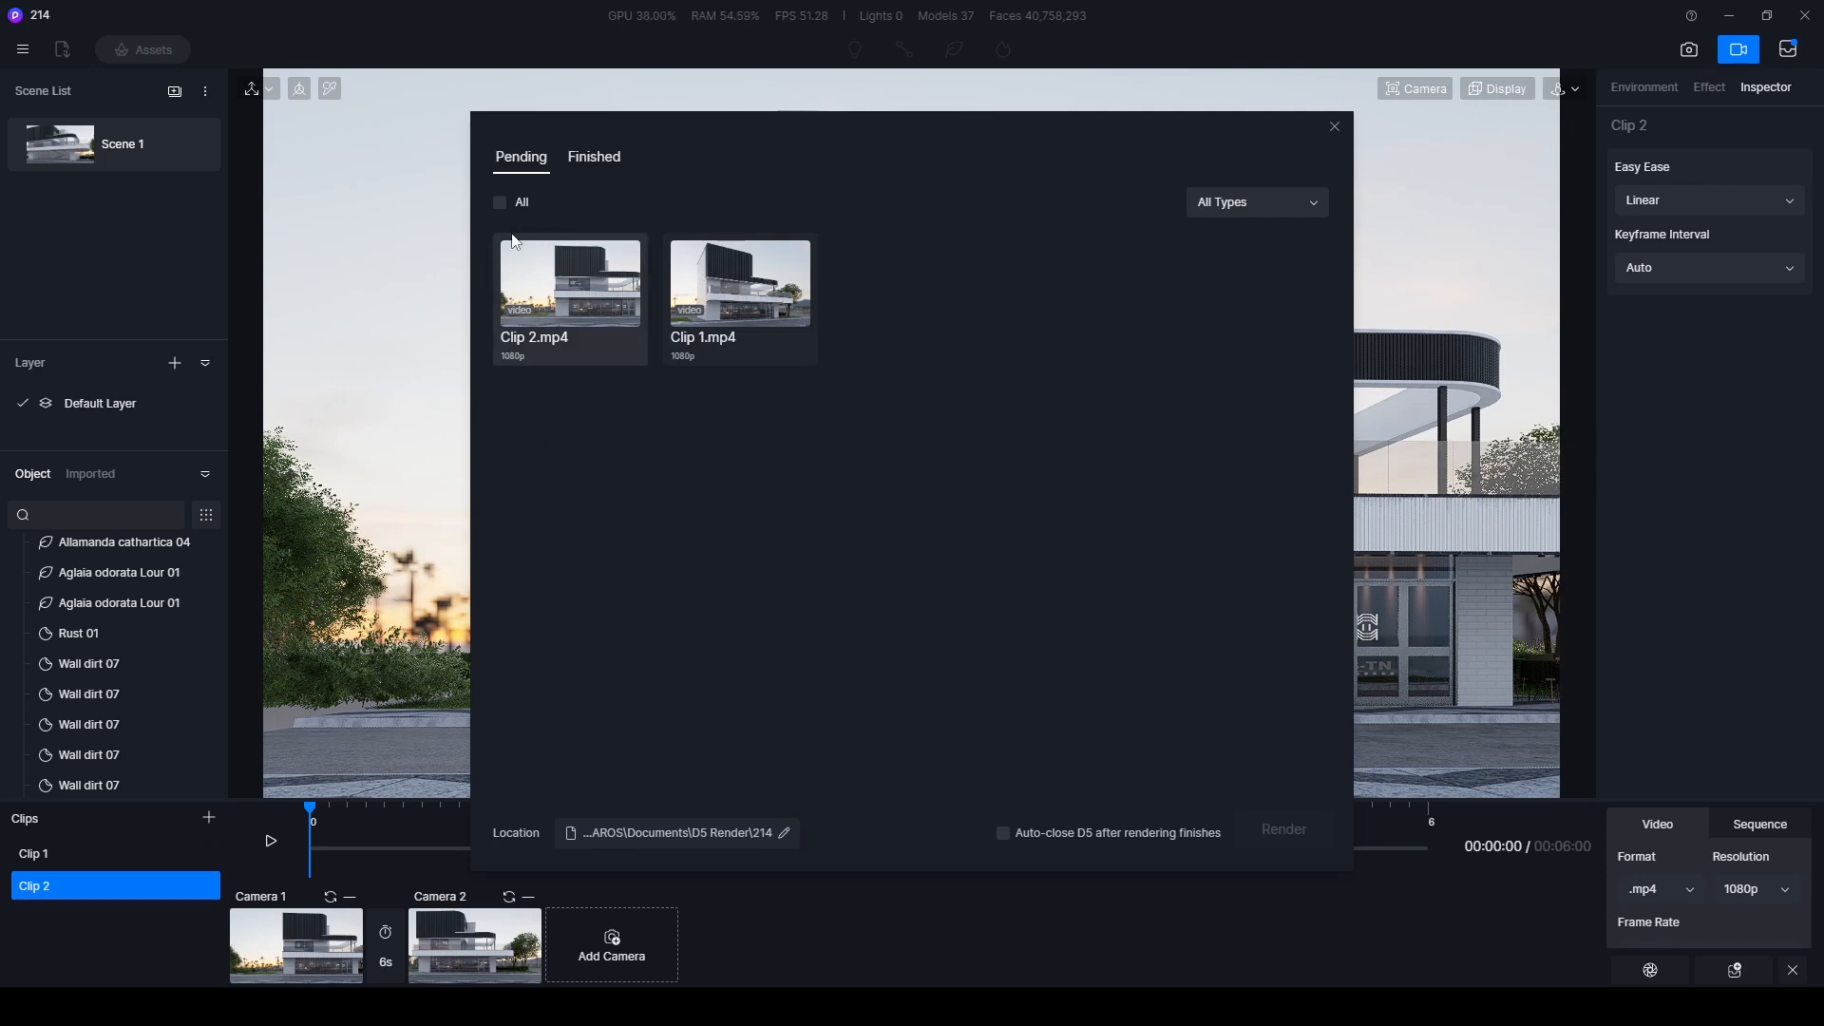
click(500, 203)
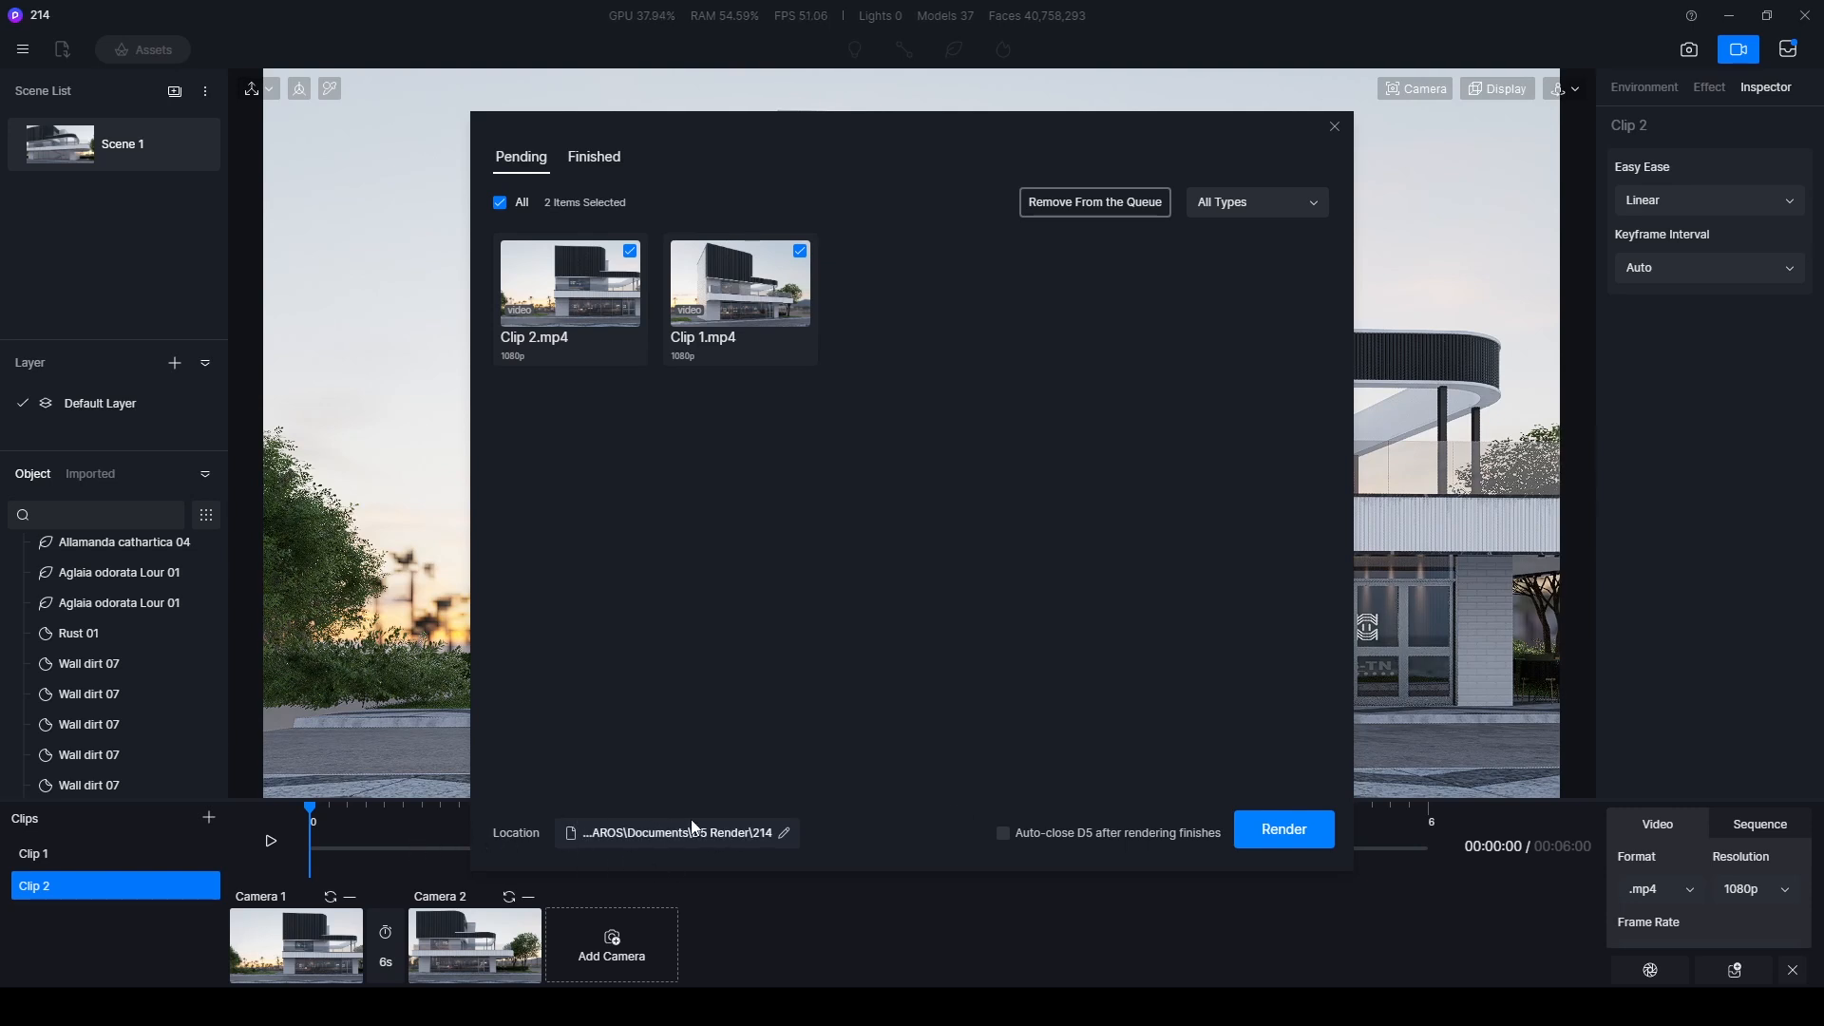
click(1284, 830)
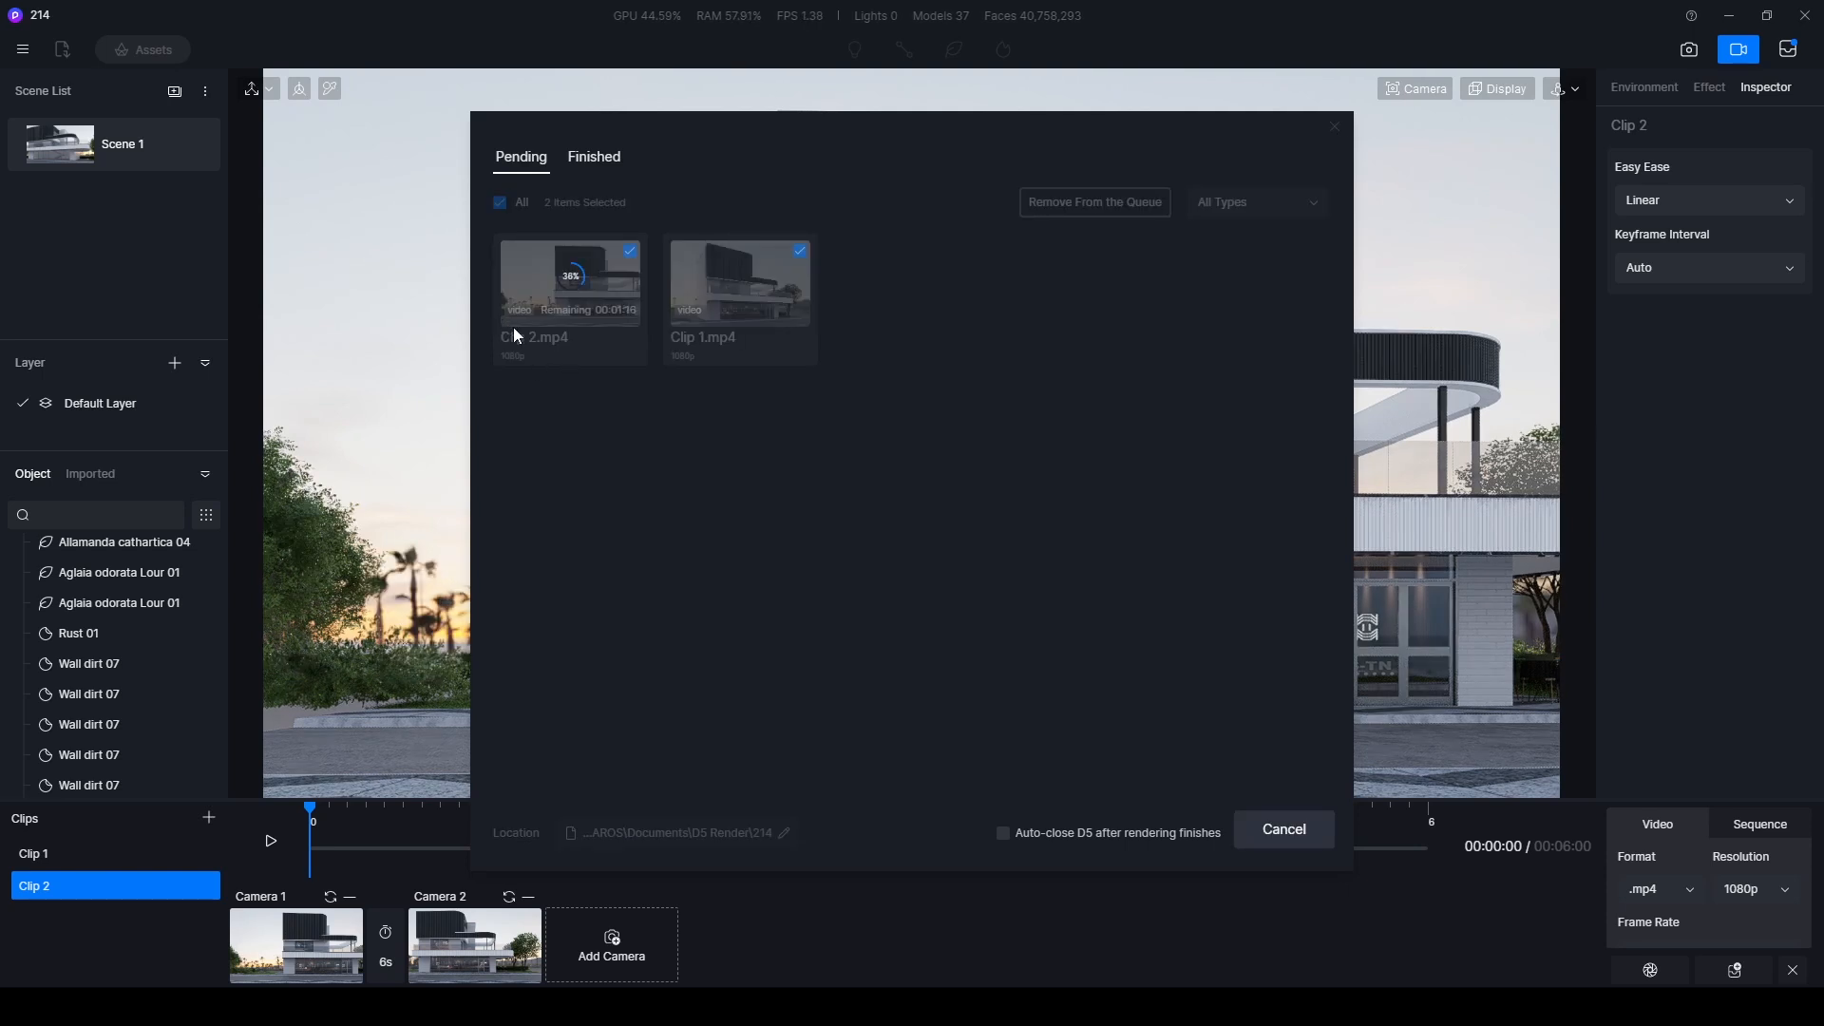